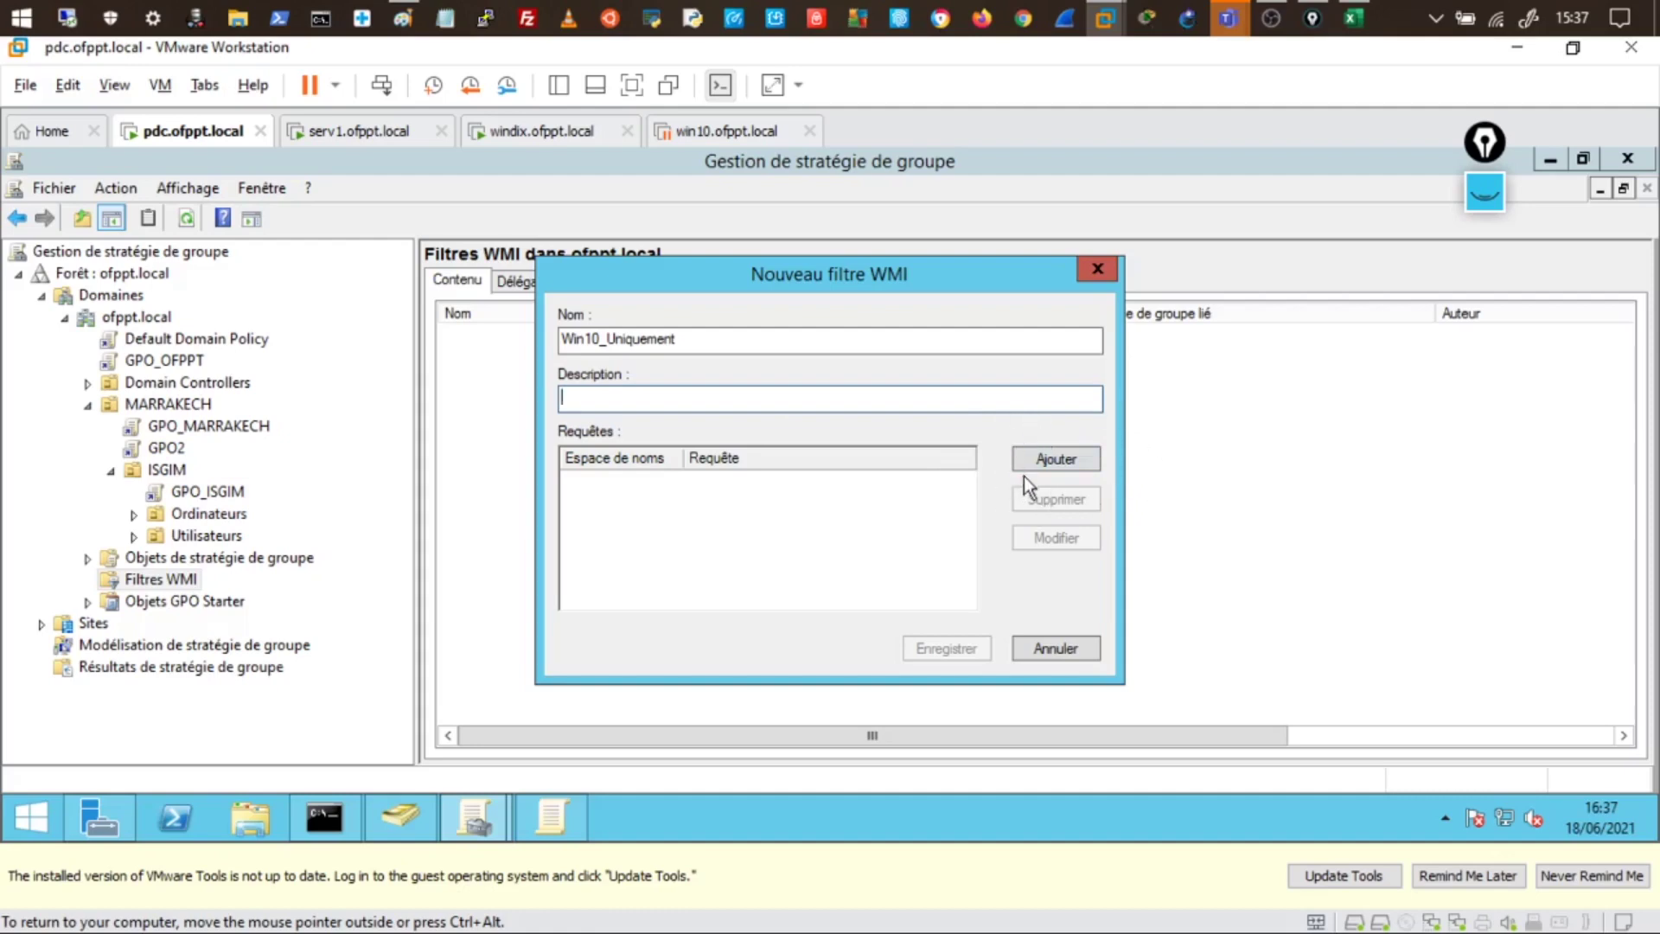
- Open the WMI query editor for the new Win10_Uniquement filter on the root\CIMv2 namespace
click(1060, 464)
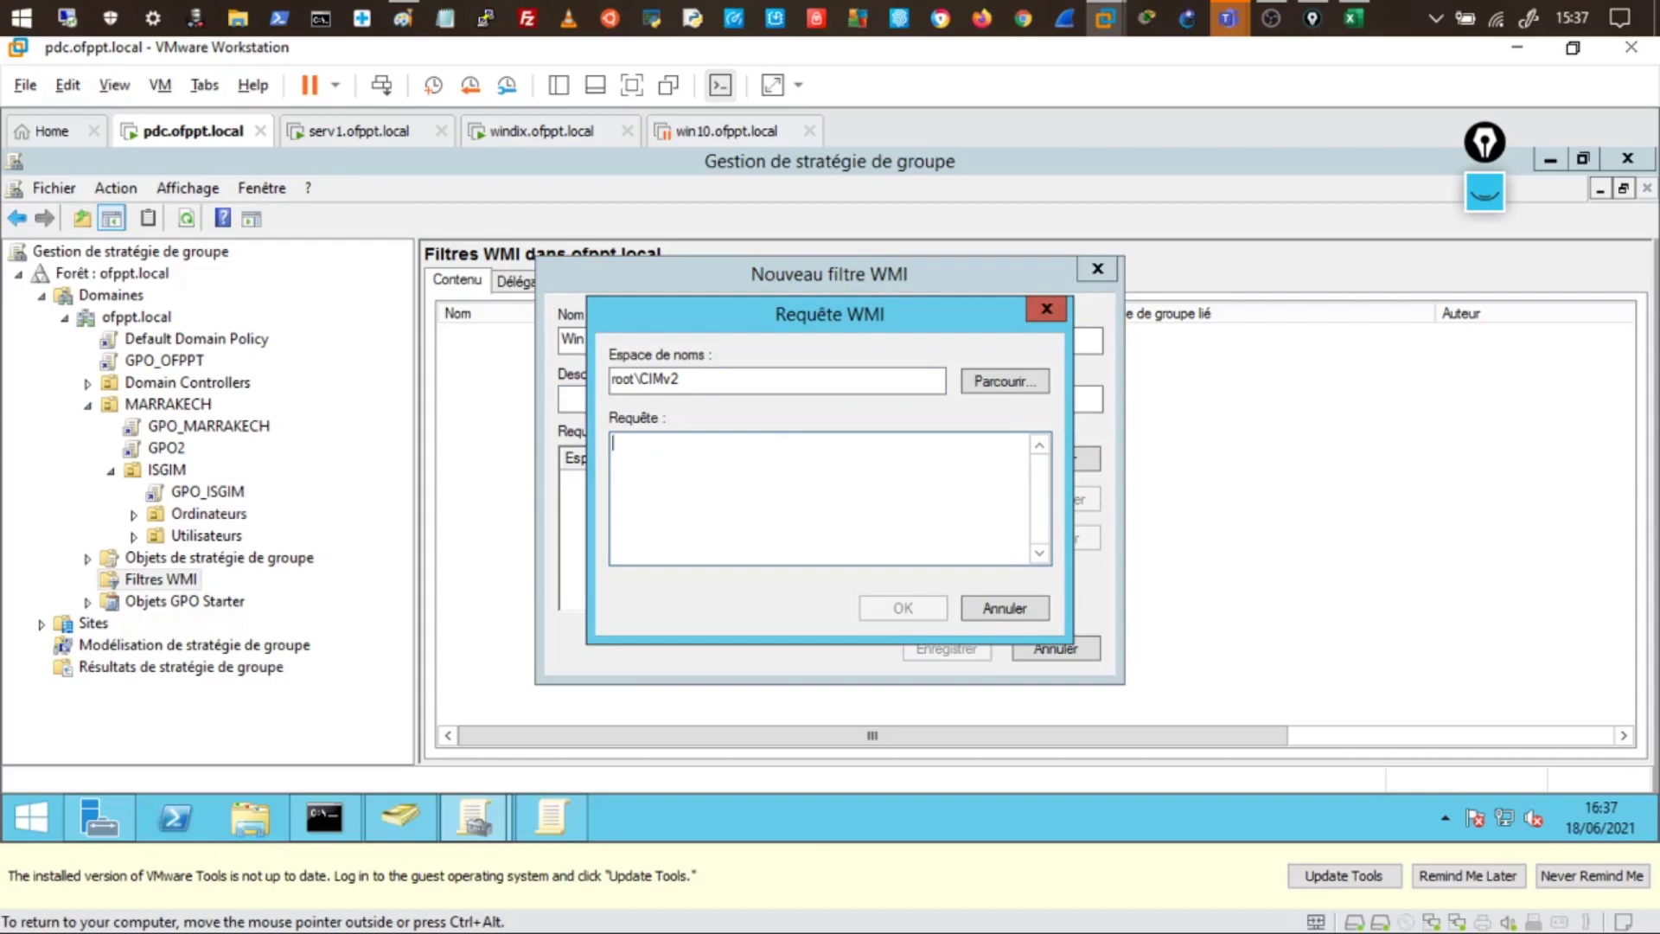
- Enter select * from Win32_OperatingSystem where version="10.0%" and Producttype="1" and select it all
text(sele)
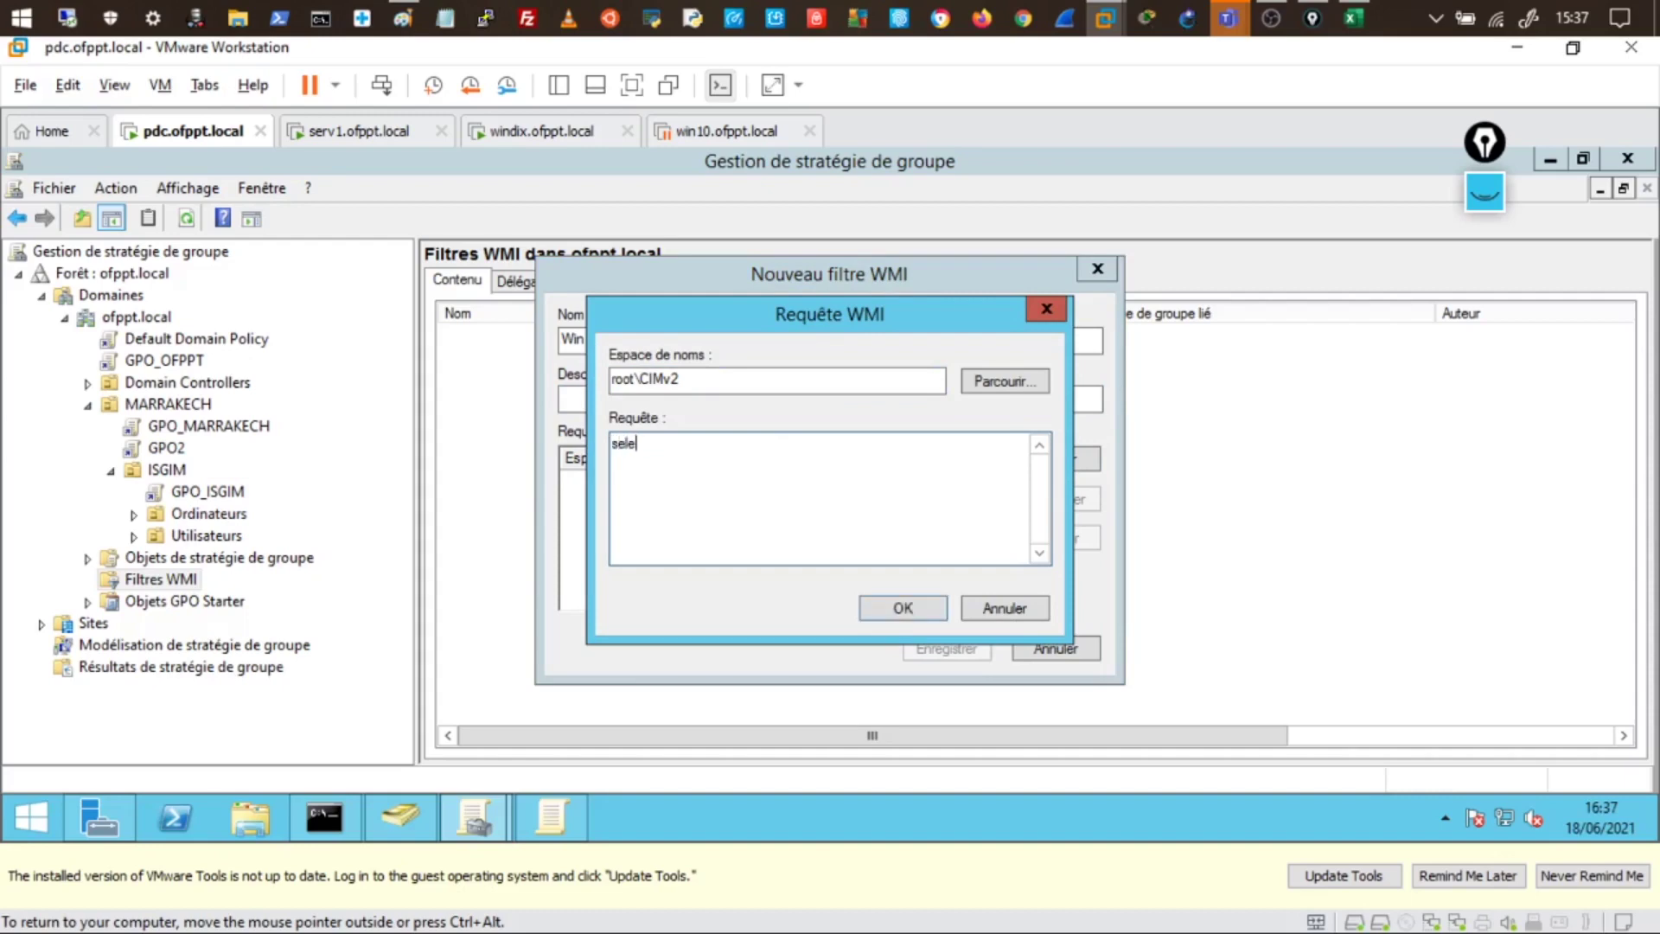
text(ct * from Win32_Operating)
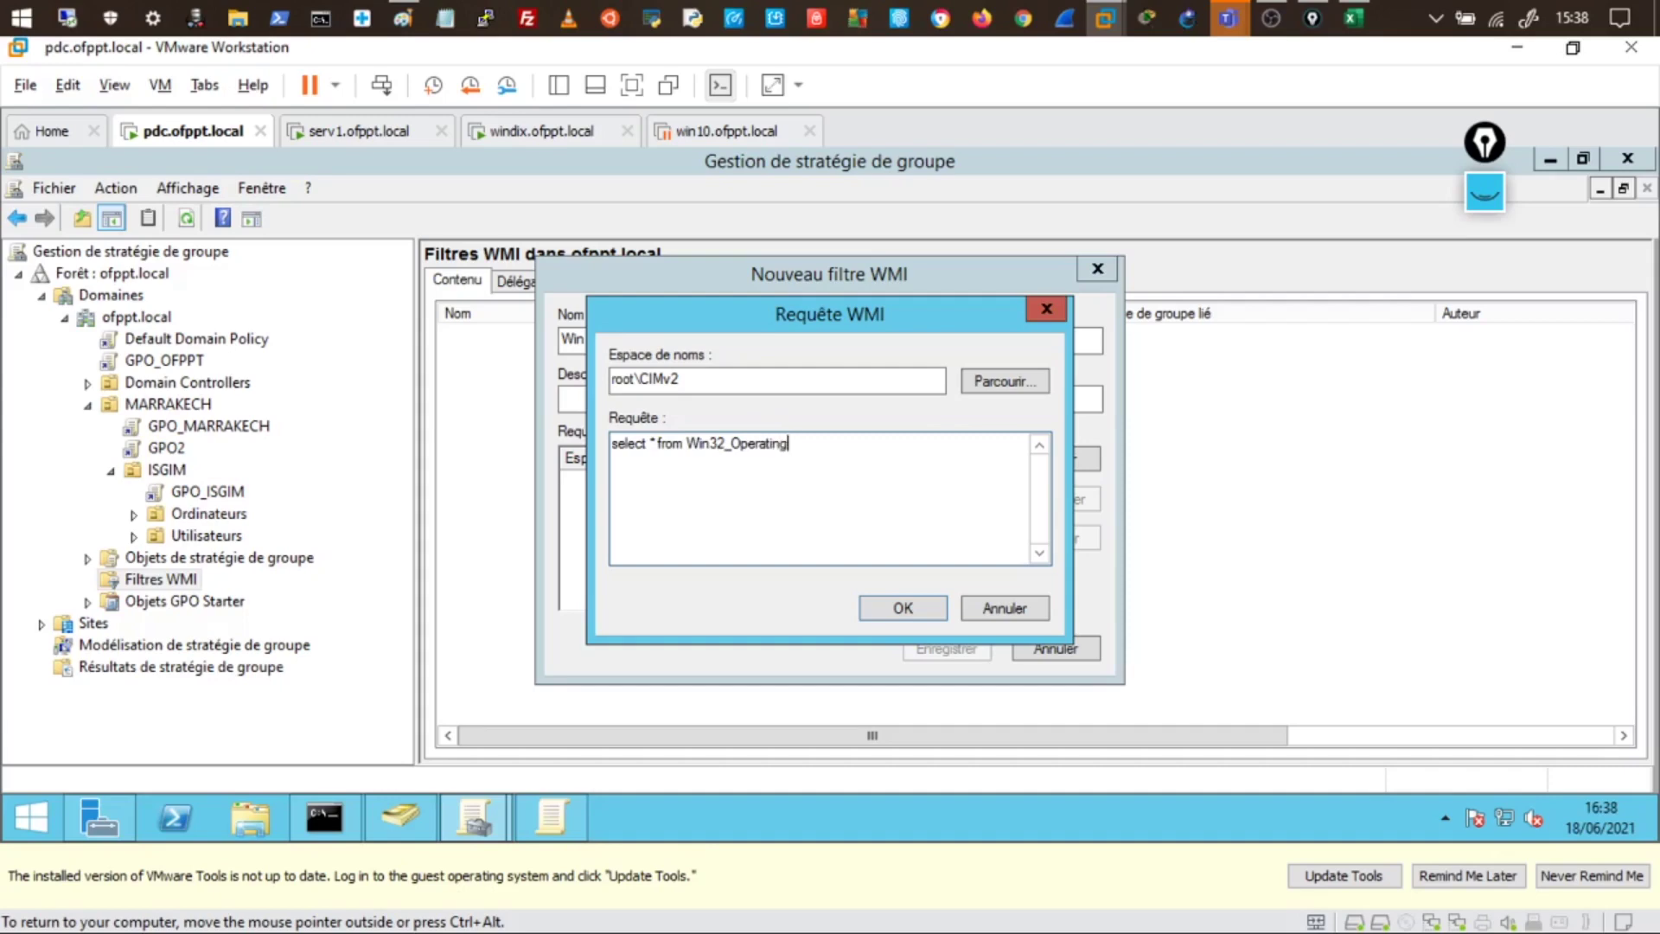
text(System where version ="10)
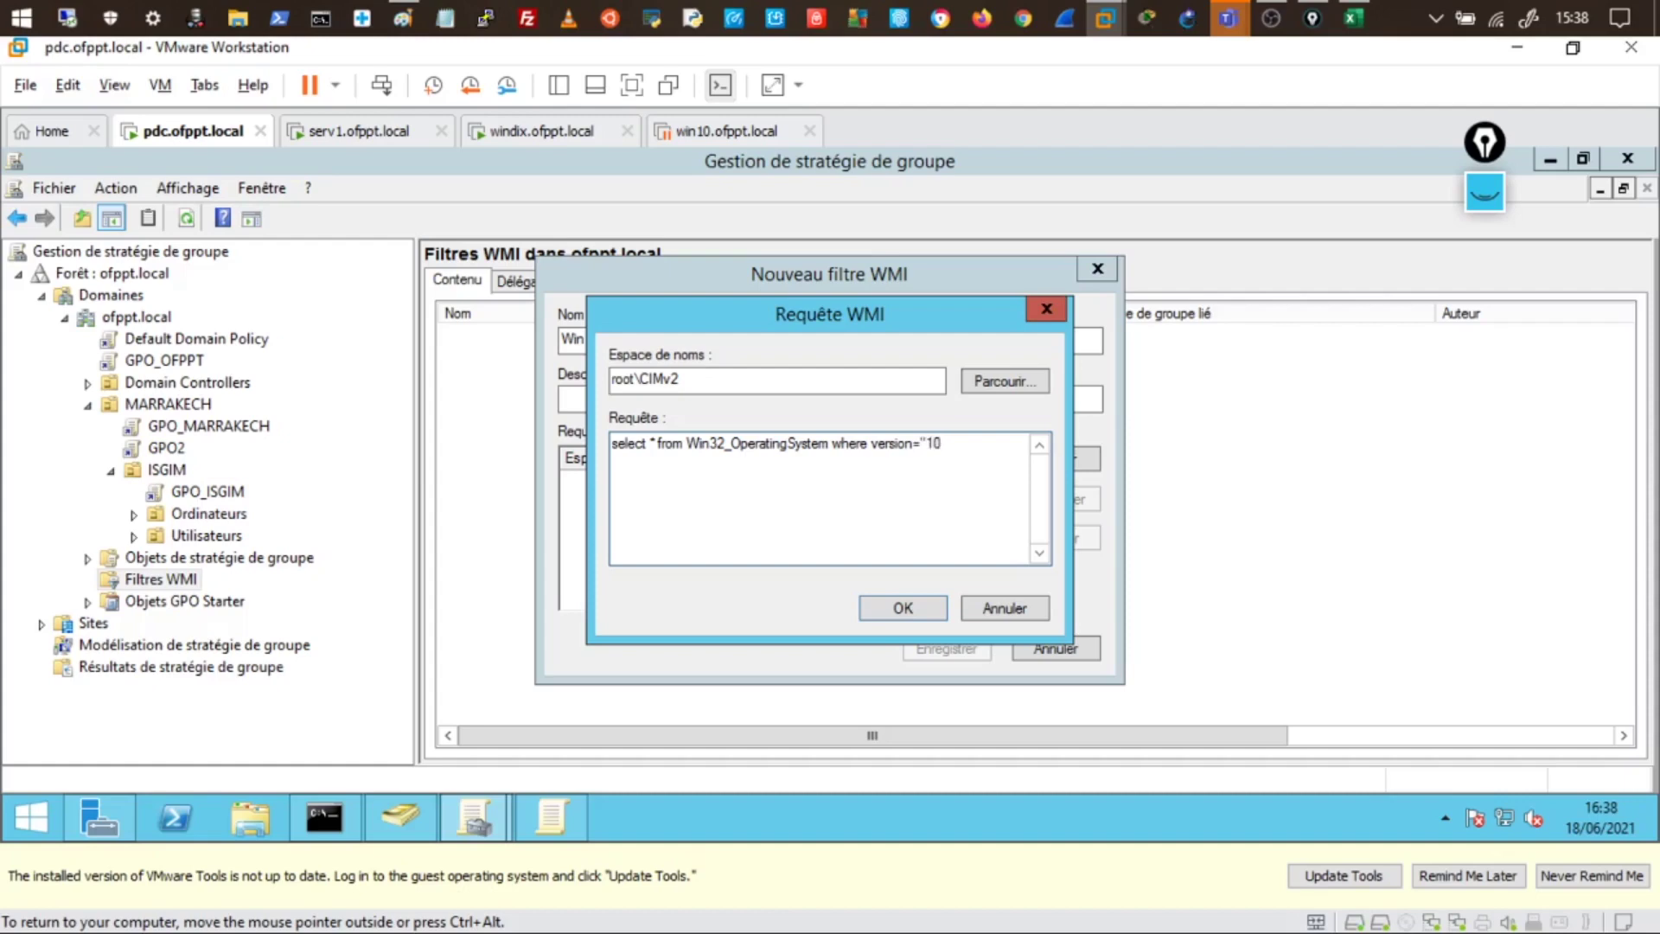
text(.)
text(%)
text(0)
text(")
text( and )
text(Pro)
text(ductt)
text(ype)
text(=)
text(")
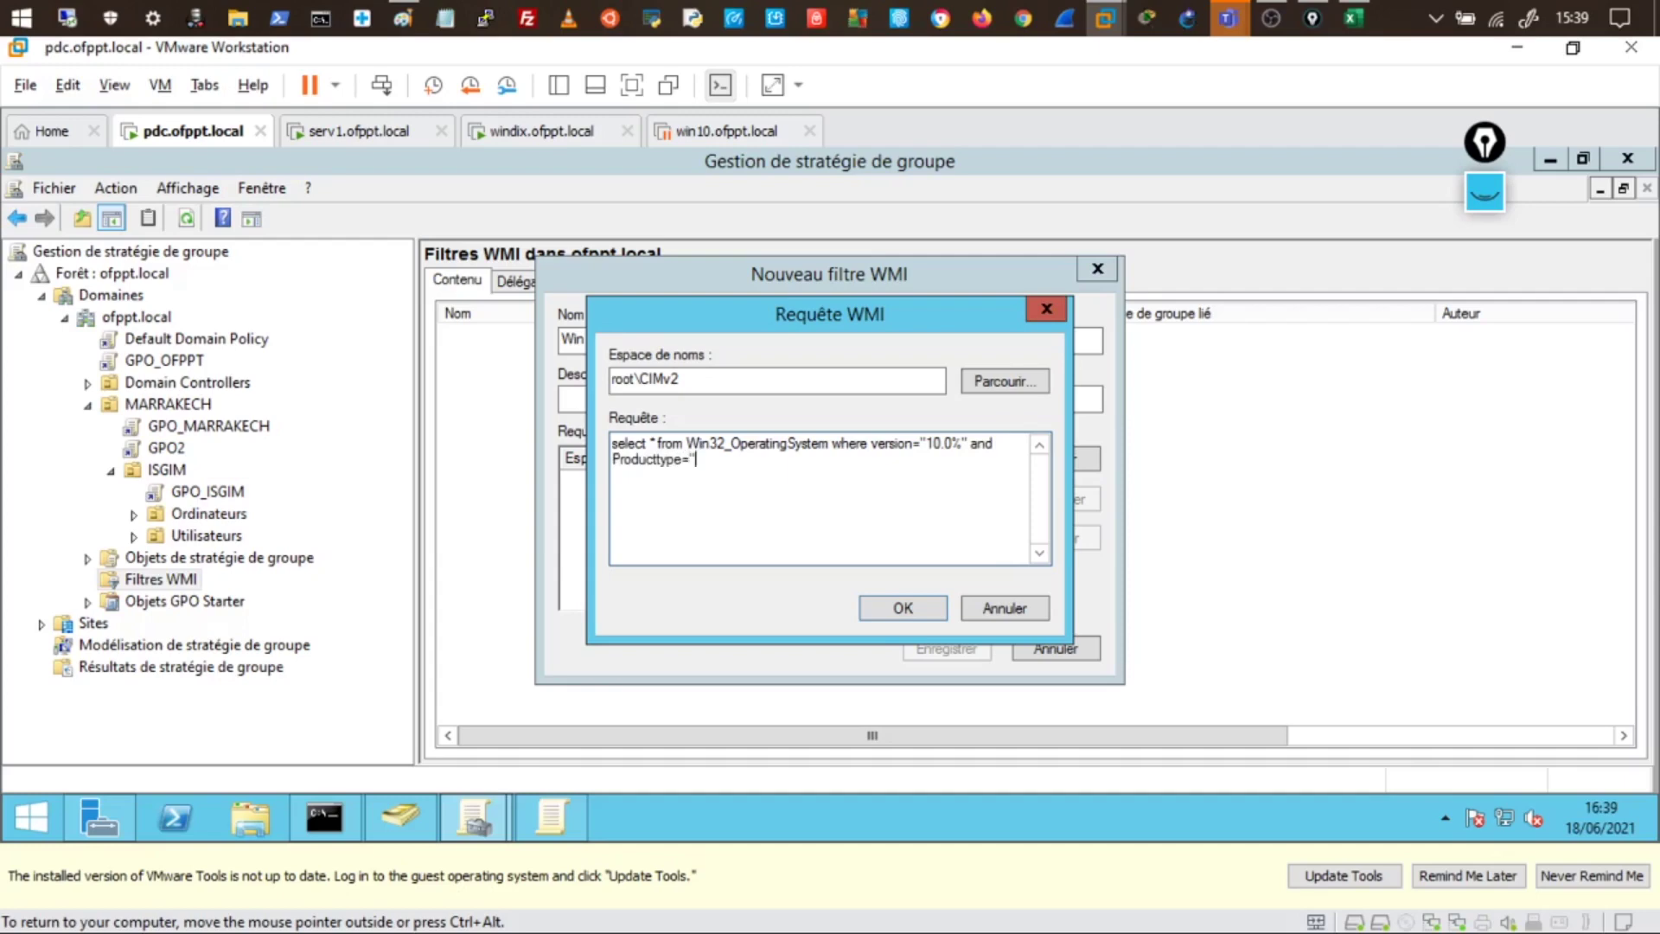
text(1")
drag(710, 459, 612, 443)
key(ctrl+c)
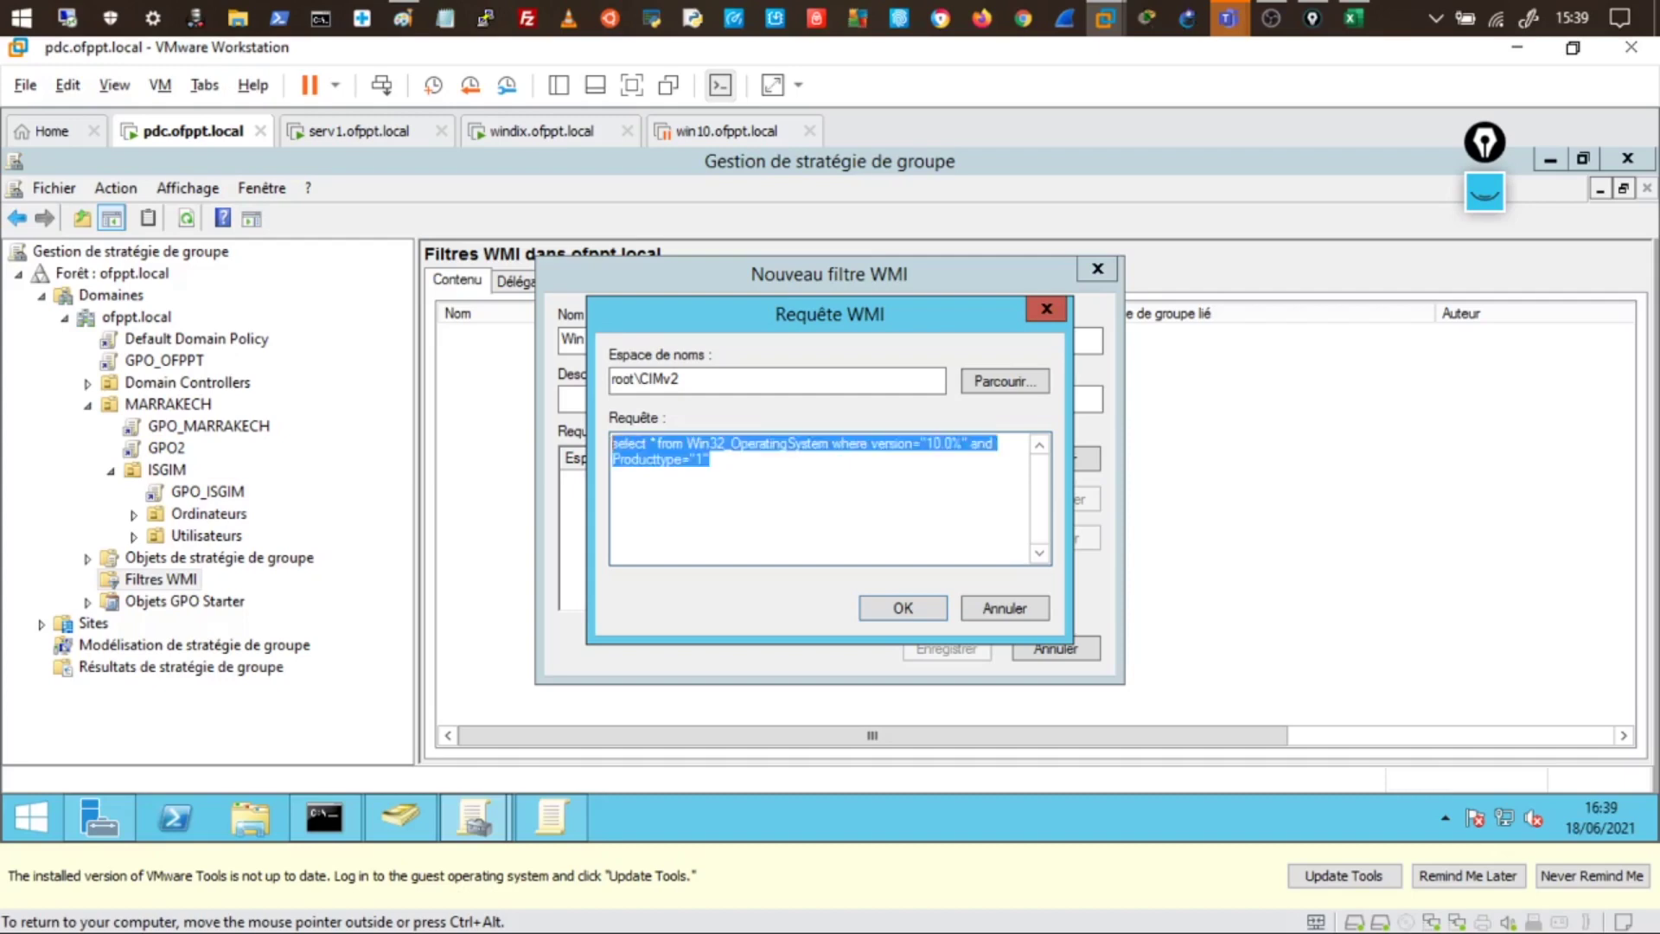
- Paste the WMI query into a new Notepad note and enlarge its font size
click(446, 17)
key(ctrl+v)
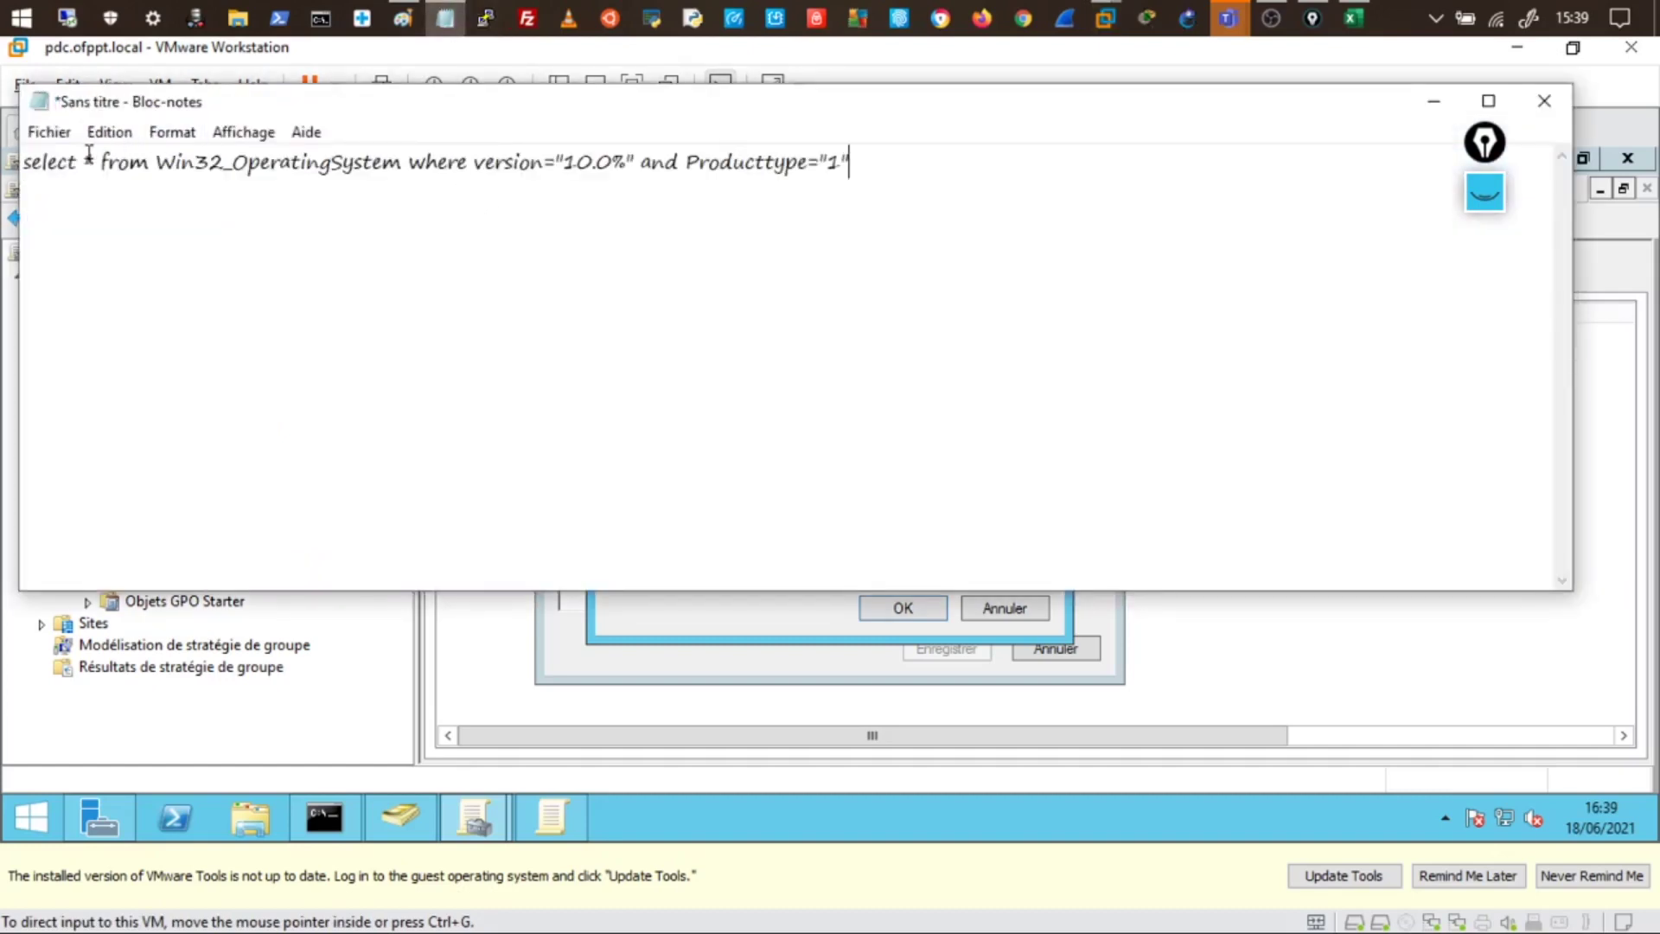
click(173, 135)
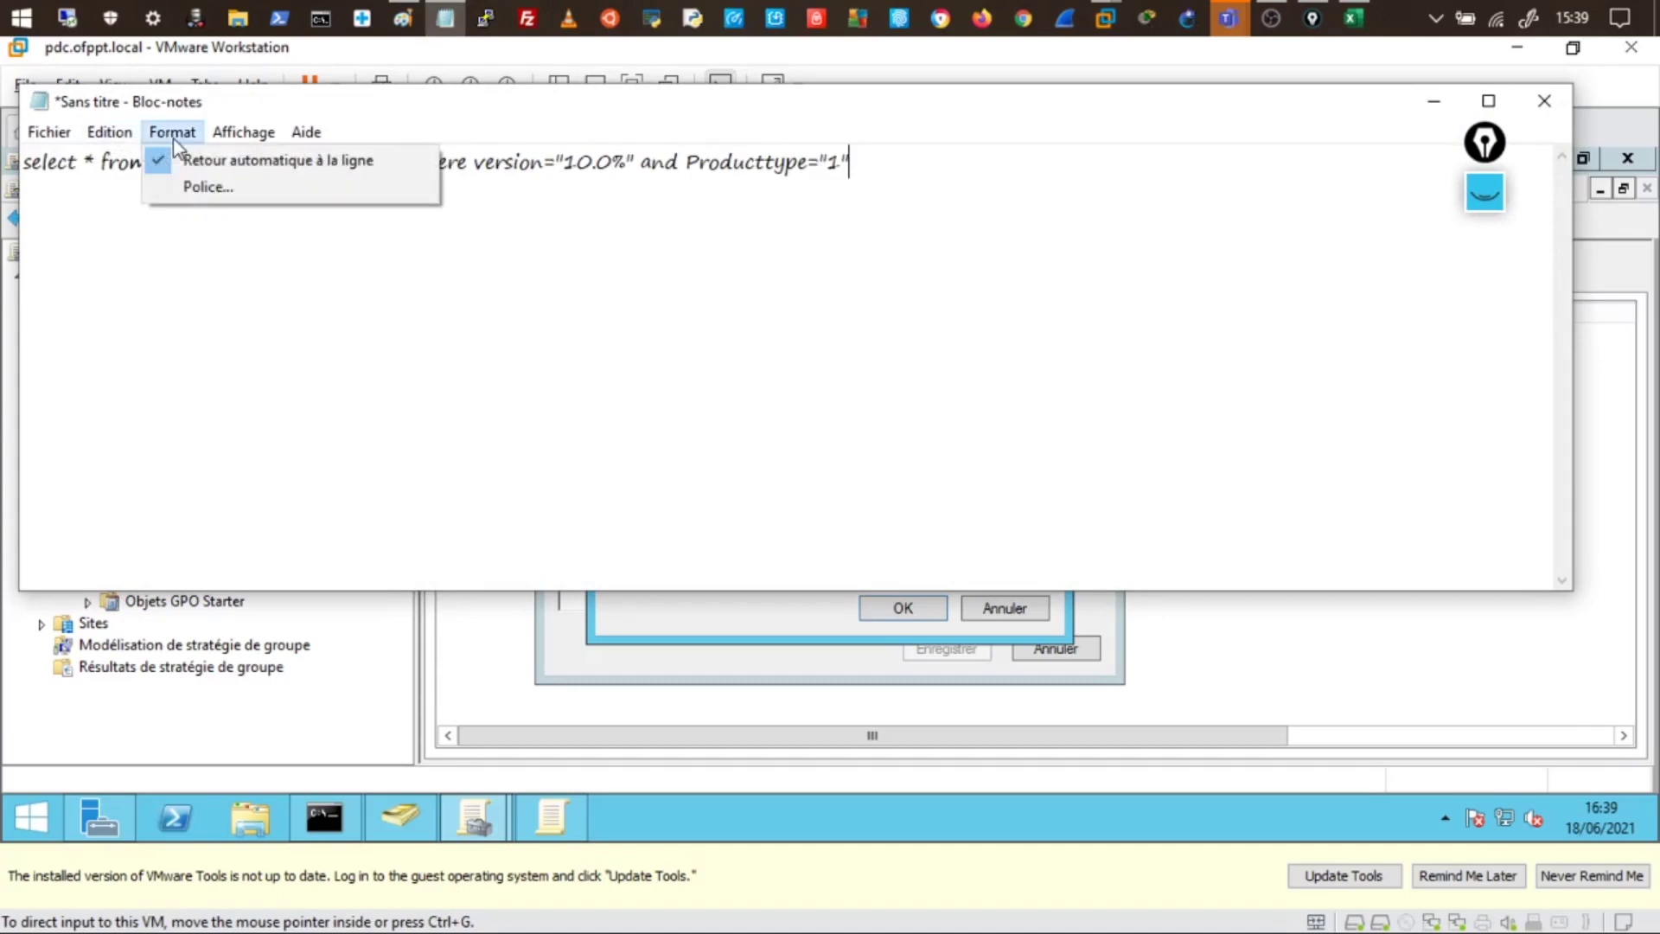
click(198, 183)
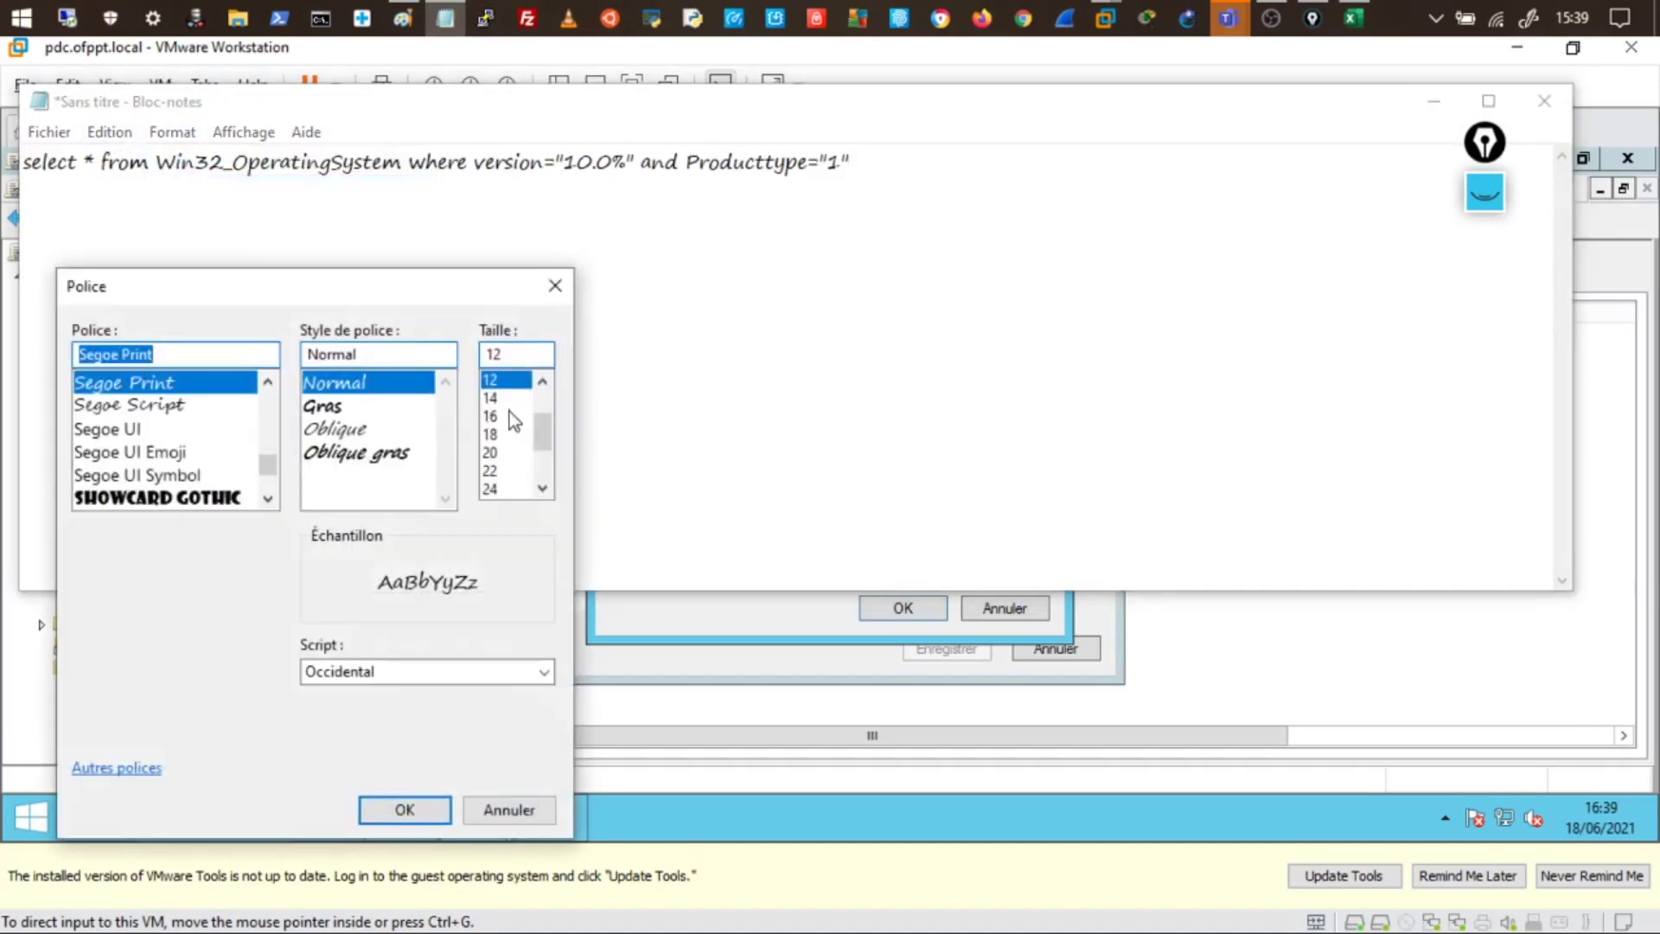
click(506, 404)
click(405, 809)
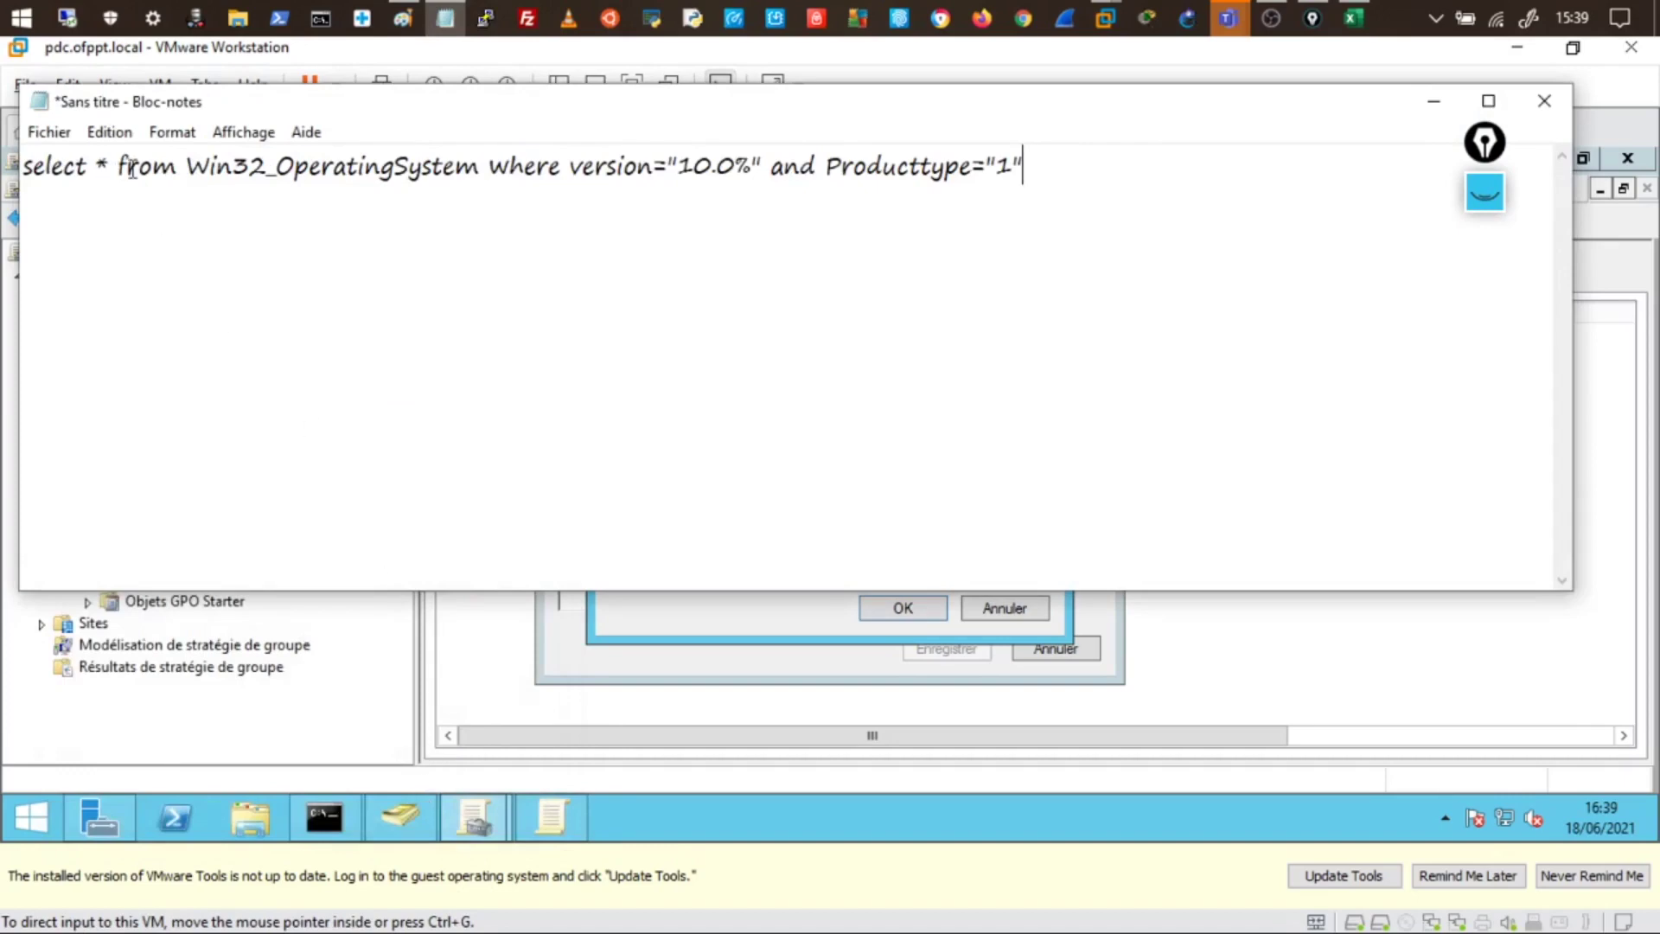
- Highlight Win32_OperatingSystem, the 10.0 version, the % wildcard and 'and', then show OS Versions.png
drag(227, 169, 282, 176)
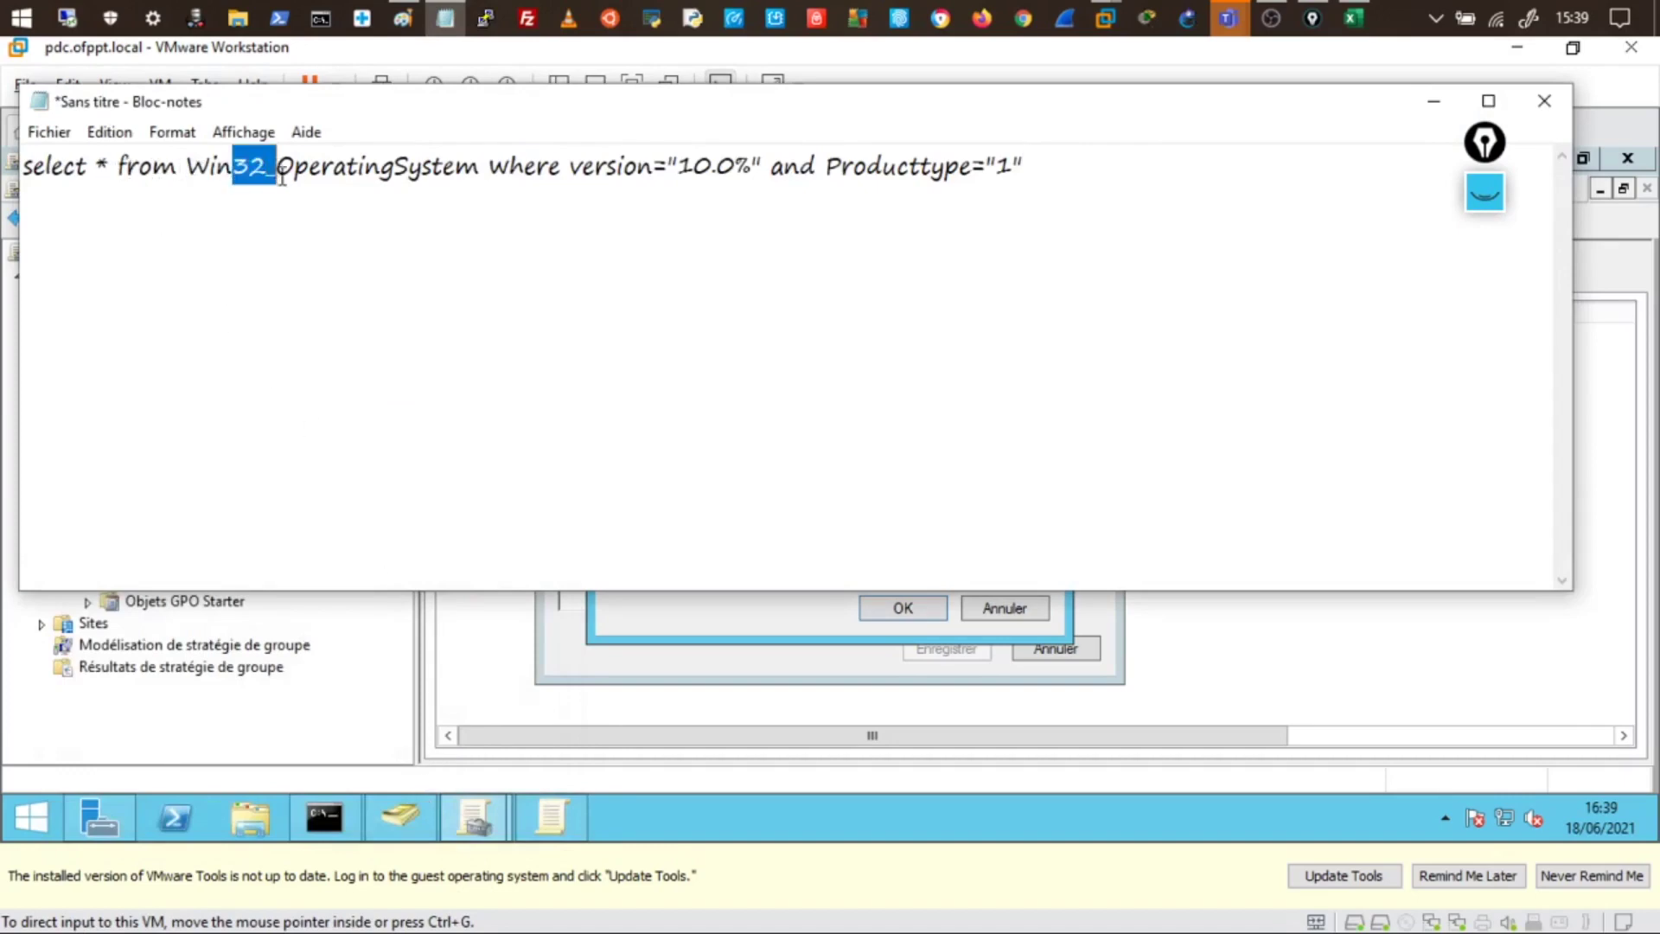
double_click(282, 177)
click(267, 172)
key(shift+Right)
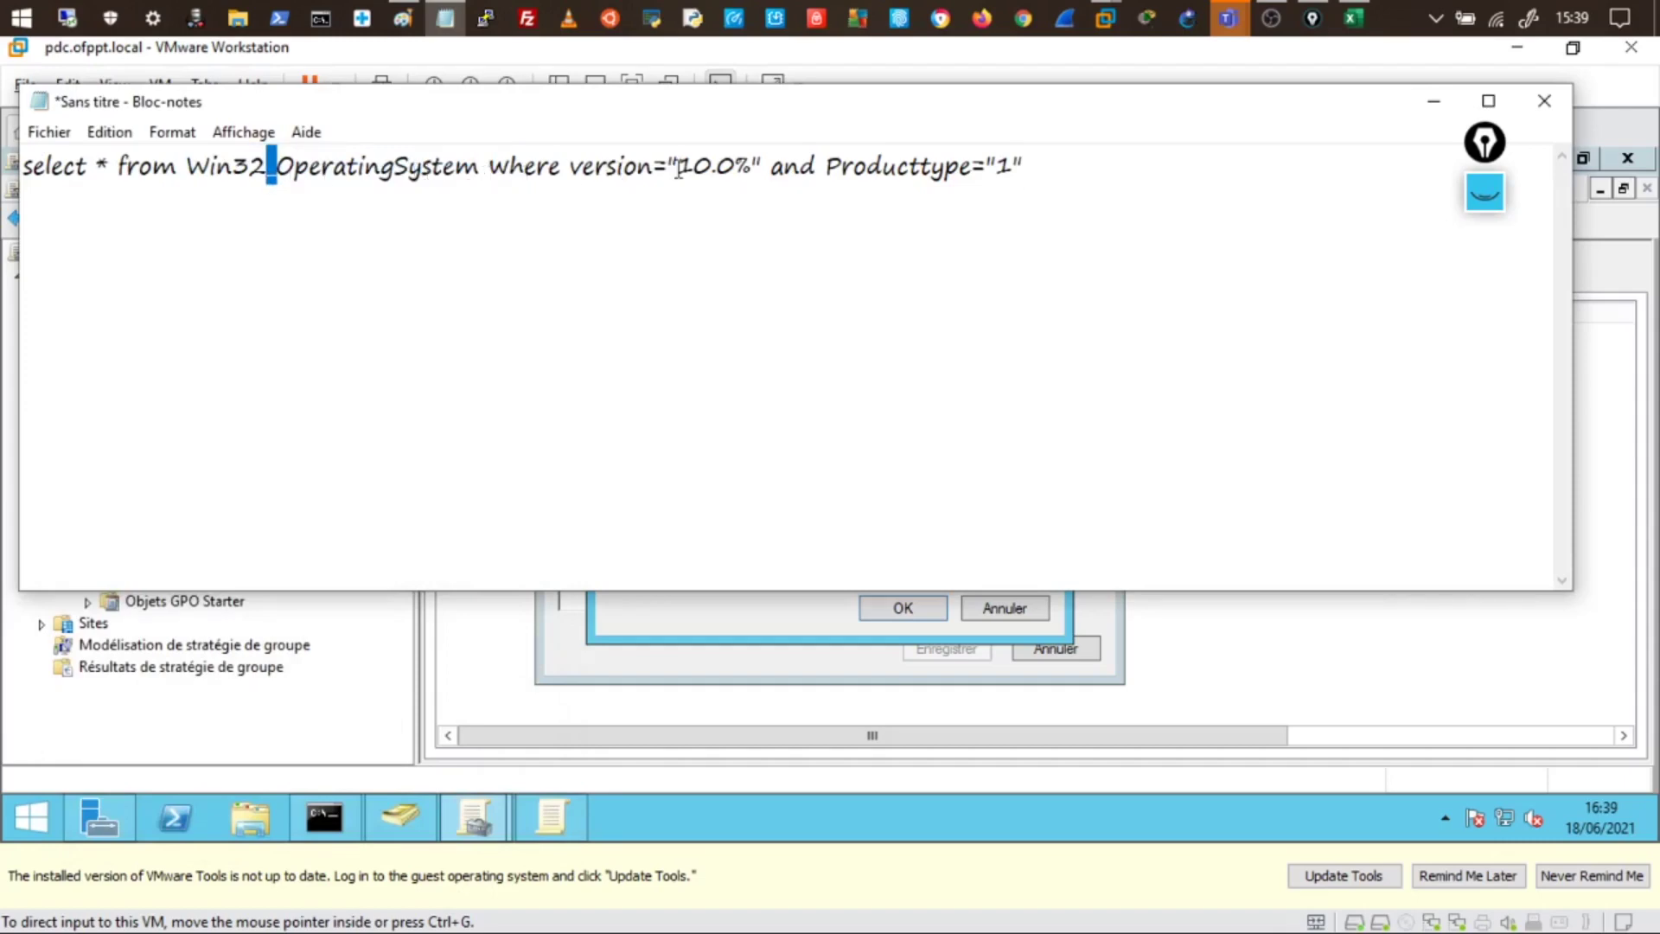
drag(677, 169, 733, 167)
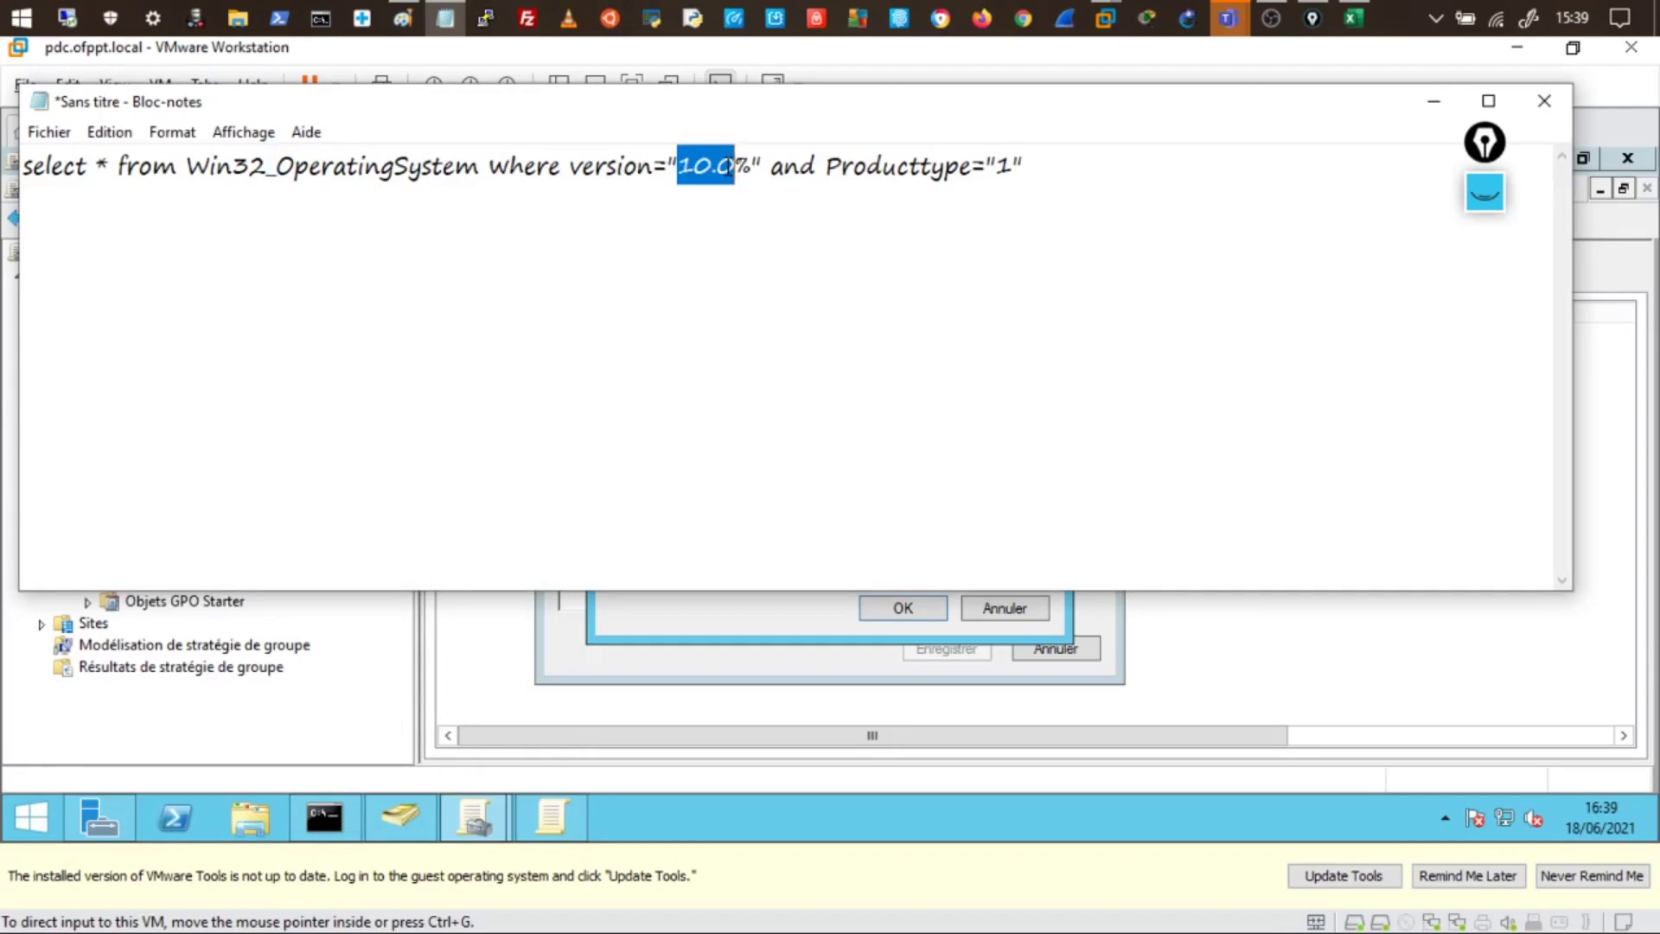
click(736, 167)
drag(735, 166, 752, 156)
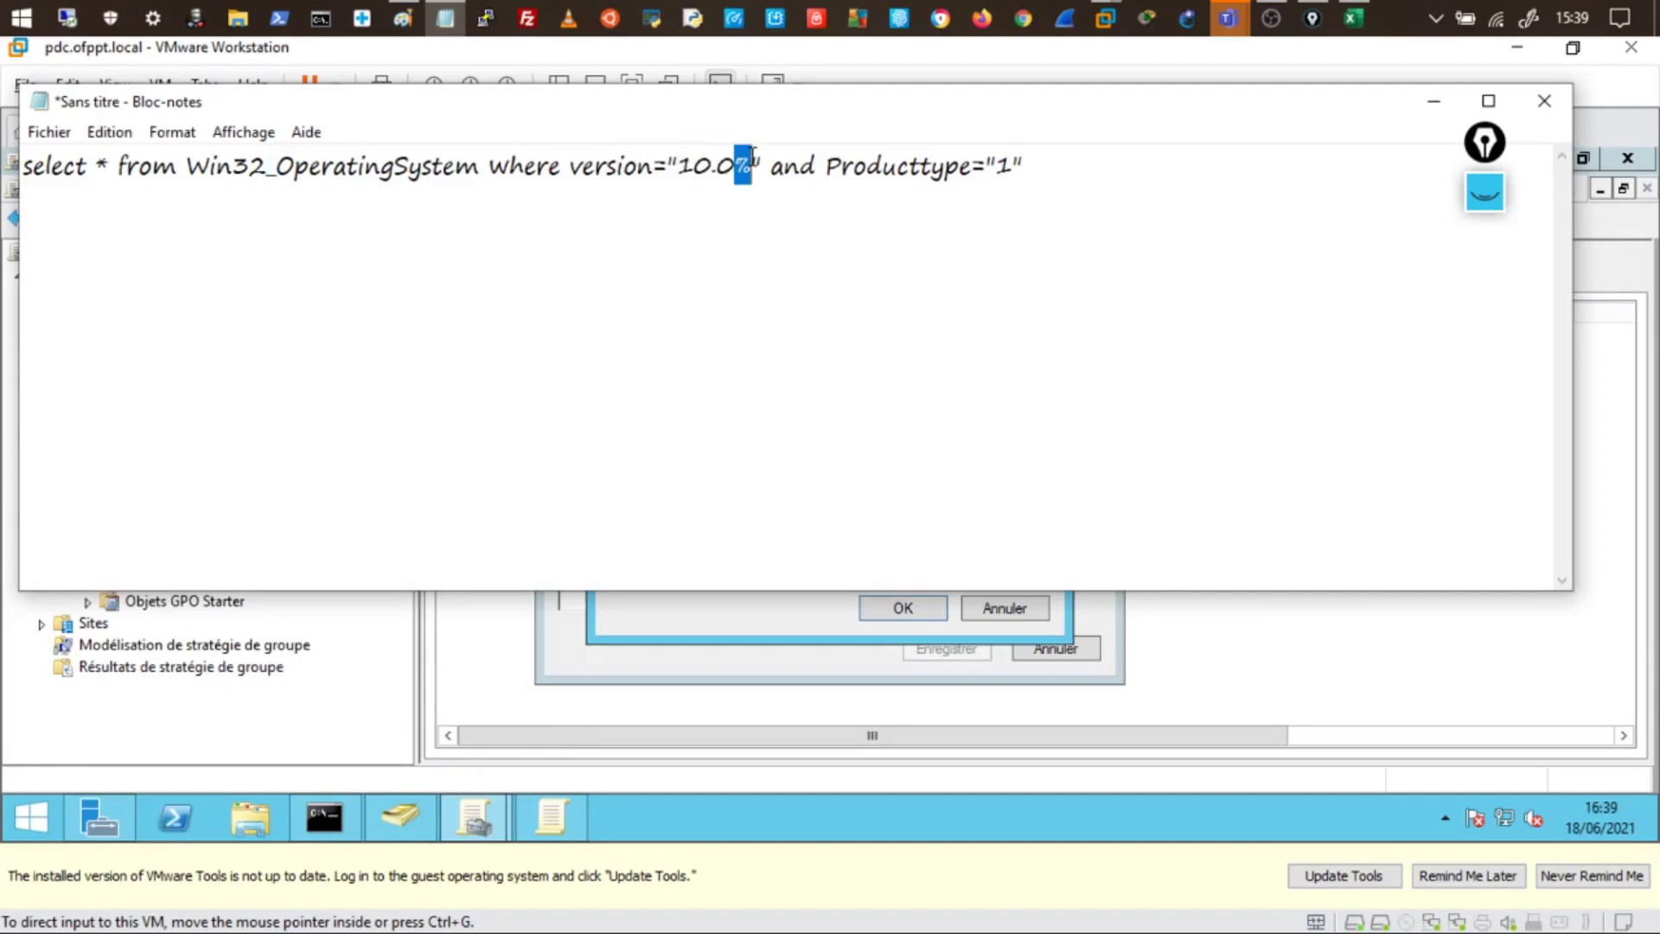
double_click(791, 166)
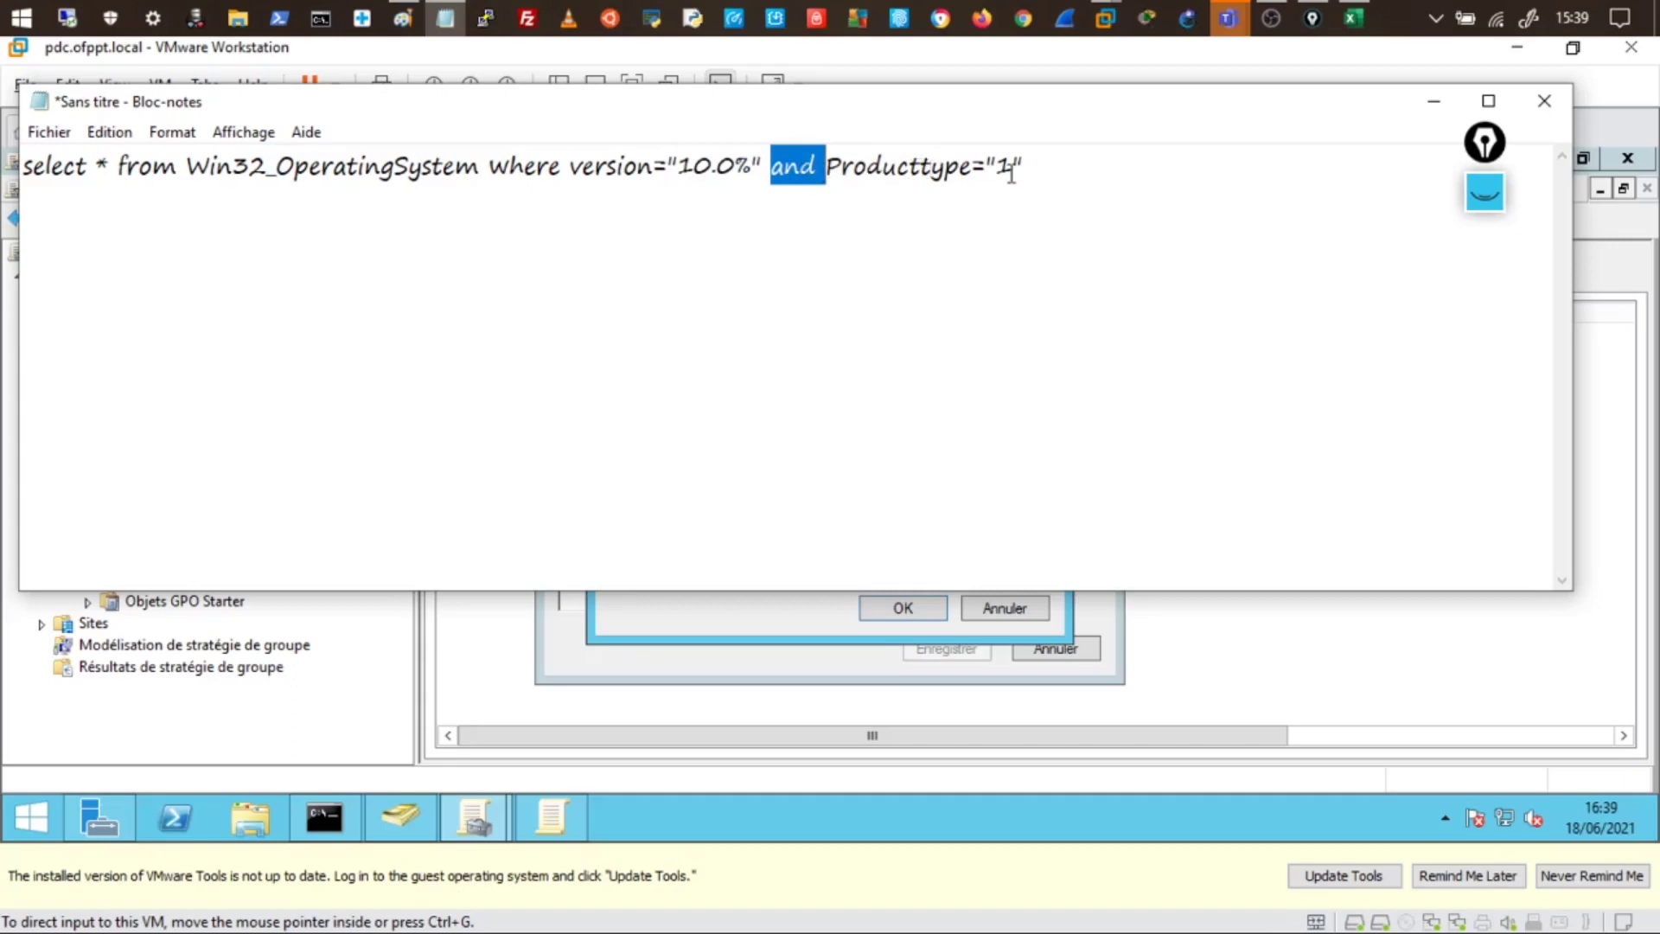
click(800, 215)
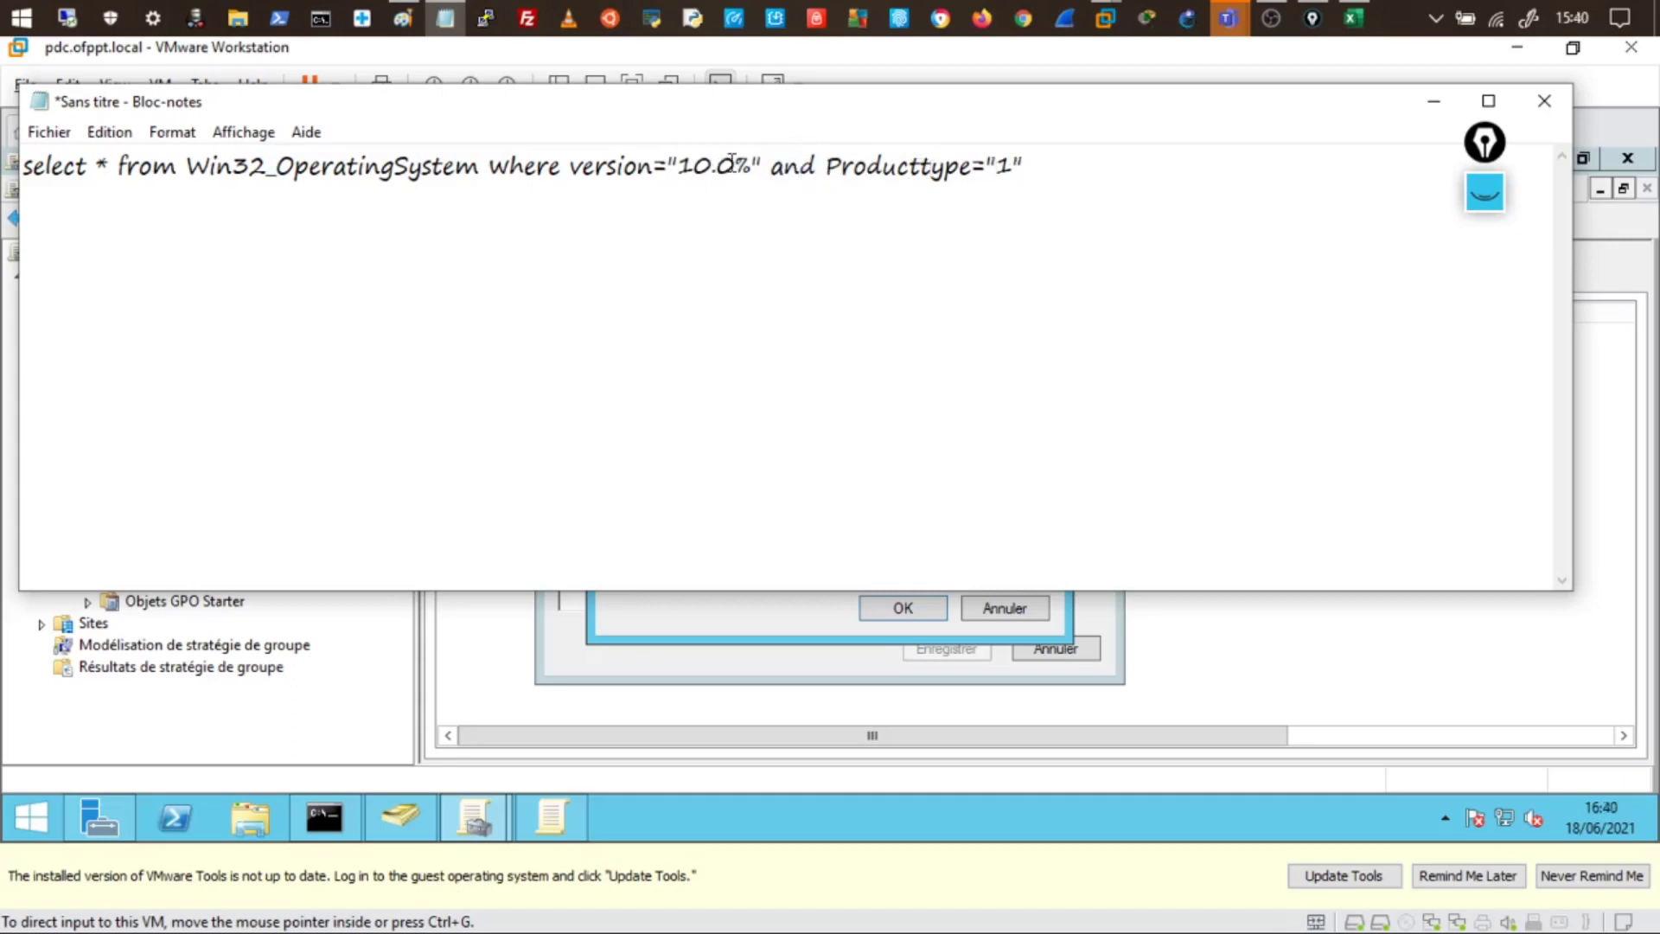
drag(714, 166, 694, 166)
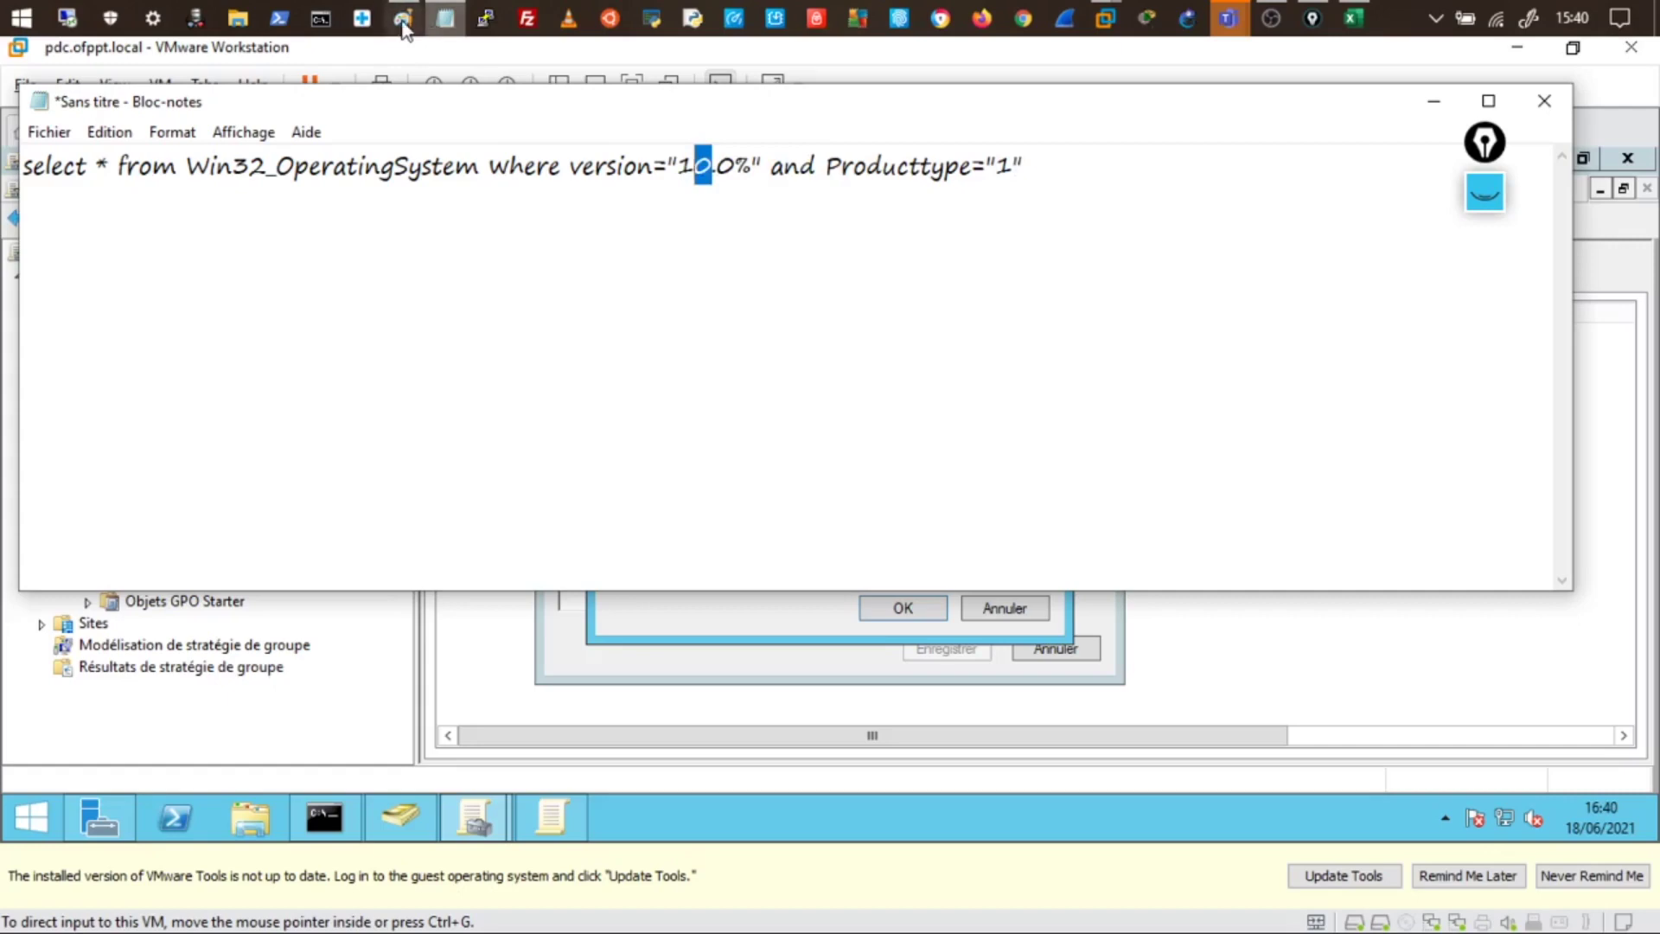
click(403, 18)
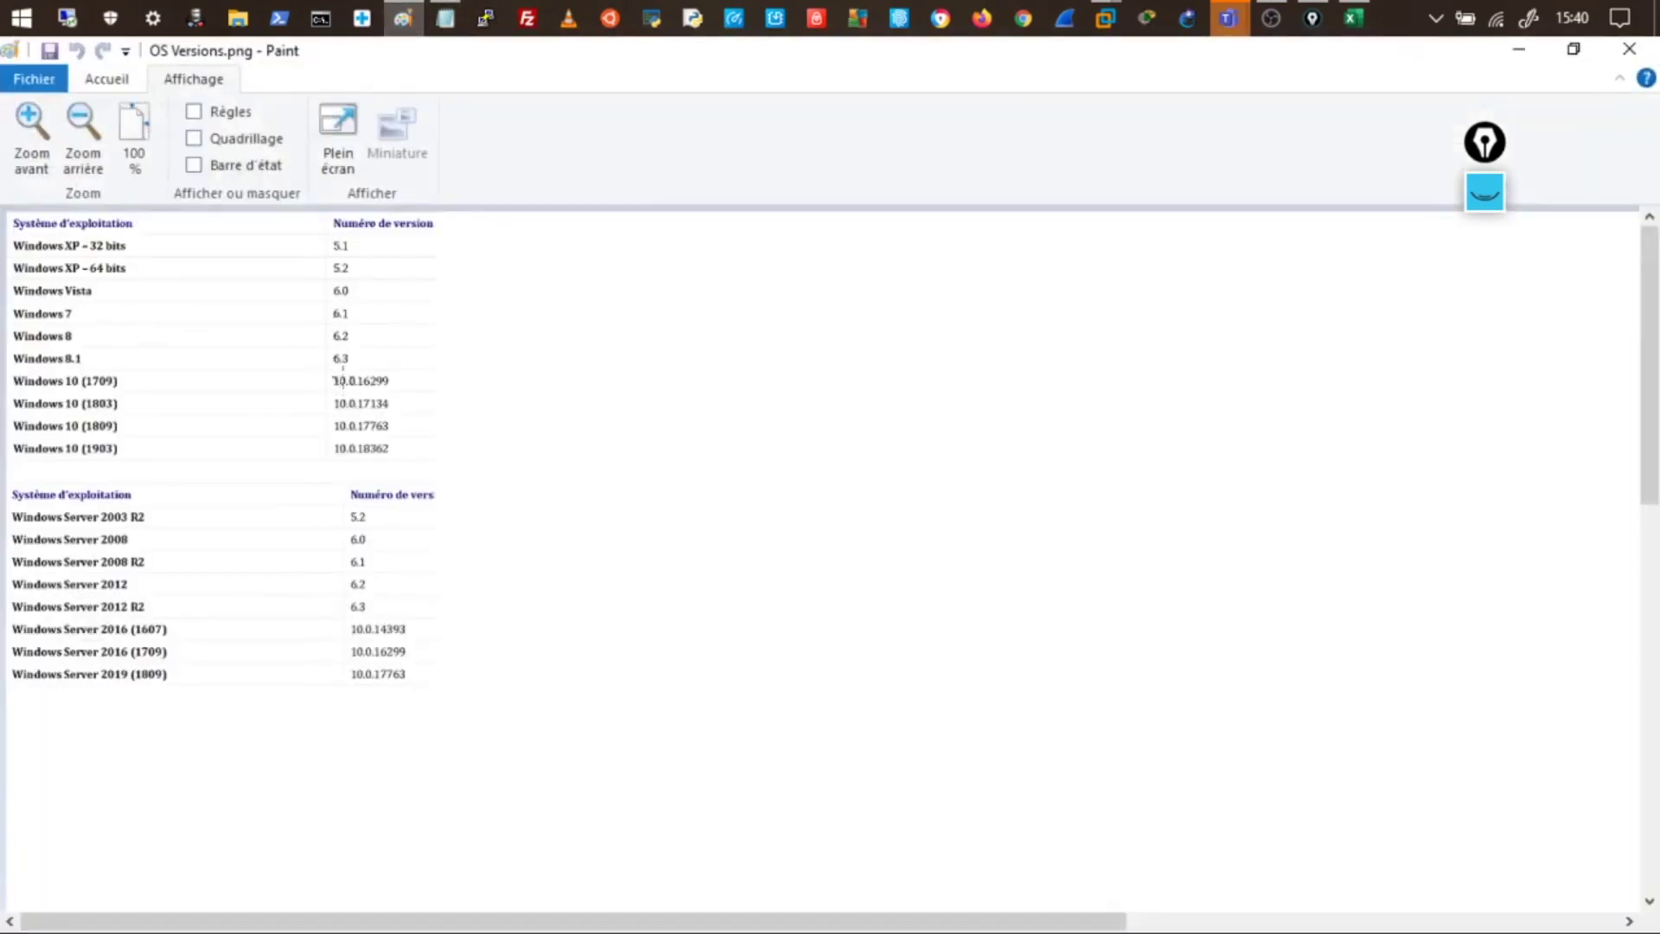
- Annotate the OS Versions table, marking Windows 10 16299 and Server 2016 10.0 version numbers
click(1485, 191)
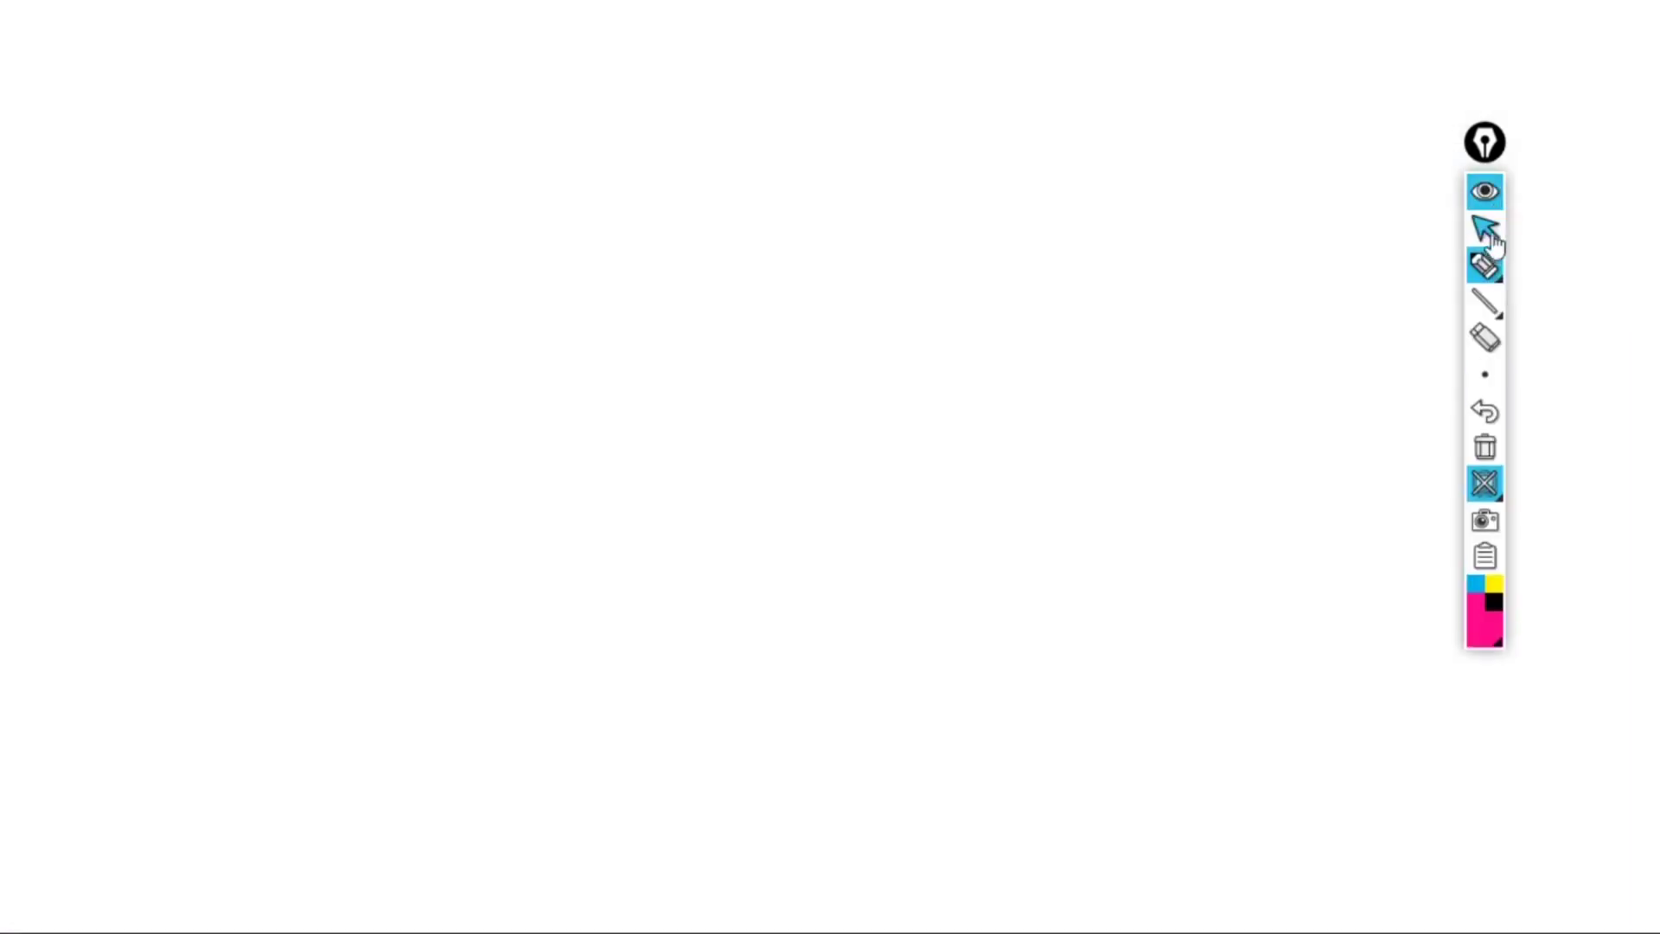
click(1484, 483)
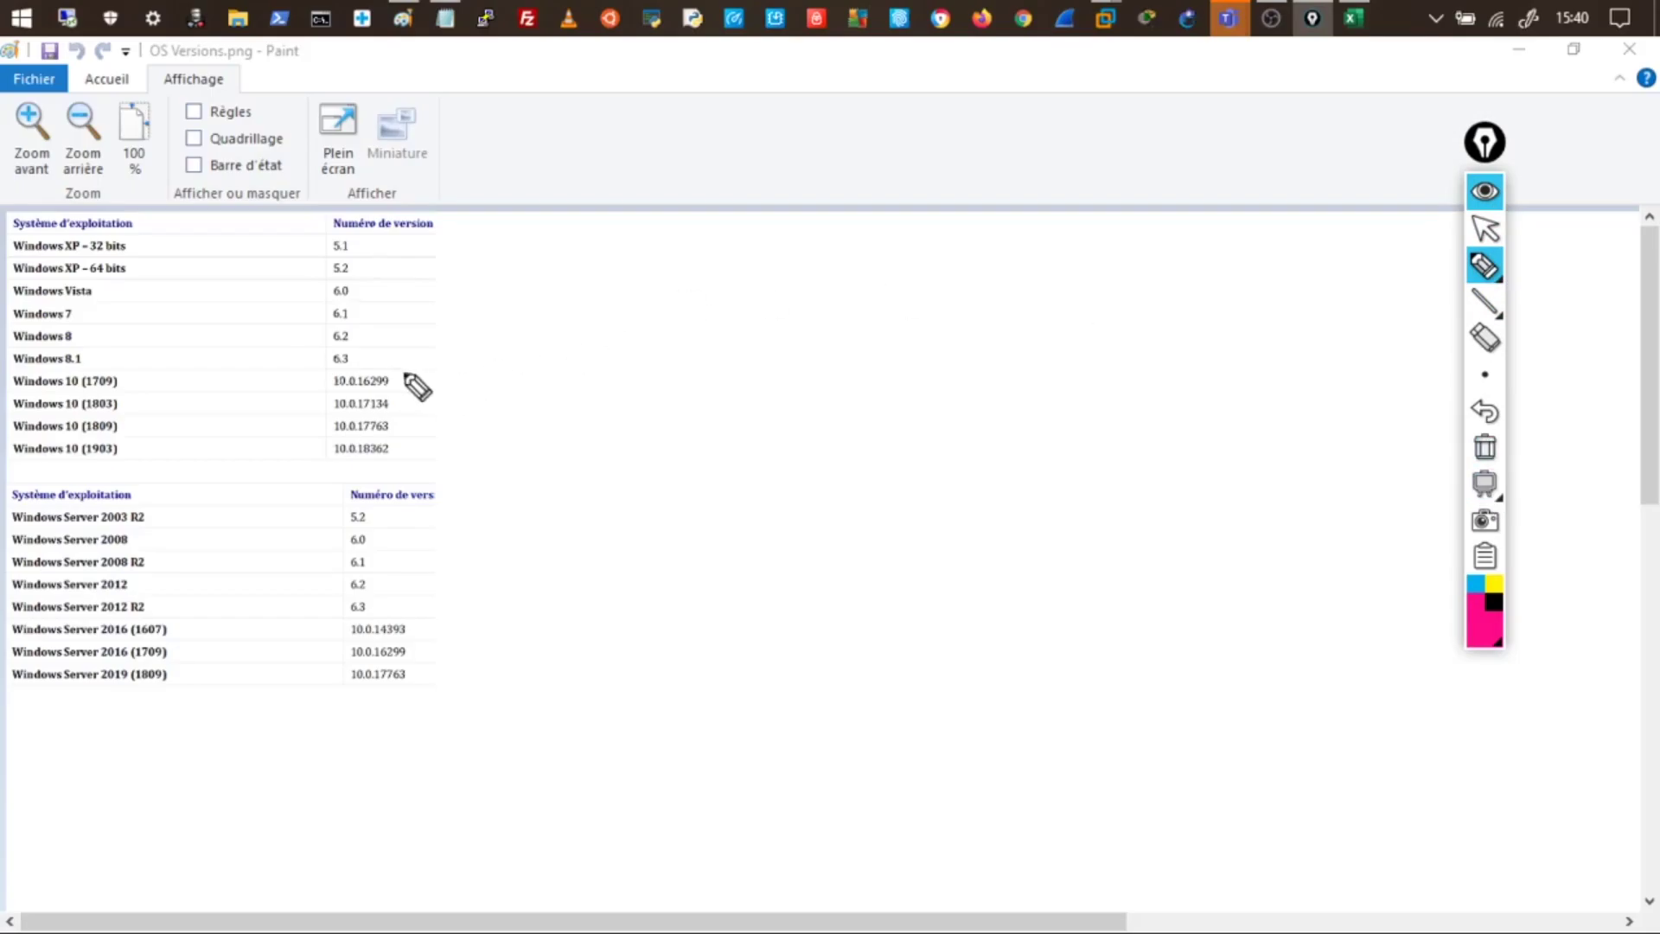
drag(327, 376, 320, 461)
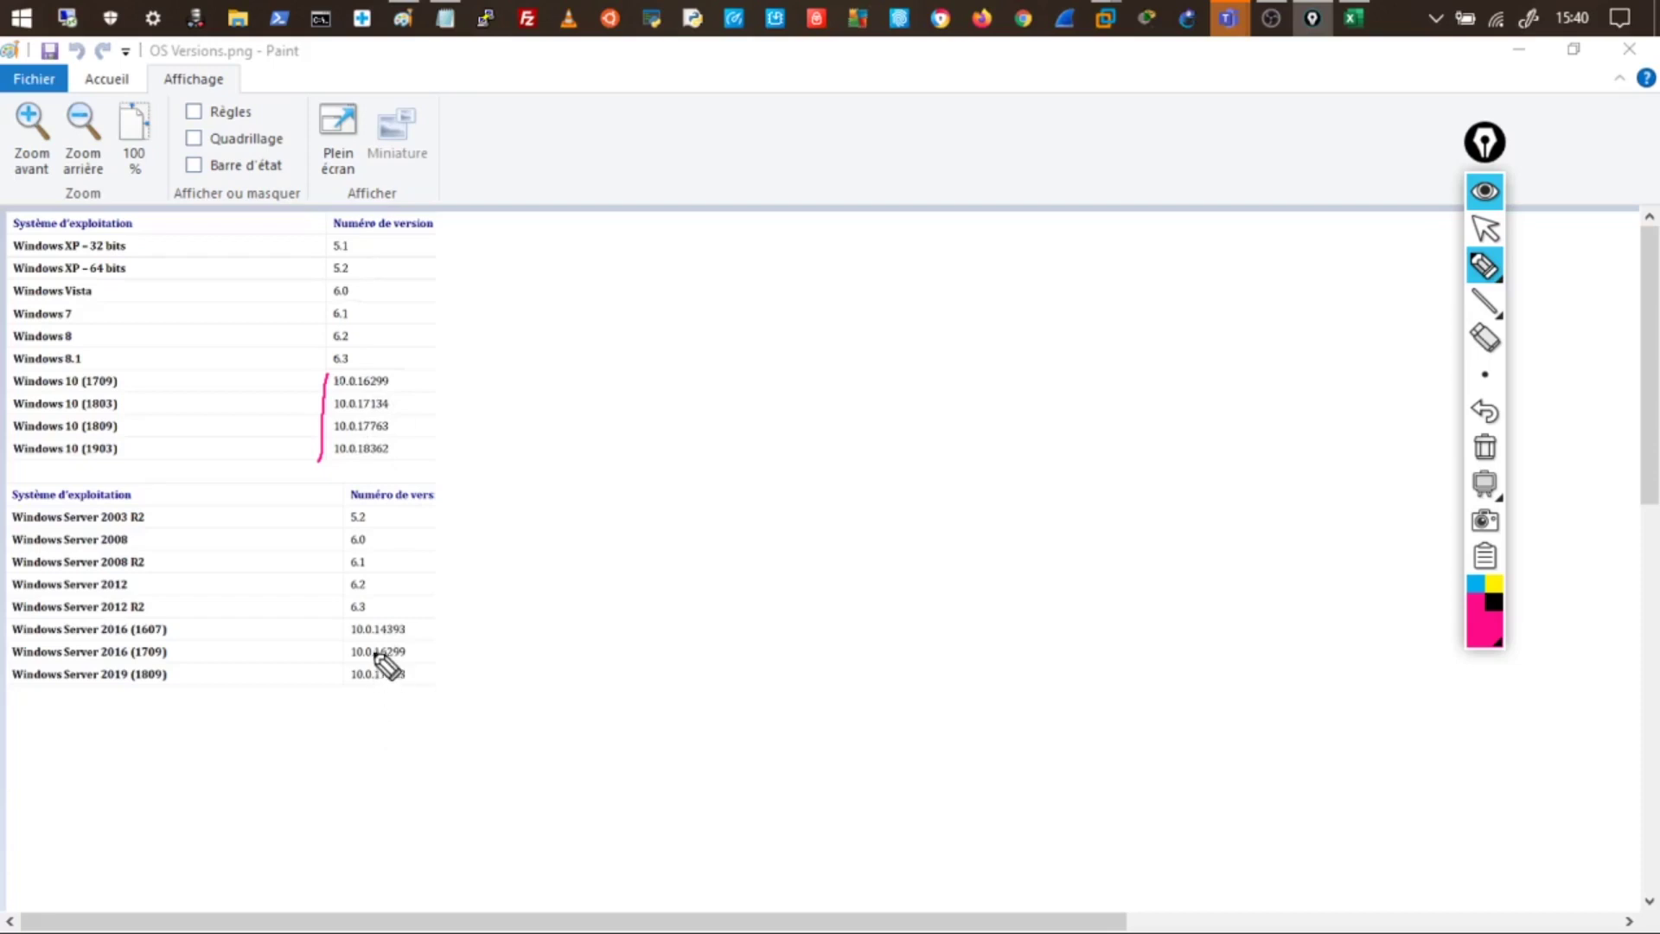
drag(367, 387, 389, 413)
drag(352, 642, 369, 639)
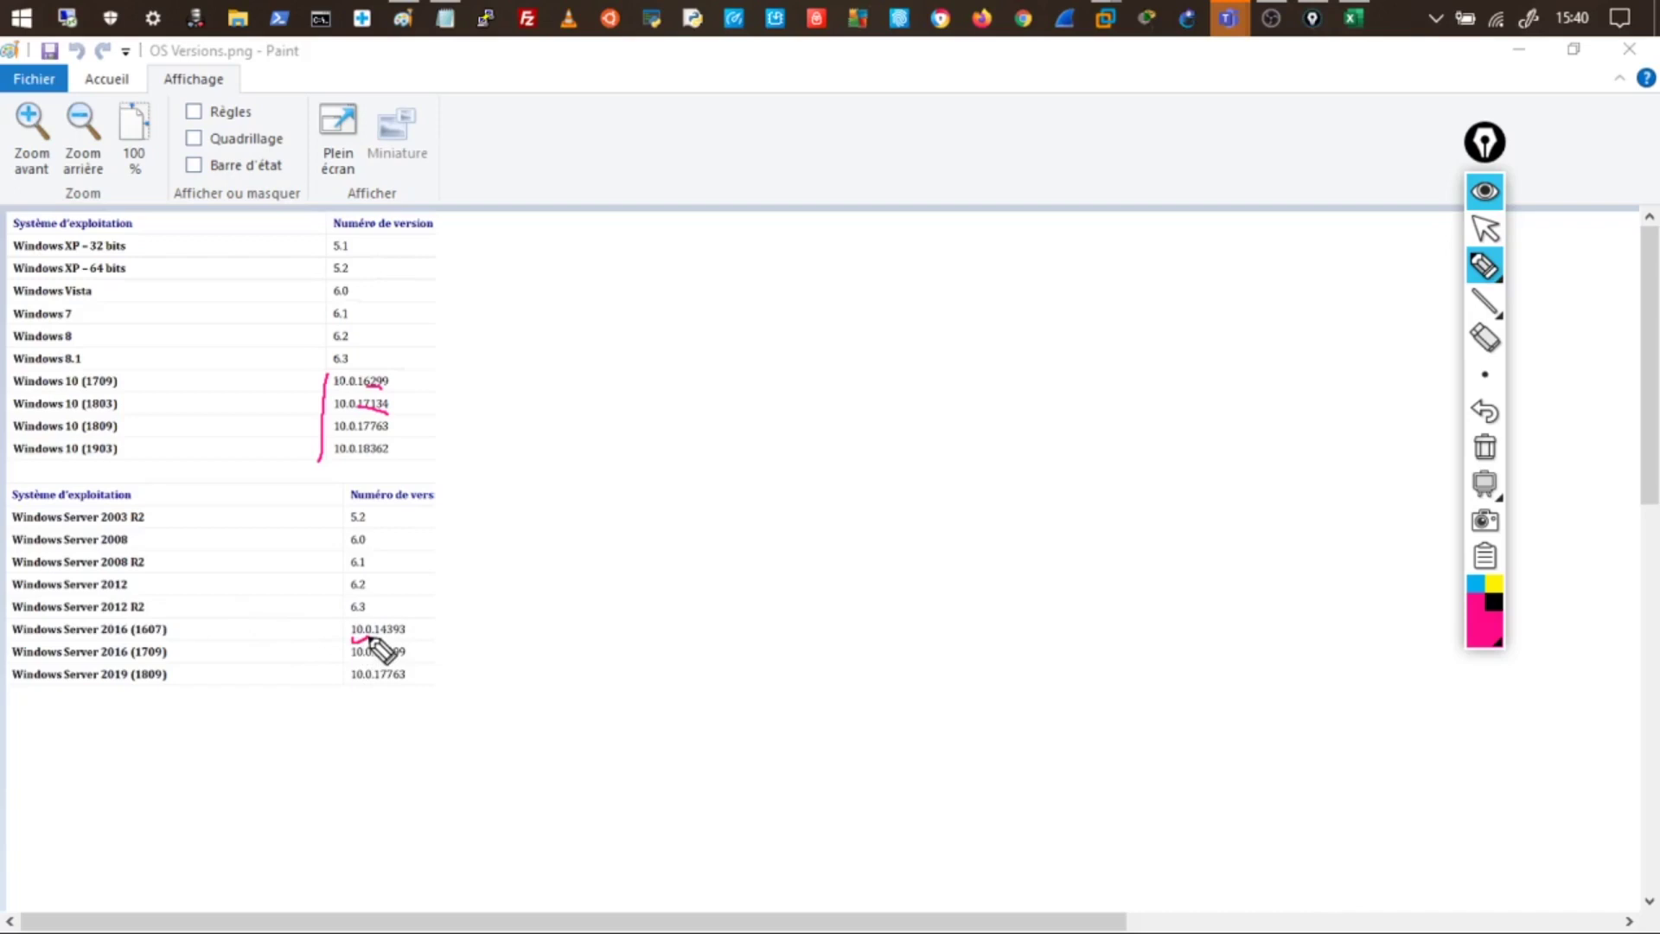
drag(351, 659, 372, 659)
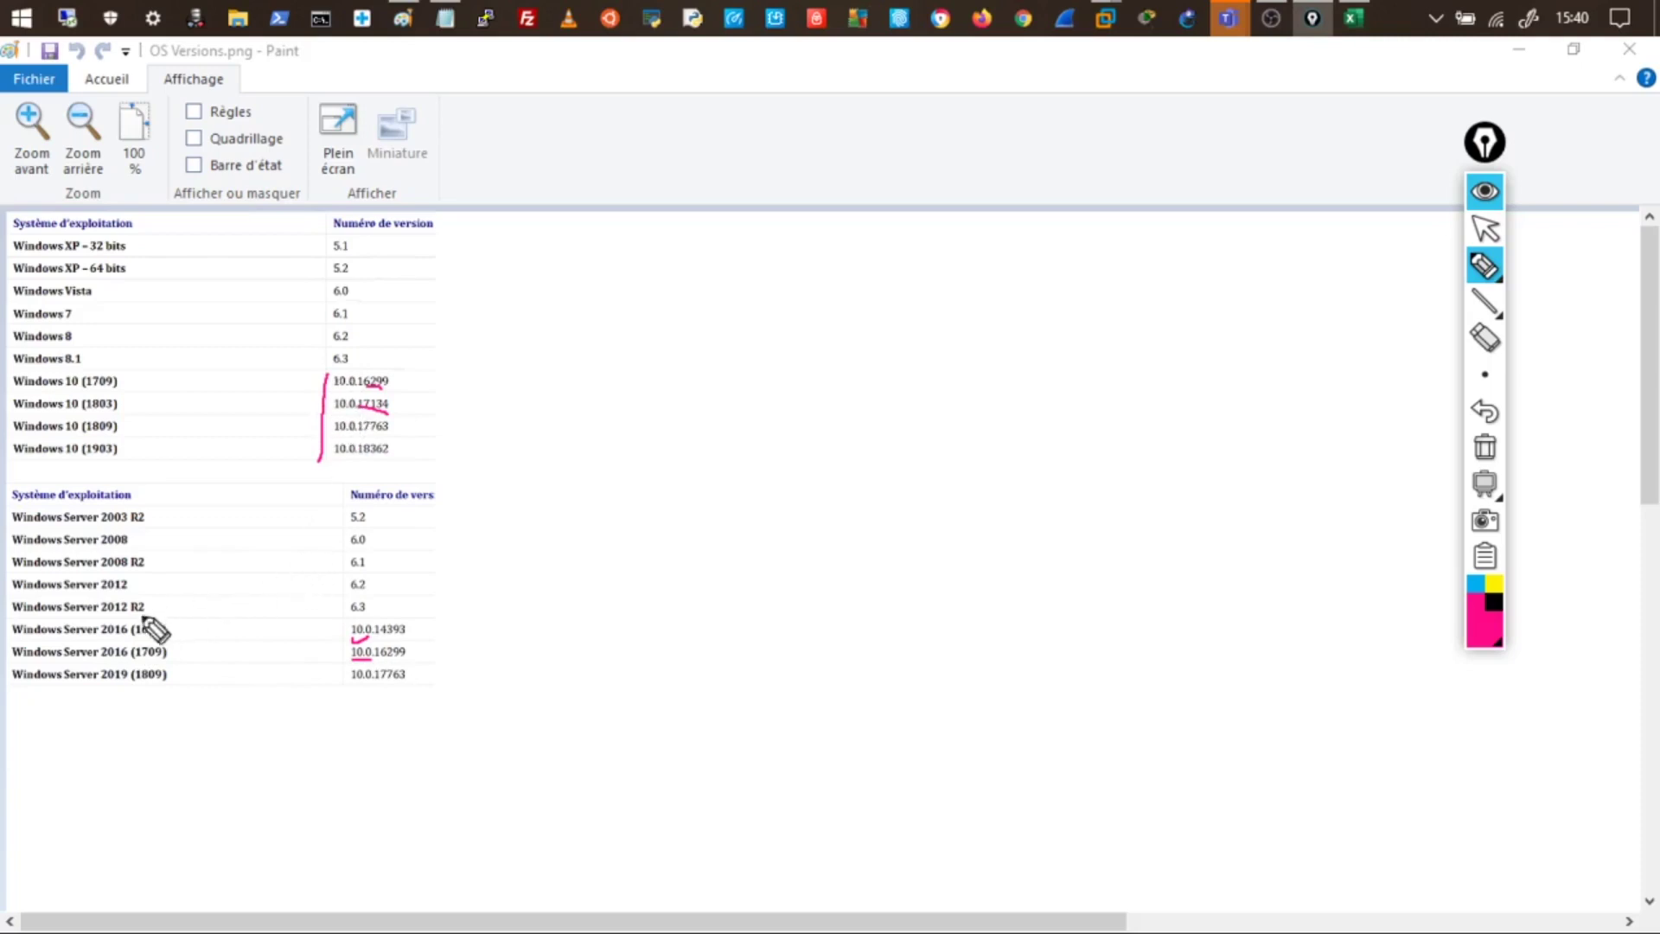
drag(83, 640, 114, 640)
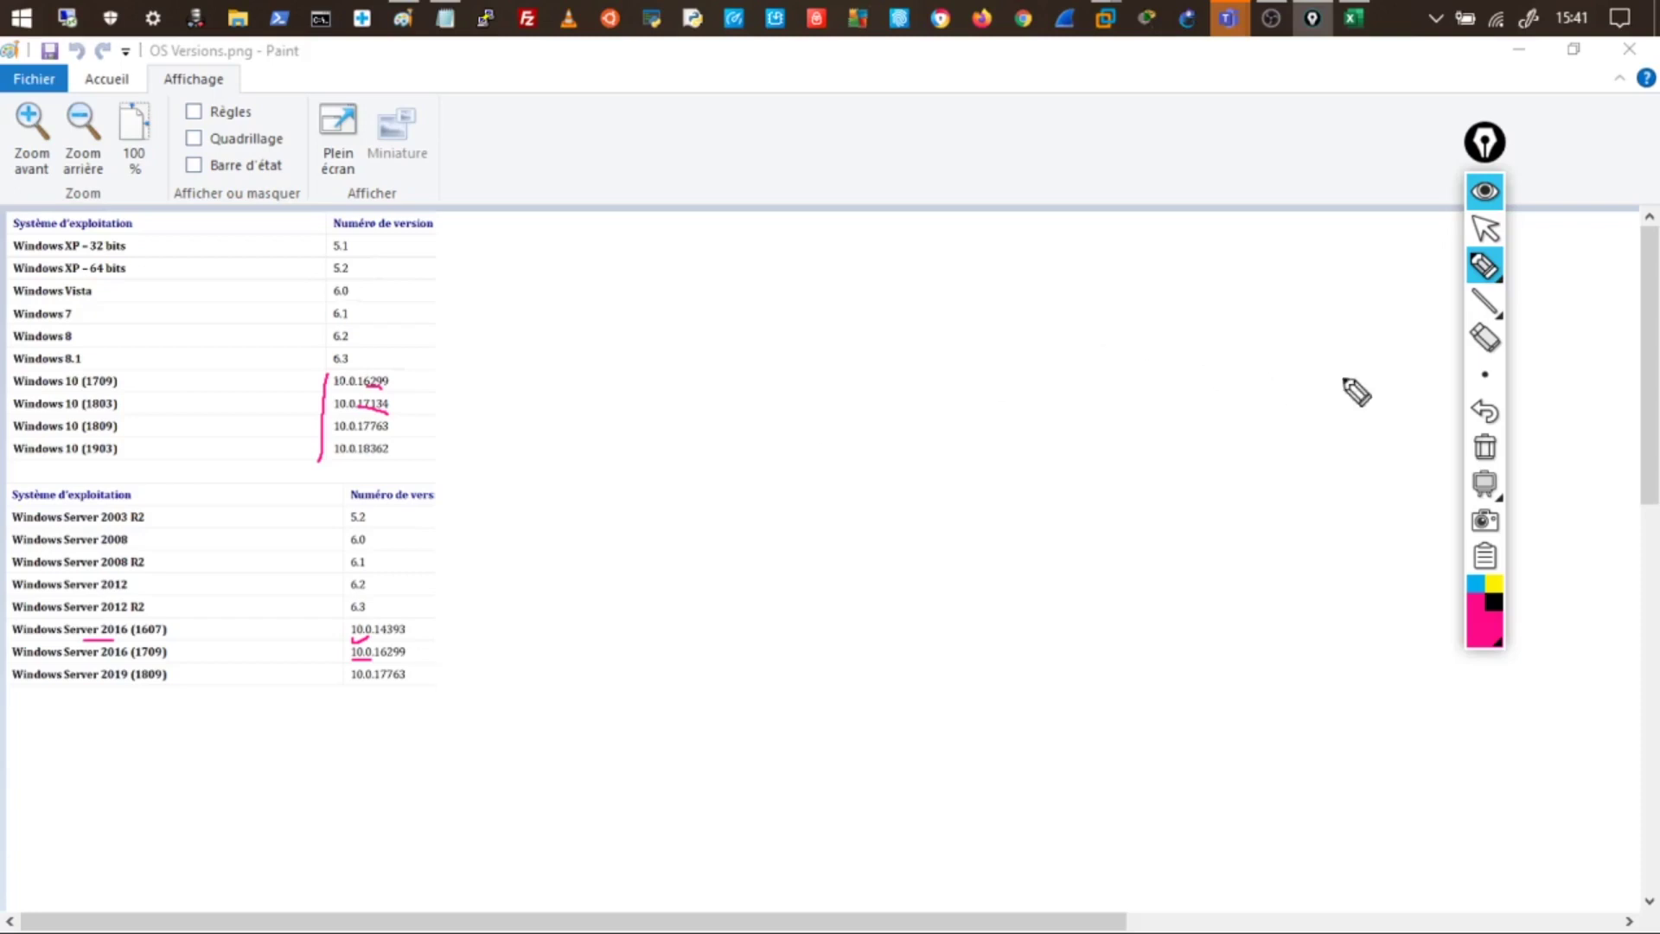
- Erase all annotations, hide the Epic Pen toolbar and minimize Paint
click(1485, 446)
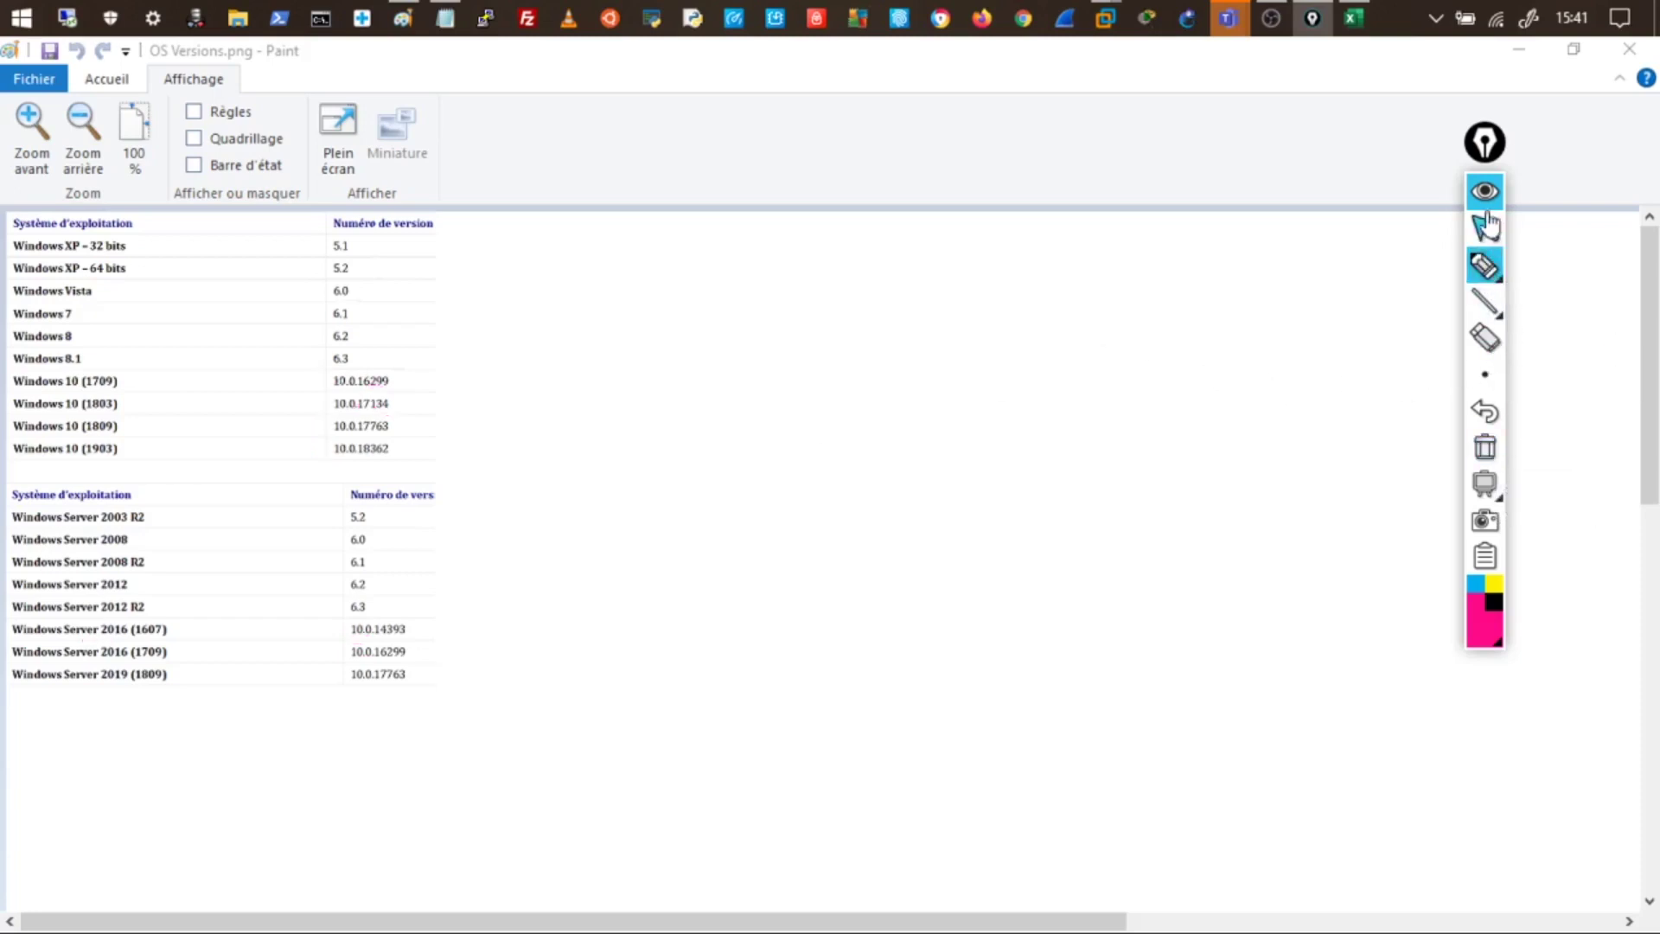
click(1485, 192)
click(1519, 50)
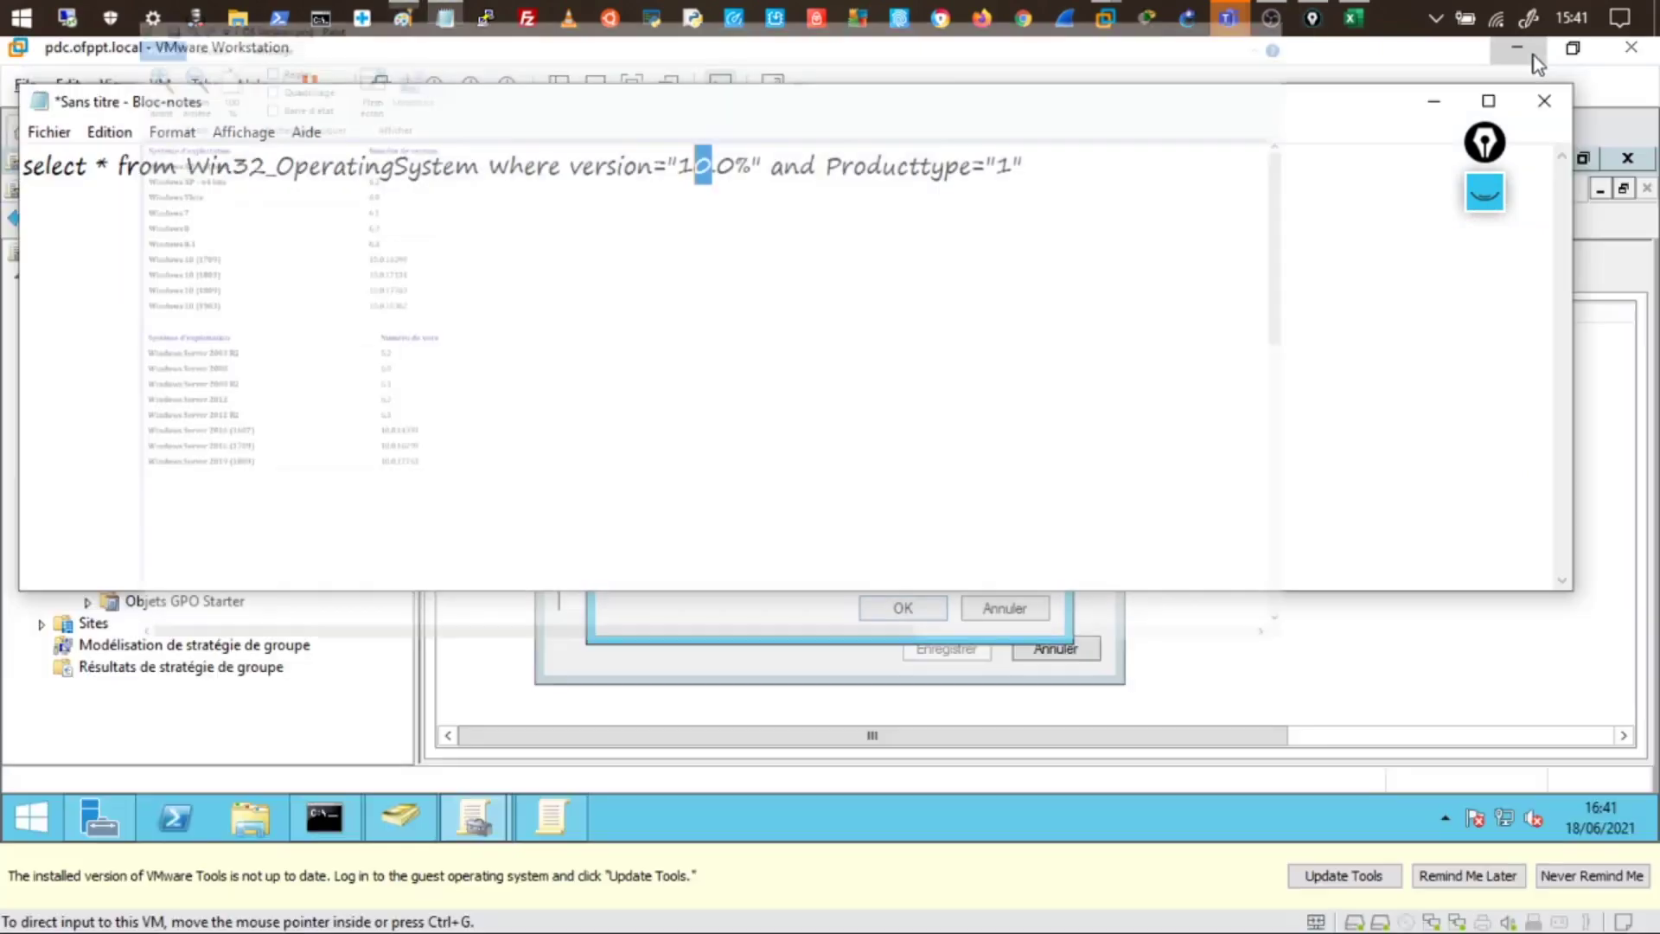
- Save the query to Win10_Uniquement, accepting the namespace warning, and view the filter's details
click(1429, 98)
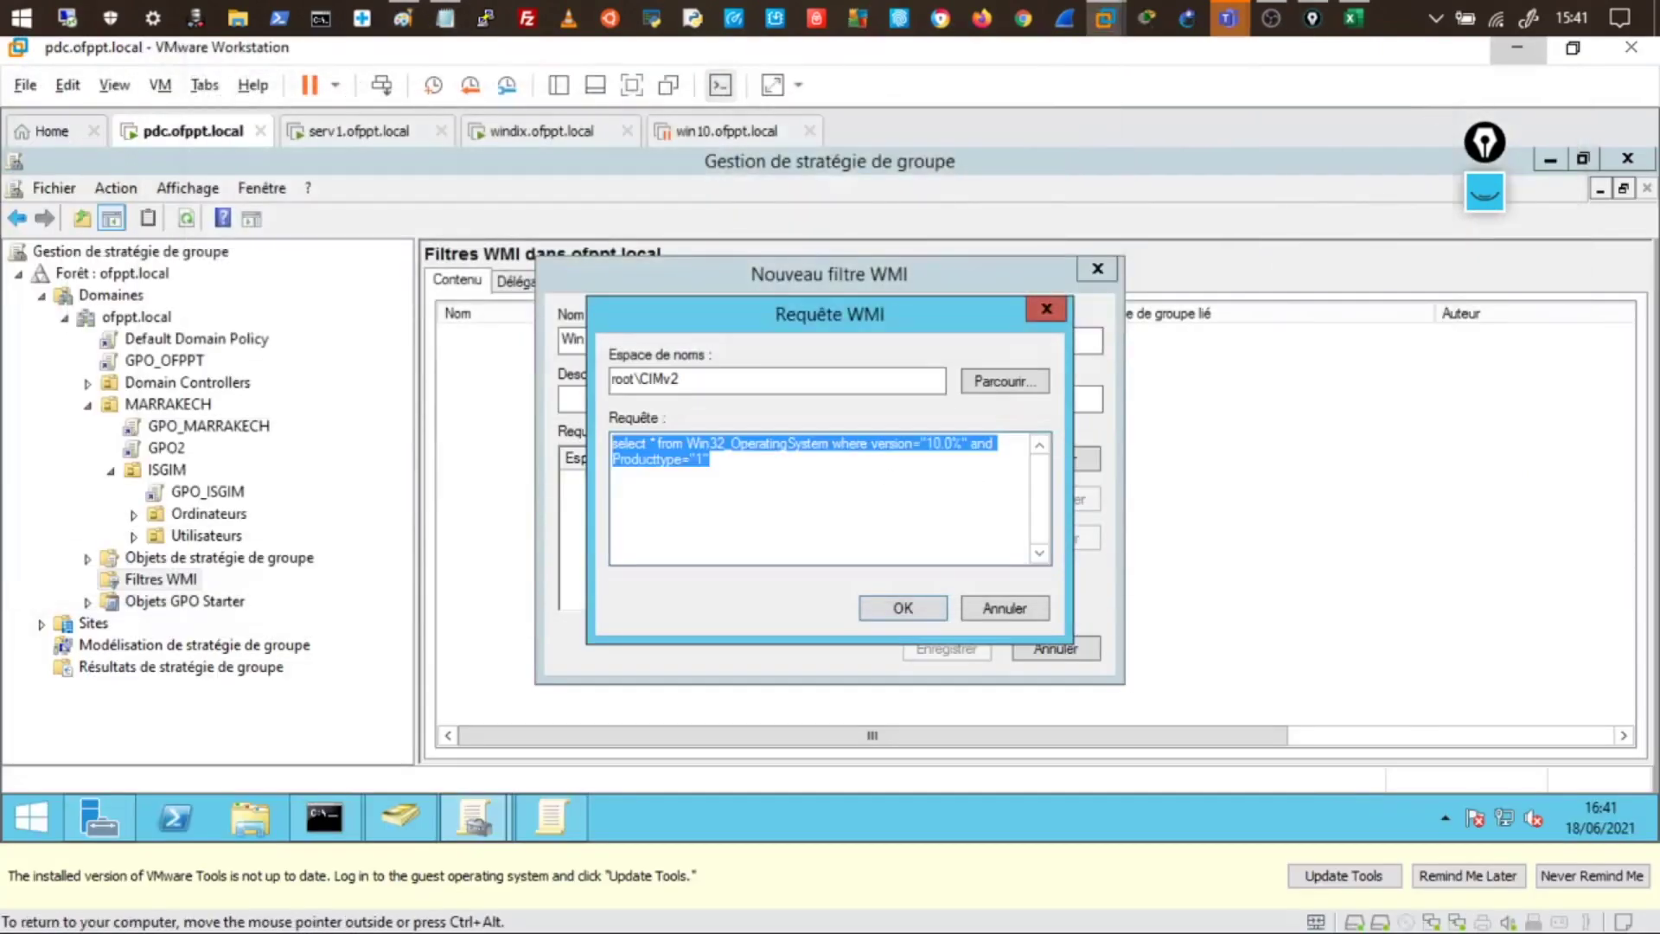
click(897, 617)
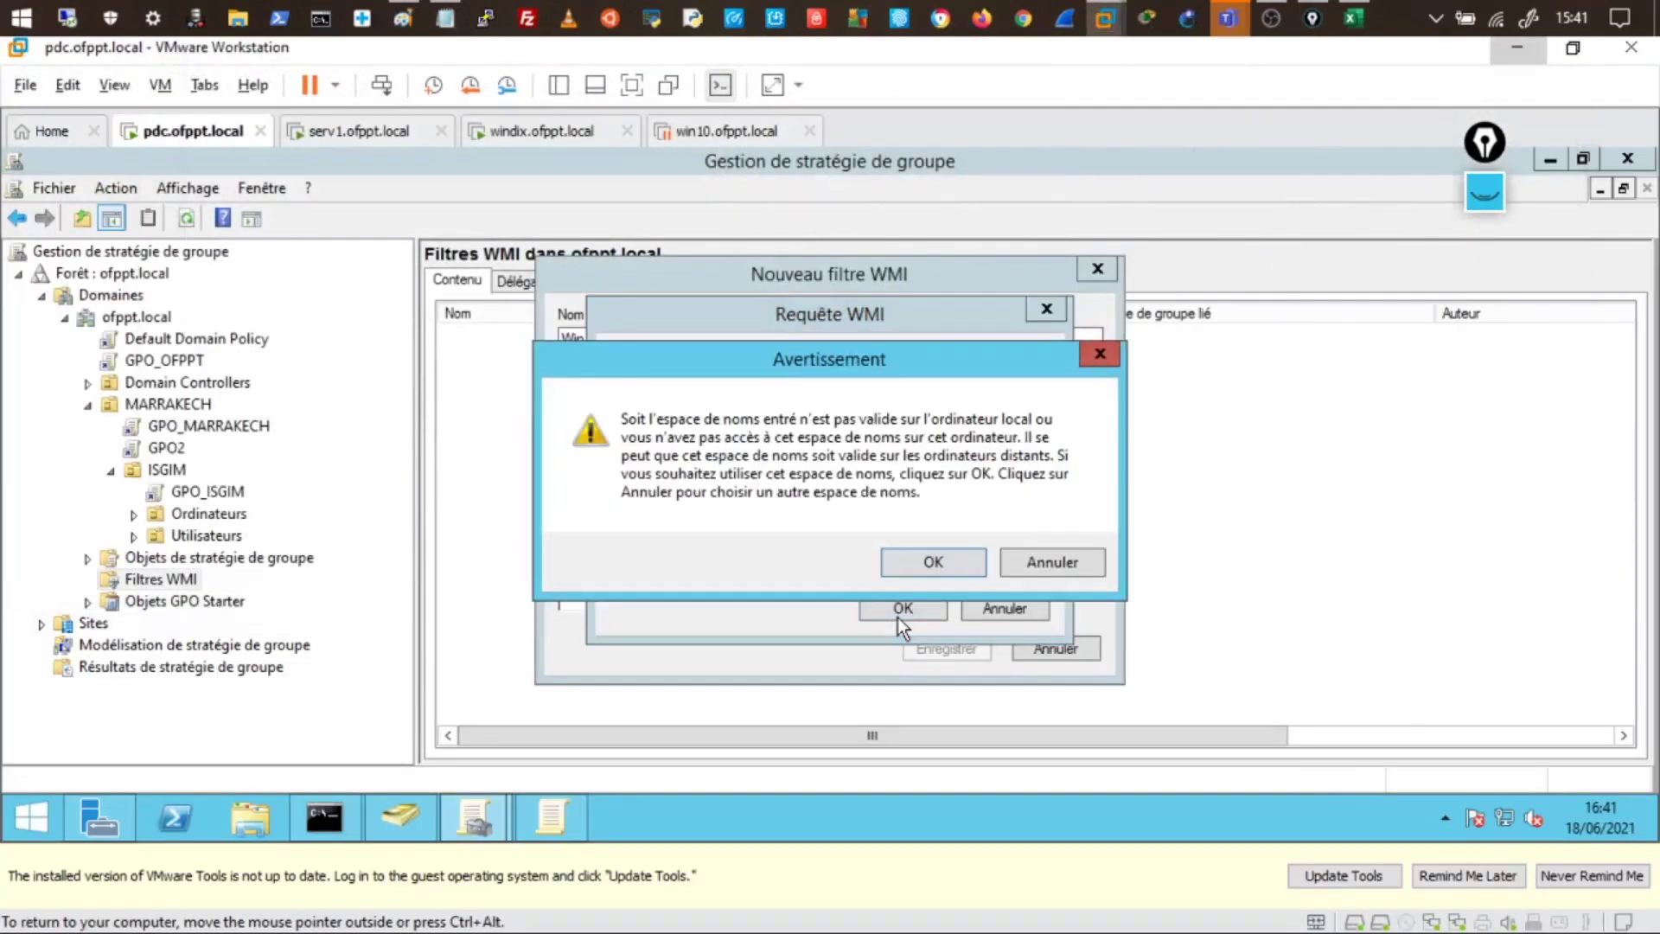
click(934, 563)
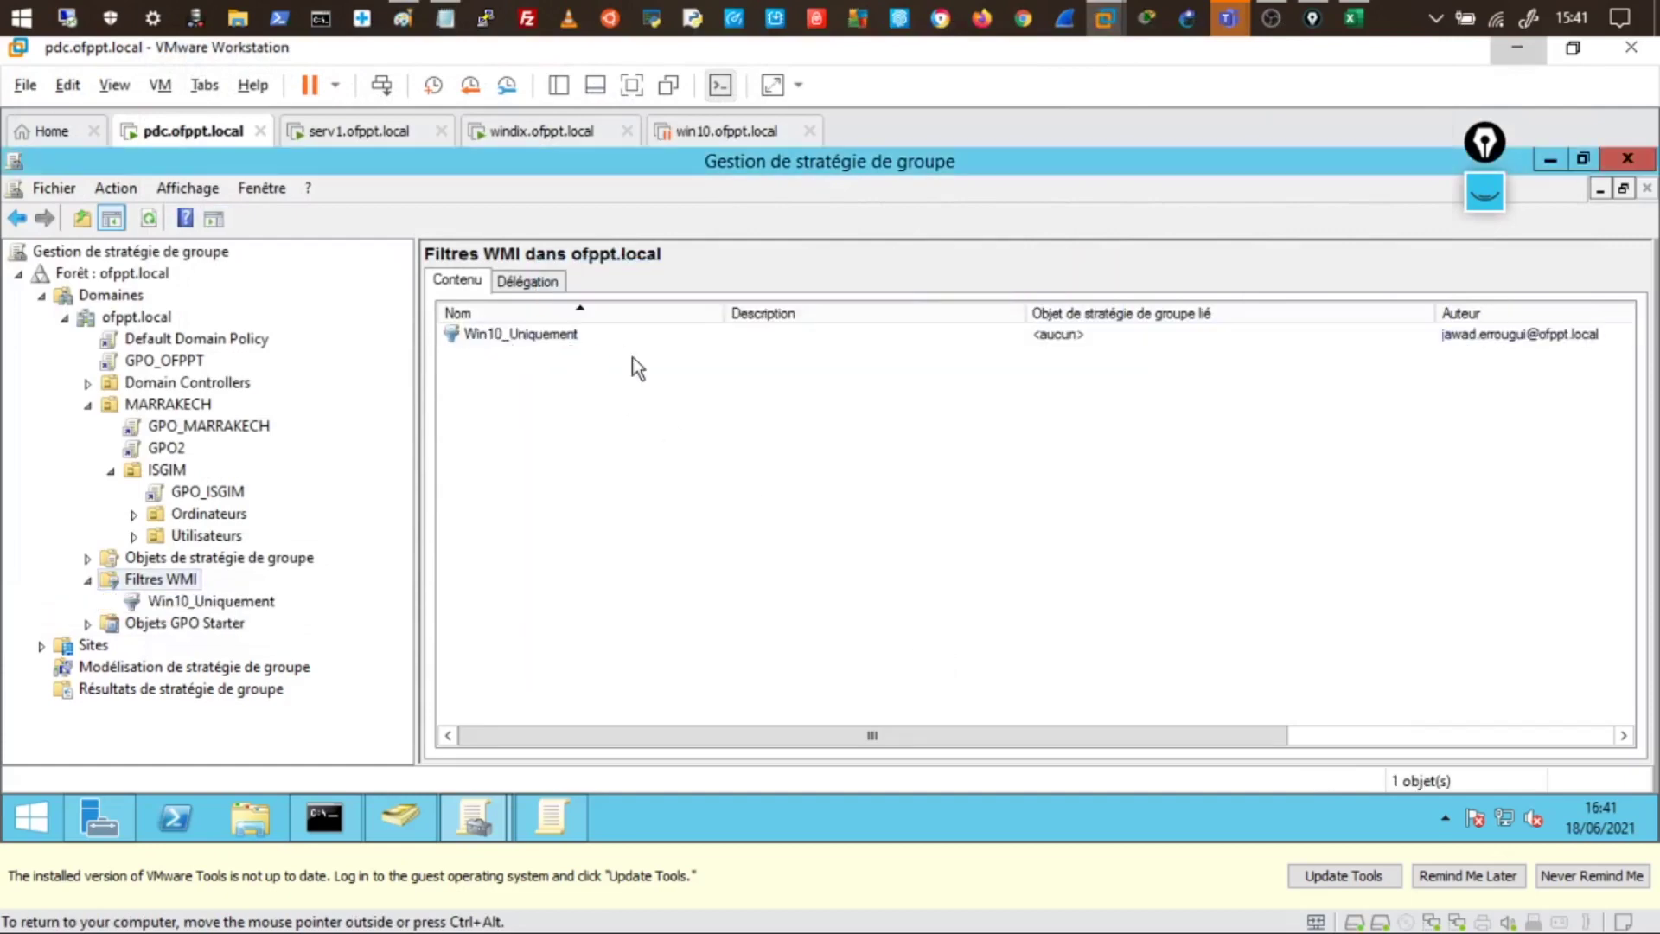
double_click(557, 332)
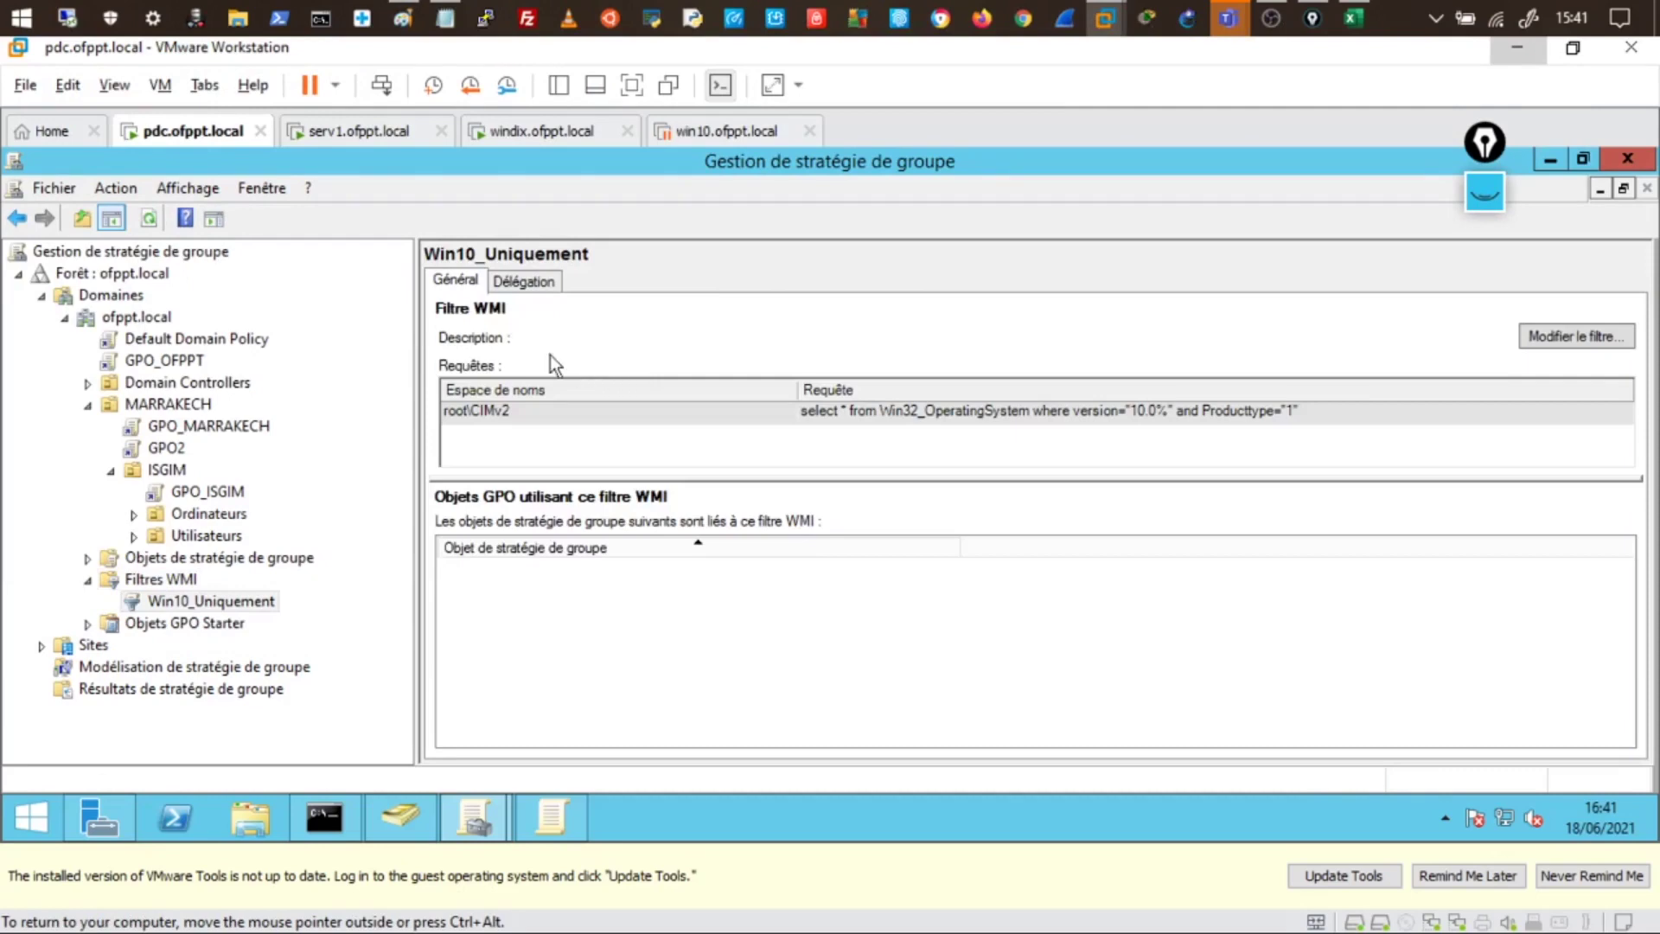
- Open Win10_Uniquement via Modifier..., inspect its query, and close both dialogs unchanged
click(192, 601)
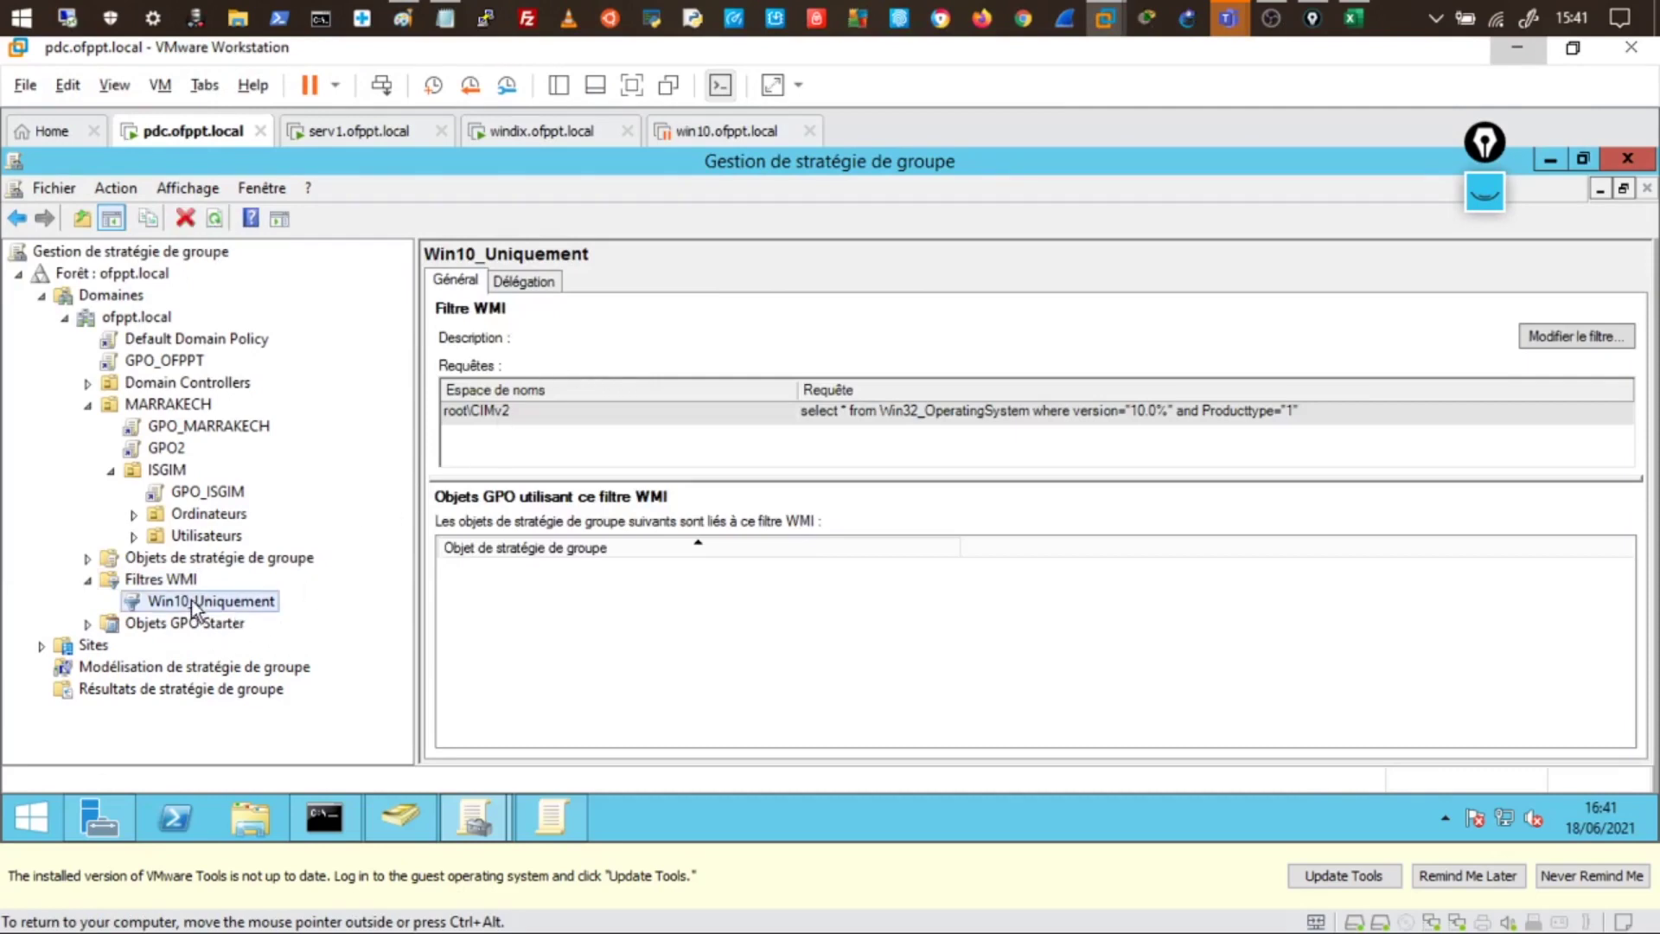
right_click(192, 603)
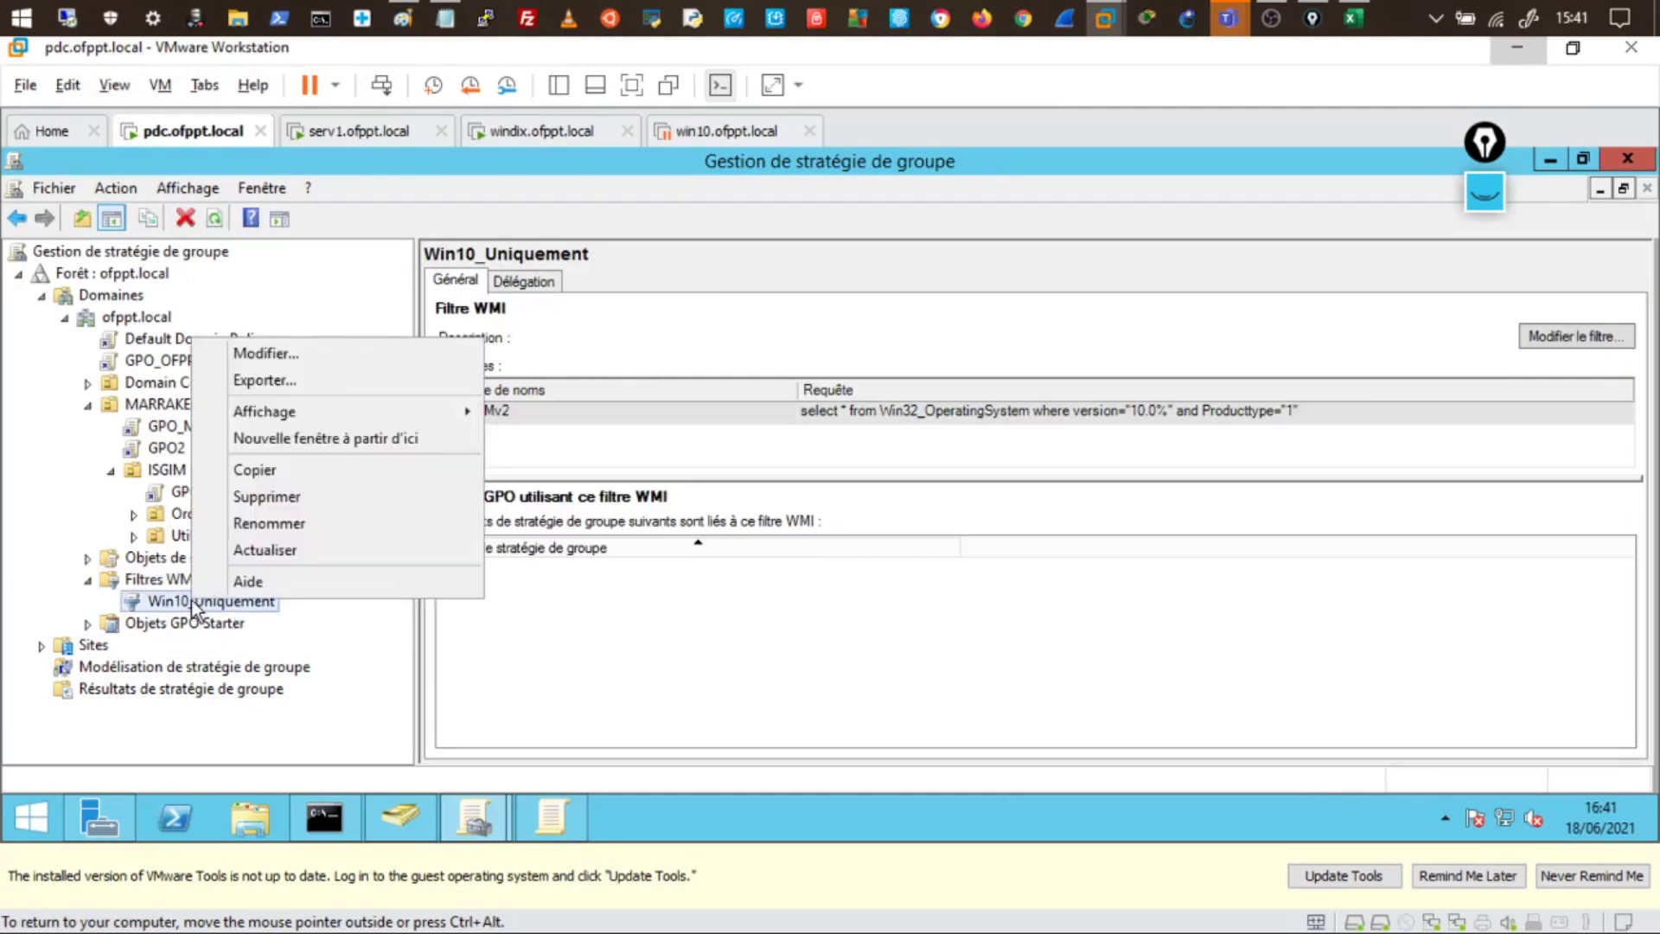
click(278, 363)
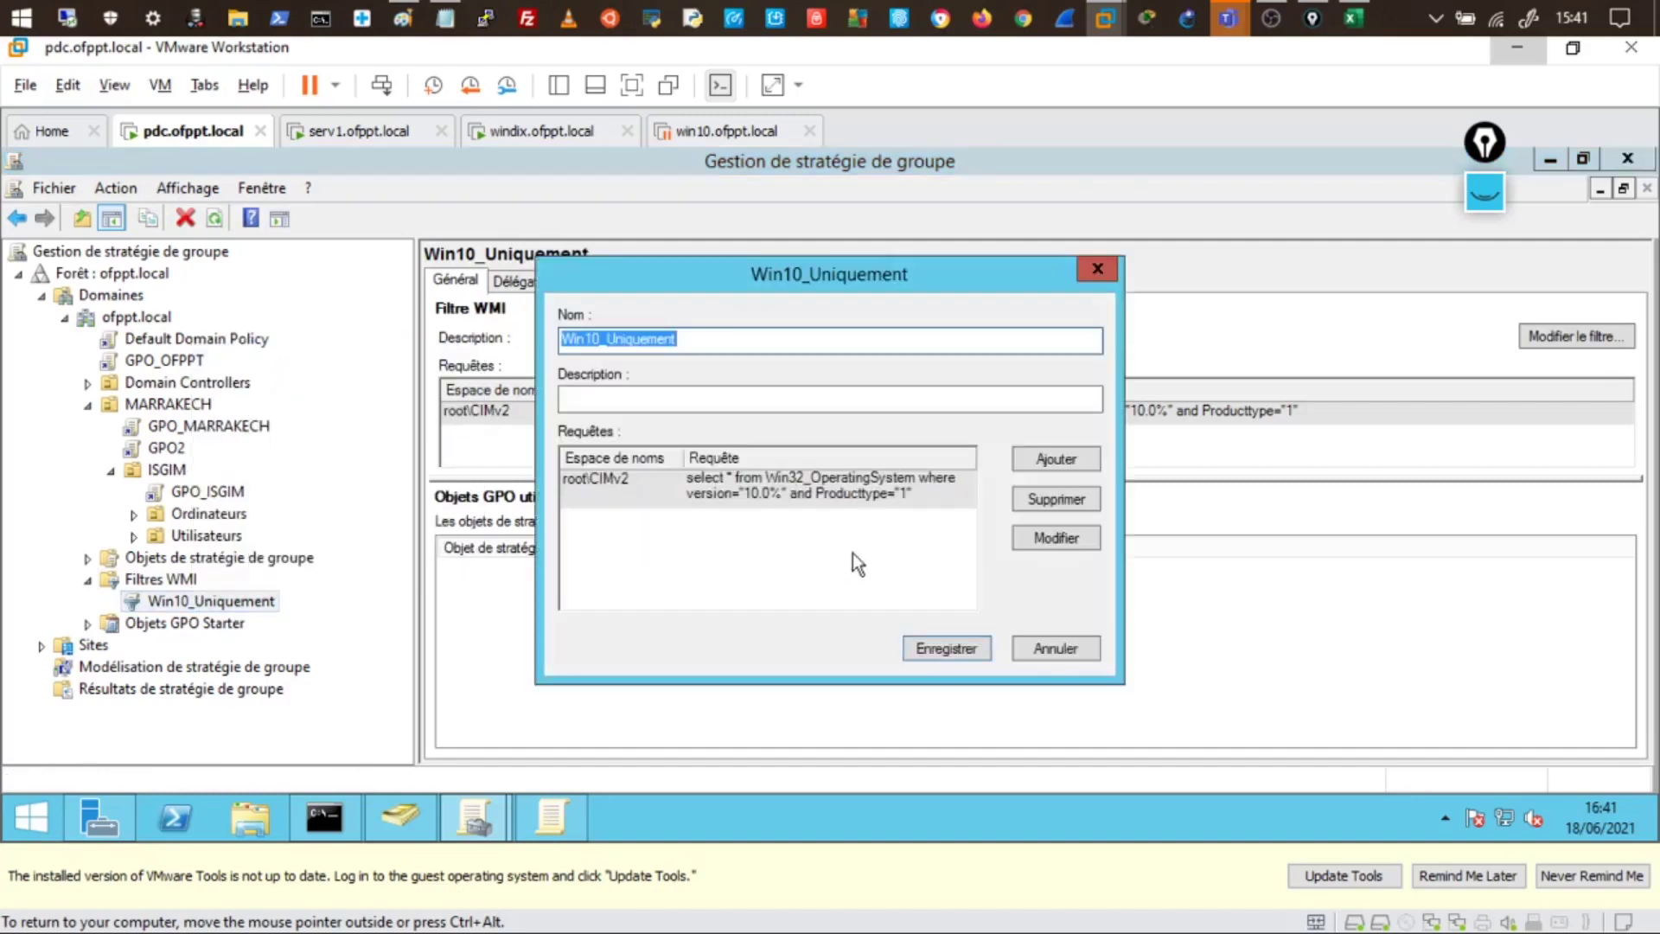
click(1055, 538)
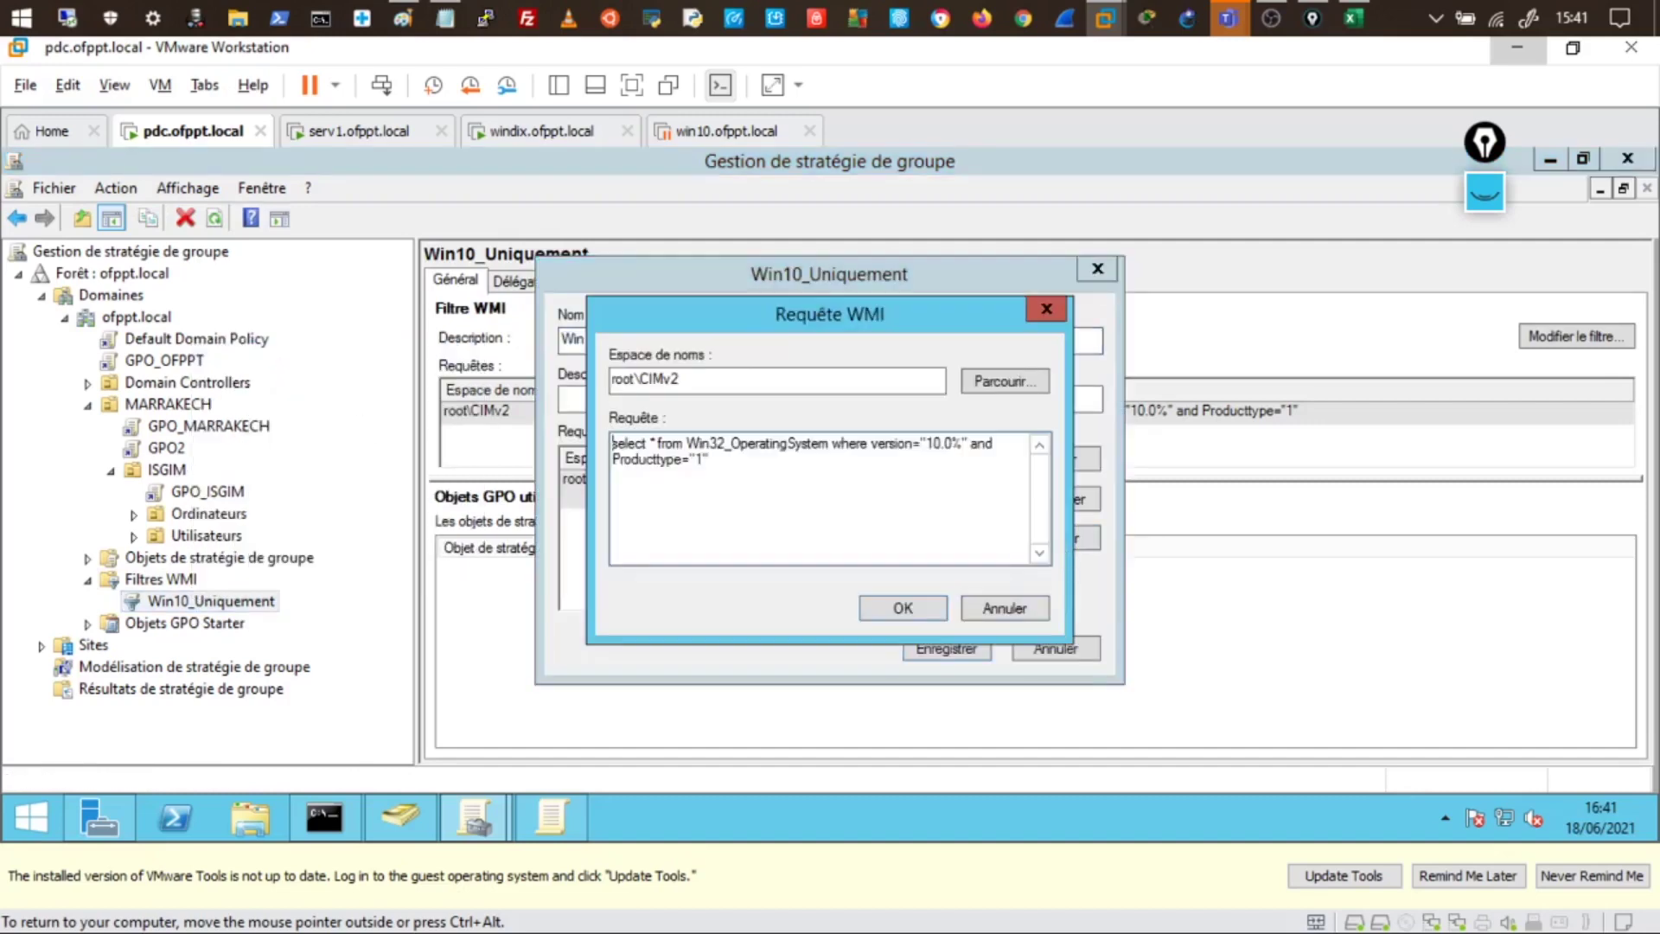
click(984, 612)
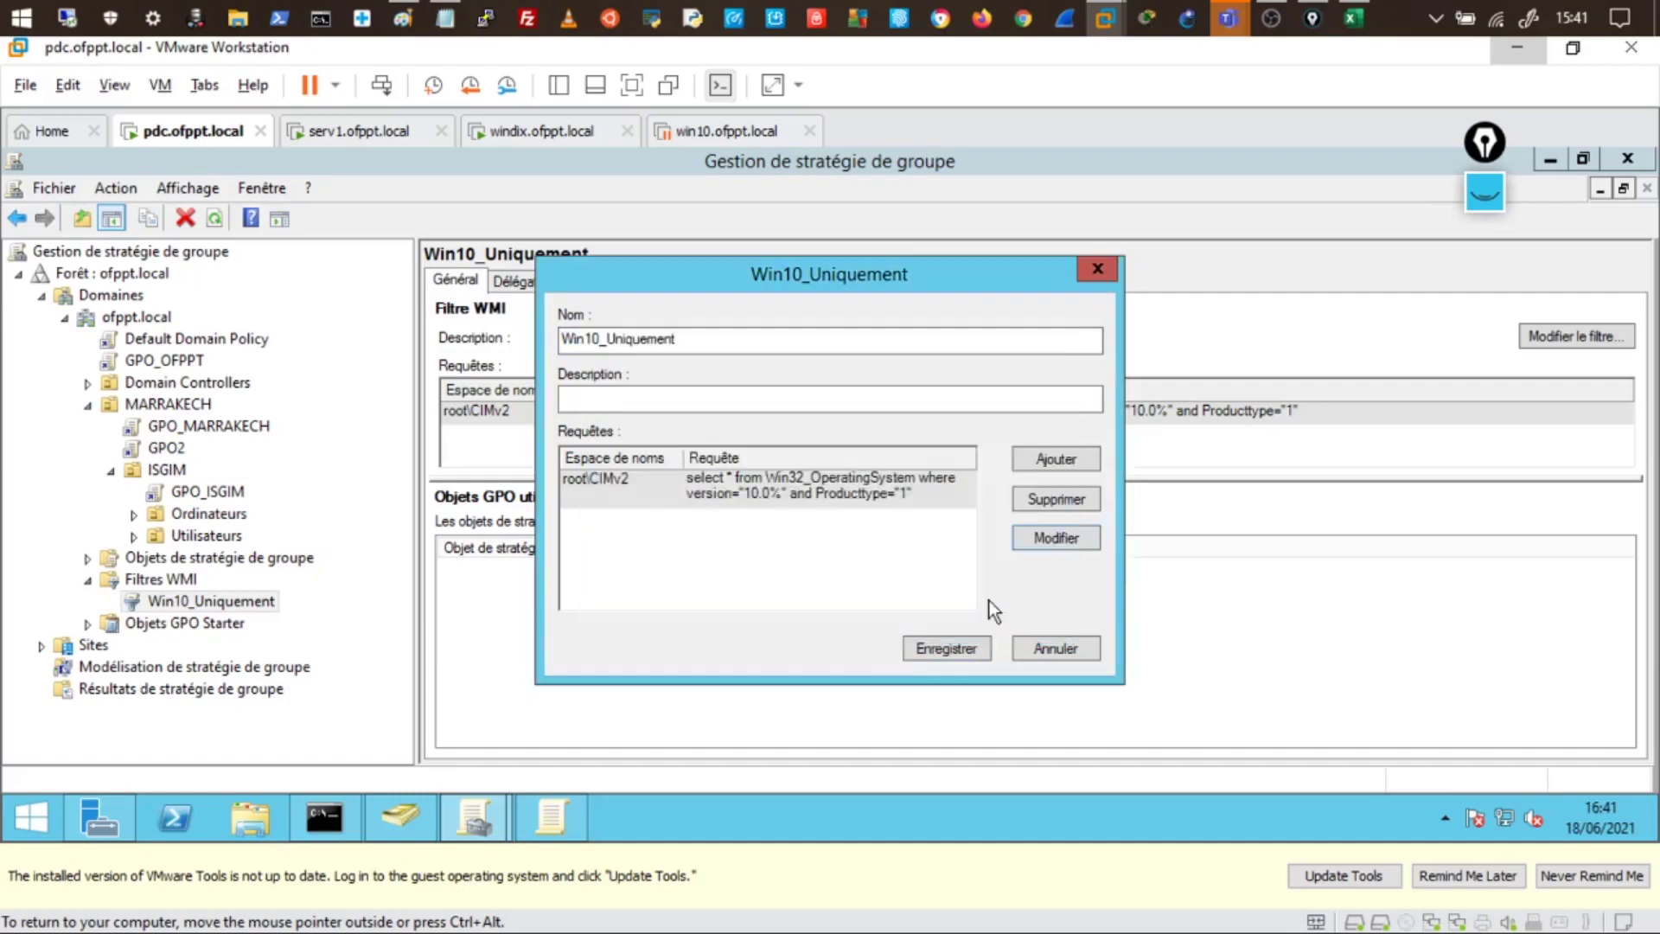
click(1056, 649)
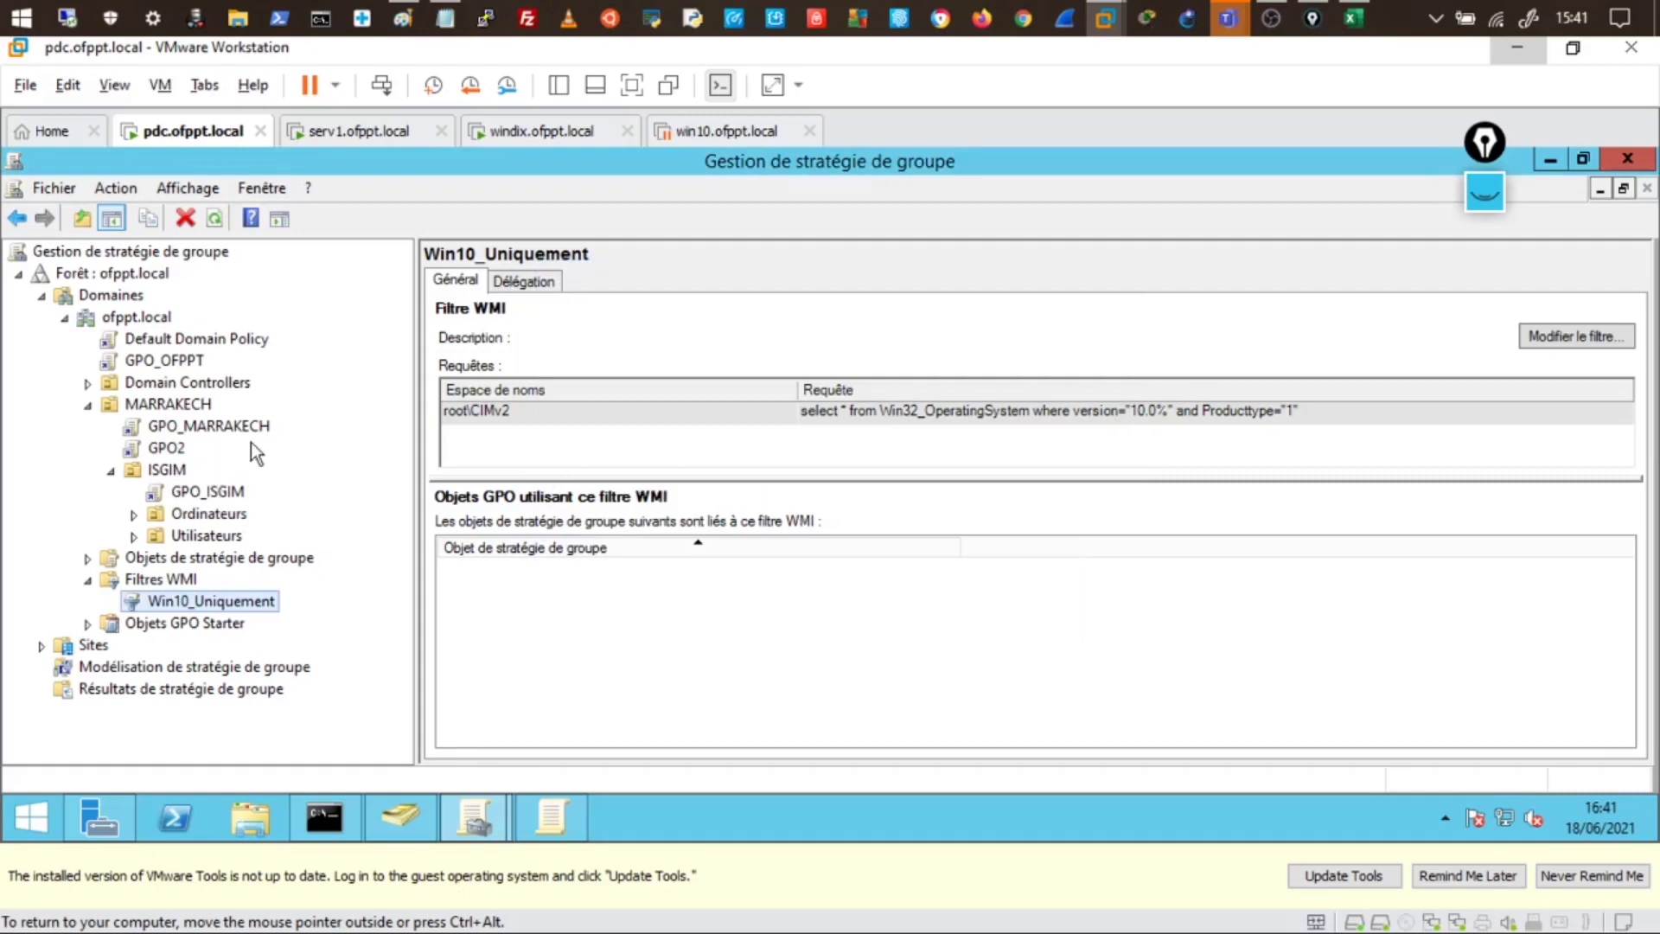
- Set GPO2's Filtrage WMI to Win10_Uniquement, confirm with Oui, then generate GPO2's settings report
click(170, 448)
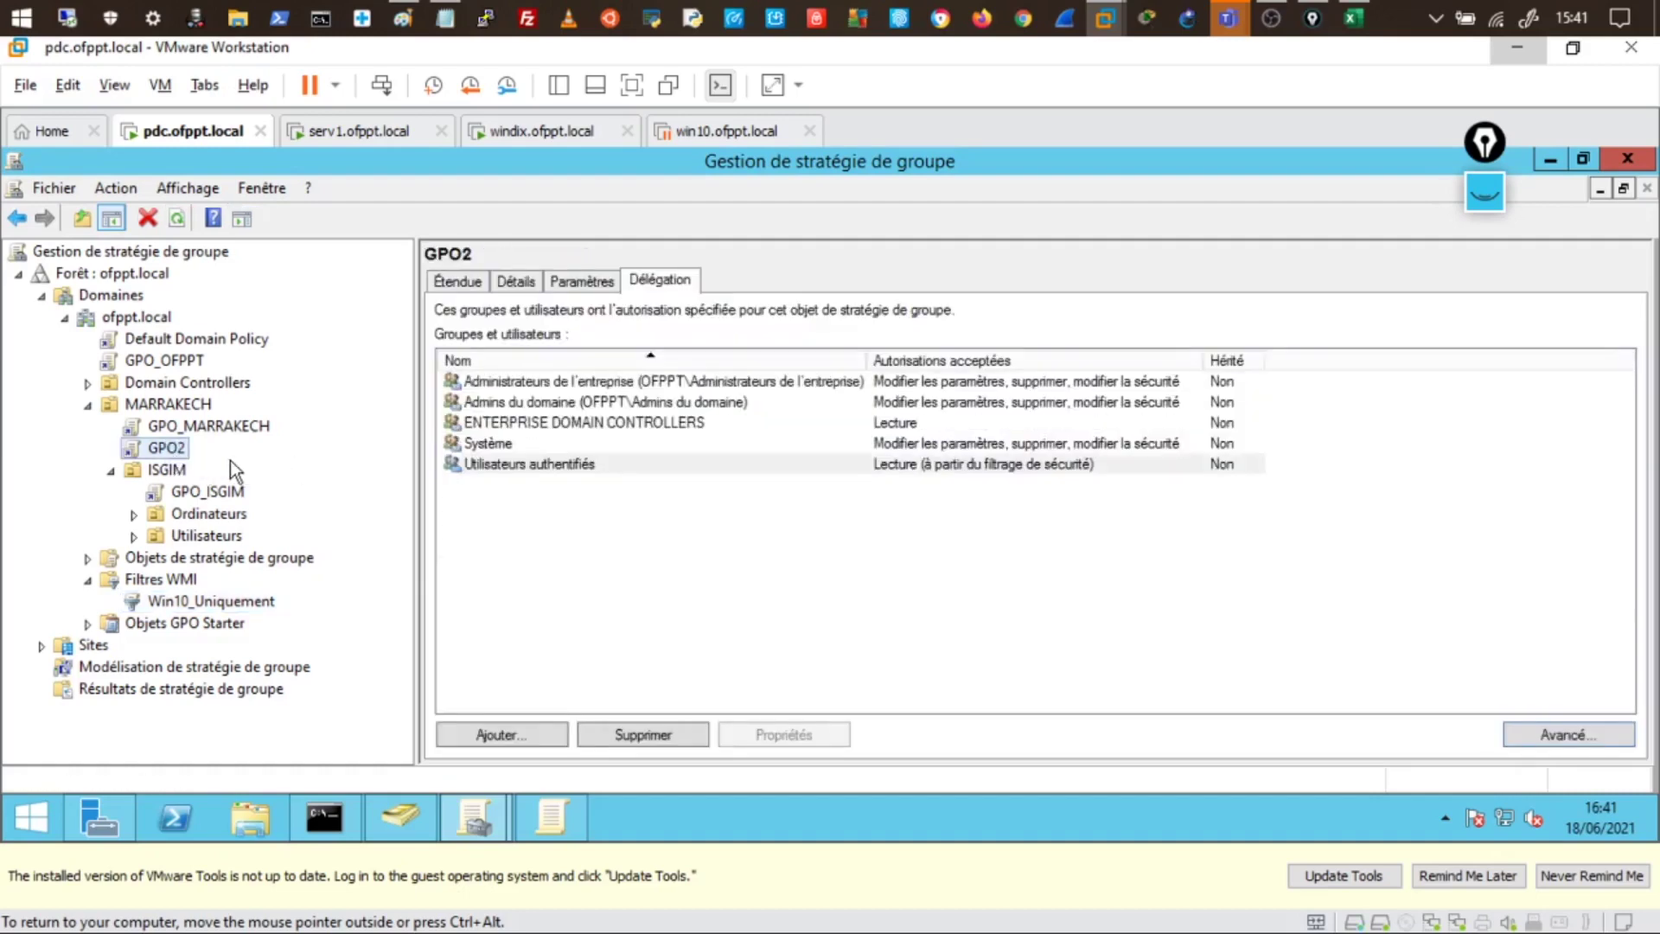
click(454, 274)
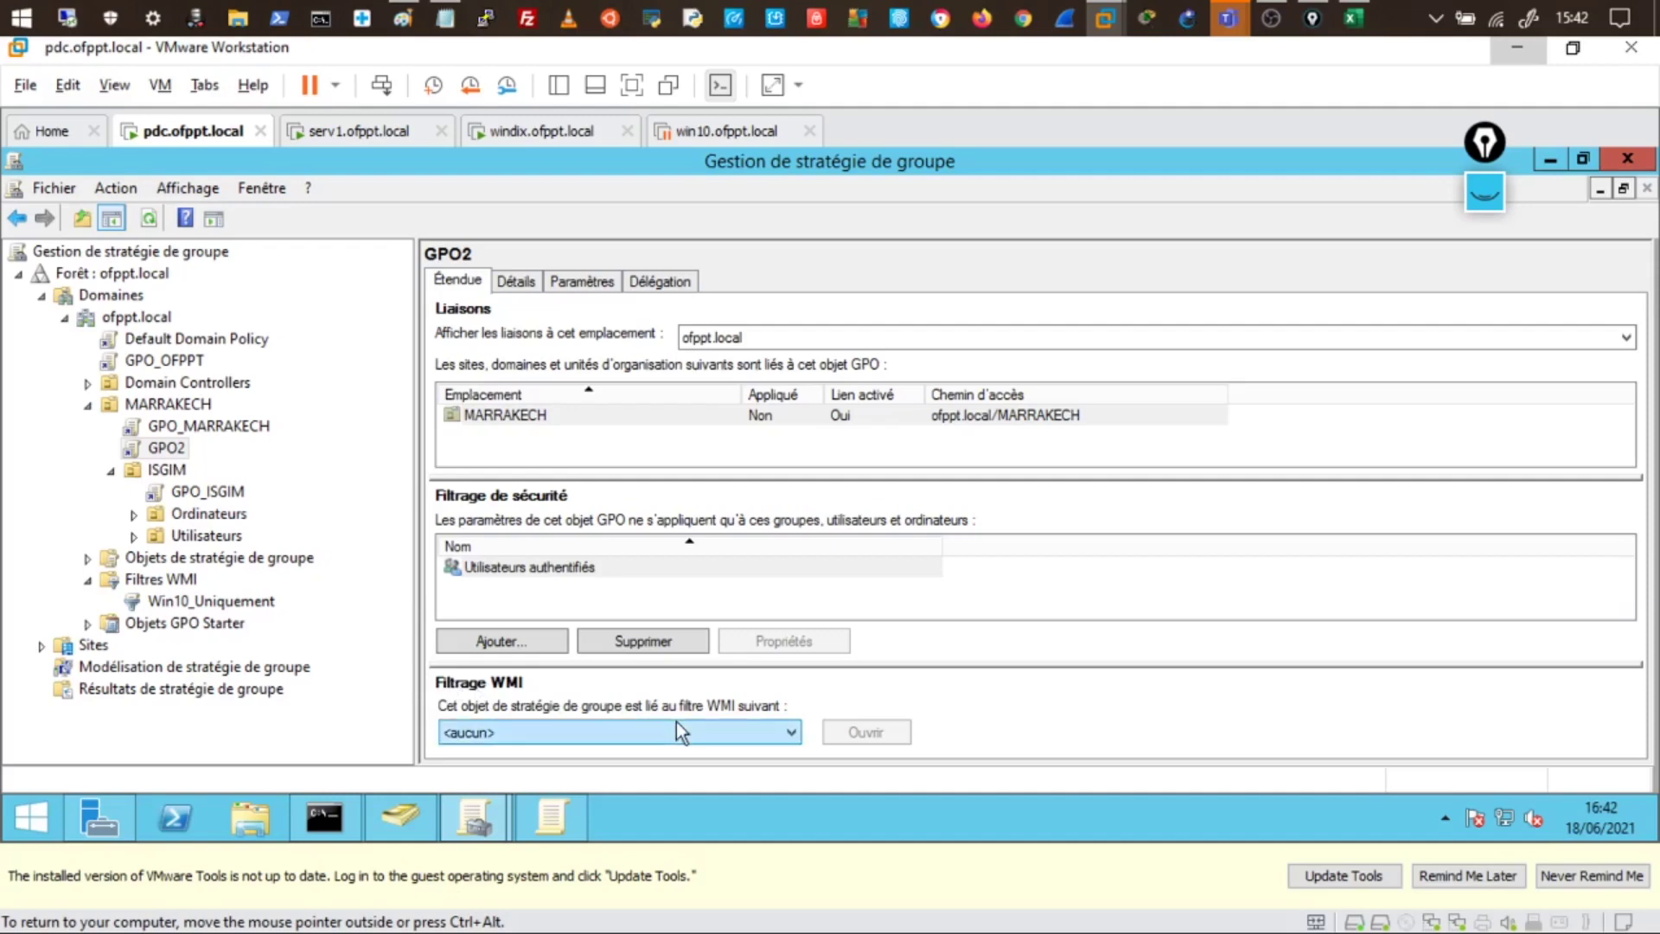
click(788, 731)
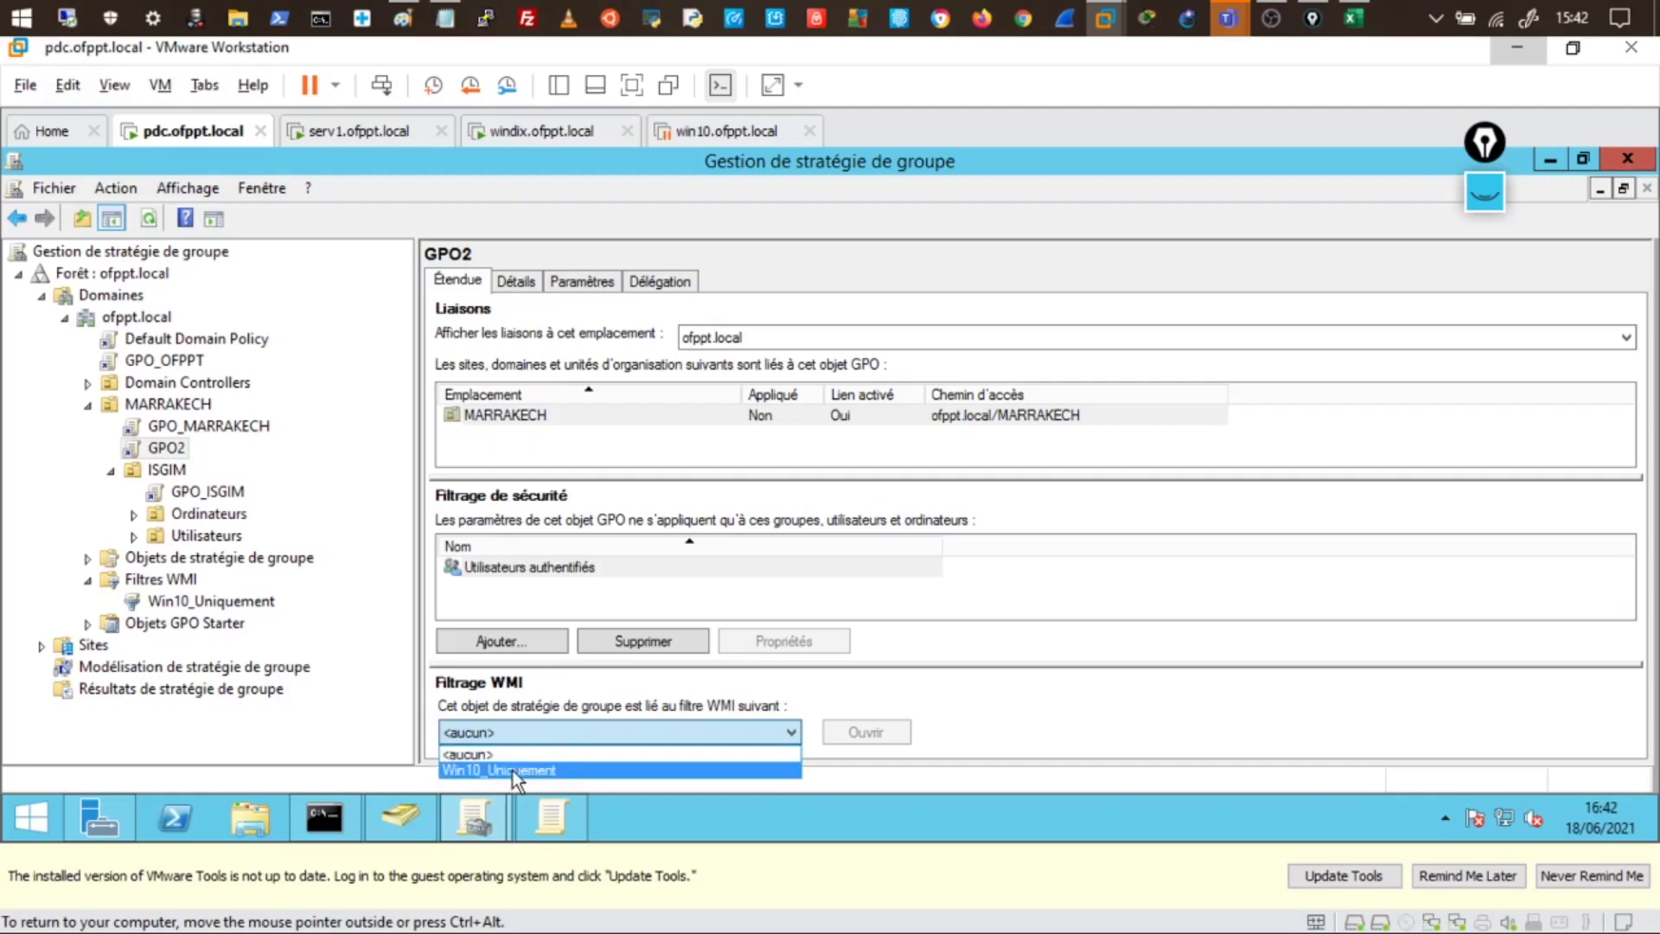
click(512, 770)
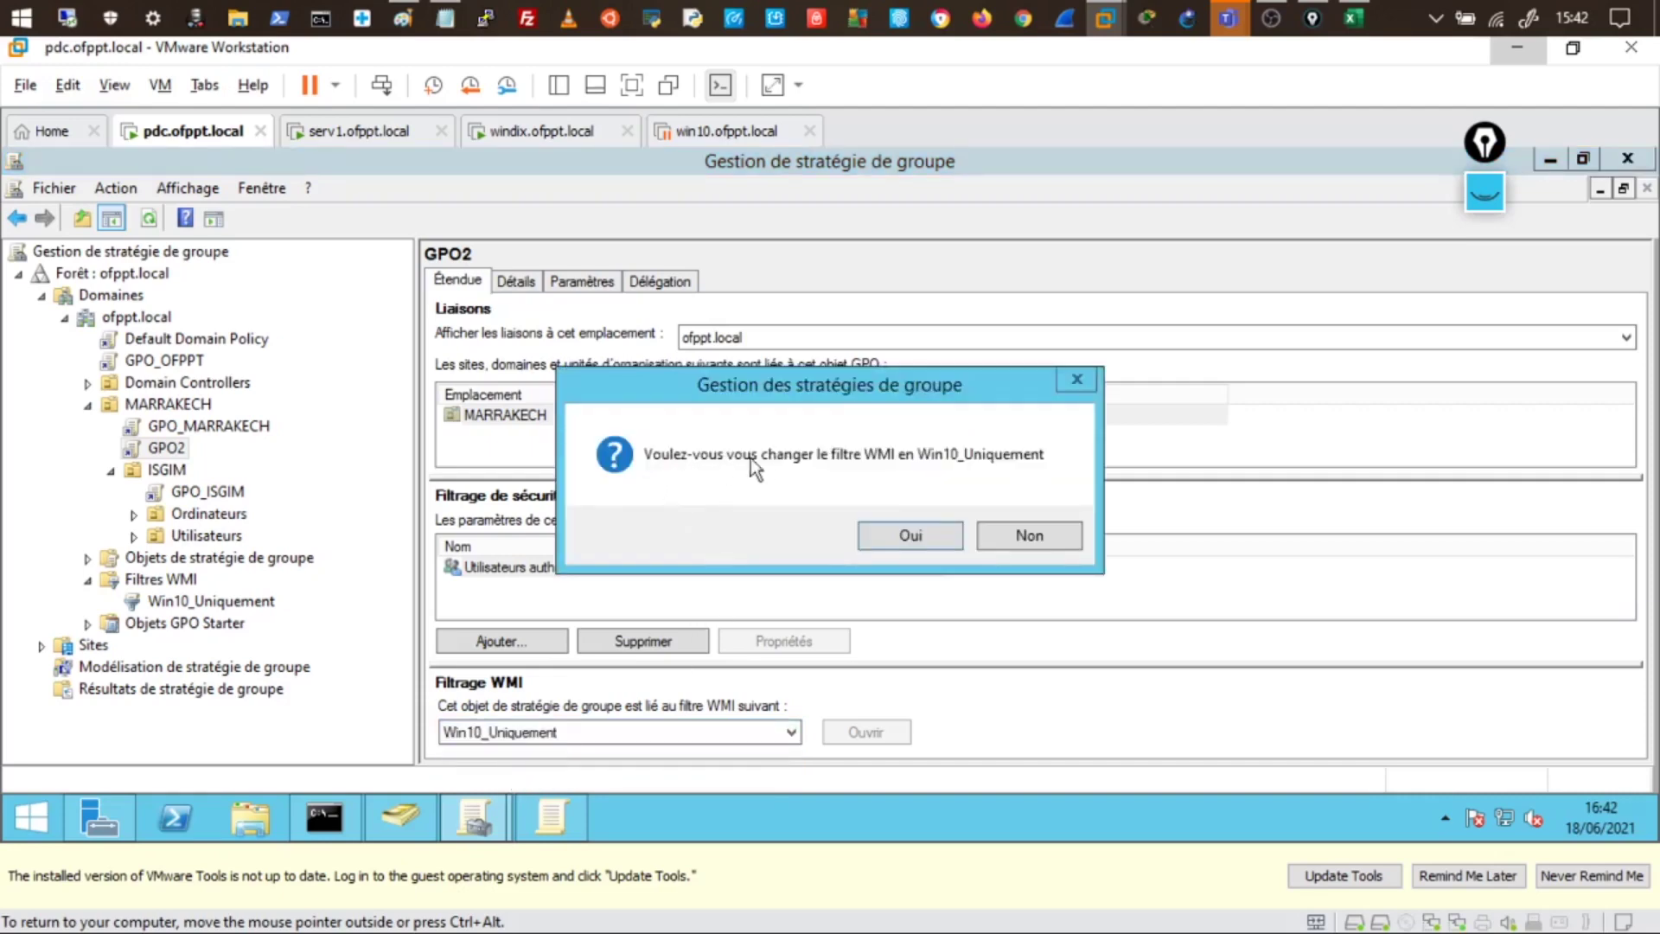
click(932, 537)
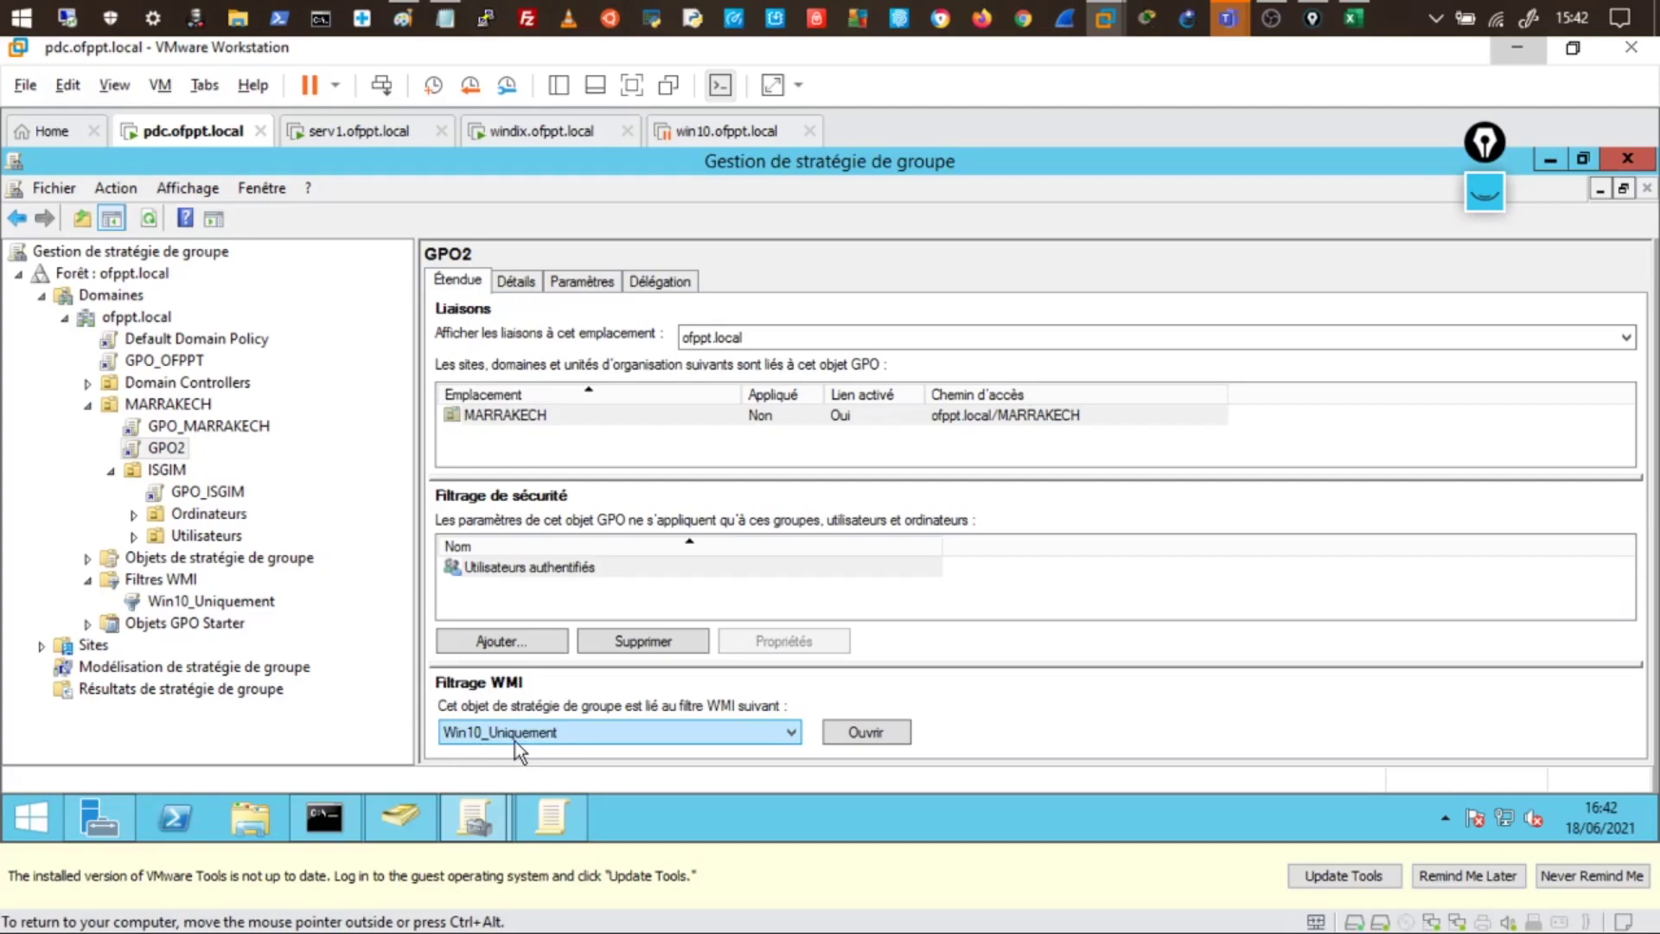
click(166, 454)
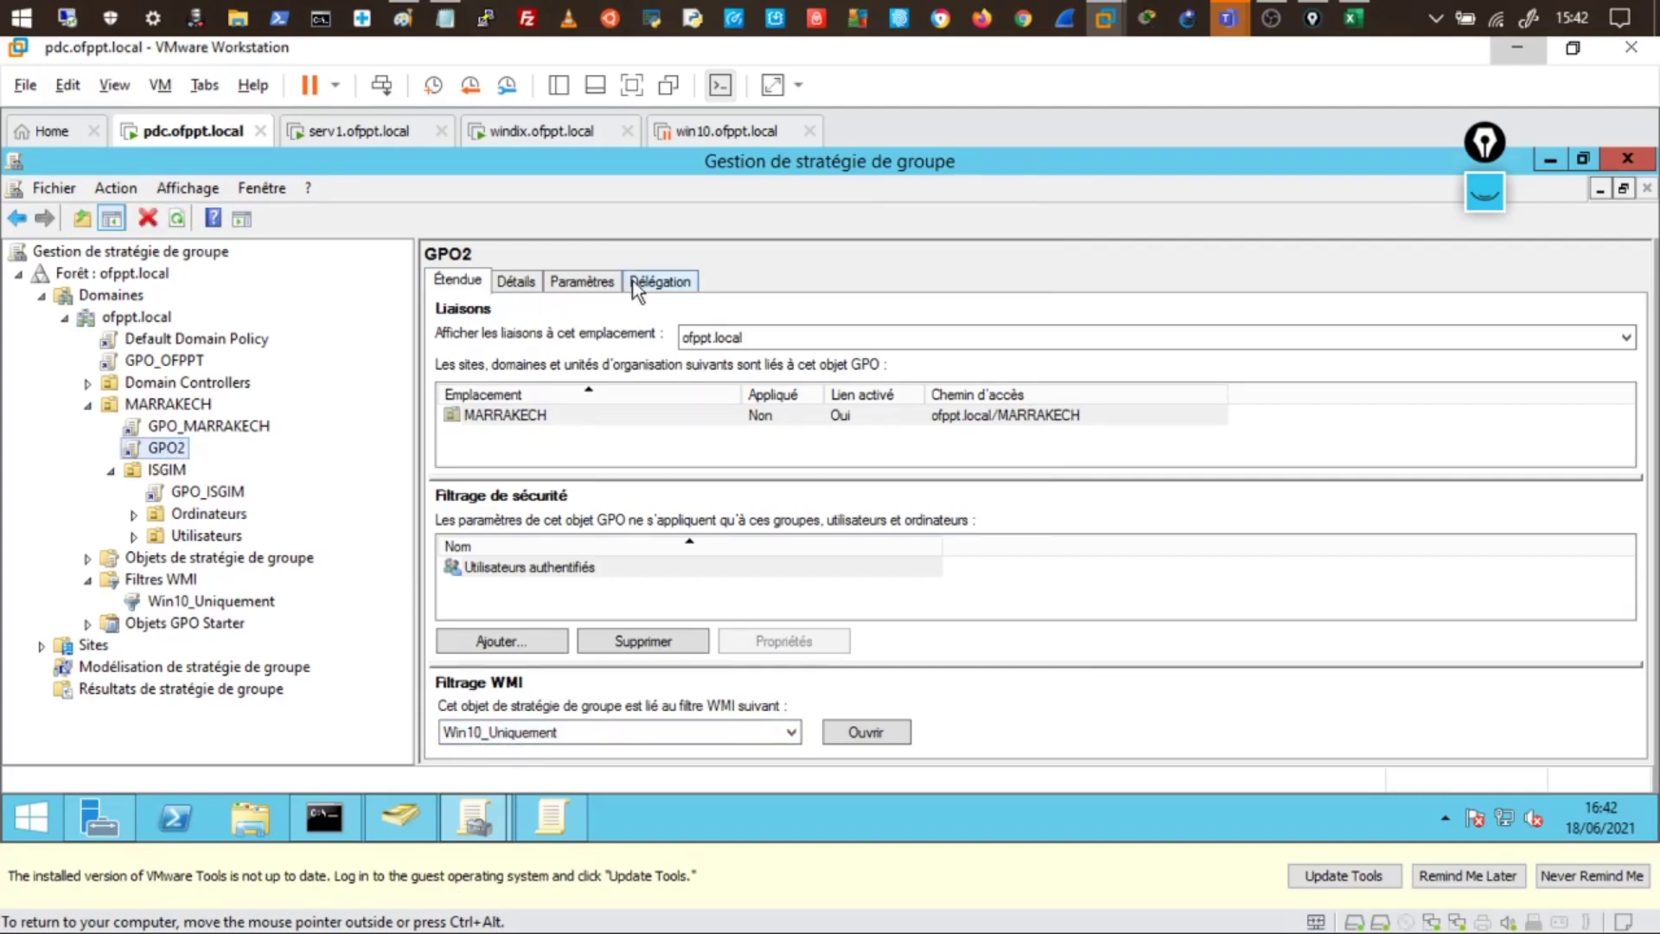
click(595, 285)
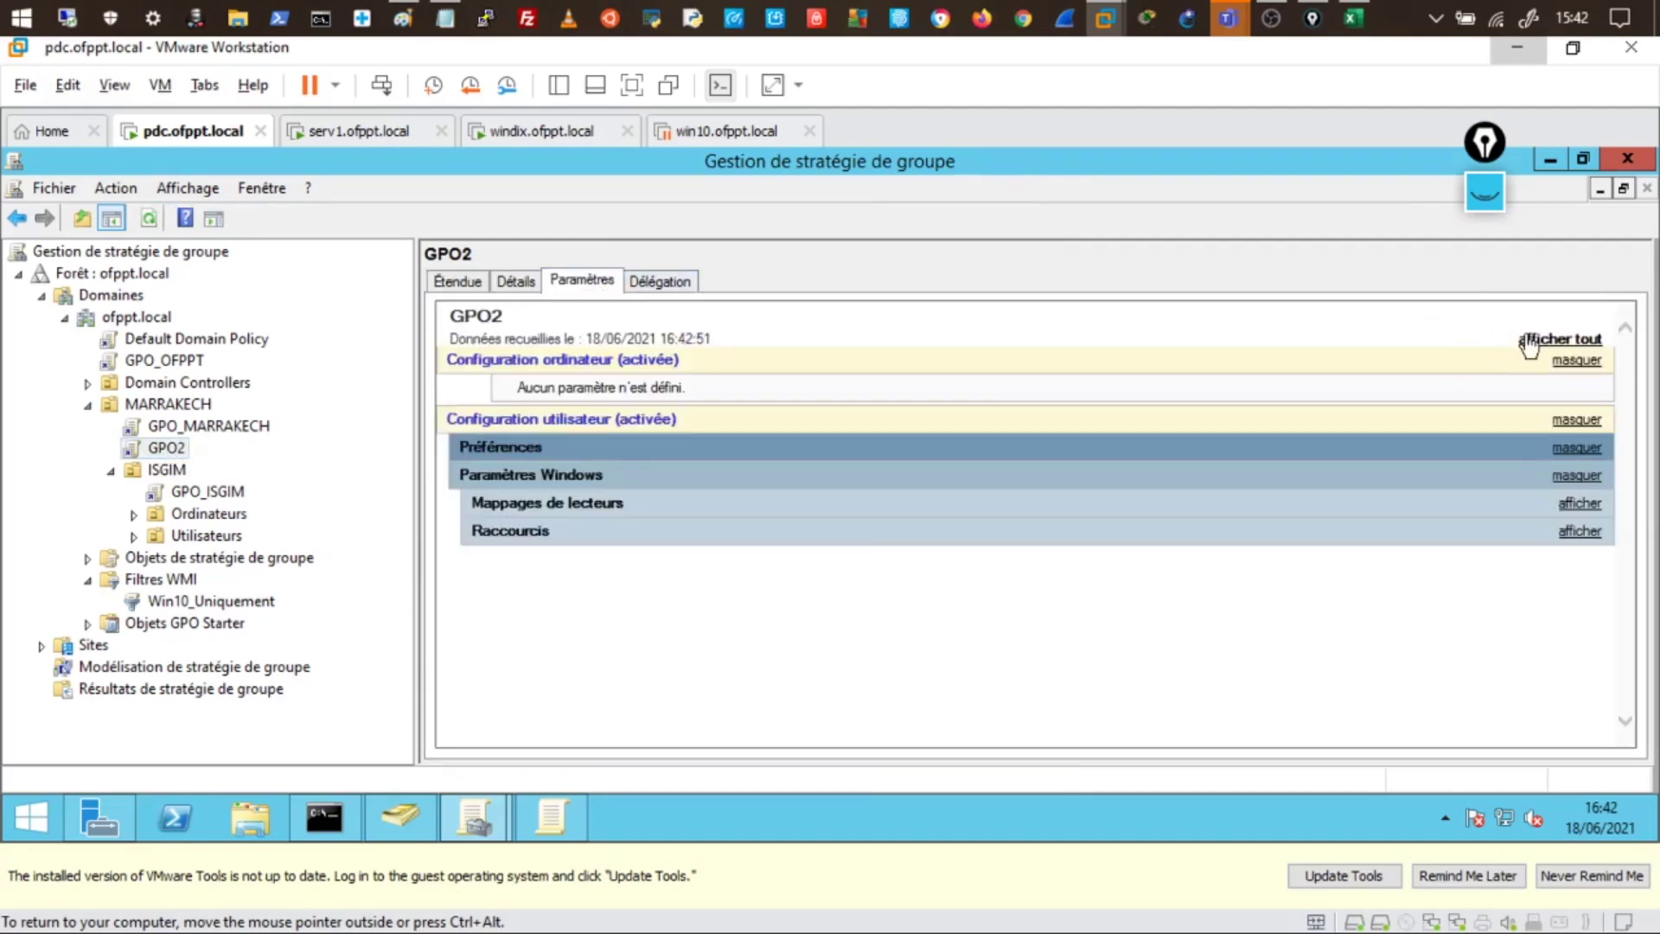
- Expand and scroll through GPO2's full settings report, then switch to the windix.ofppt.local VM
click(1533, 346)
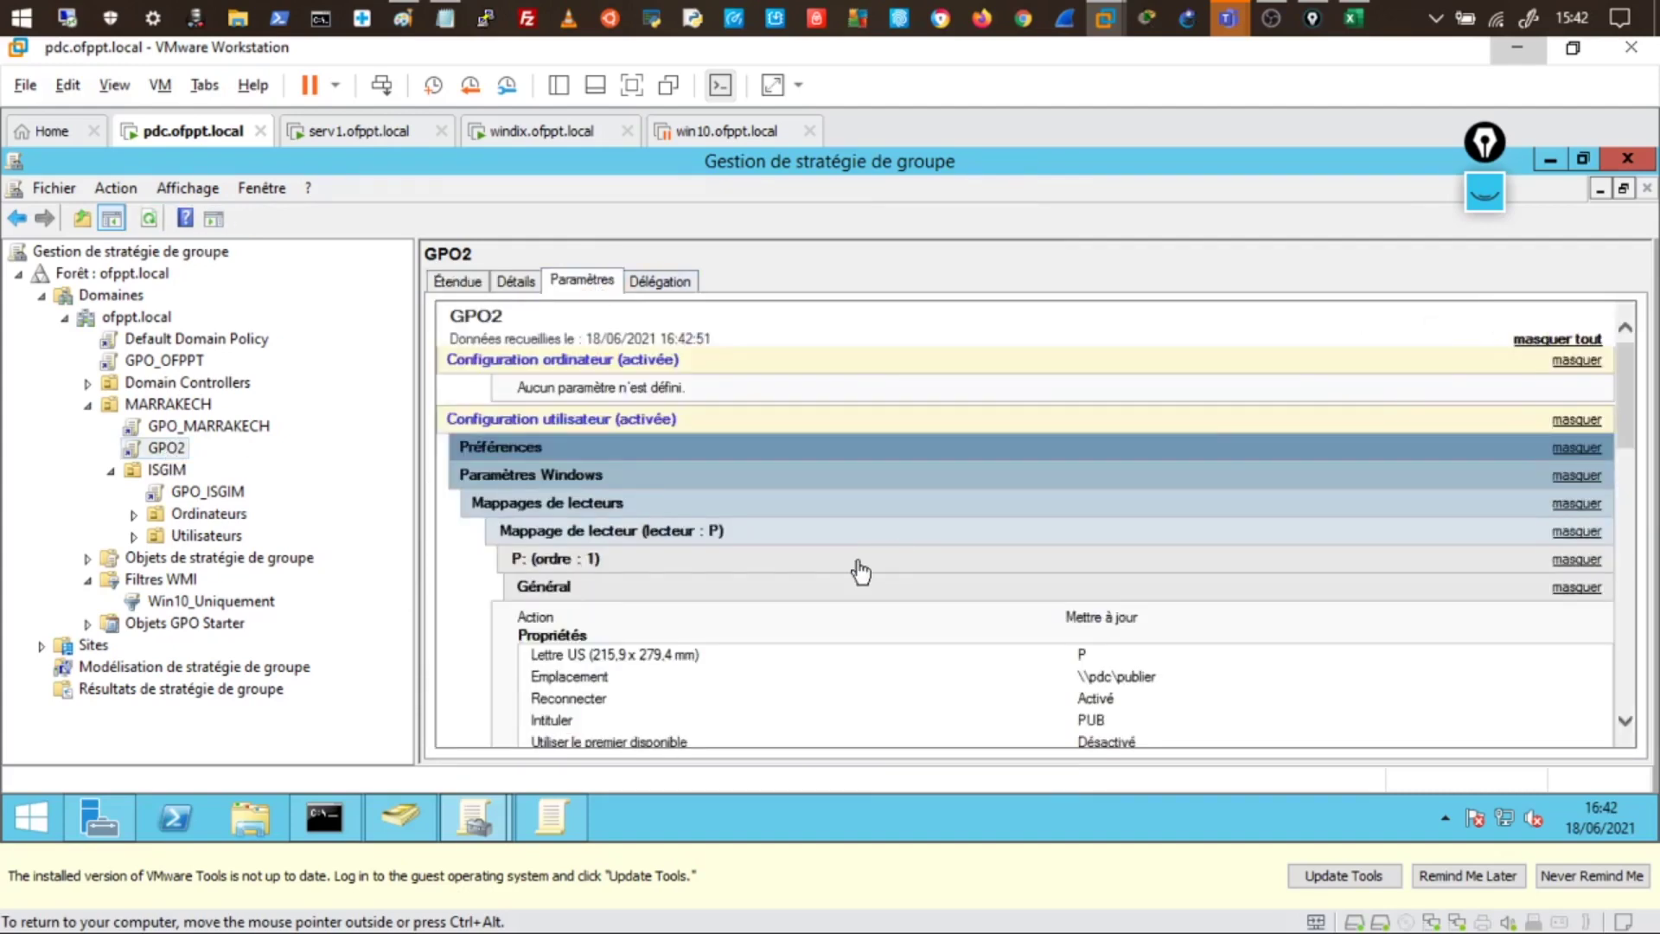
drag(1624, 413, 1615, 451)
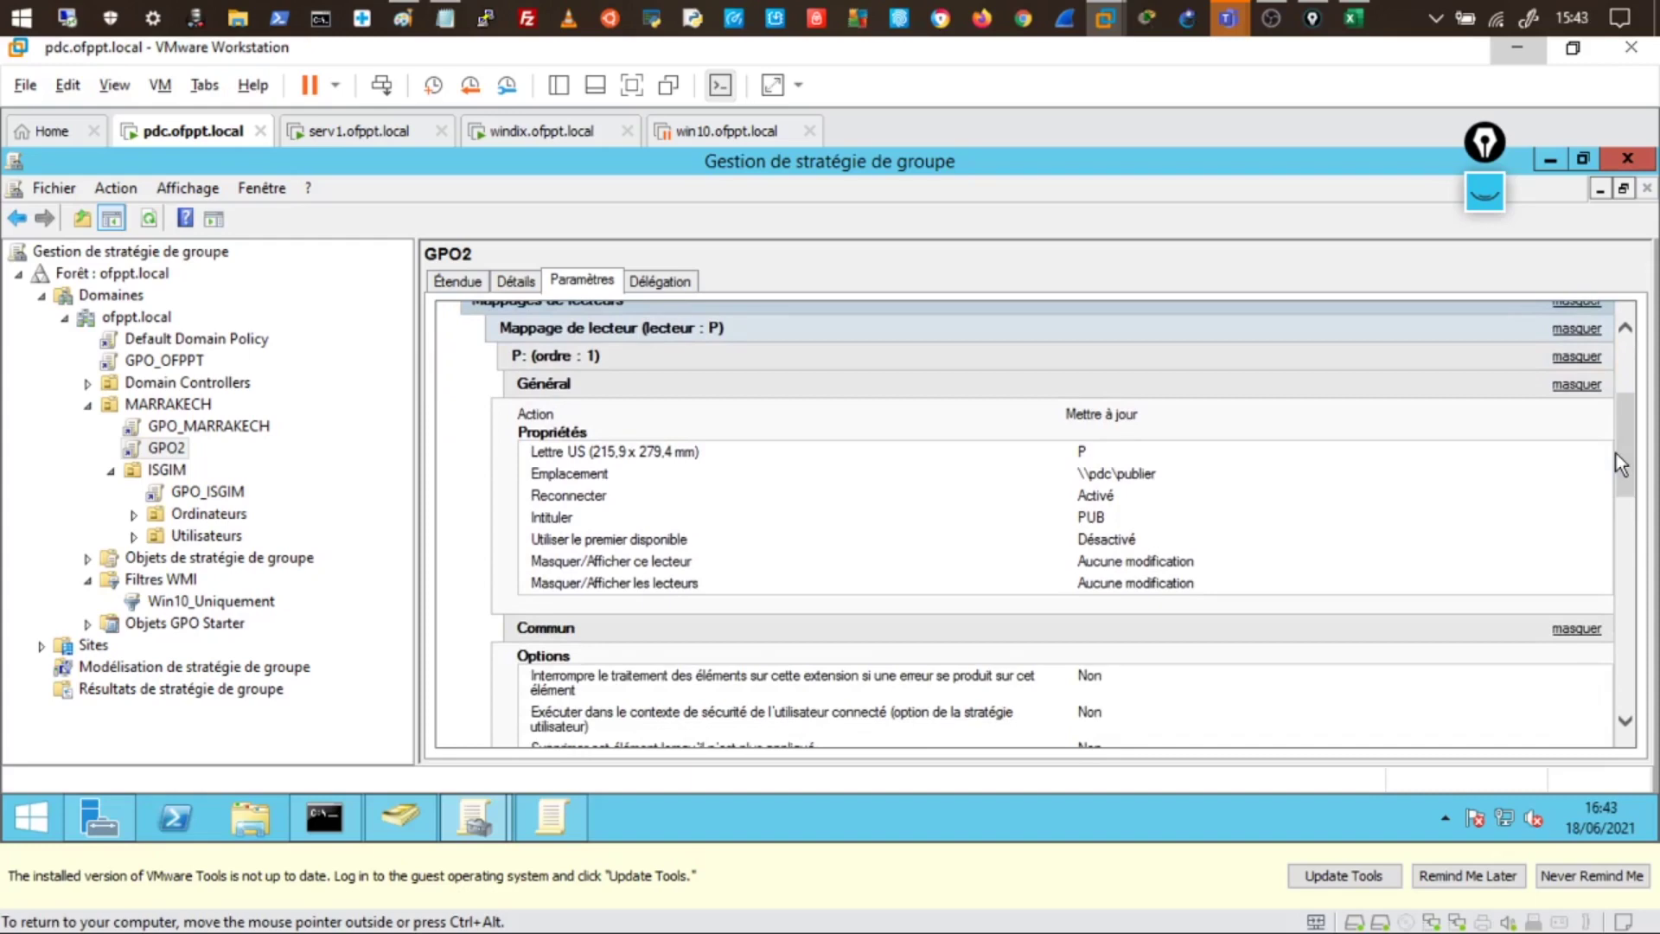
mouse_move(1615, 465)
mouse_down()
mouse_move(1622, 509)
mouse_move(1631, 450)
mouse_up()
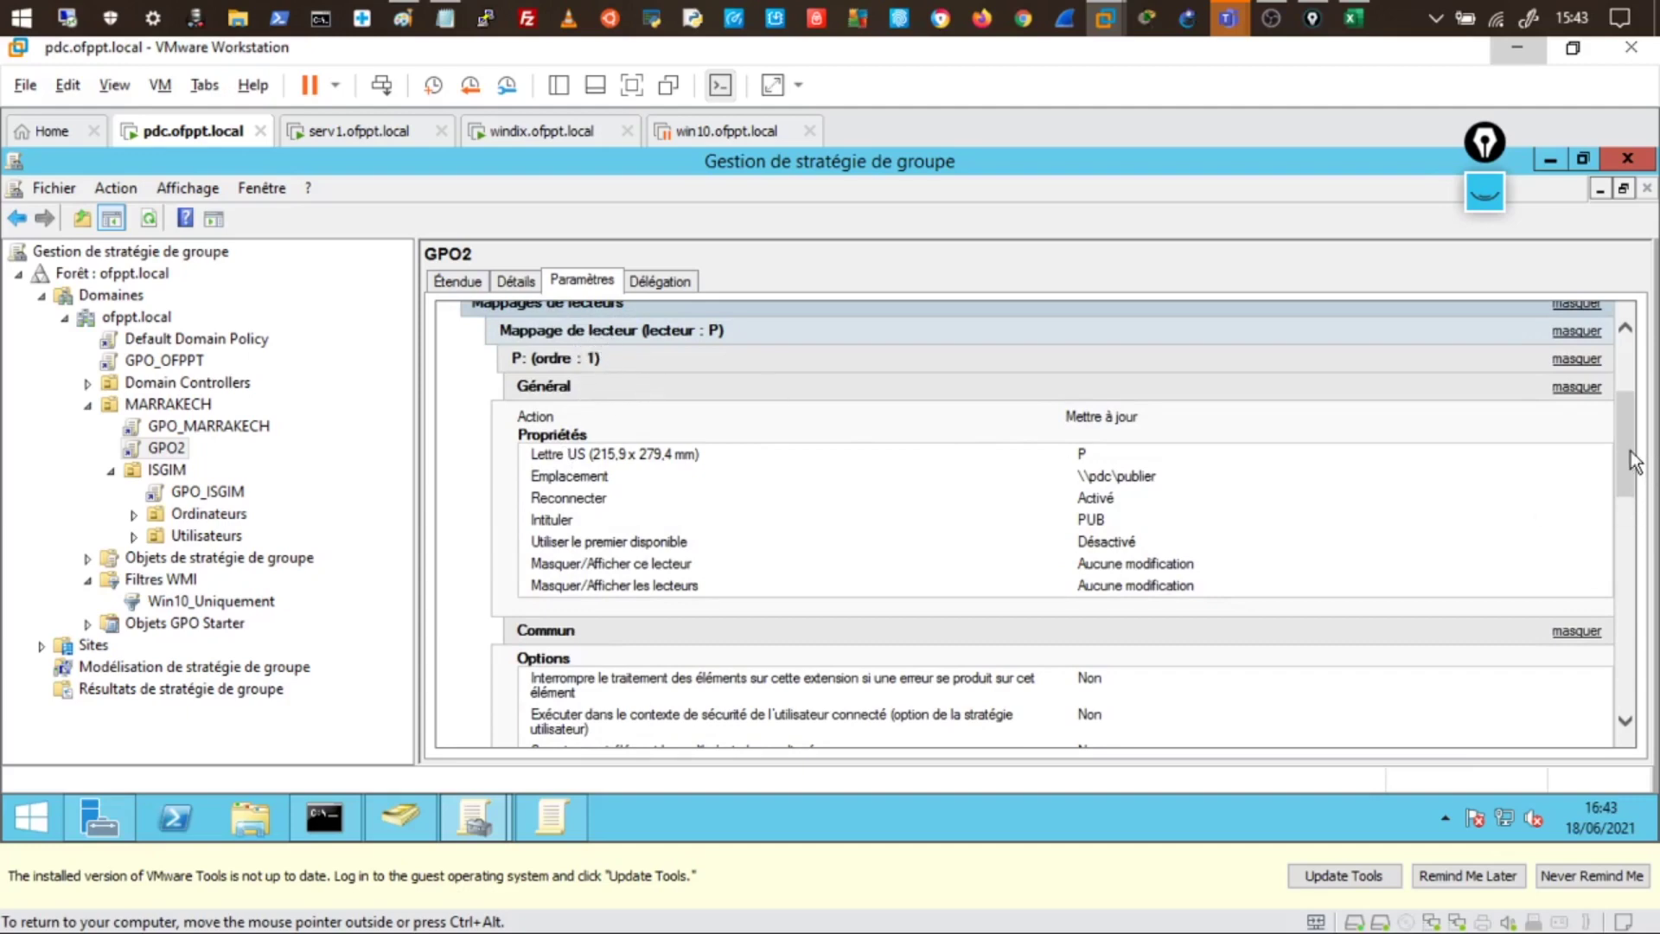
drag(1630, 462, 1622, 517)
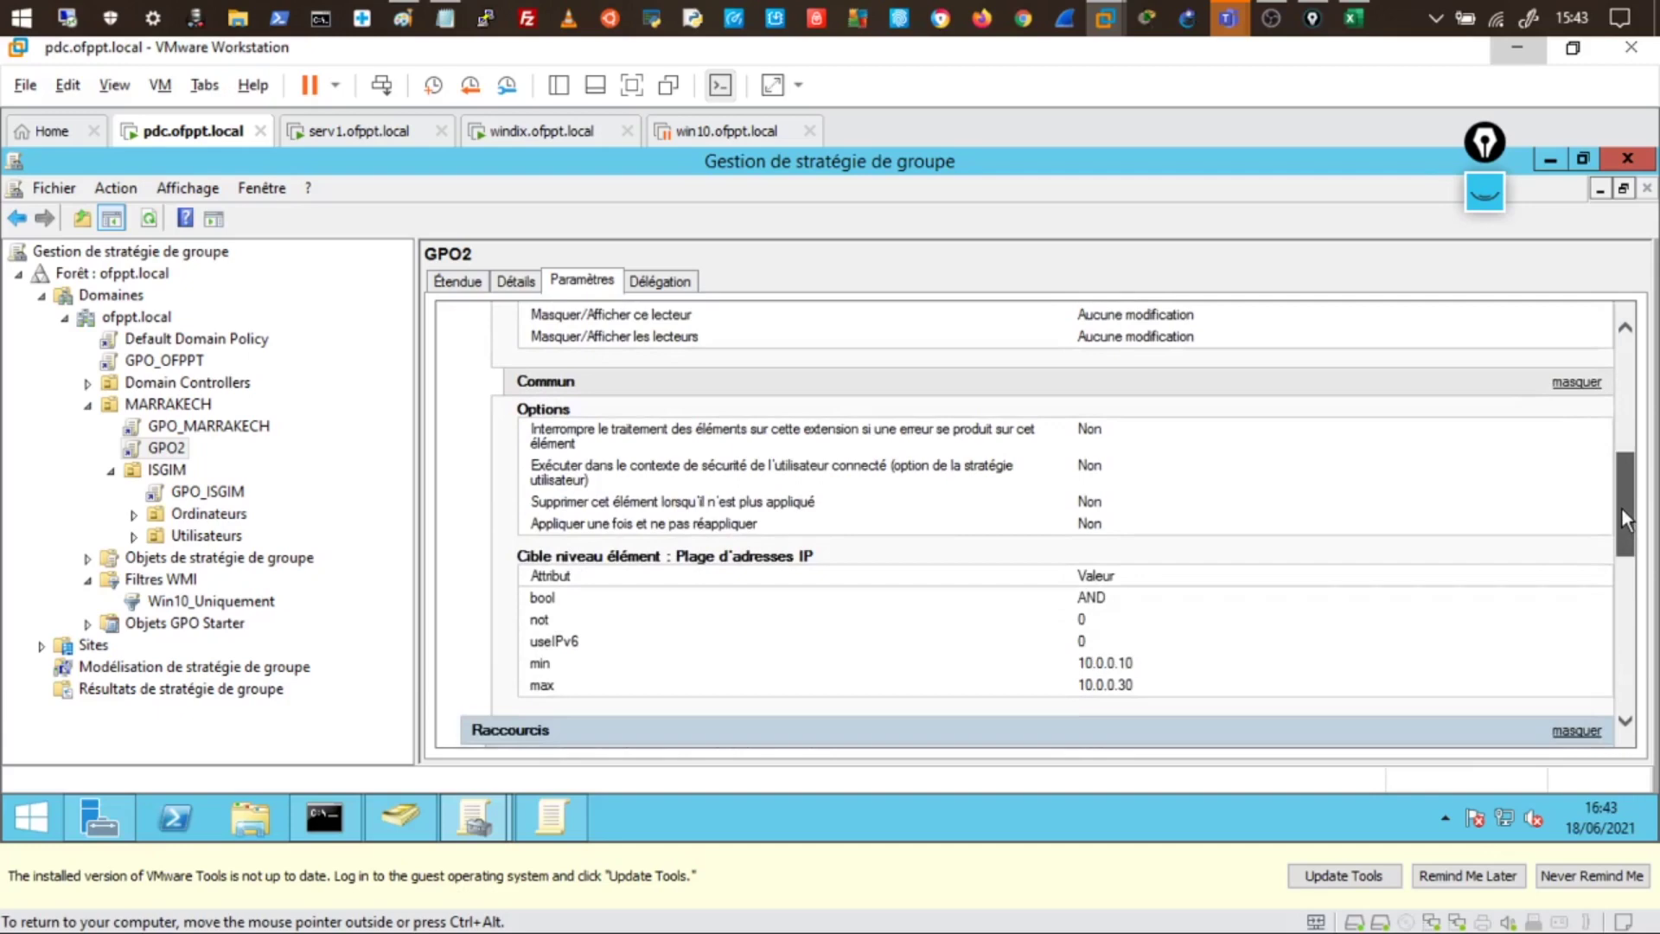
drag(1621, 508, 1599, 605)
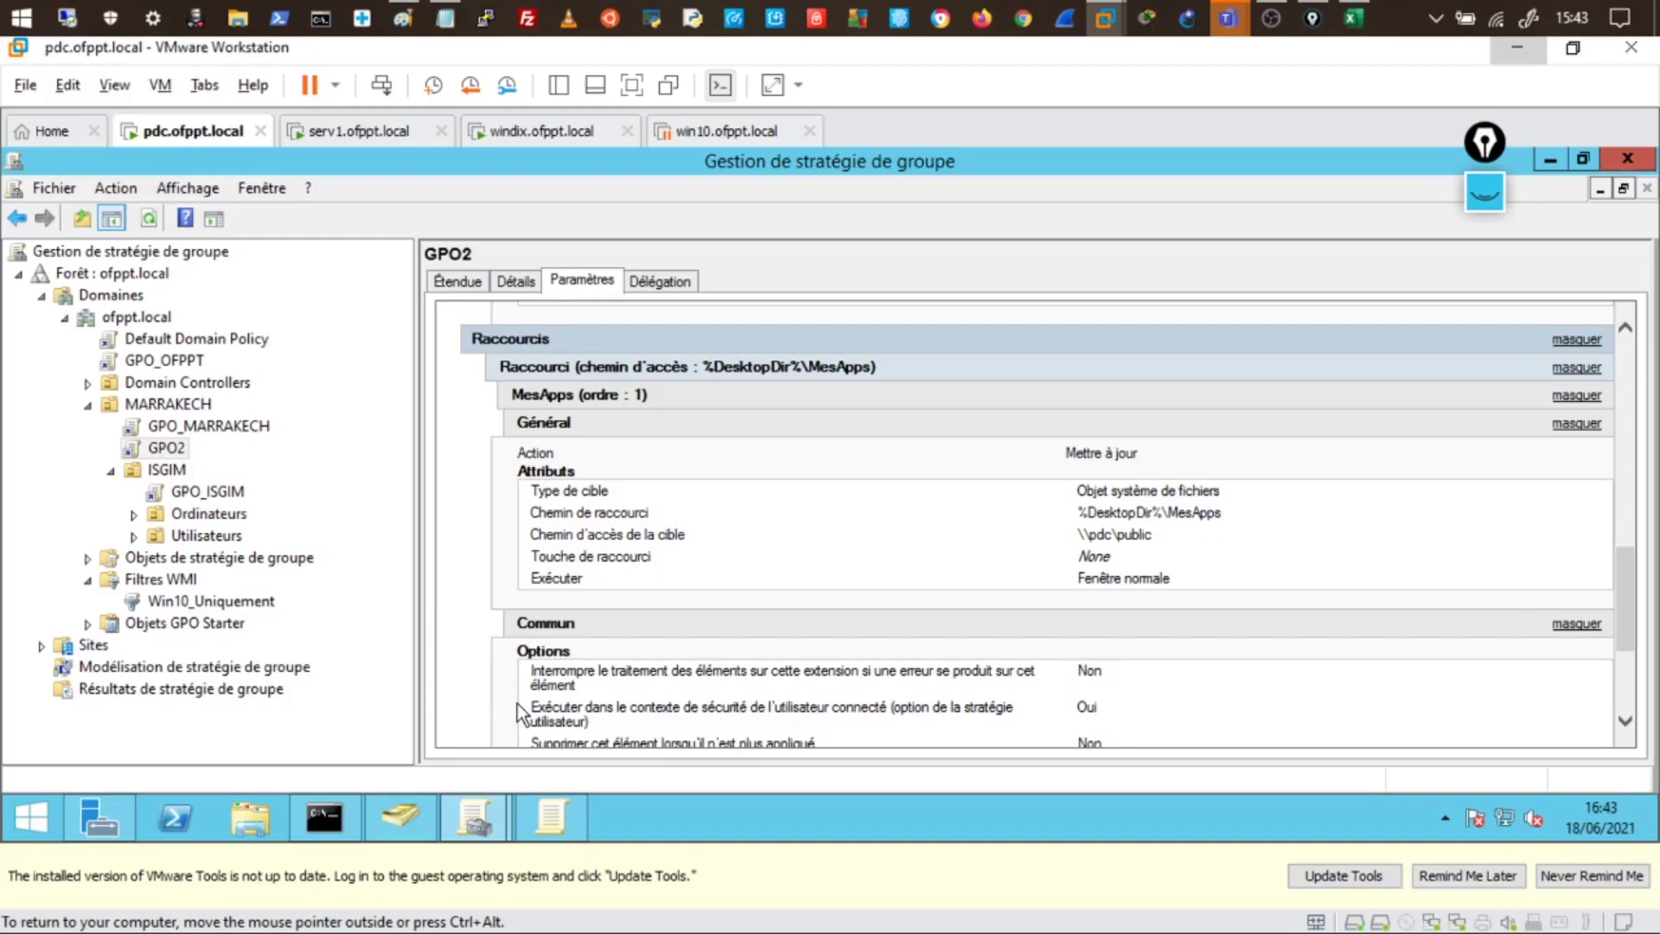
click(543, 131)
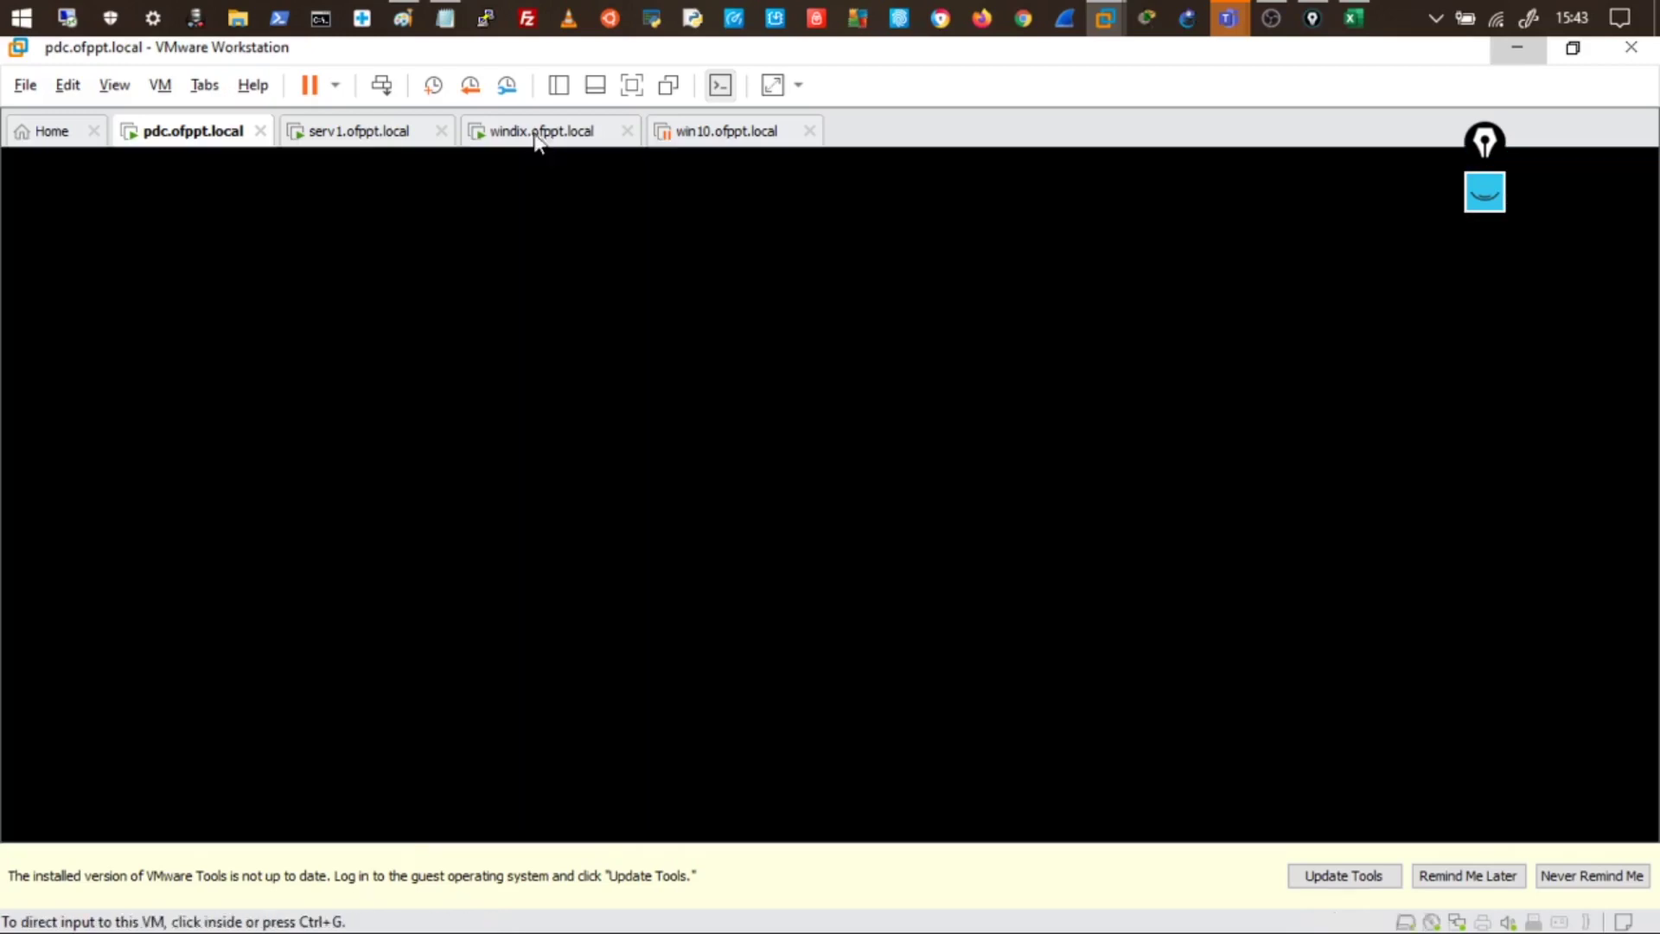
- Sign in to the windix VM with the domain user's password, retrying after an incorrect attempt
click(587, 328)
click(968, 711)
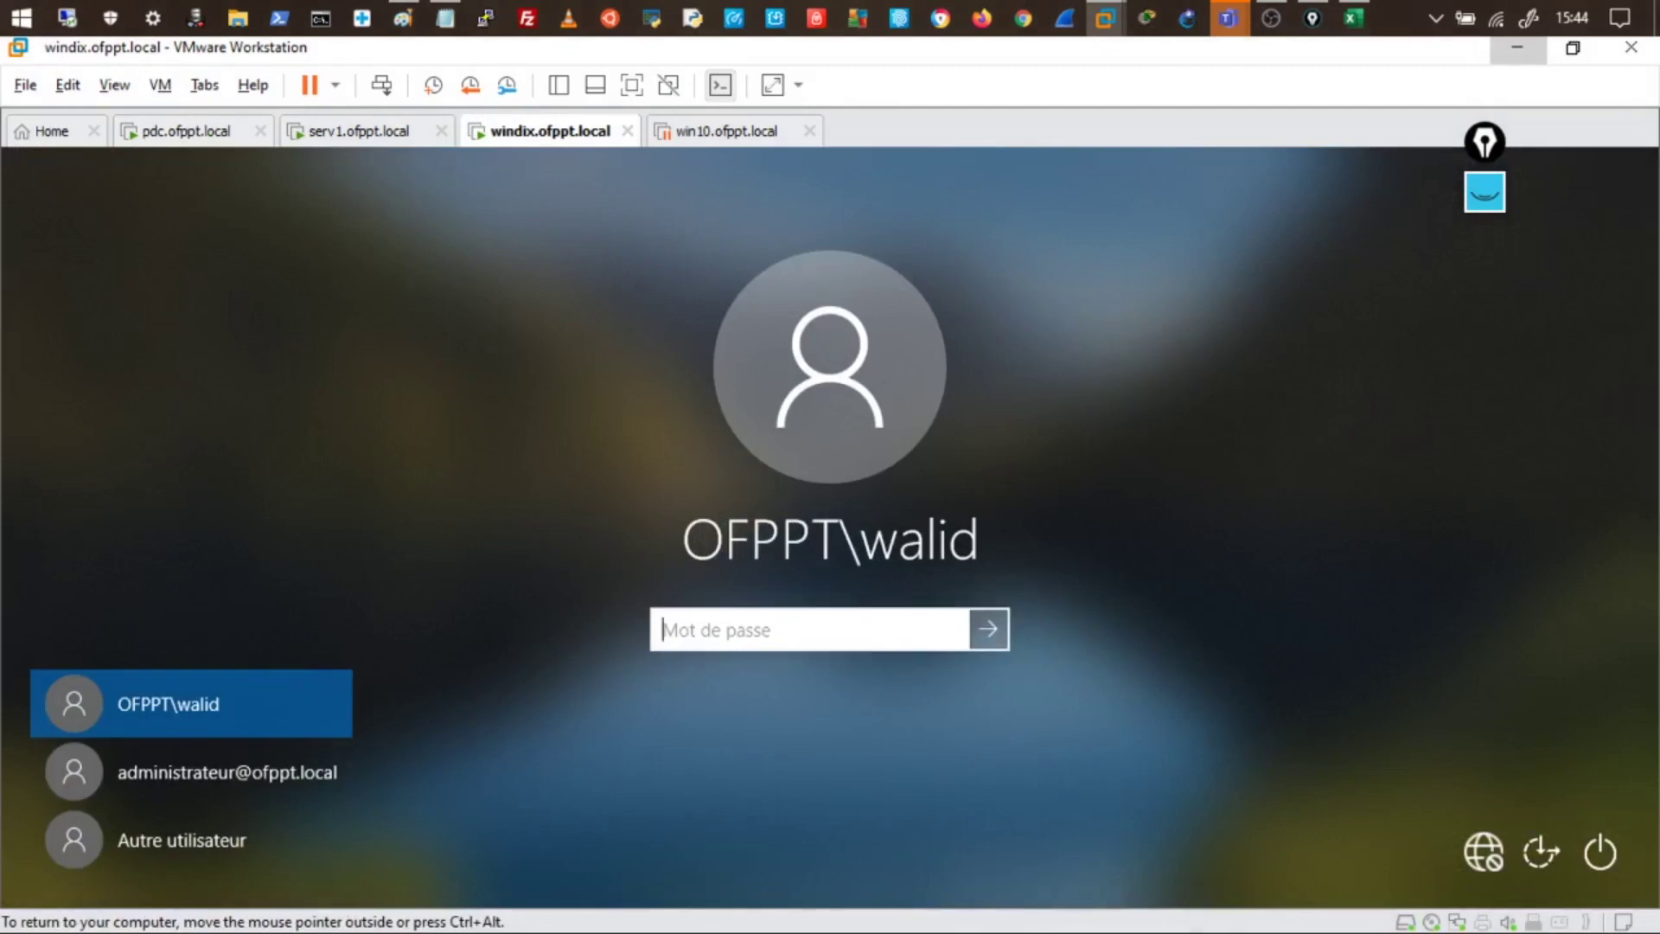
text(Passwor)
key(Return)
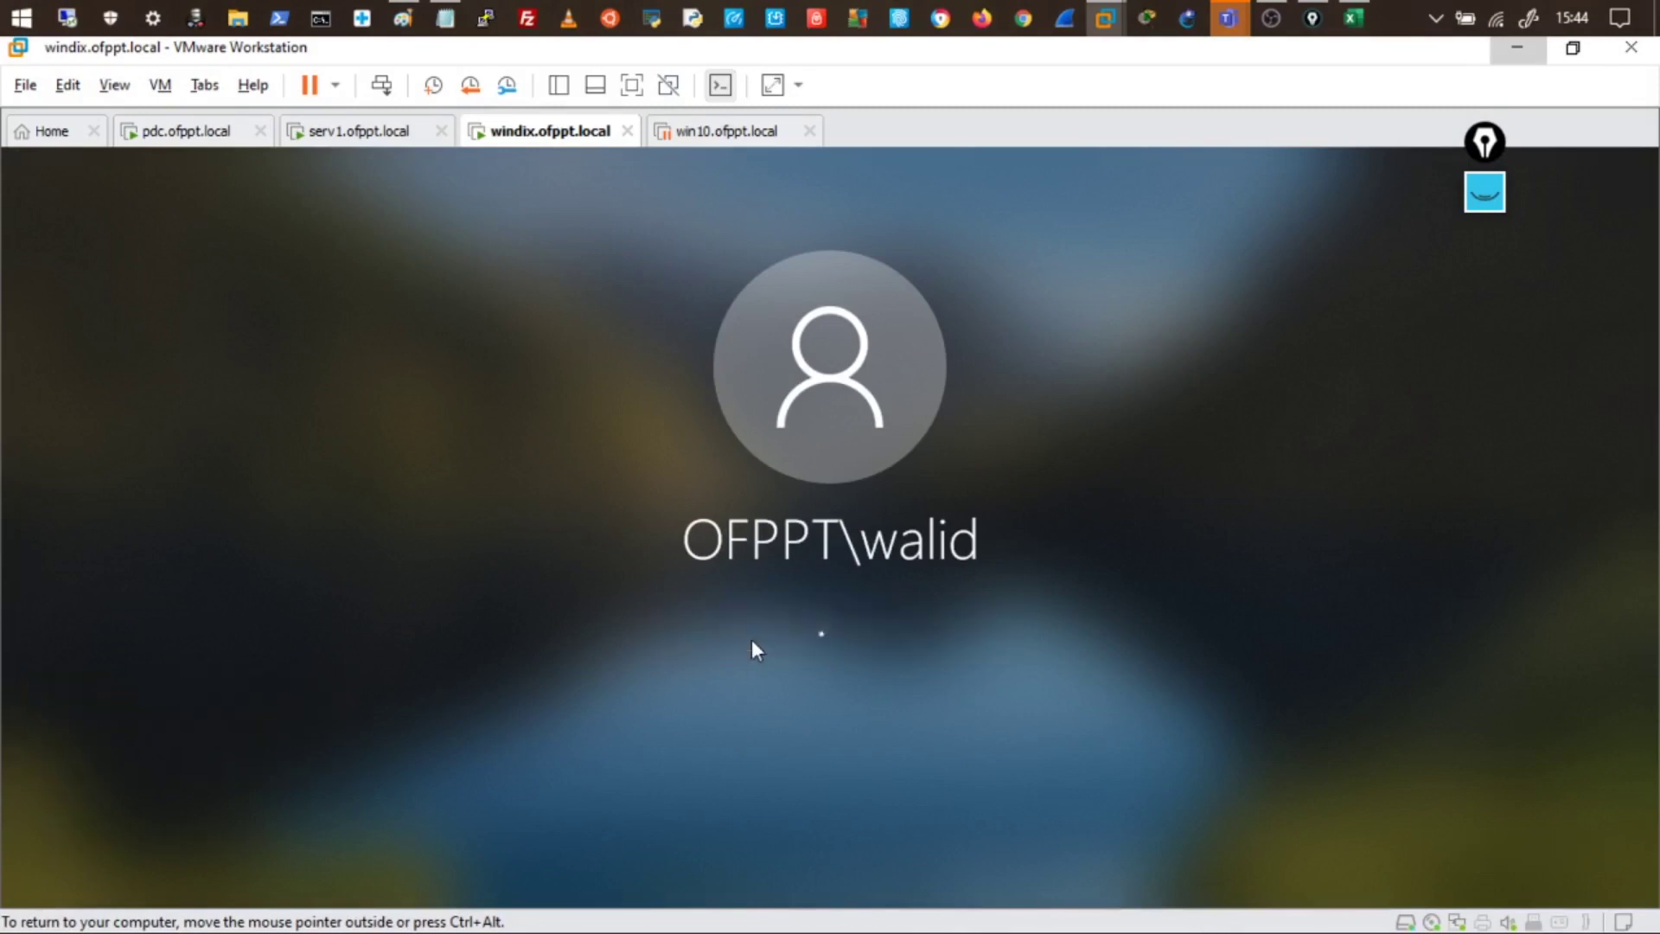
click(858, 680)
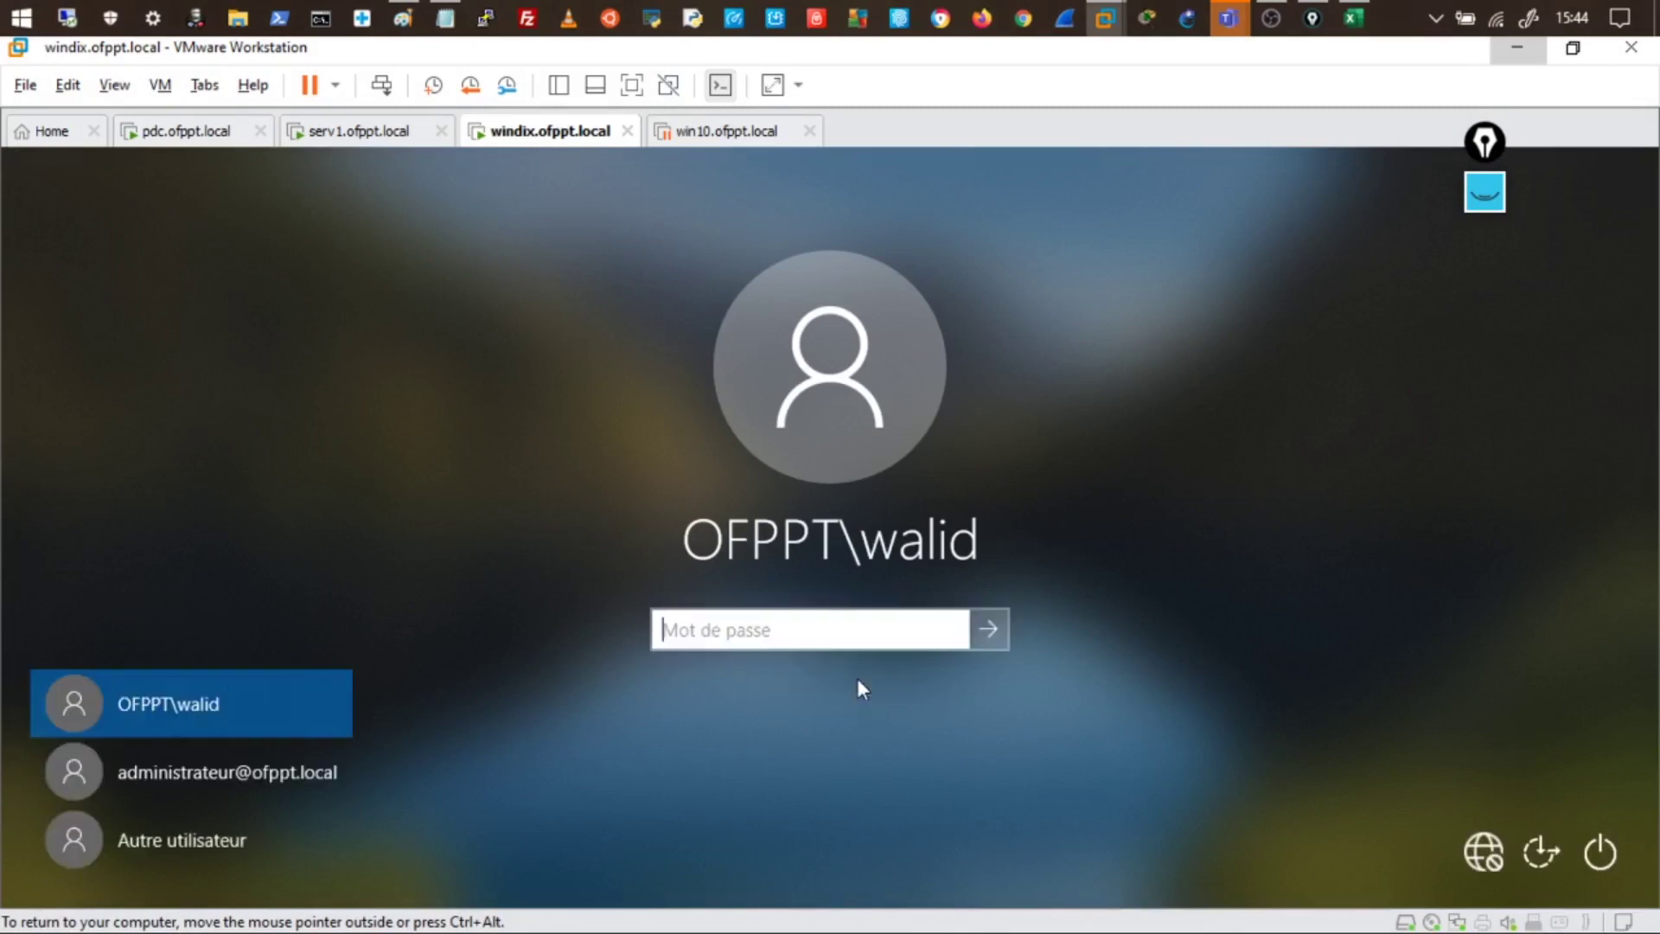
text(Password1)
key(Return)
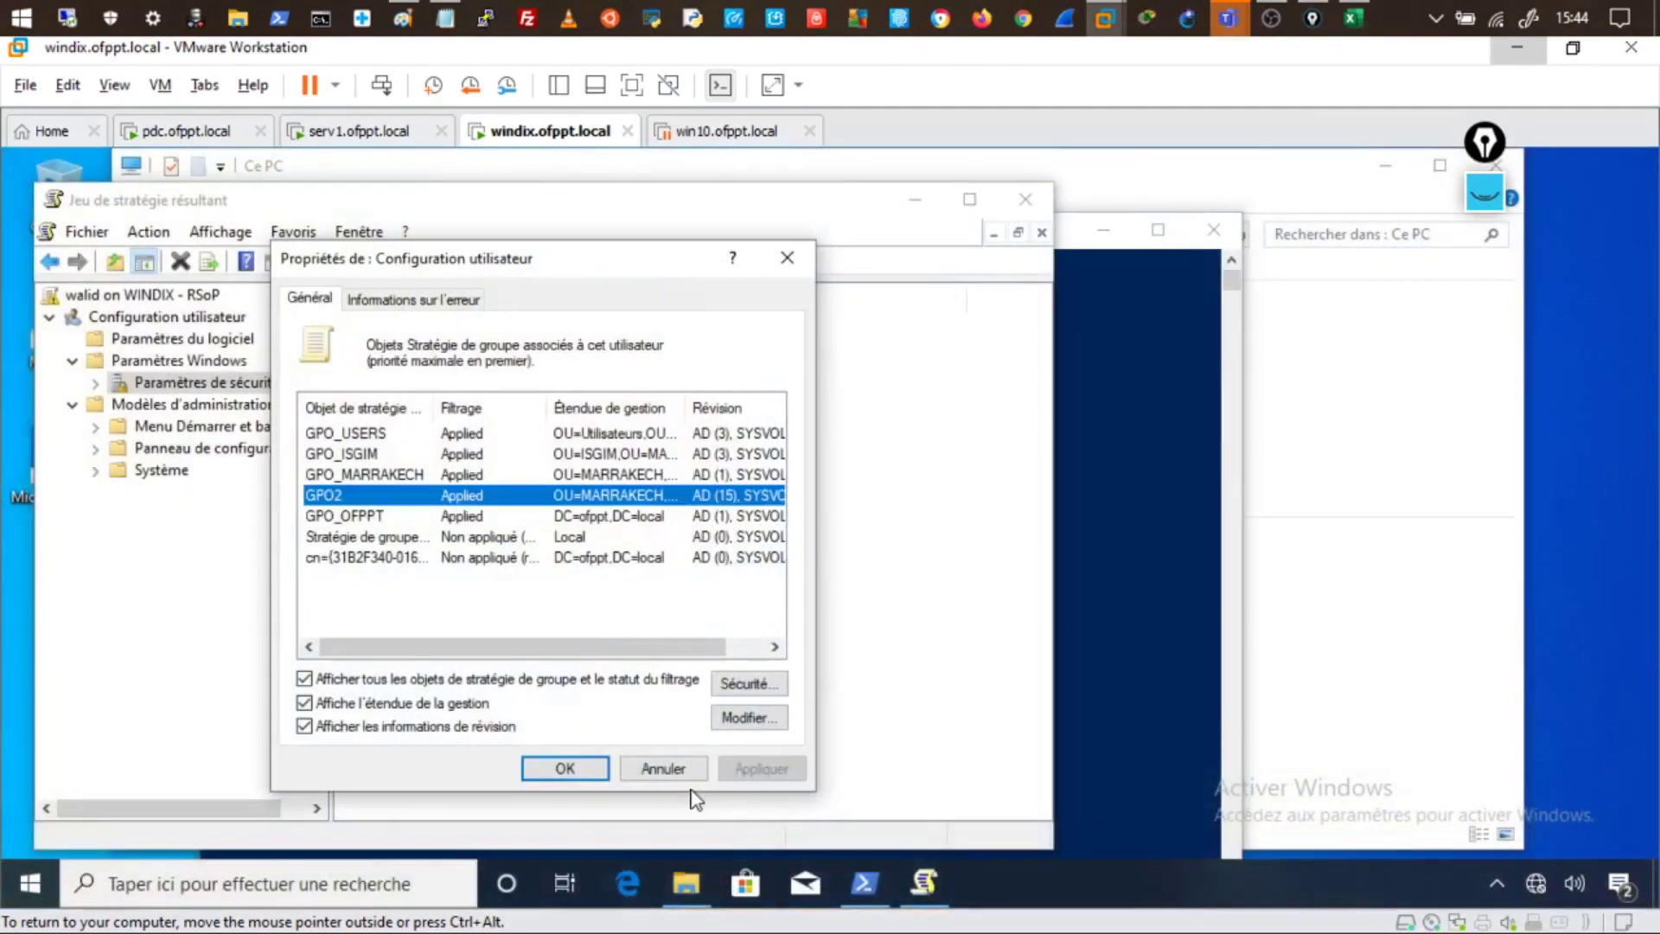
- Close the RSoP properties and console without saving, plus PowerShell, Ce PC and File Explorer
click(683, 774)
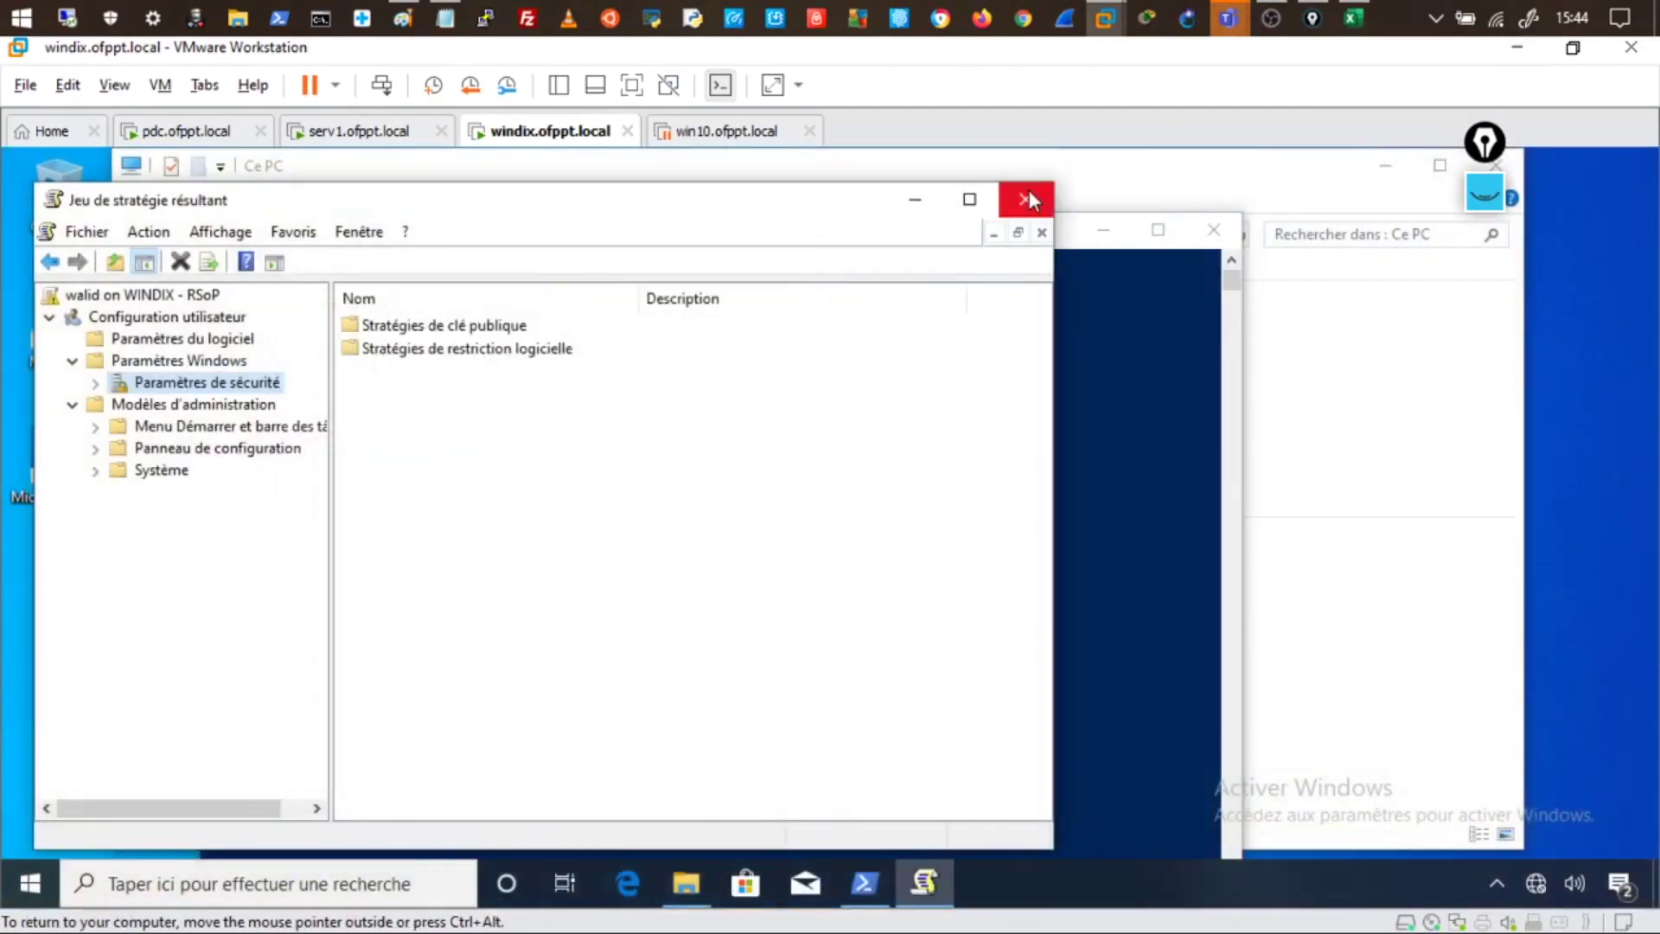
click(1026, 201)
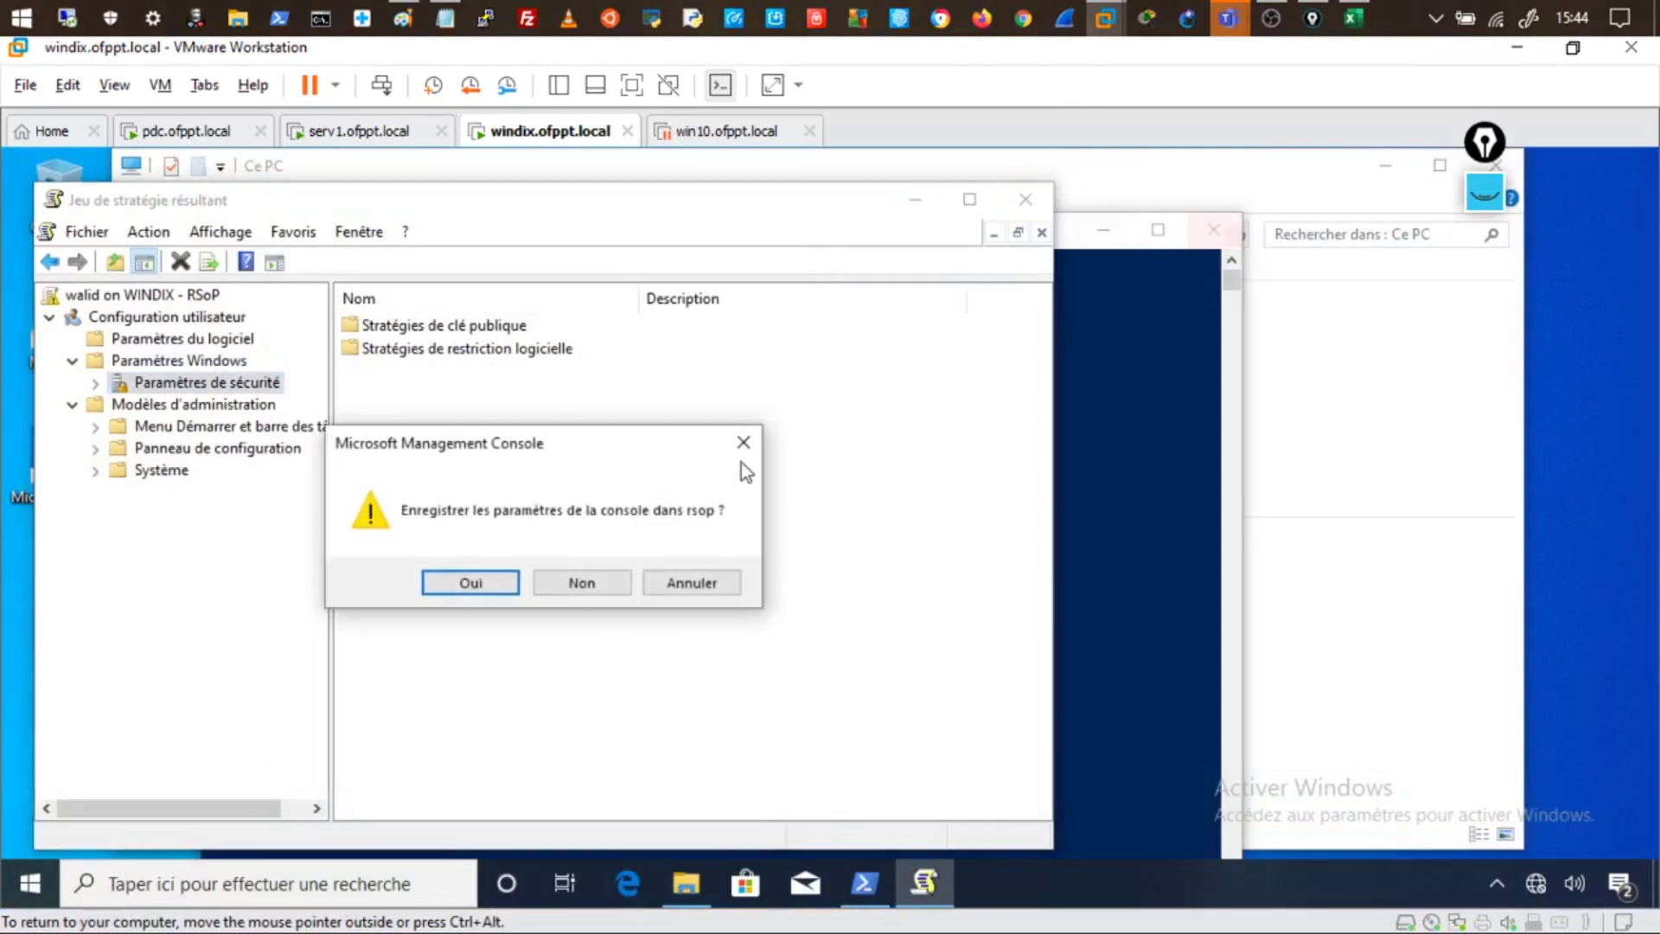
click(540, 577)
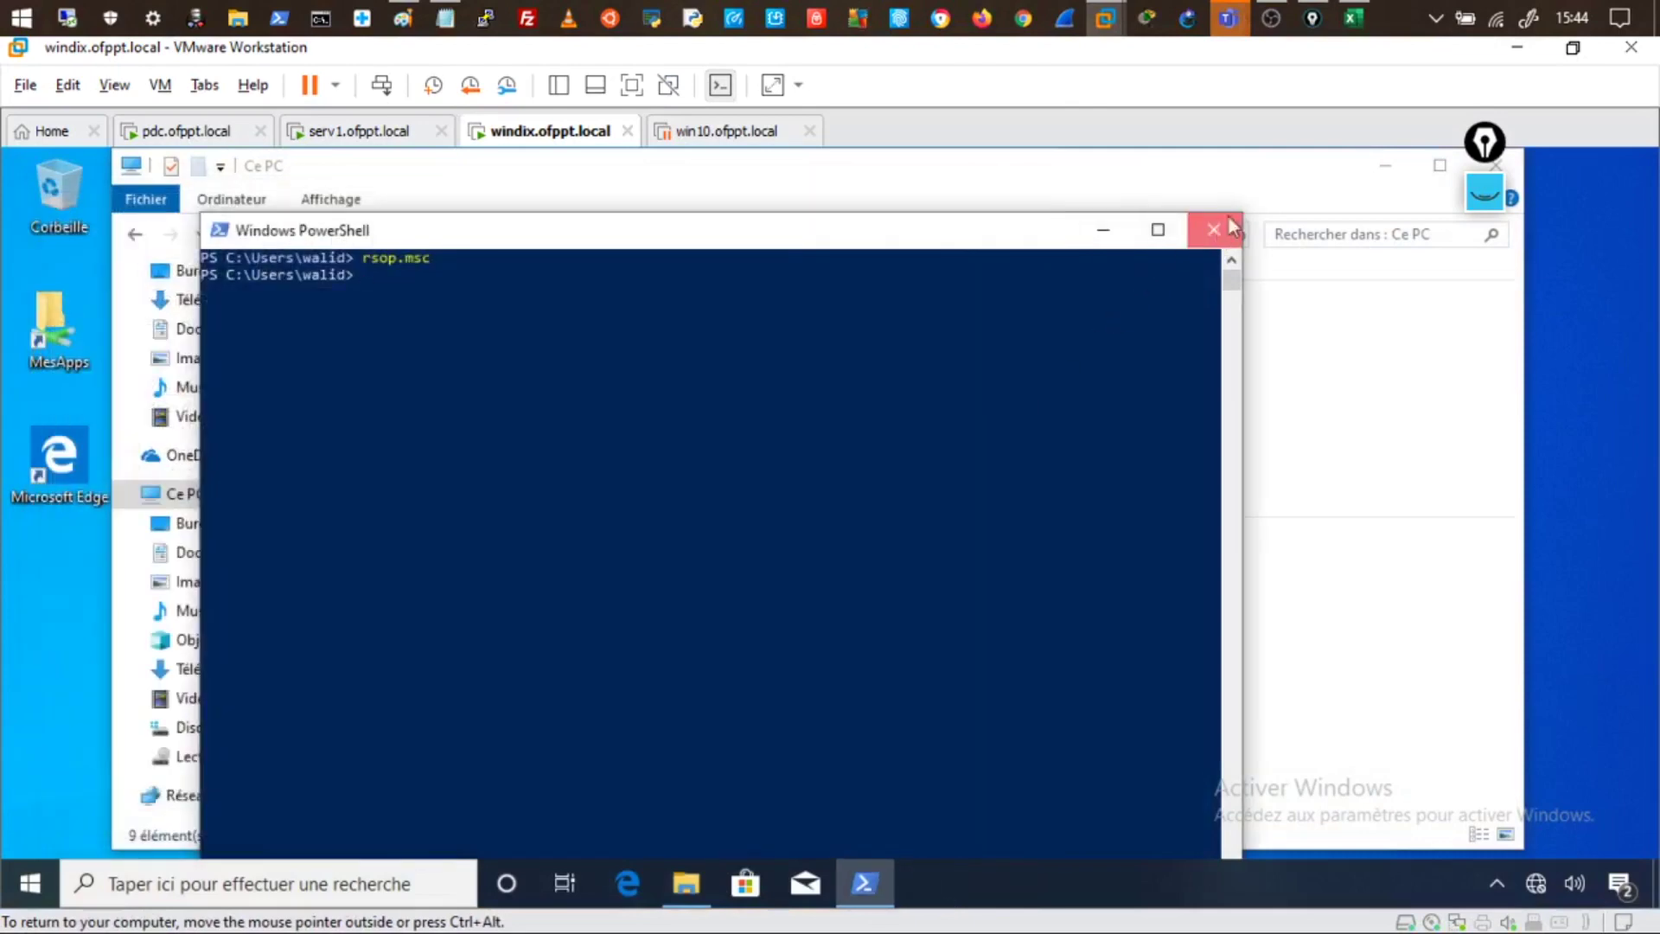
click(1214, 229)
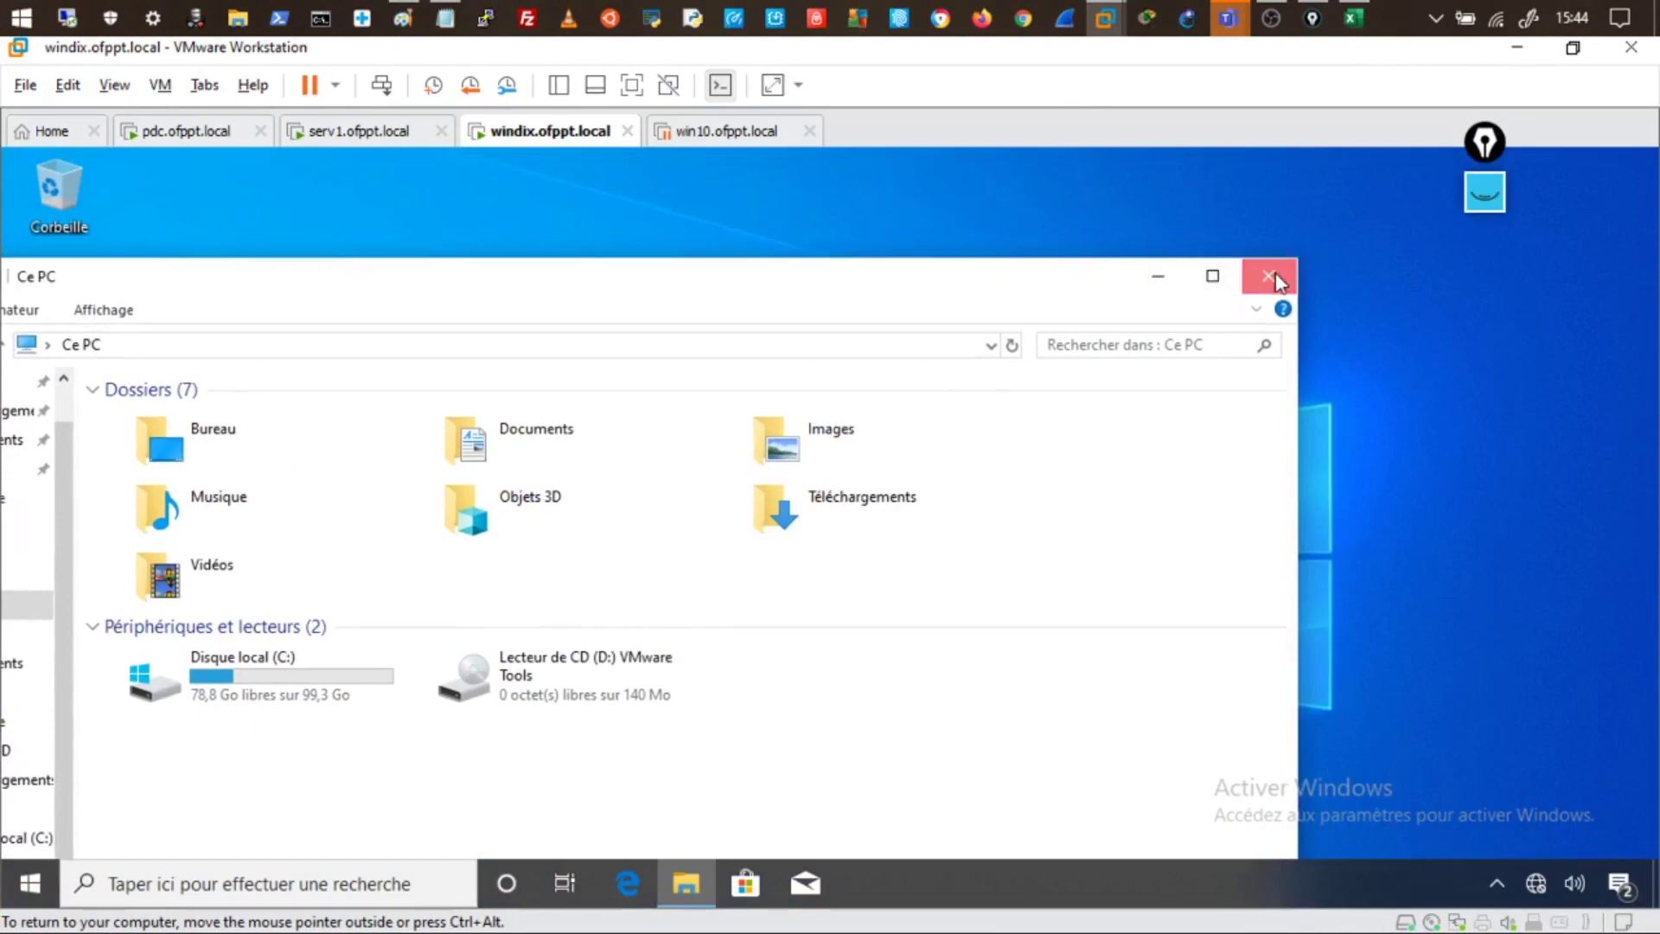
click(1268, 276)
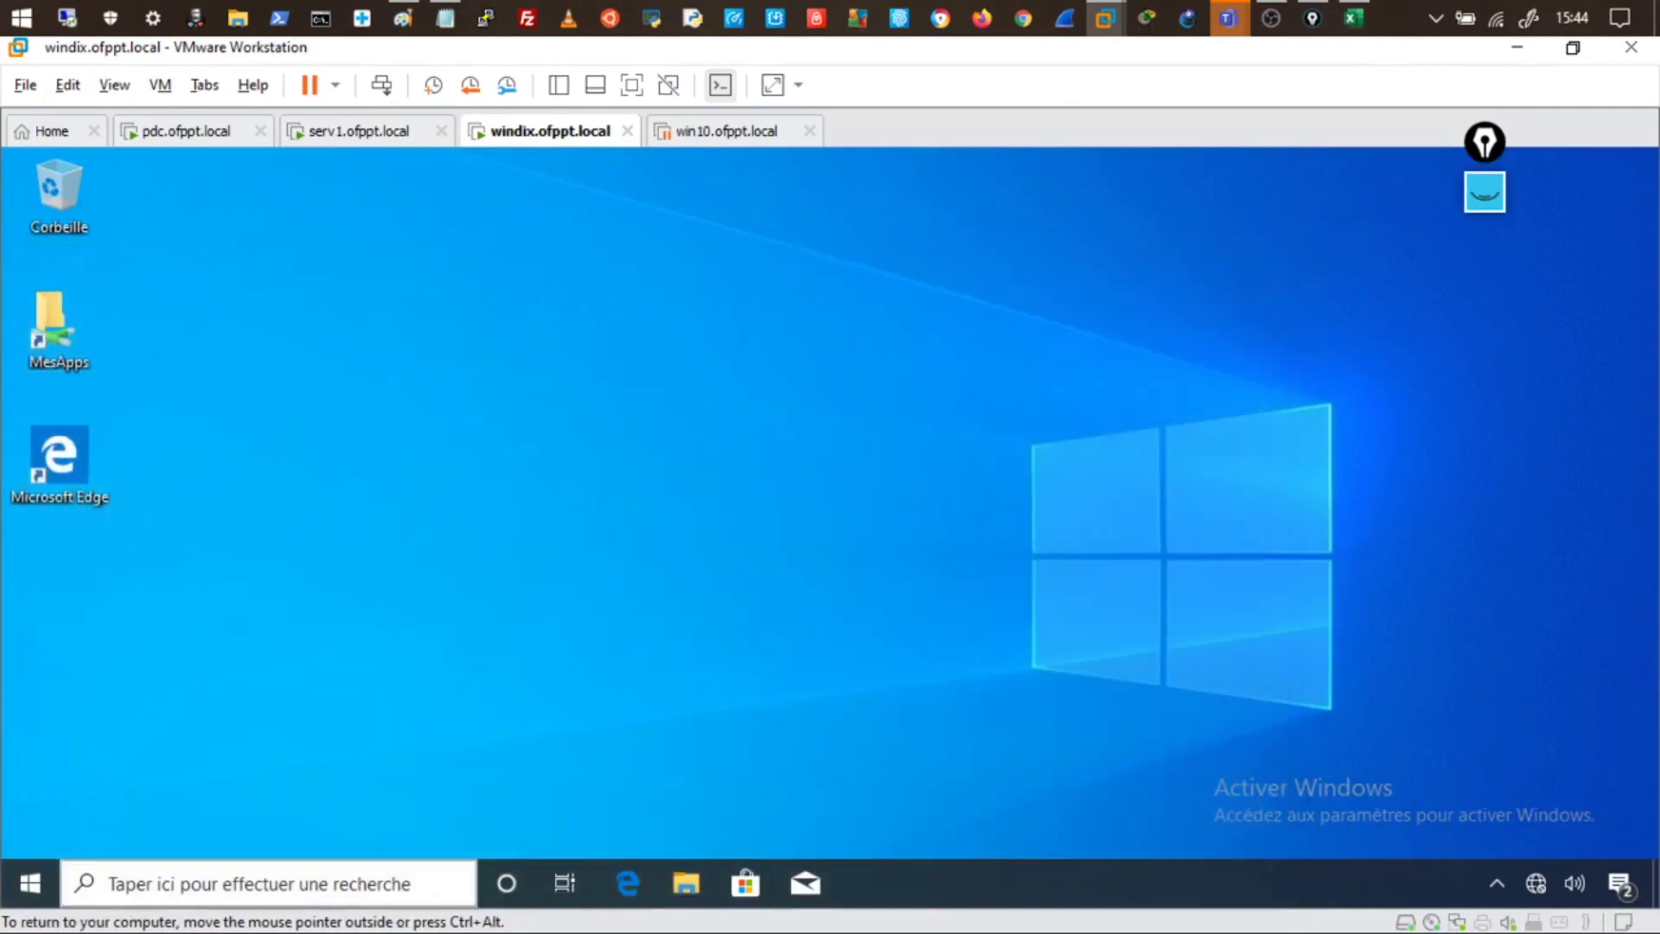
click(688, 881)
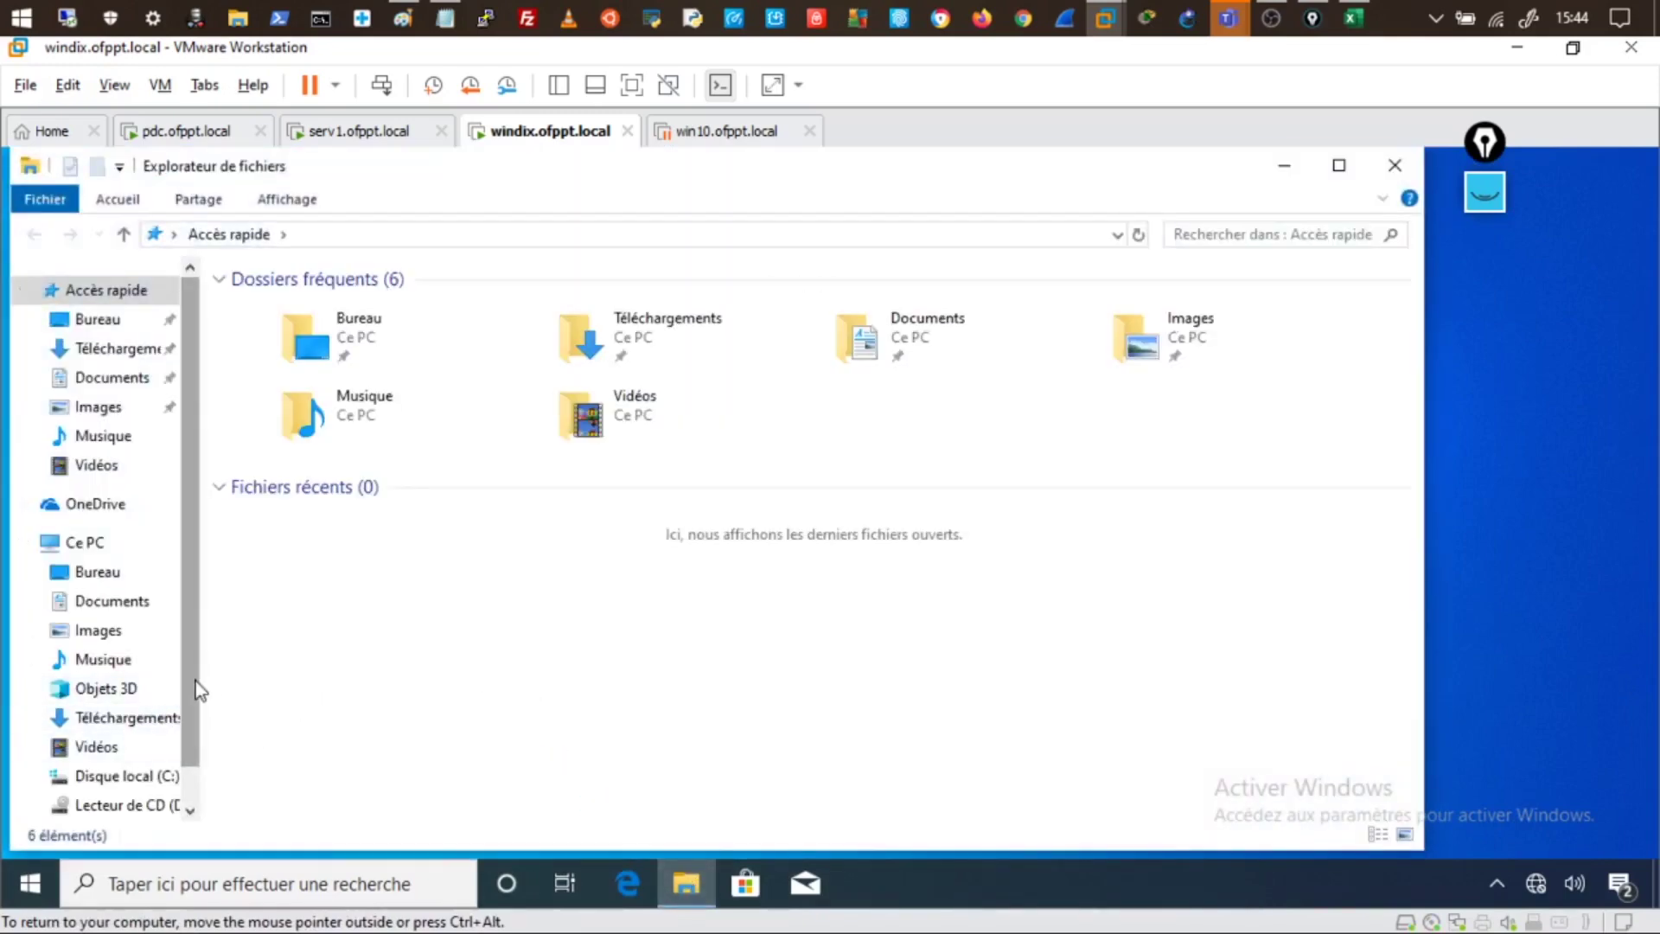
scroll(193, 804, down, 2)
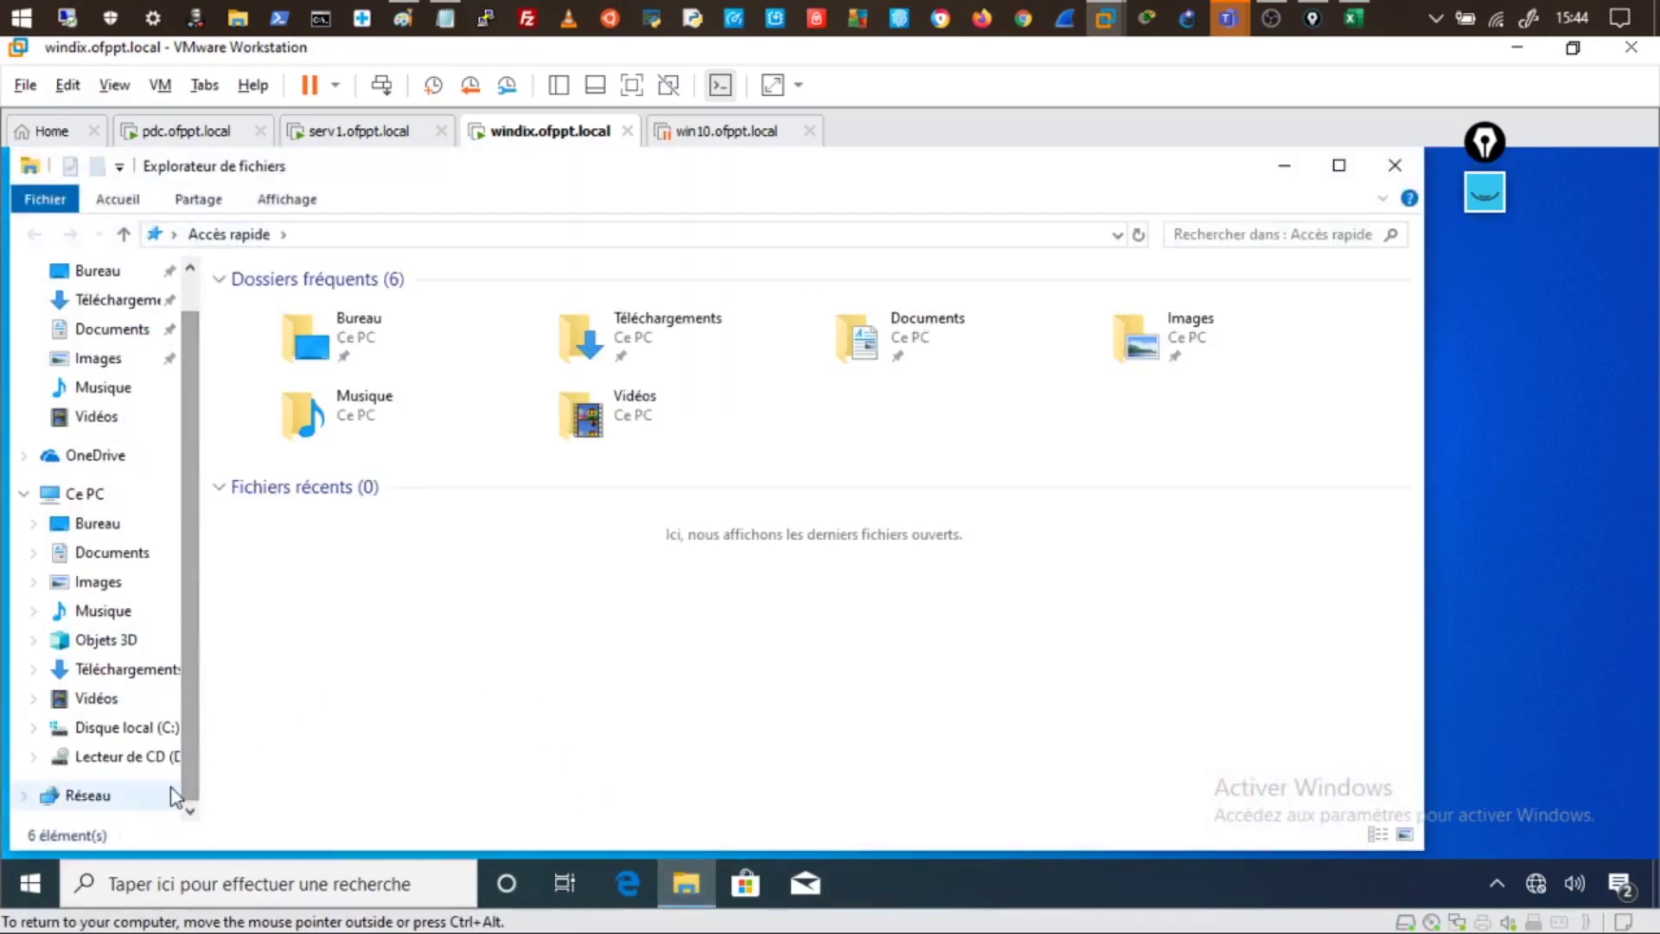
key(alt+F4)
click(161, 85)
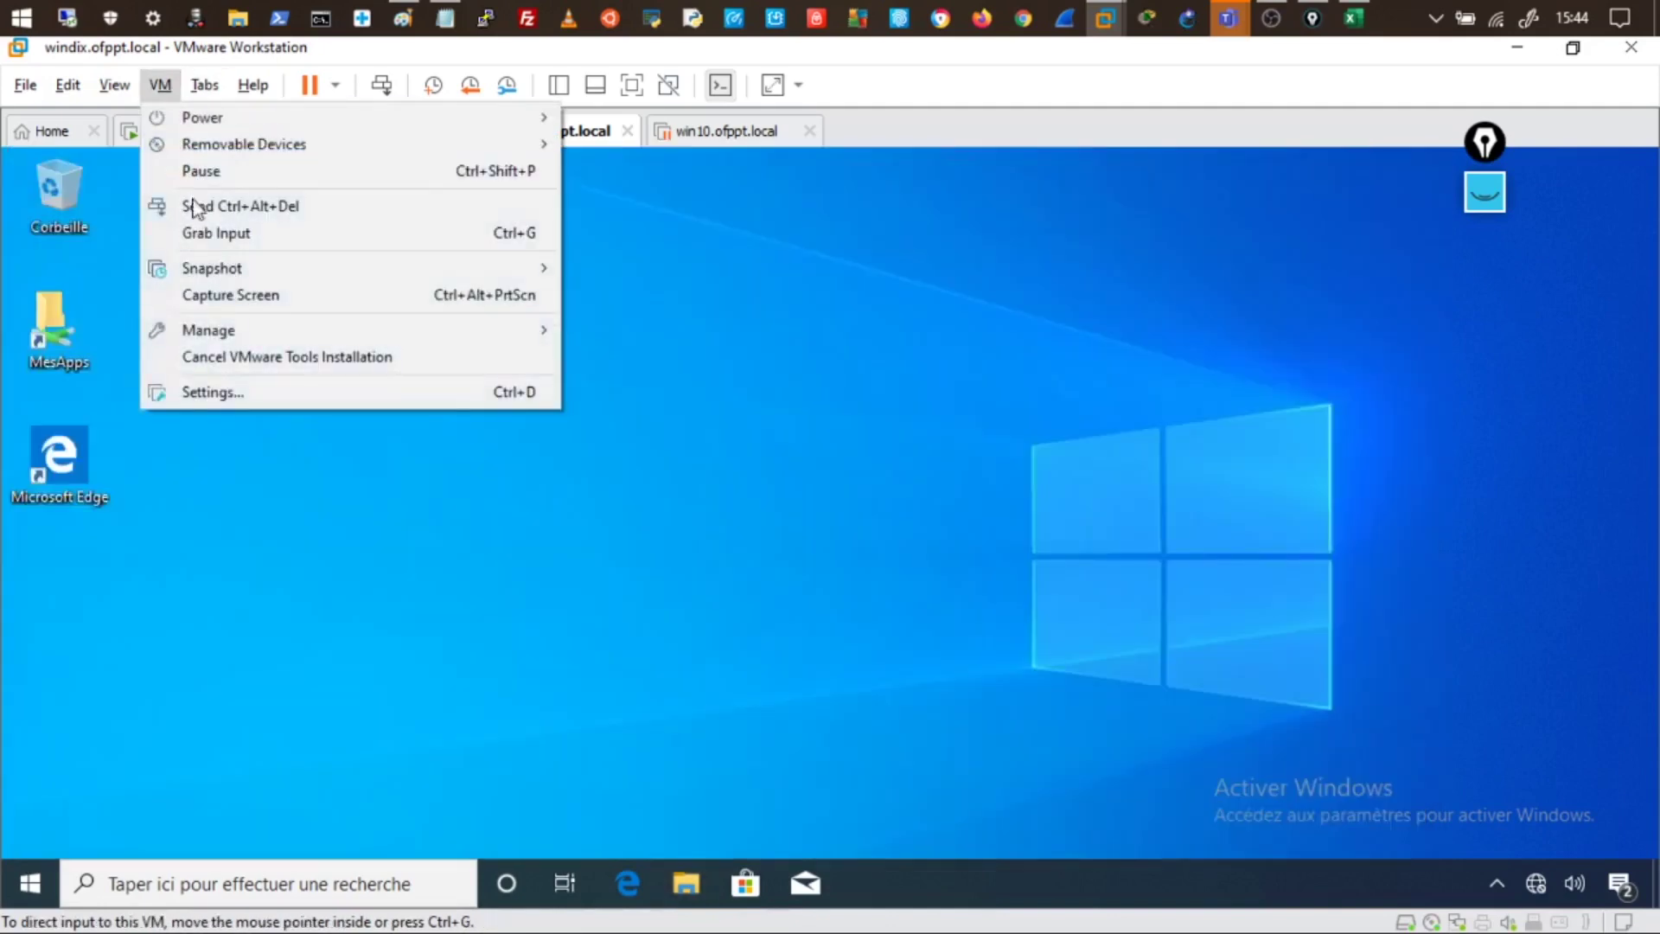
- Restore the windix VM to the windix.ofppt.local (dns) snapshot and resume it
mouse_move(205, 270)
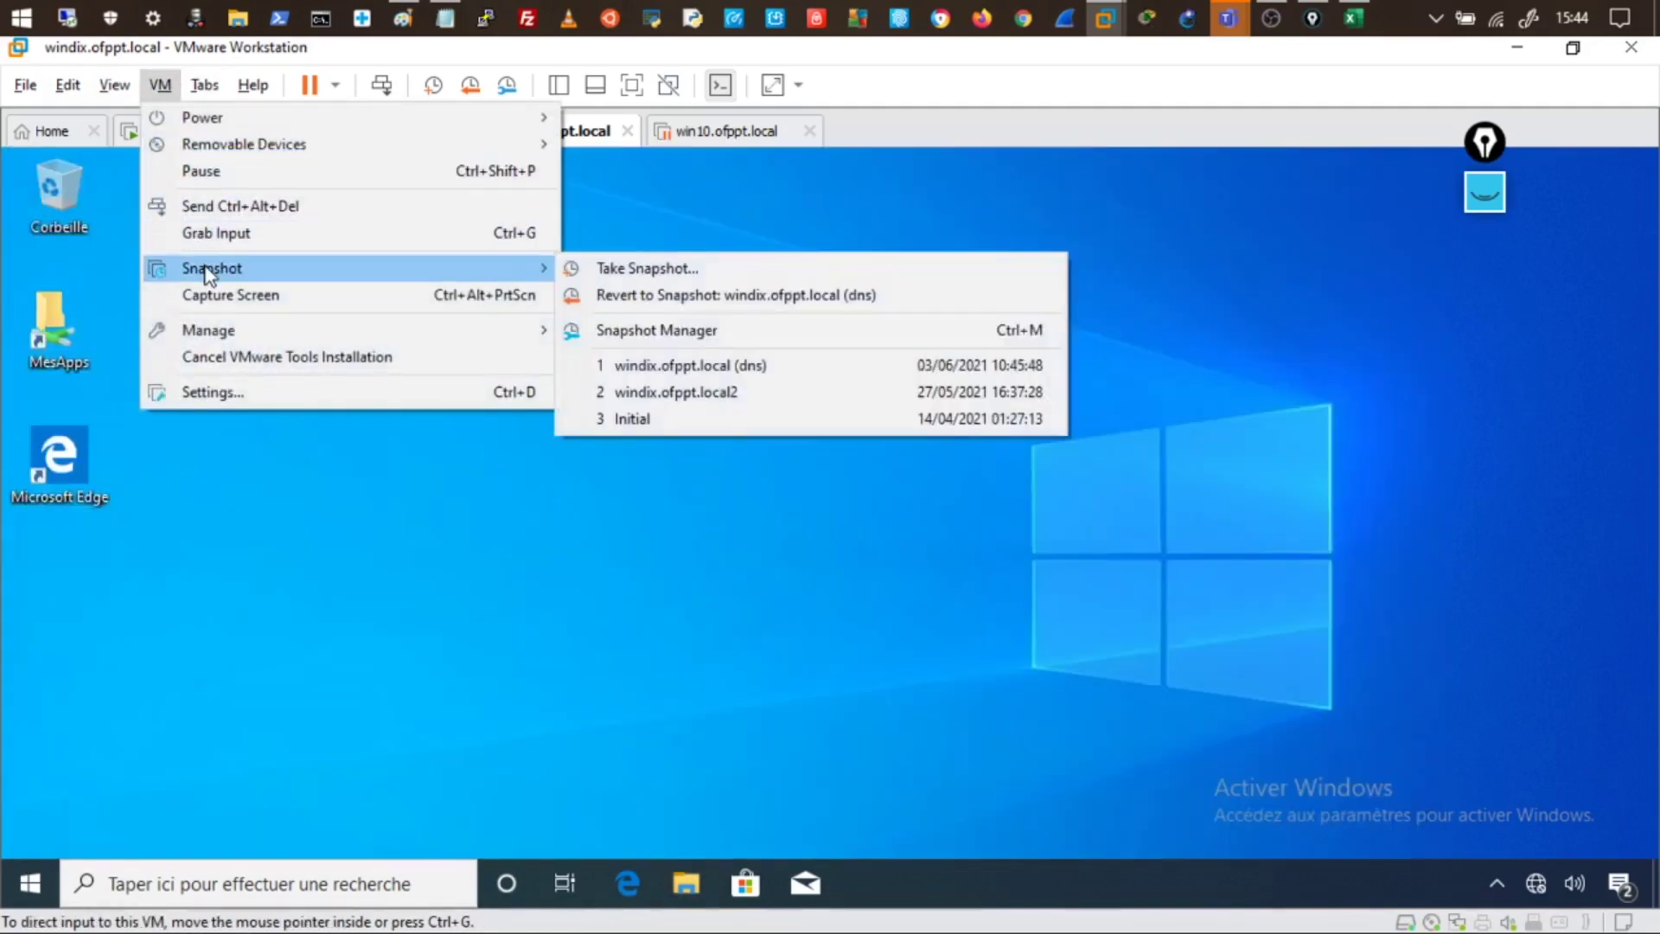
click(694, 371)
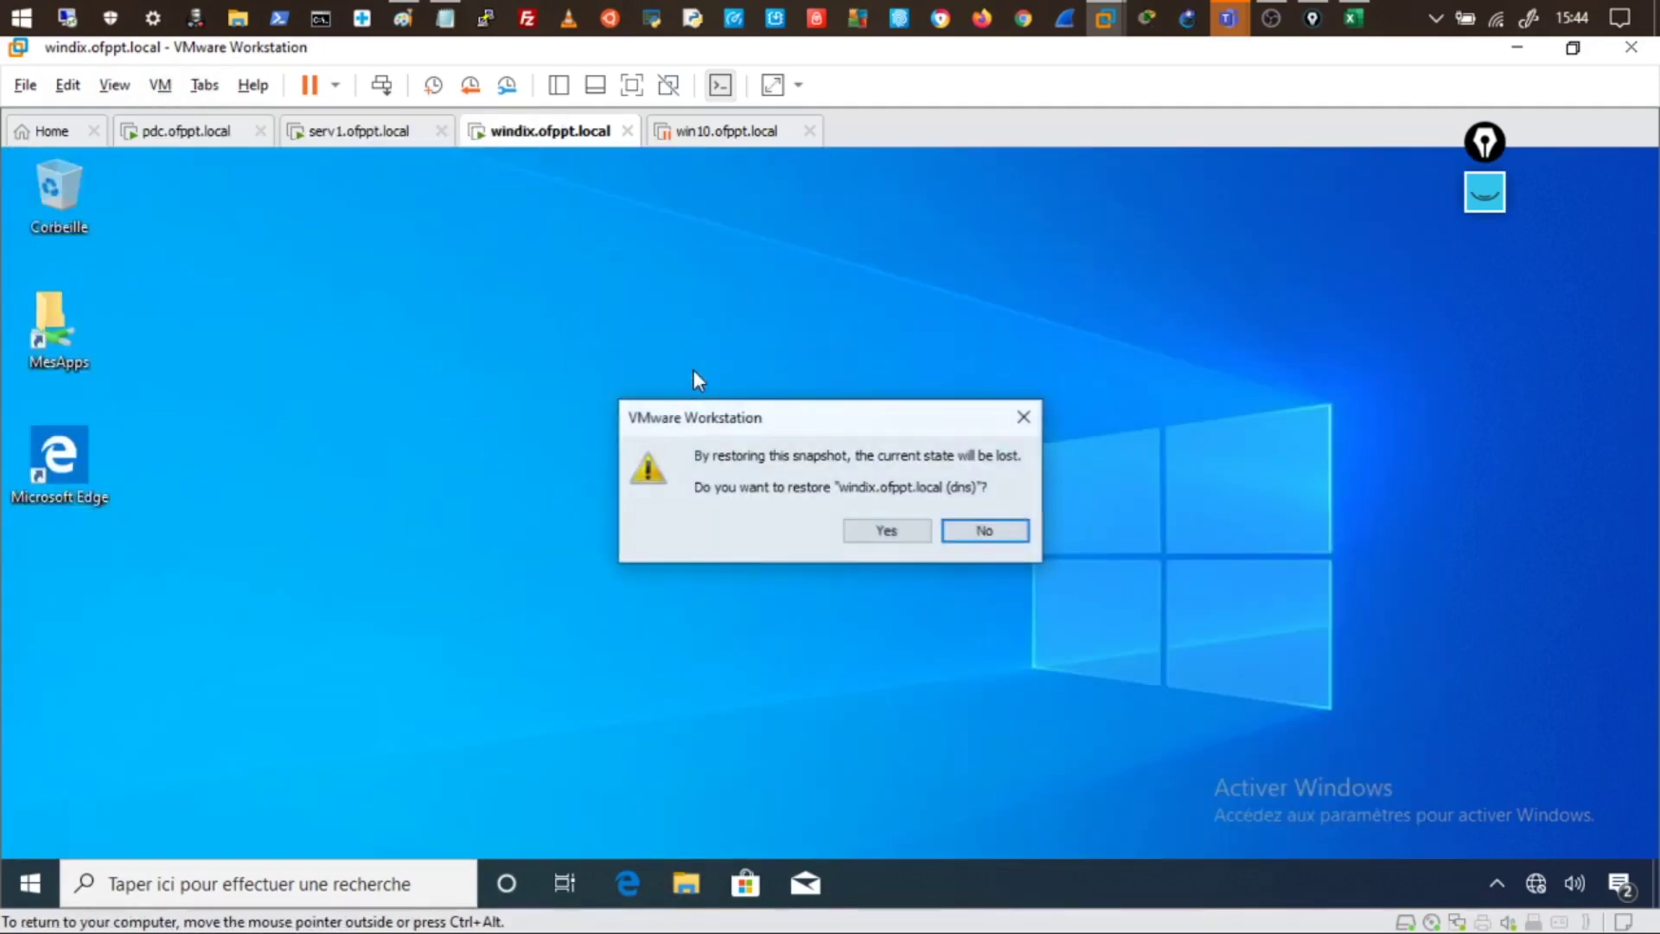
click(861, 530)
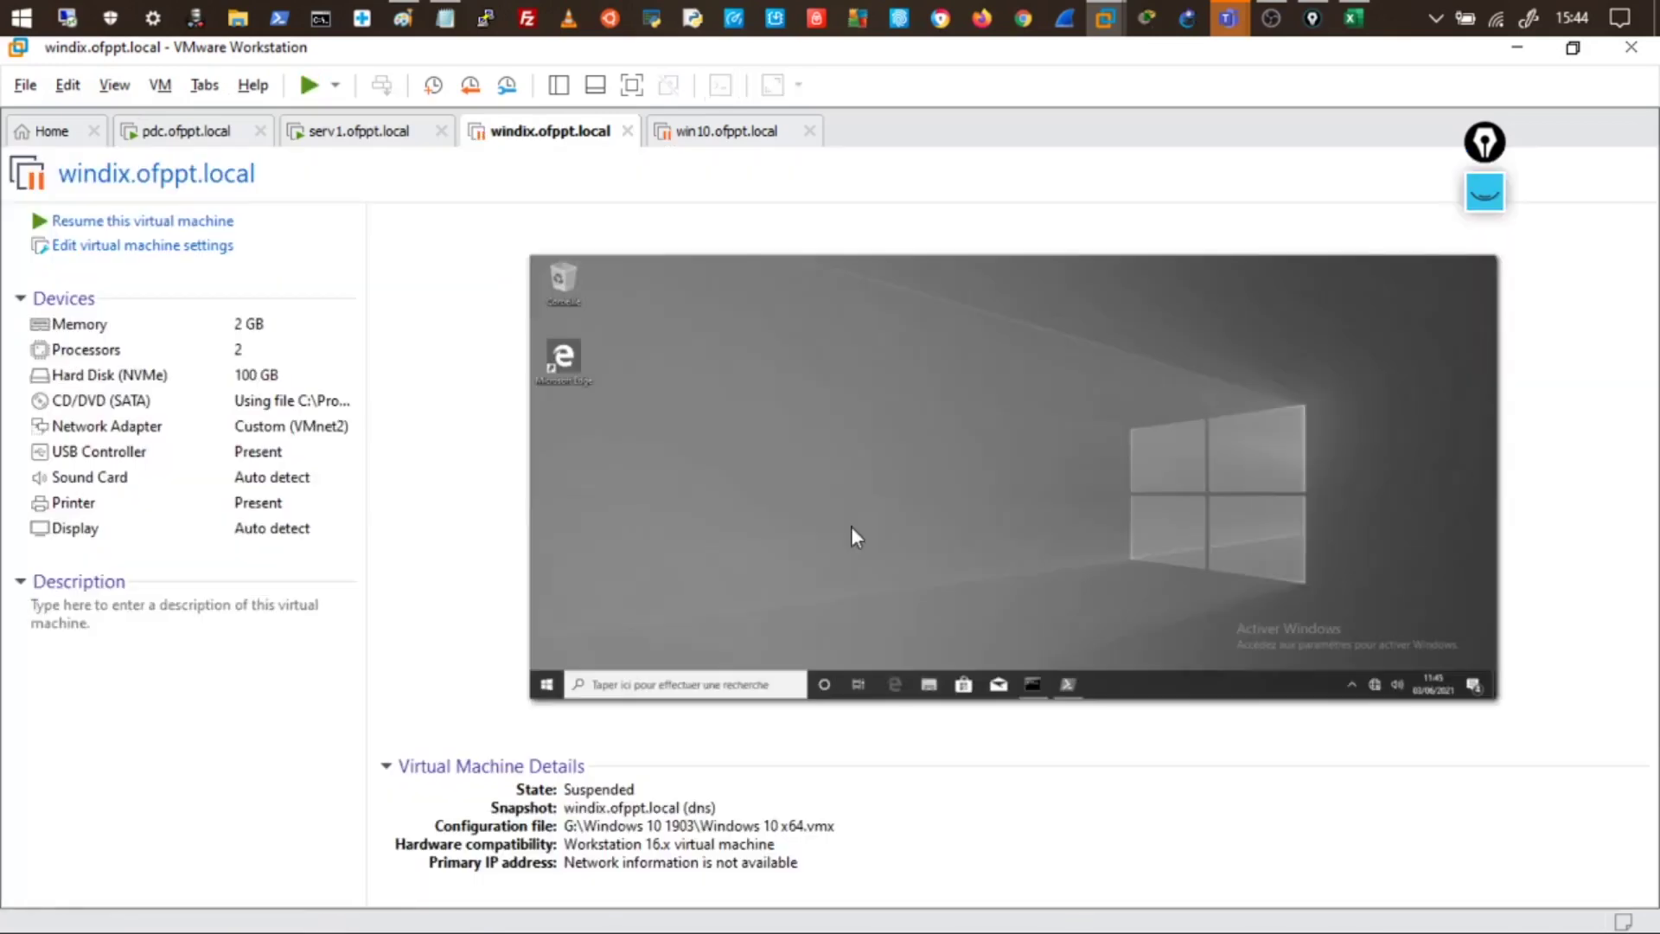
click(207, 225)
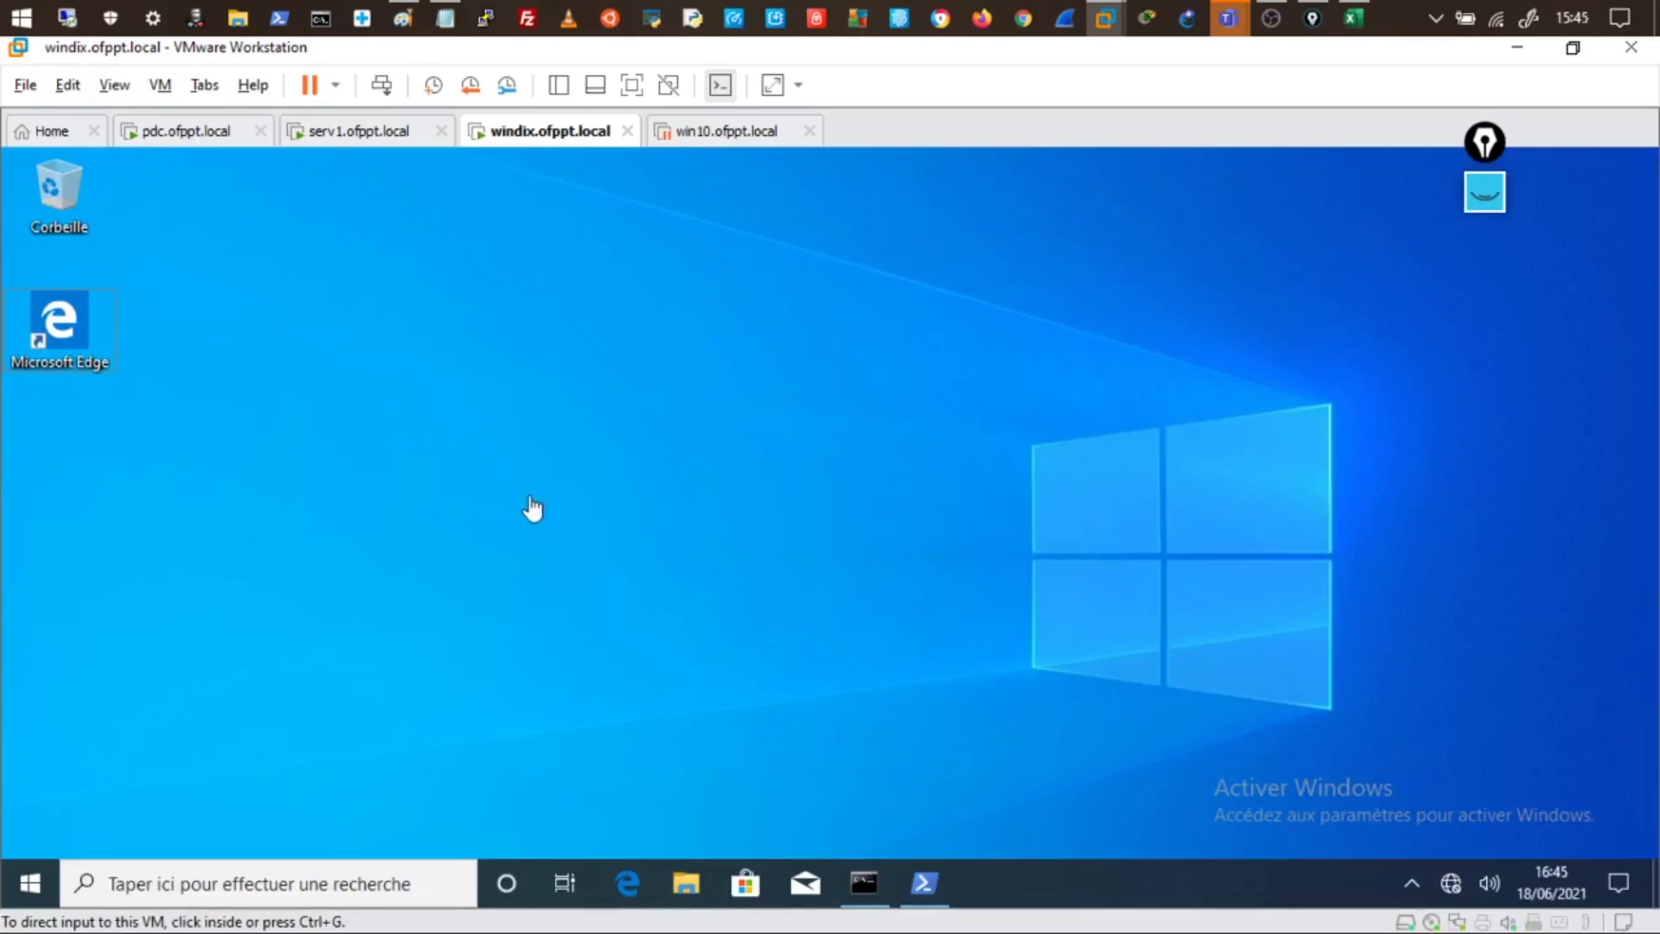
click(311, 436)
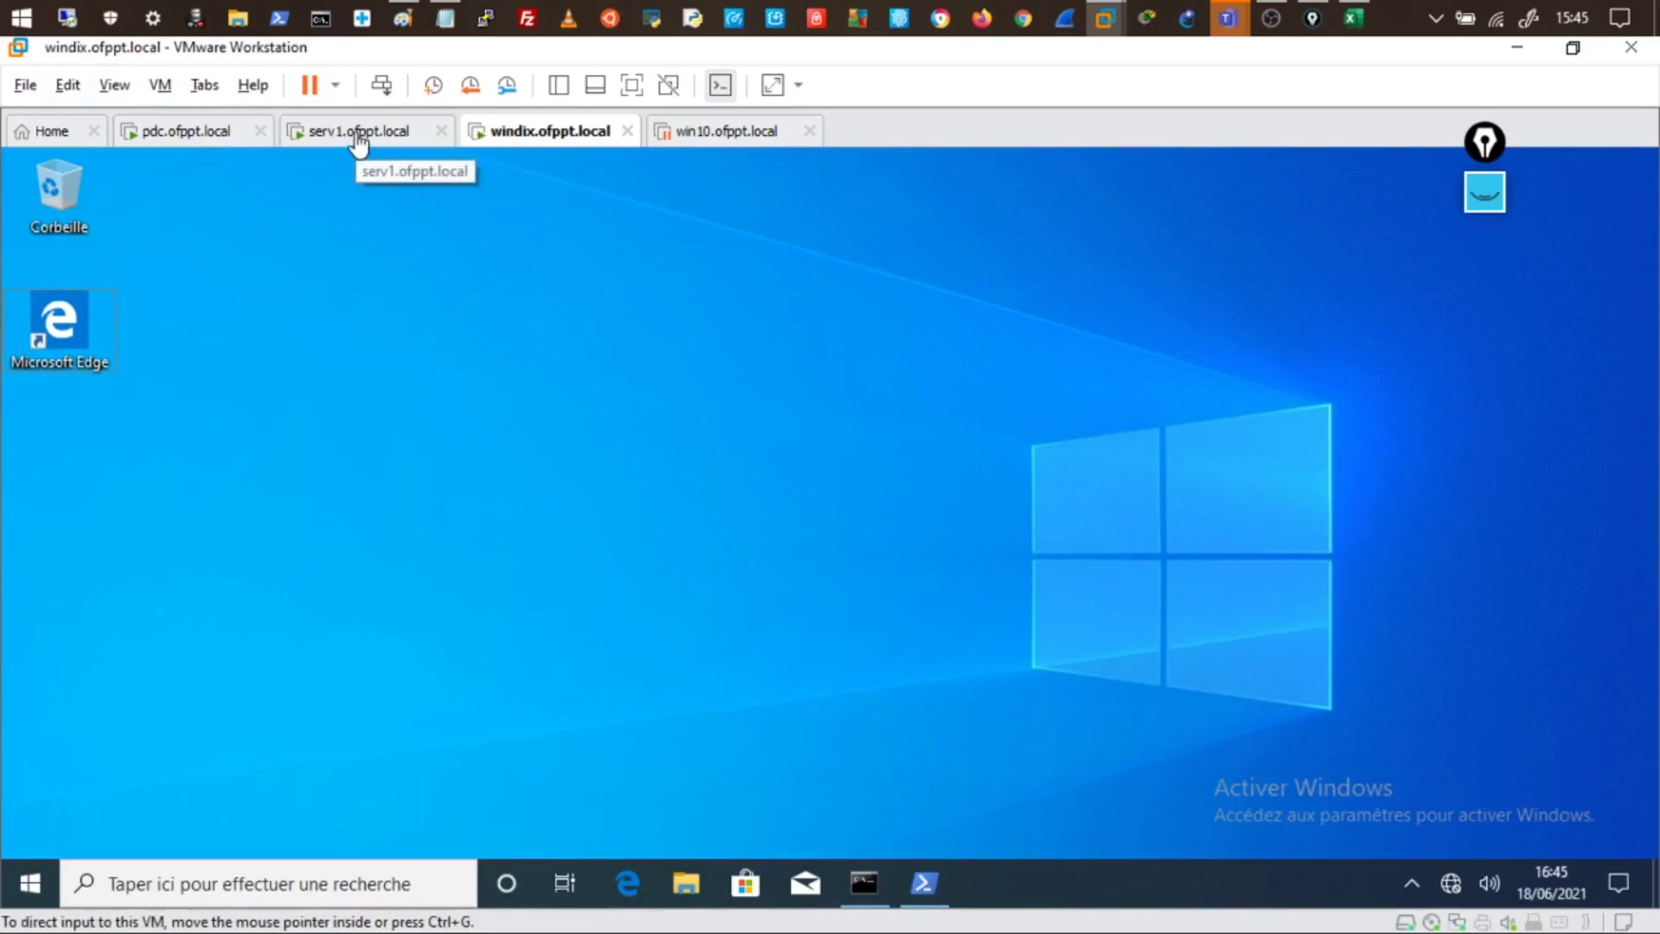
- Force a user policy refresh on windix with gpupdate /target:user /force
click(867, 884)
click(751, 611)
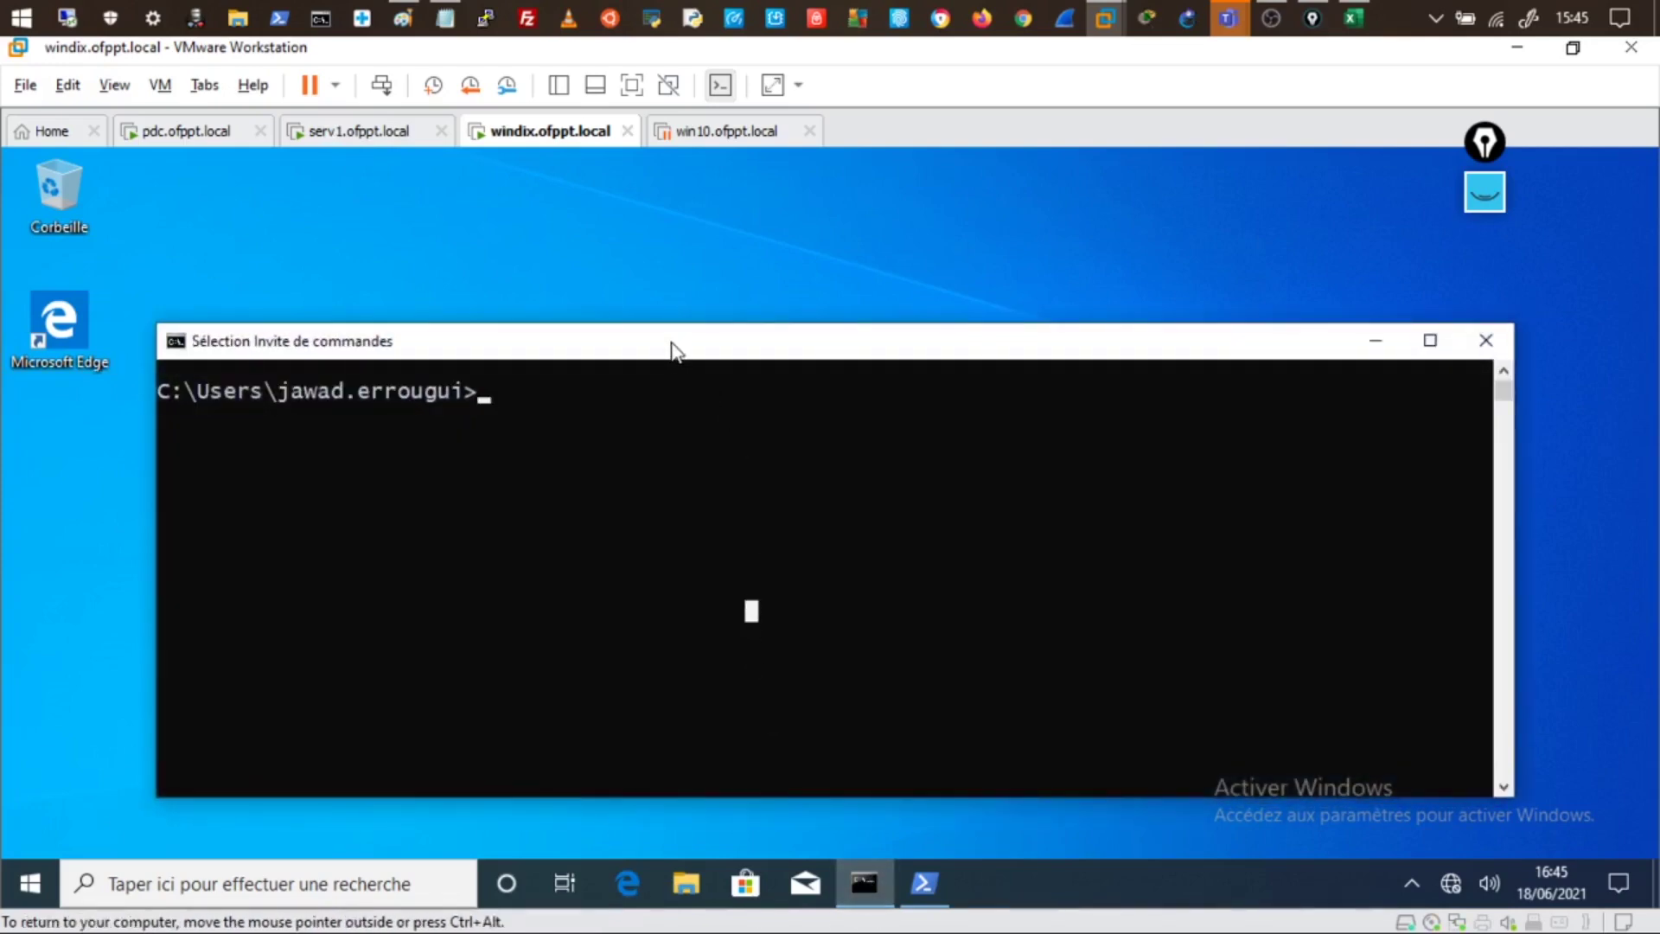
text(gpu)
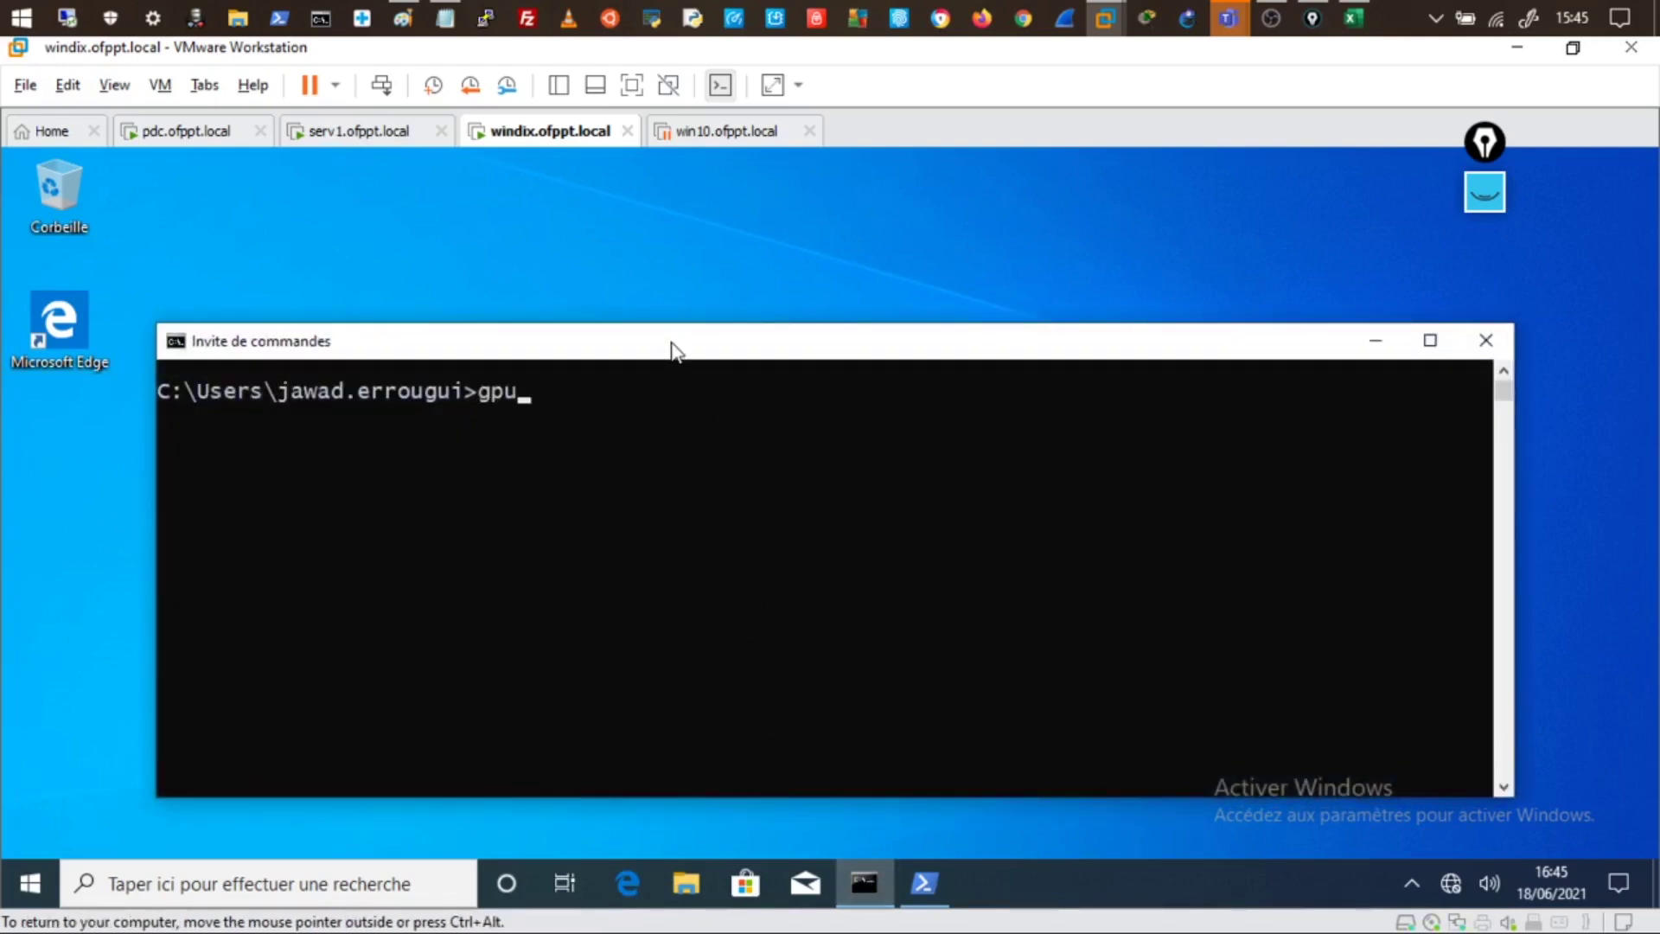
text(pdate /tar)
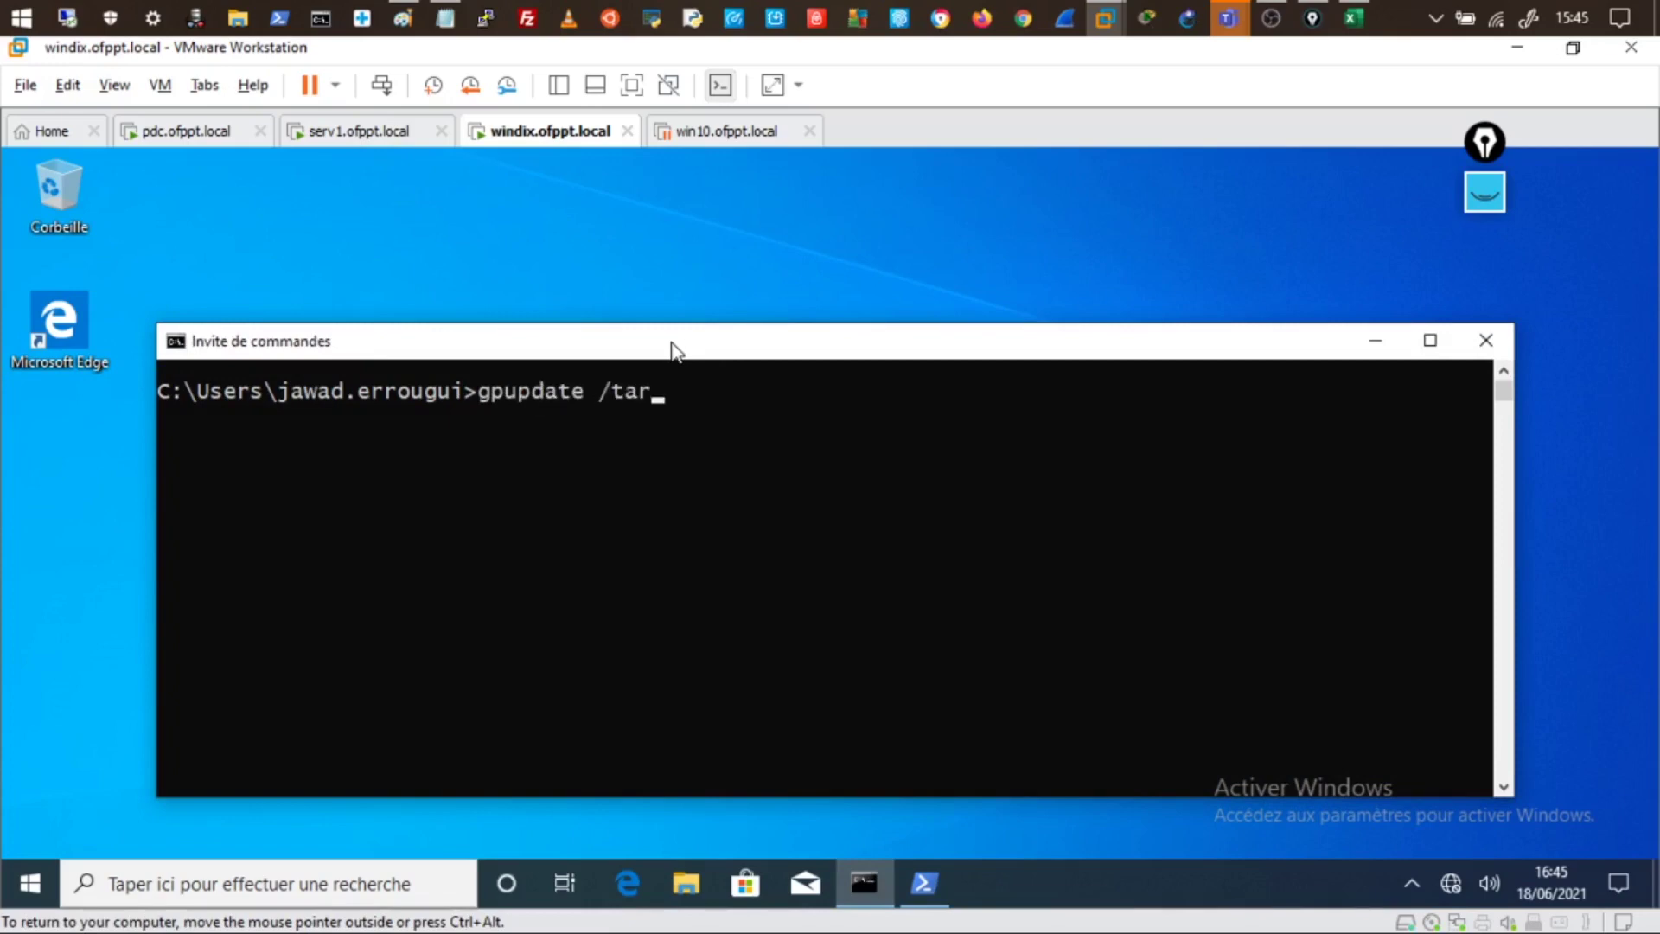
text(get:user /force)
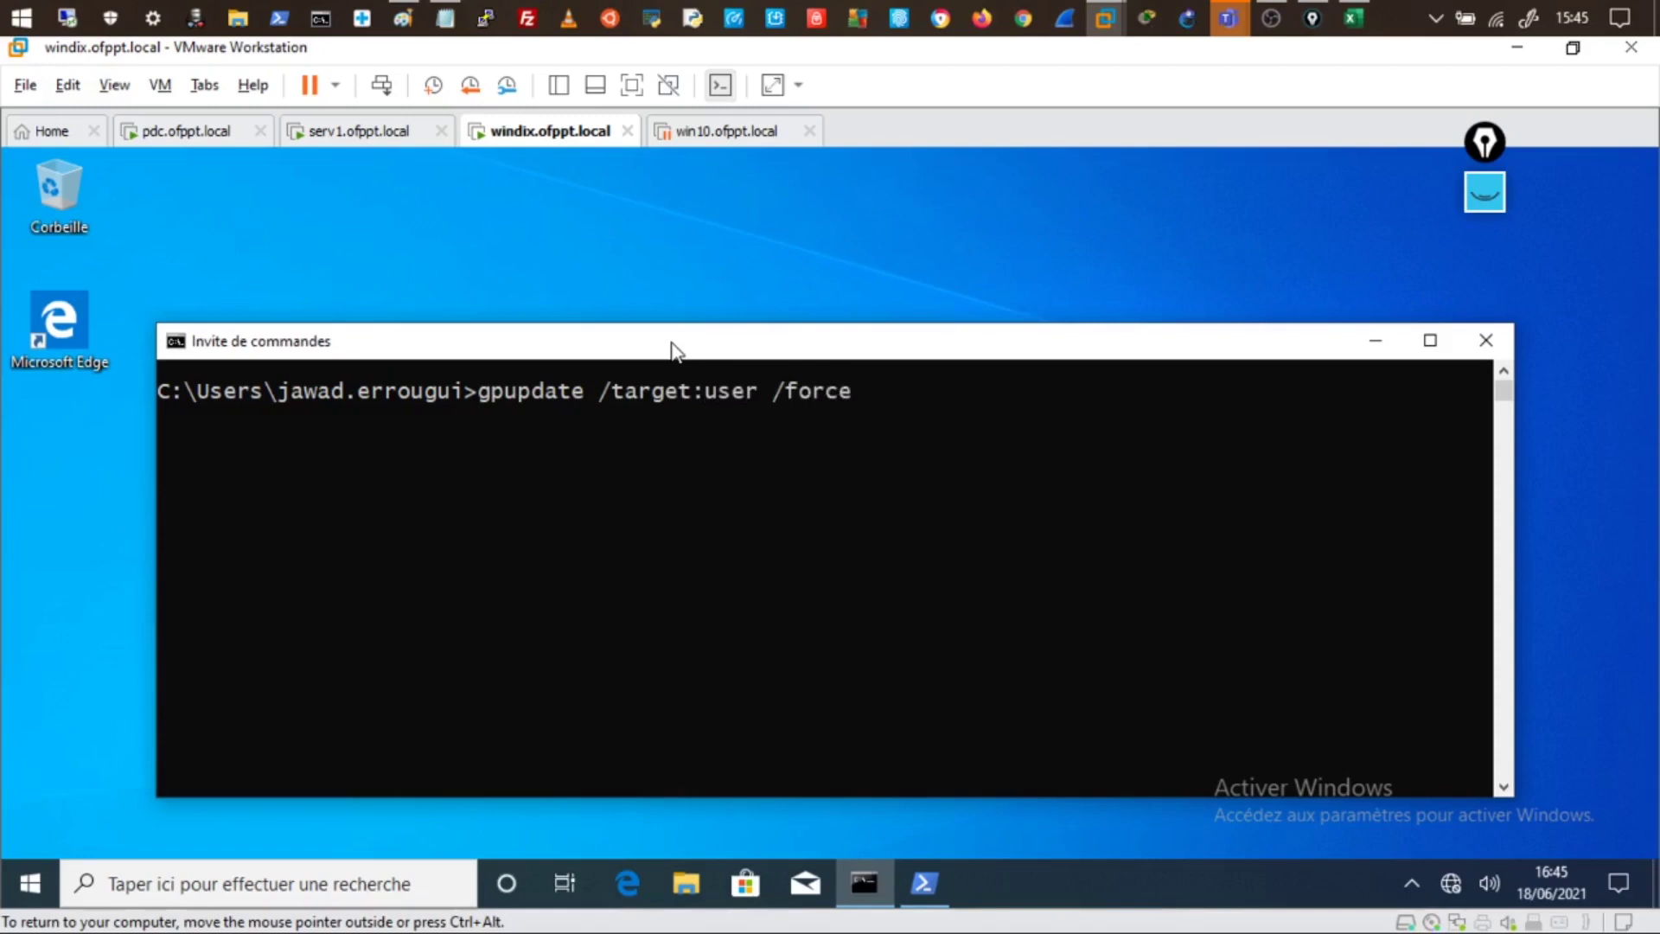
key(Return)
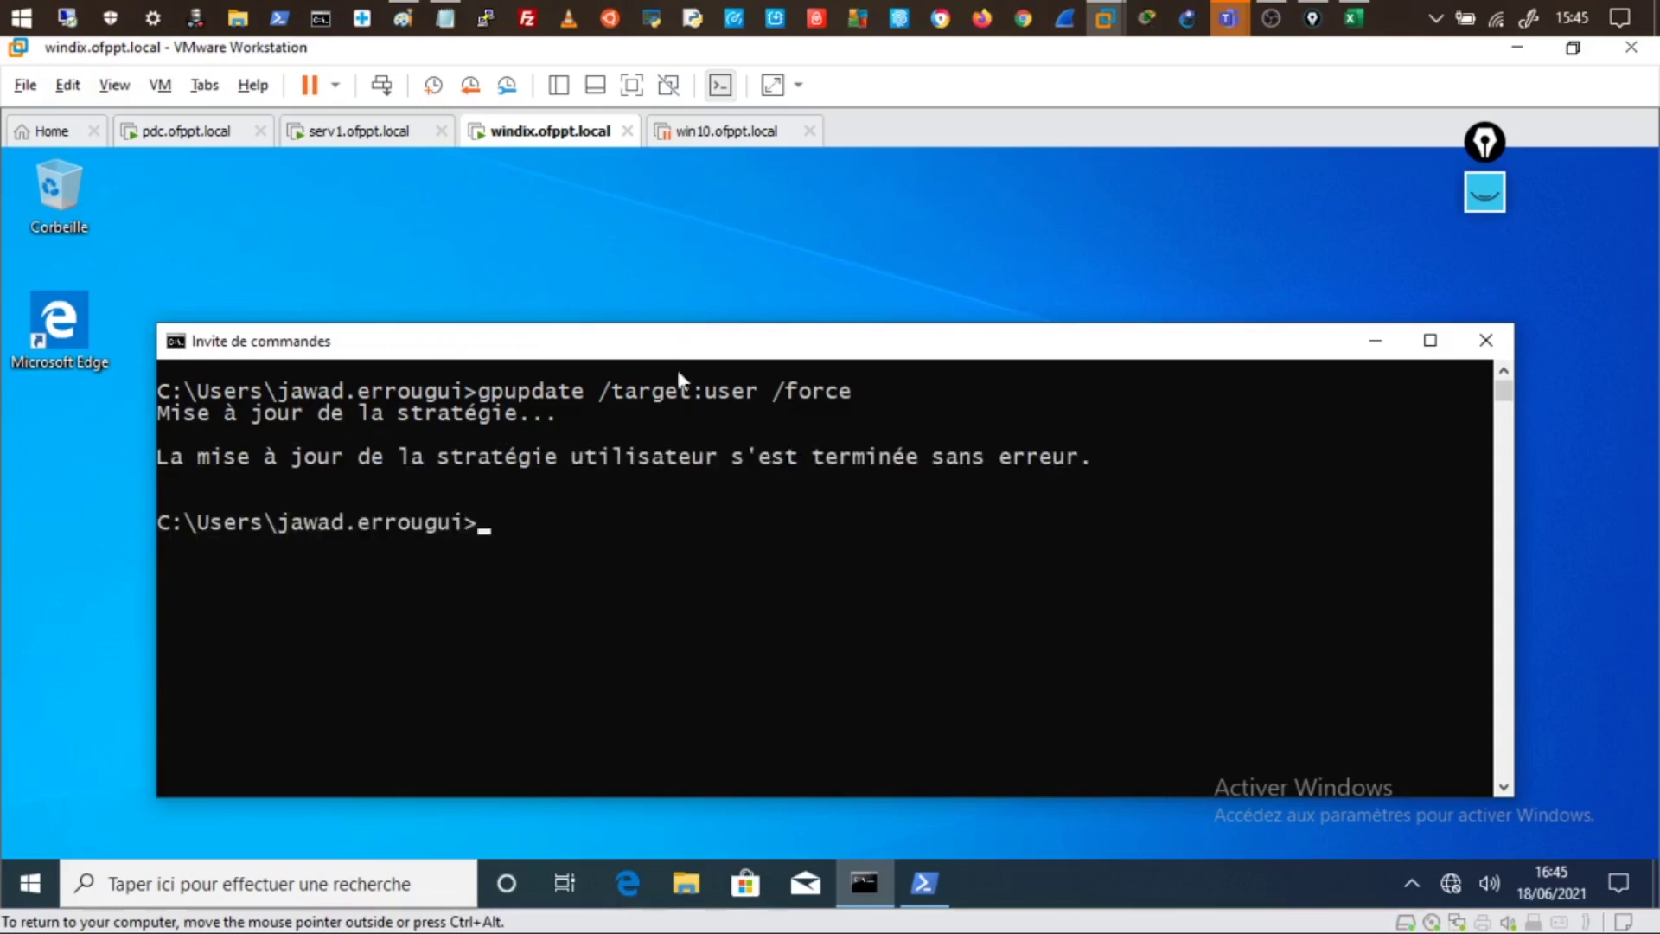
- Sign the user out with logoff, then go to the pdc.ofppt.local machine
click(577, 546)
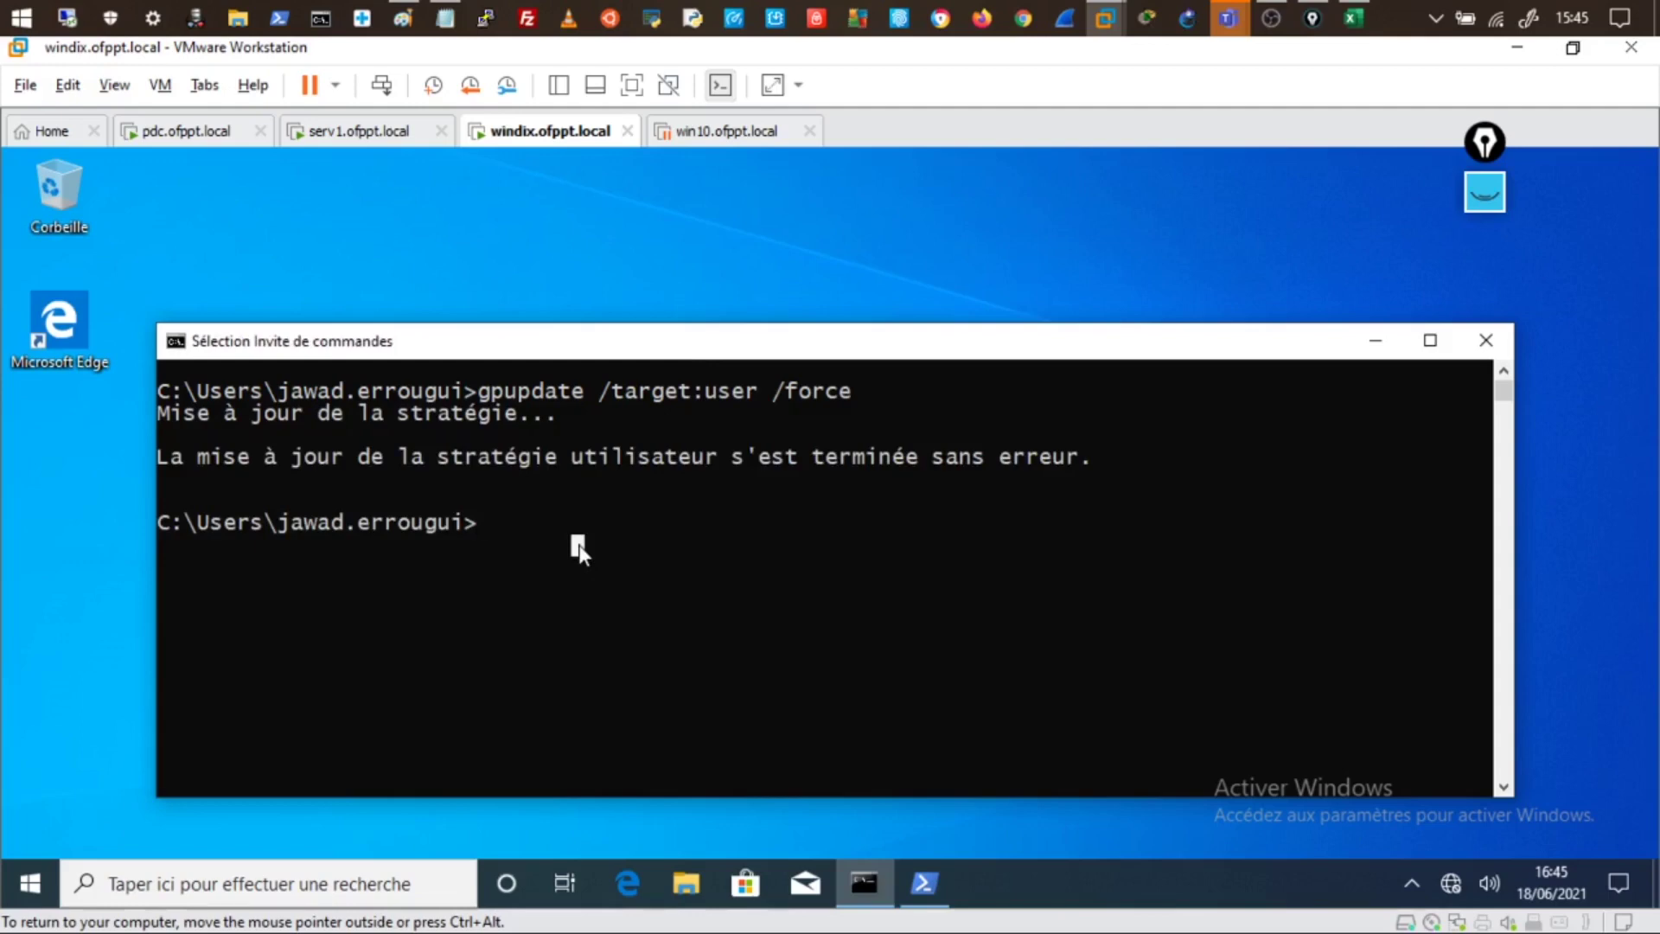
text(lof)
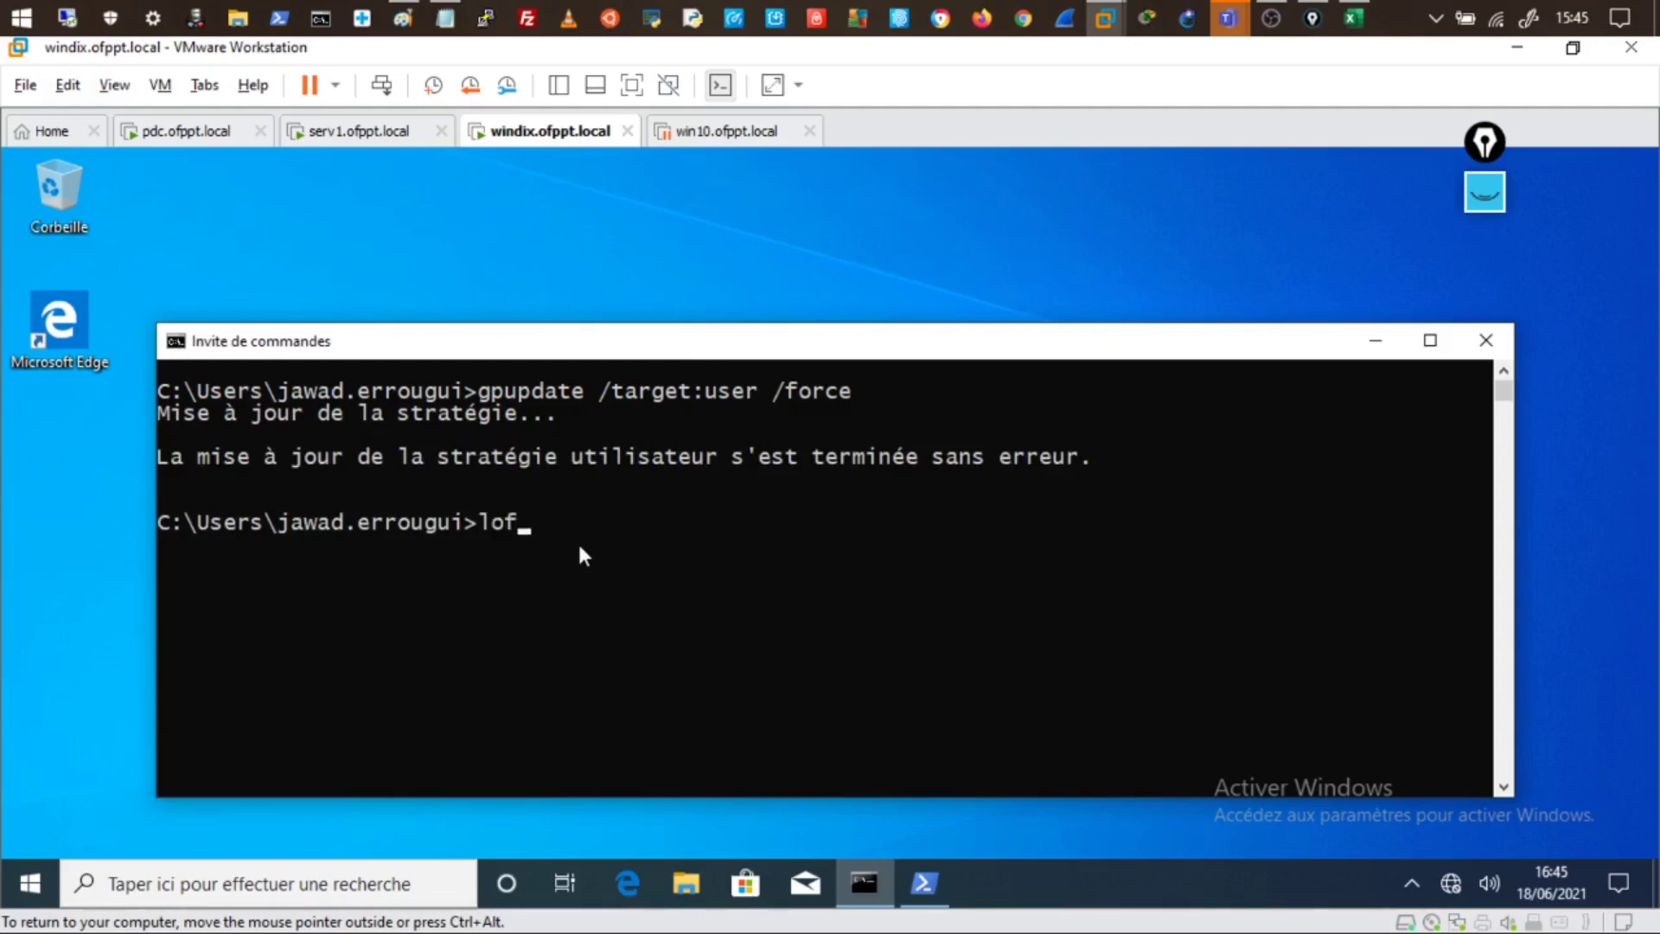
key(BackSpace)
text(goff)
key(Return)
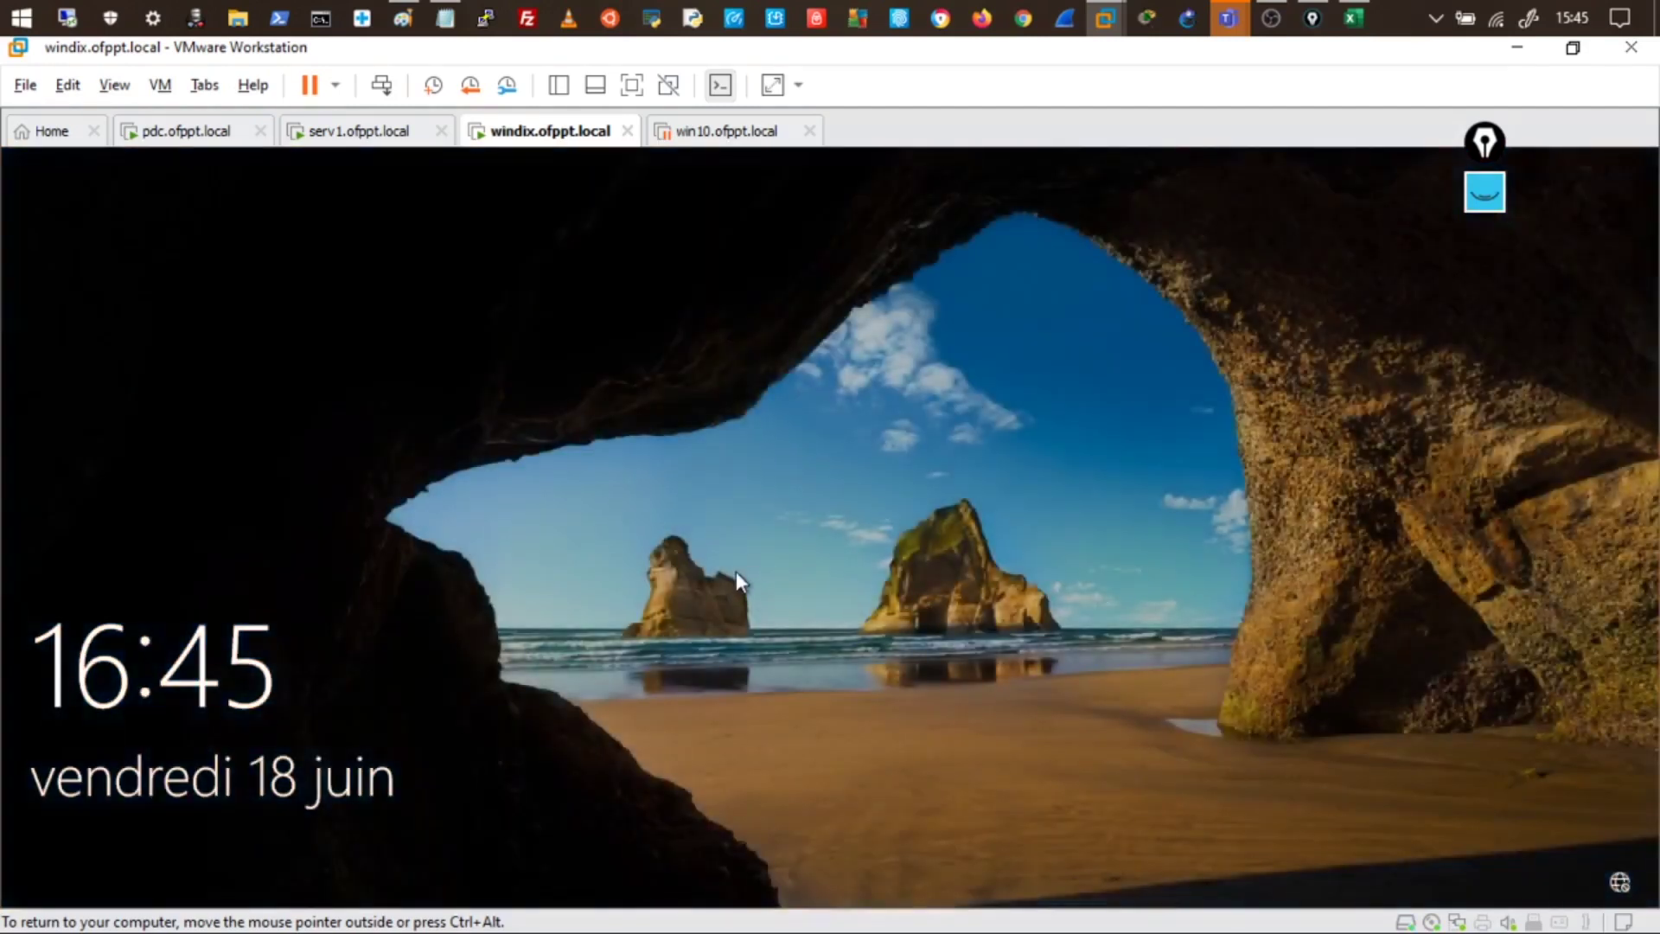
click(736, 572)
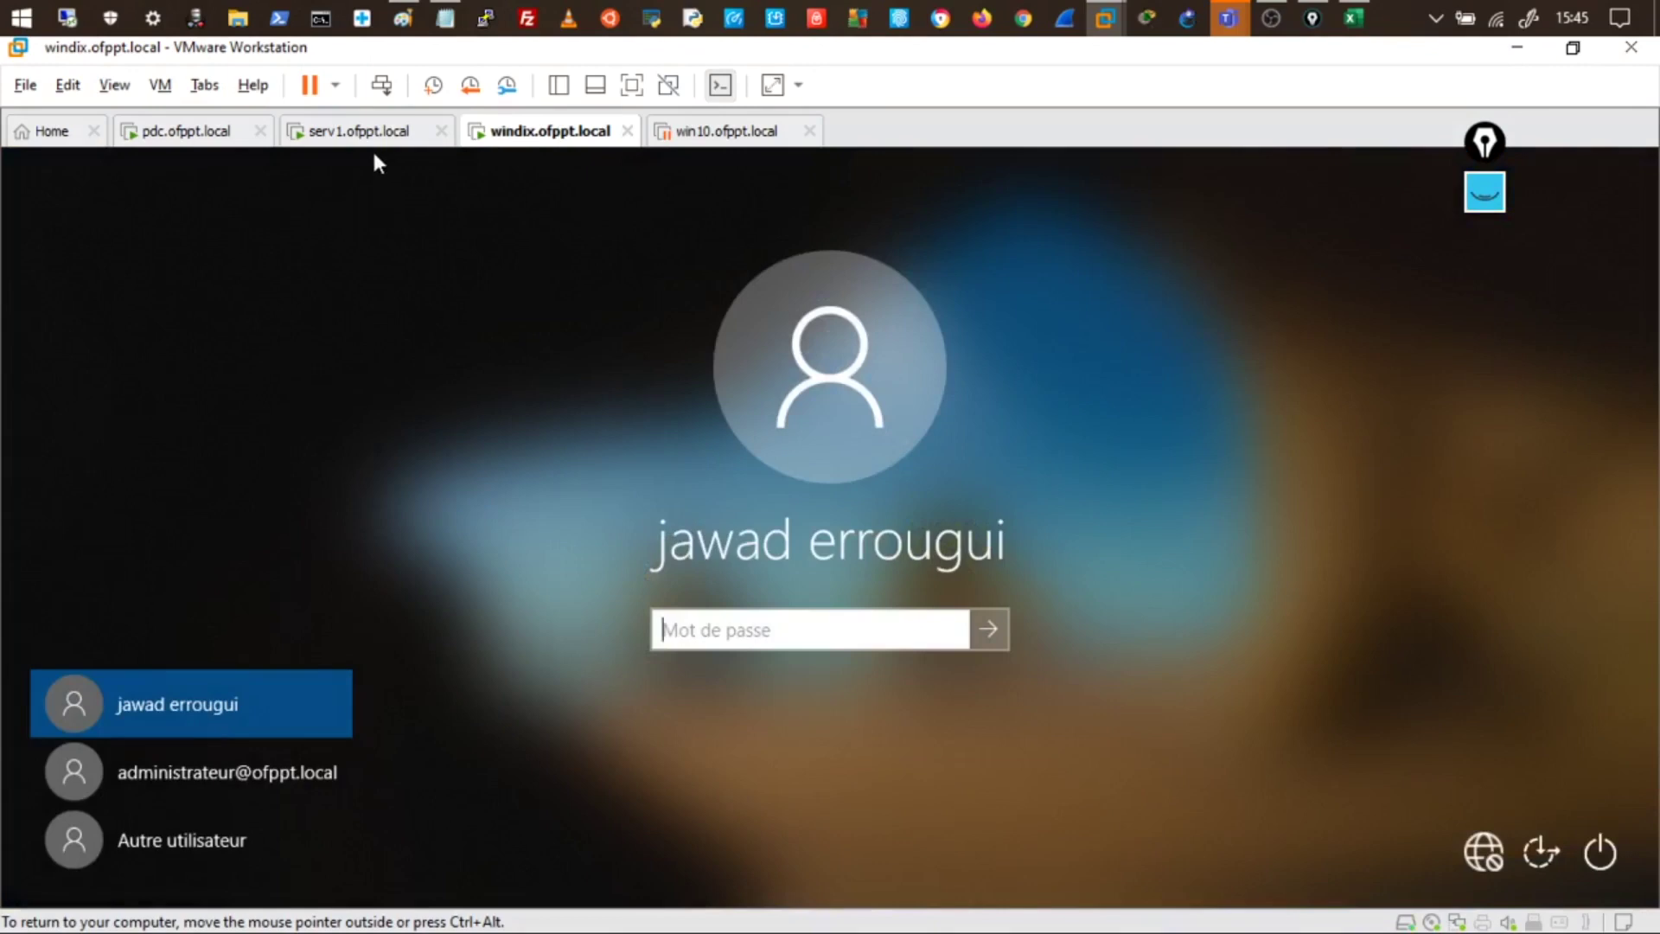
click(121, 131)
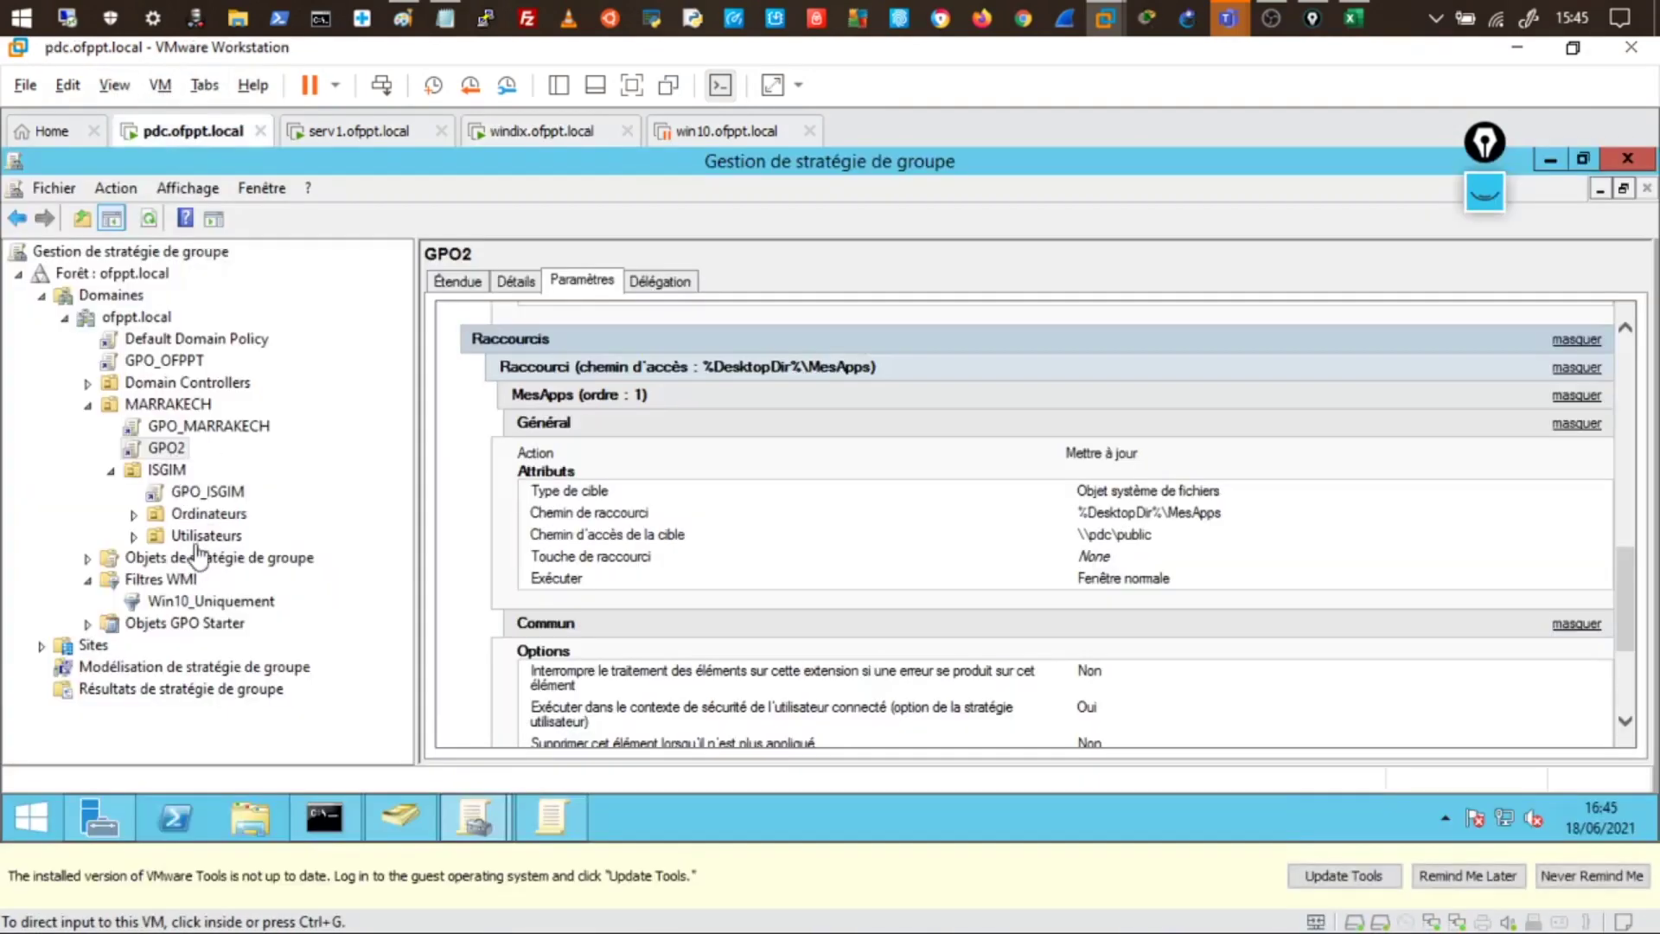
- Show the ISGIM Ordinateurs OU's inherited policies, highlighting GPO2 with its WMI filter, then bring AD Users and Computers forward
click(198, 516)
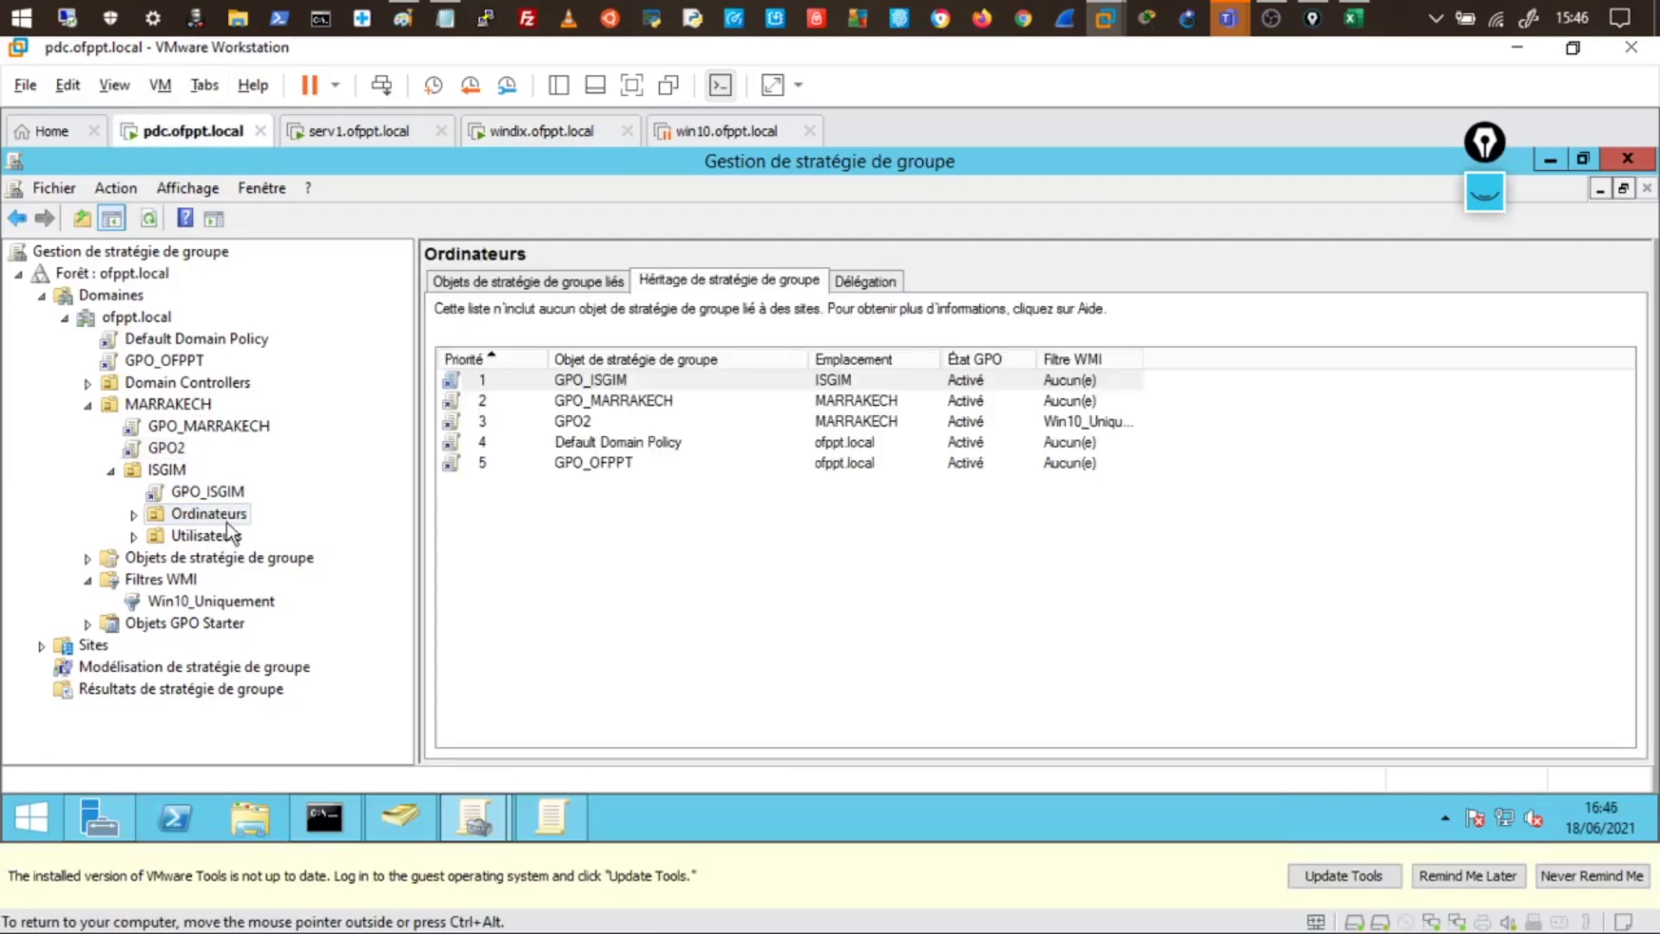
click(577, 425)
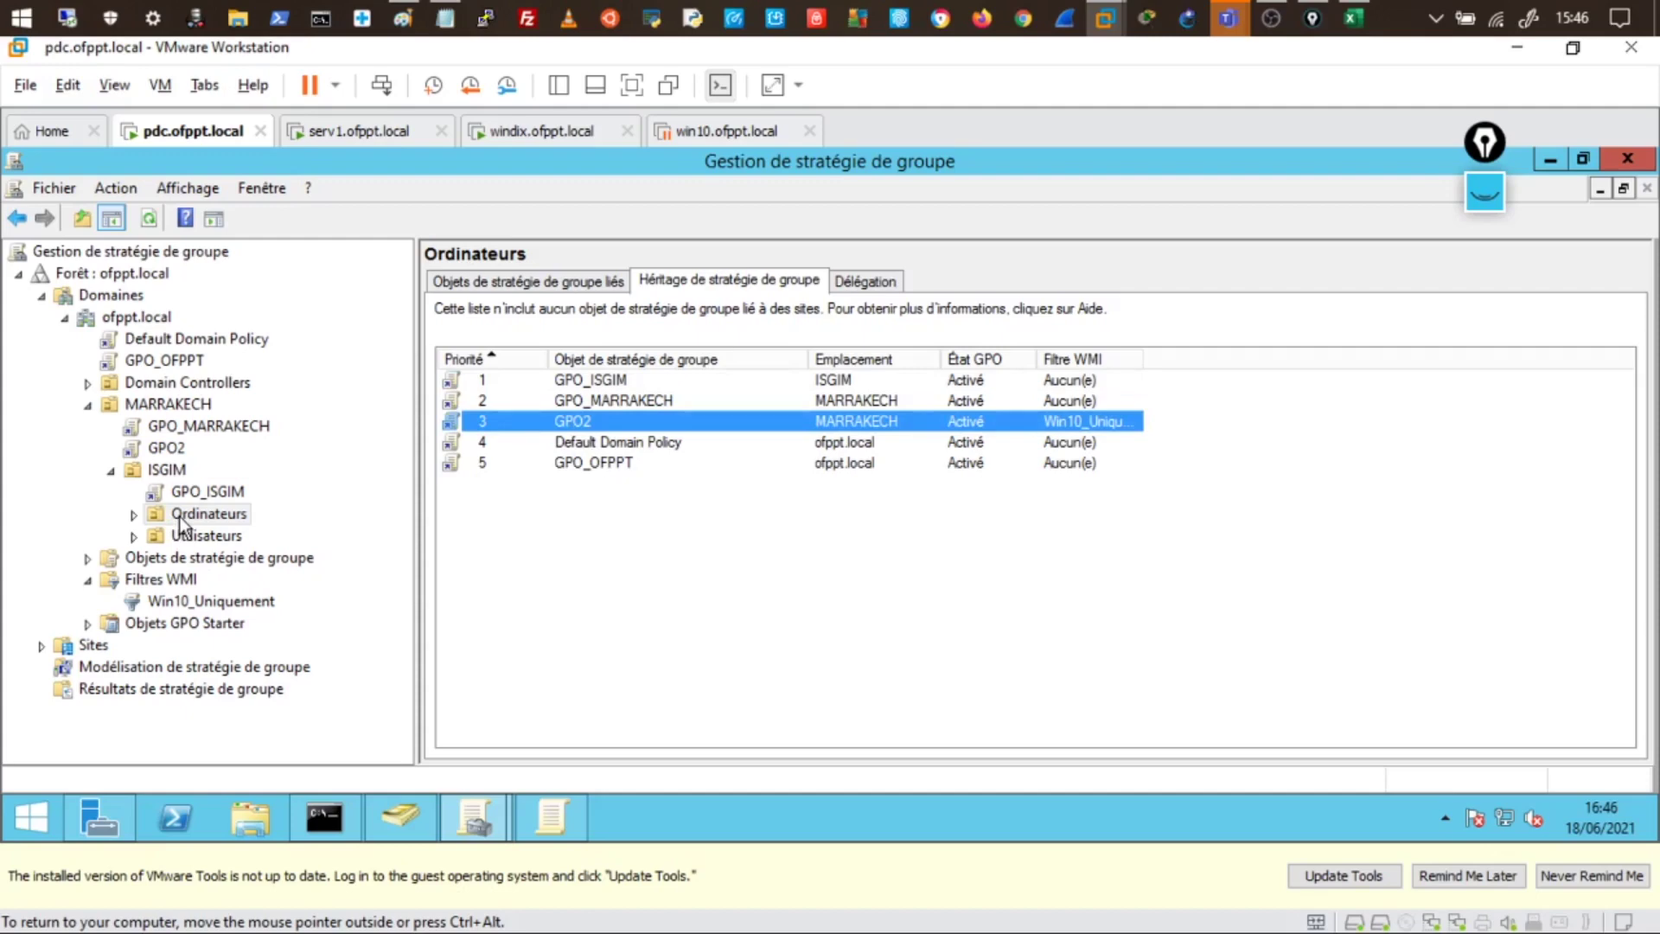
click(408, 811)
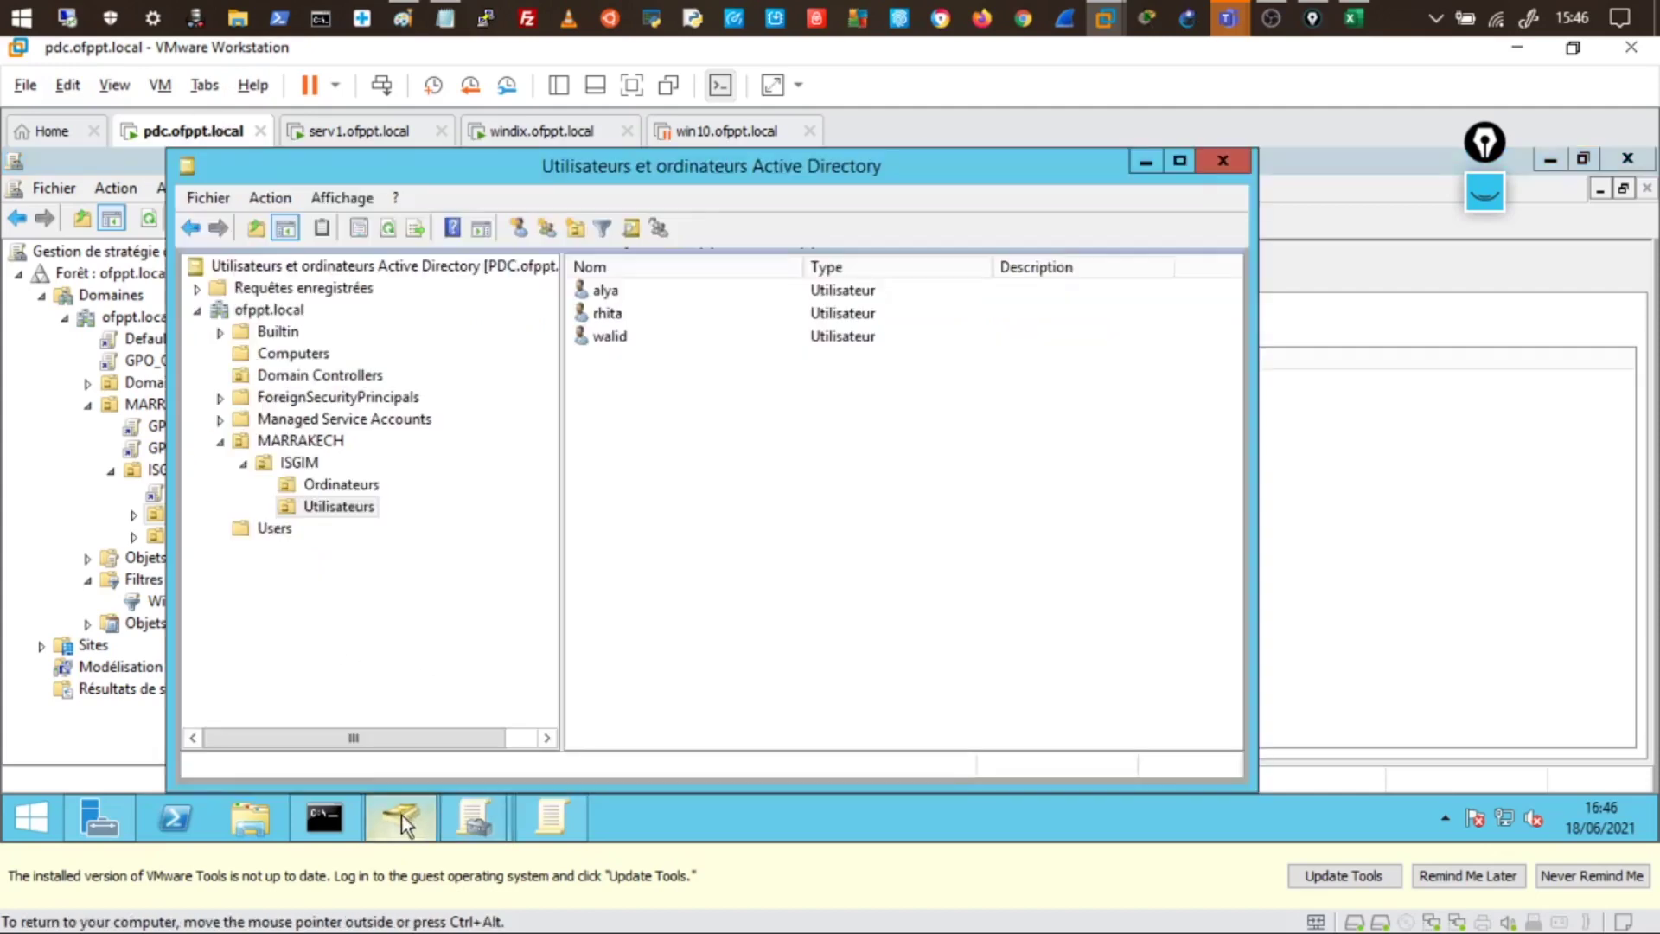
- Move the SERV1 computer account from Computers into ISGIM's Ordinateurs OU
click(333, 485)
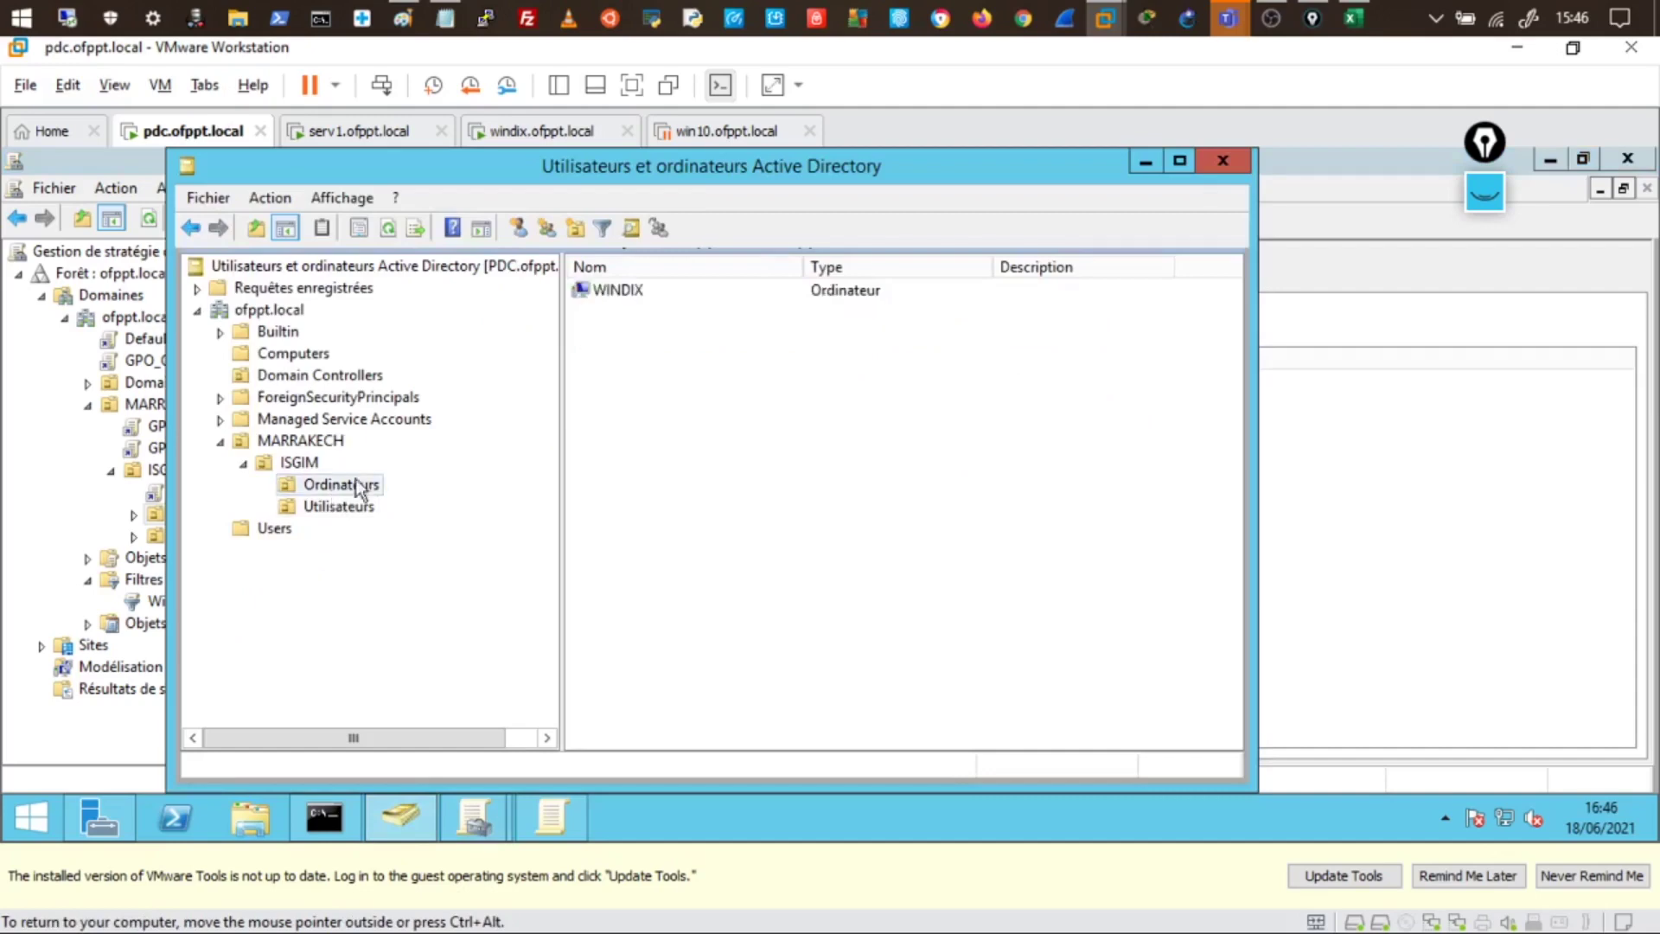
click(628, 298)
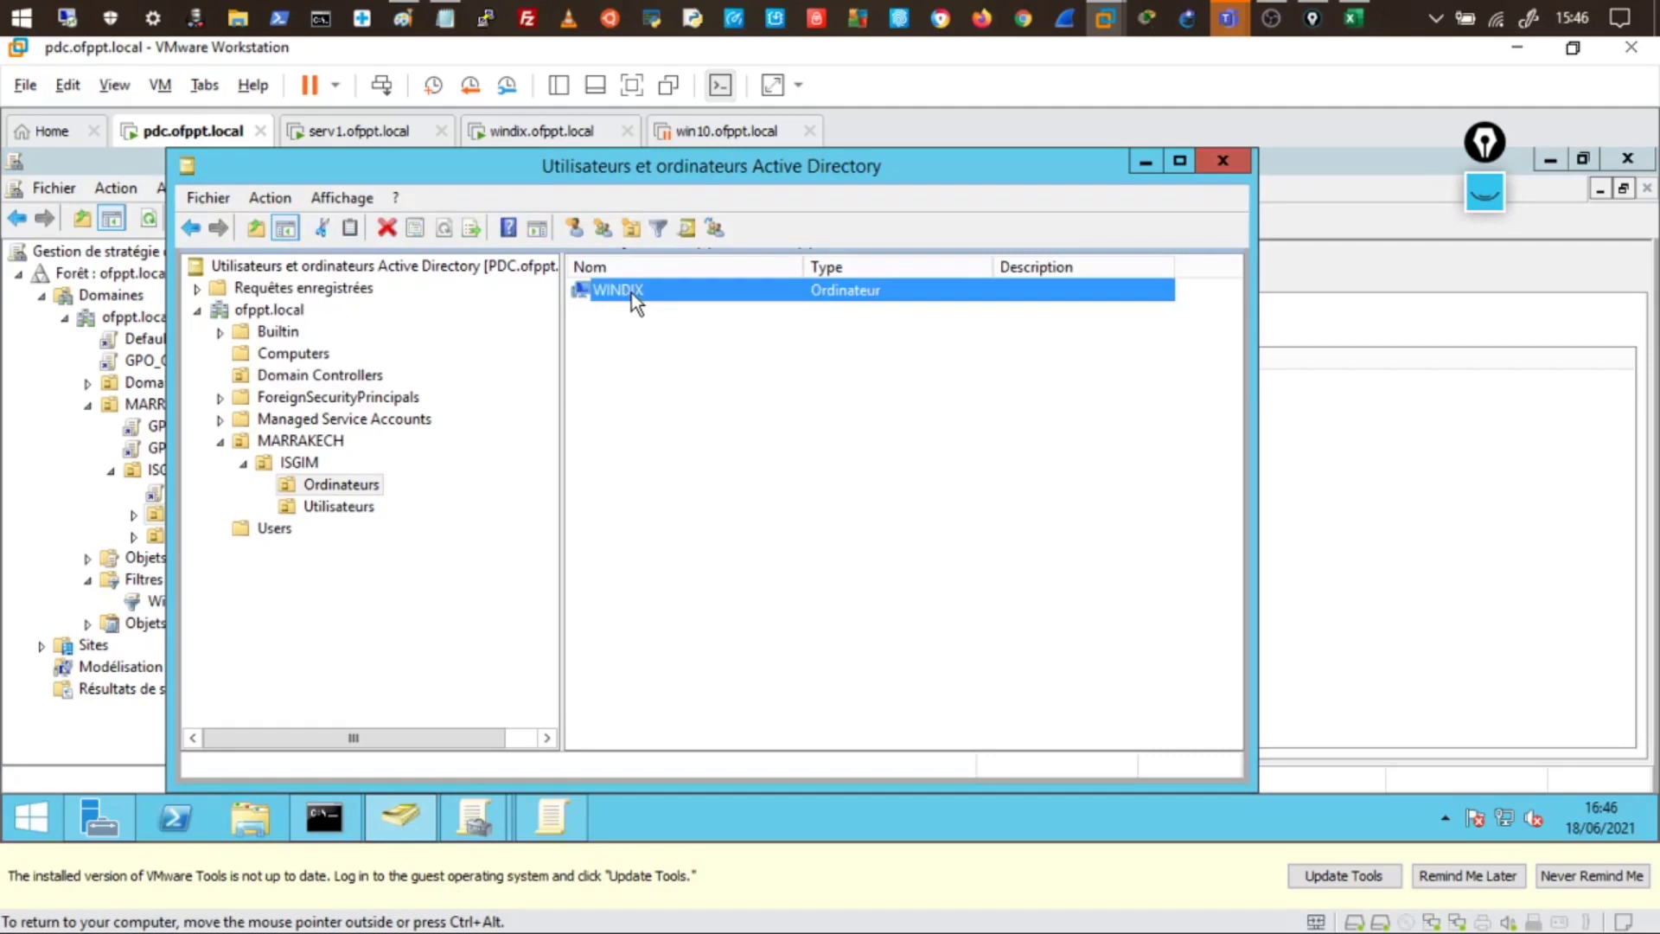
click(277, 356)
drag(604, 292, 372, 486)
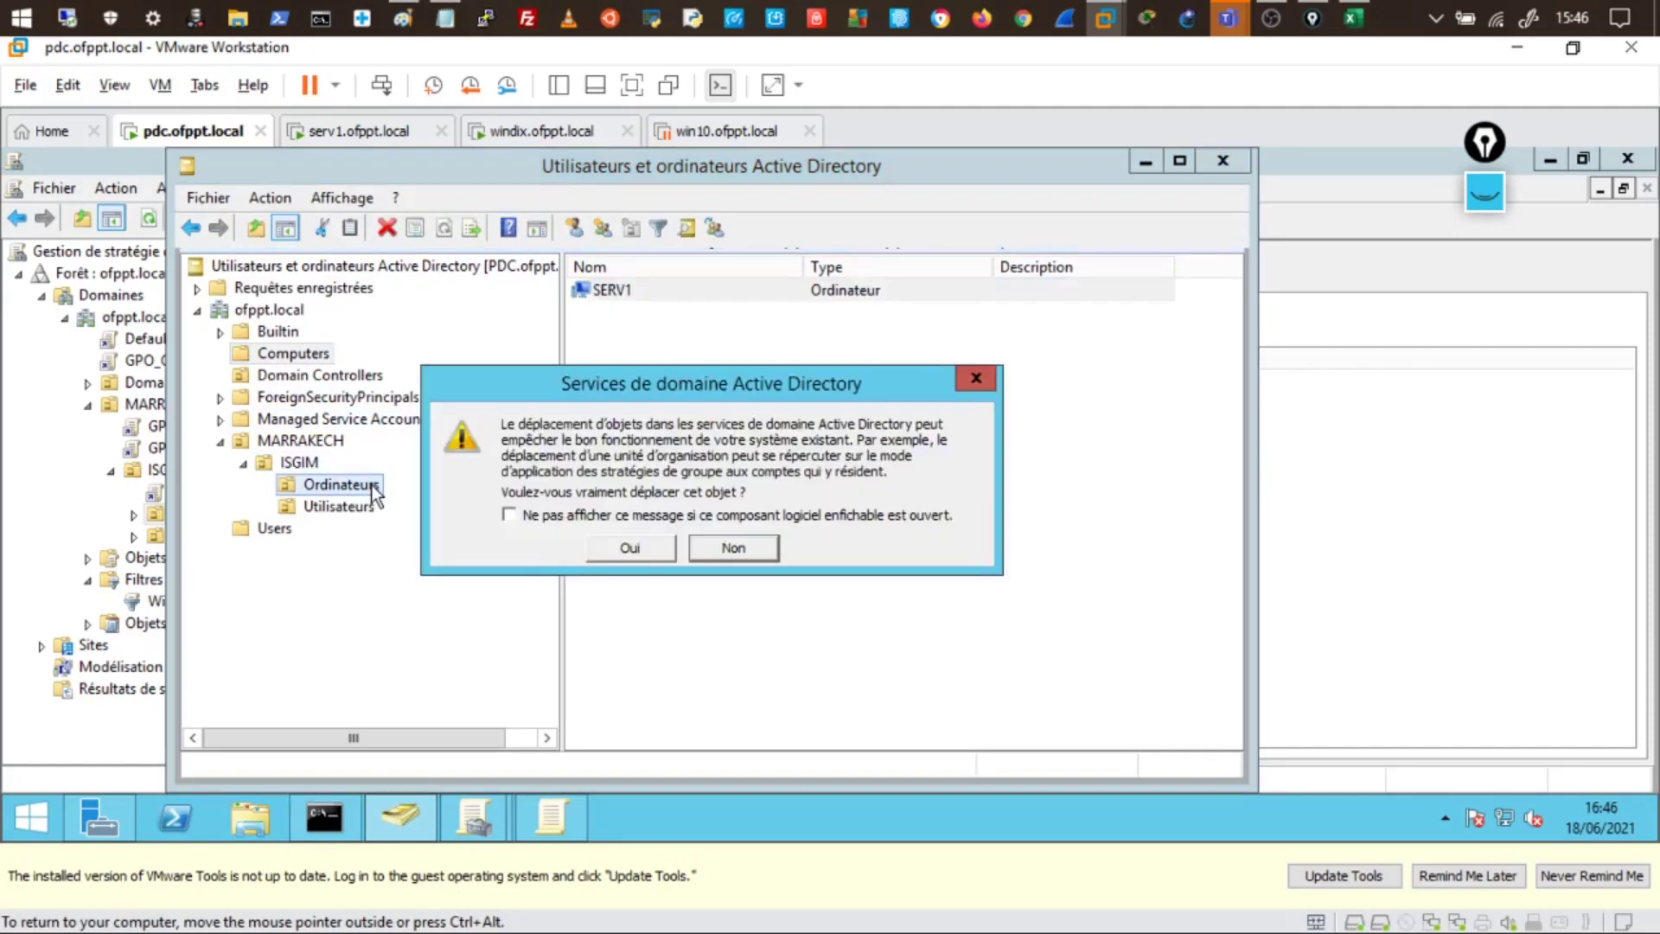
click(644, 546)
- Confirm WINDIX and SERV1 both sit in Ordinateurs, then return to Group Policy Management
click(357, 488)
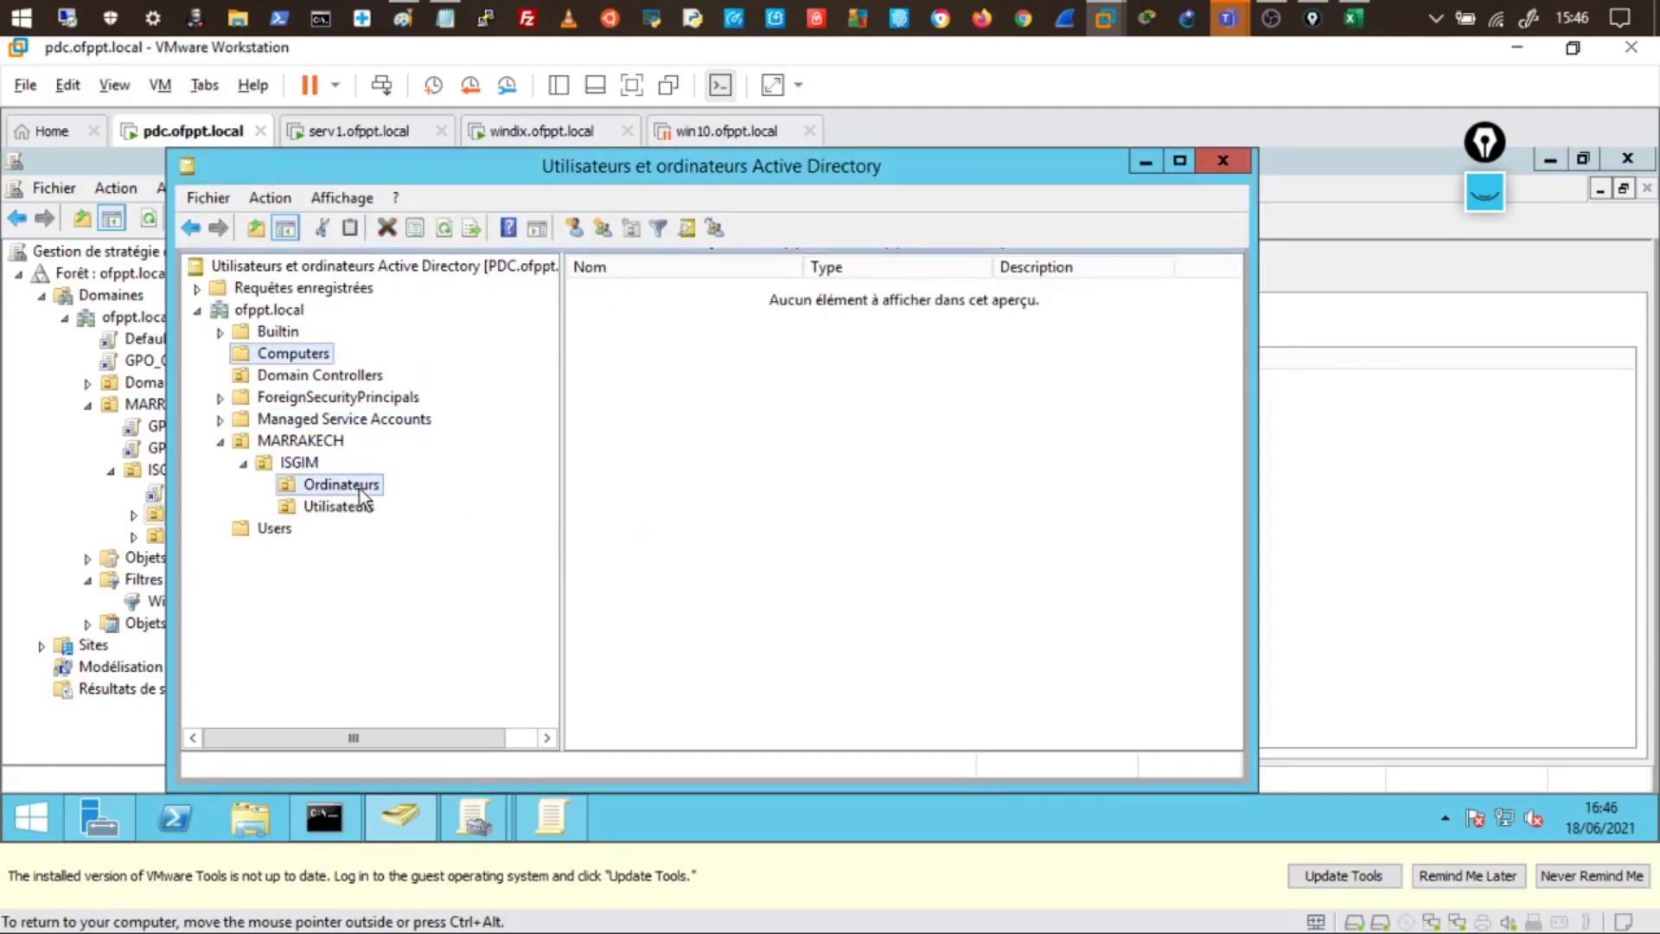
click(621, 293)
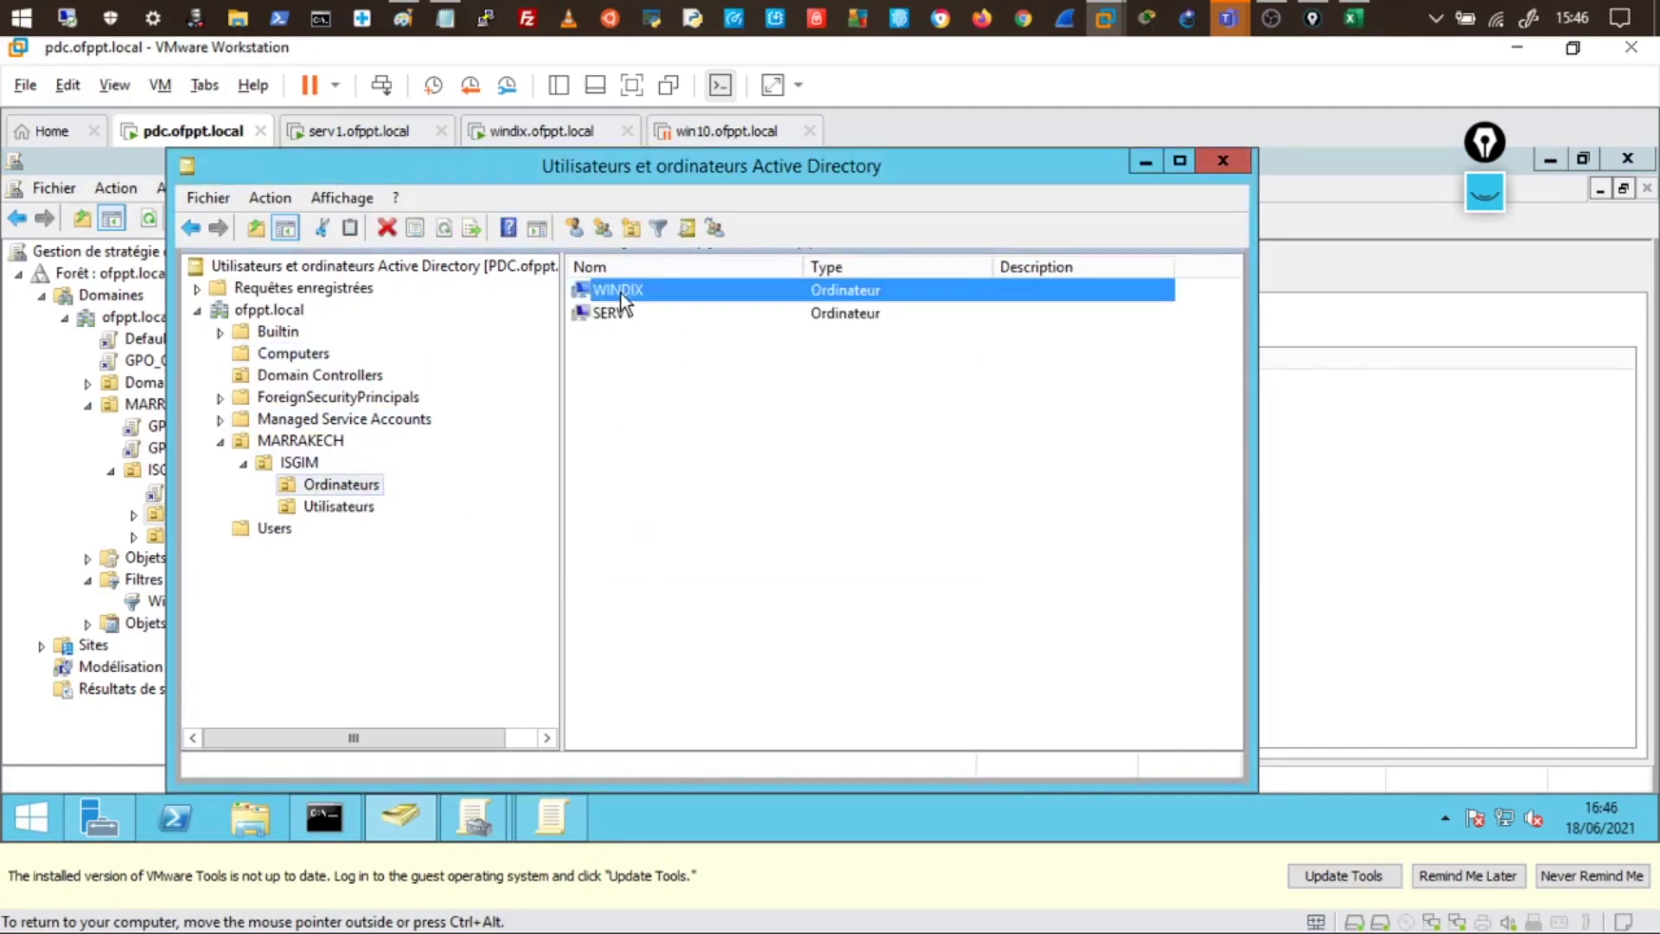
click(621, 319)
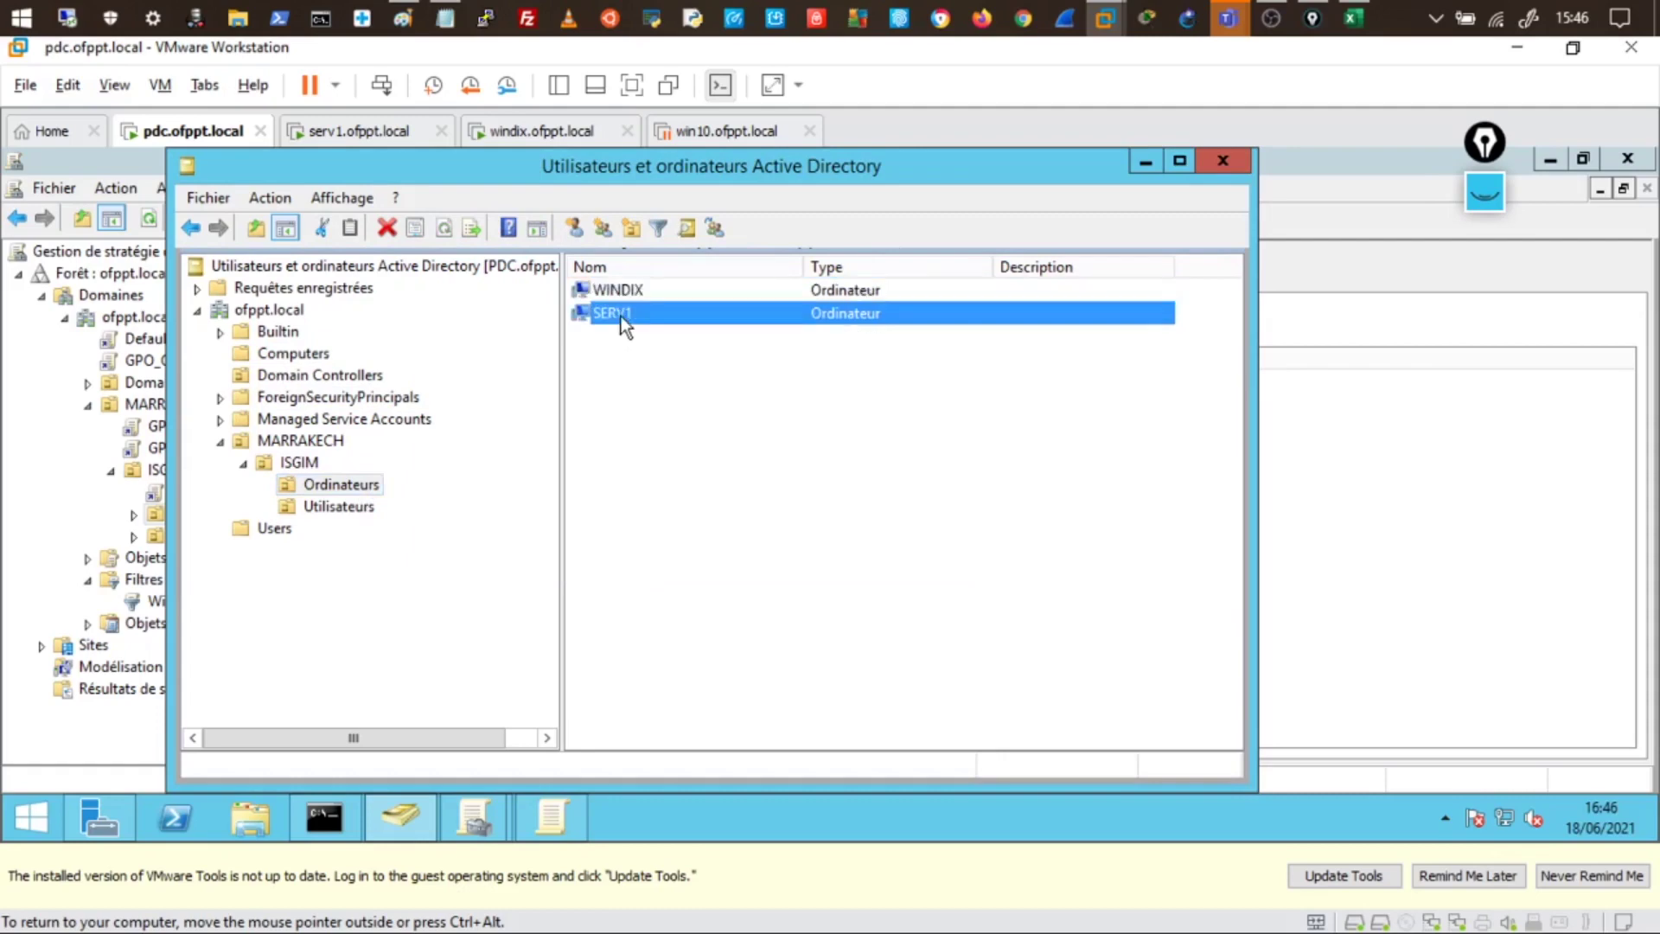
click(631, 289)
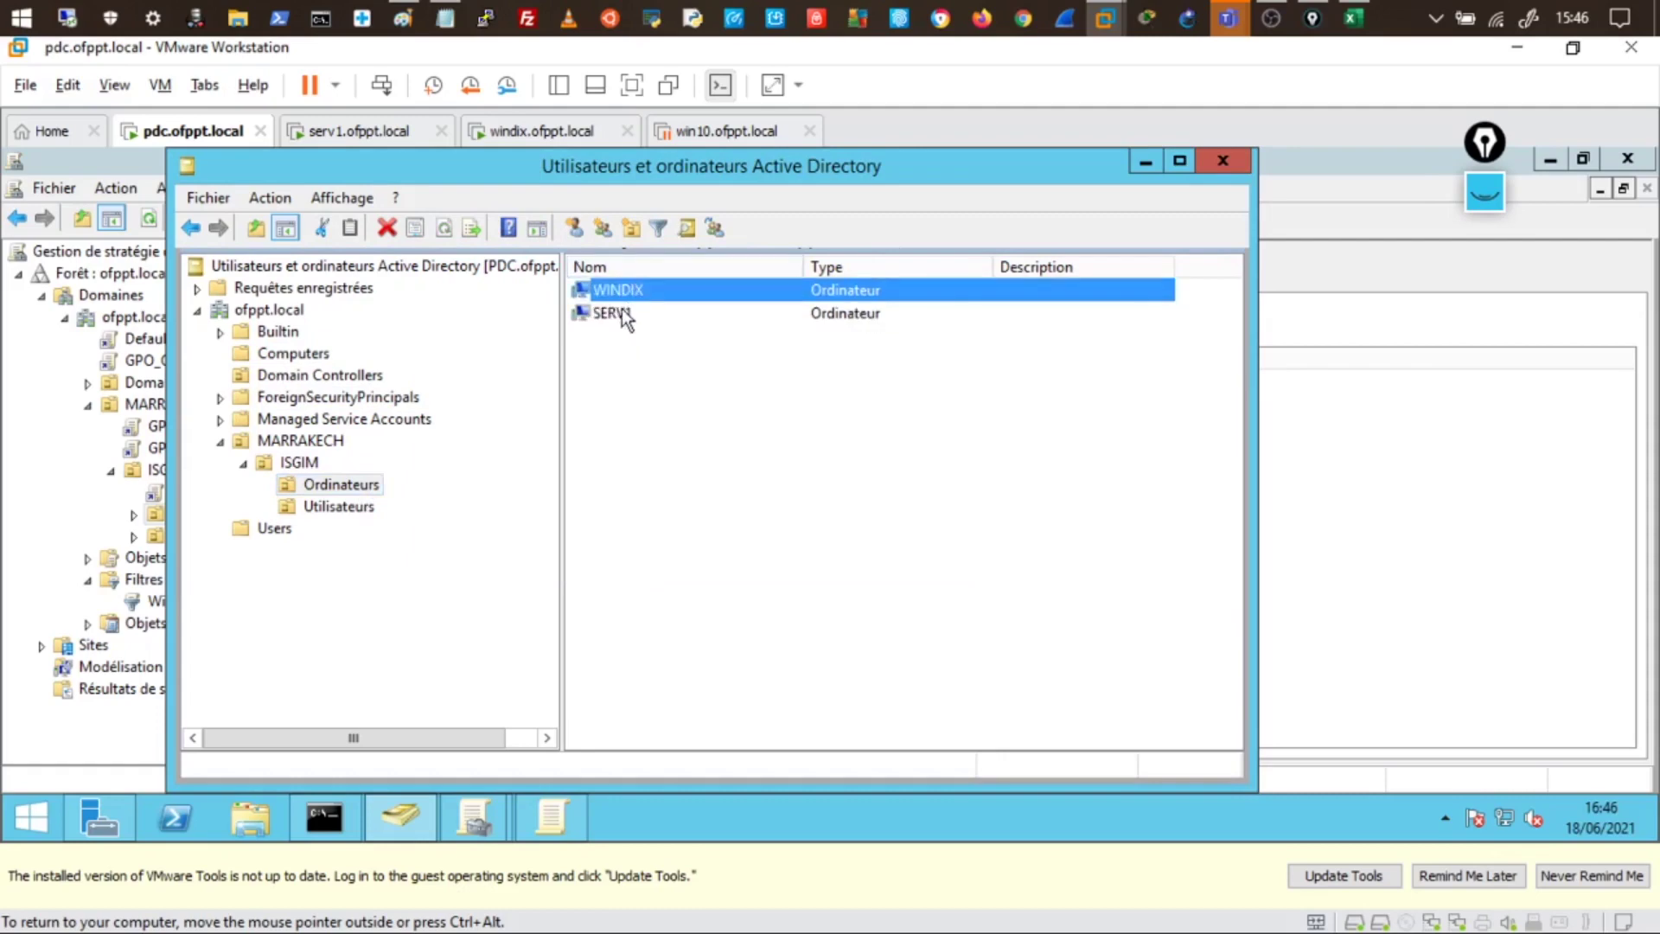
click(622, 315)
click(624, 290)
click(619, 316)
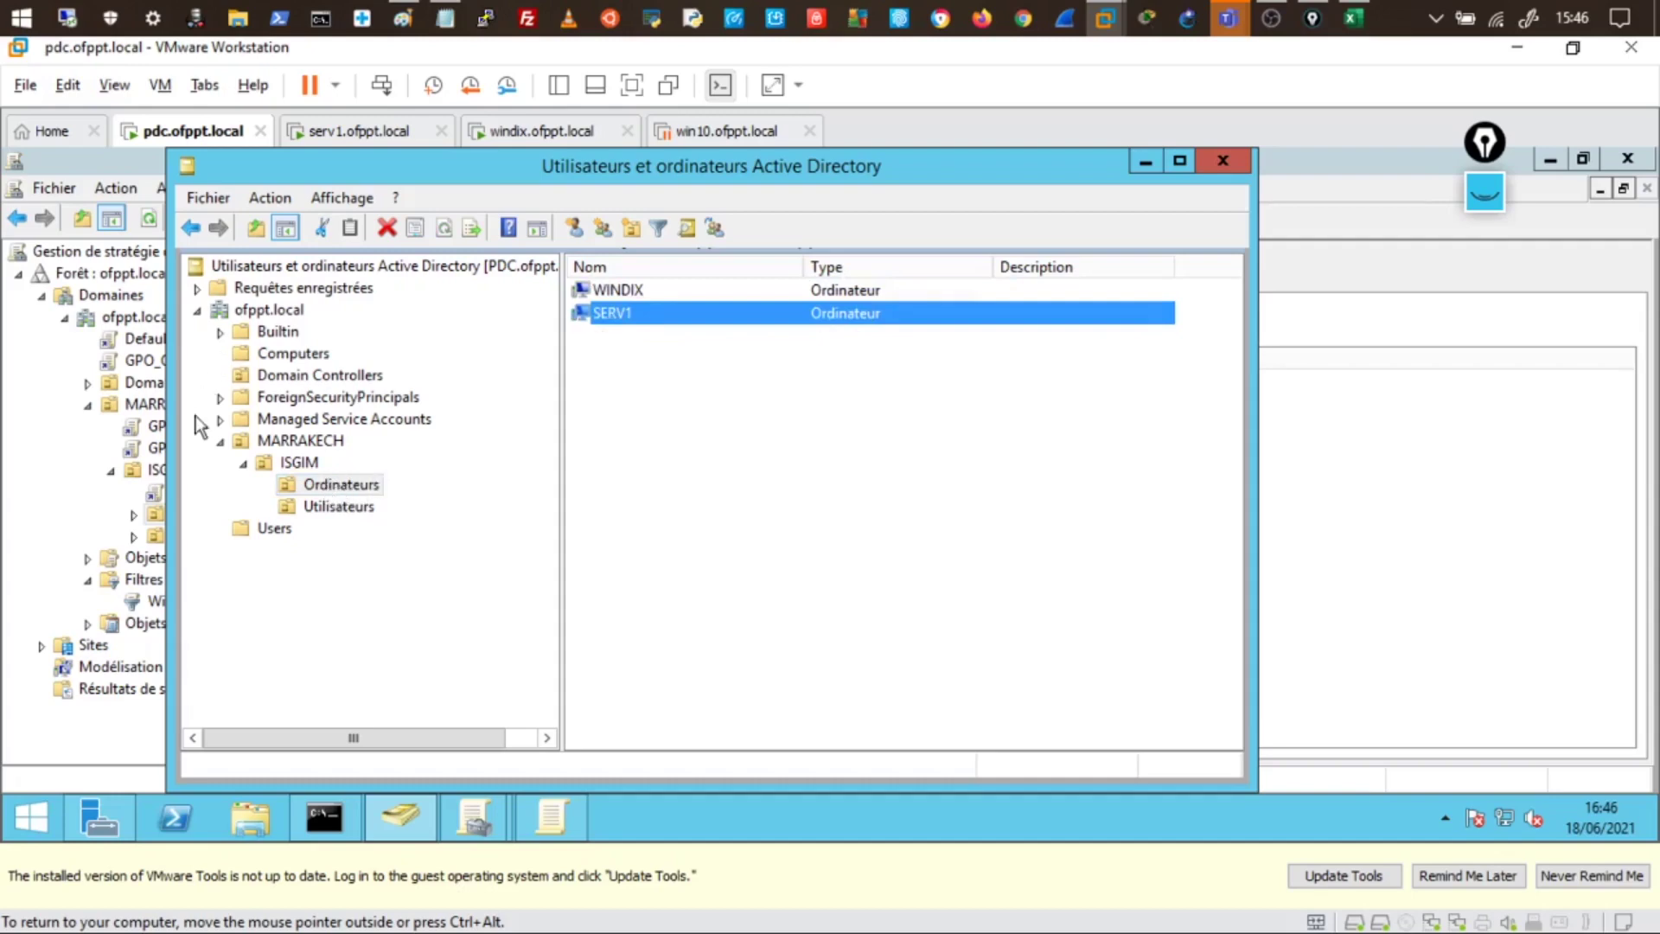
click(79, 457)
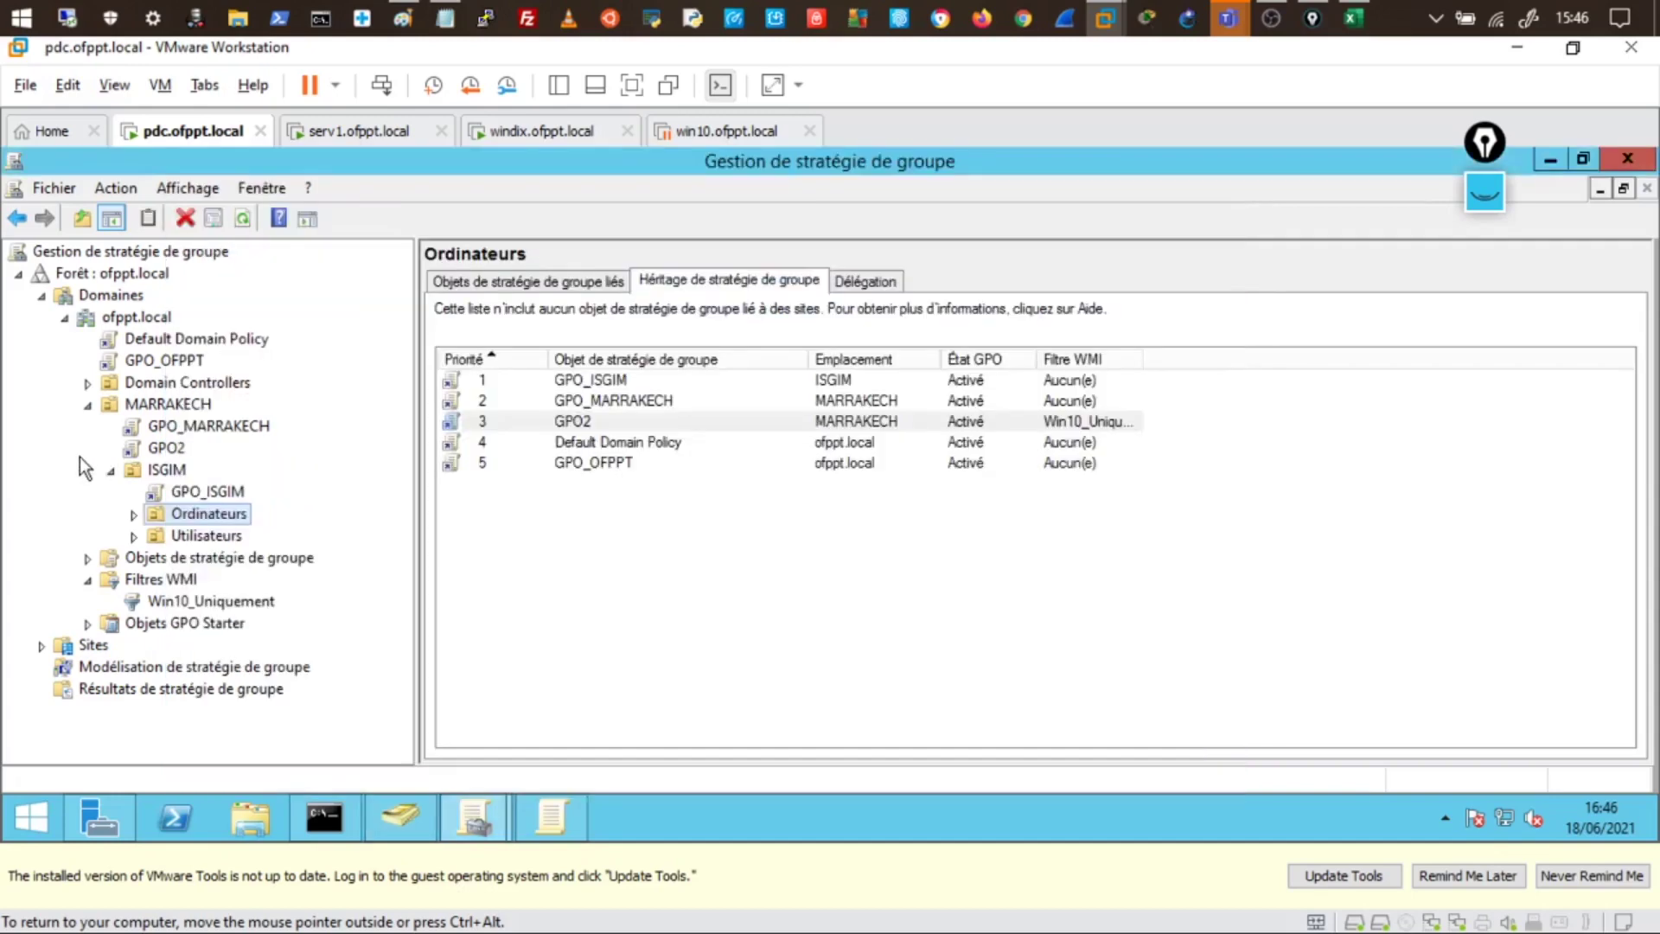
- Minimize the GPO2 editor and request a forced Group Policy update on ISGIM's Ordinateurs OU
click(218, 517)
key(Escape)
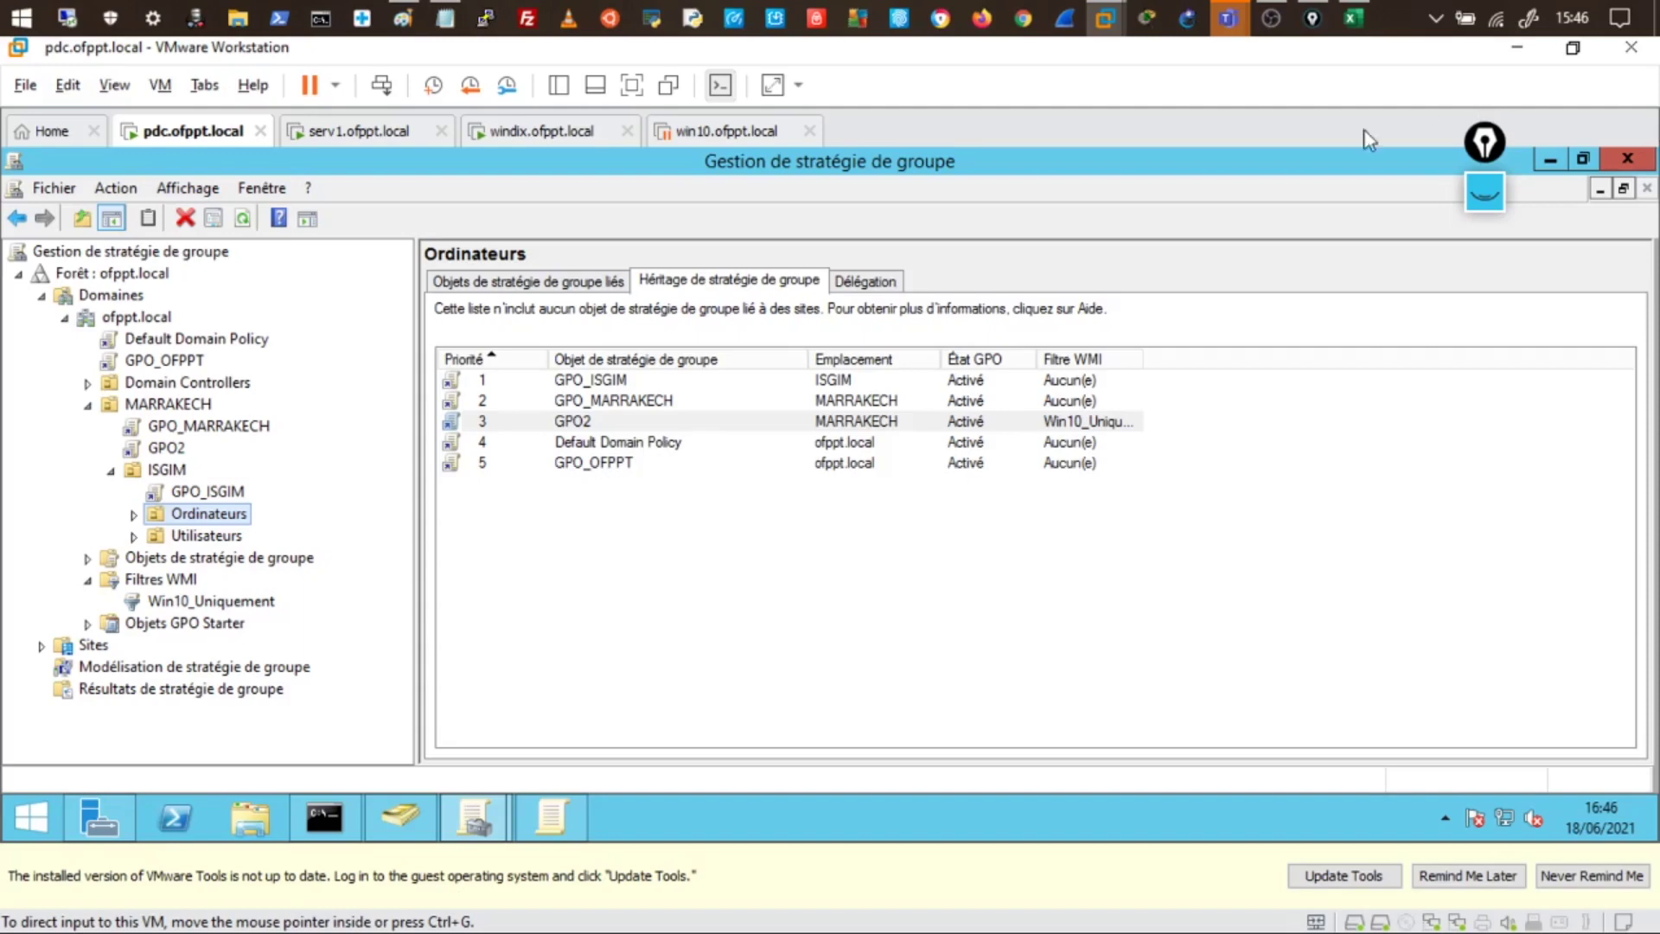
right_click(205, 516)
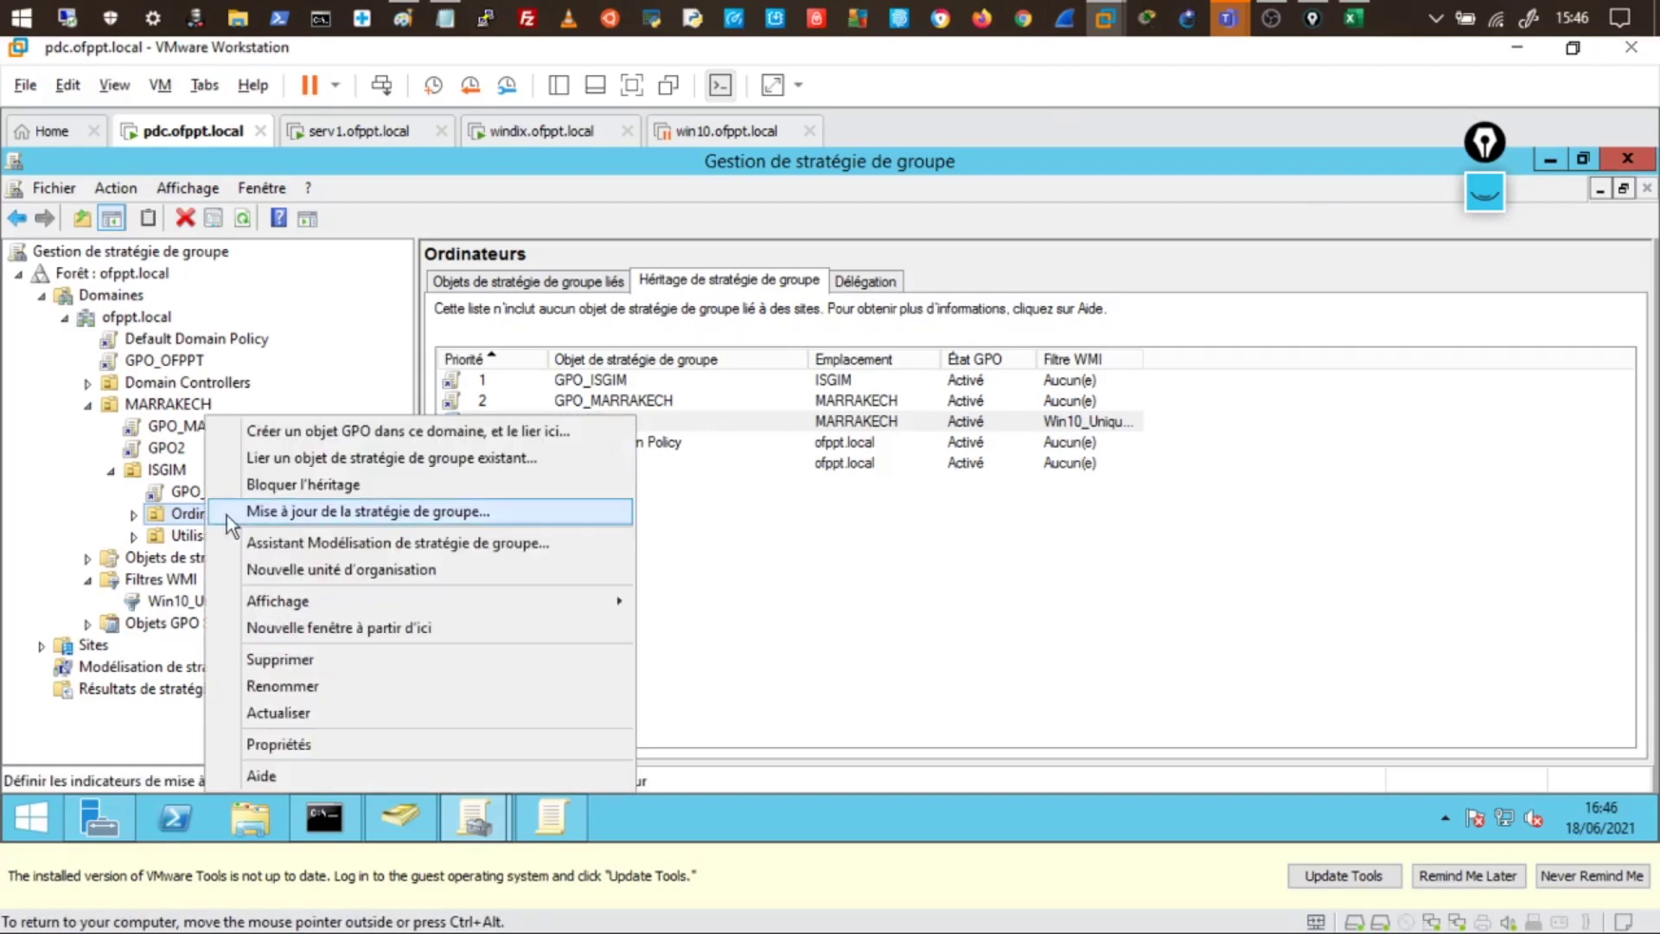
right_click(174, 517)
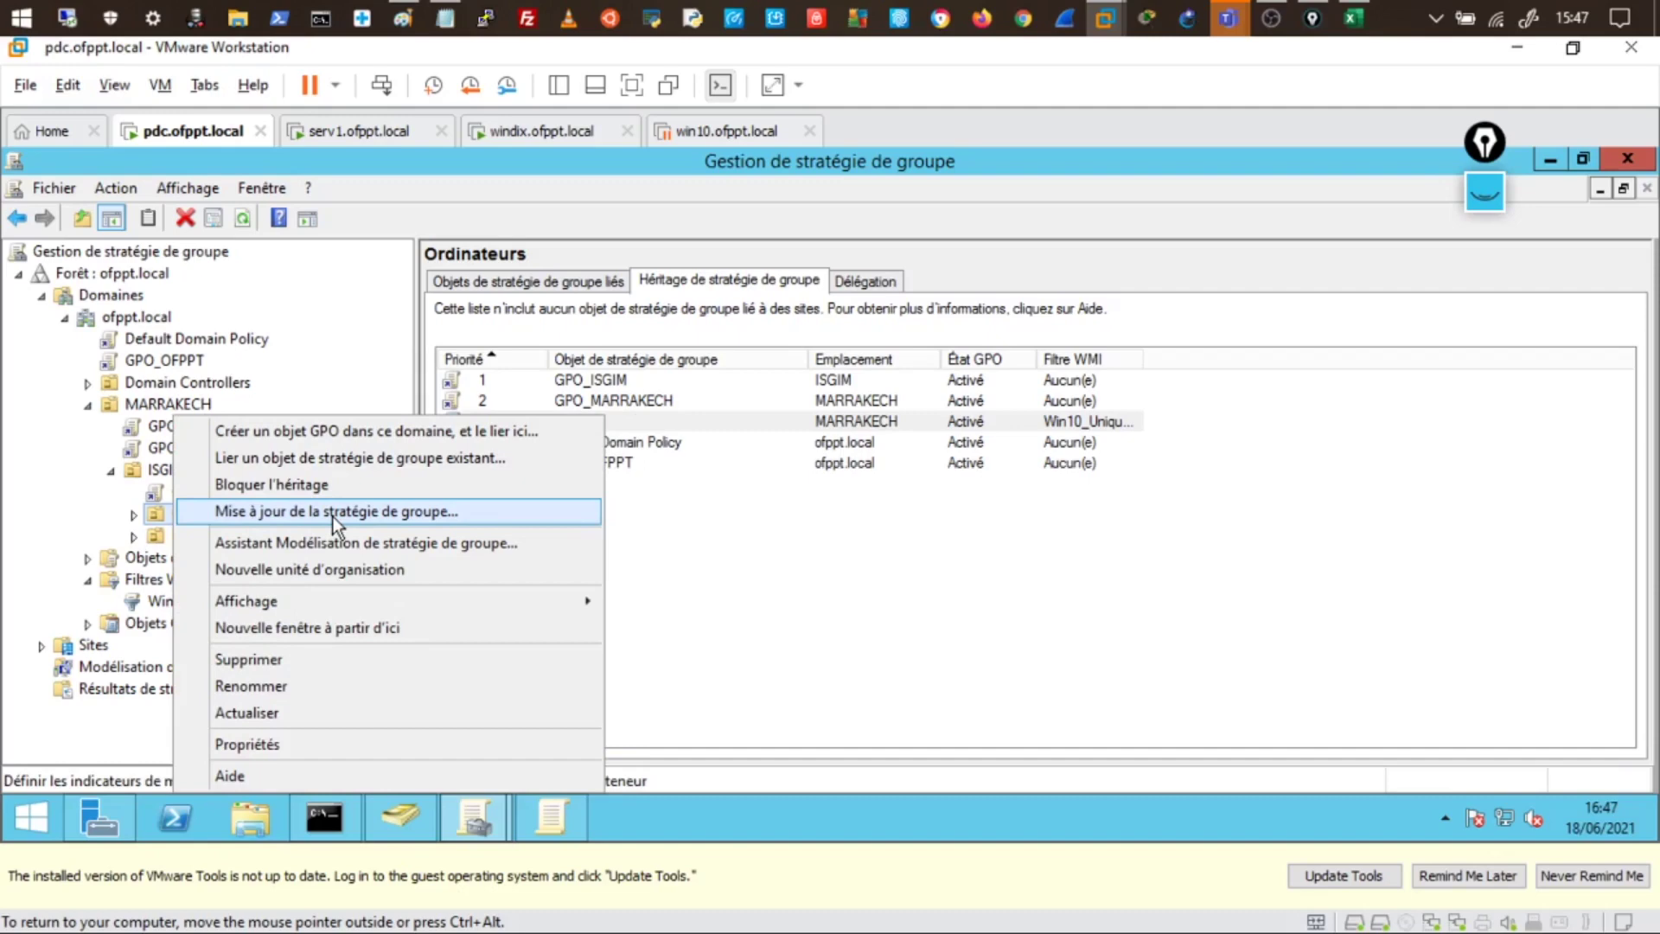
click(554, 819)
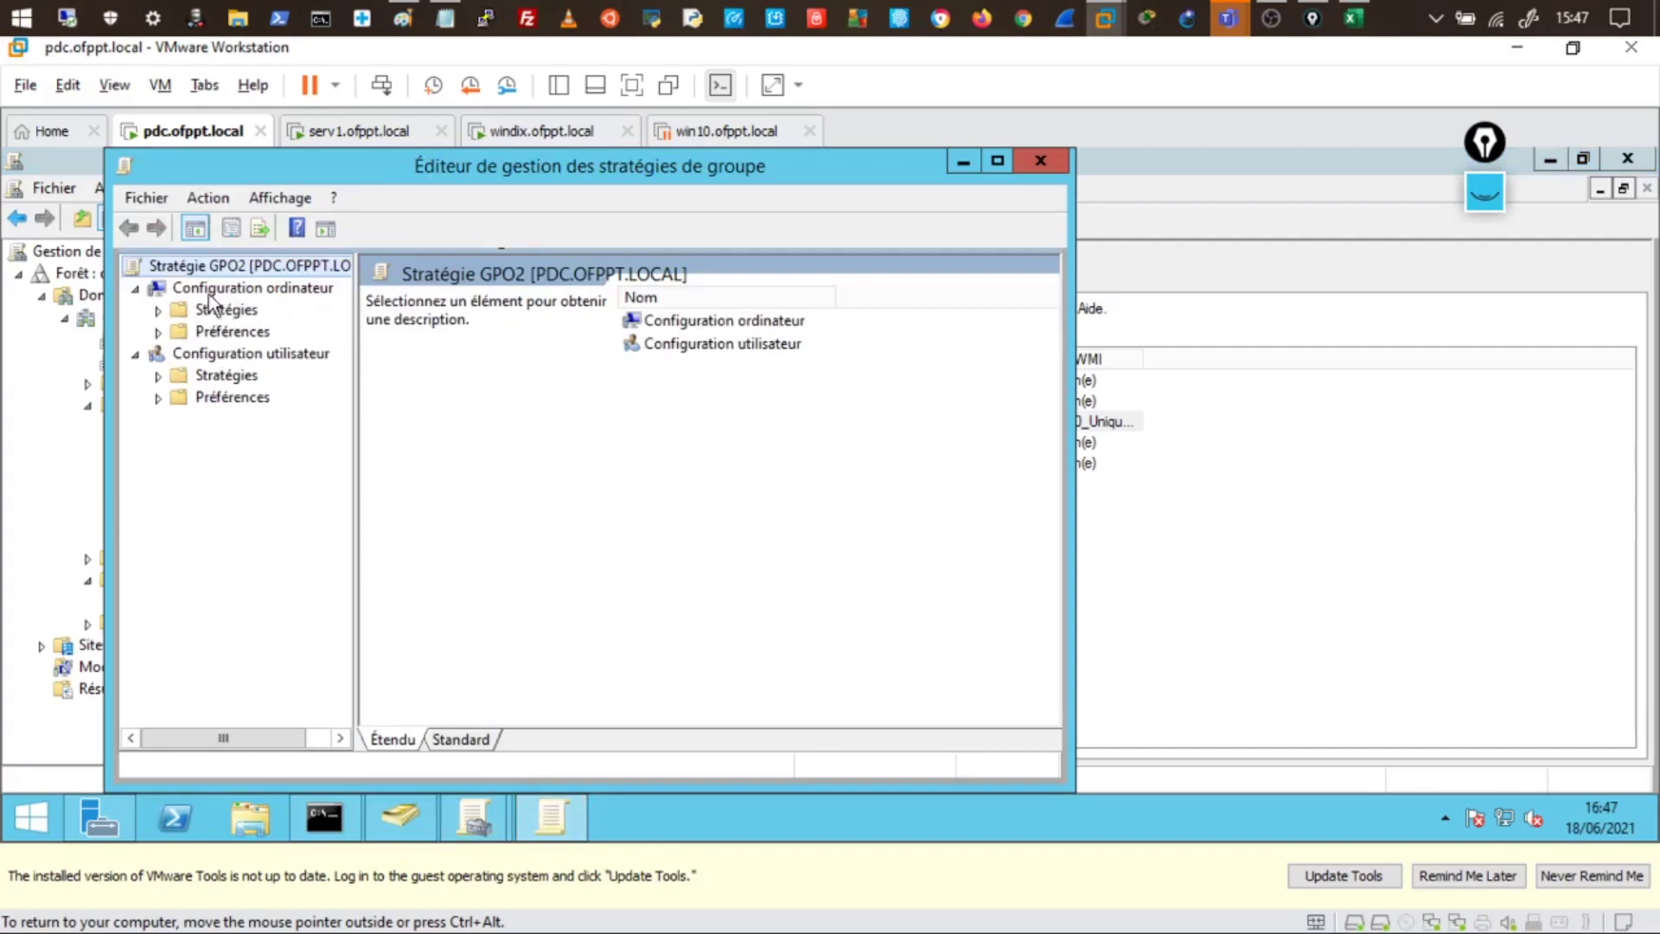
click(954, 163)
right_click(201, 512)
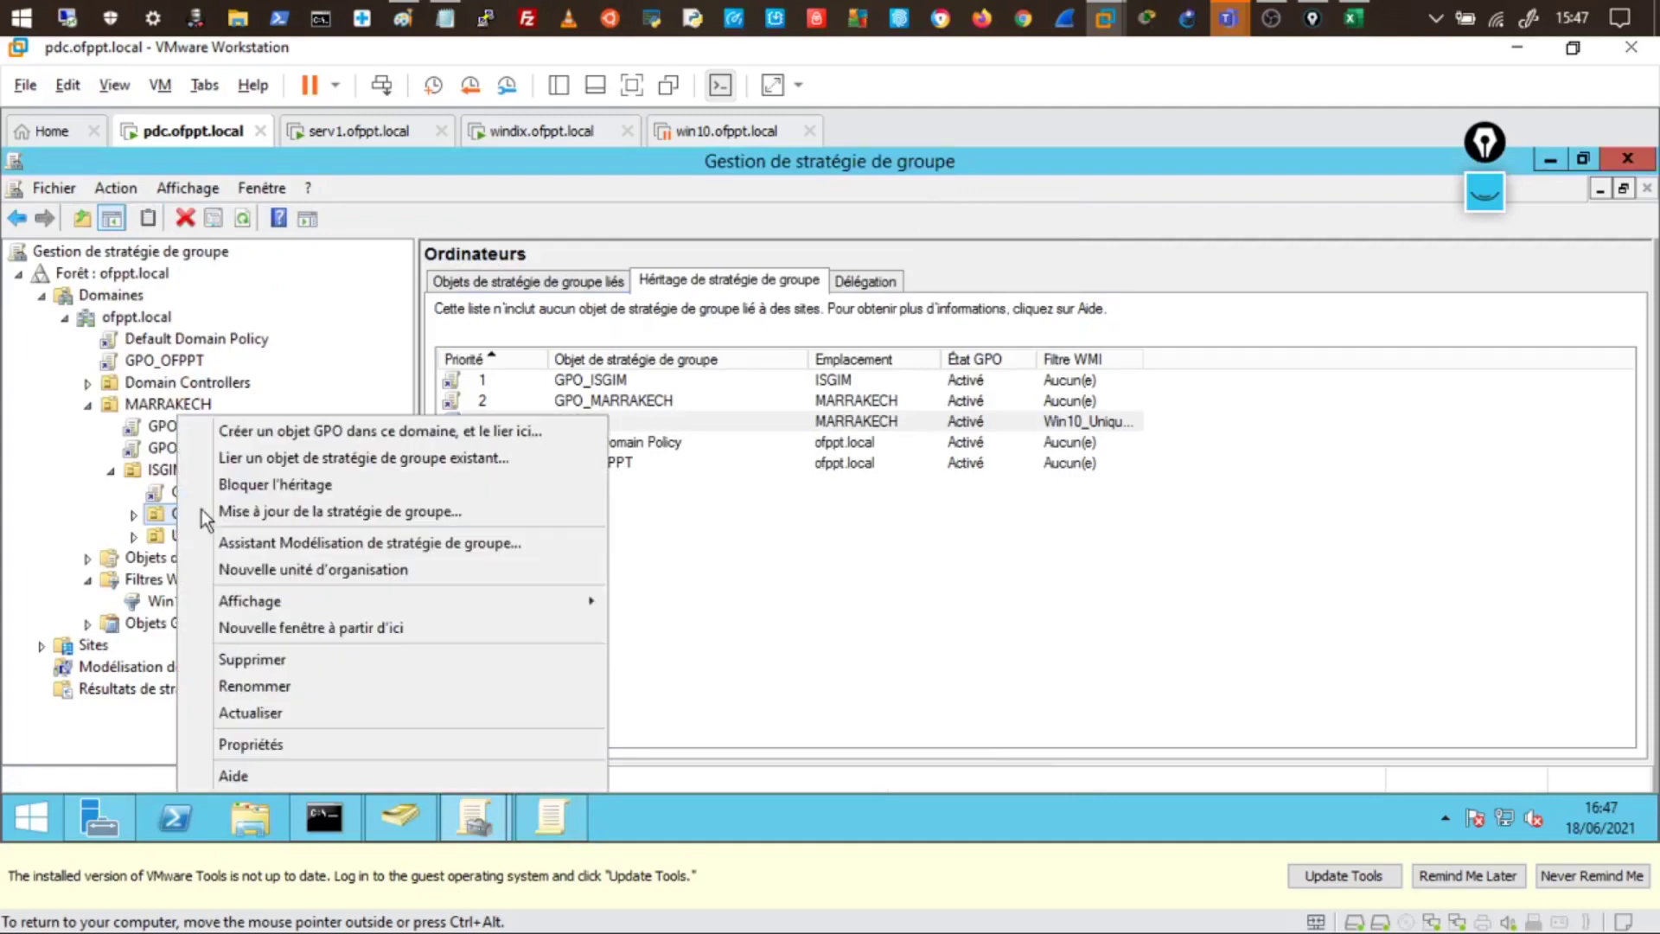
click(247, 511)
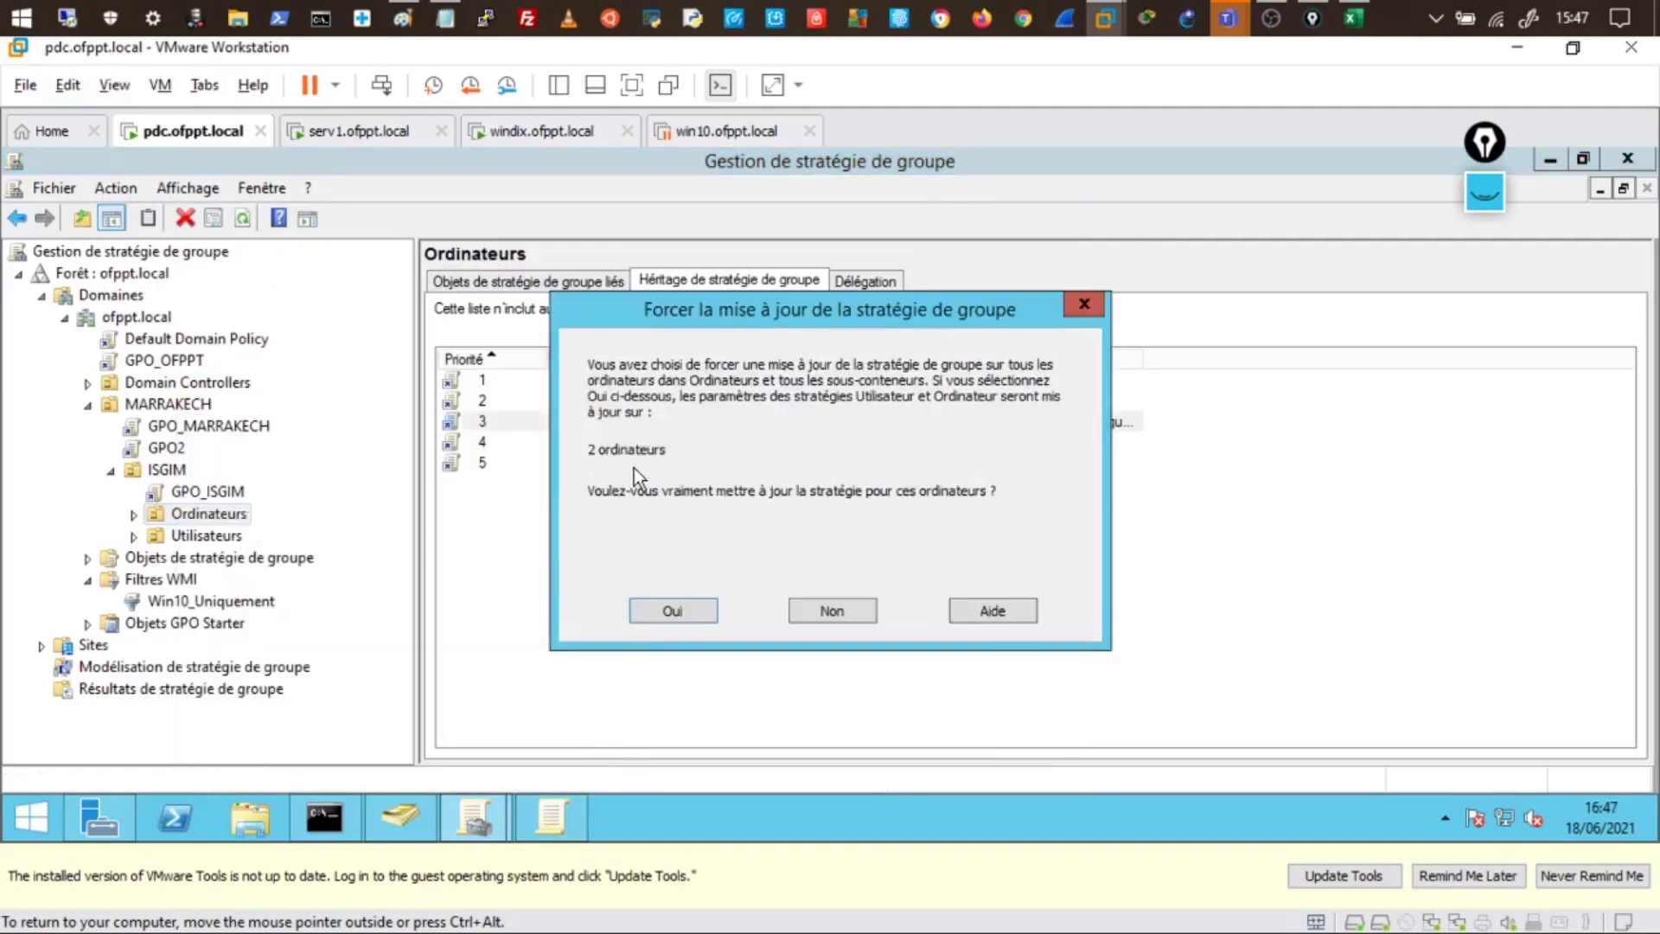
- Confirm the forced update, review the serv1 and windix results, and close the results window
click(687, 619)
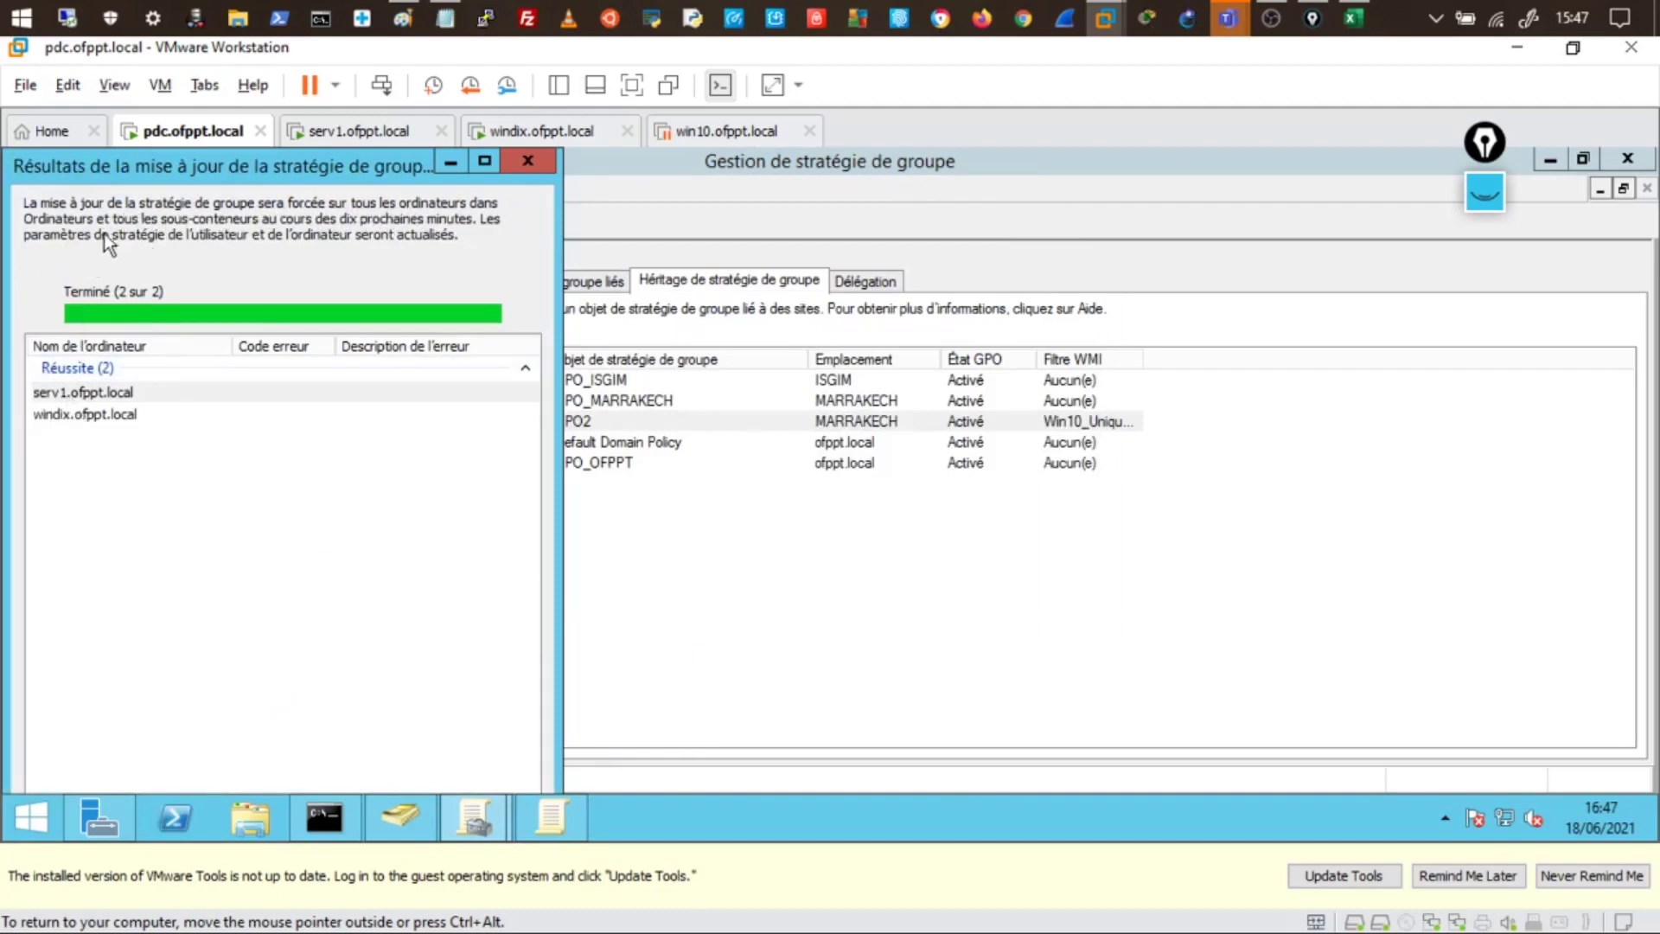
click(90, 391)
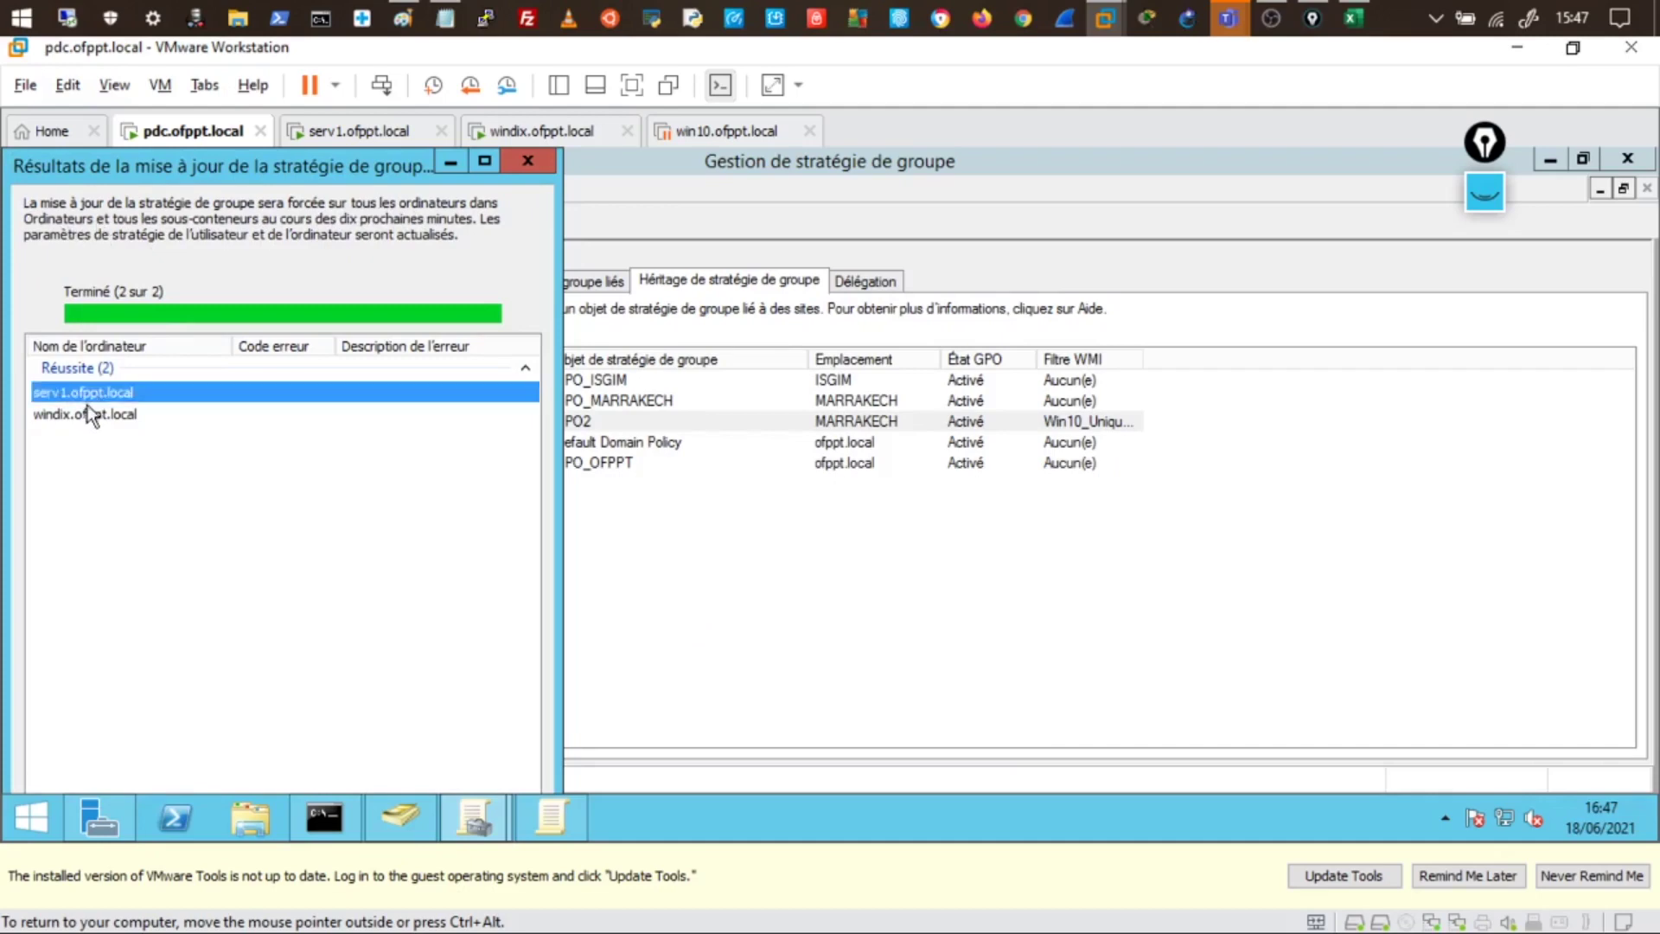
click(91, 414)
click(528, 161)
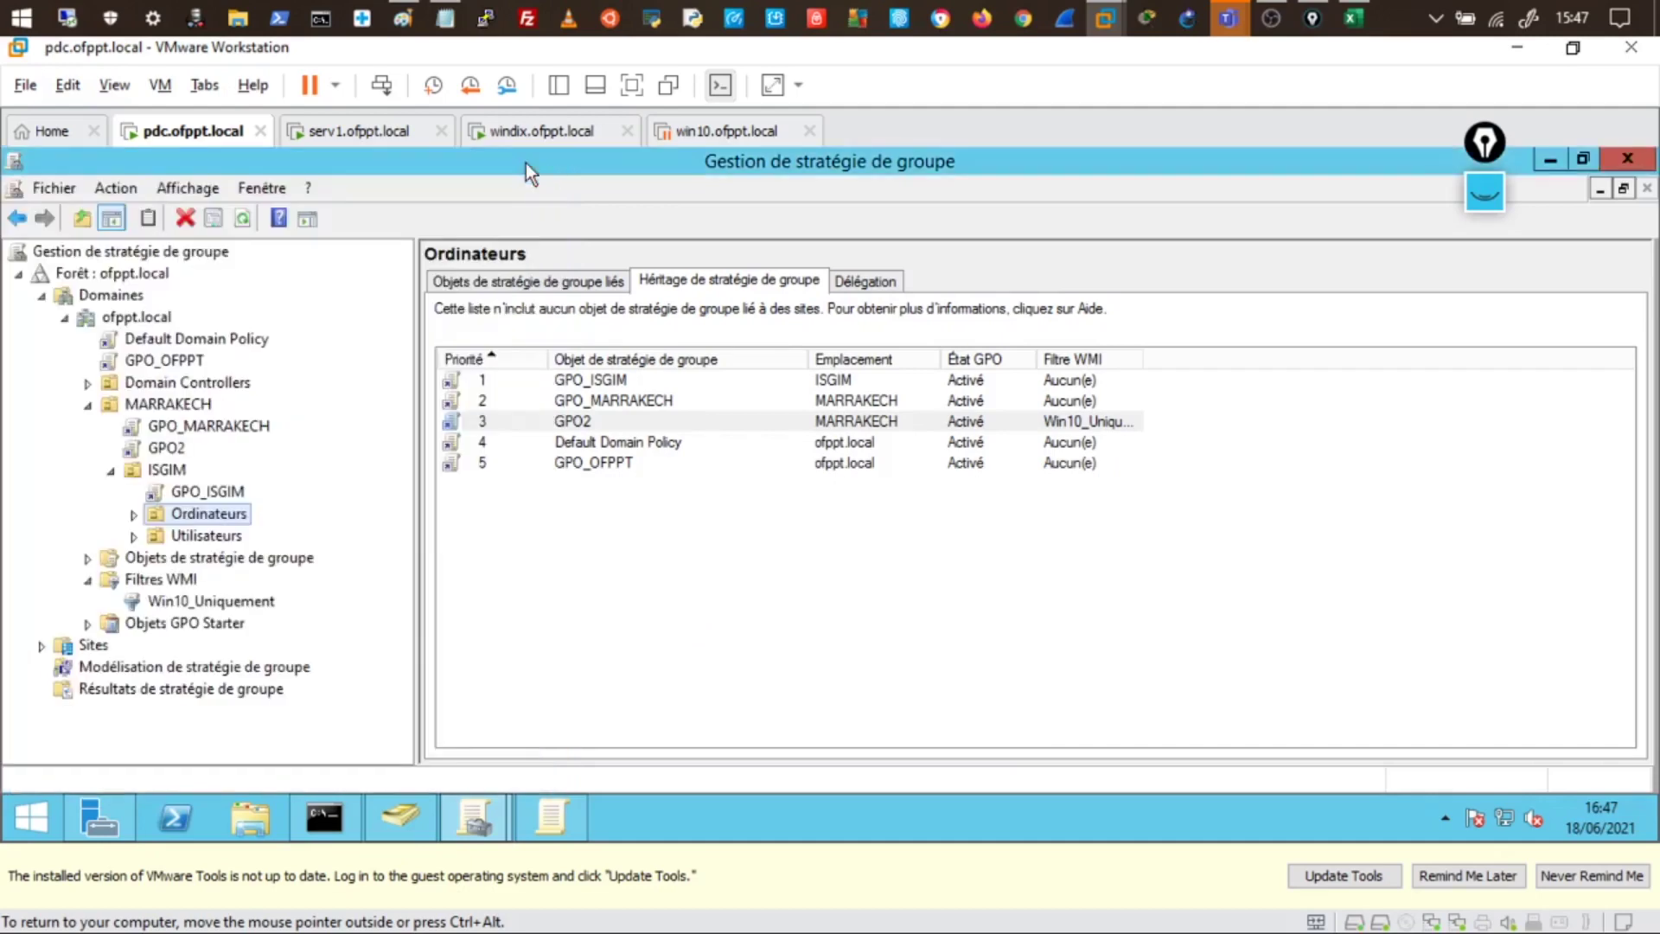
- Select GPO2 with its WMI filter in the inheritance list and reselect the Ordinateurs OU
right_click(223, 514)
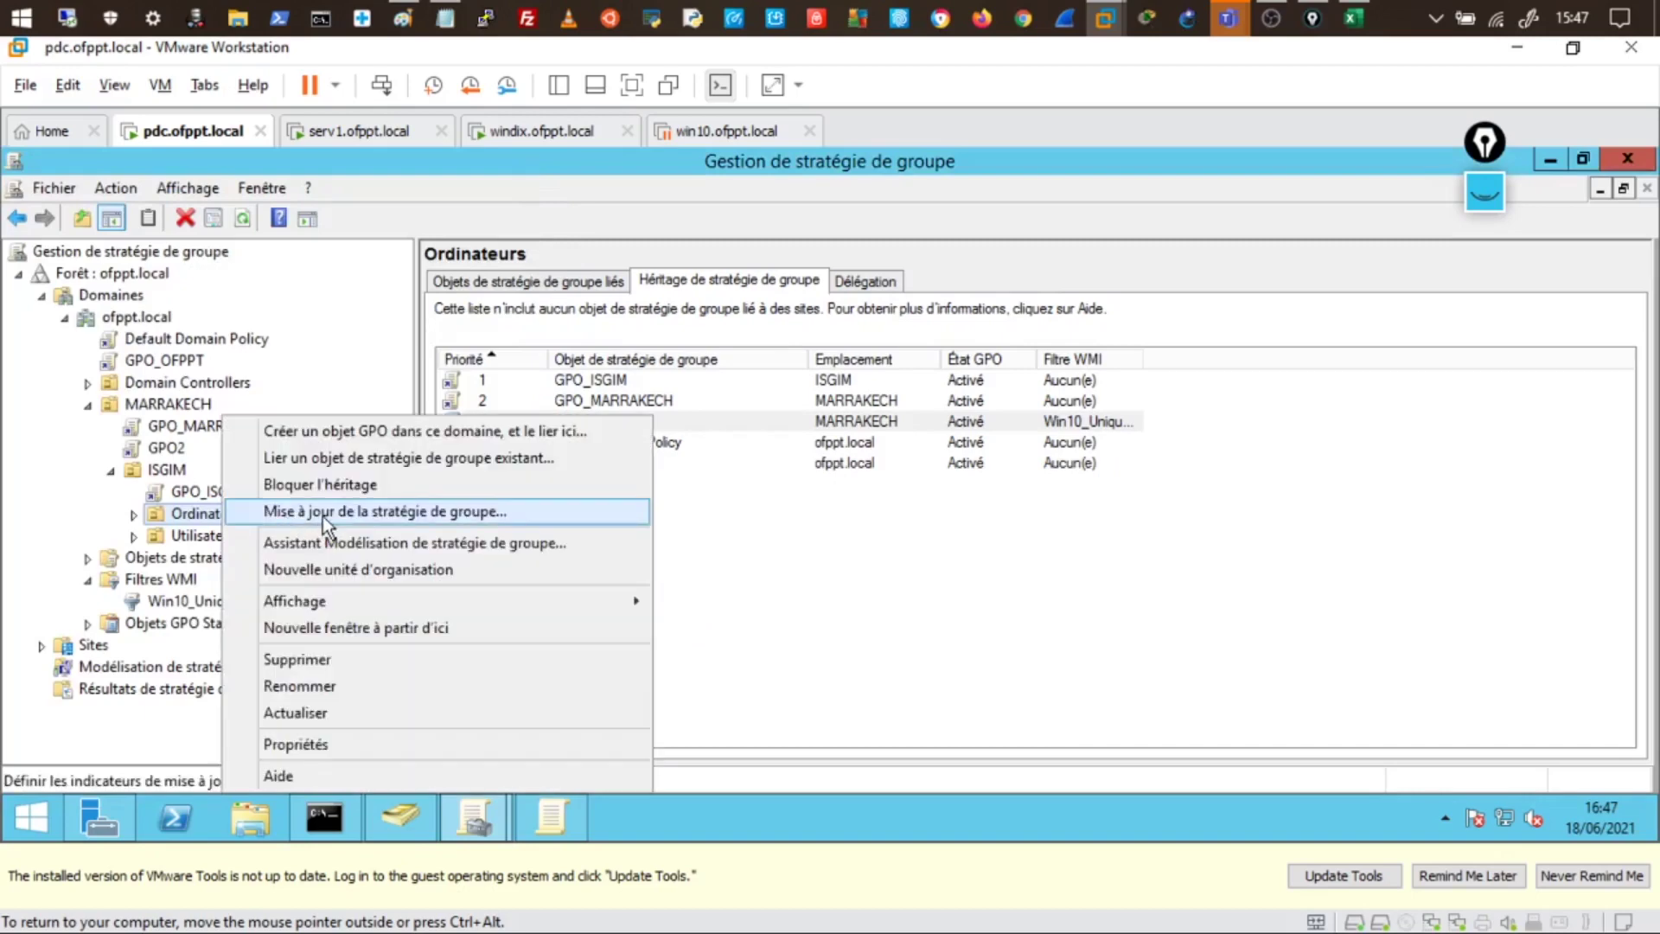
click(55, 503)
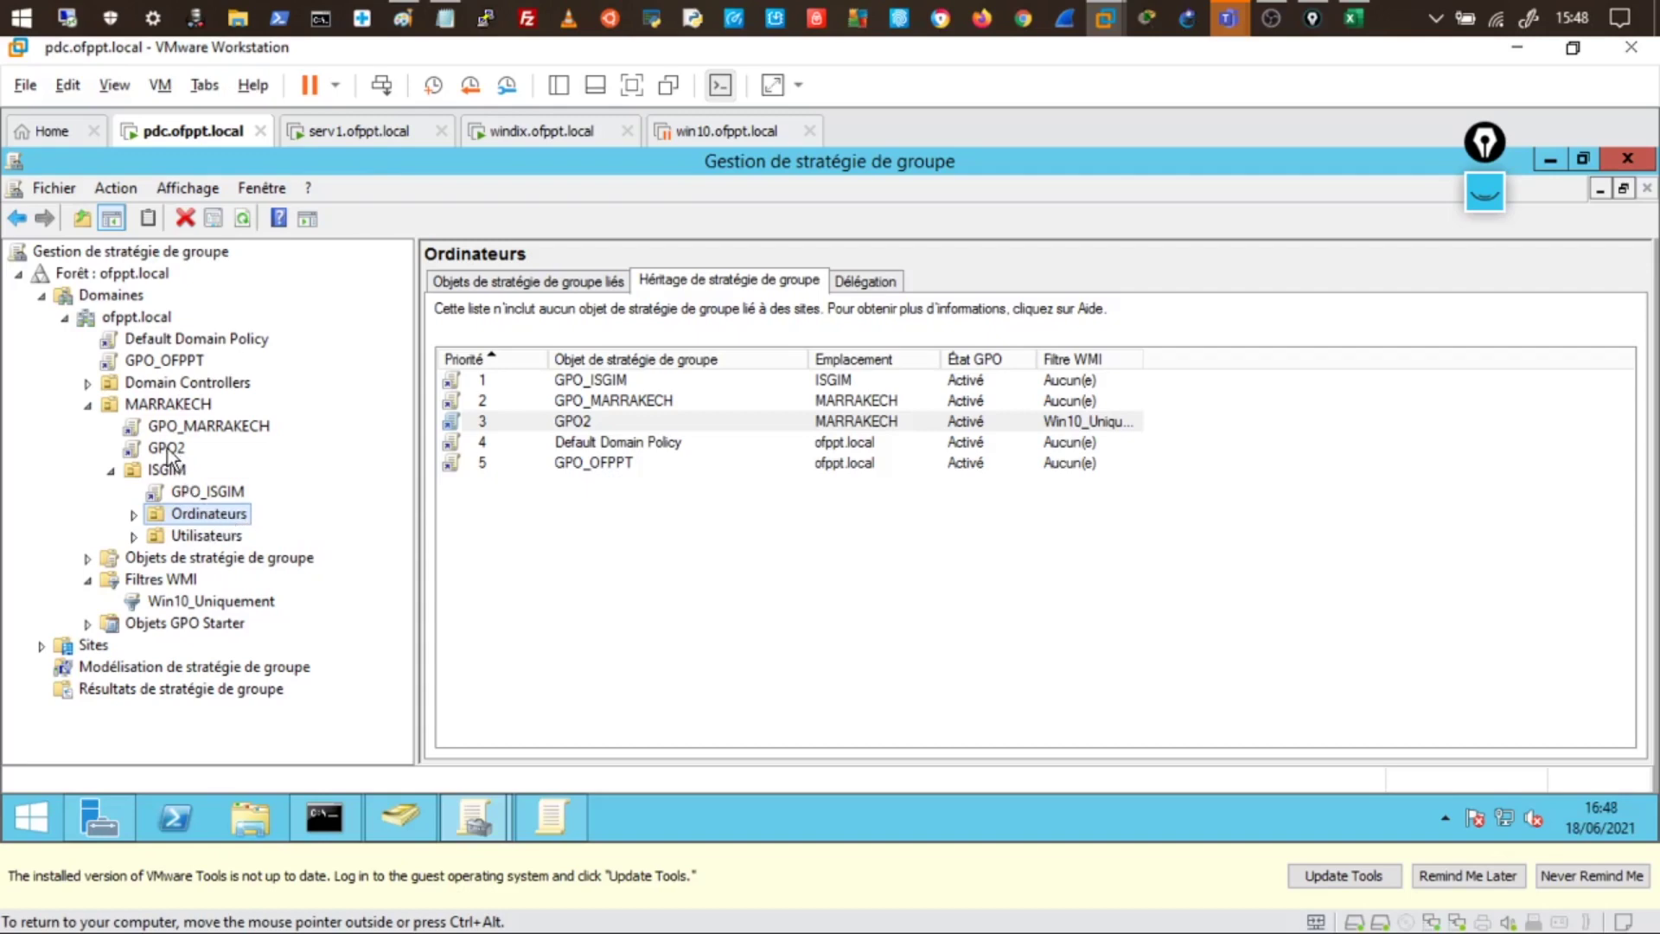
click(577, 424)
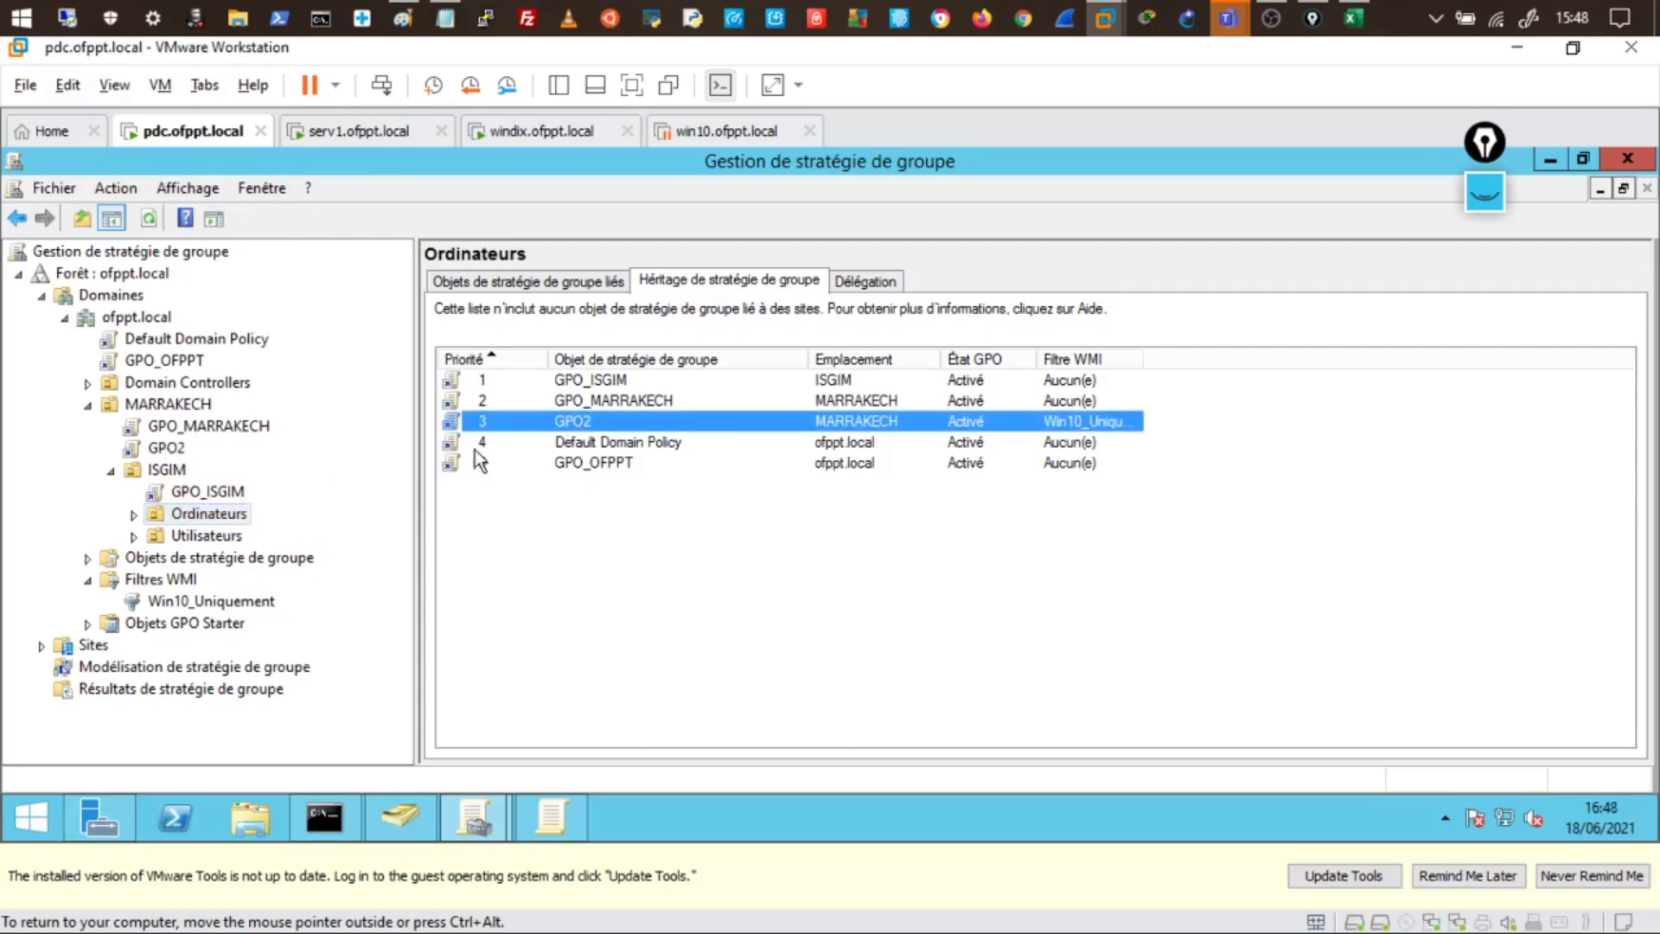
click(210, 517)
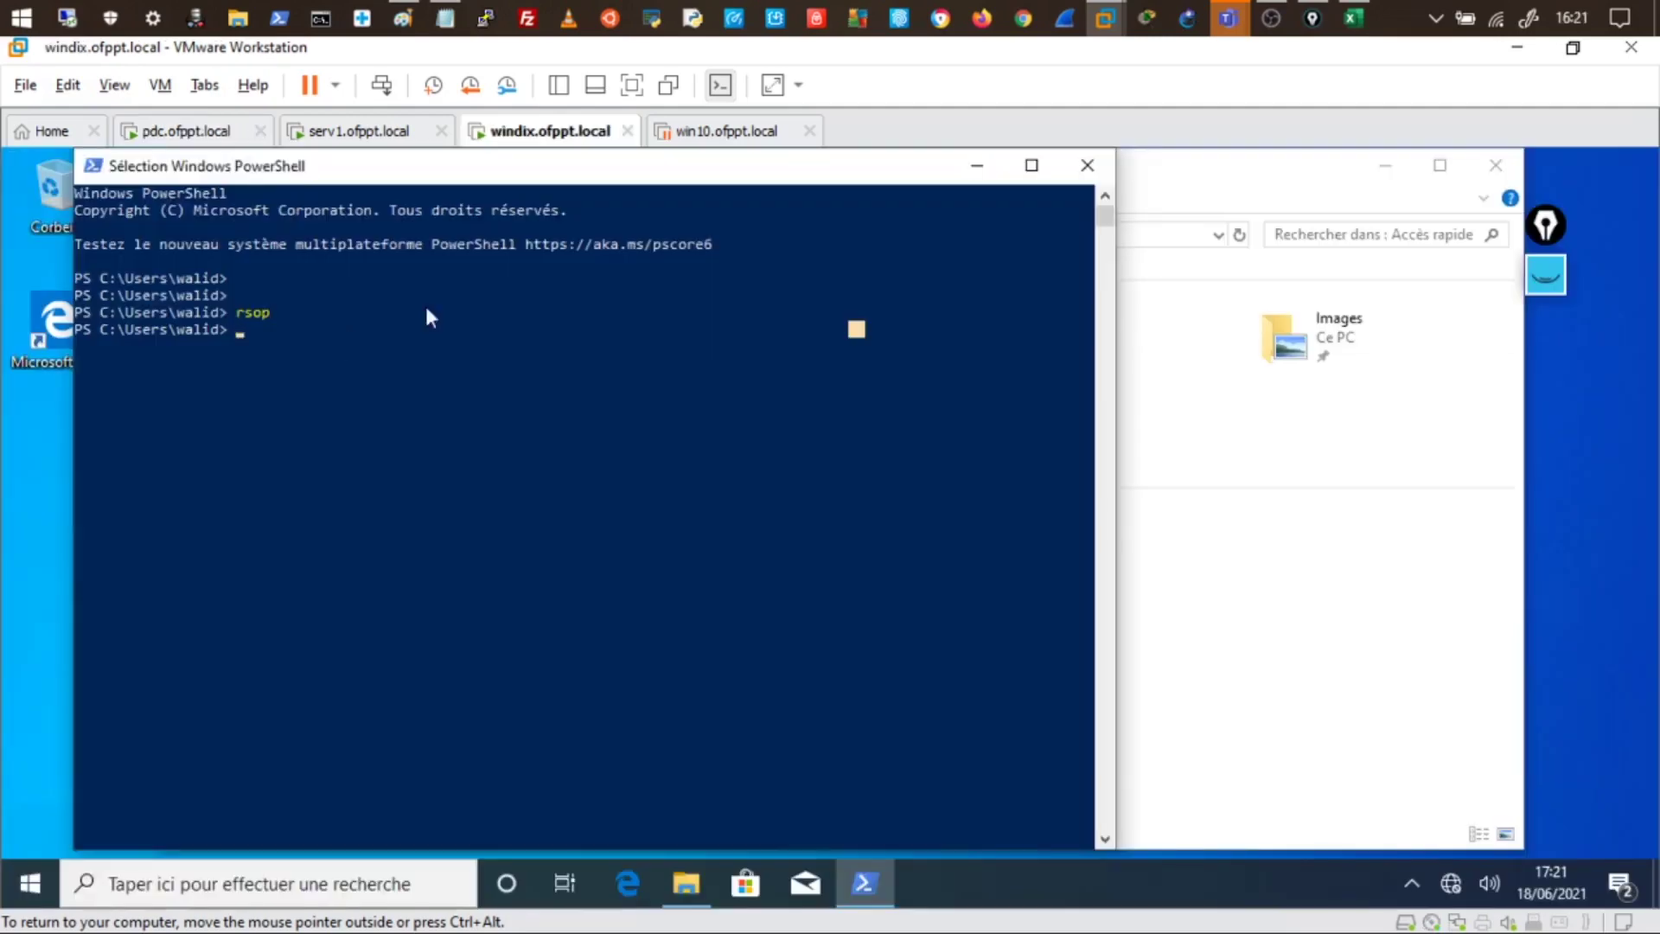
- Cover the screen with a blank Epic Pen whiteboard
mouse_move(1547, 290)
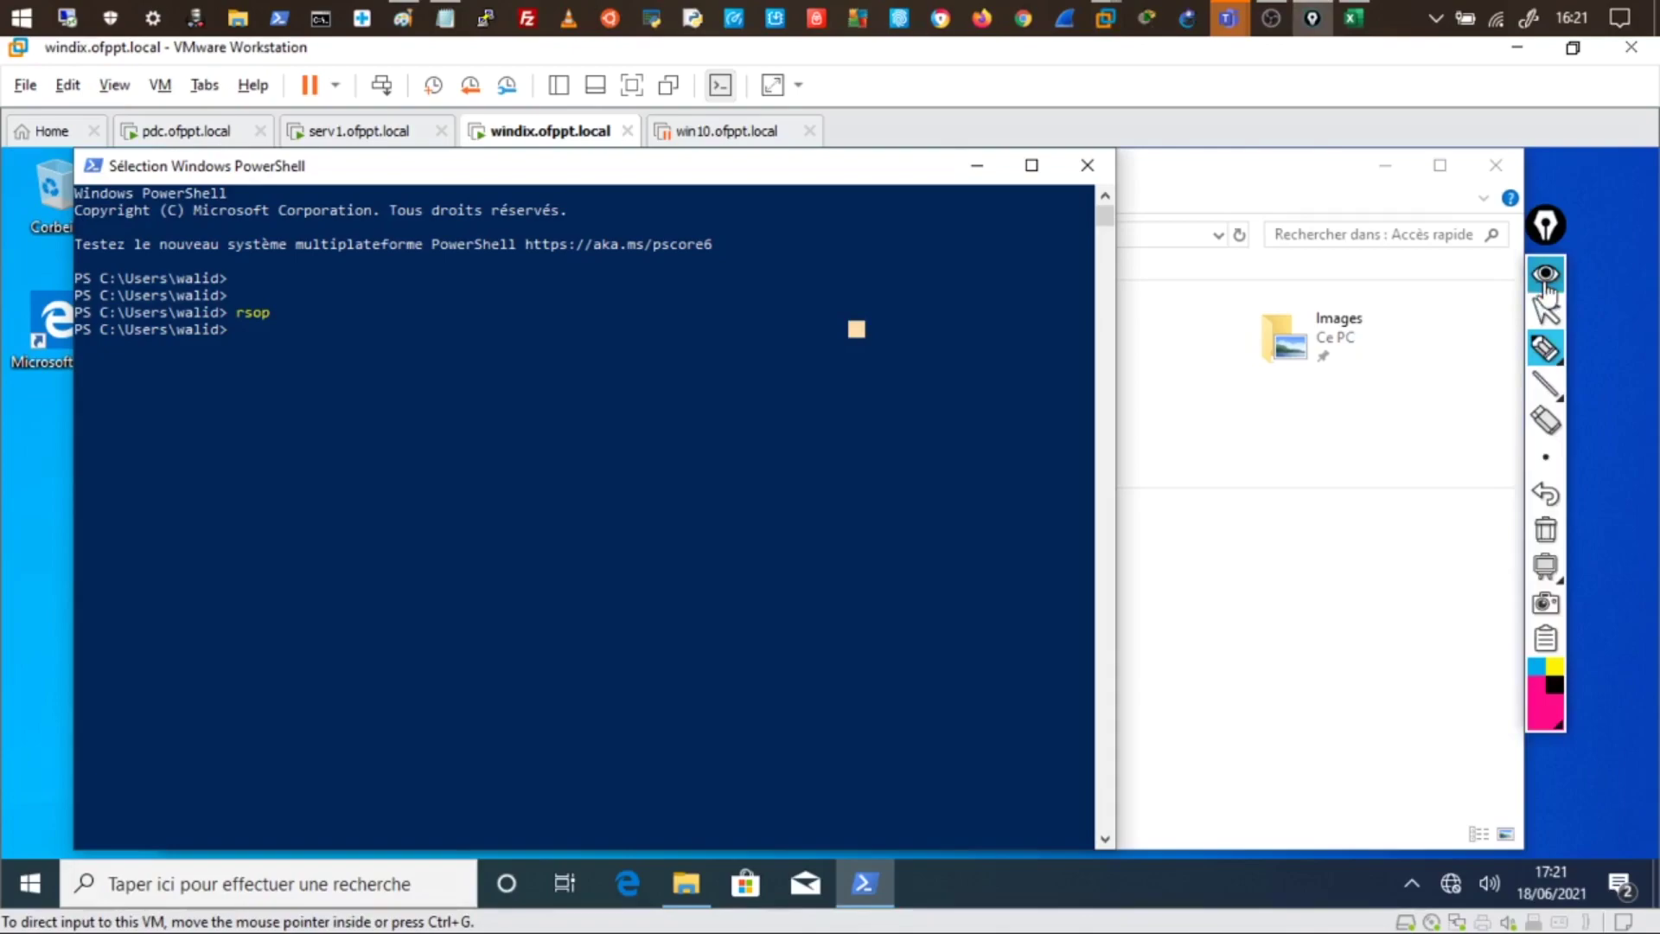
click(1545, 567)
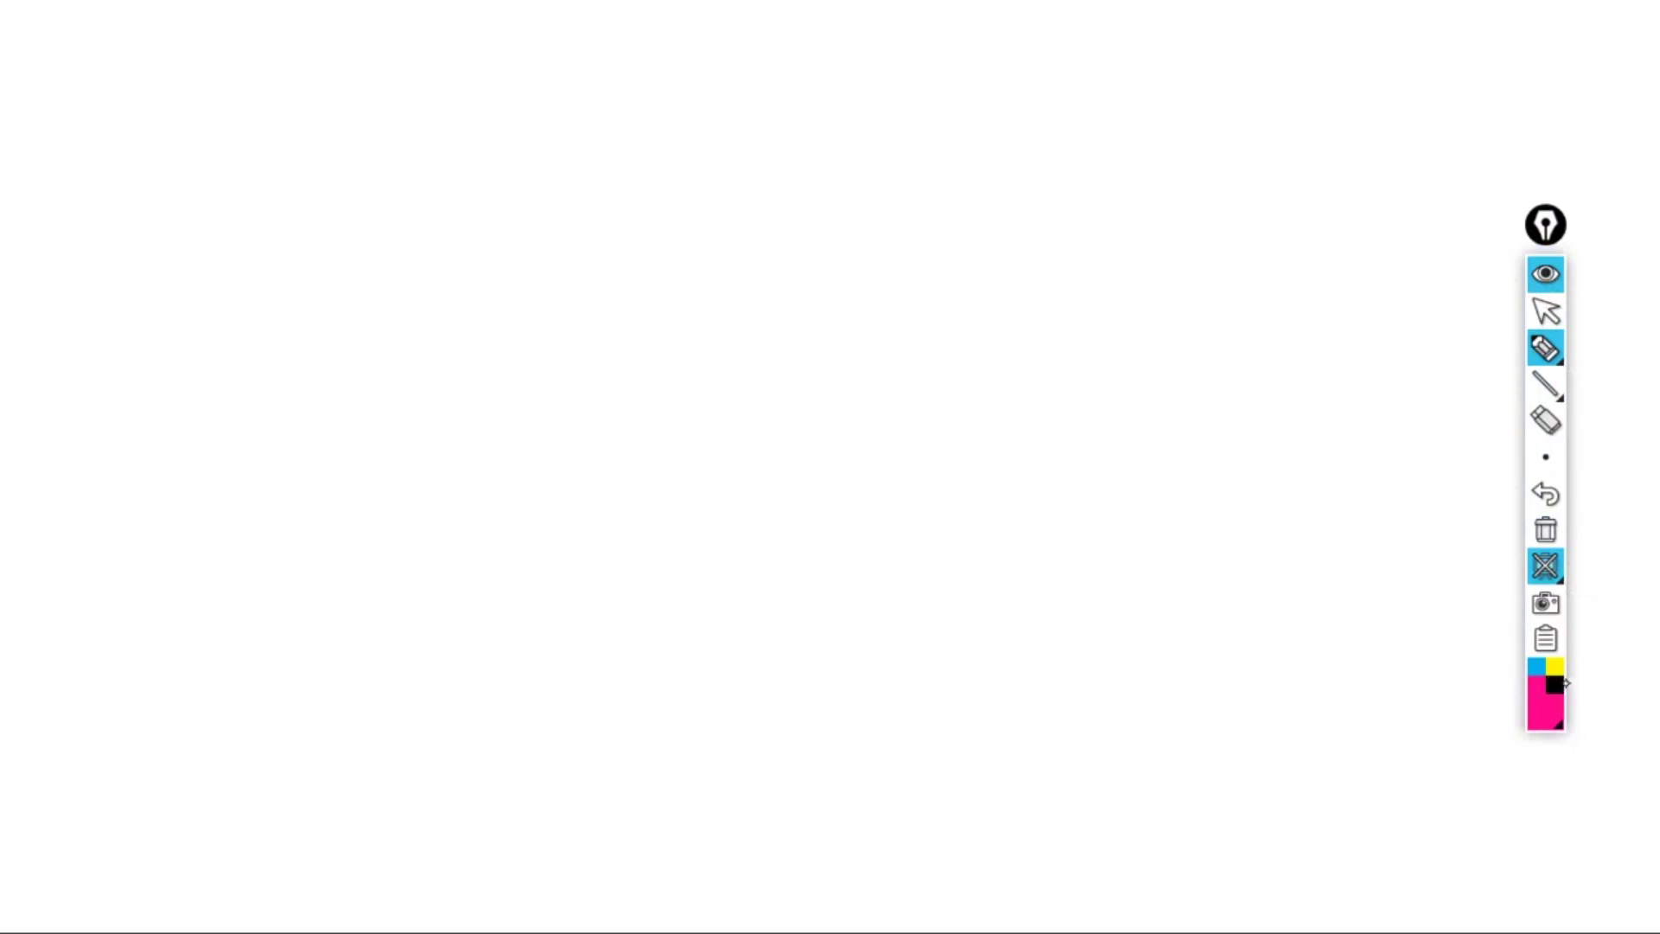
- Handwrite and underline the pink title 'Déploiement de logiciels à l'aide des GPOs', then begin 'déploiement' below
mouse_move(242, 49)
mouse_down()
mouse_move(264, 80)
mouse_move(312, 41)
mouse_move(442, 78)
mouse_move(762, 77)
mouse_up()
mouse_move(878, 74)
mouse_down()
mouse_move(960, 59)
mouse_move(1008, 78)
mouse_move(1086, 50)
mouse_move(1111, 63)
mouse_up()
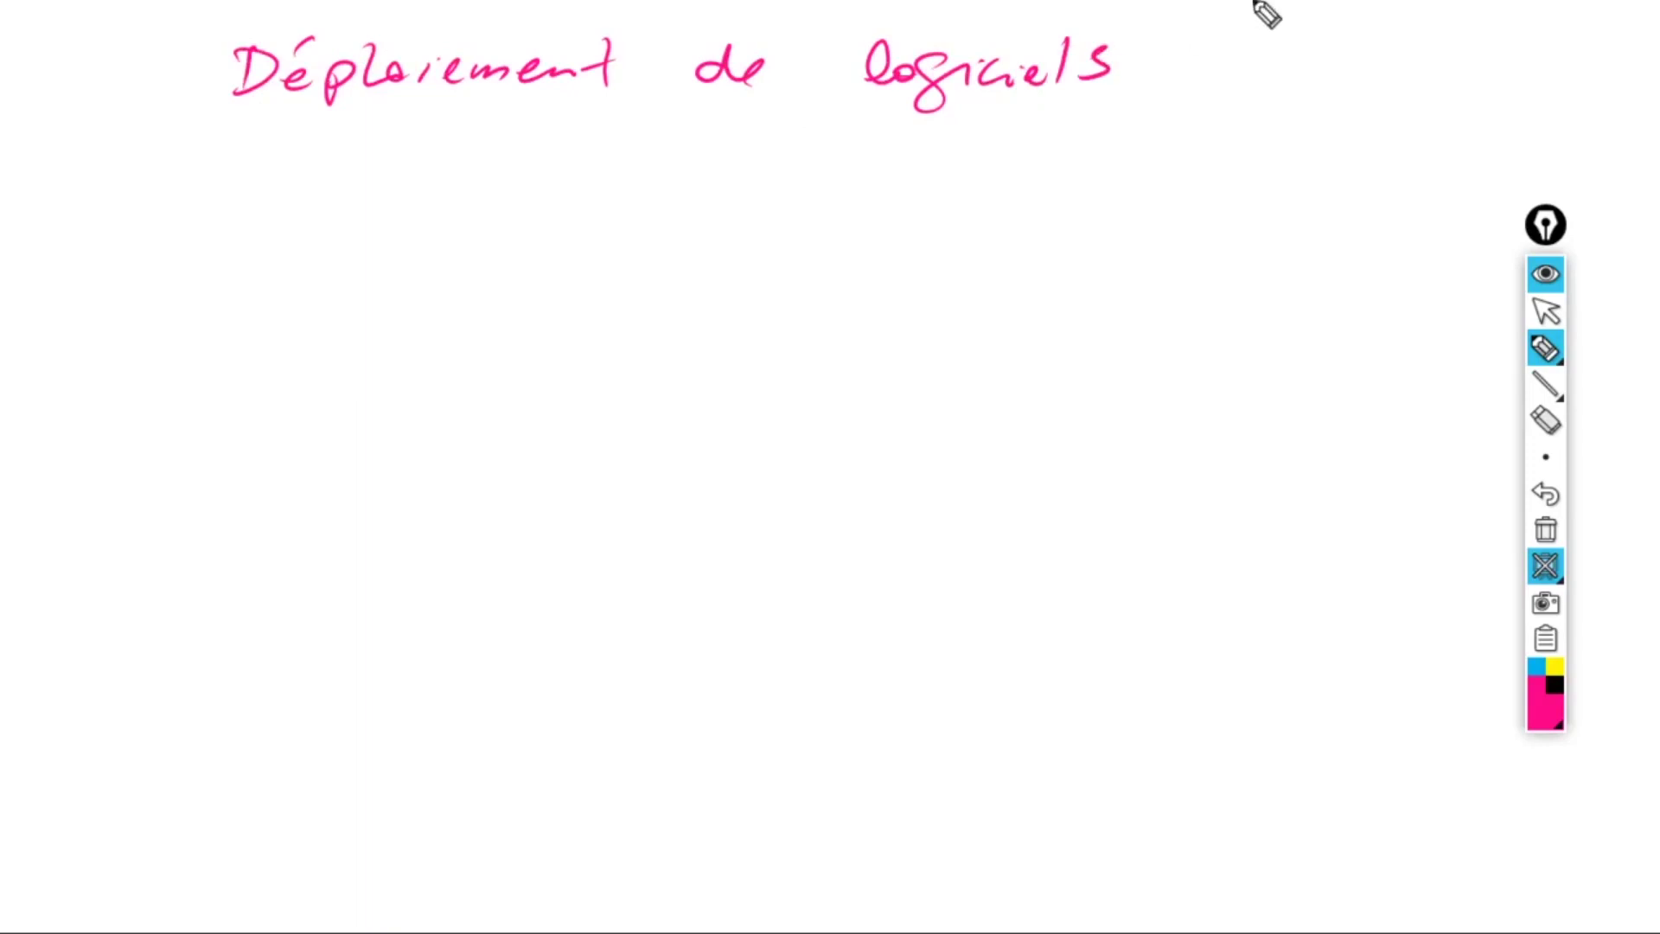
mouse_move(294, 154)
mouse_down()
mouse_move(309, 164)
mouse_move(346, 133)
mouse_up()
mouse_move(366, 166)
mouse_down()
mouse_move(481, 170)
mouse_move(537, 138)
mouse_move(560, 159)
mouse_up()
mouse_move(687, 130)
mouse_down()
mouse_move(976, 156)
mouse_move(955, 159)
mouse_up()
drag(521, 210, 859, 194)
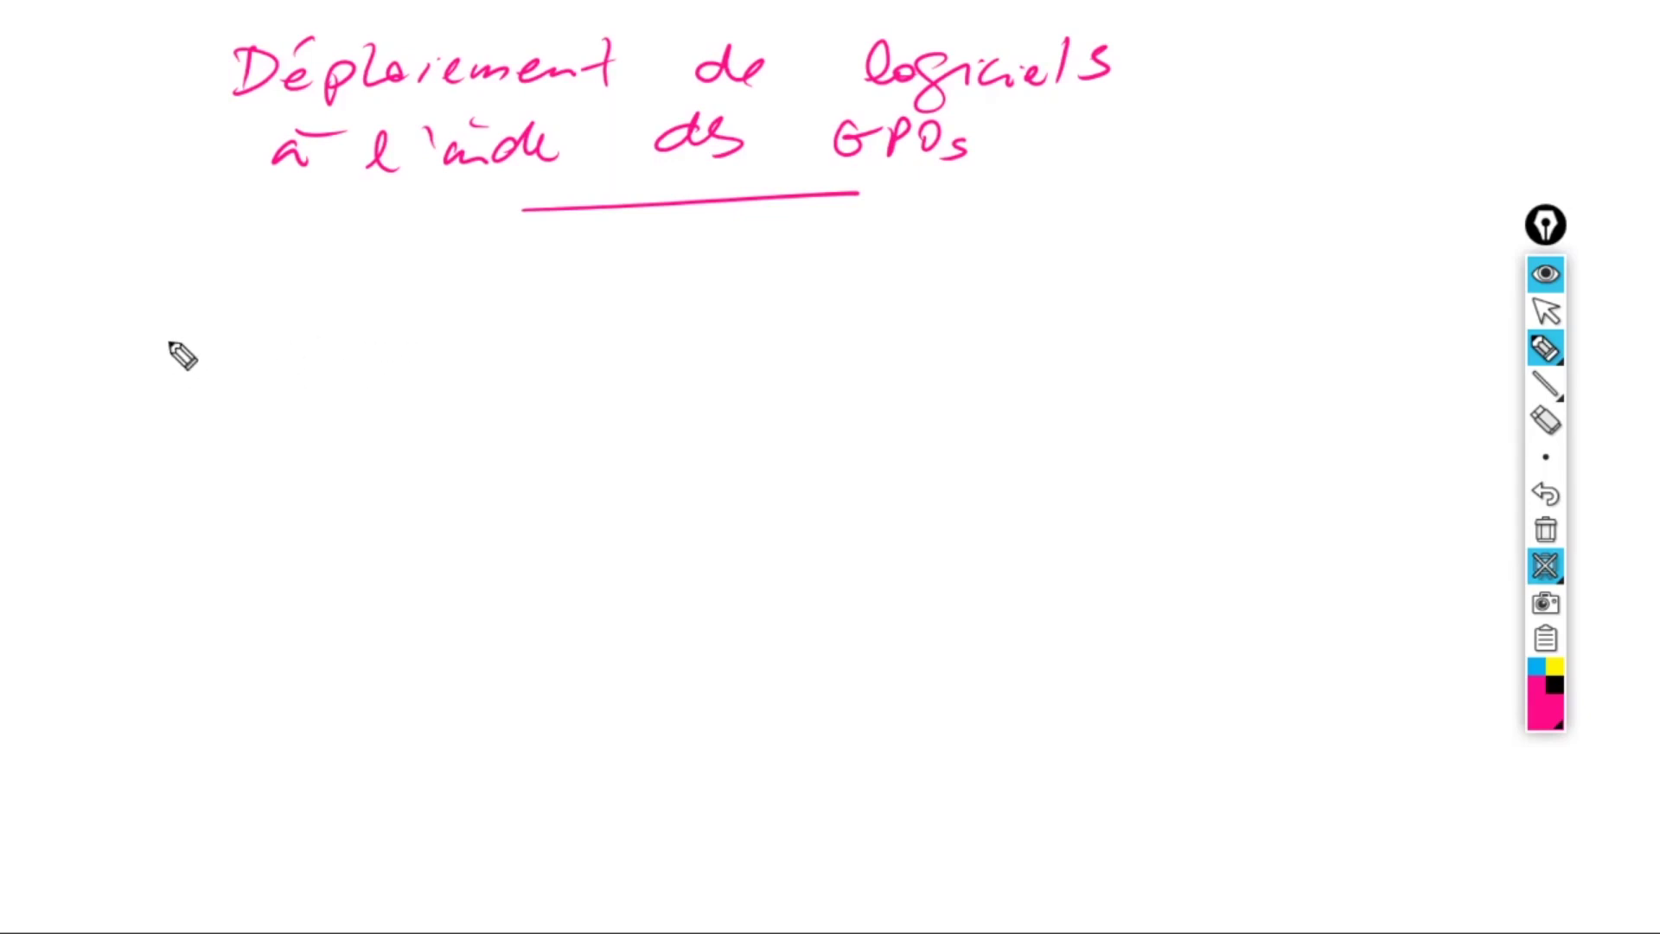
mouse_move(149, 333)
mouse_down()
mouse_move(241, 309)
mouse_move(364, 320)
mouse_up()
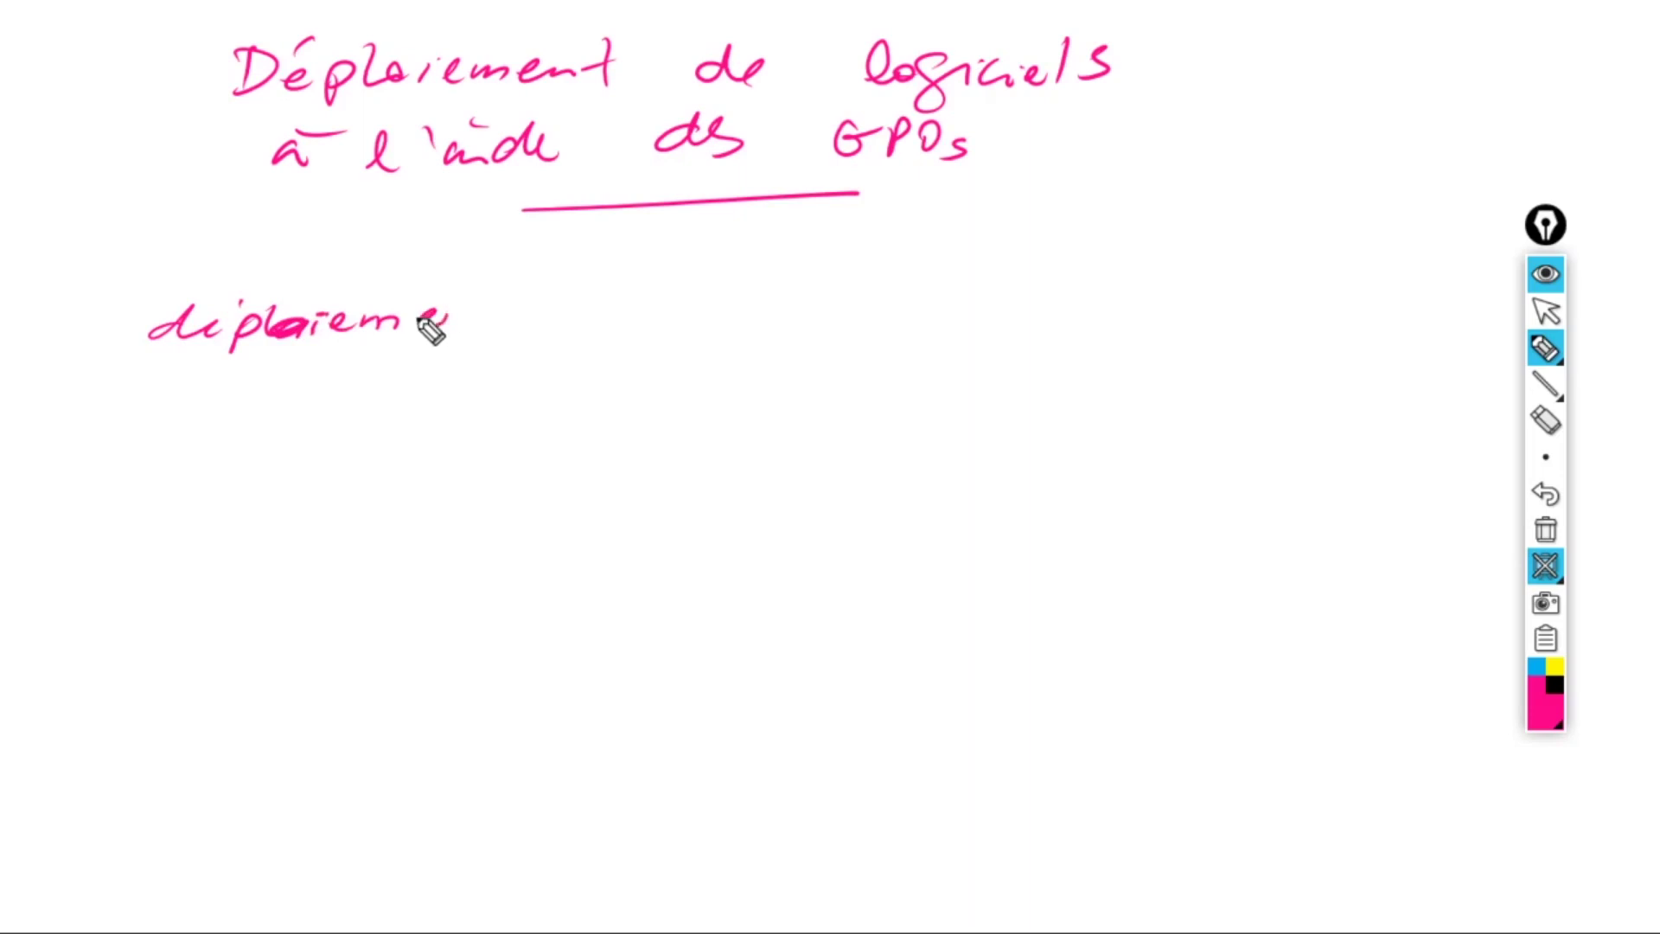
- Handwrite 'déploiement de logiciels permet d'automatiser des tâches' below the title
drag(430, 329, 480, 321)
drag(466, 311, 524, 305)
drag(512, 288, 486, 332)
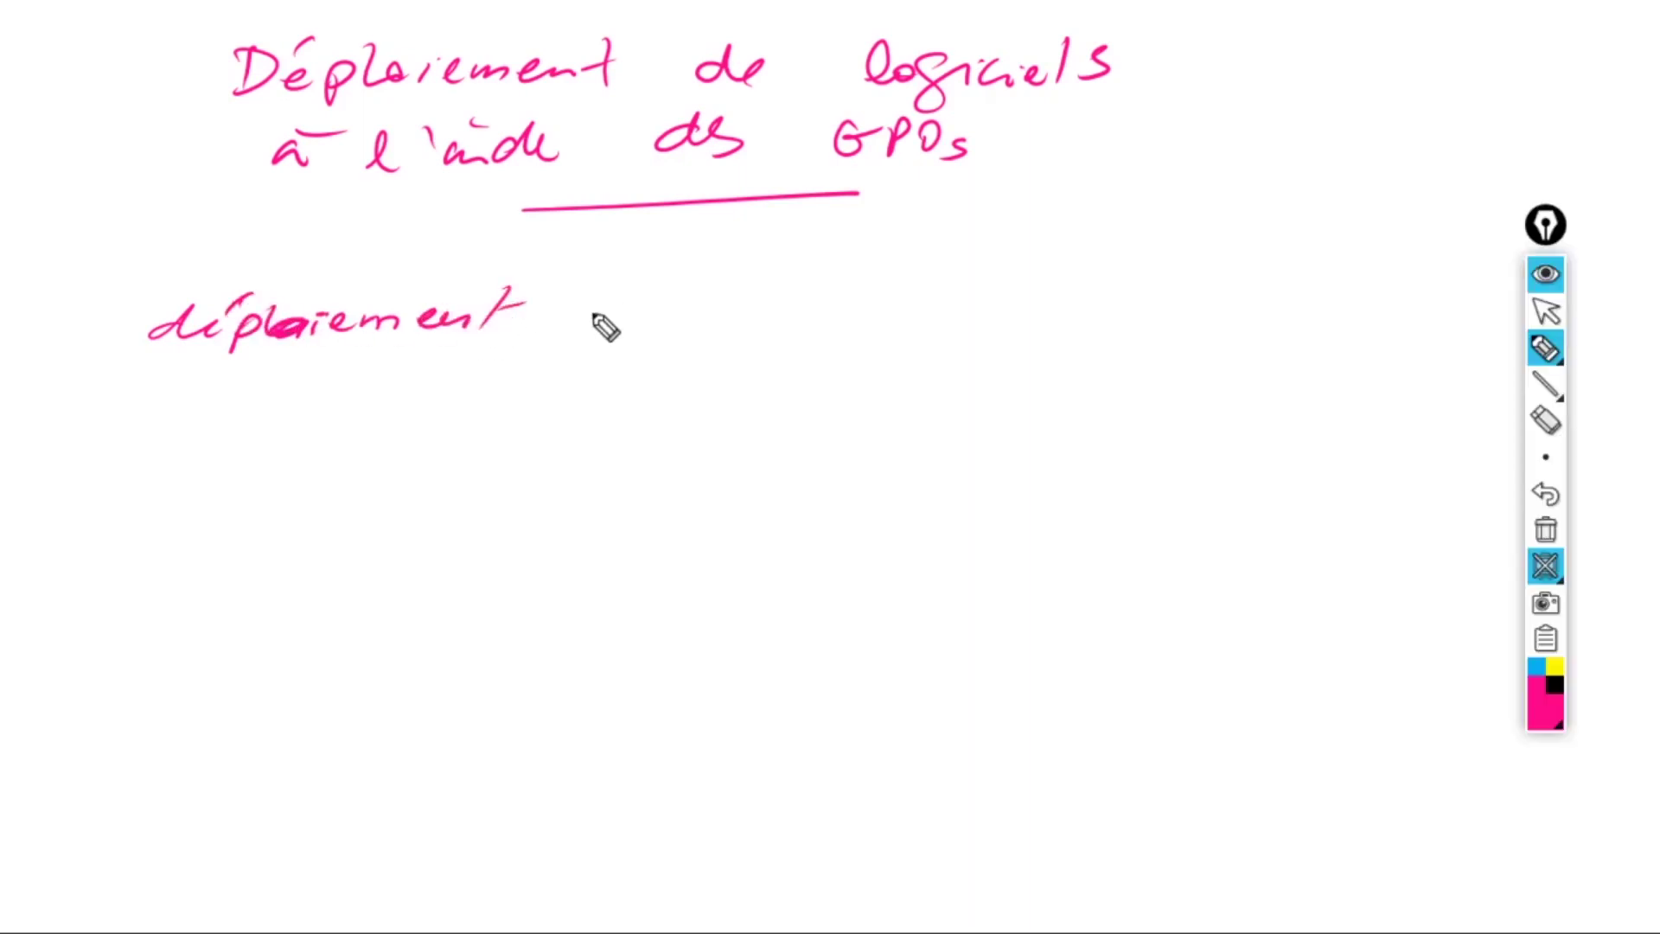
mouse_move(597, 311)
mouse_down()
mouse_move(950, 297)
mouse_move(1149, 312)
mouse_move(1197, 293)
mouse_up()
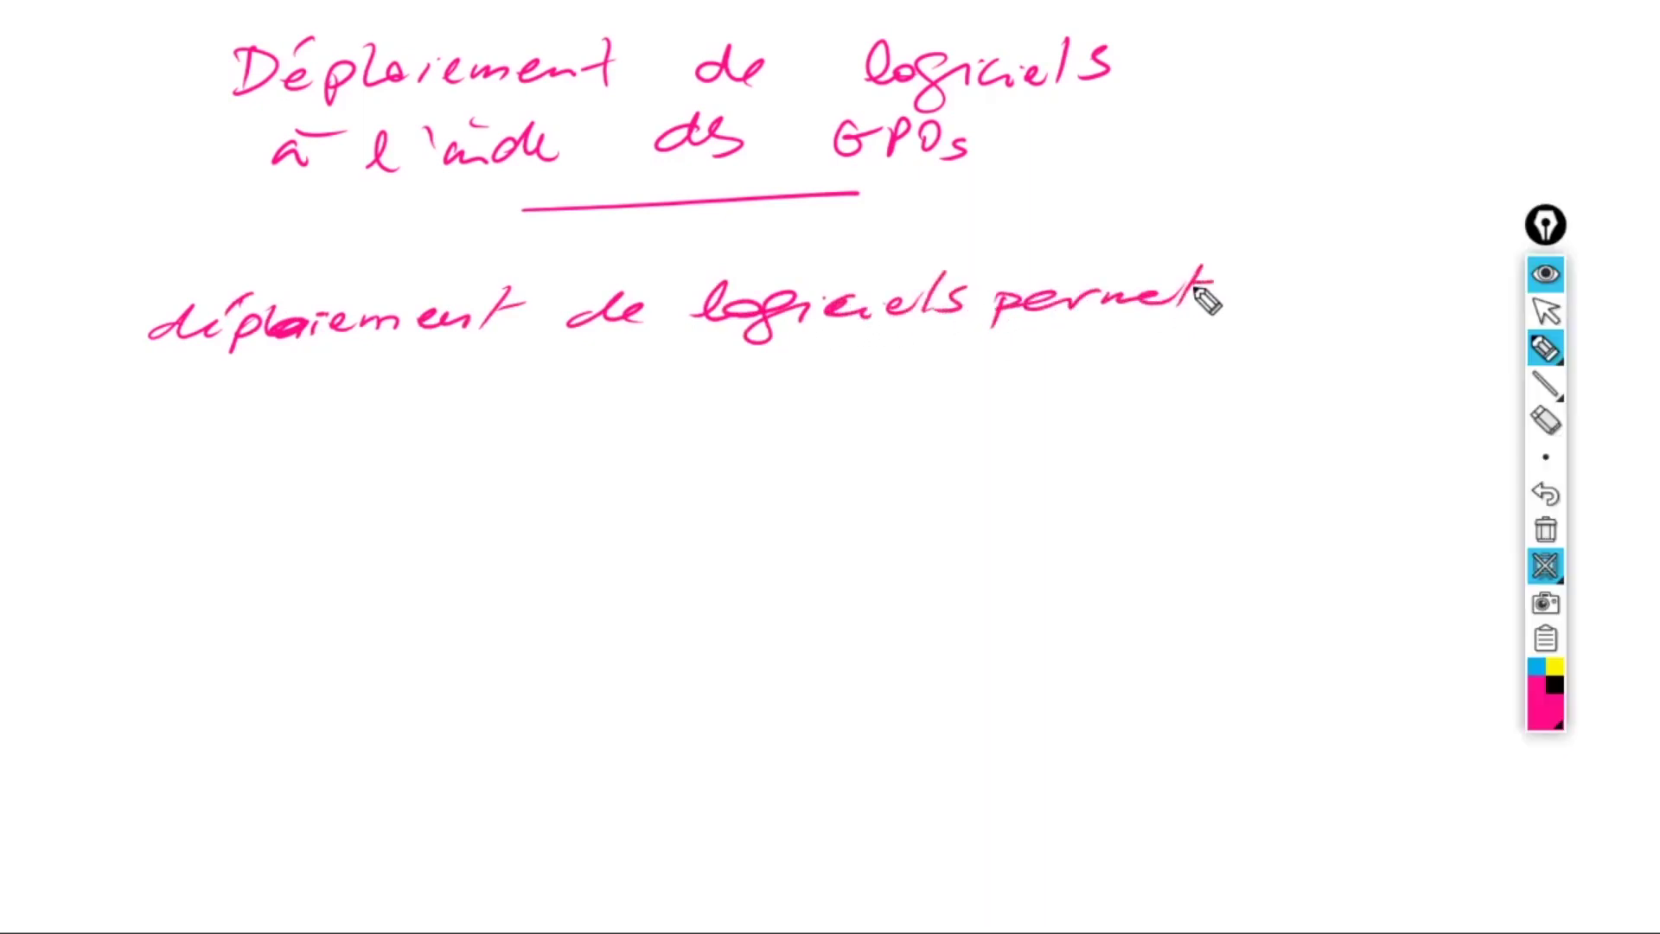
mouse_move(158, 389)
mouse_down()
mouse_move(167, 407)
mouse_move(204, 377)
mouse_move(297, 398)
mouse_move(544, 386)
mouse_up()
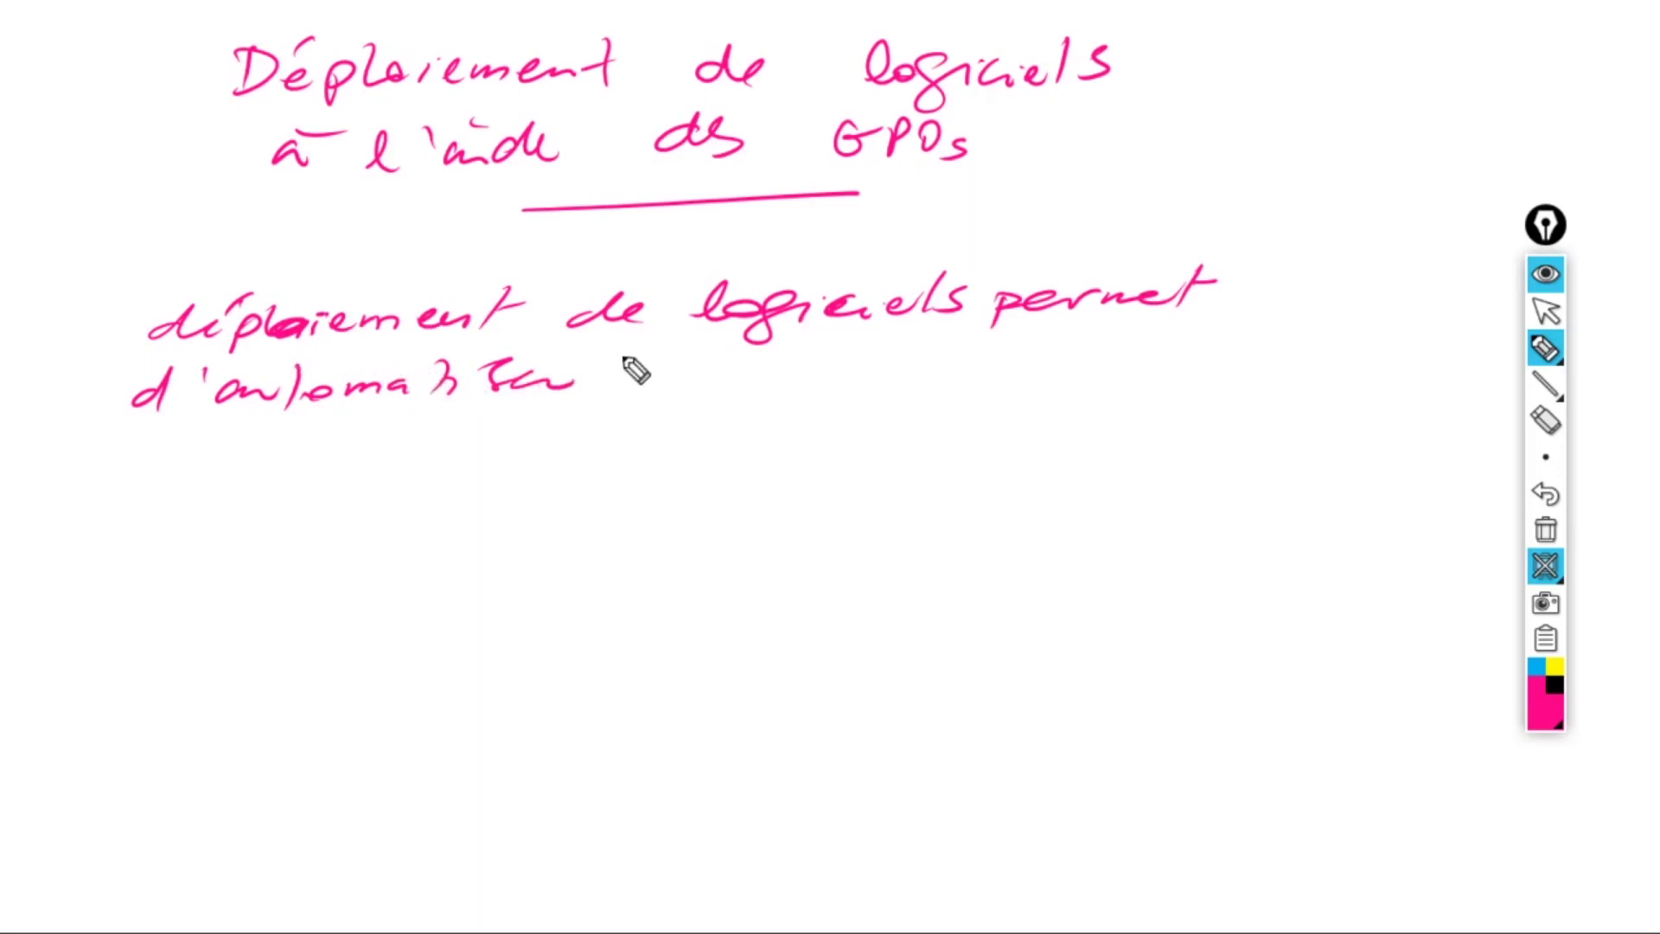
drag(632, 389, 716, 393)
mouse_move(794, 367)
mouse_down()
mouse_move(1000, 363)
mouse_move(1100, 389)
mouse_move(1163, 373)
mouse_up()
- Continue with 'qui consistent à installer un ou plusieurs logiciels automatiquement'
mouse_move(175, 437)
mouse_down()
mouse_move(319, 436)
mouse_move(338, 453)
mouse_move(433, 433)
mouse_move(399, 433)
mouse_up()
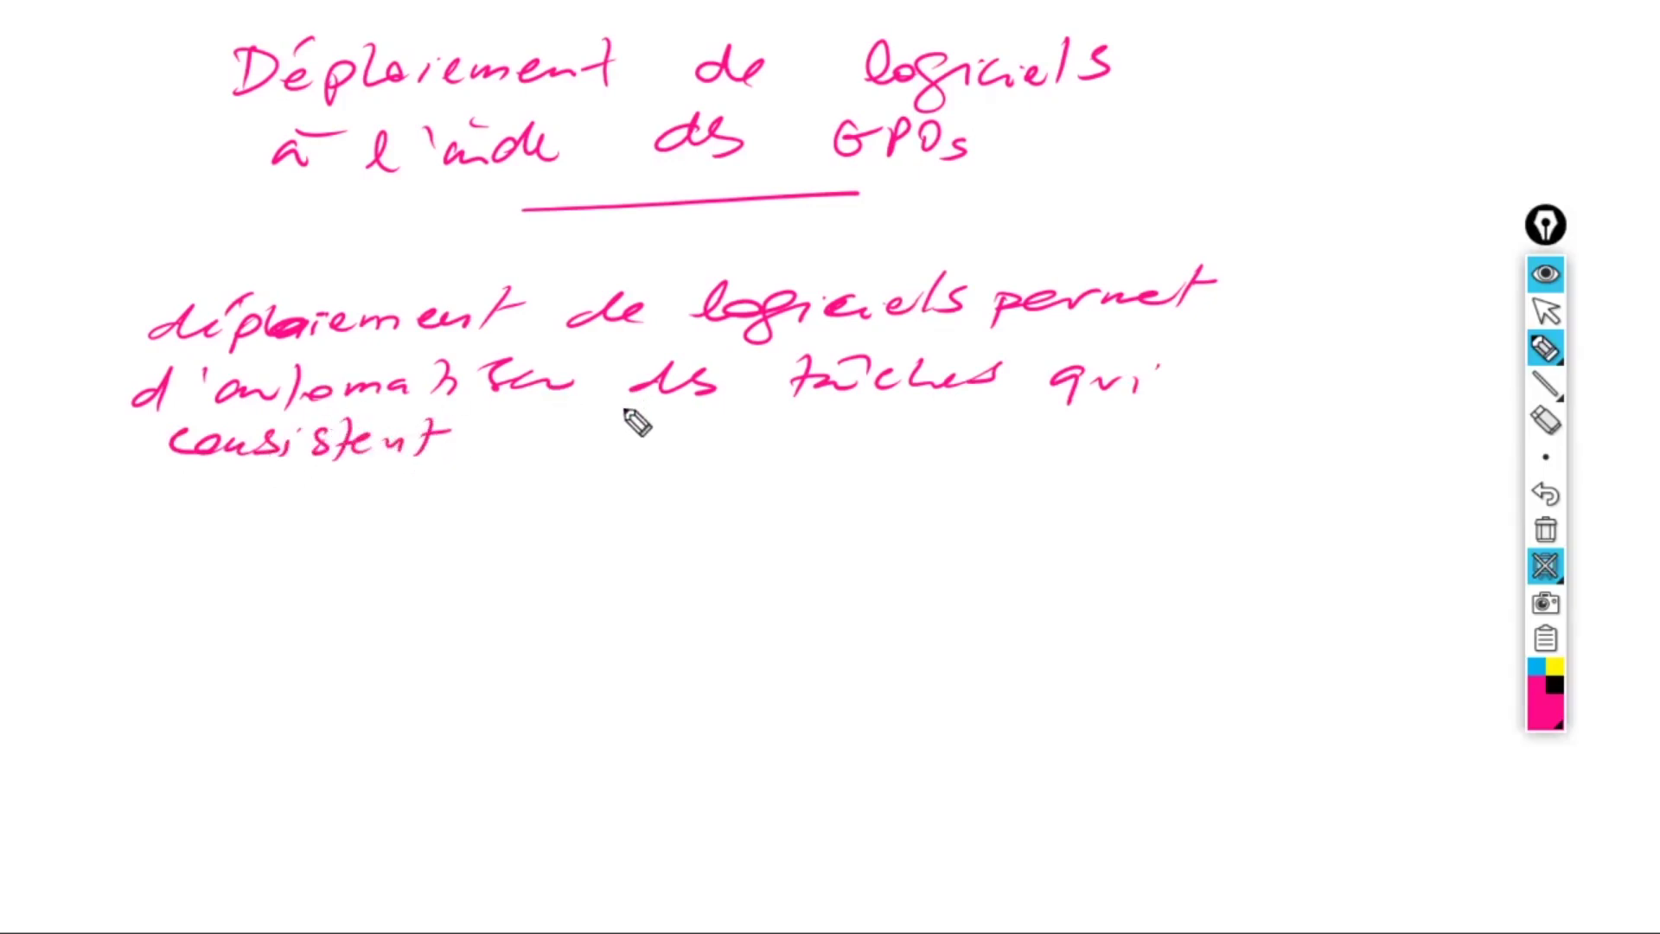
drag(556, 434, 570, 450)
mouse_move(572, 428)
mouse_down()
mouse_move(723, 449)
mouse_move(756, 422)
mouse_move(993, 445)
mouse_move(1054, 430)
mouse_up()
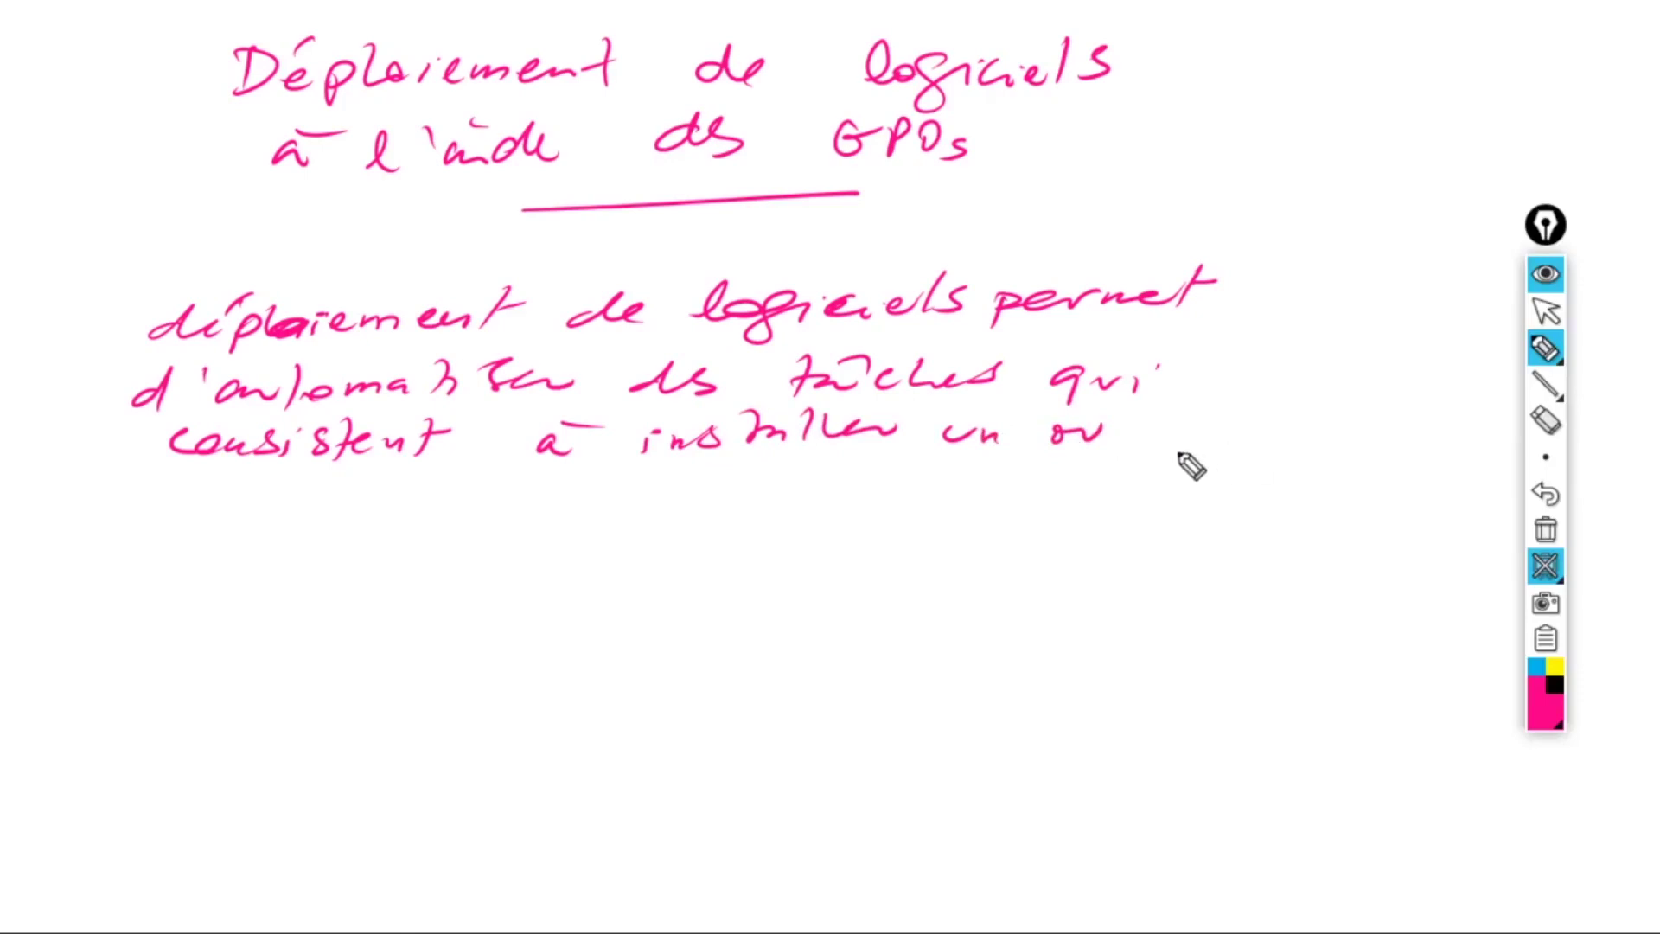
mouse_move(1168, 439)
mouse_down()
mouse_move(1222, 426)
mouse_move(1320, 447)
mouse_move(1368, 424)
mouse_up()
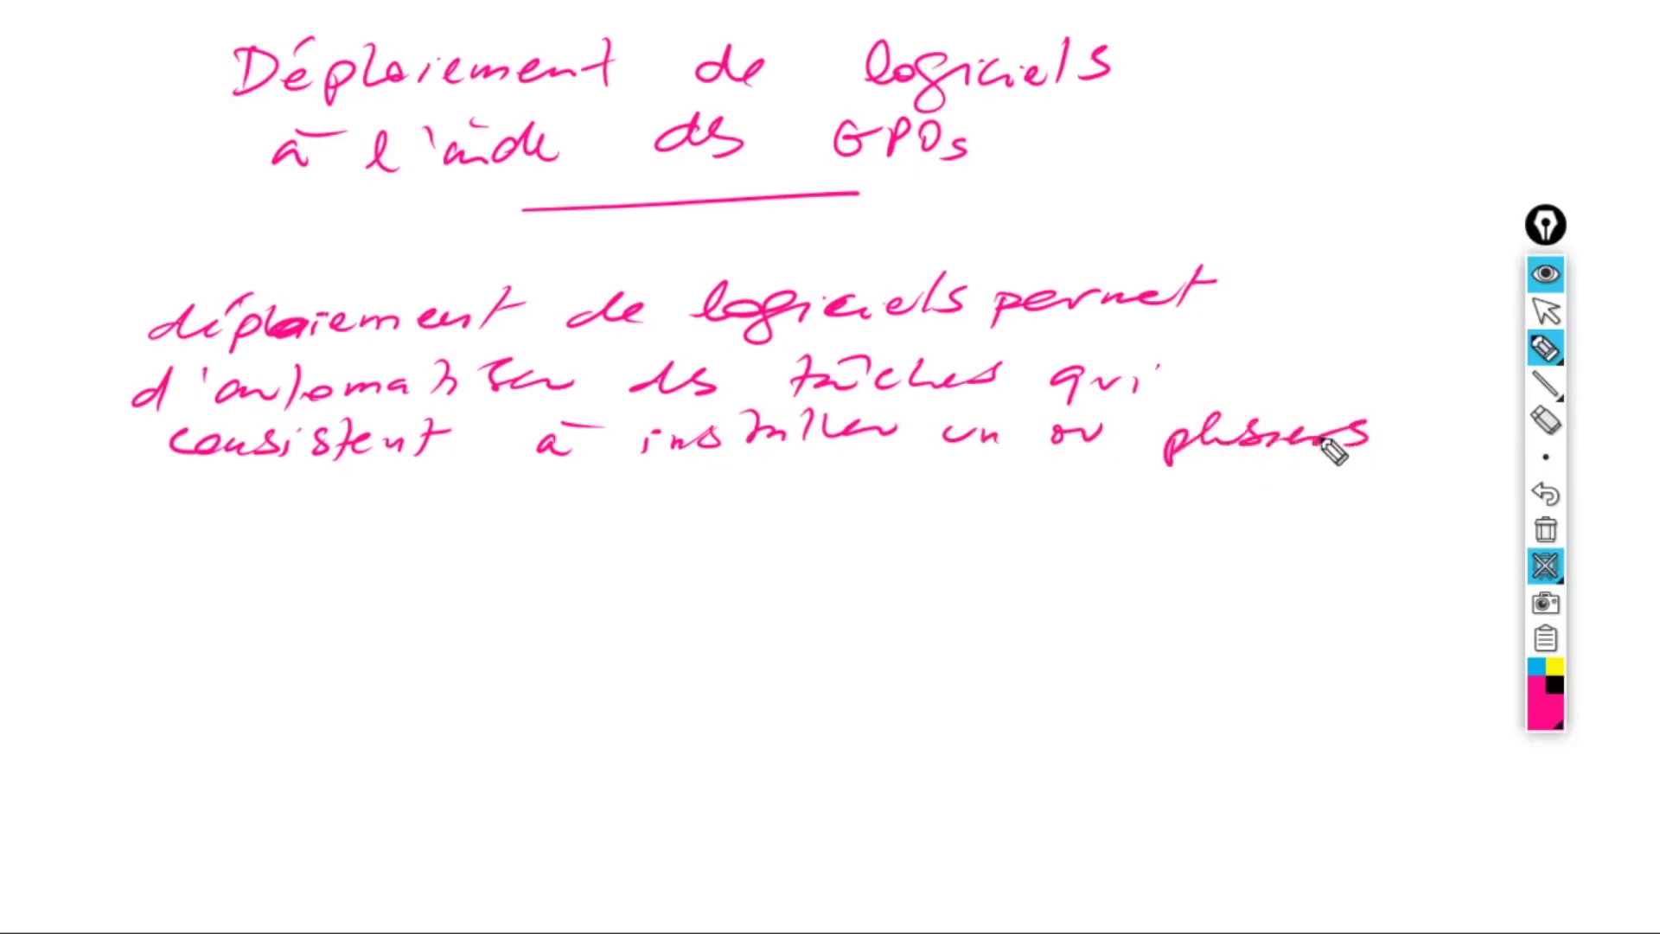
mouse_move(204, 525)
mouse_down()
mouse_move(428, 500)
mouse_move(423, 523)
mouse_up()
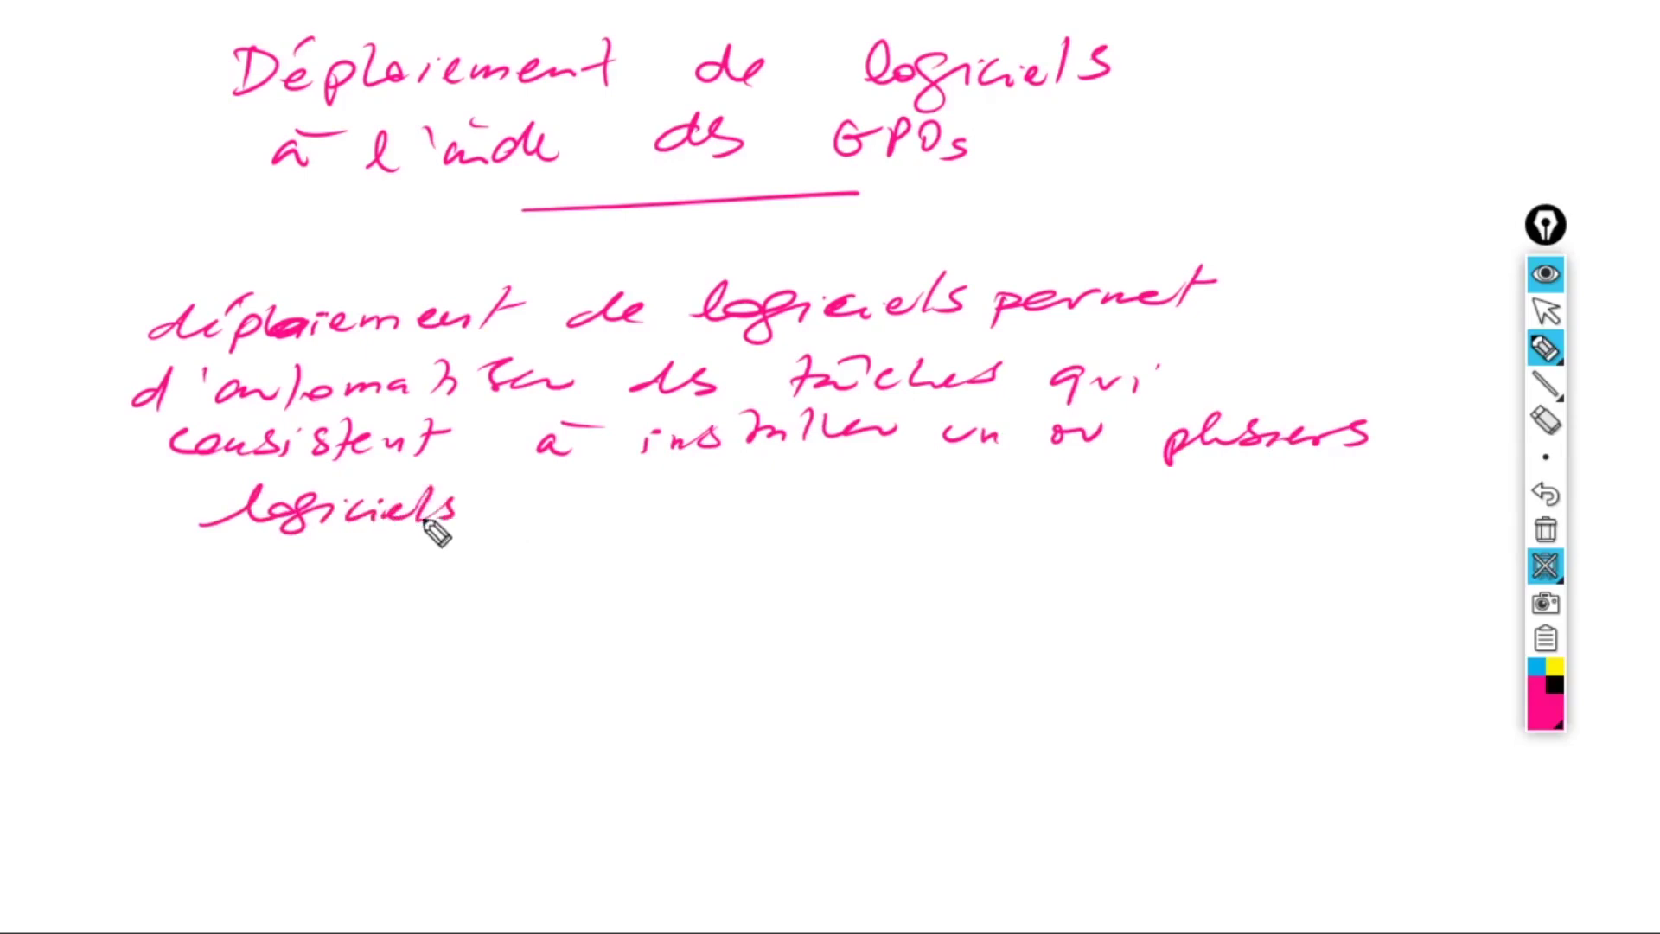
mouse_move(553, 510)
mouse_down()
mouse_move(630, 528)
mouse_move(749, 489)
mouse_move(792, 543)
mouse_move(865, 507)
mouse_move(987, 495)
mouse_up()
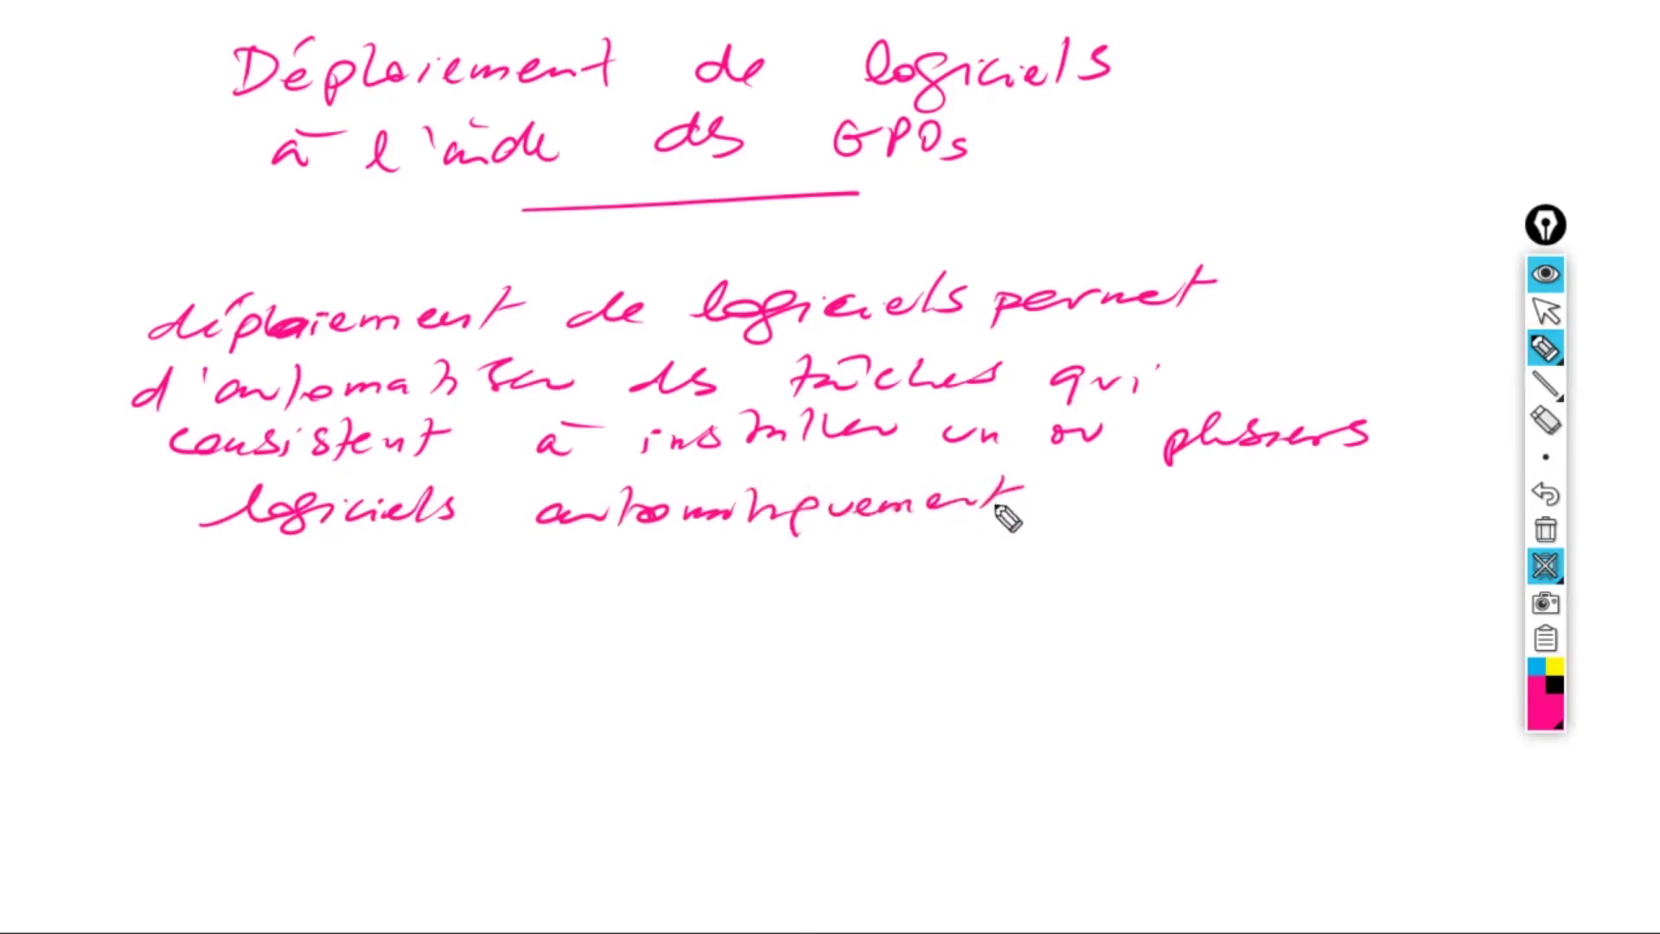
- Add 'sur plusieurs machines à l'aide d'une GPO (à l'ouverture de session utilisateur ou au démarrage'
drag(1090, 497, 1172, 500)
mouse_move(274, 560)
mouse_down()
mouse_move(265, 577)
mouse_move(1207, 564)
mouse_up()
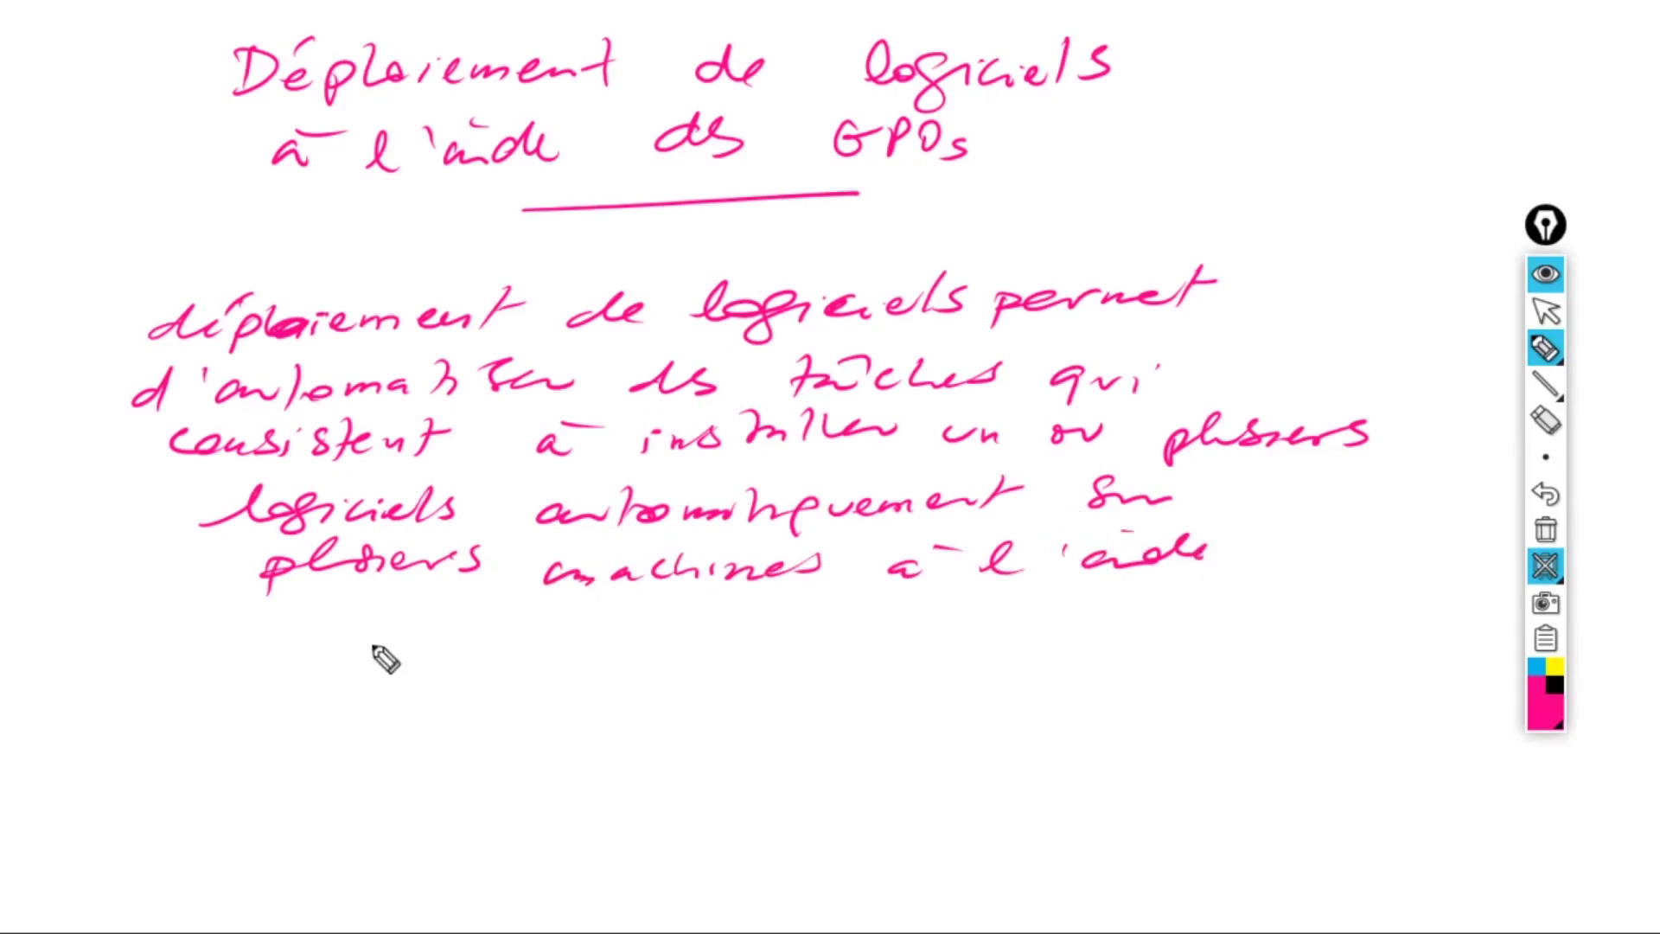
mouse_move(371, 644)
mouse_down()
mouse_move(350, 646)
mouse_move(412, 629)
mouse_move(620, 635)
mouse_up()
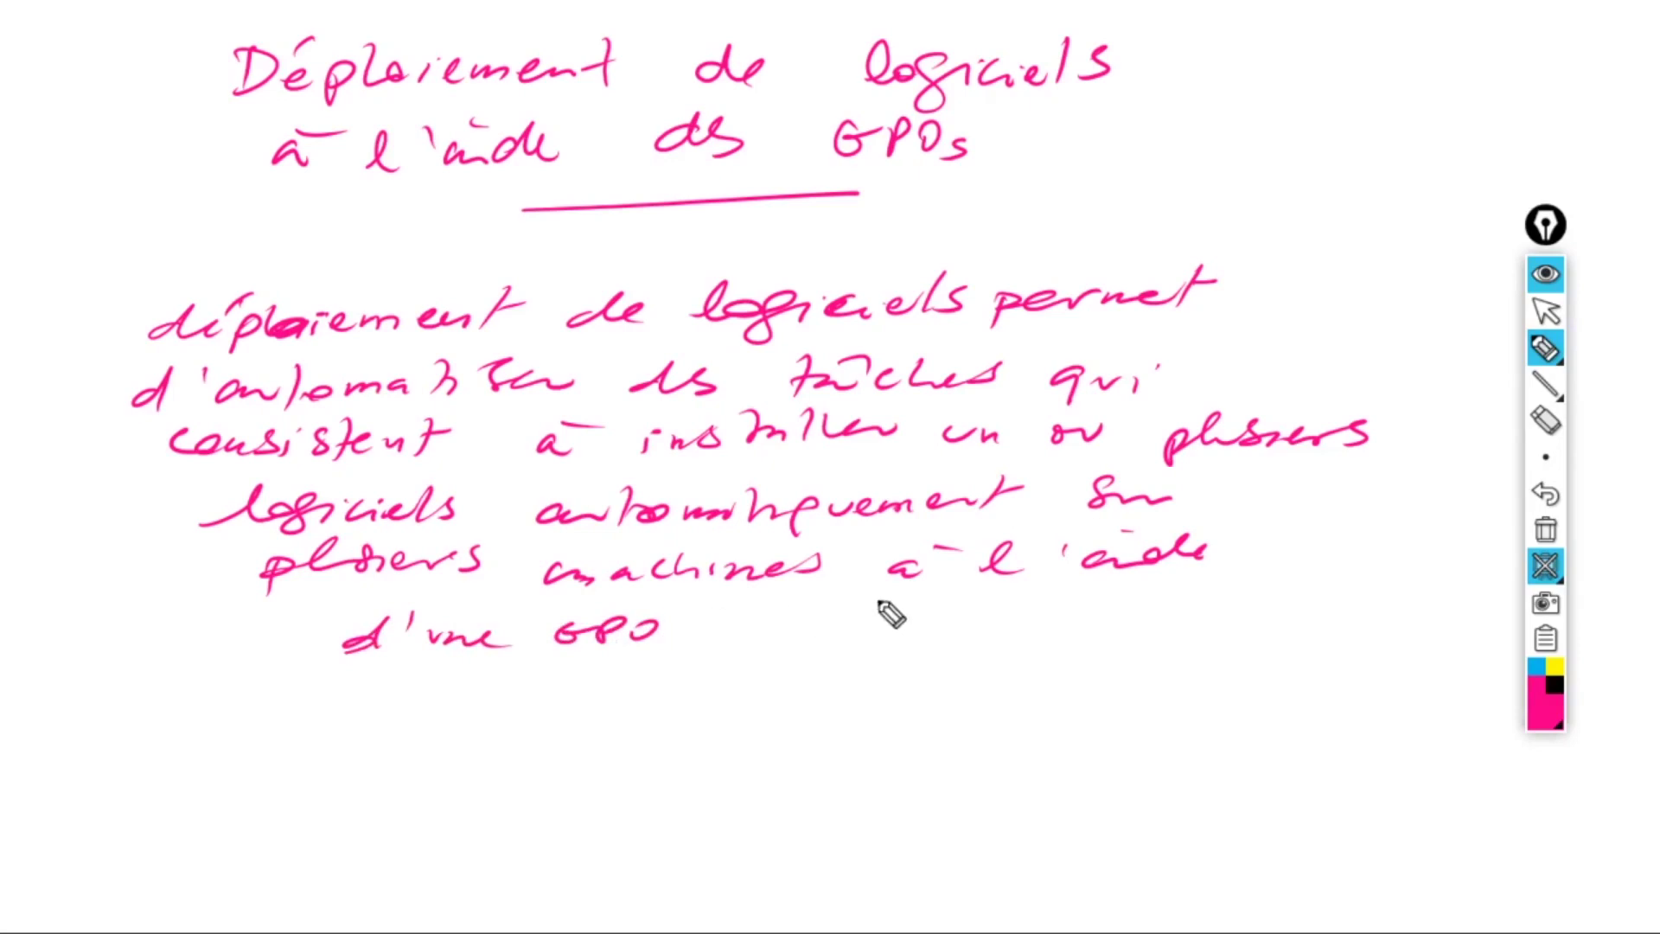
drag(790, 602, 757, 657)
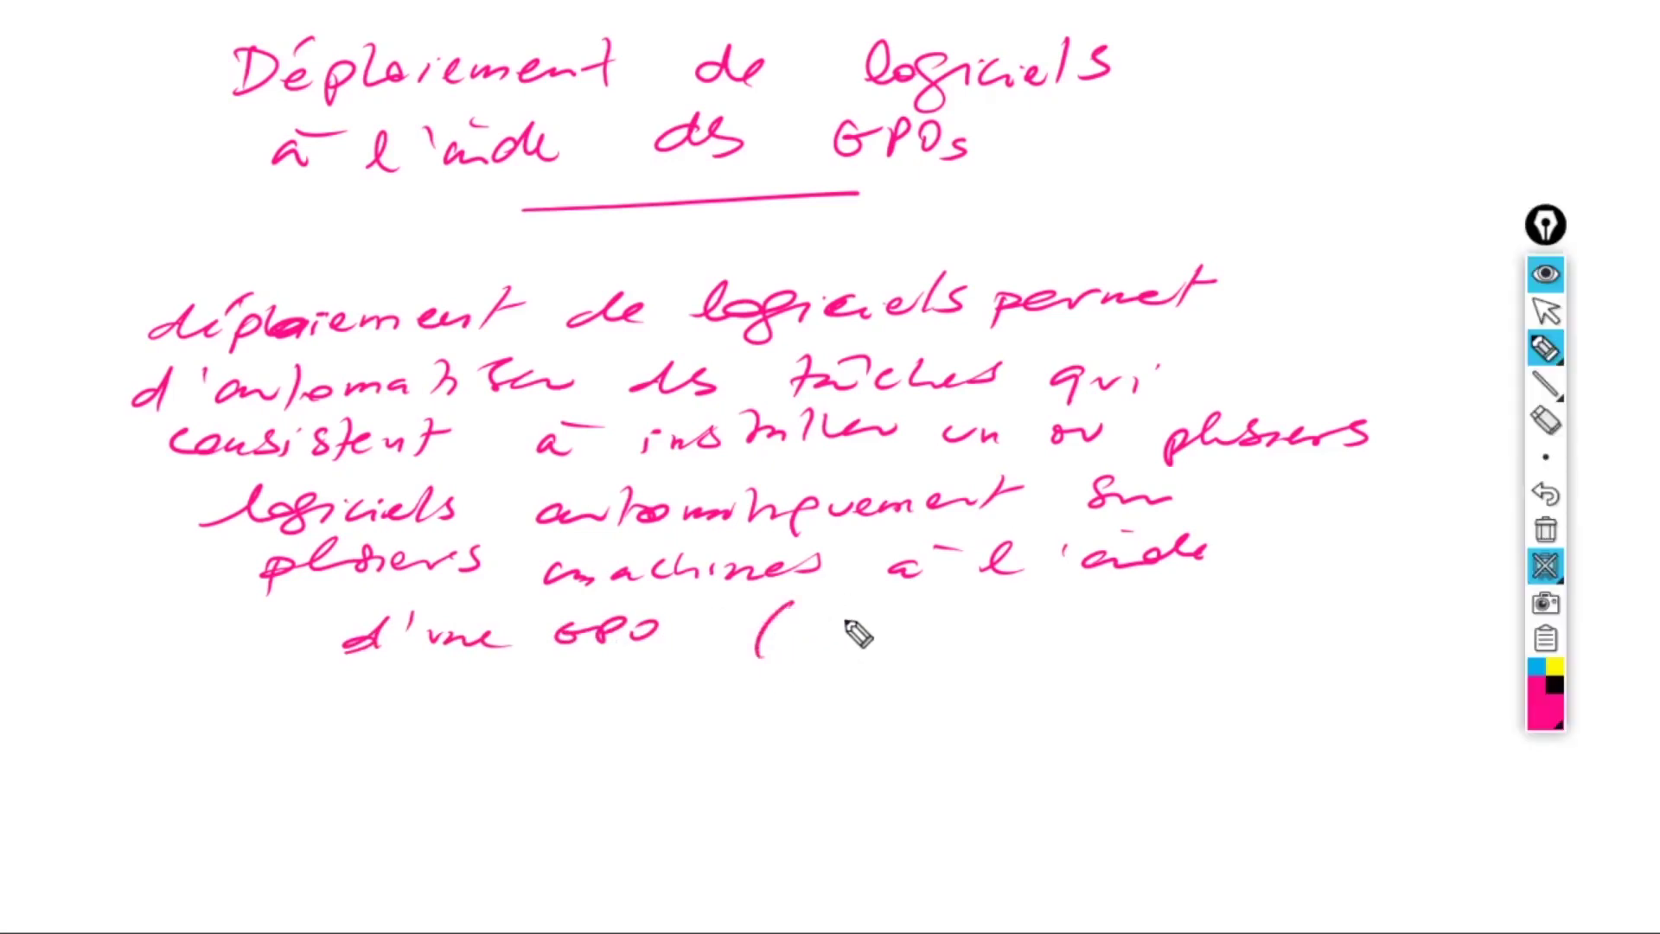
mouse_move(839, 615)
mouse_down()
mouse_move(1124, 621)
mouse_move(1193, 597)
mouse_move(1455, 588)
mouse_up()
drag(848, 662, 1439, 641)
drag(817, 702, 858, 698)
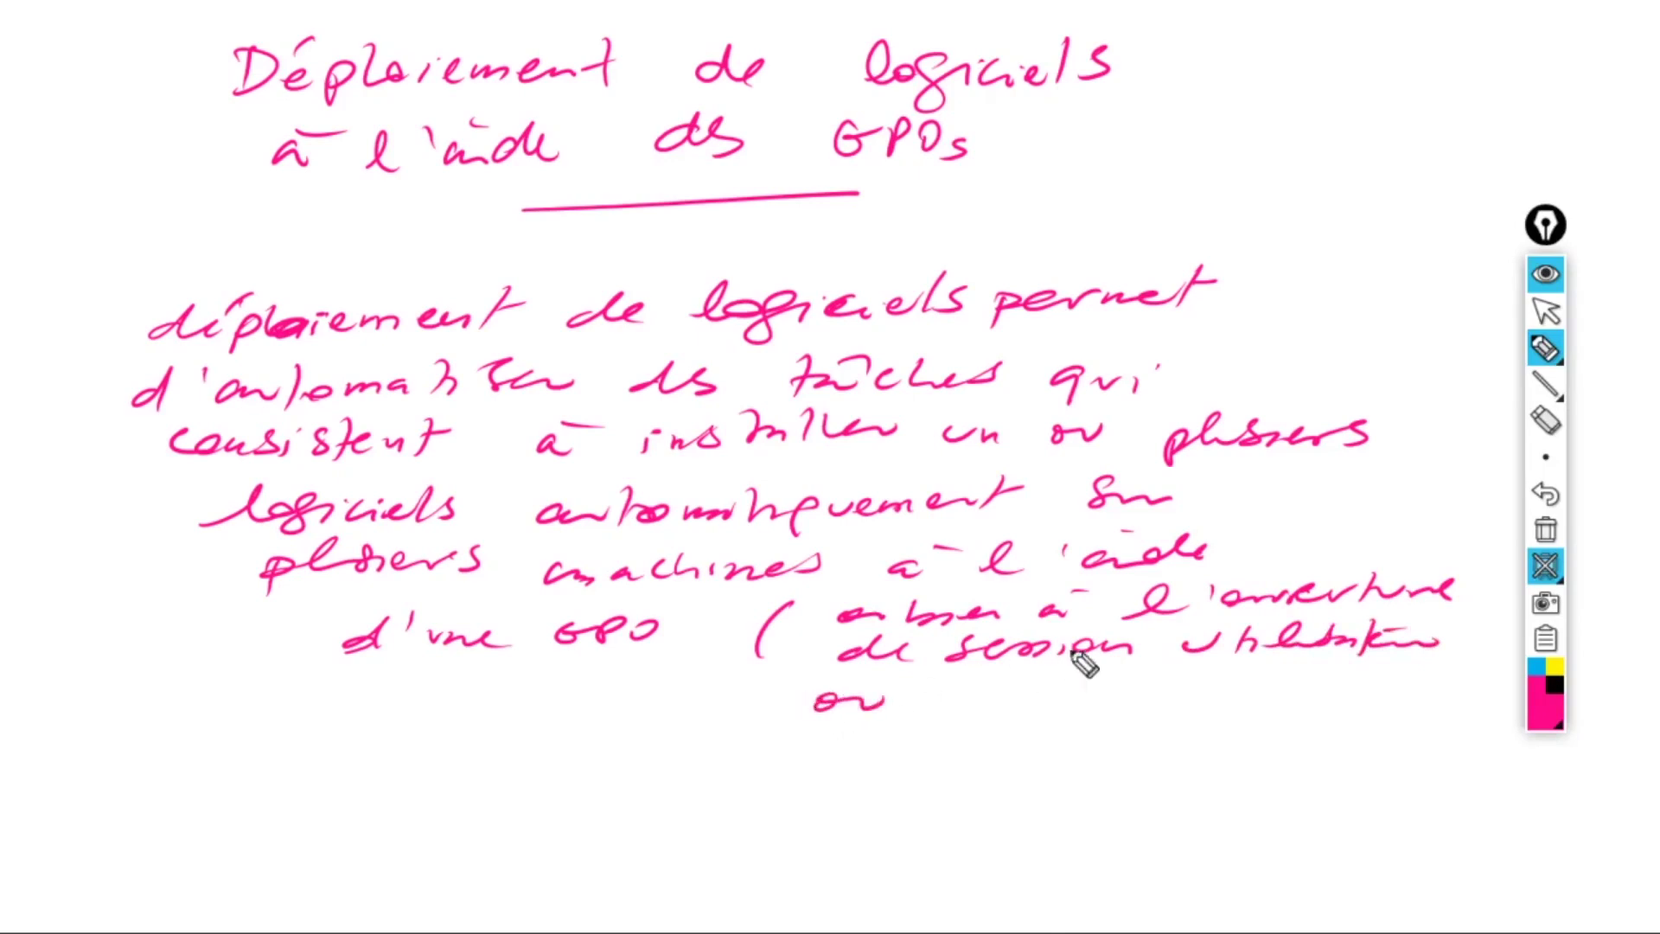
mouse_move(951, 697)
mouse_down()
mouse_move(1249, 688)
mouse_move(1279, 713)
mouse_move(1331, 683)
mouse_up()
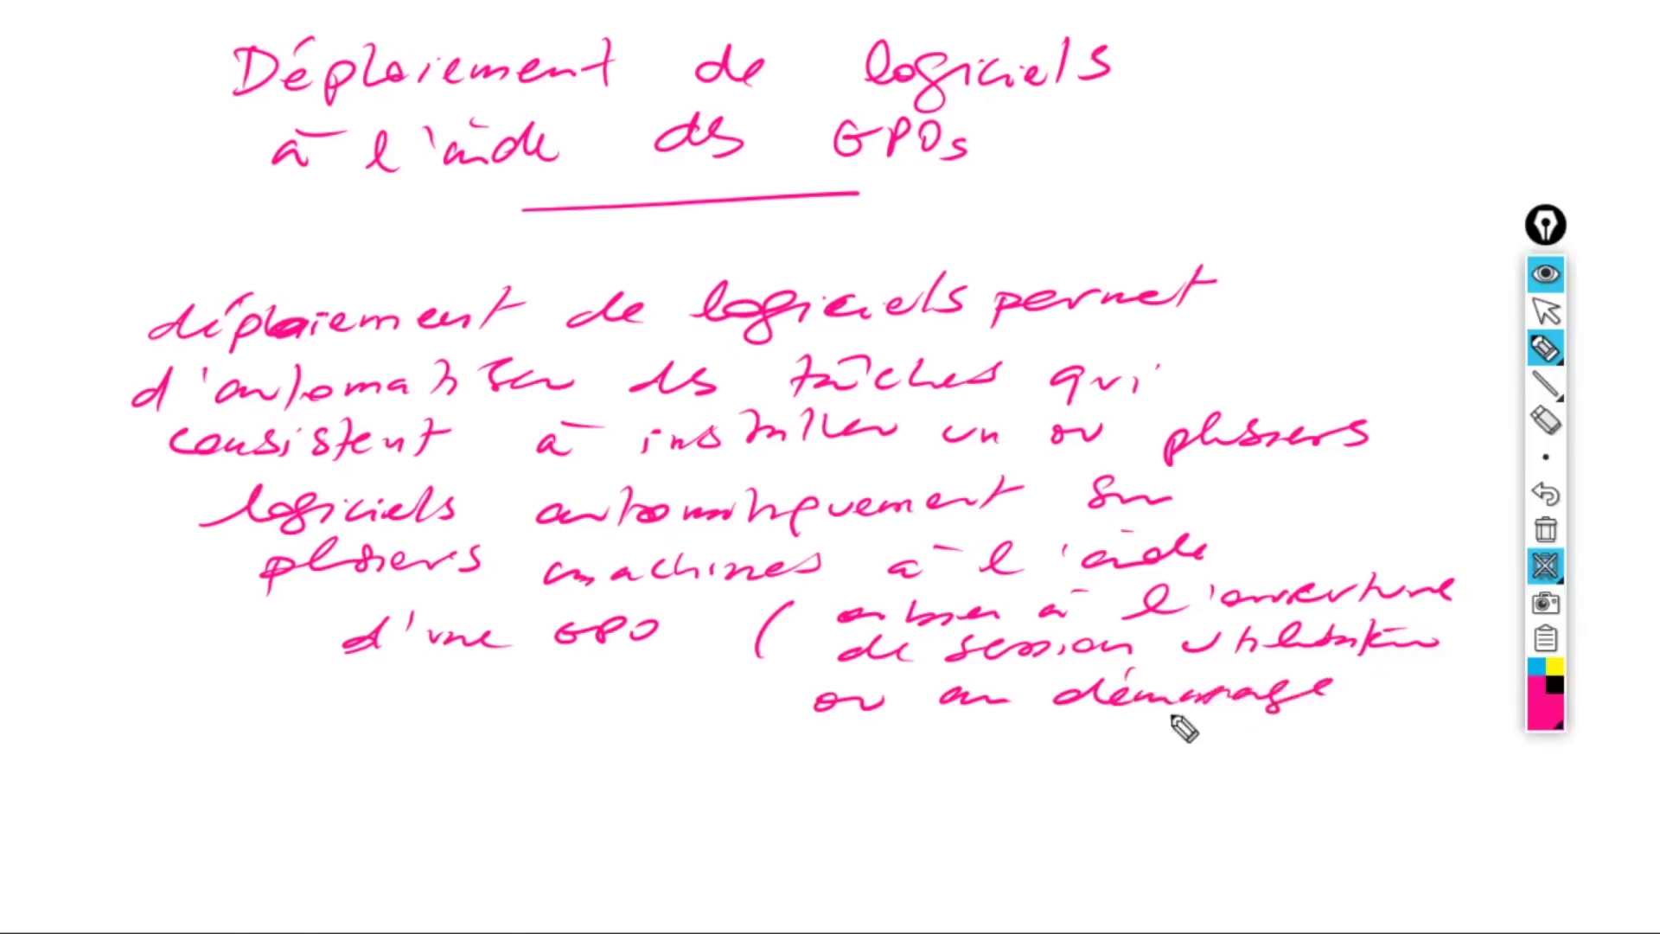
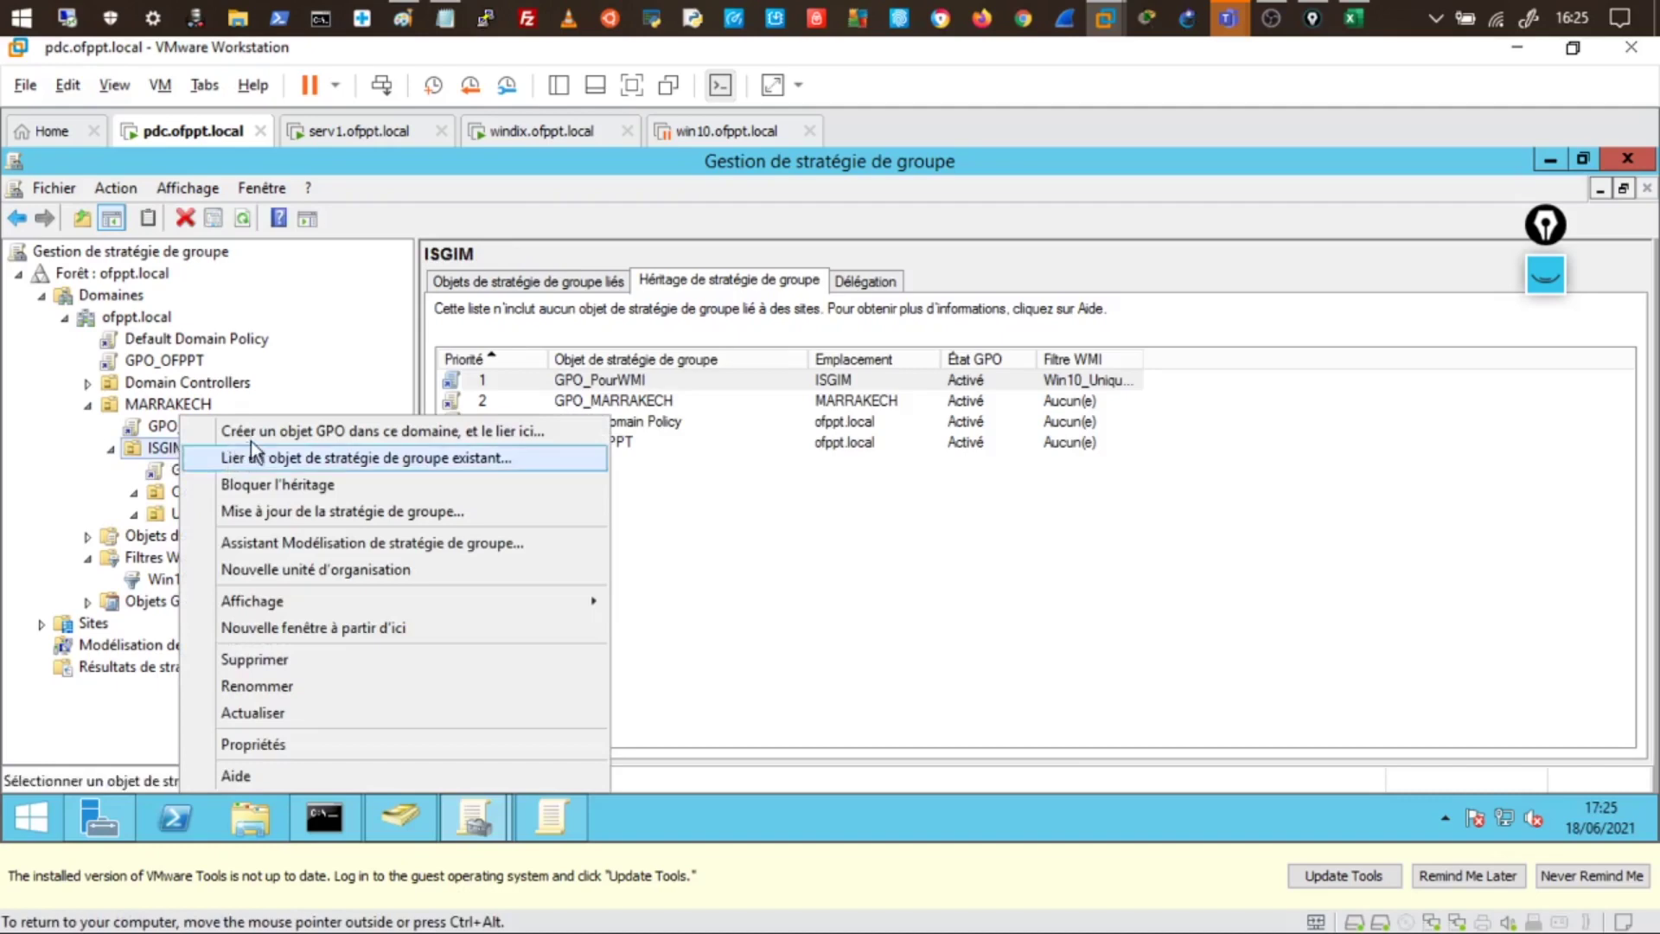
- Start creating a new GPO linked to ISGIM, then bring up the server's File Explorer
click(257, 432)
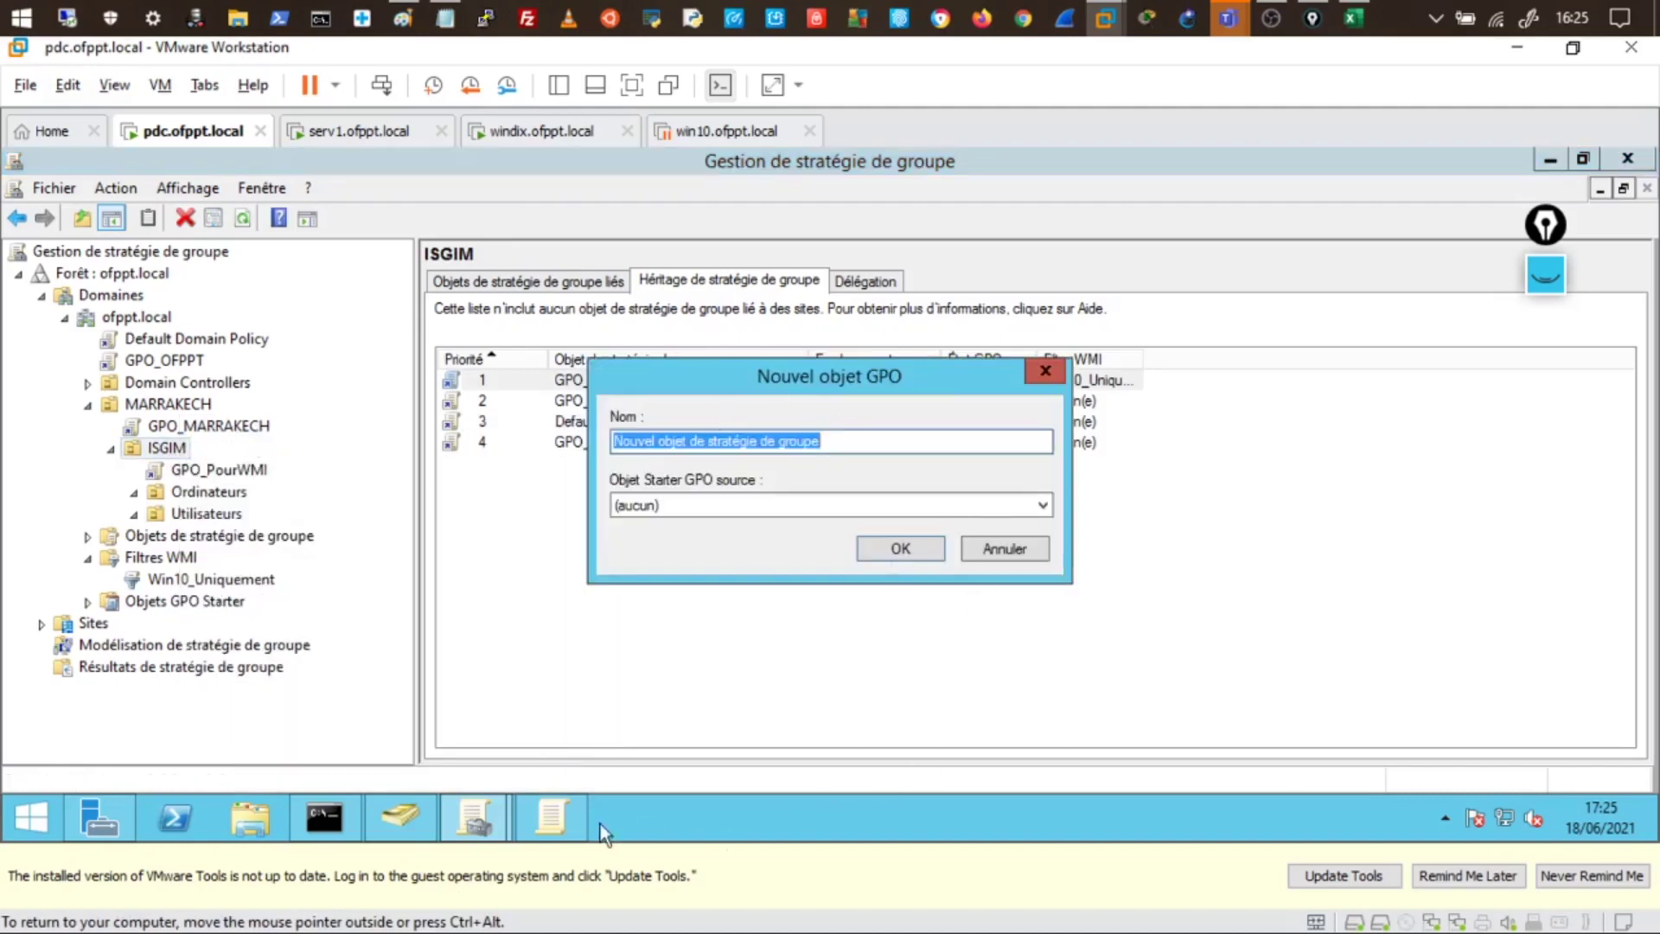
click(251, 820)
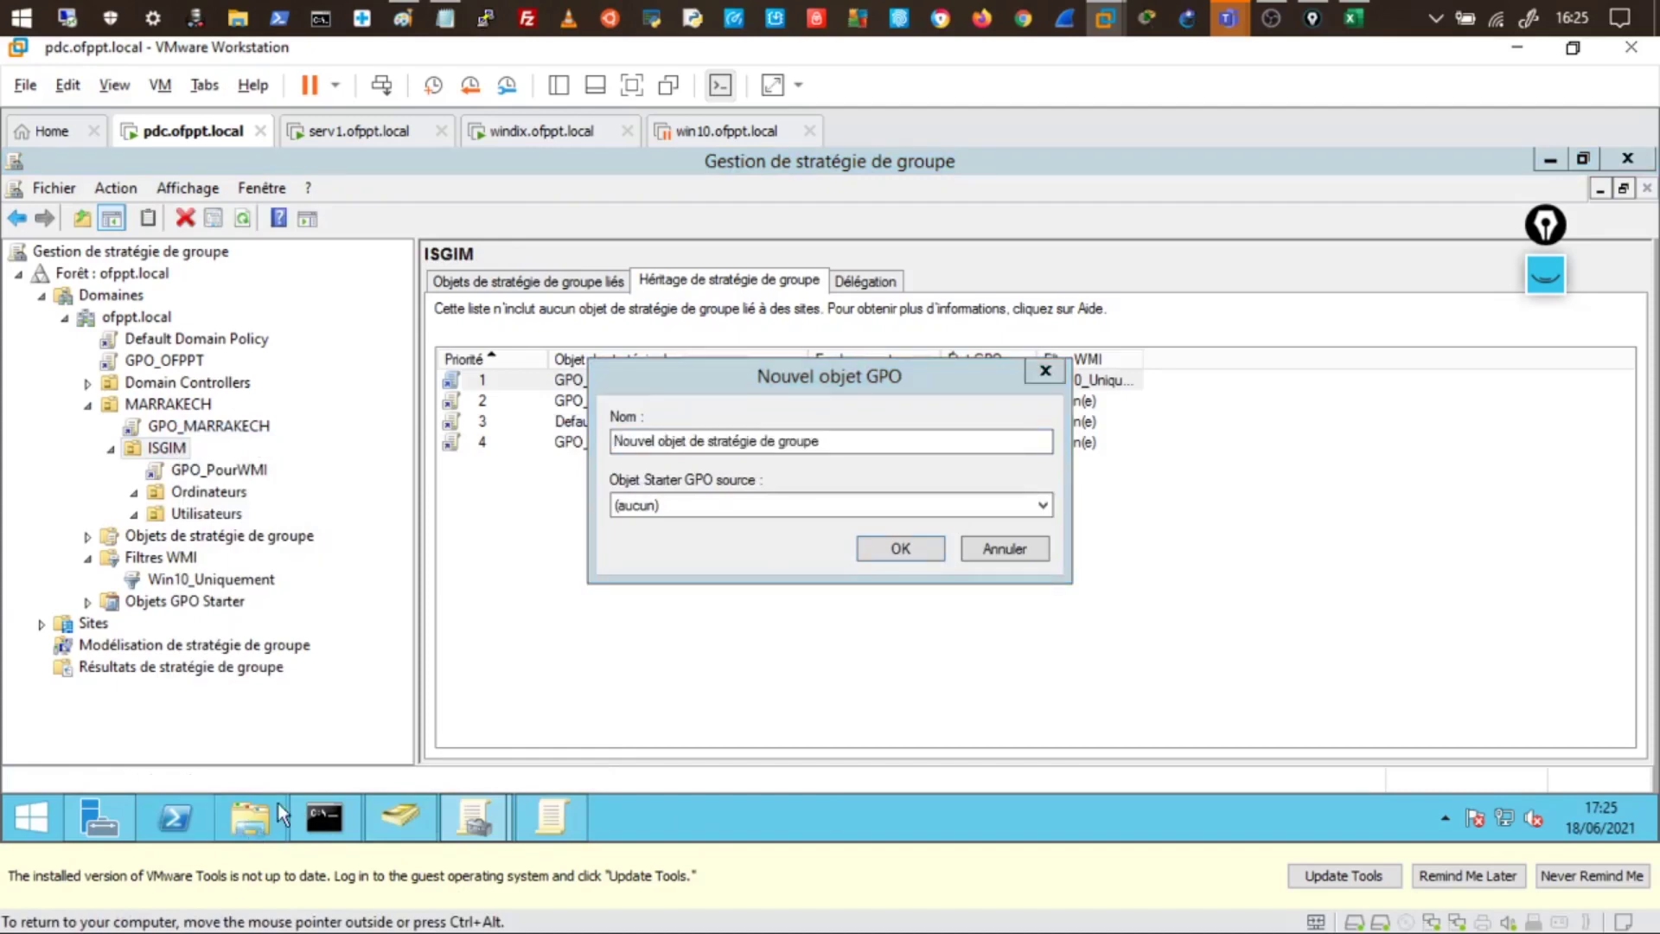
- Open drive Nouveau nom (E:) and then its Publier folder
double_click(691, 760)
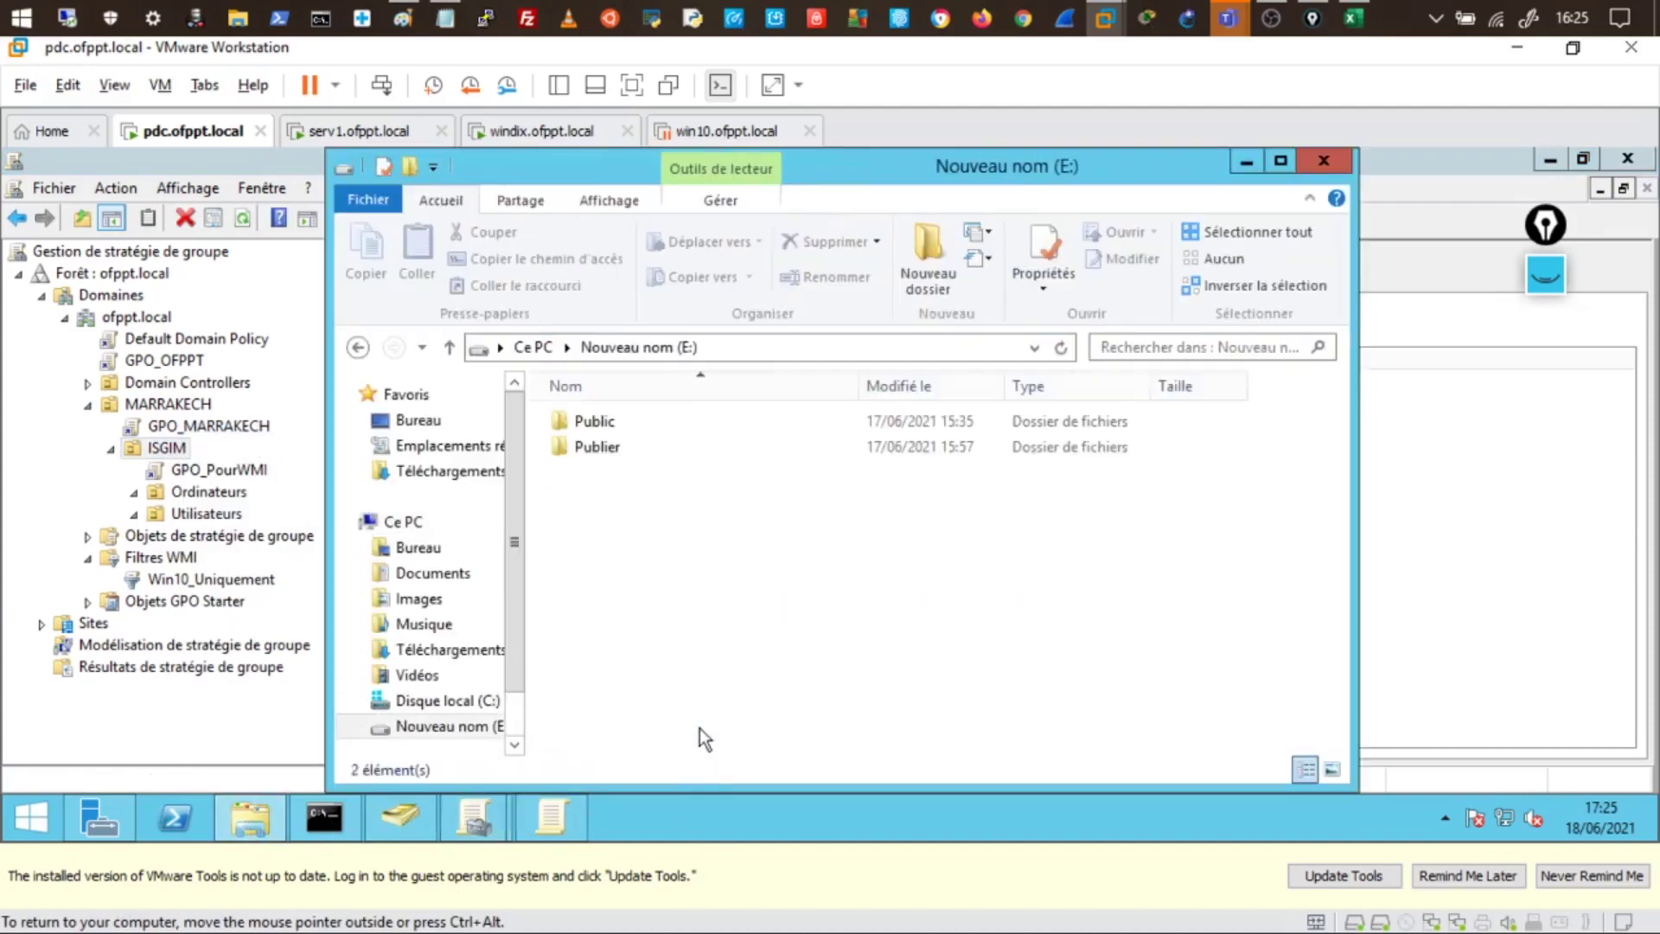
drag(824, 170, 692, 169)
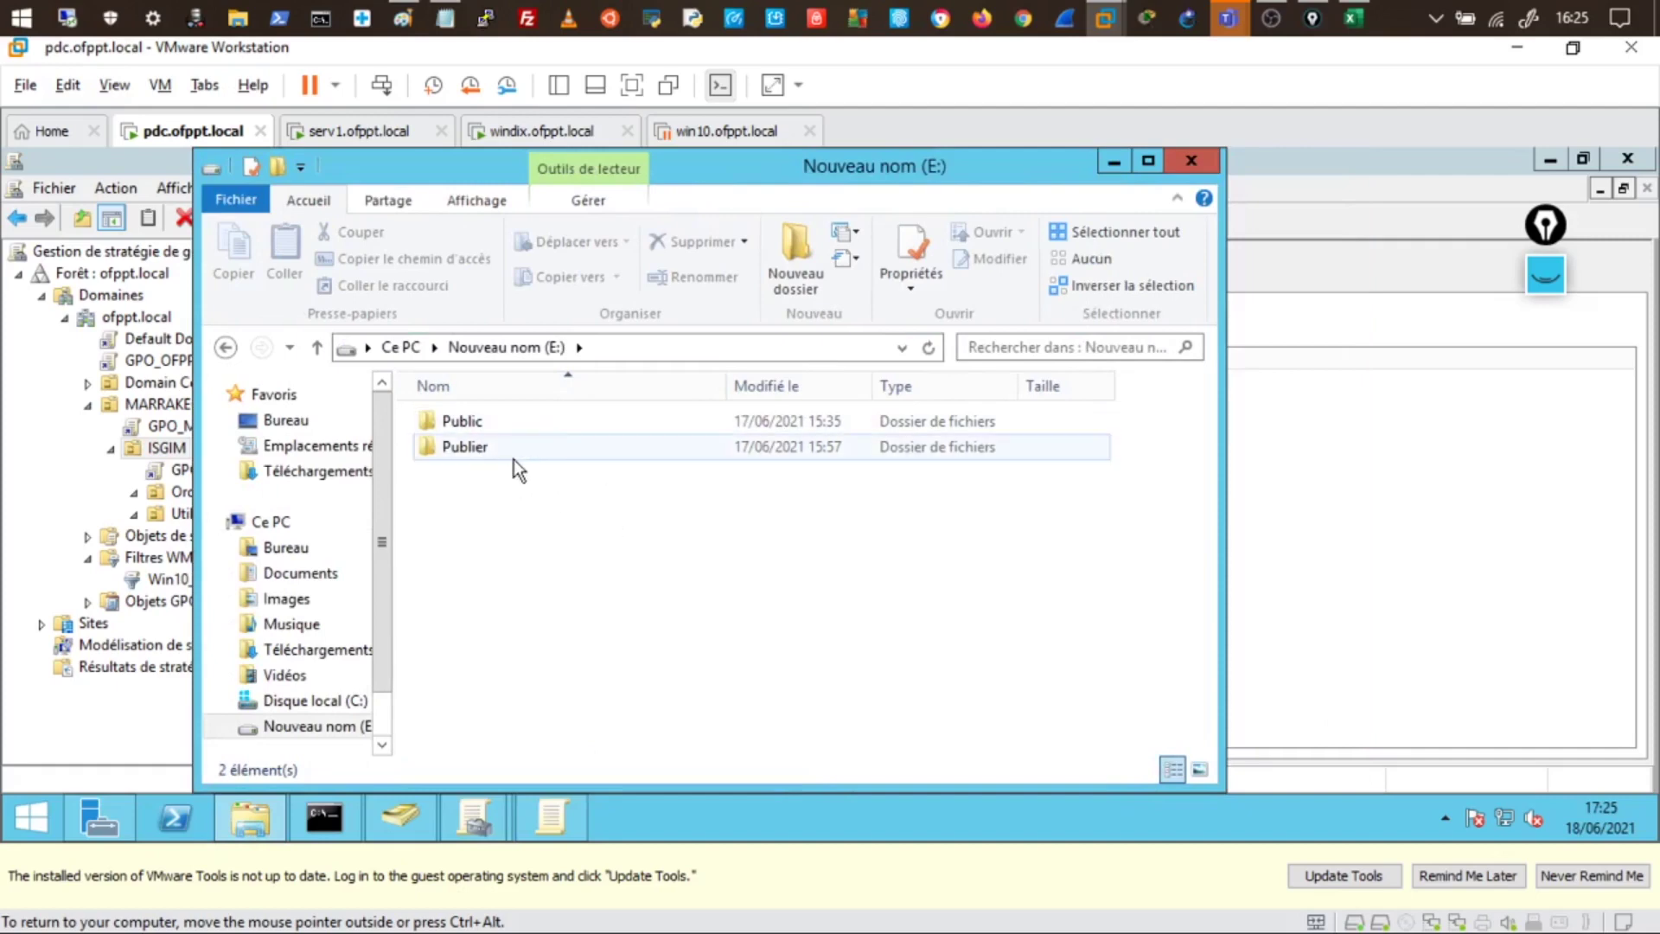
double_click(477, 451)
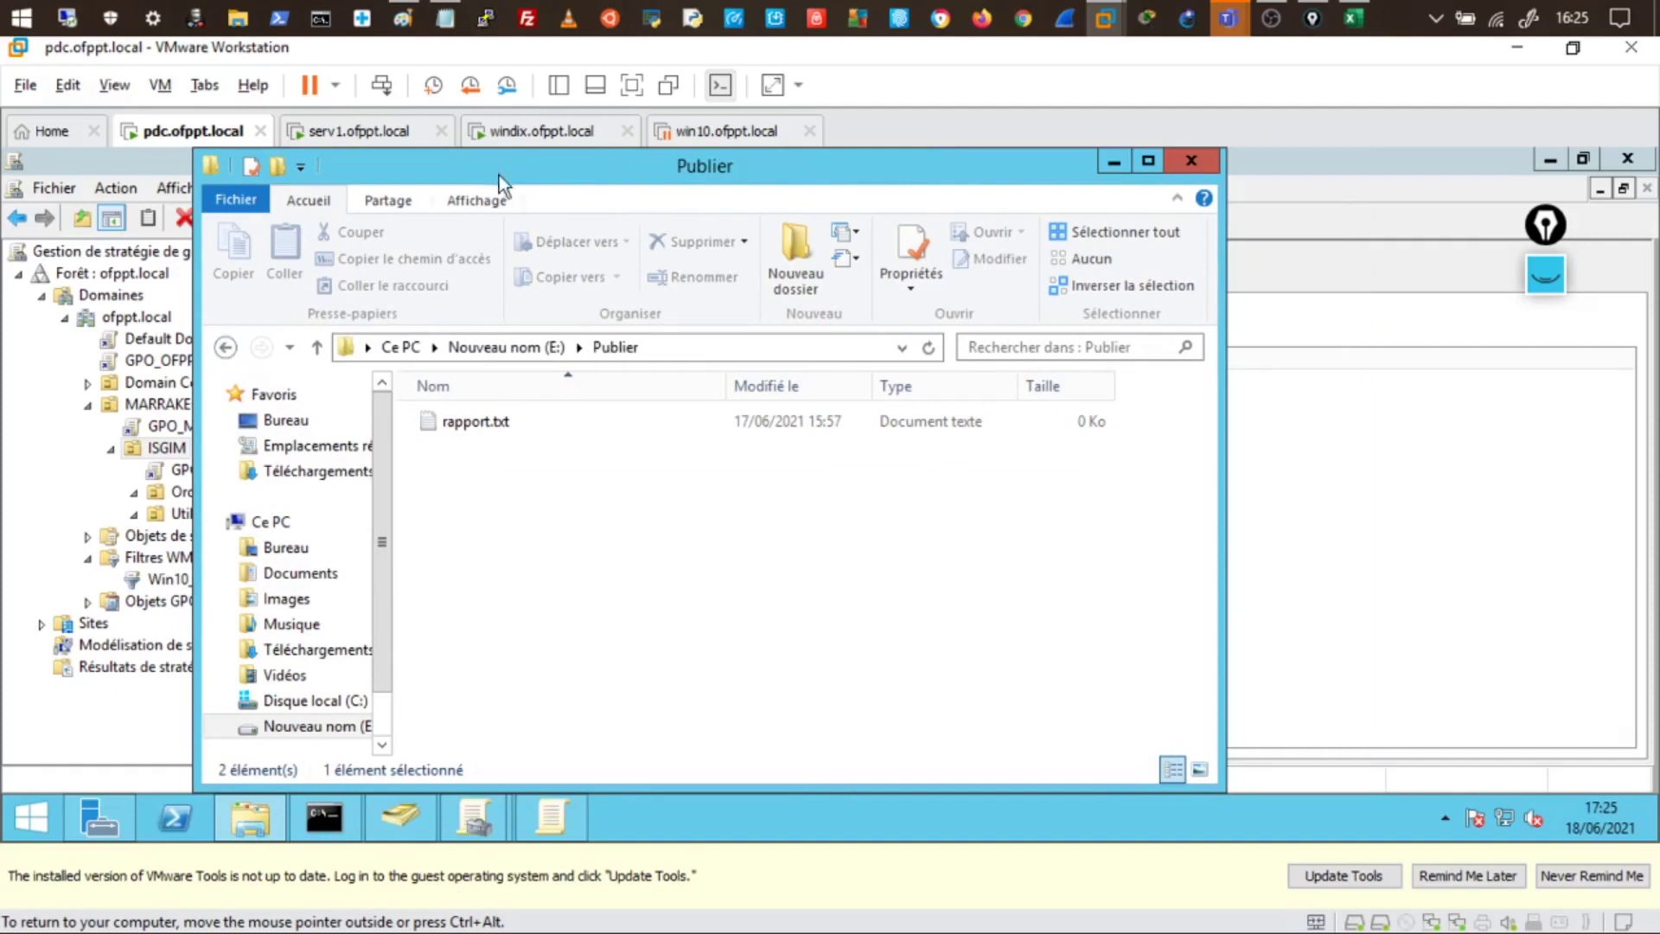
drag(499, 174, 487, 175)
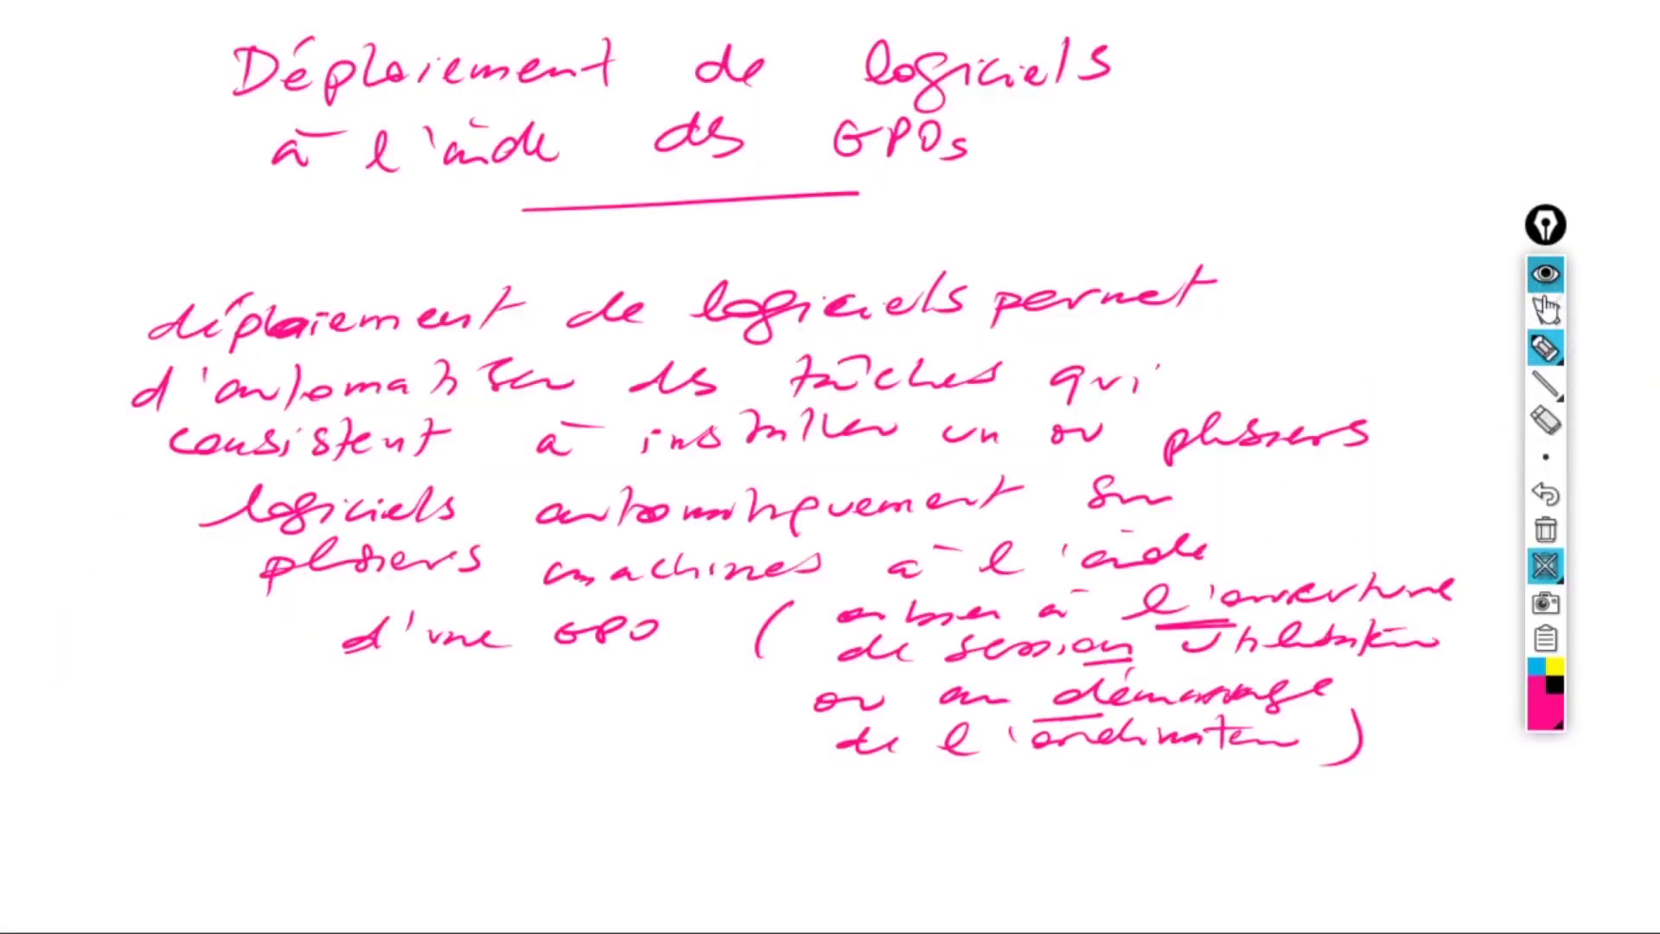
- Clear the whiteboard notes and underline rapport.txt in Publier
click(1543, 568)
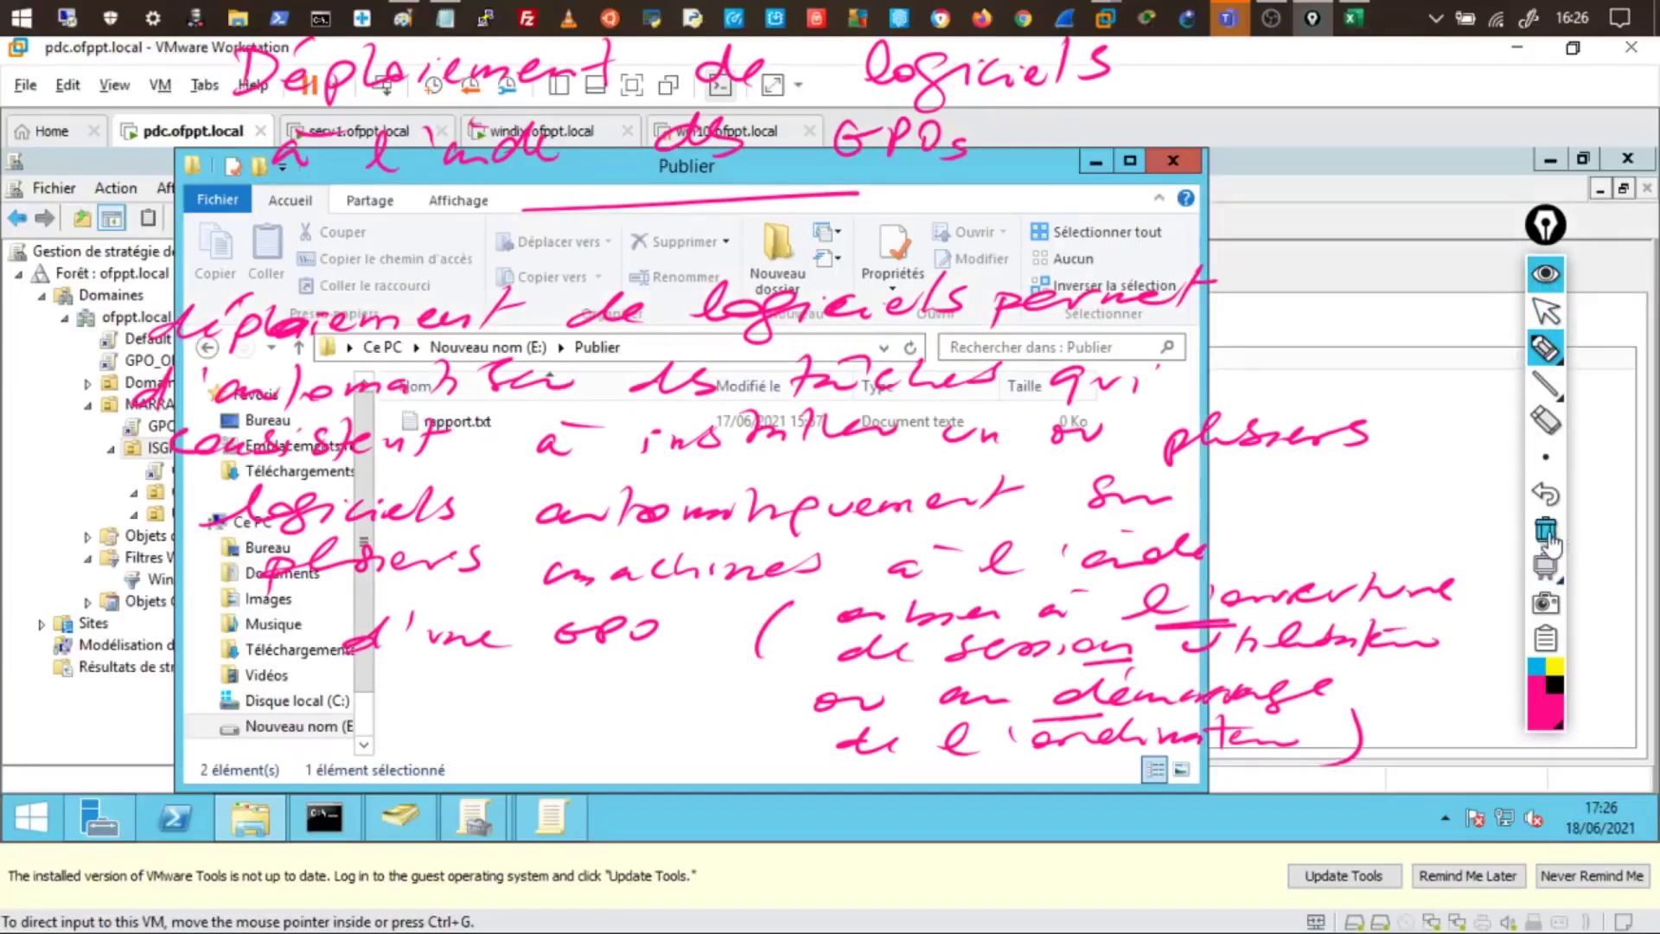
click(1546, 529)
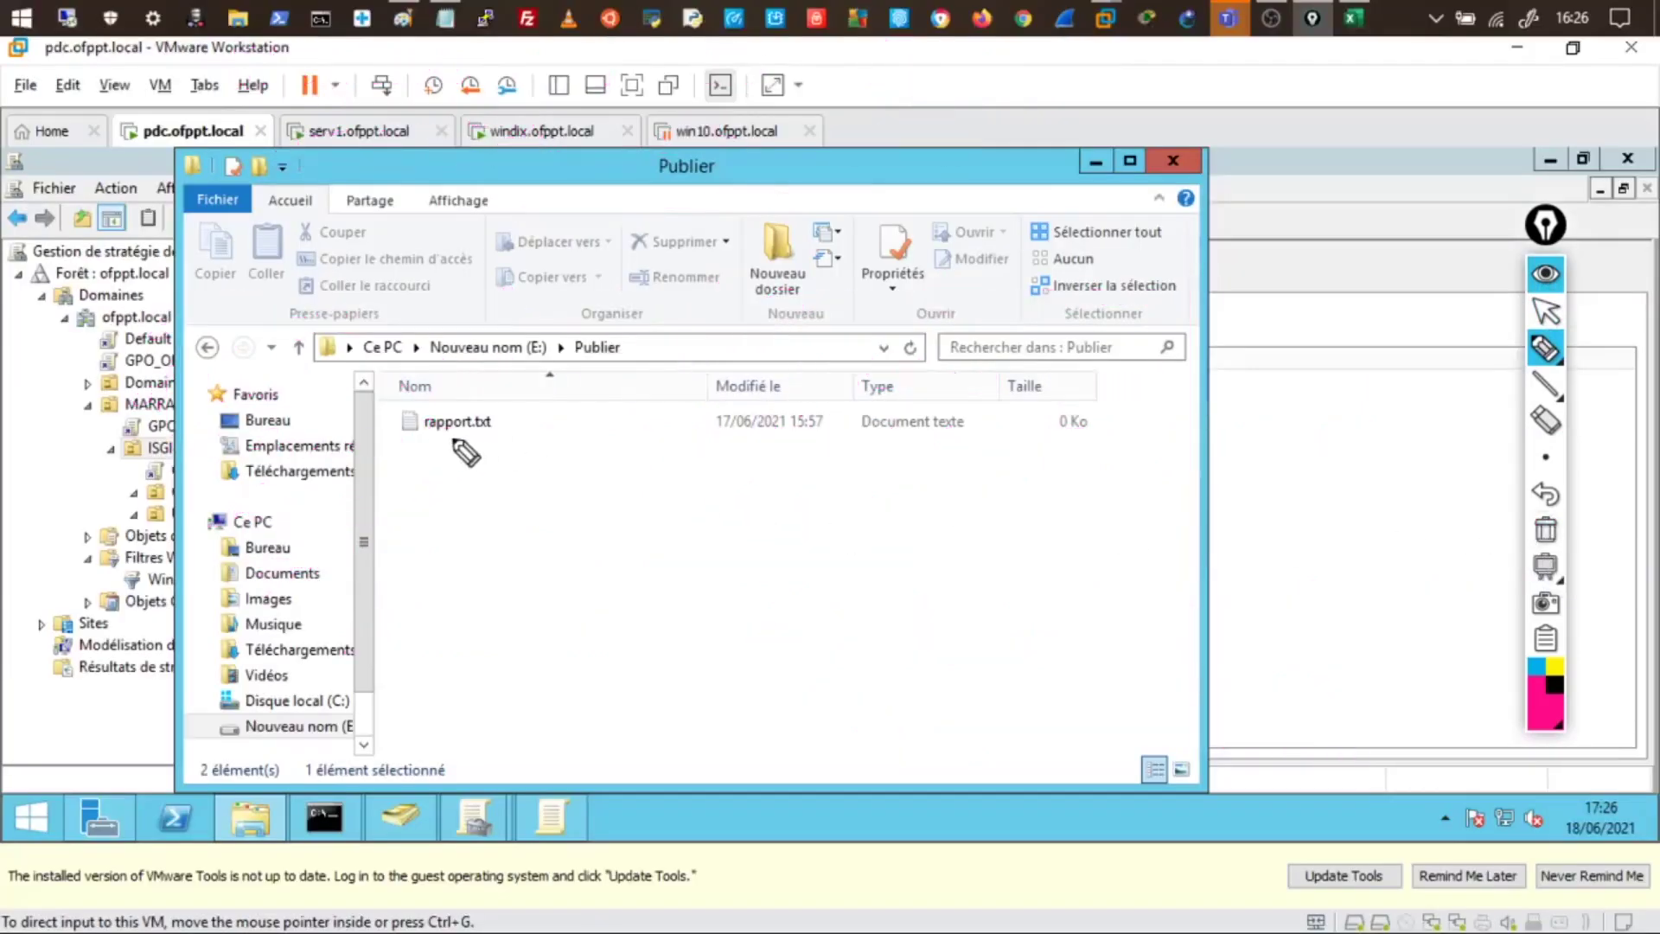
drag(427, 444, 495, 443)
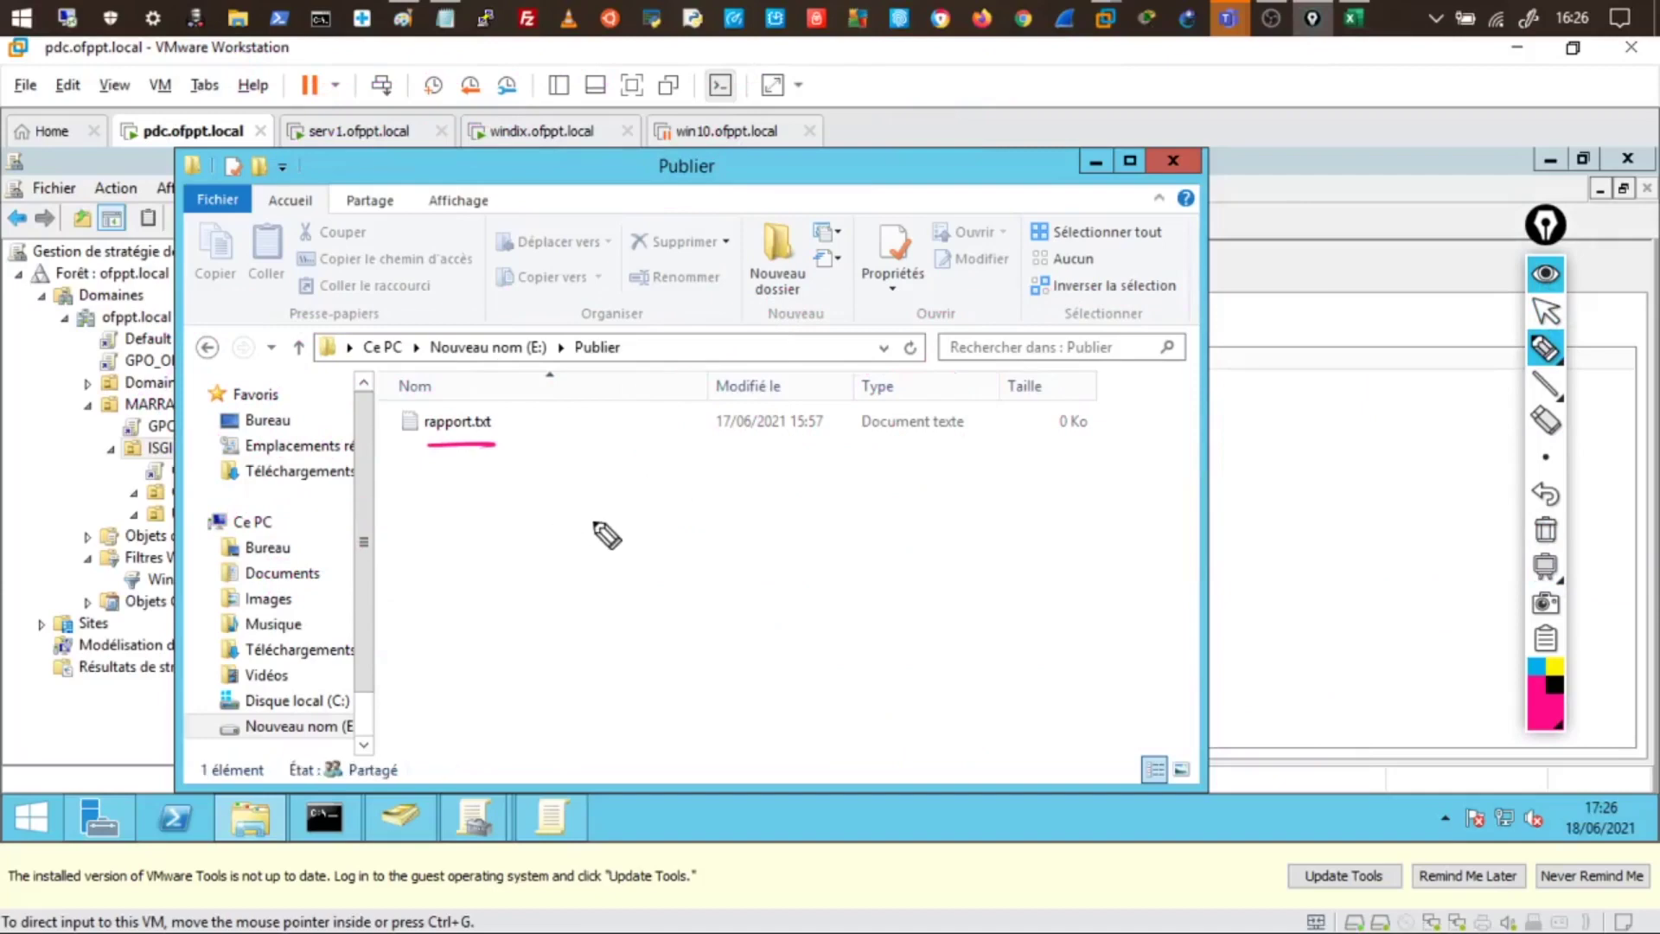
click(637, 525)
drag(667, 529, 736, 531)
click(741, 512)
drag(652, 550, 708, 546)
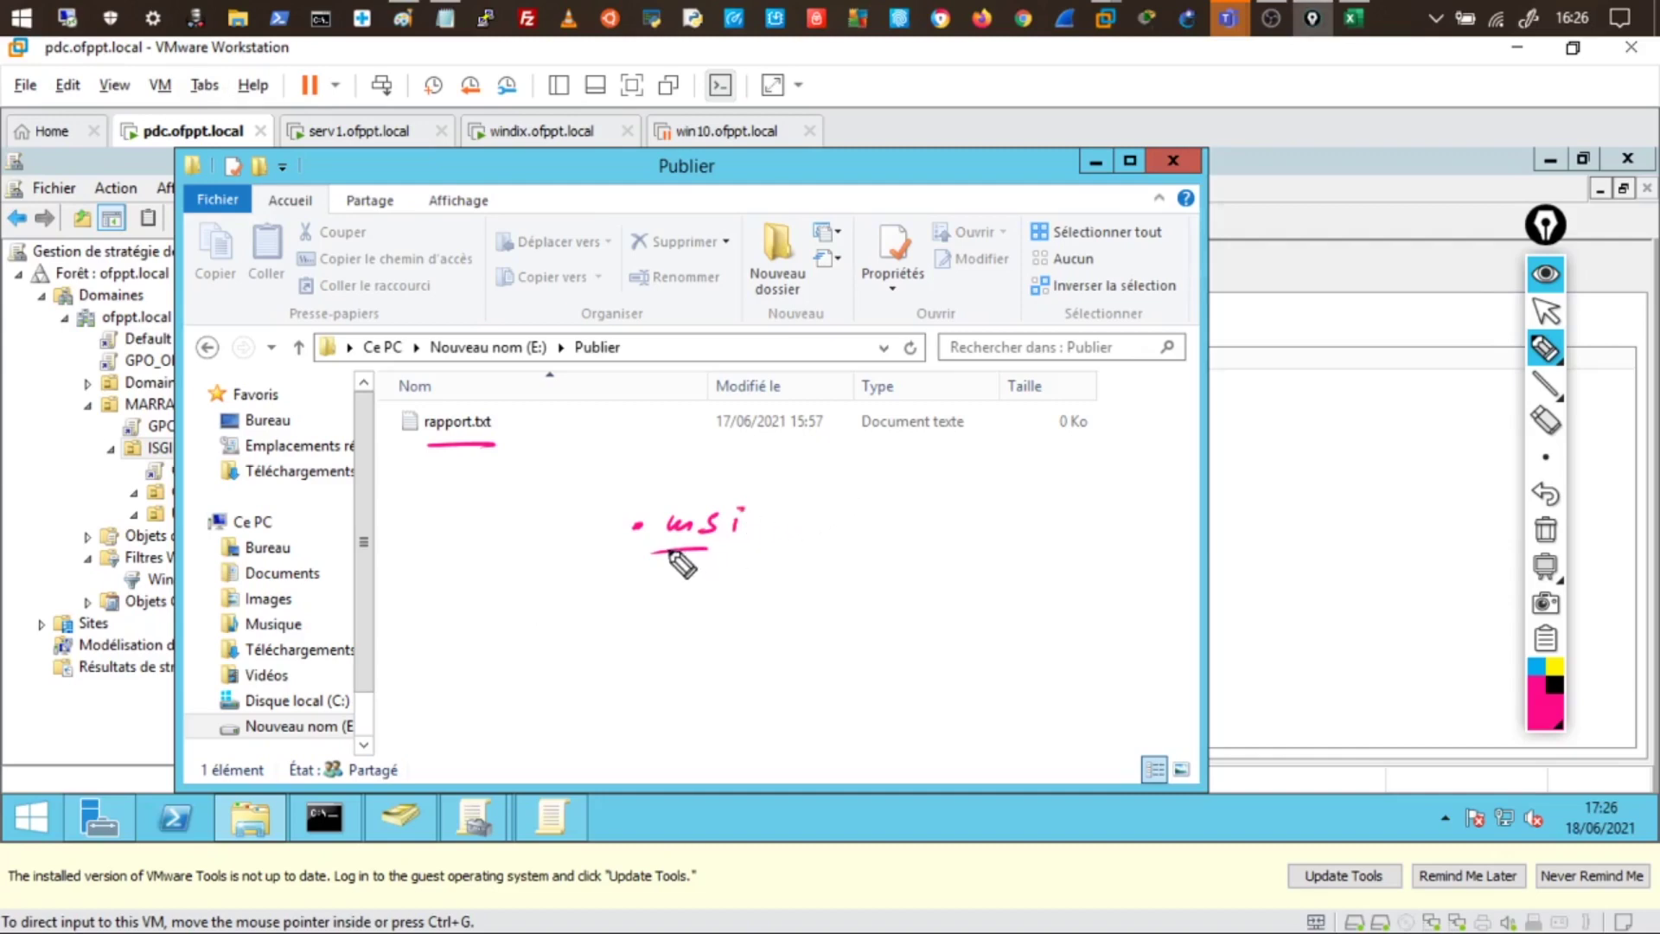
drag(685, 550, 728, 549)
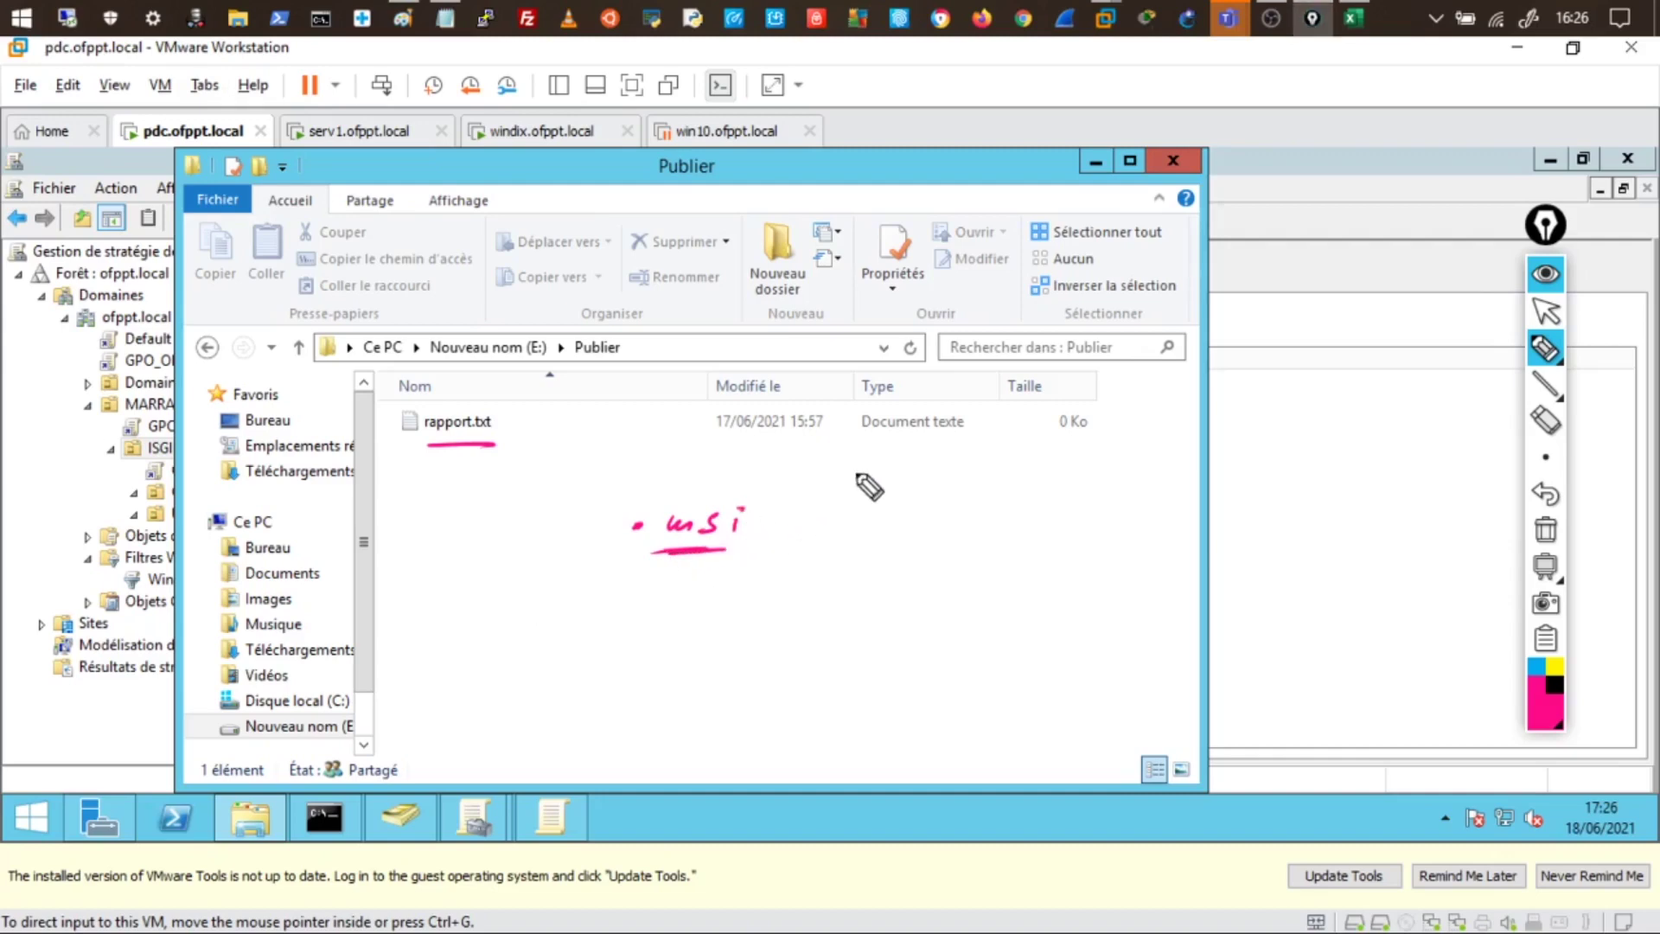
mouse_move(745, 473)
mouse_down()
mouse_move(789, 563)
mouse_move(763, 471)
mouse_up()
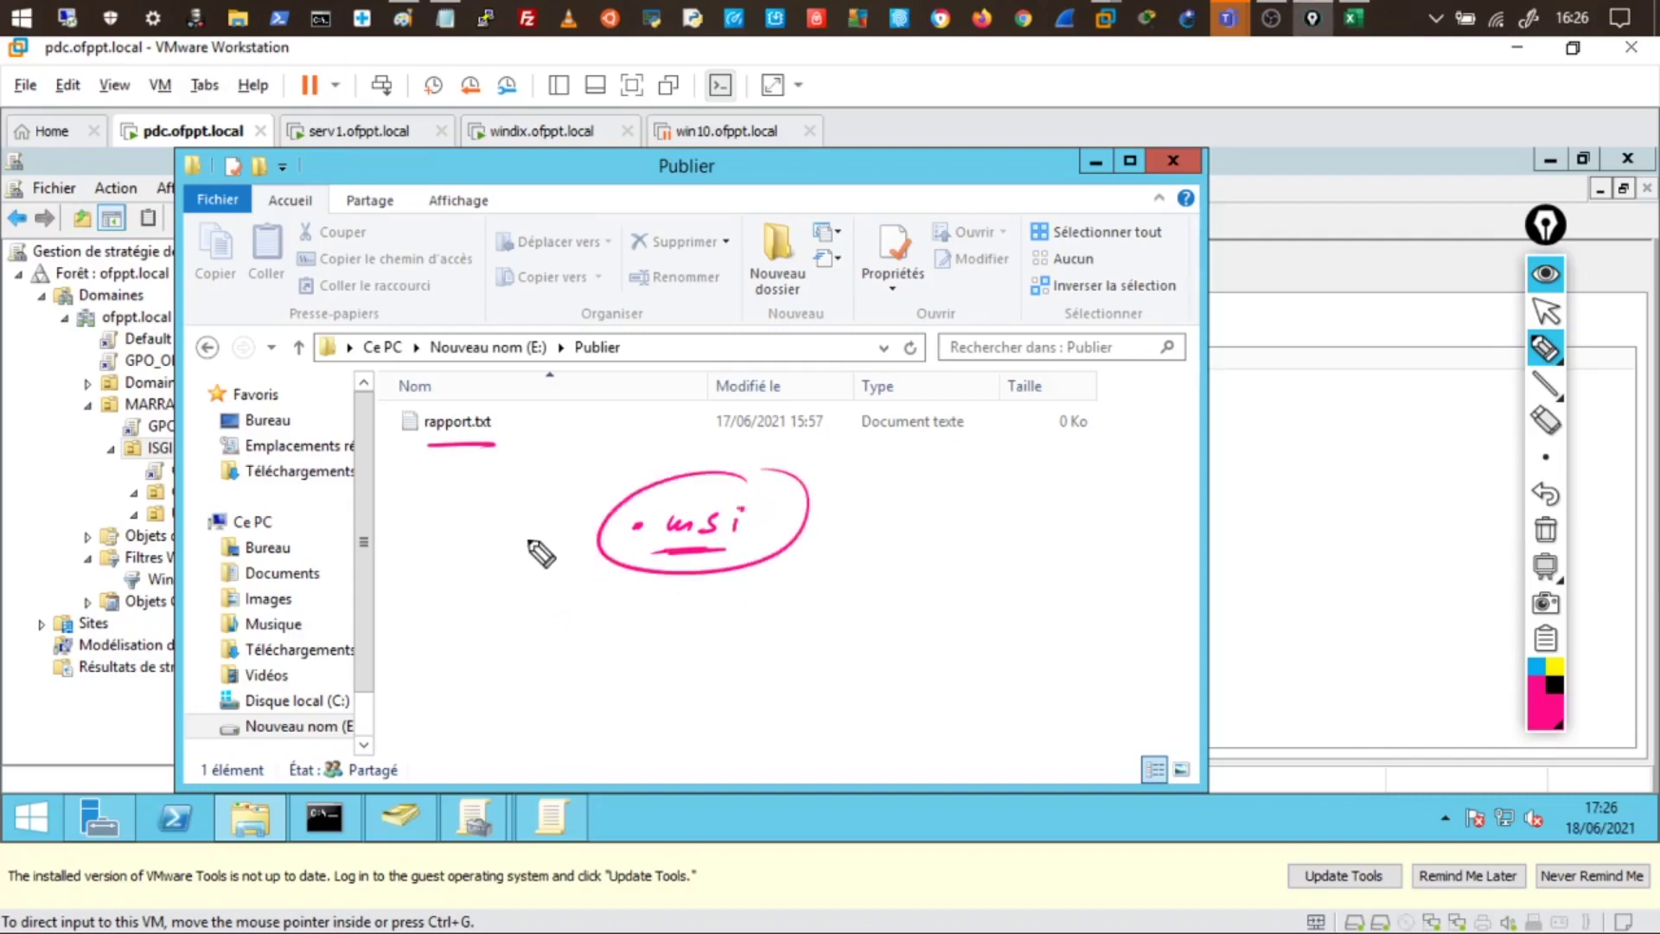
drag(501, 535, 566, 532)
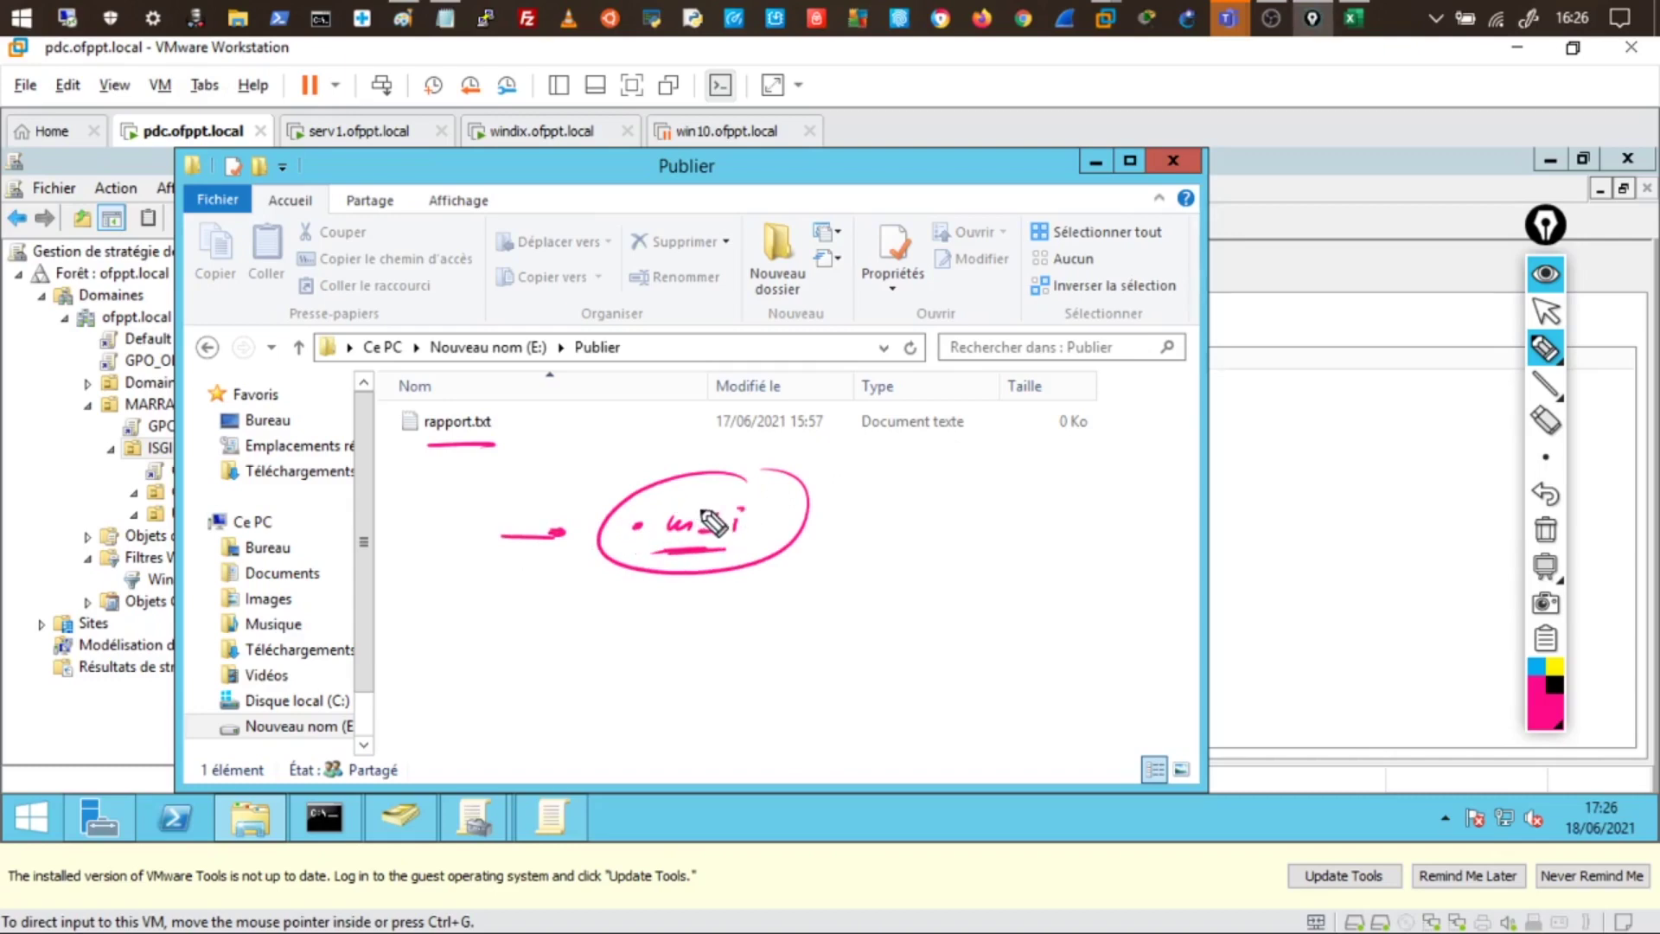
mouse_move(638, 690)
mouse_down()
mouse_move(730, 696)
mouse_move(715, 723)
mouse_move(727, 685)
mouse_move(756, 682)
mouse_move(705, 683)
mouse_move(759, 676)
mouse_move(644, 720)
mouse_up()
drag(679, 683, 697, 712)
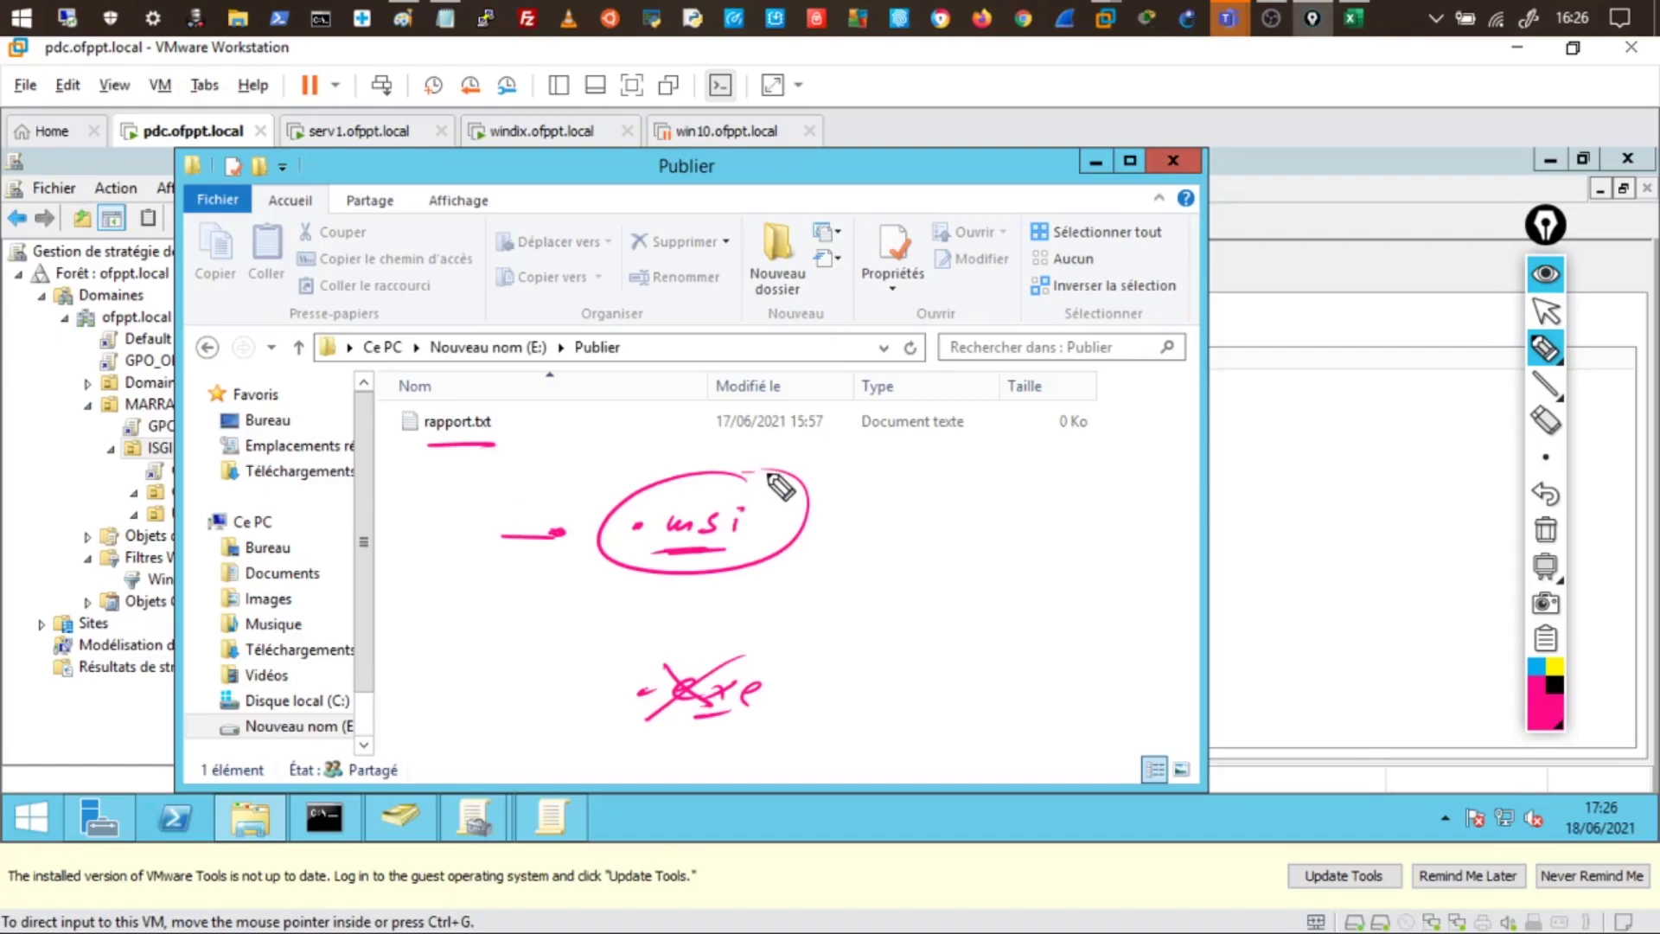
mouse_move(781, 487)
mouse_down()
mouse_move(705, 484)
mouse_move(591, 521)
mouse_move(679, 581)
mouse_move(774, 475)
mouse_up()
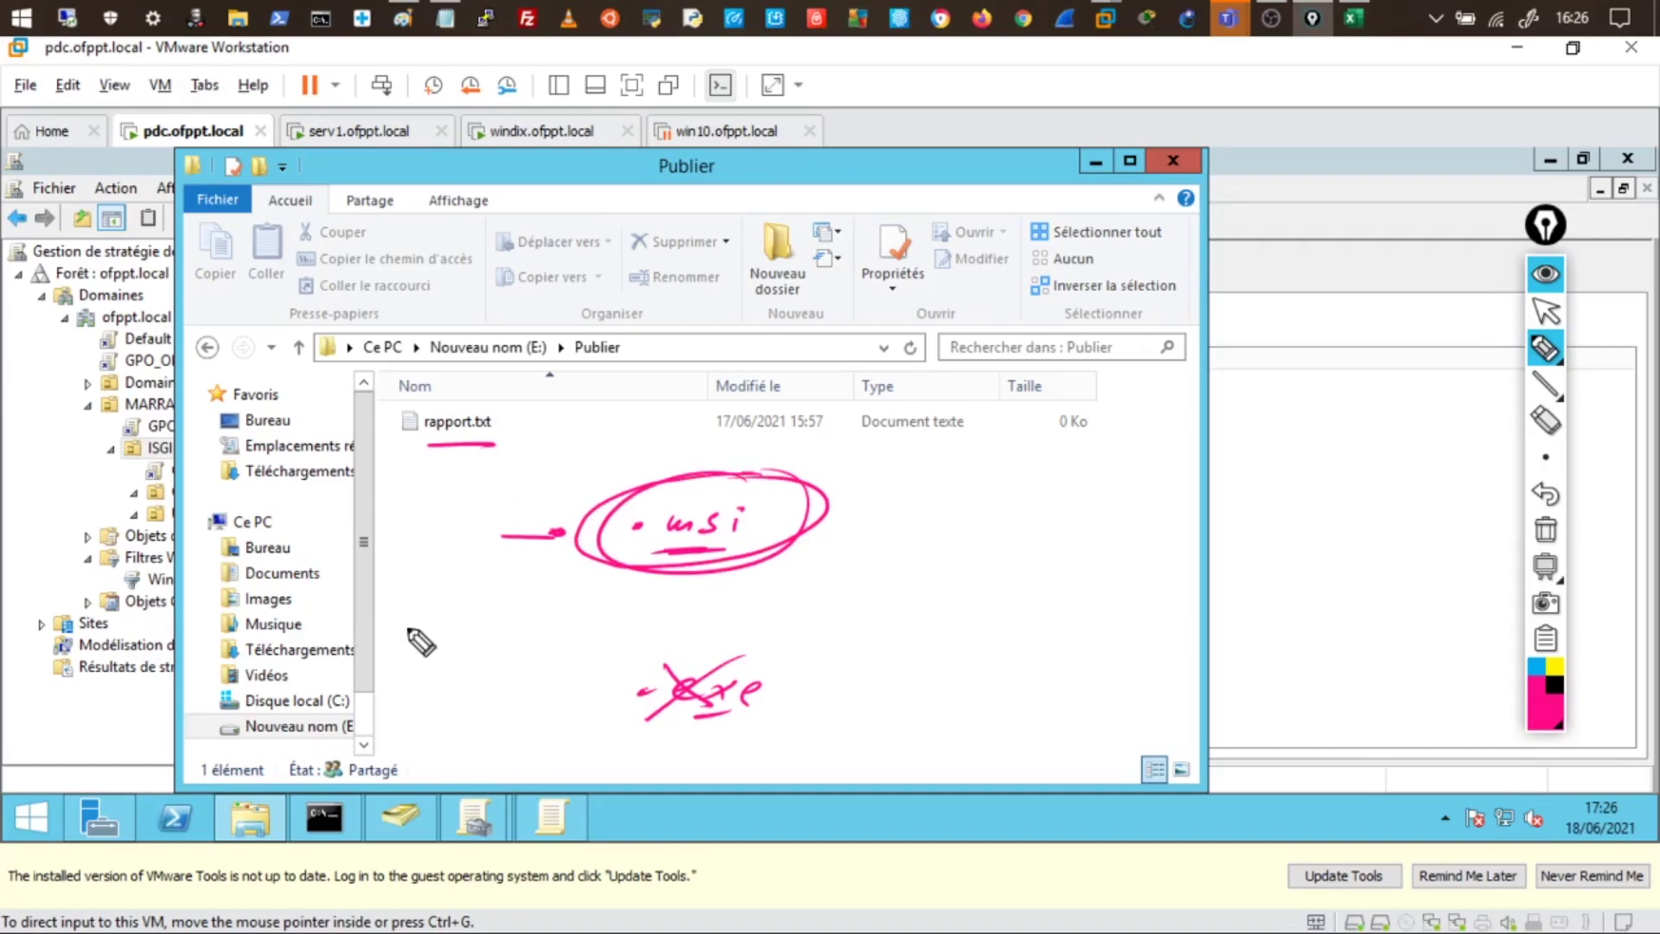
click(1544, 531)
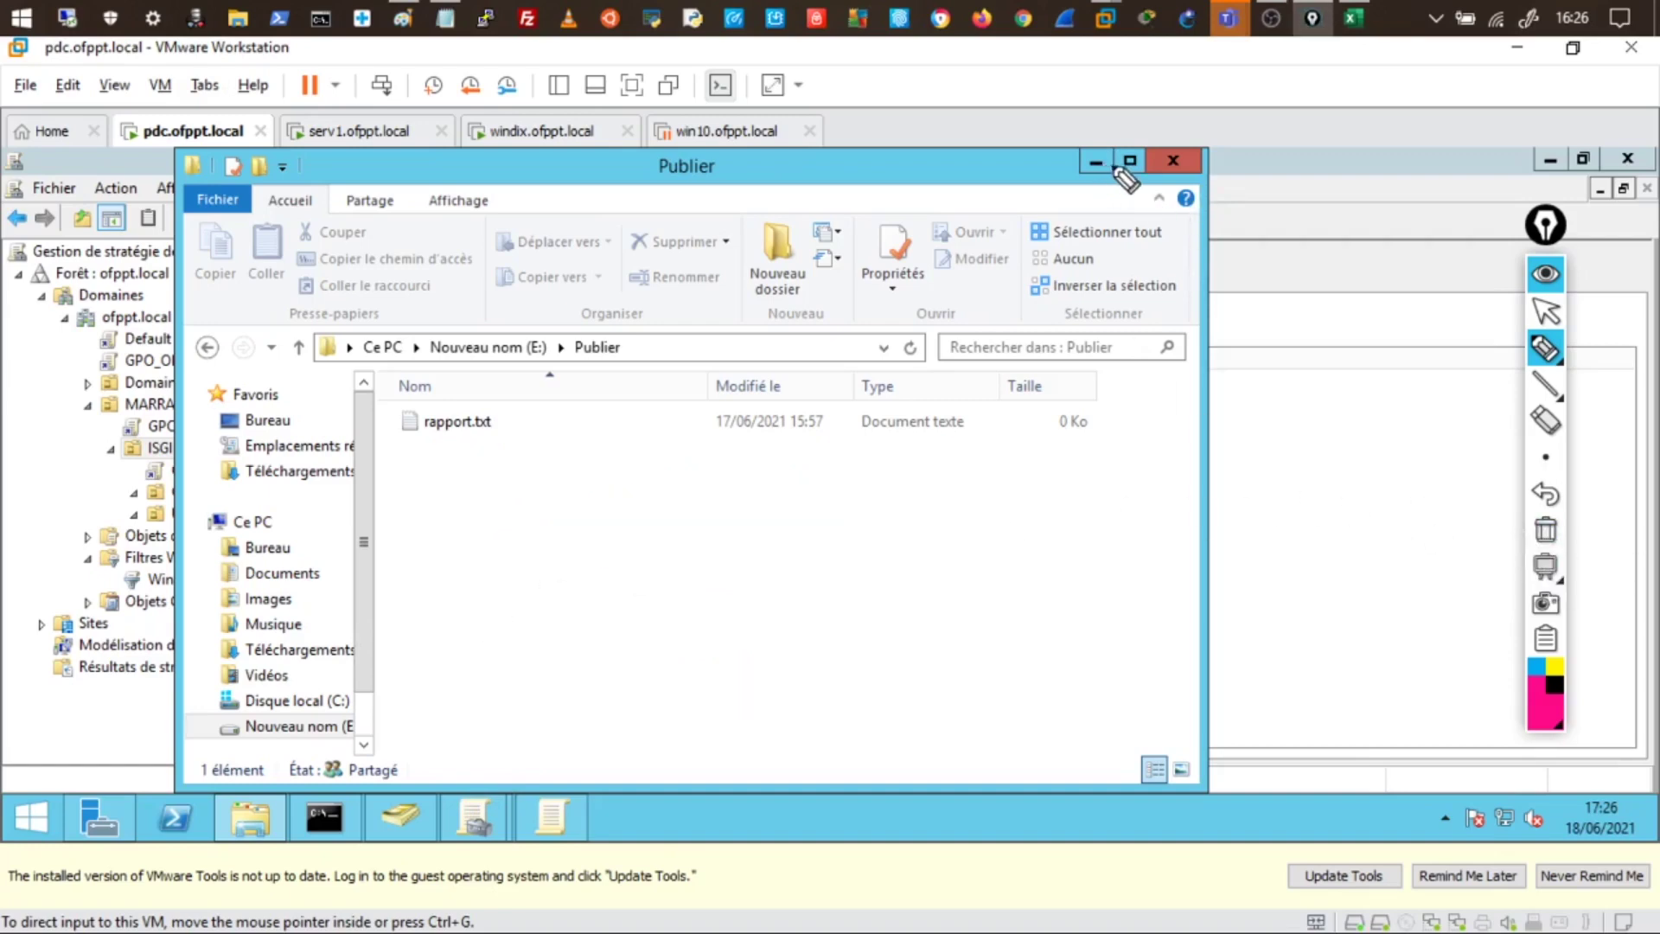
click(1544, 275)
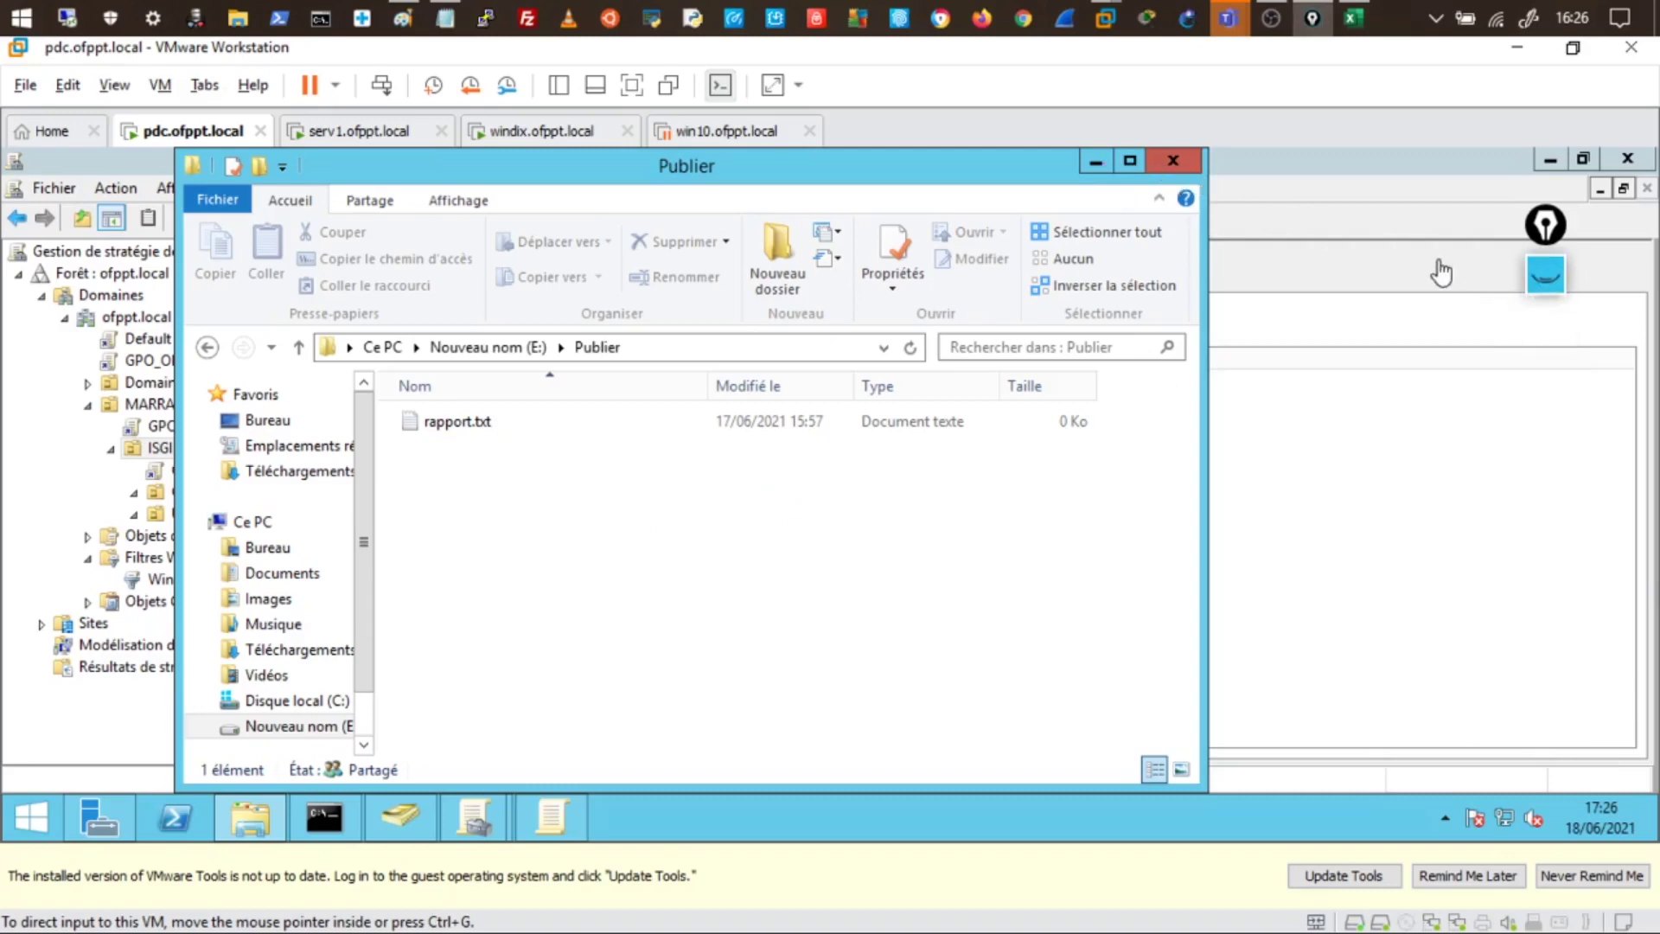
- Cancel the new GPO and open the Training folder on the host's Desktop
click(1091, 166)
click(1010, 551)
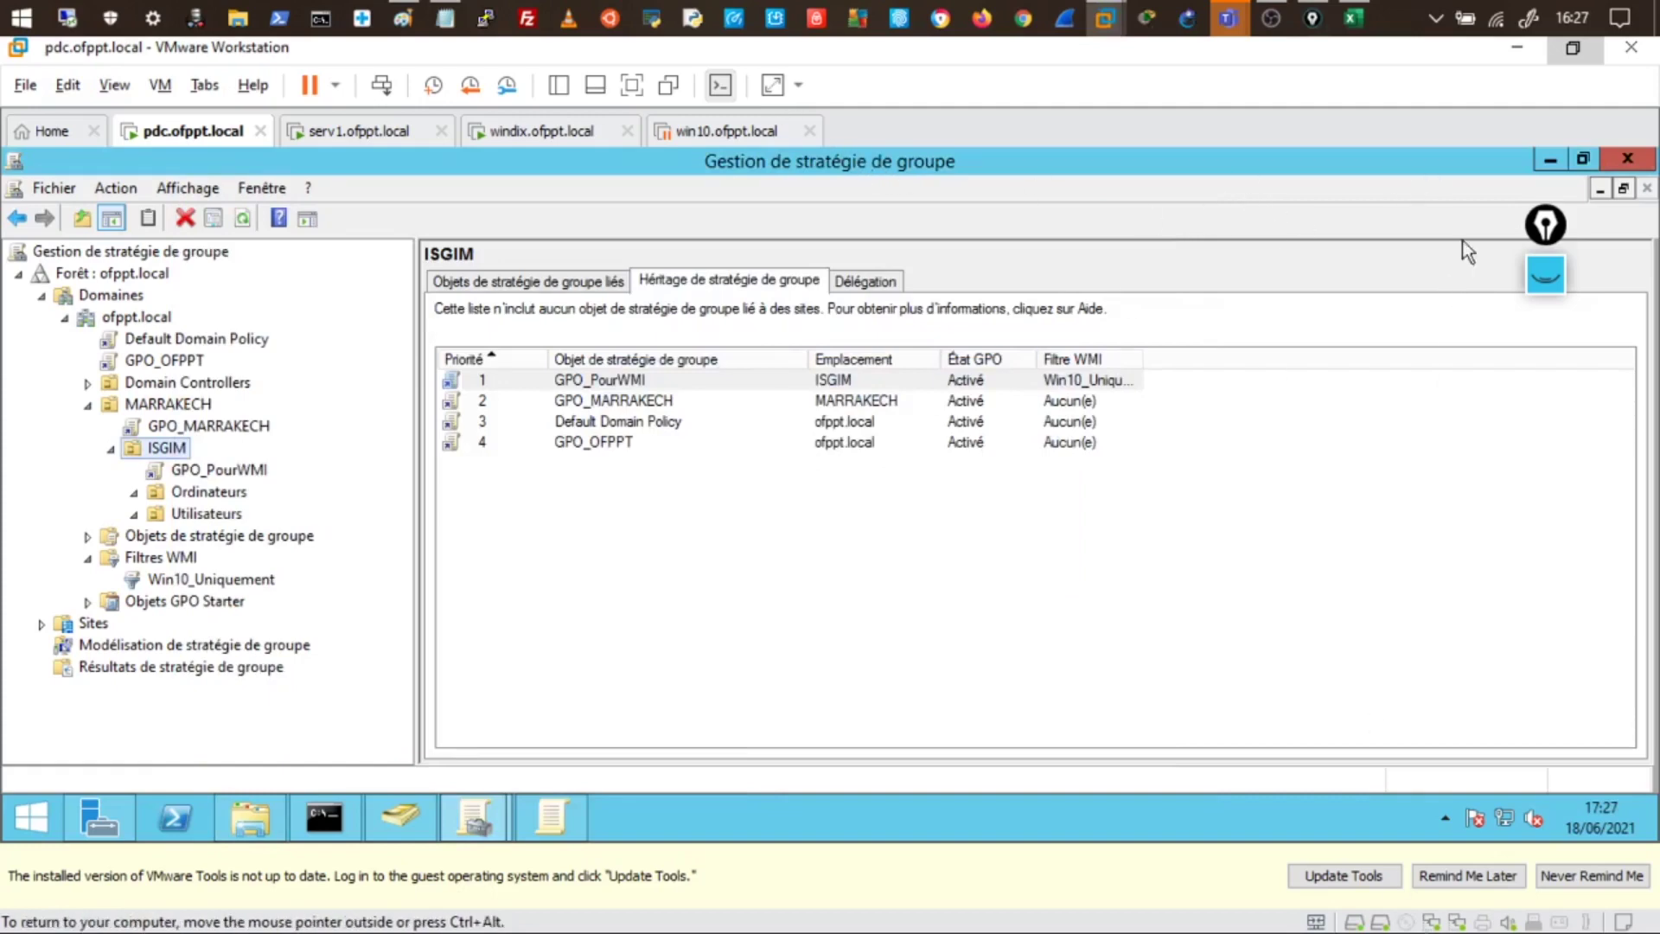
click(242, 26)
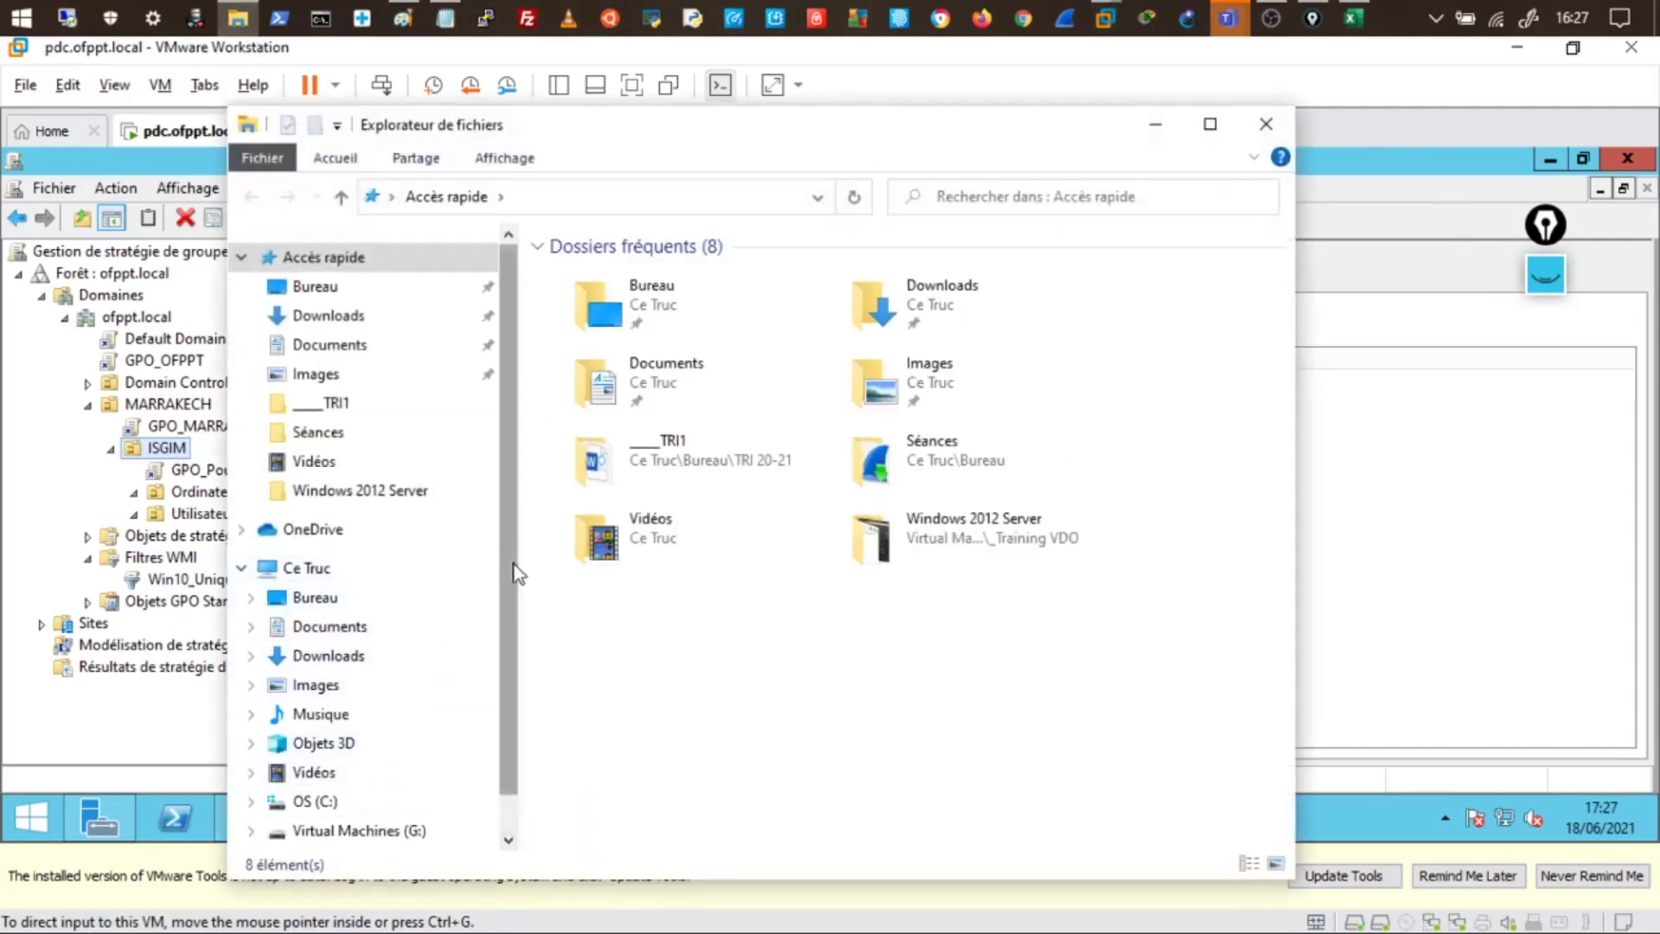
scroll(484, 622, down, 1)
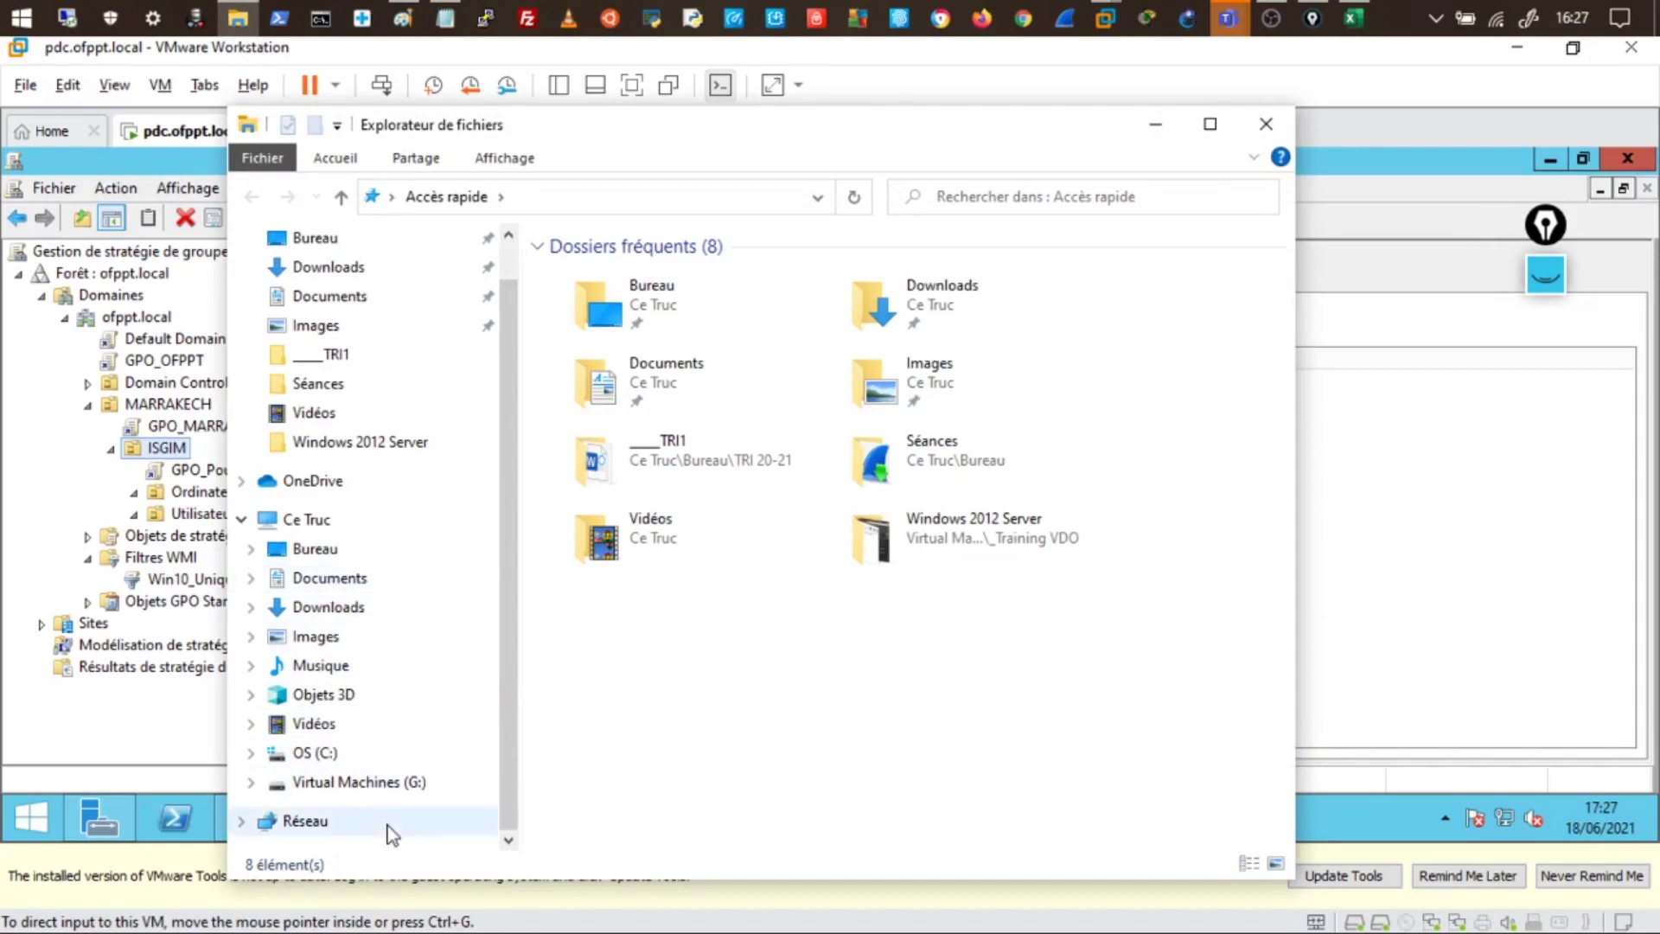
click(326, 554)
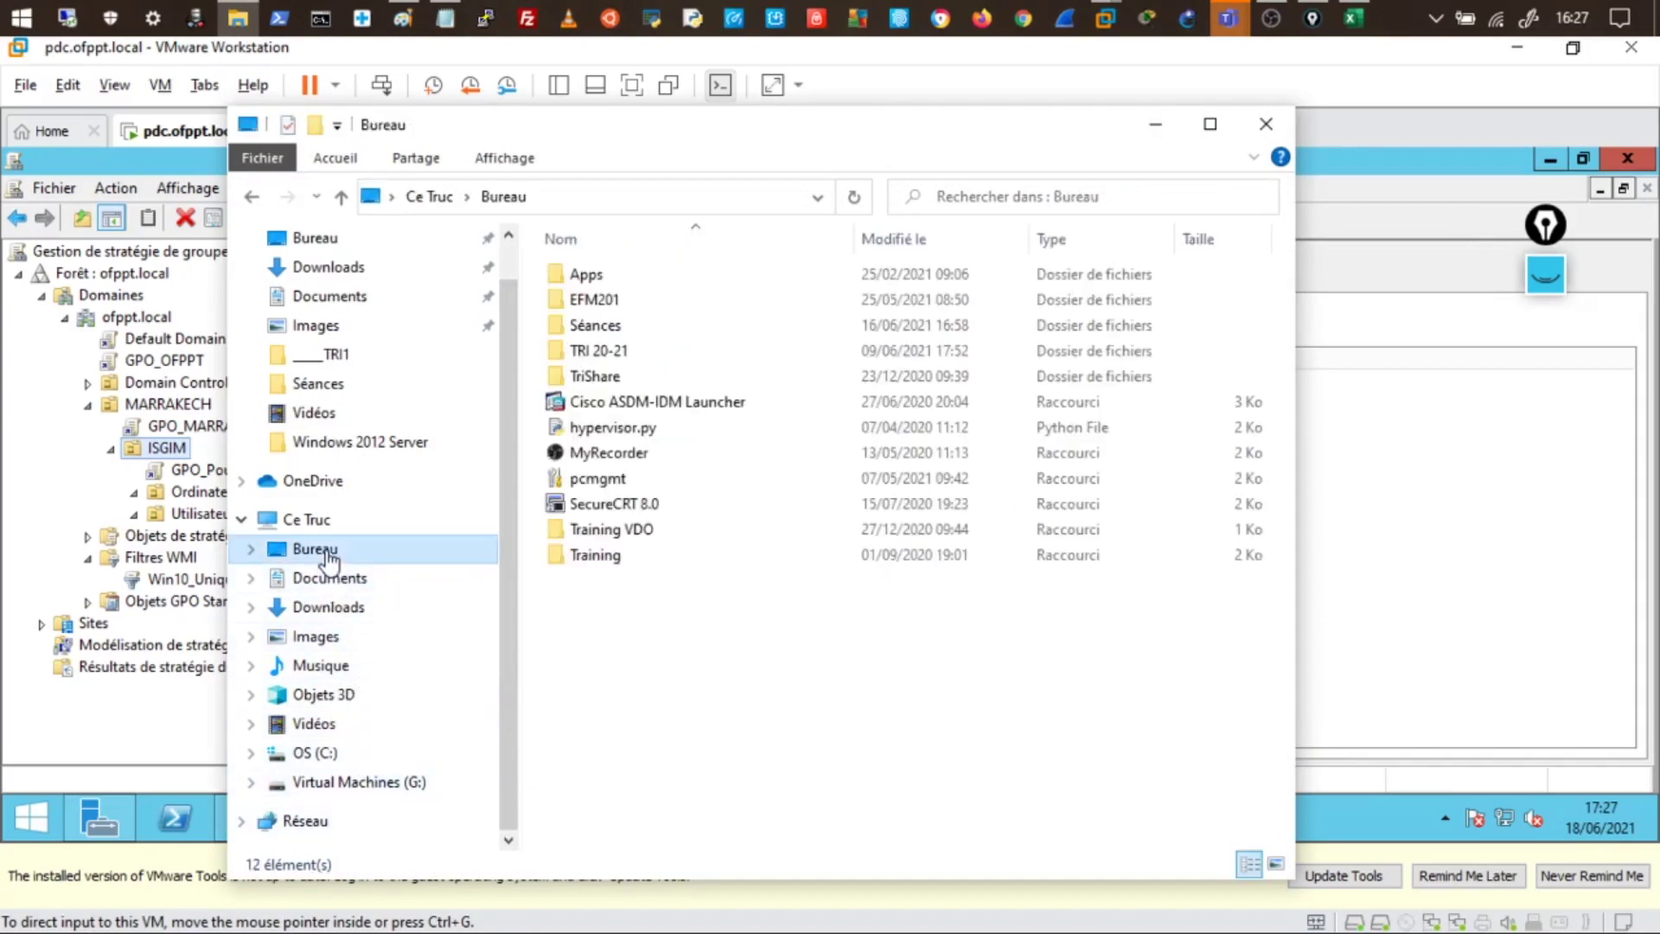
double_click(578, 561)
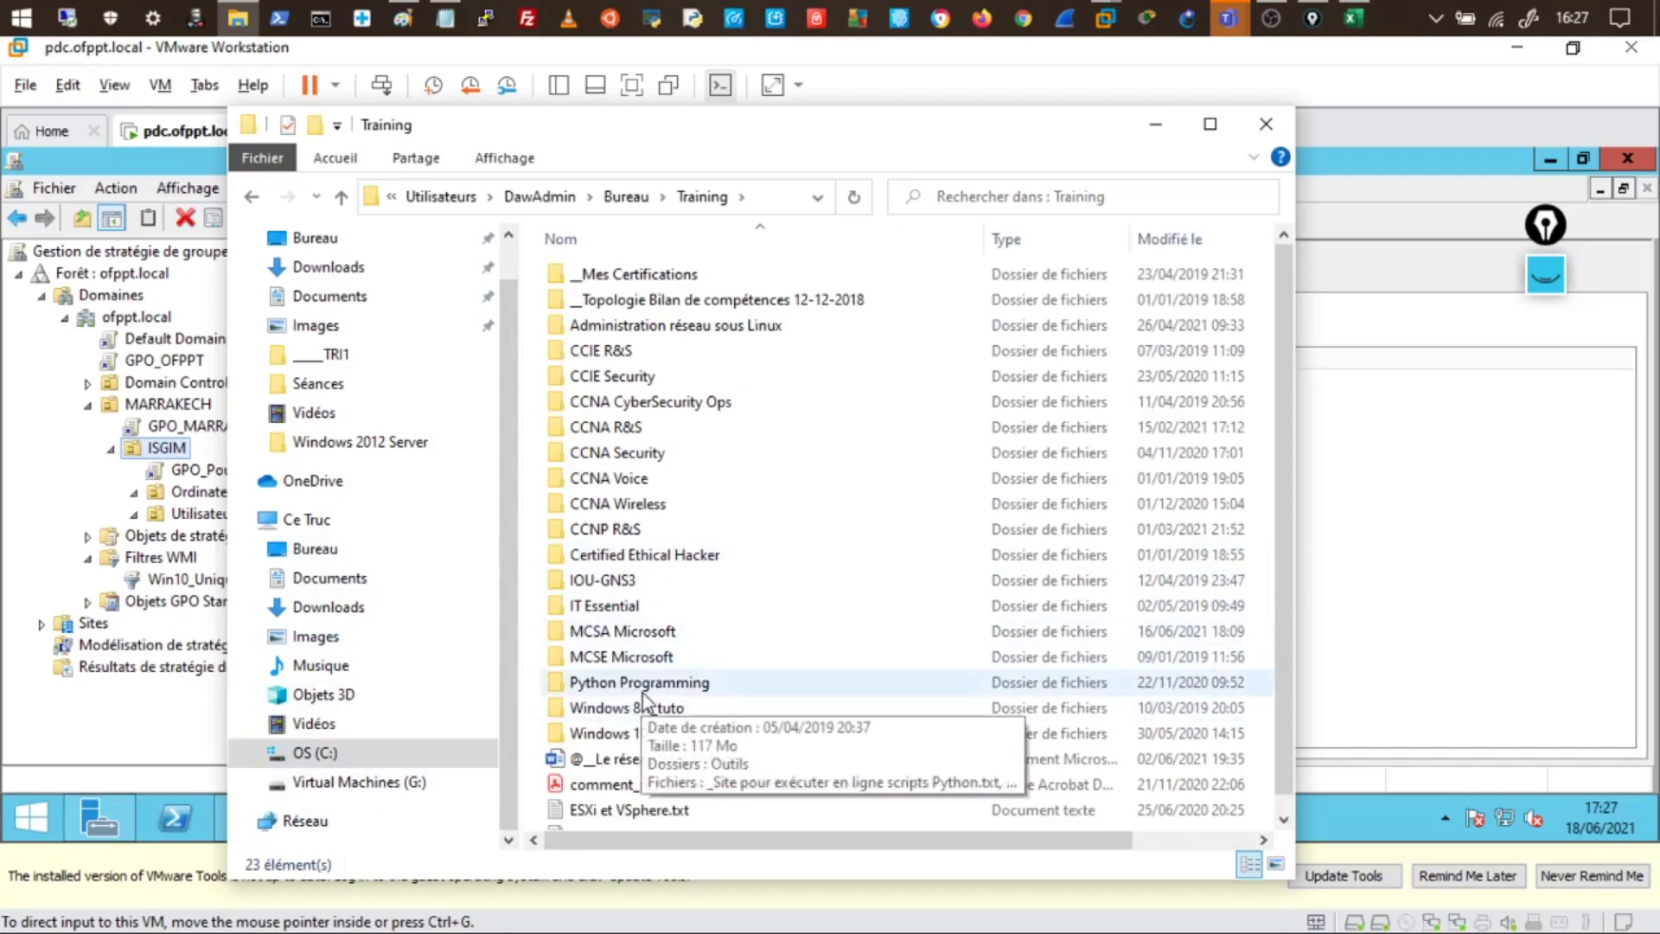
- Go to MCSA Windows Server 2012 › Outils › msi Apps and select the Chrome and SuperPutty packages
double_click(641, 633)
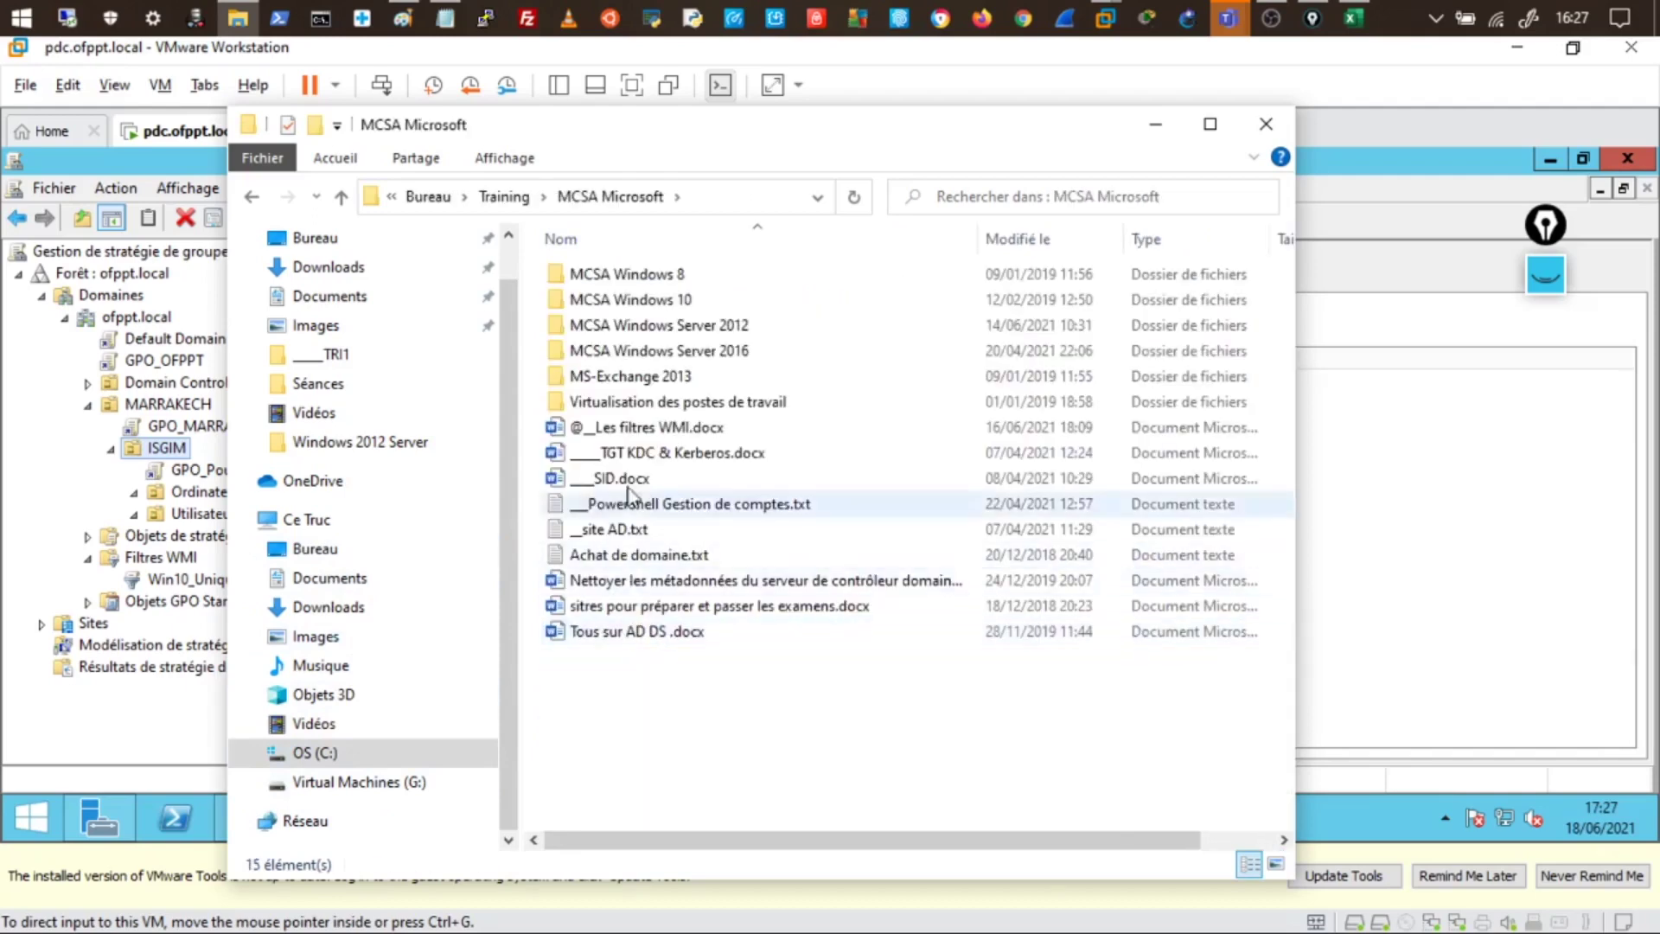
double_click(691, 327)
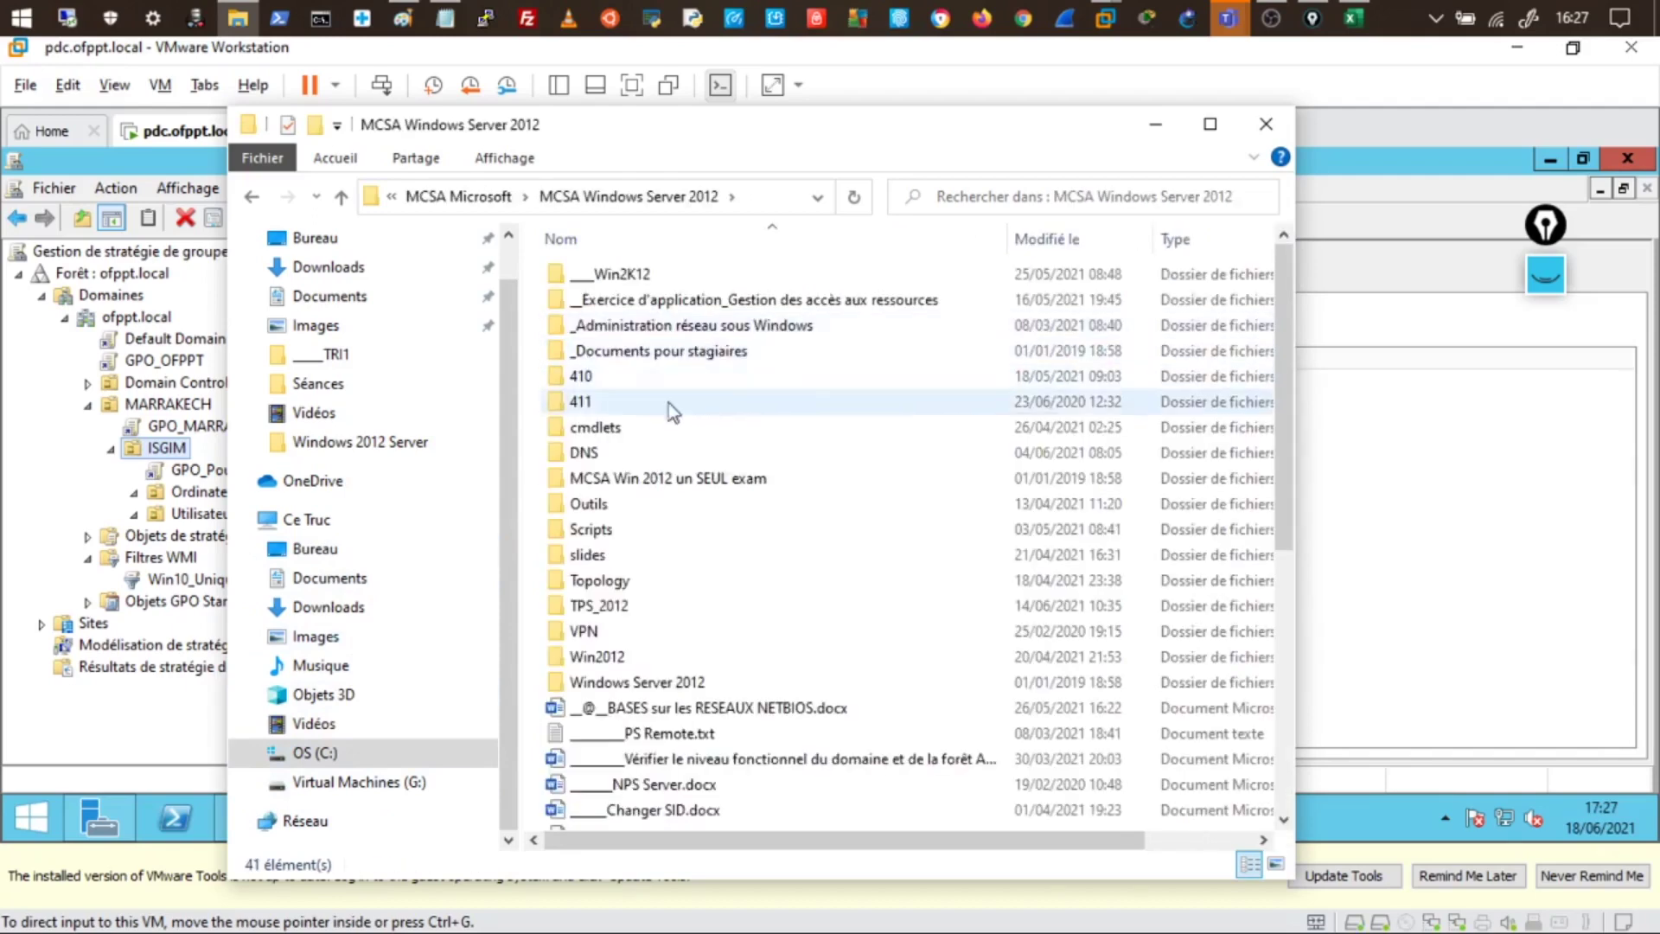
double_click(596, 504)
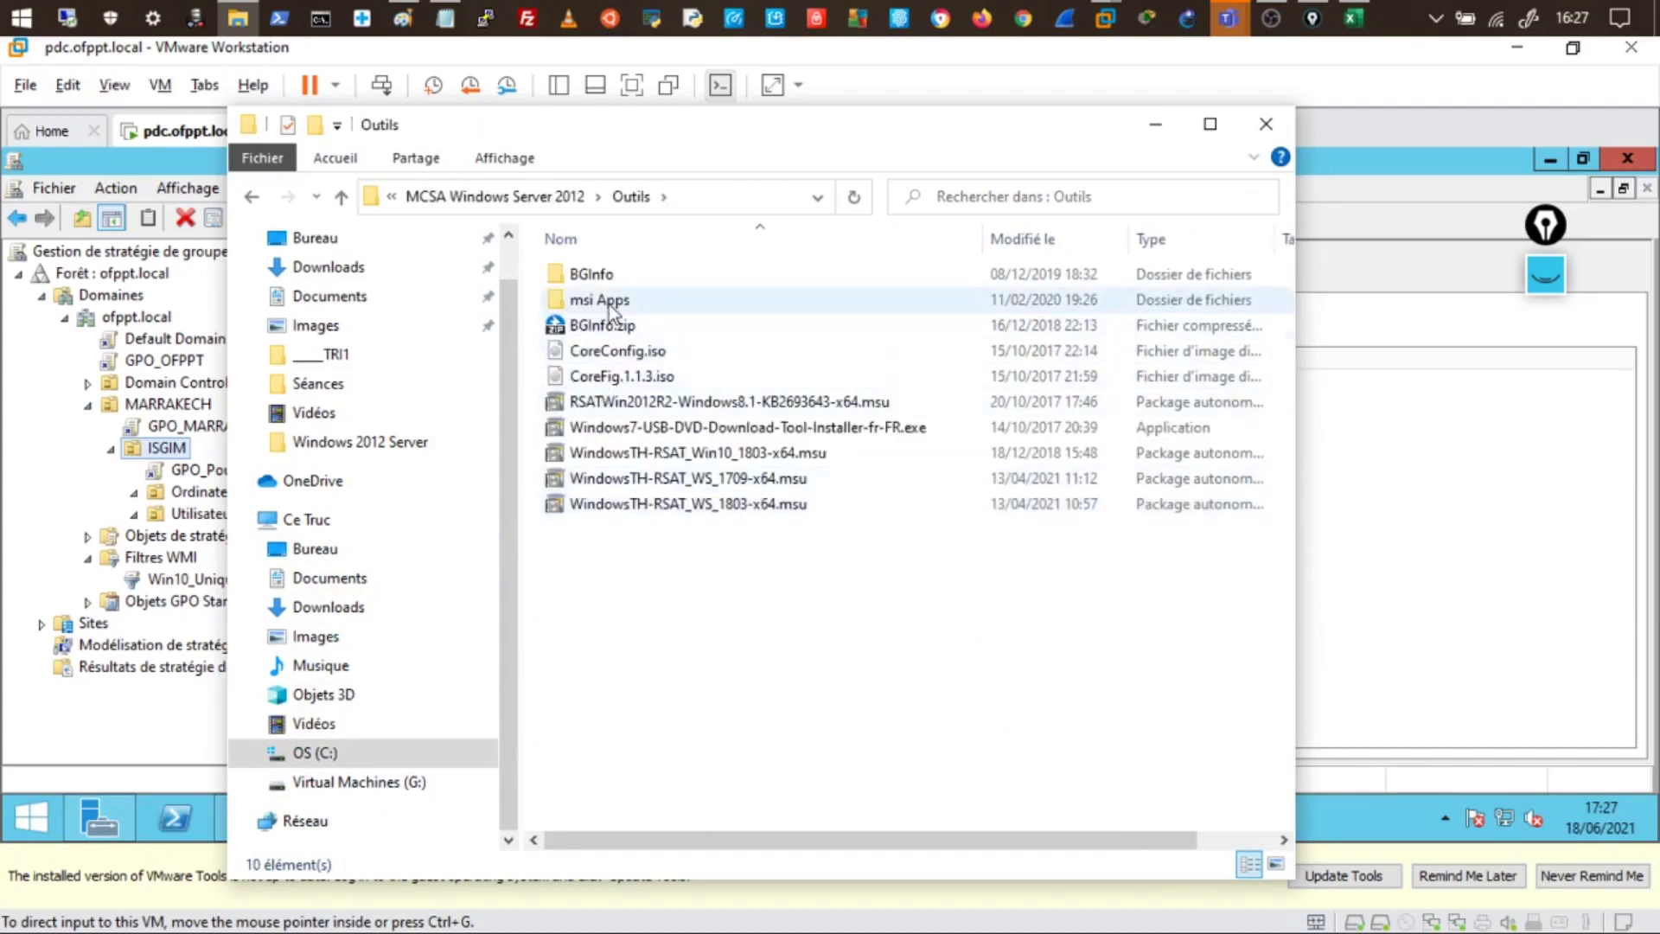
double_click(609, 304)
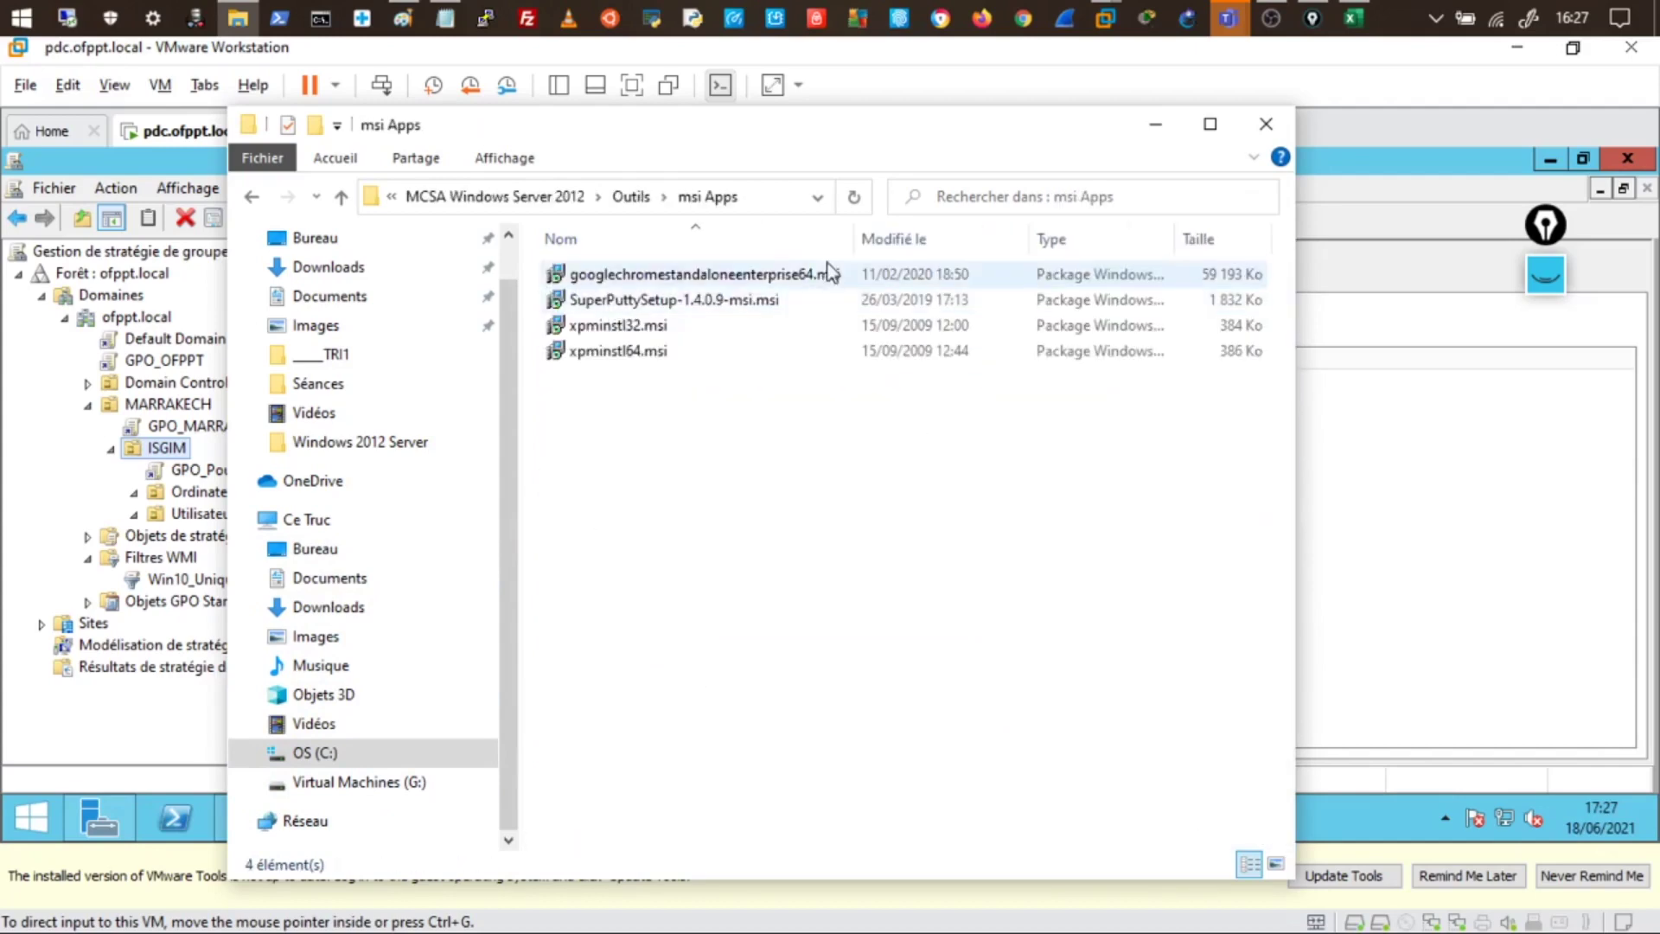
drag(852, 232, 959, 242)
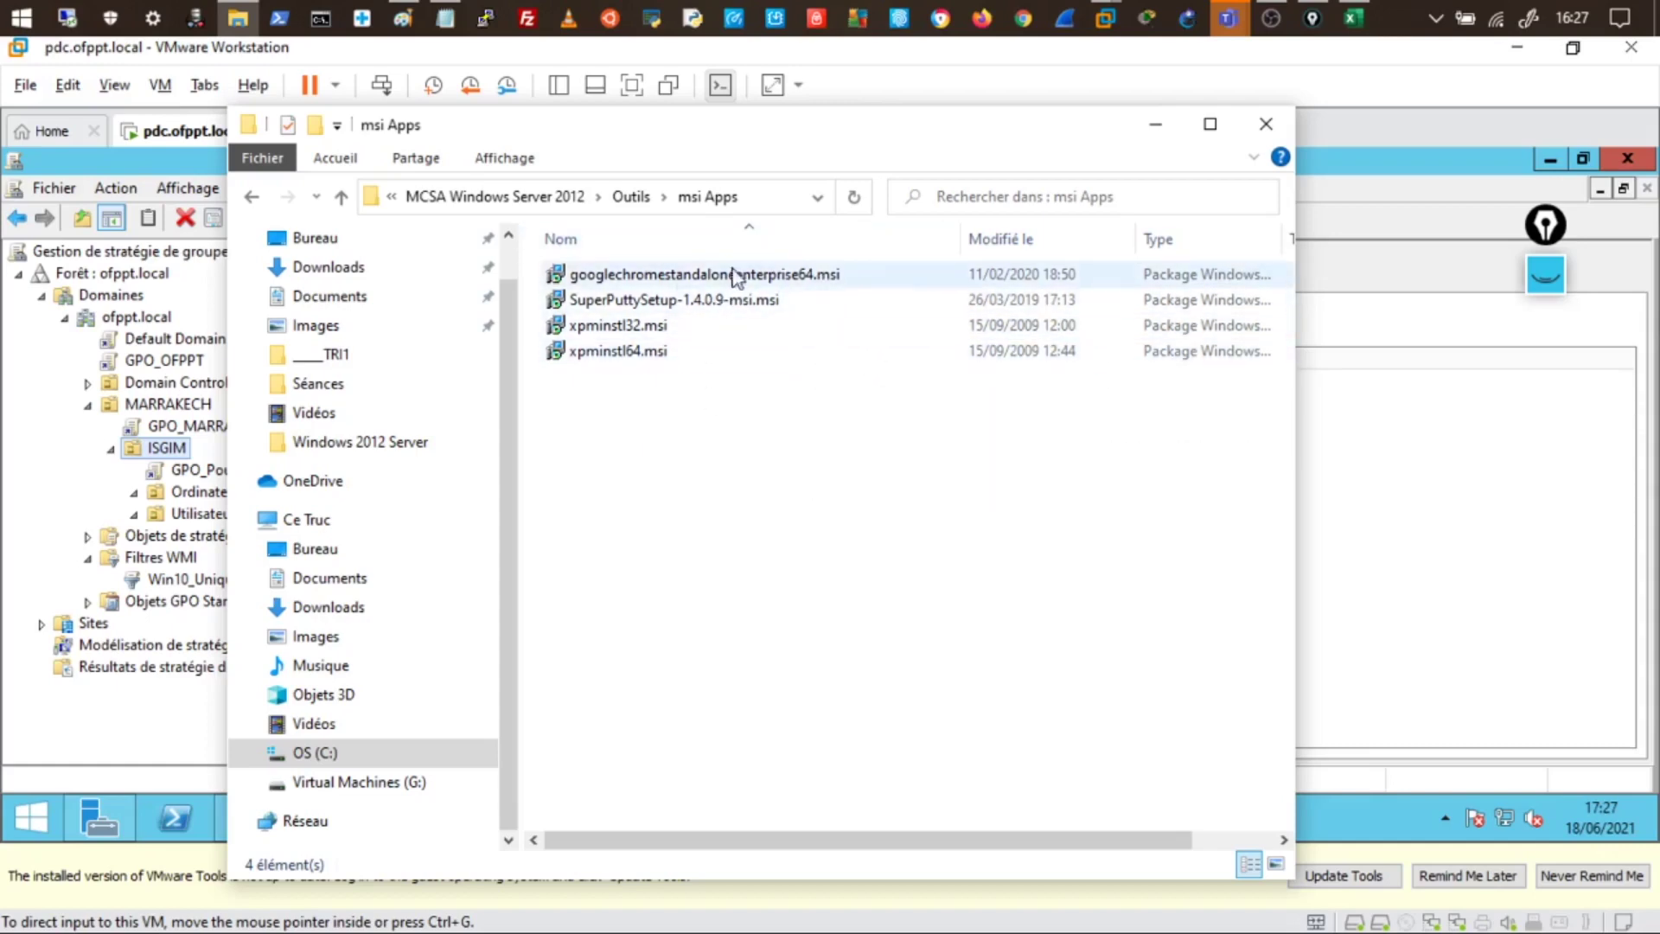
click(655, 280)
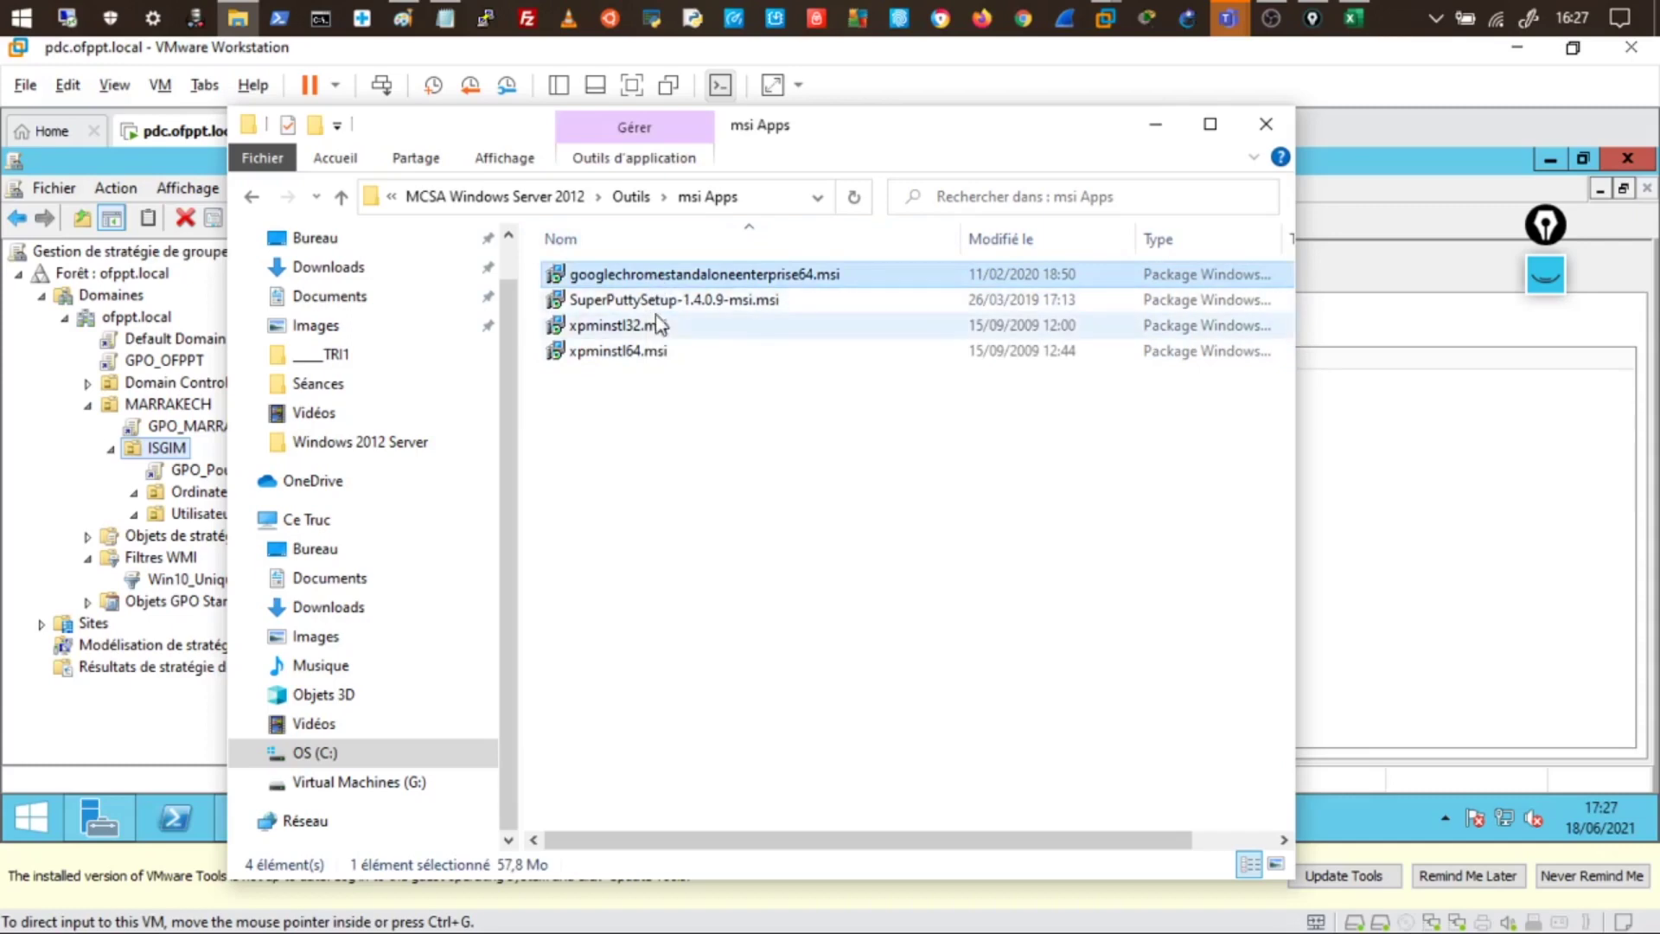
ctrl+click(657, 300)
- Copy the Chrome and SuperPutty .msi installers and minimize the host Explorer
right_click(662, 302)
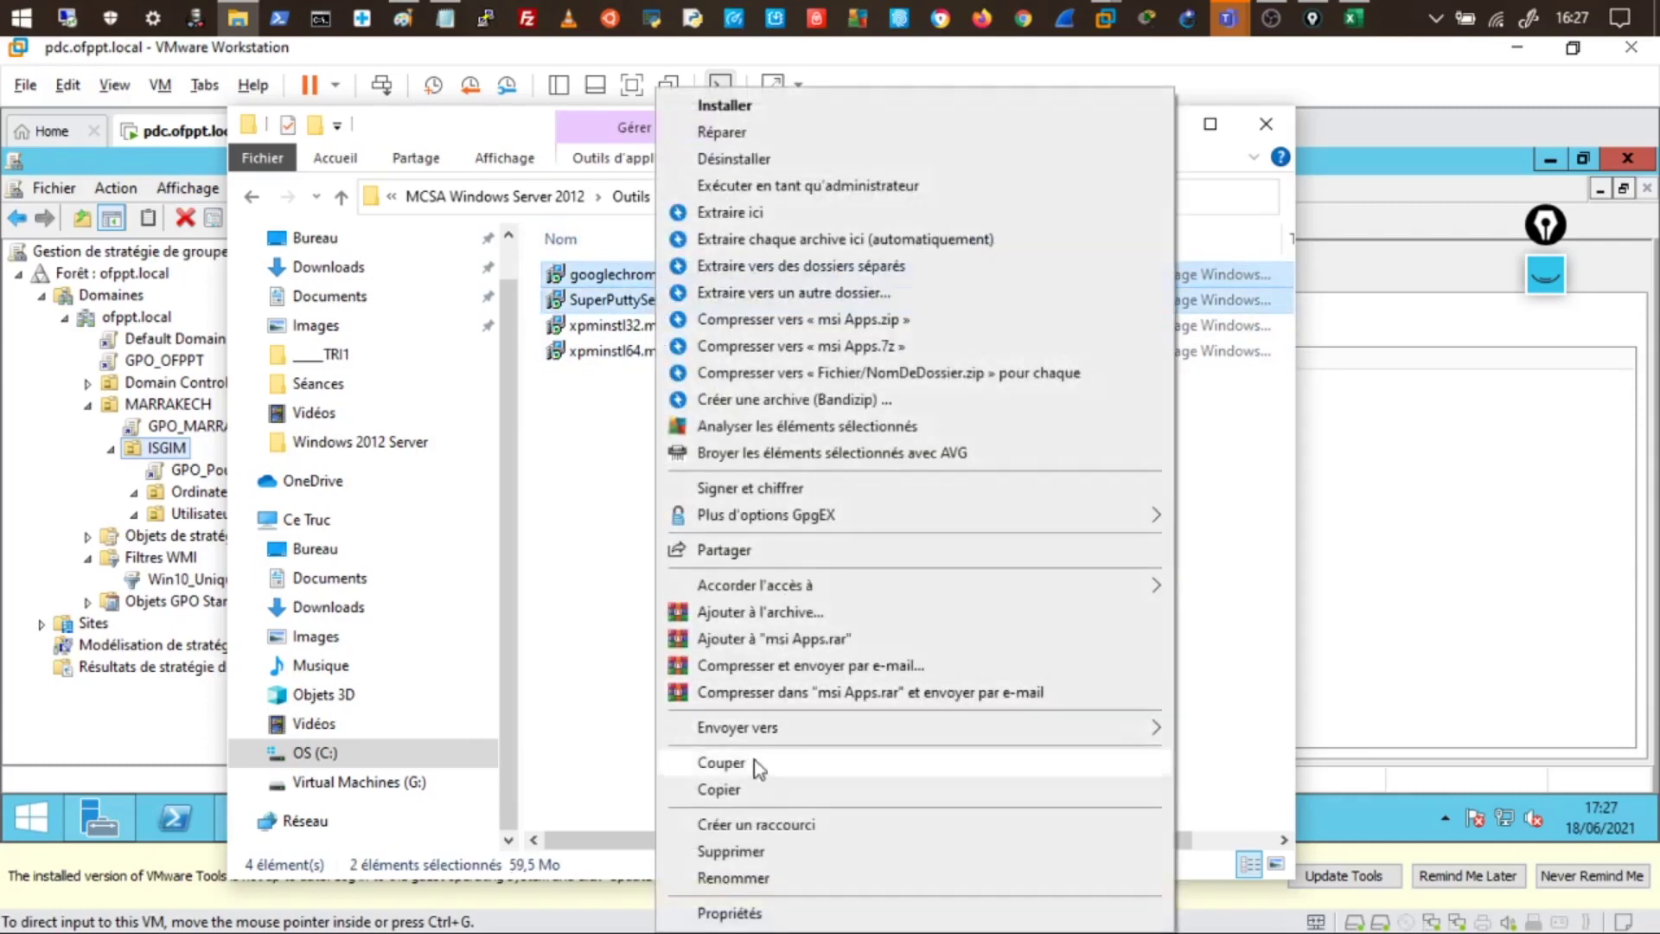
click(740, 790)
click(1156, 126)
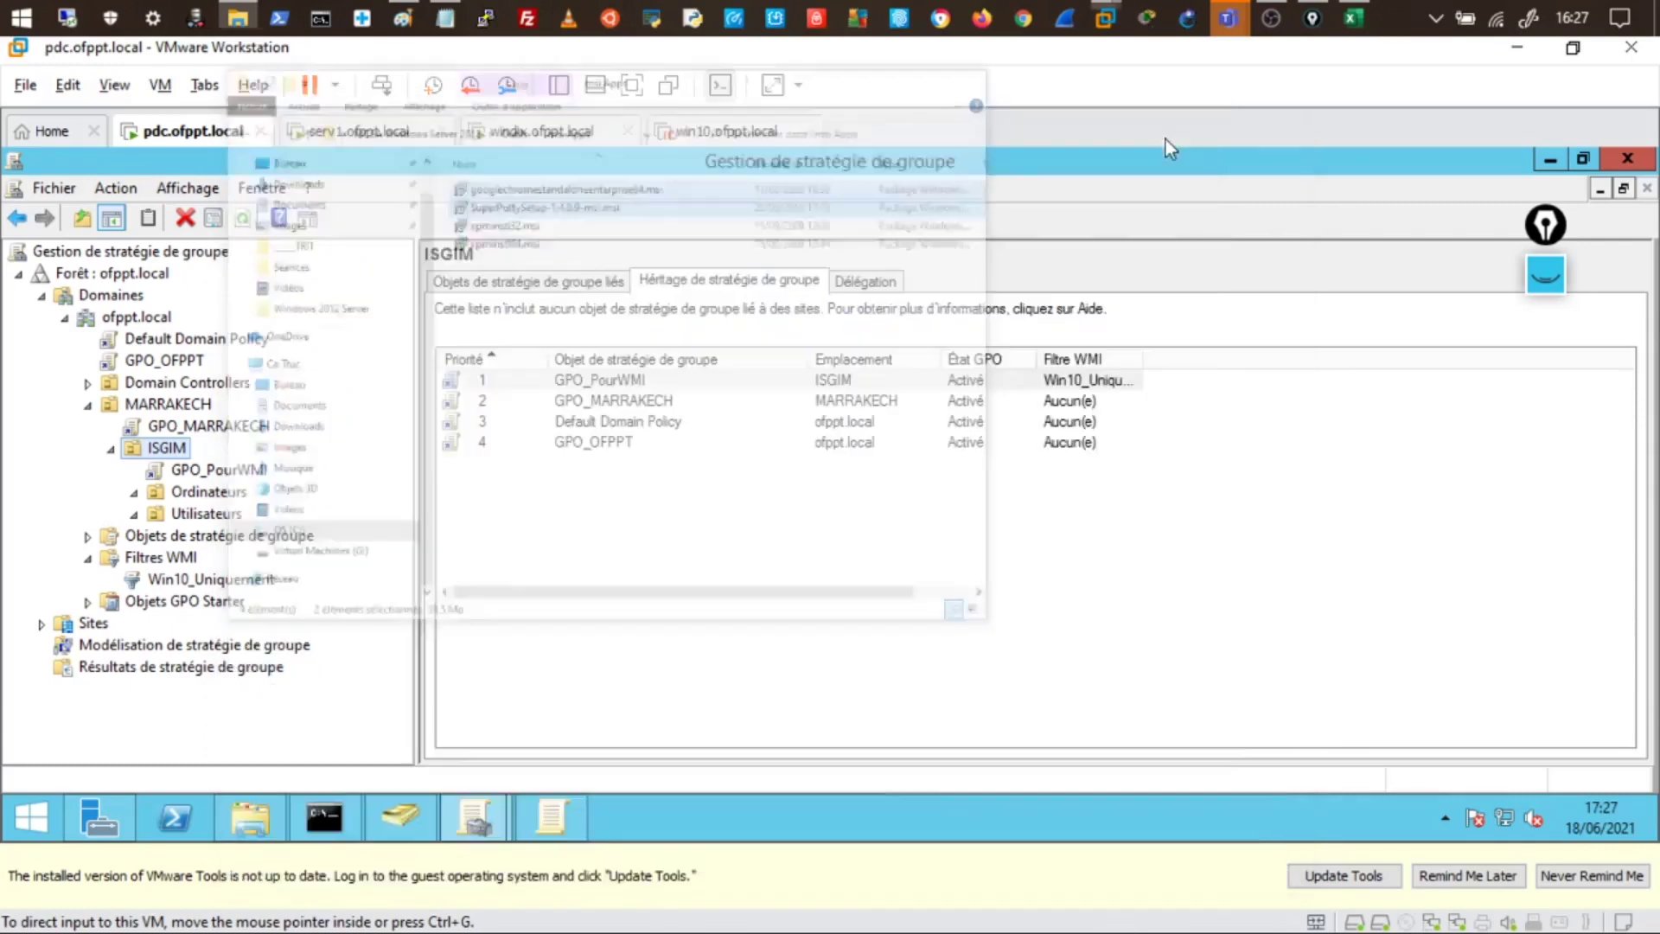
- Bring the server's Publier folder window back to the front
mouse_move(312, 827)
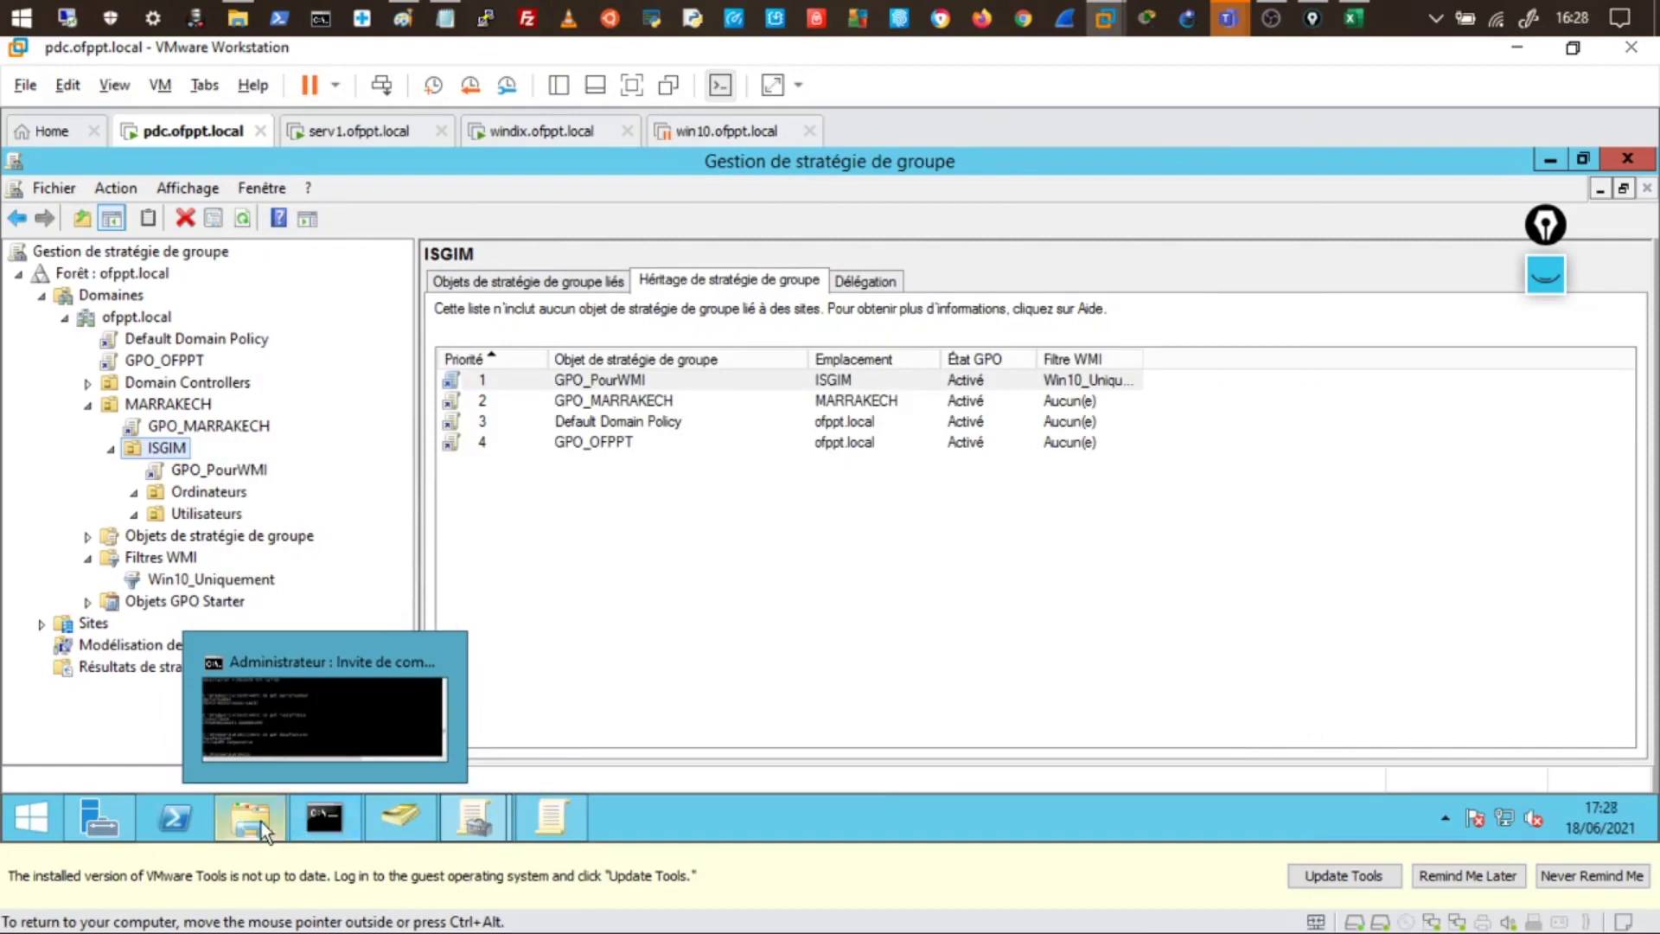
mouse_move(260, 821)
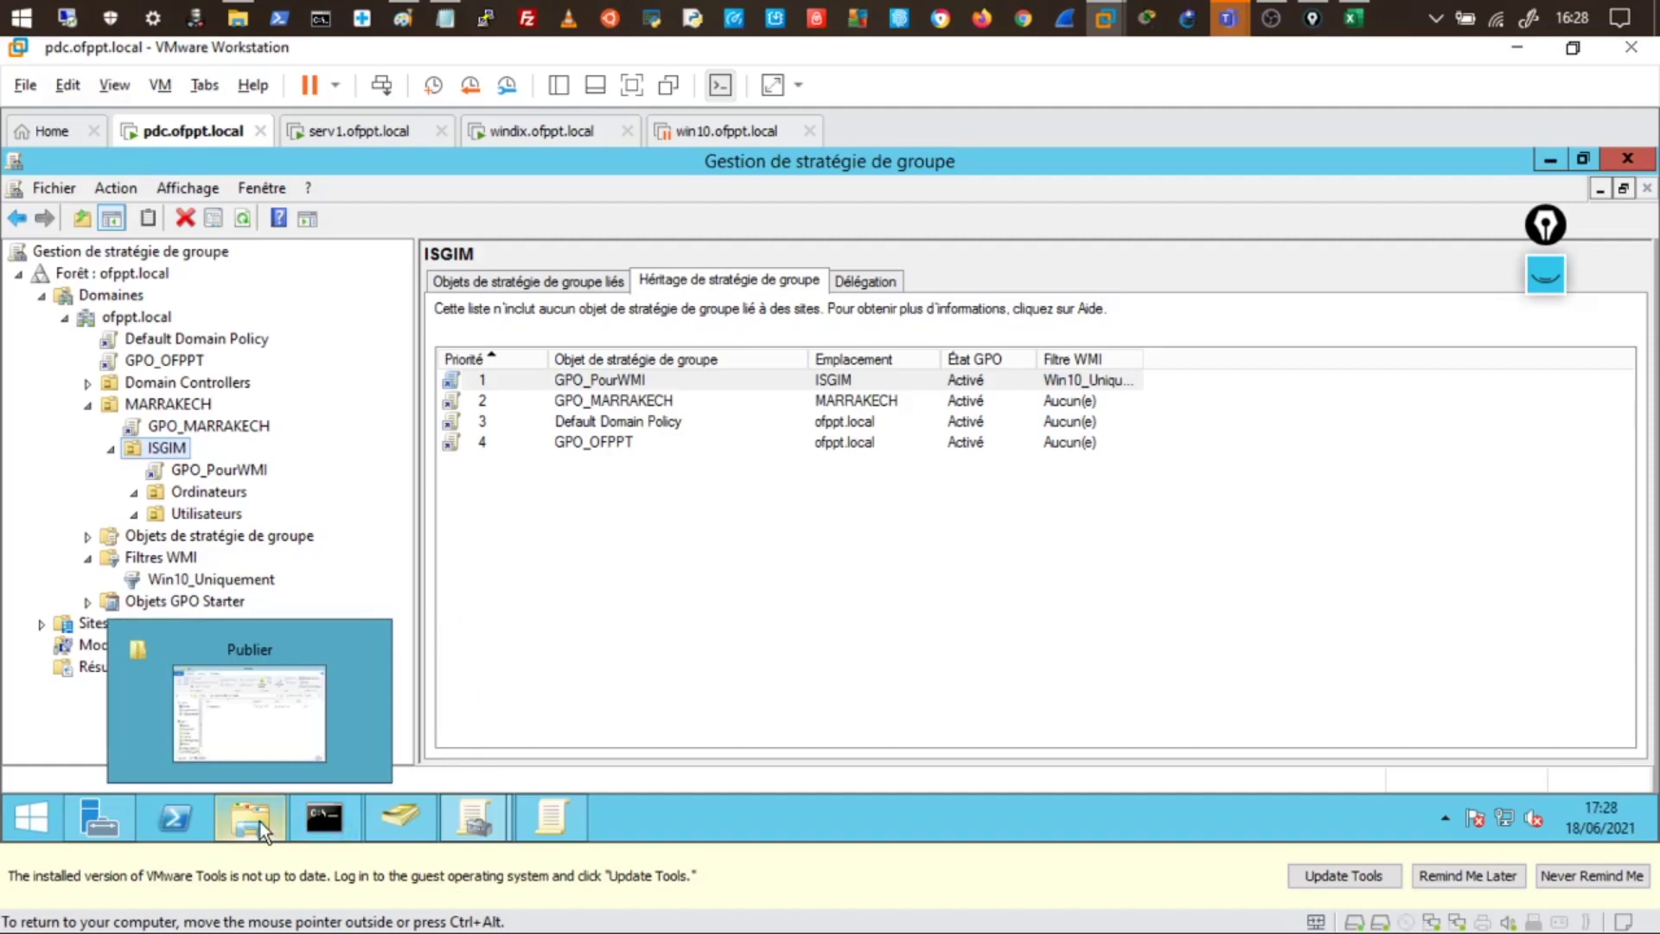
click(260, 821)
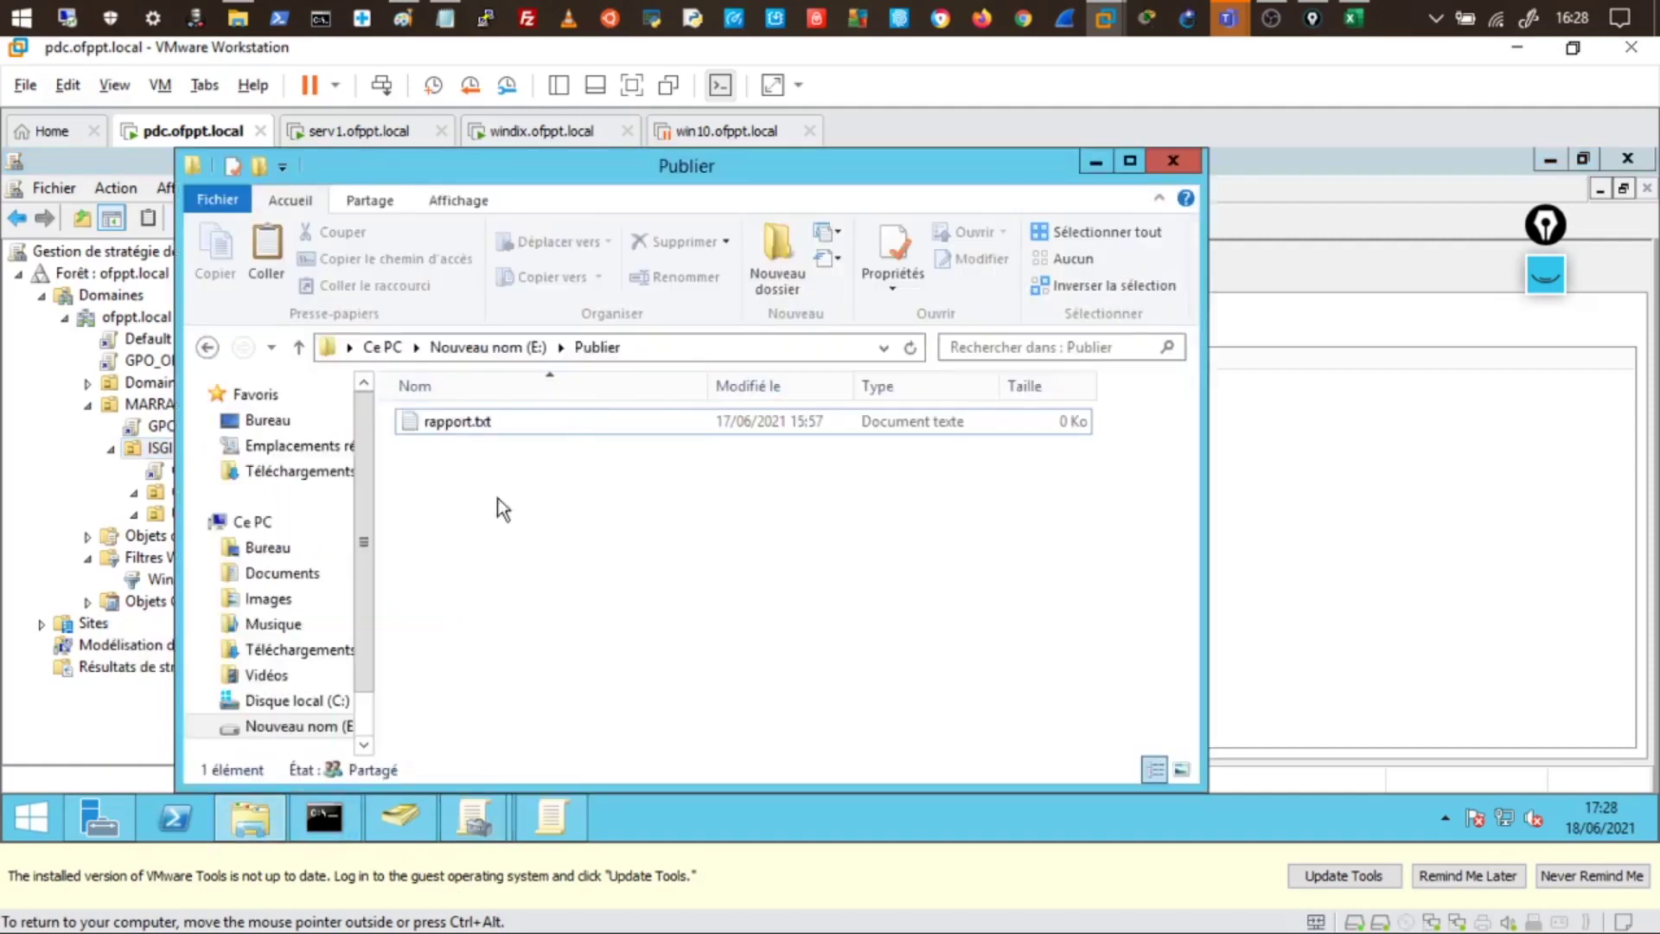
- Return to drive E: and check Publier's advanced share permissions for Everyone
click(208, 347)
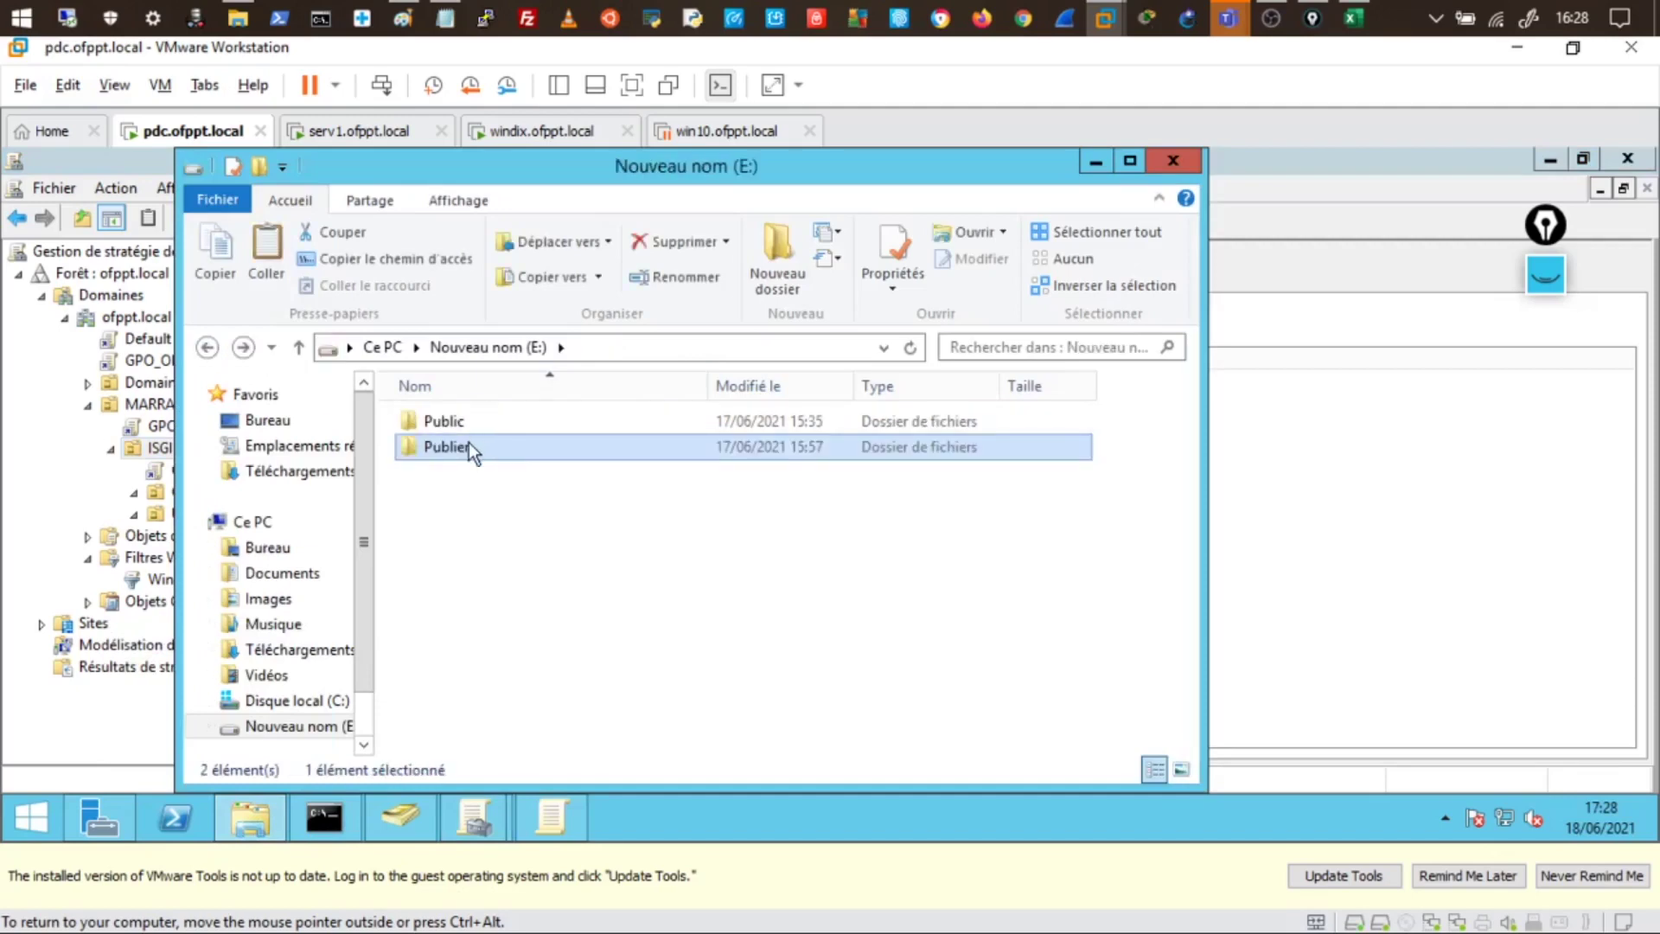
right_click(468, 443)
click(567, 776)
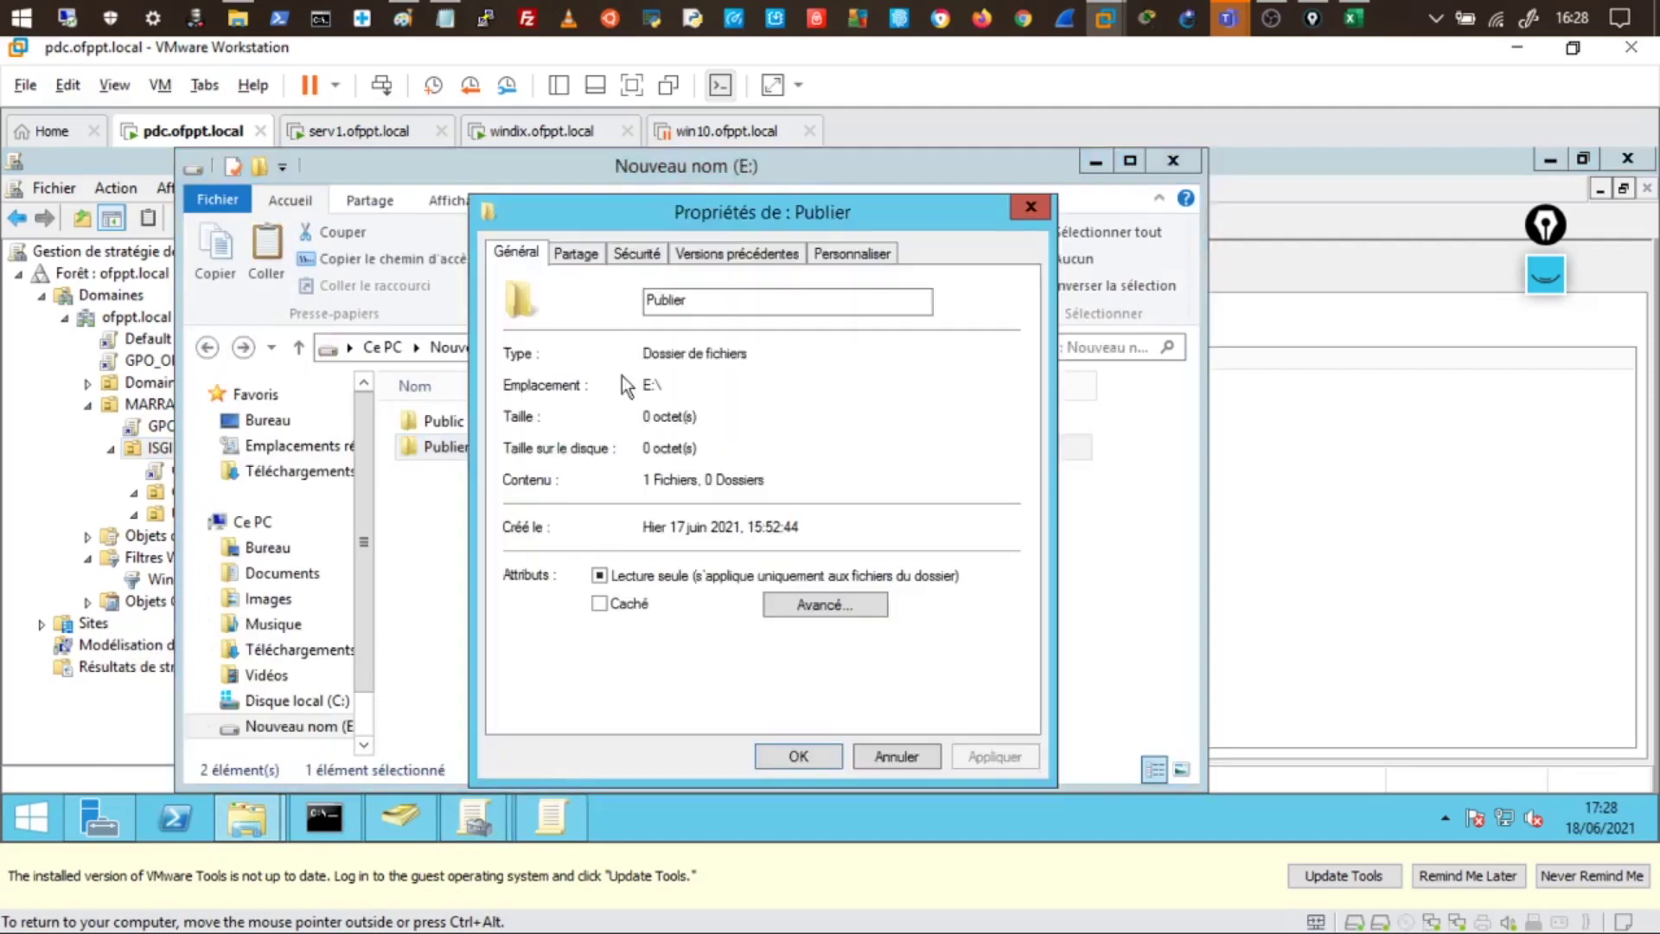
click(576, 253)
click(583, 545)
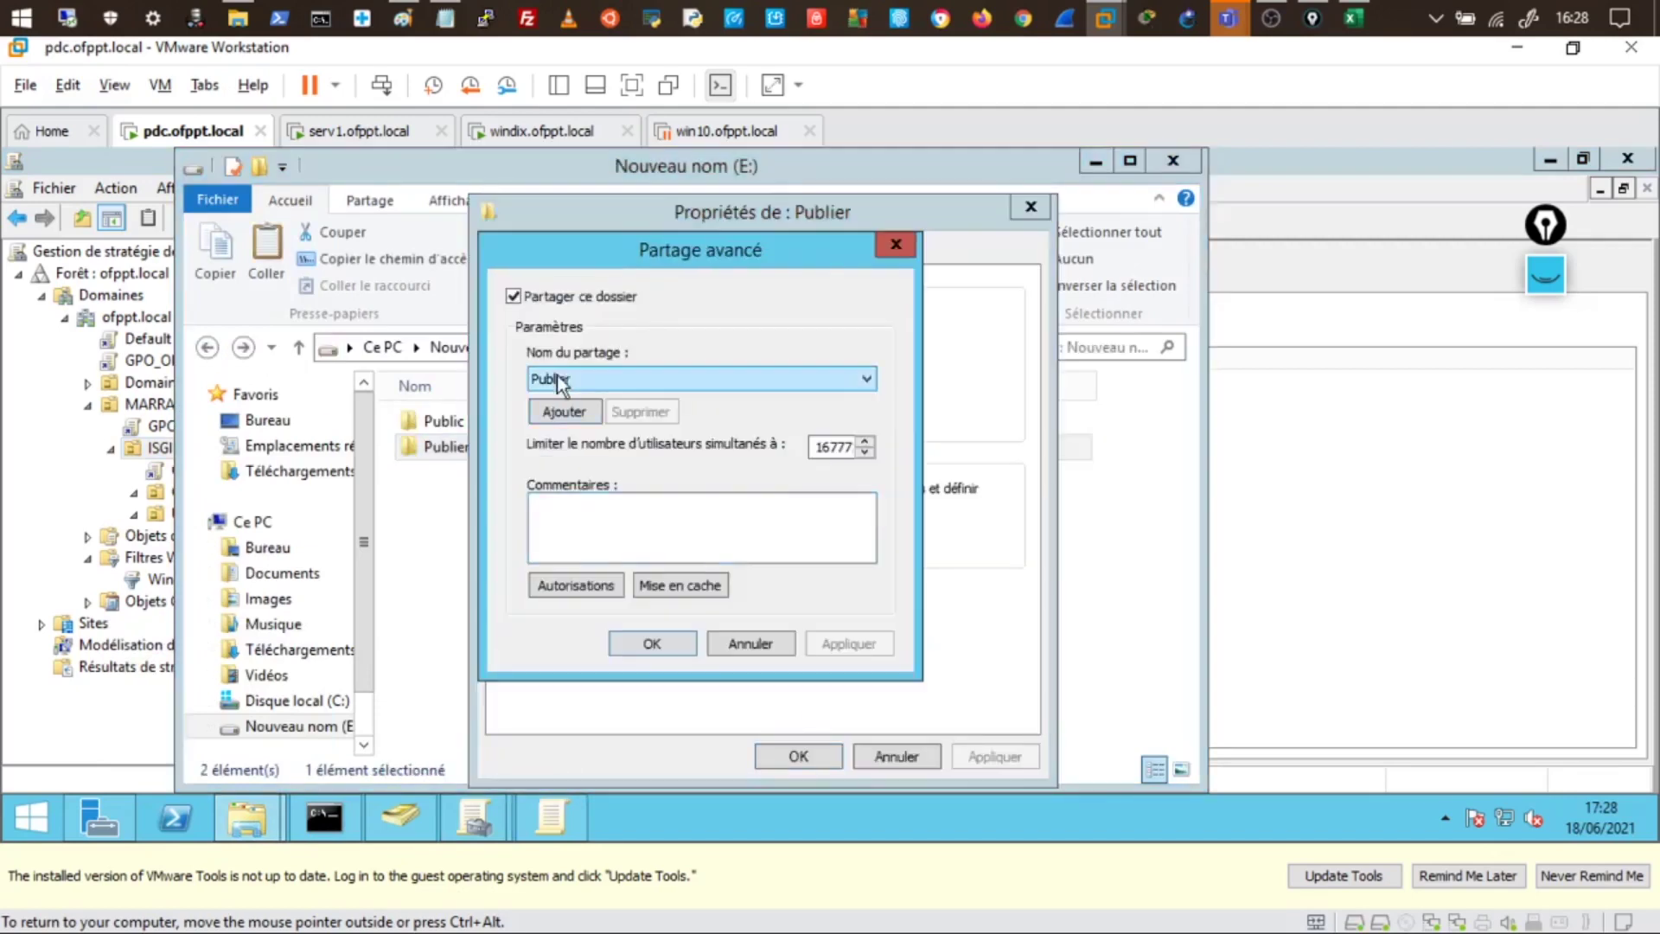
click(608, 588)
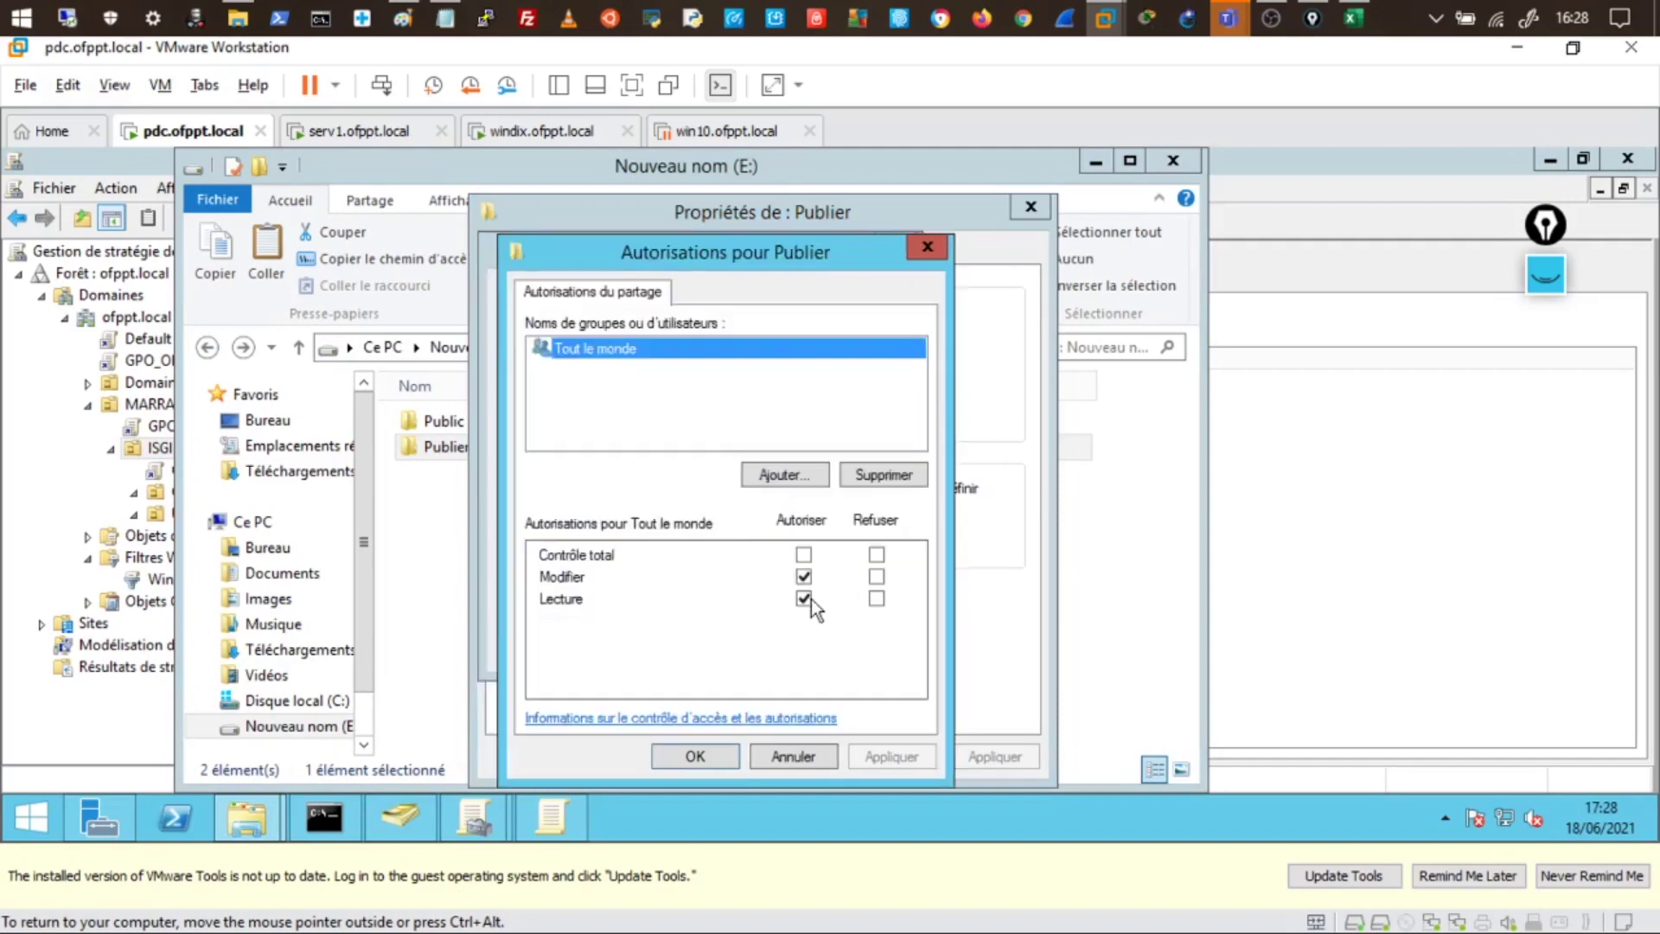
click(796, 759)
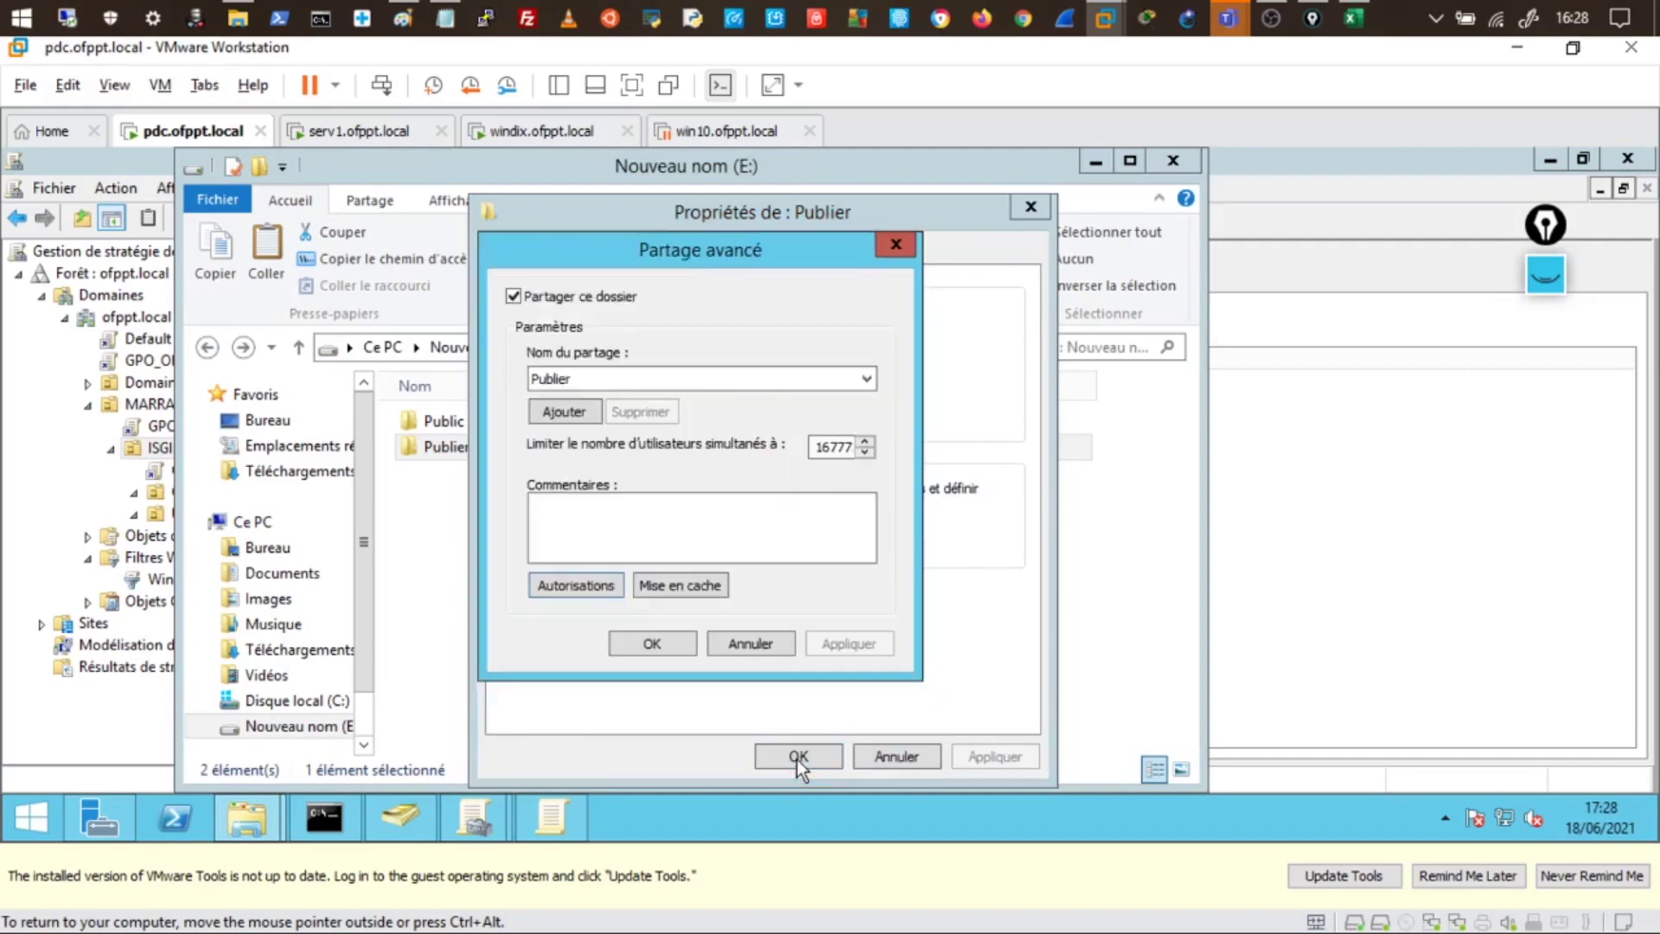
click(739, 645)
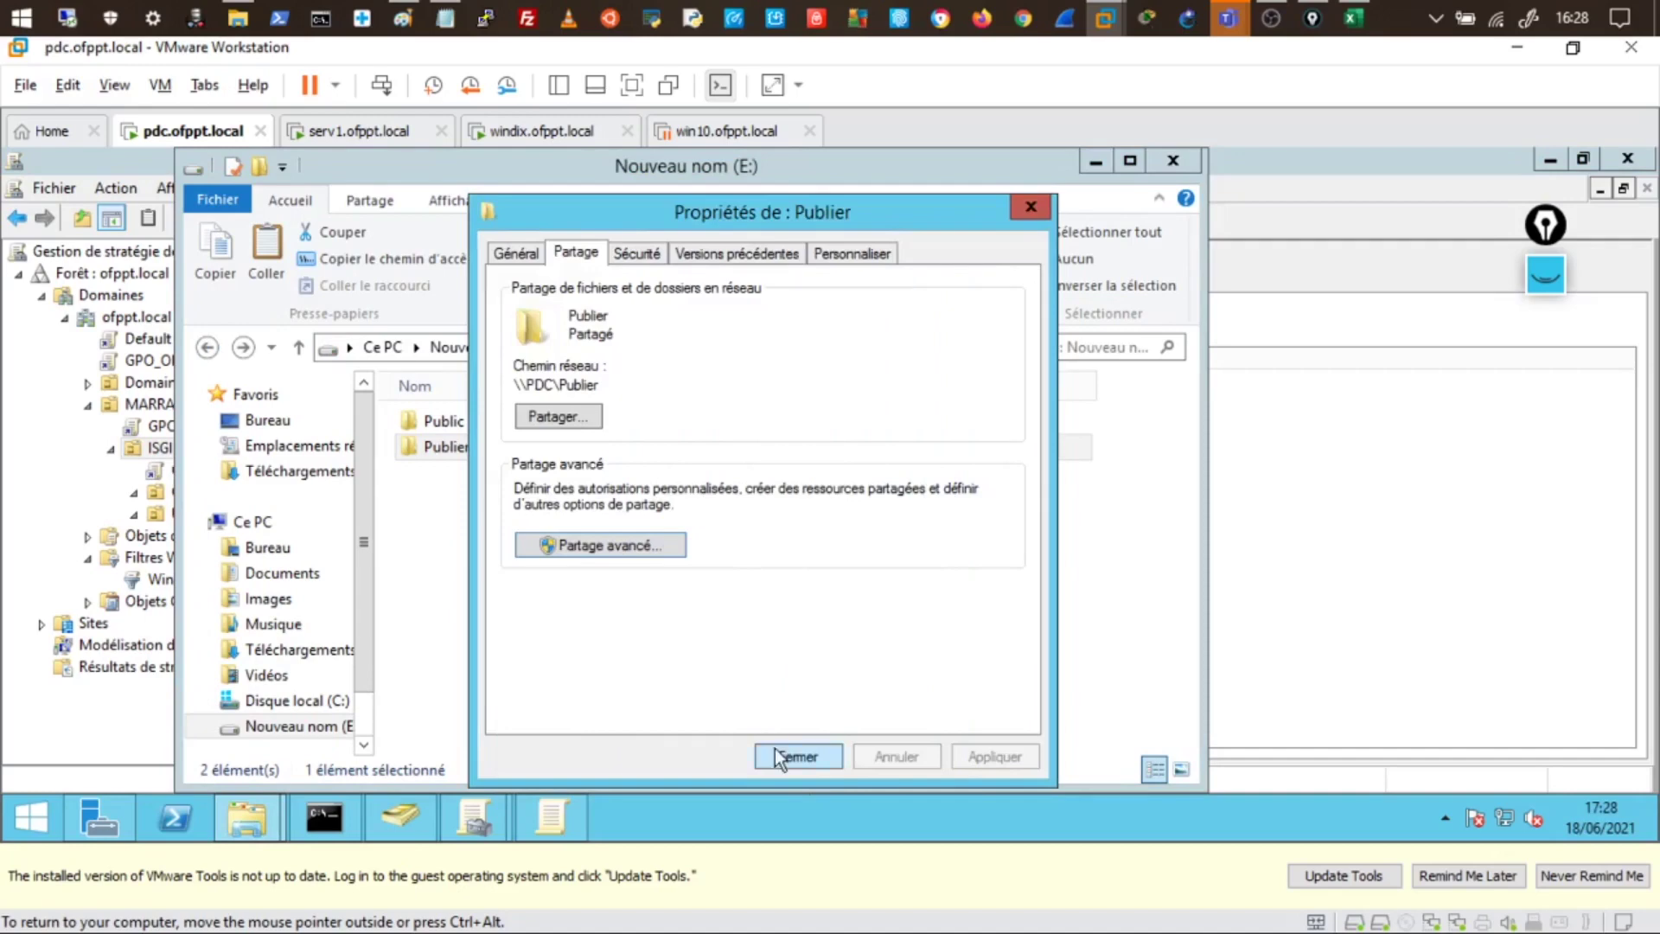
- Review Publier's Security permissions for the Utilisateurs group and close its properties
click(662, 256)
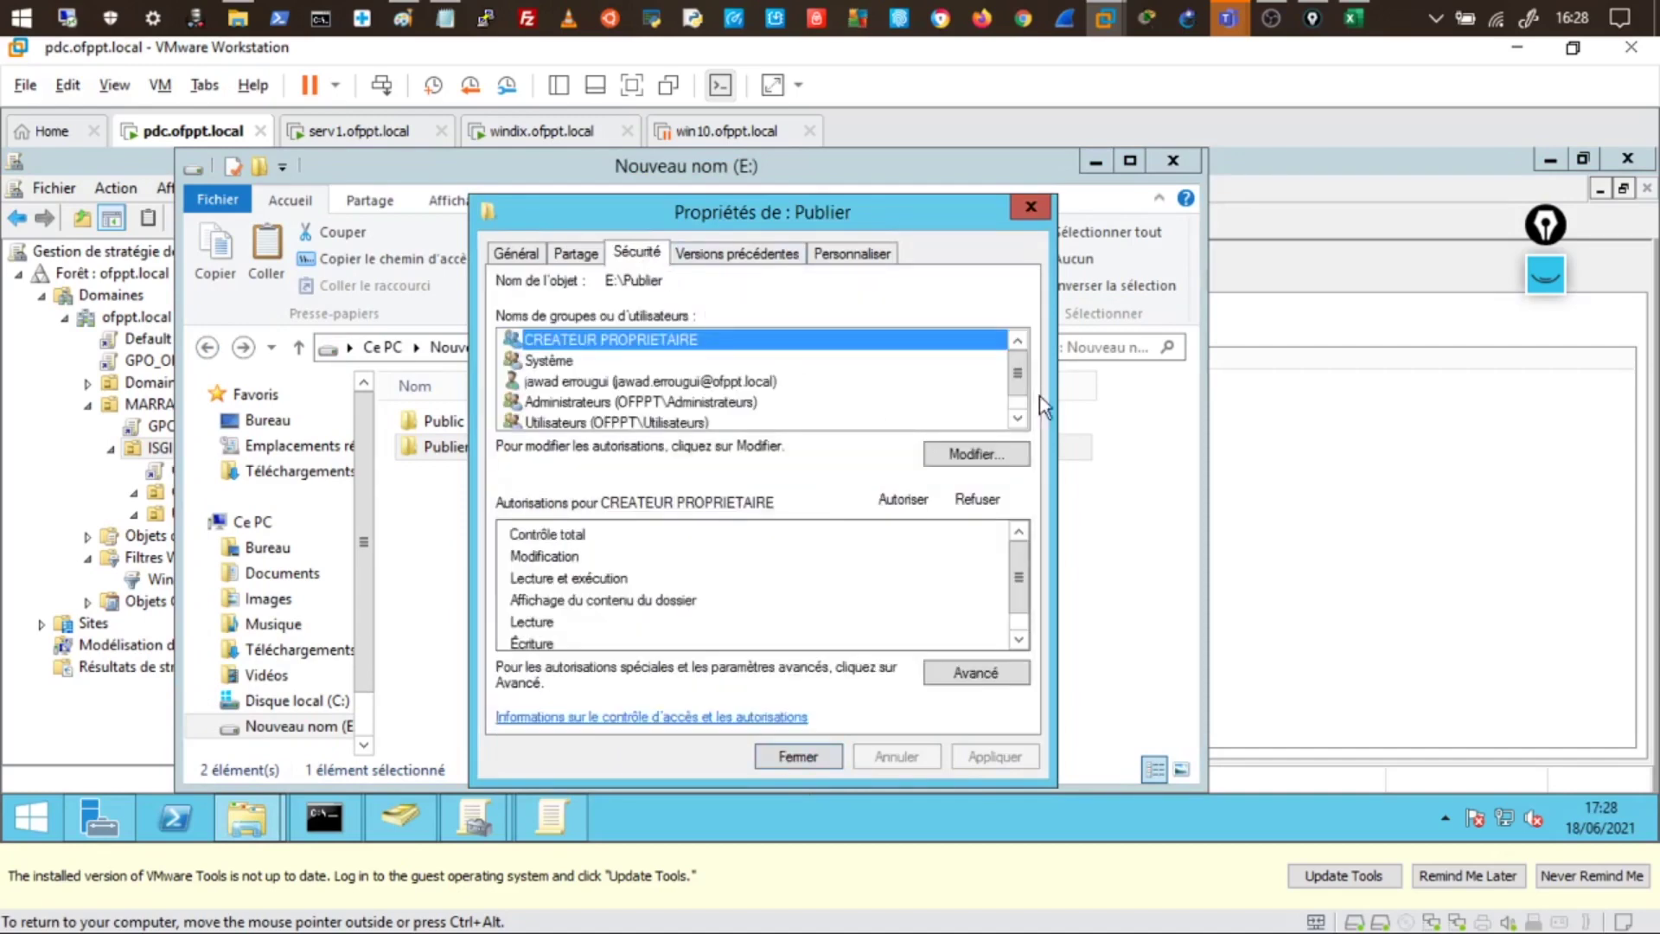
click(1018, 403)
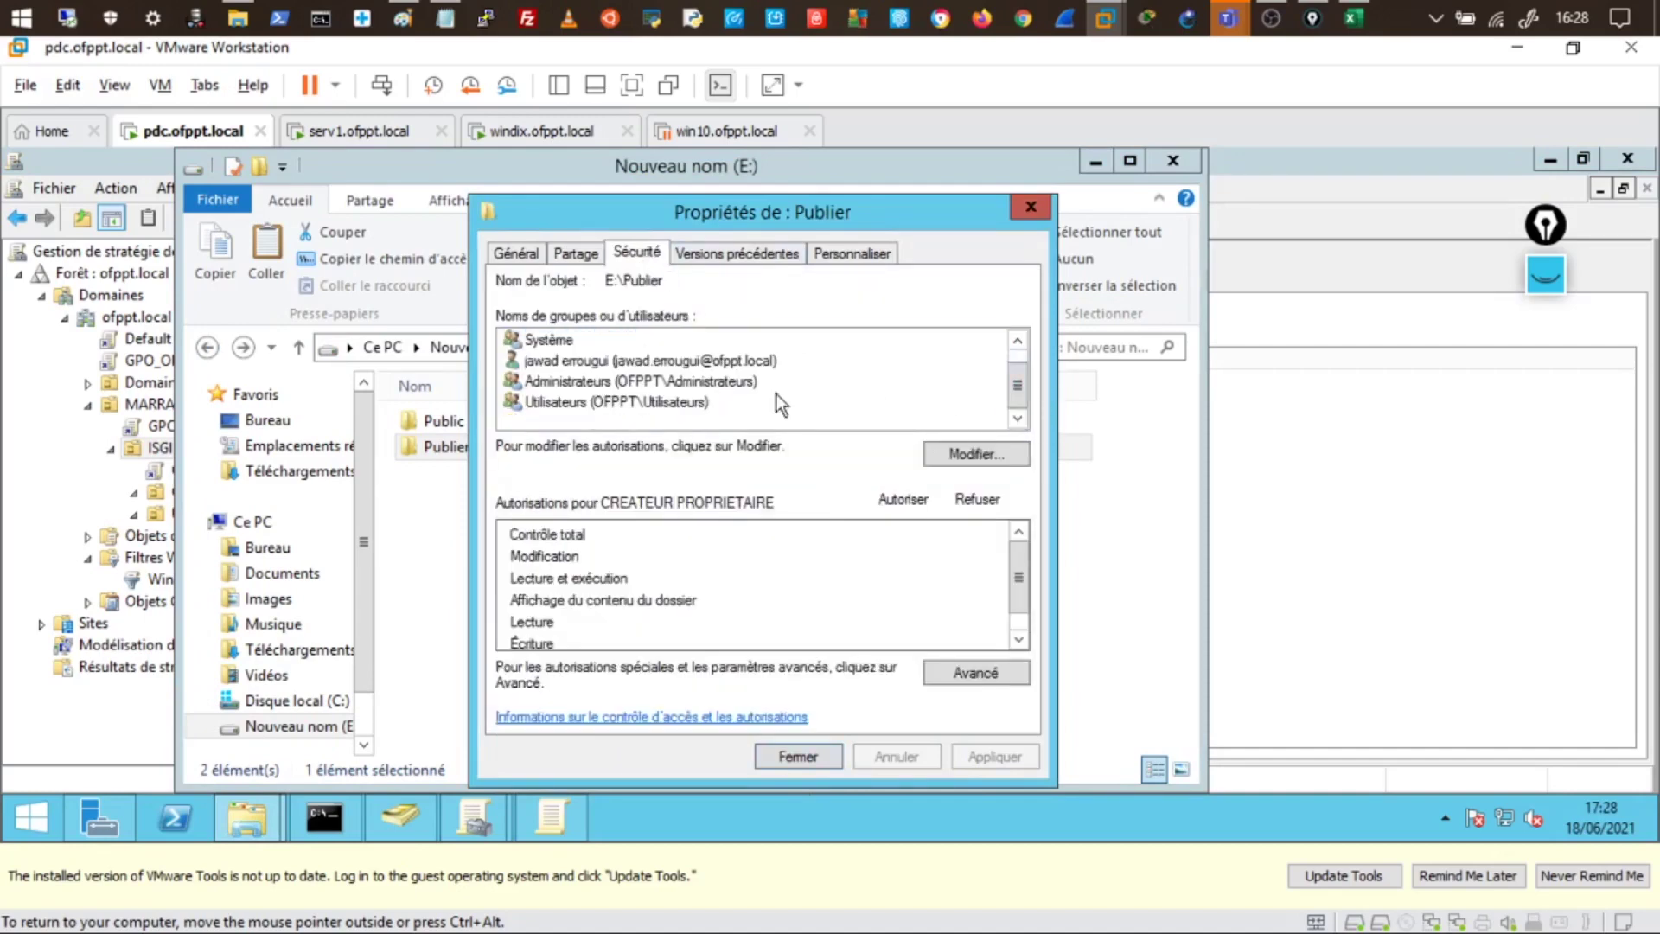
click(664, 404)
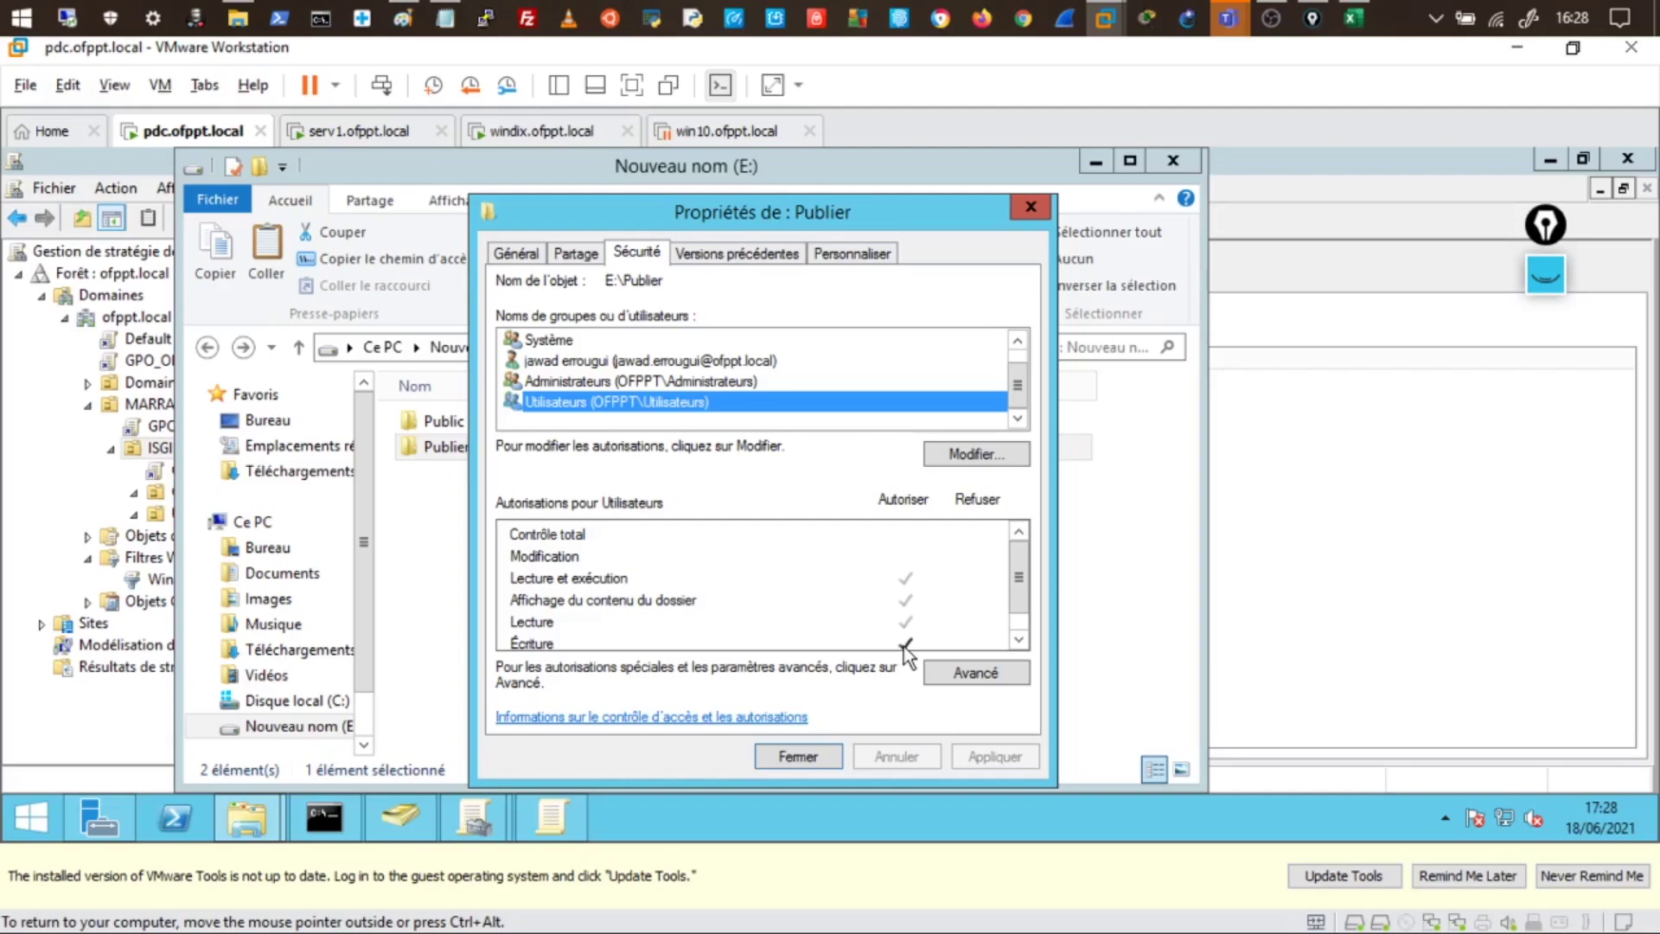
click(797, 757)
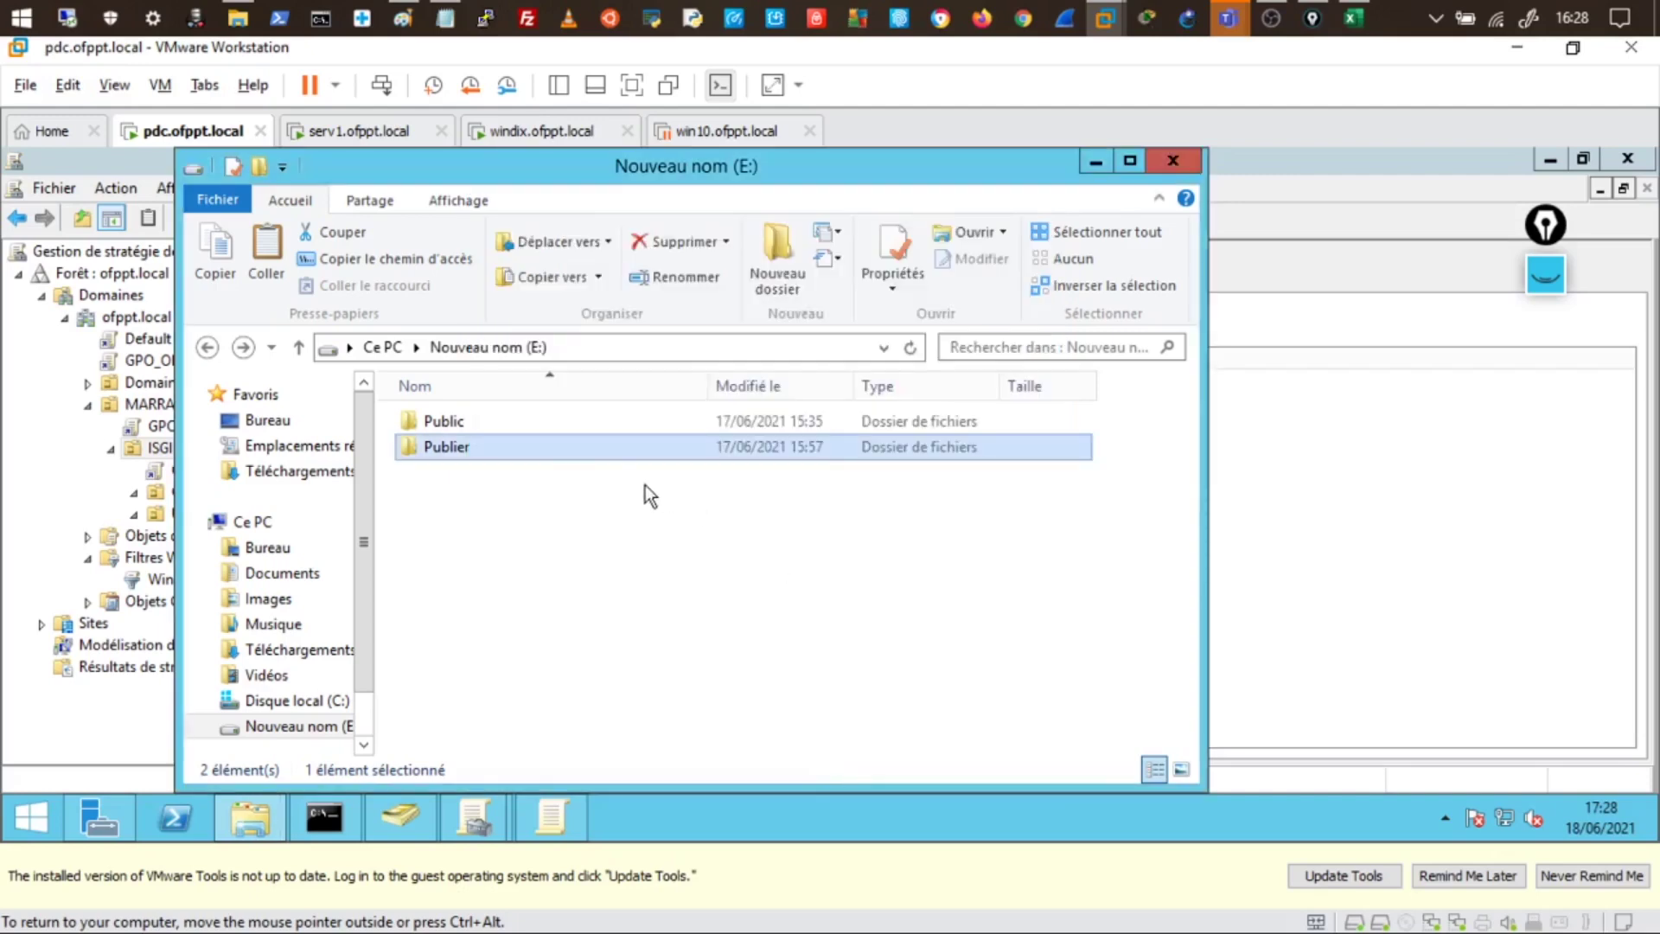
- Paste the Chrome and SuperPutty .msi installers into the Publier folder
double_click(534, 450)
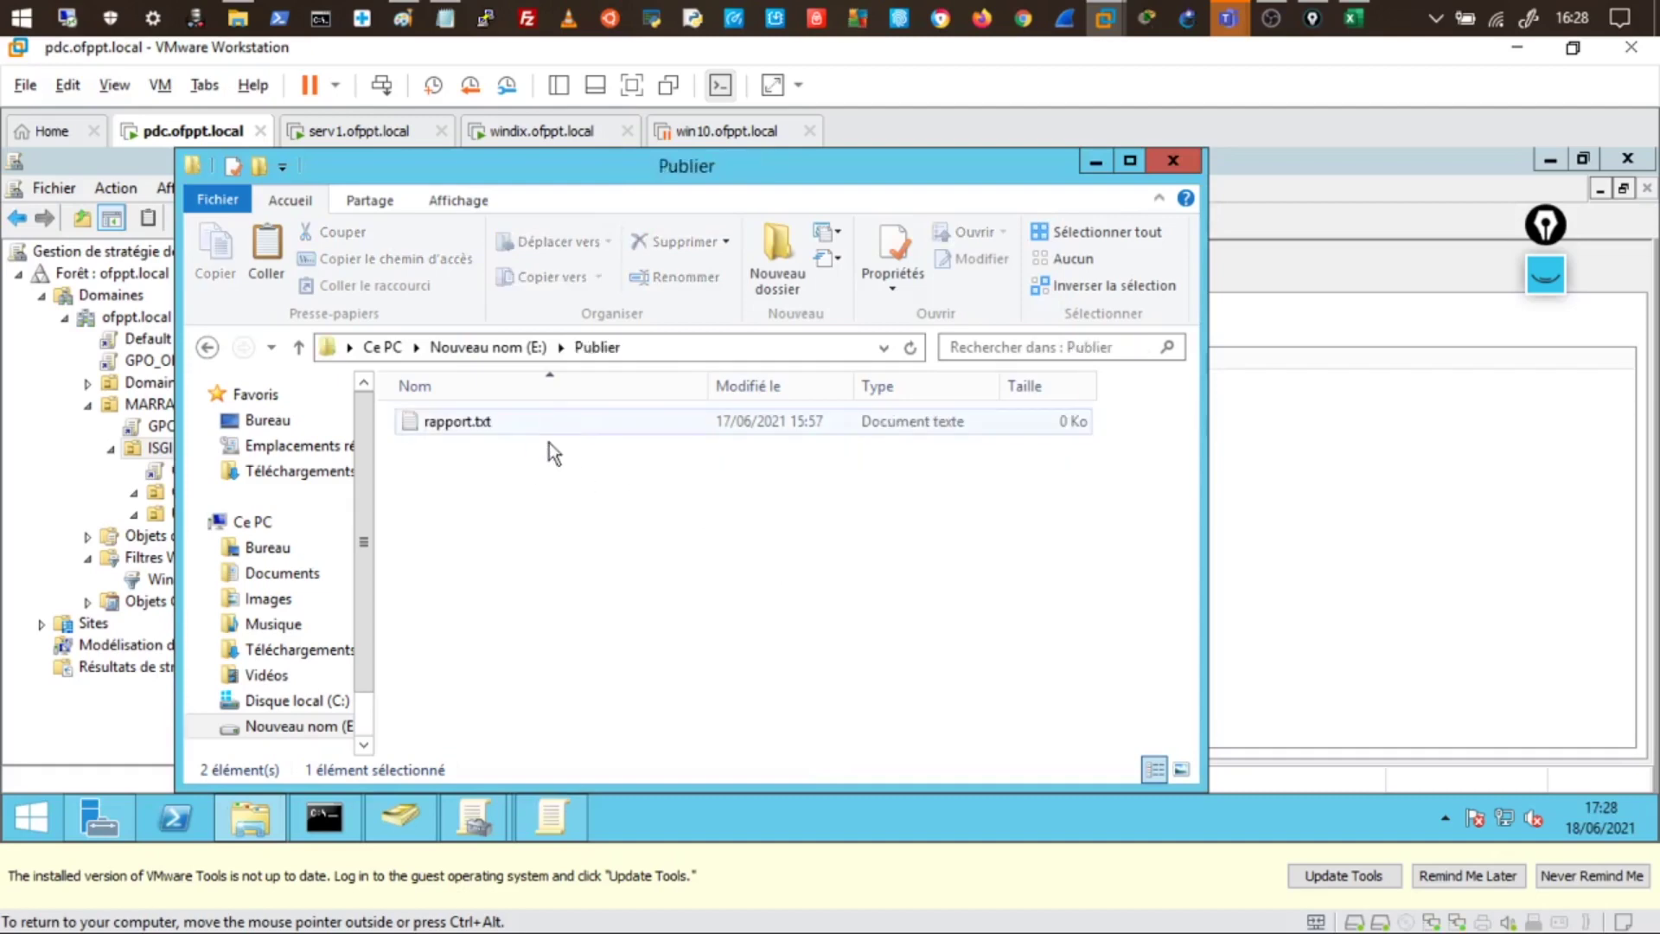
right_click(568, 588)
click(637, 421)
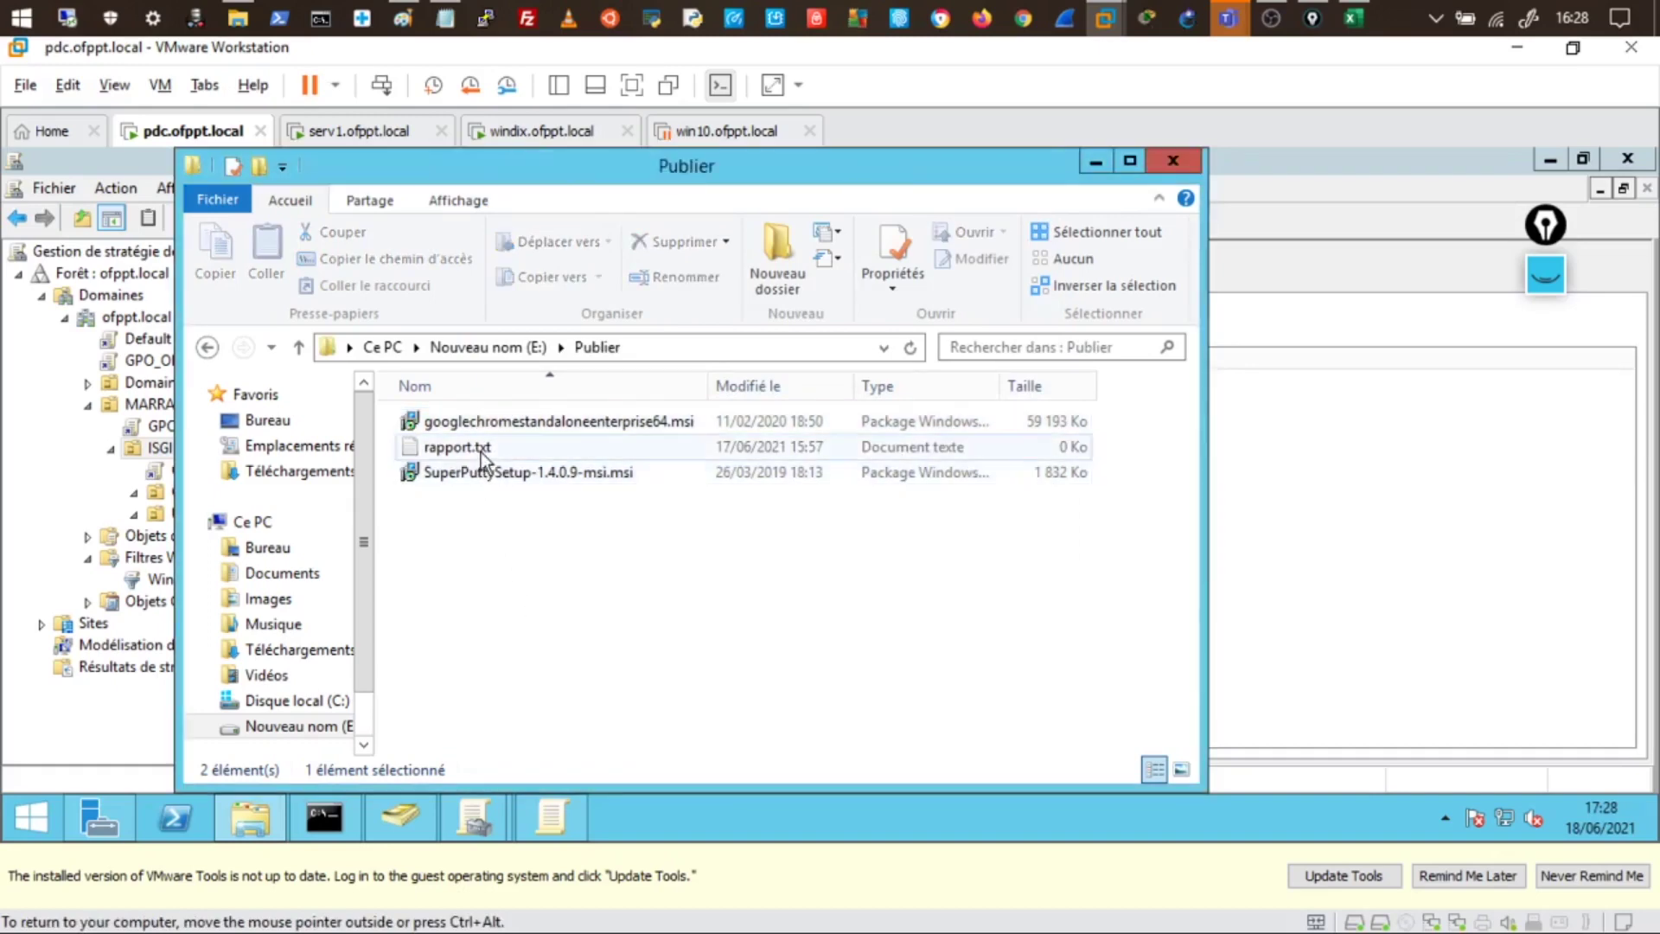
- Delete rapport.txt, widen the Nom column, and minimize the window
click(481, 453)
key(Delete)
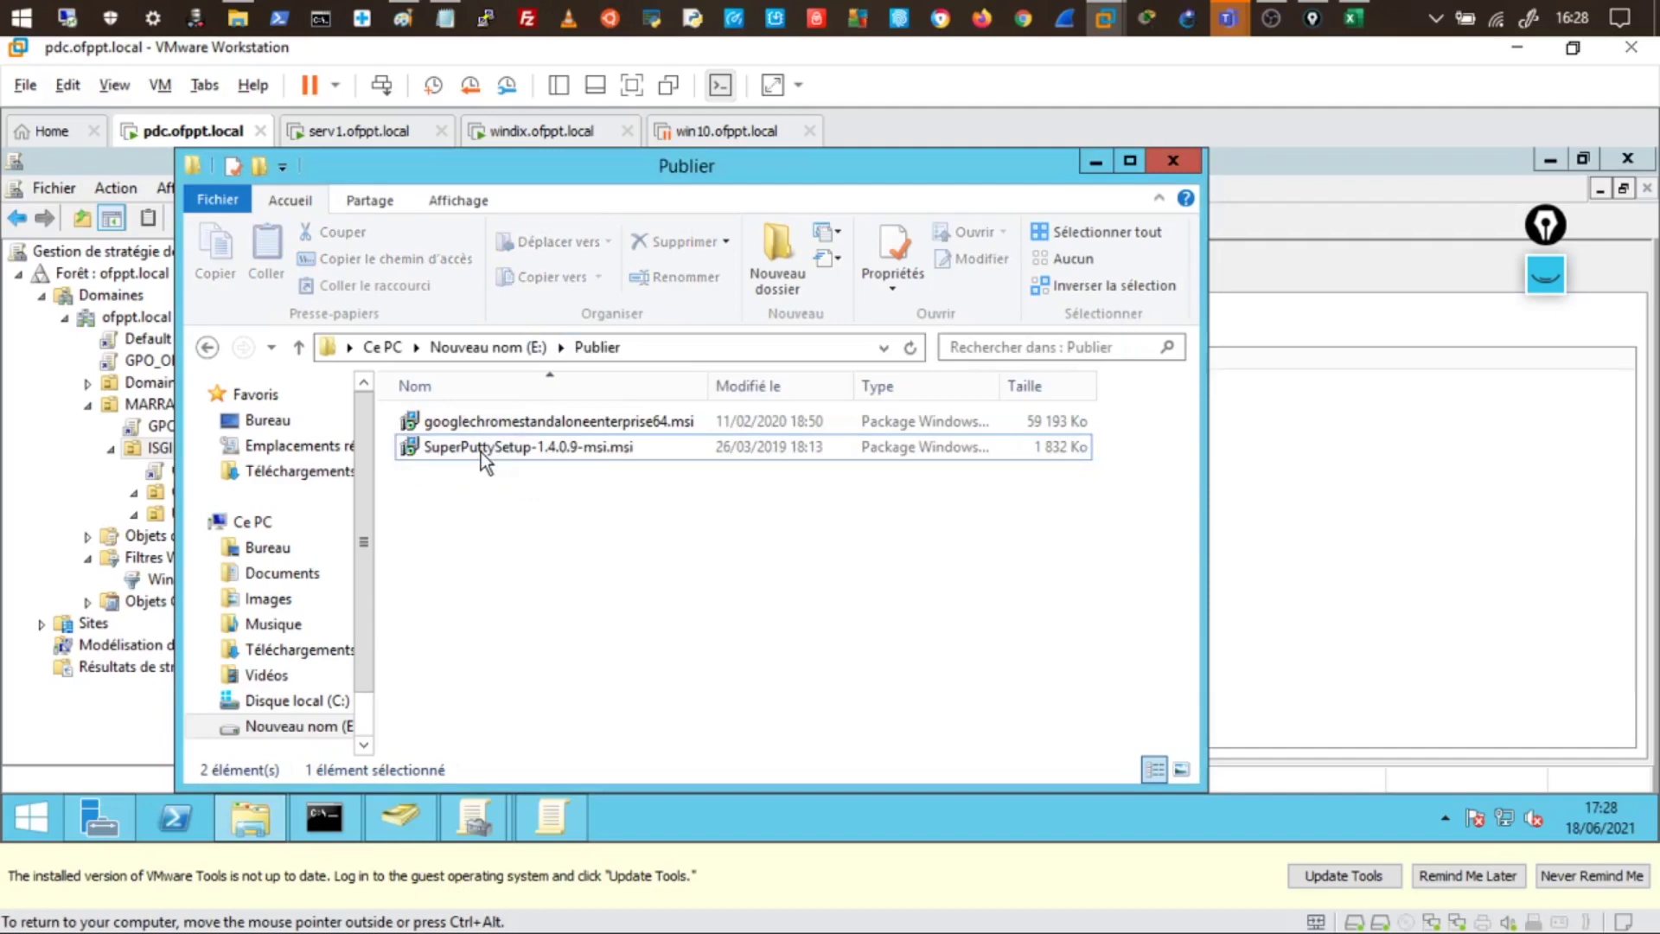
drag(712, 394, 802, 394)
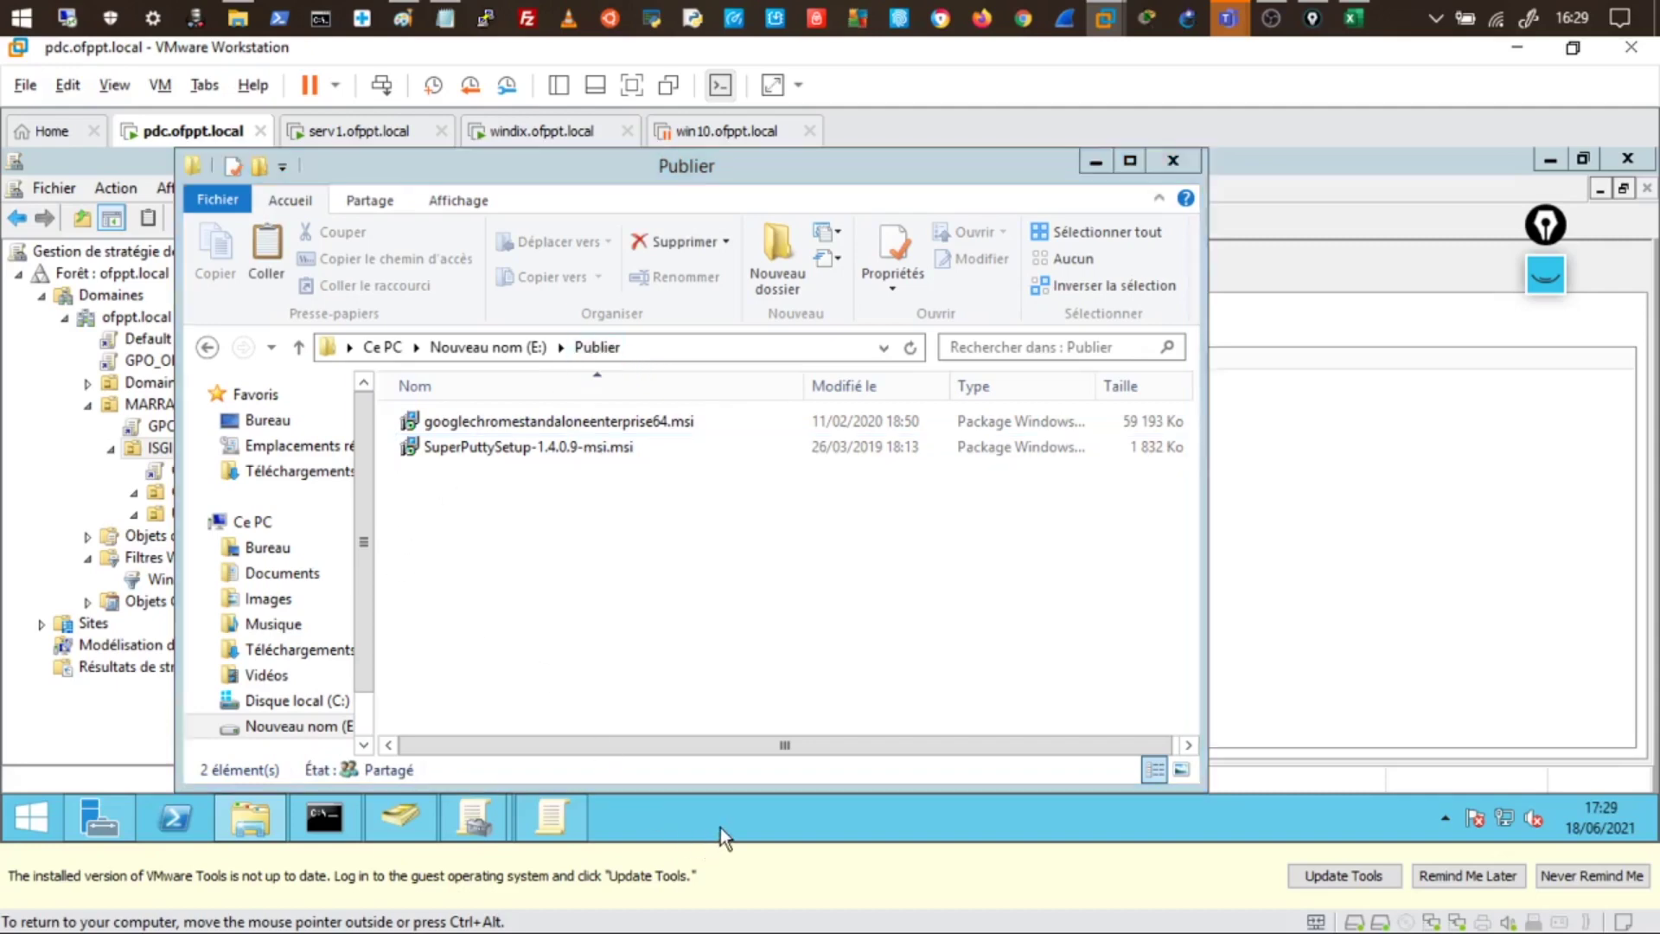
click(1094, 161)
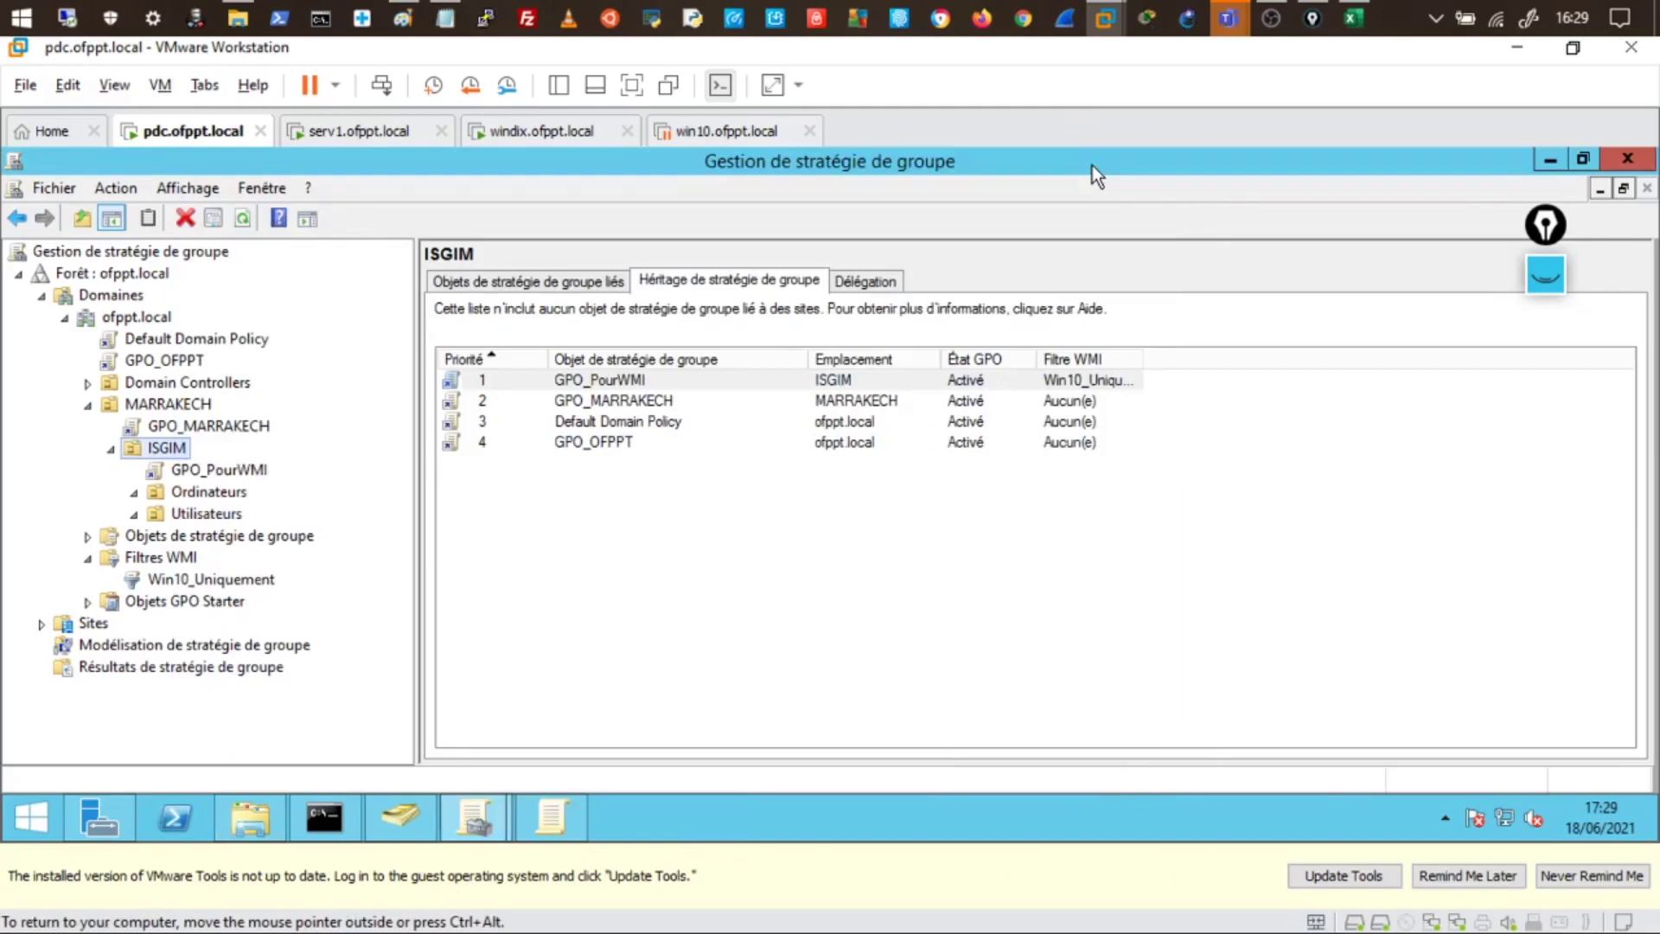
- Create a GPO named Deploy linked to the ISGIM unit
right_click(168, 450)
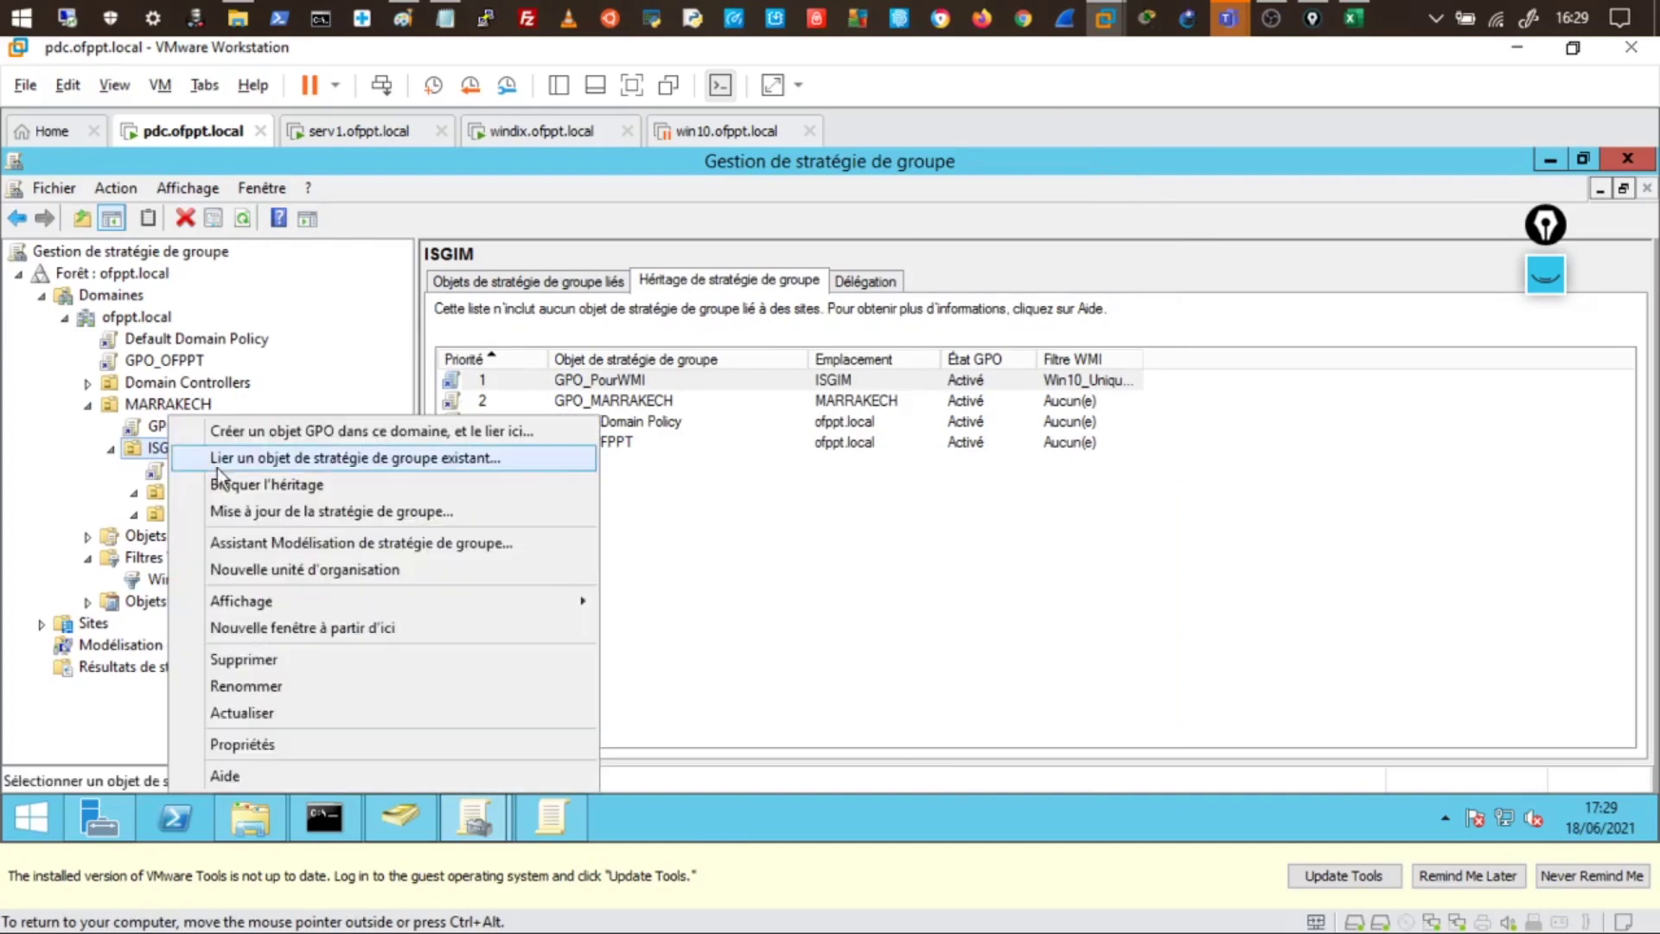
click(286, 432)
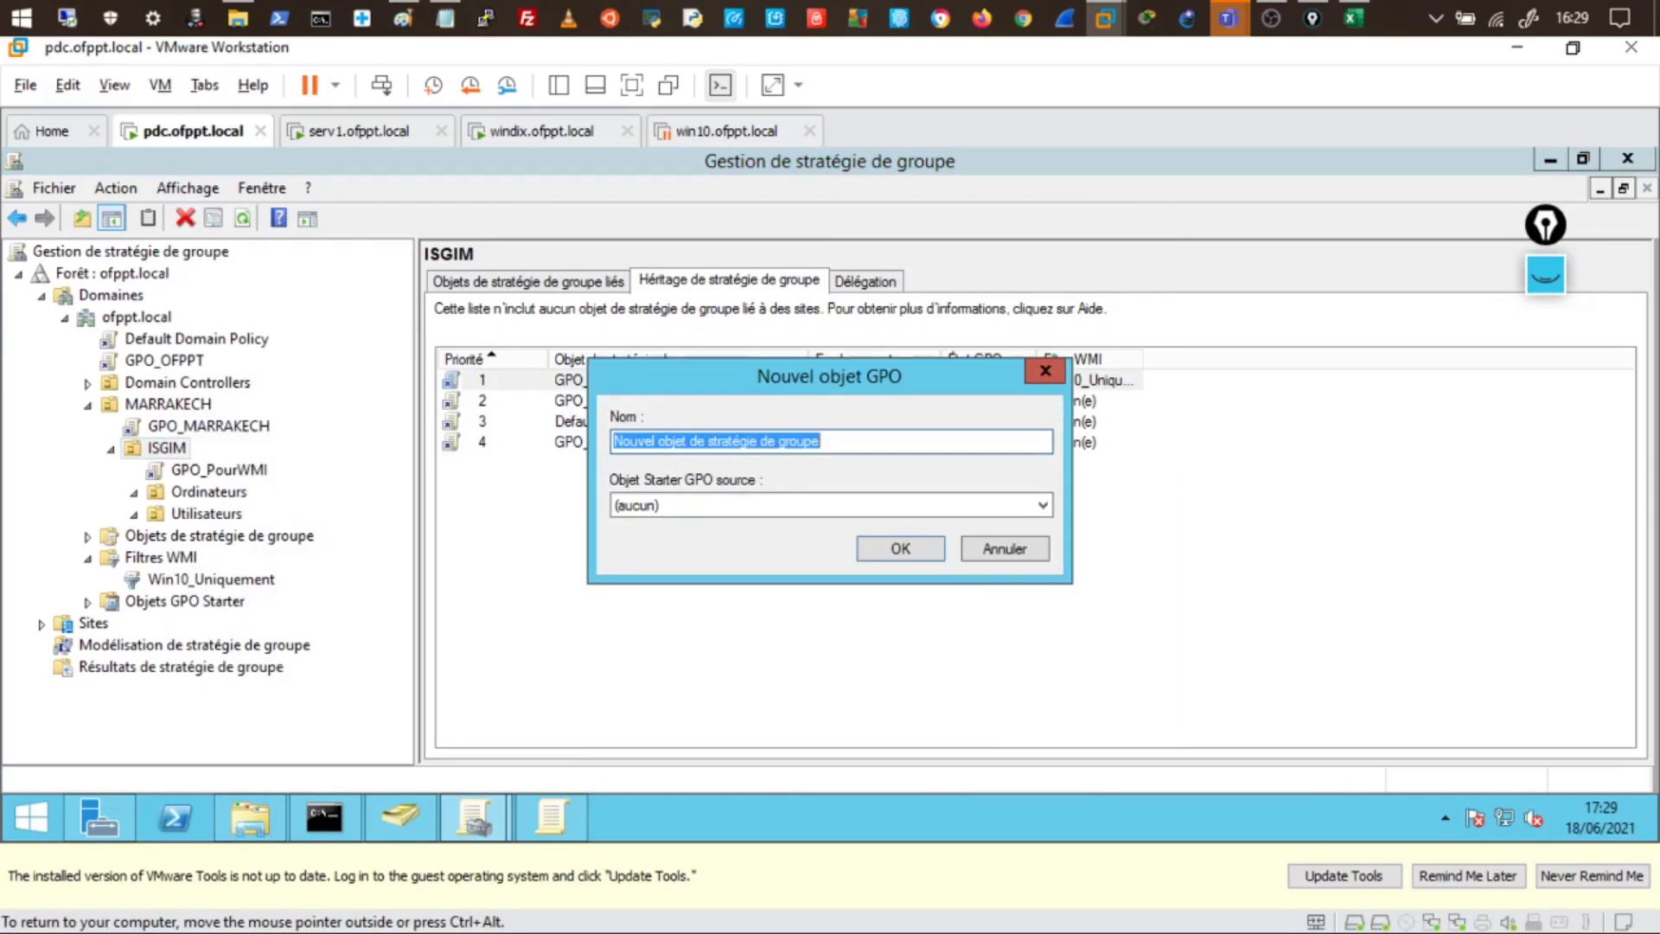
text(D)
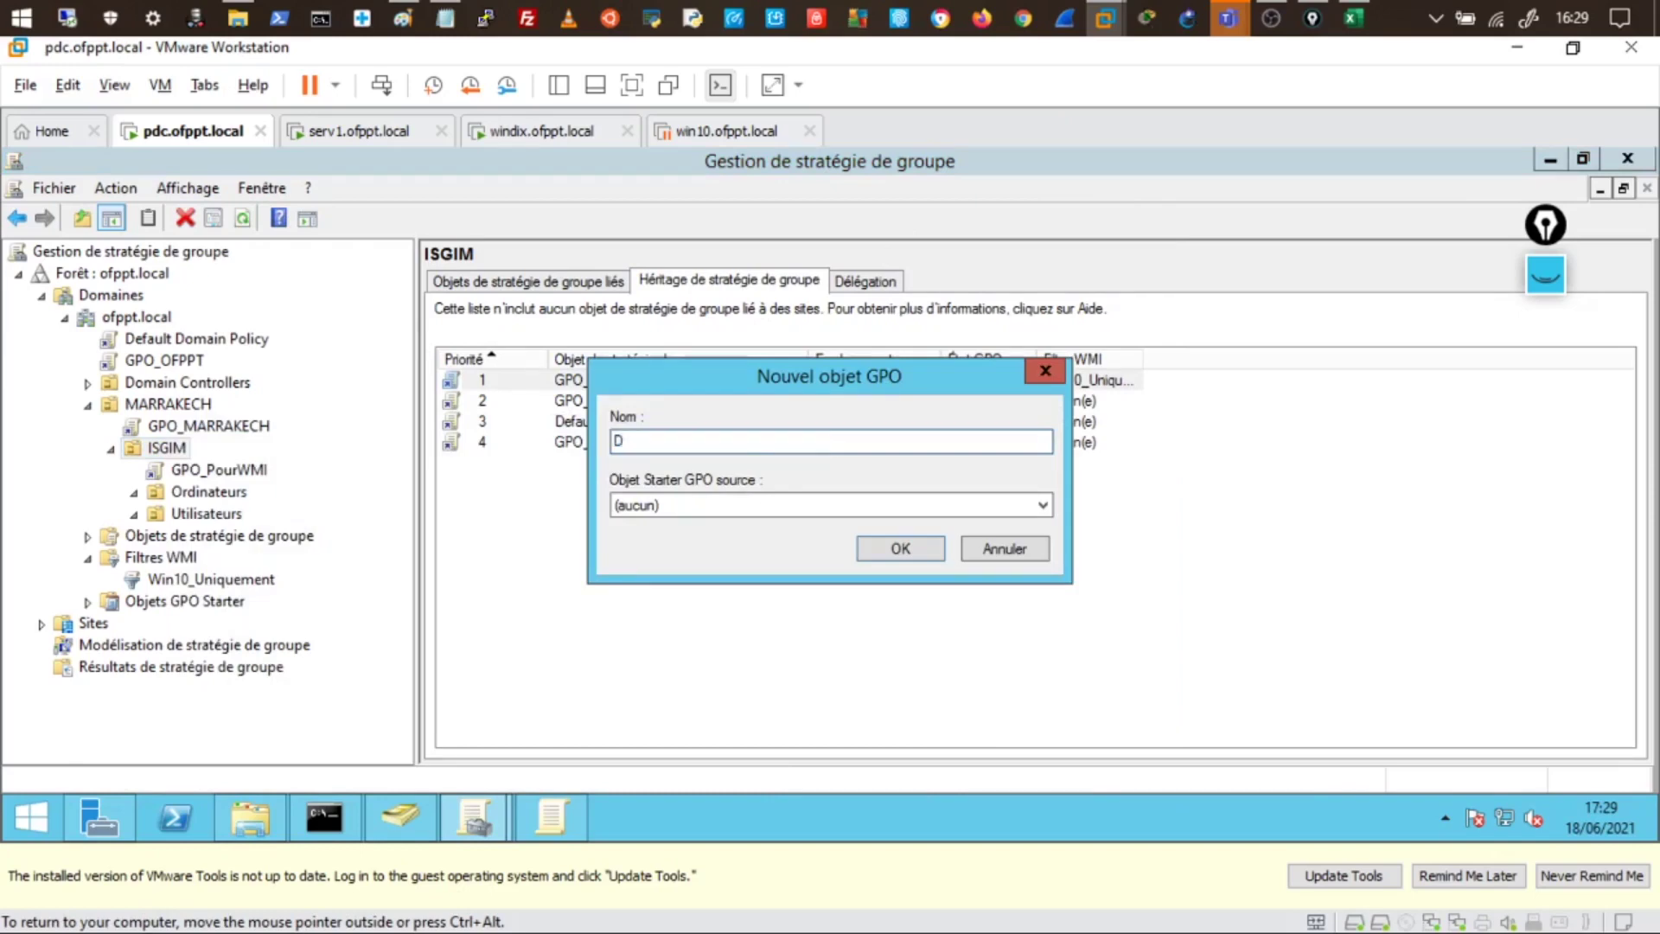
text(eploy)
click(895, 546)
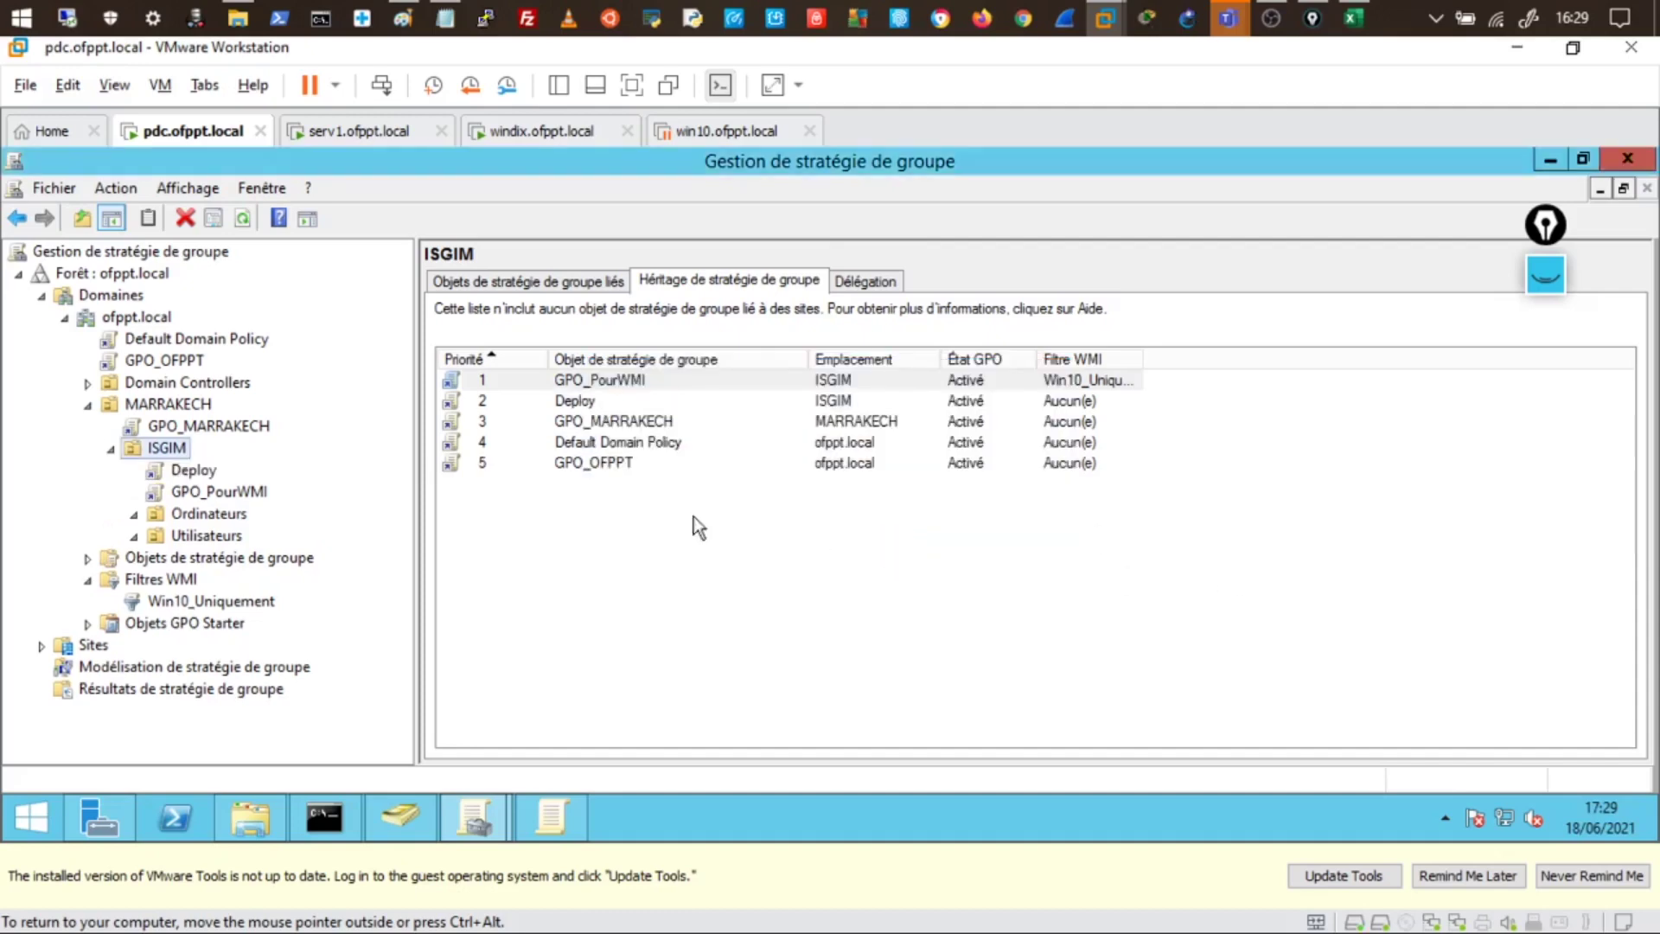
- Open the Deploy GPO in the Group Policy Management Editor
click(190, 472)
right_click(215, 476)
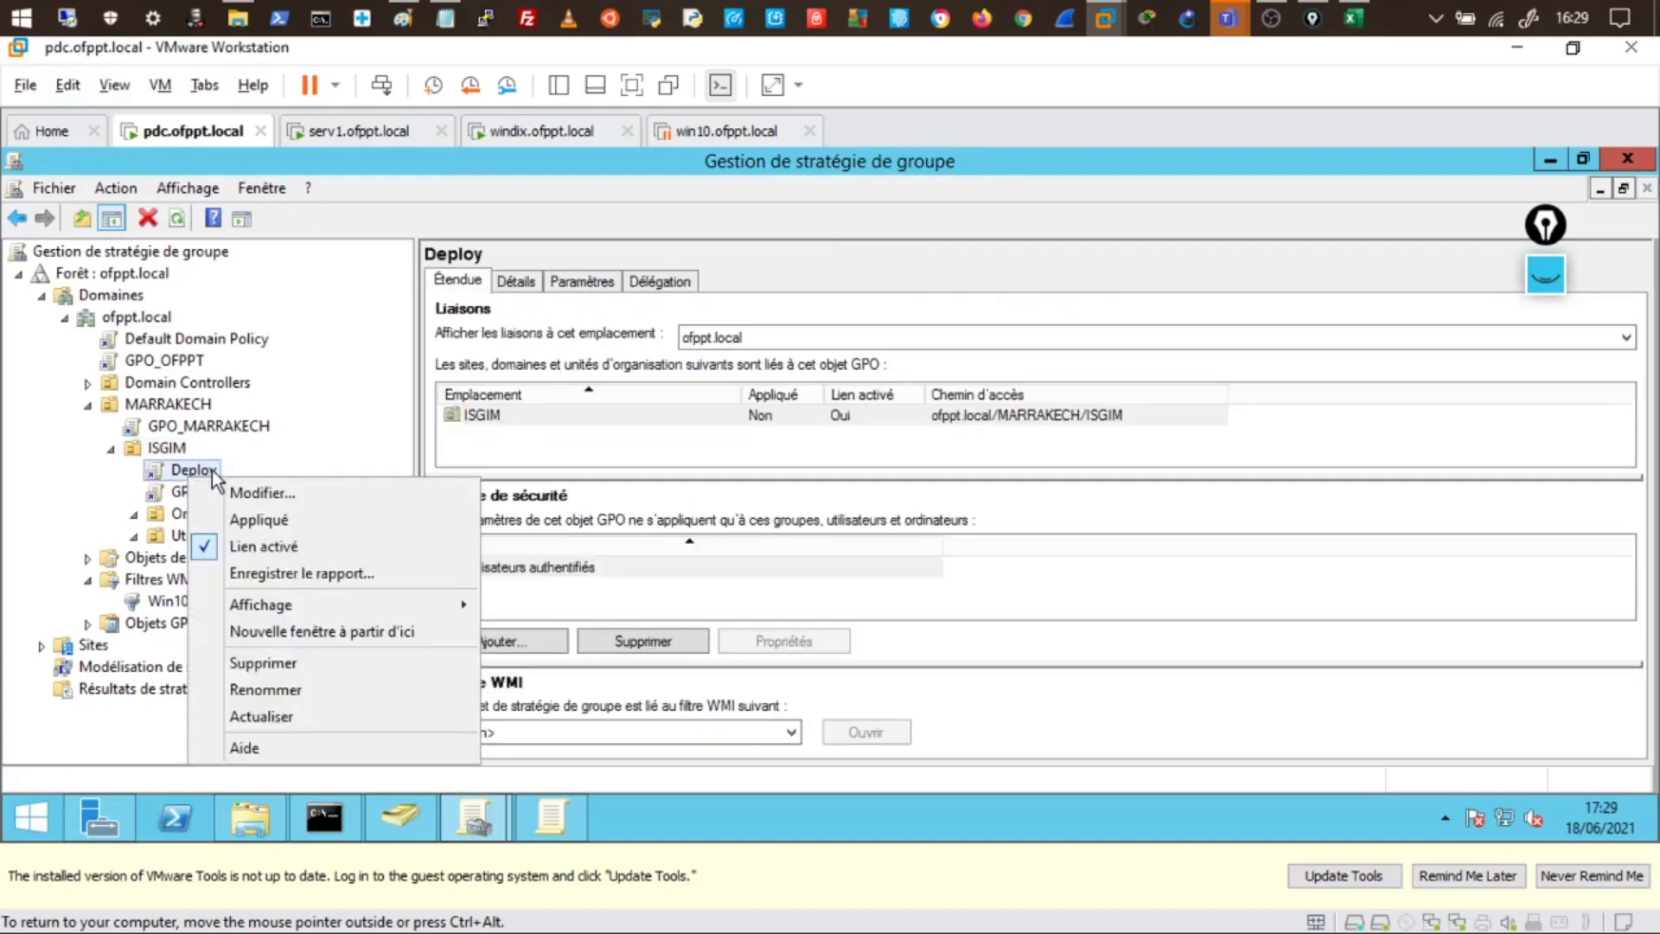
click(253, 491)
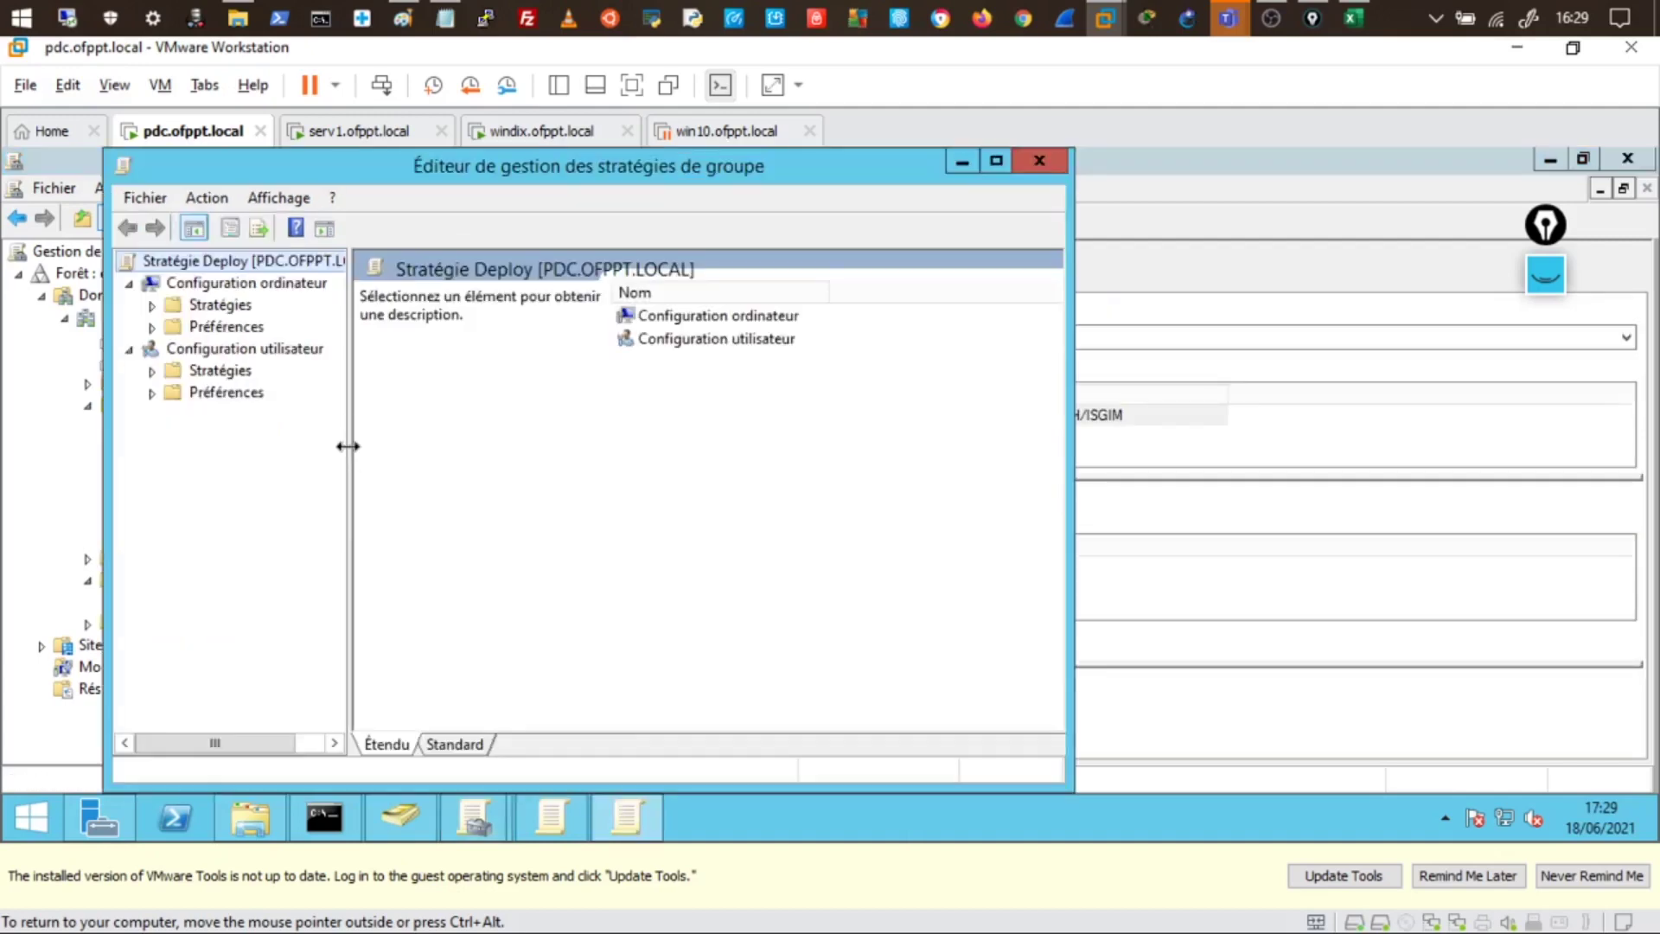
- Expand the tree to User Configuration › Software Installation and bring up its New menu
drag(345, 444, 490, 459)
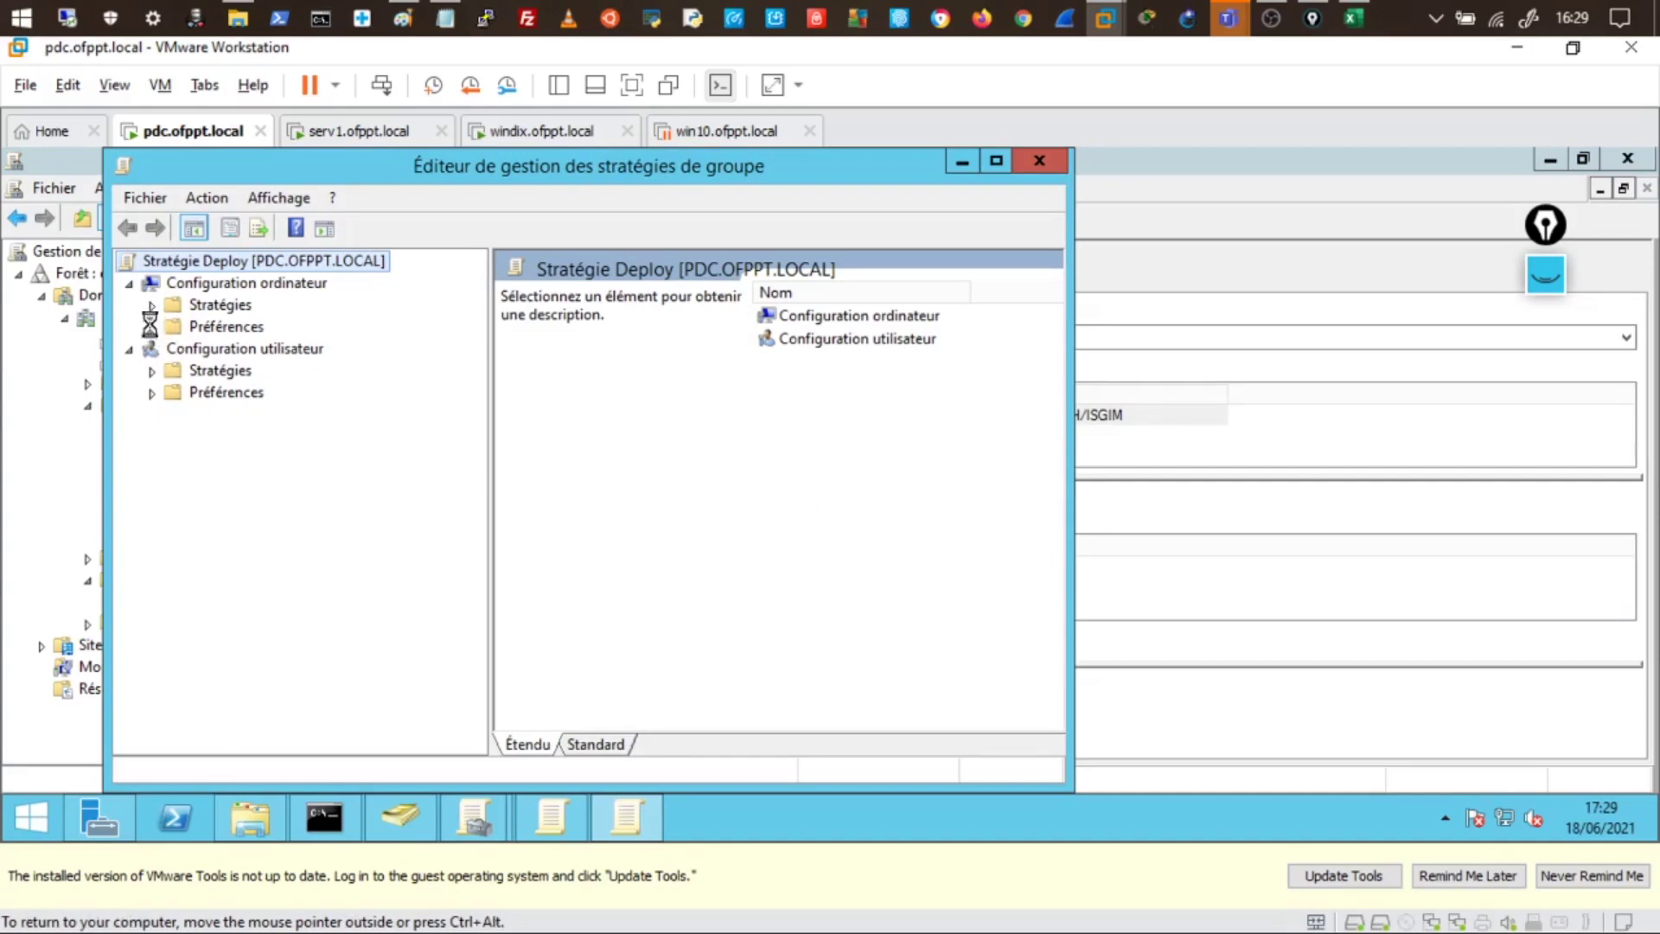
click(152, 327)
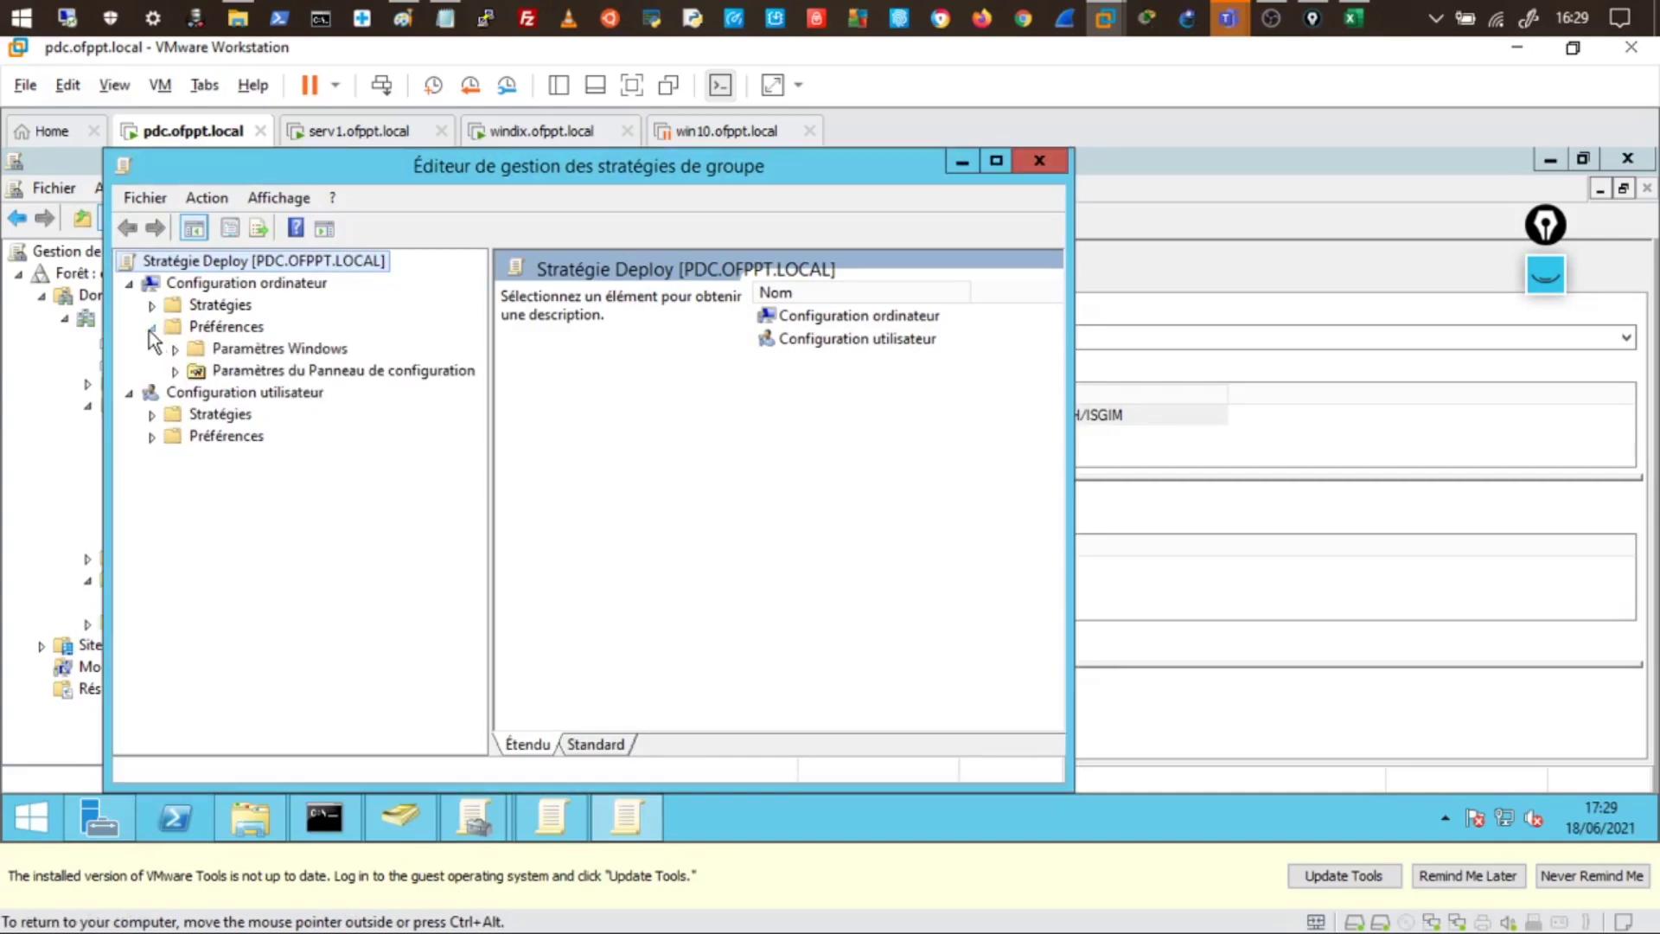
click(148, 315)
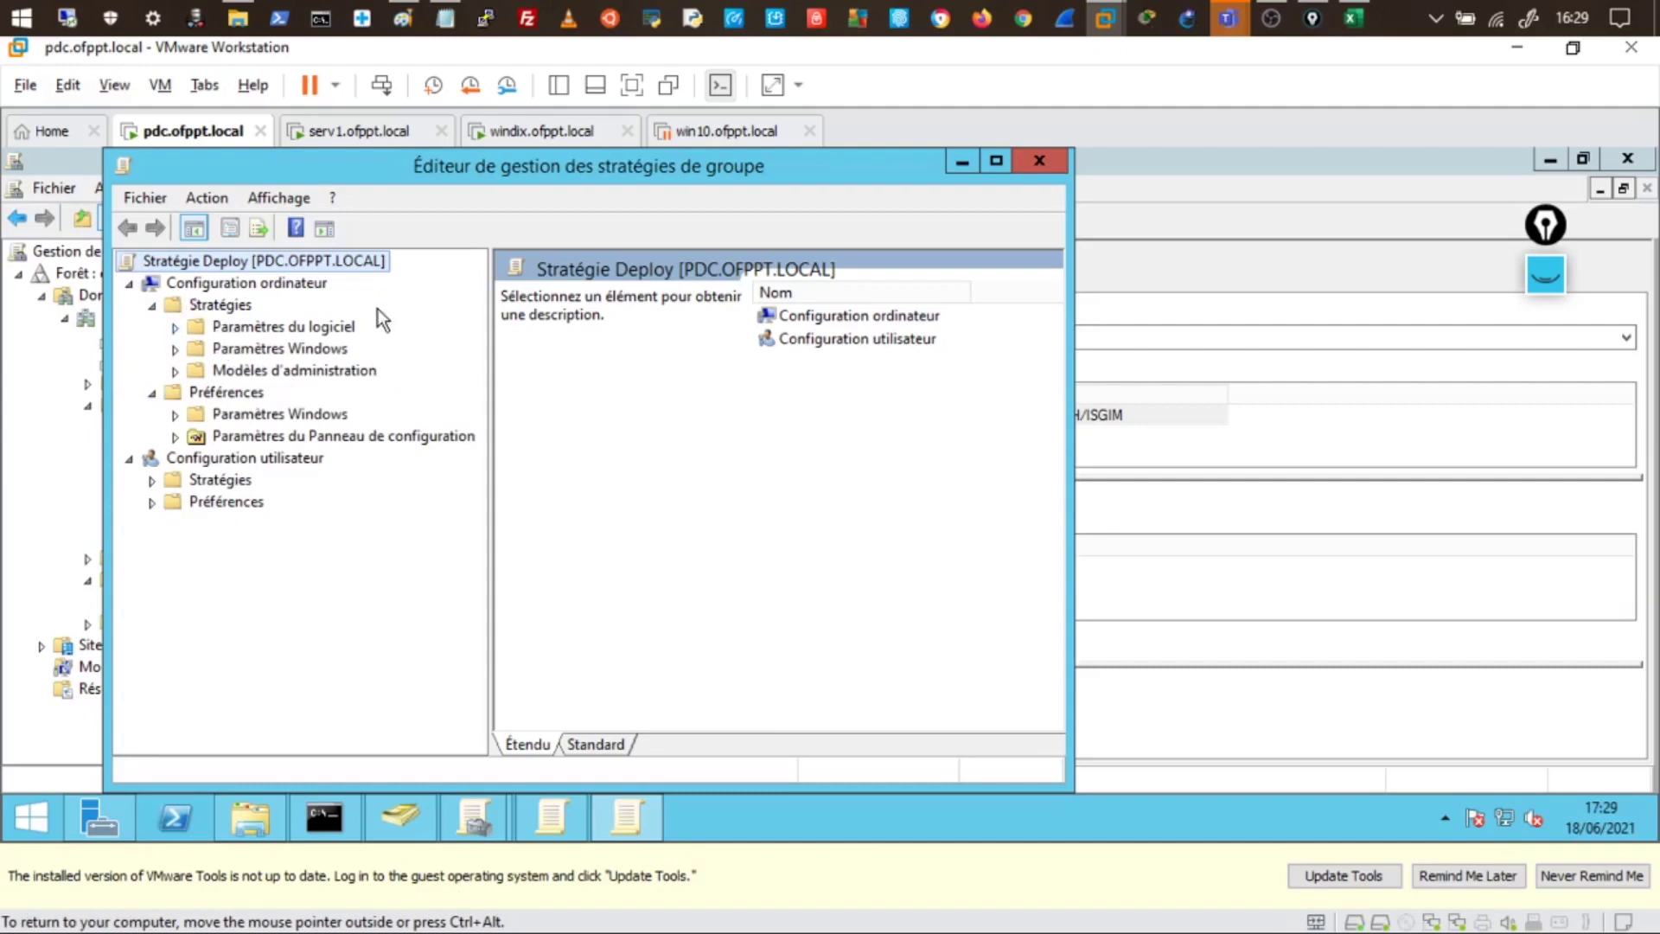
click(152, 481)
click(175, 502)
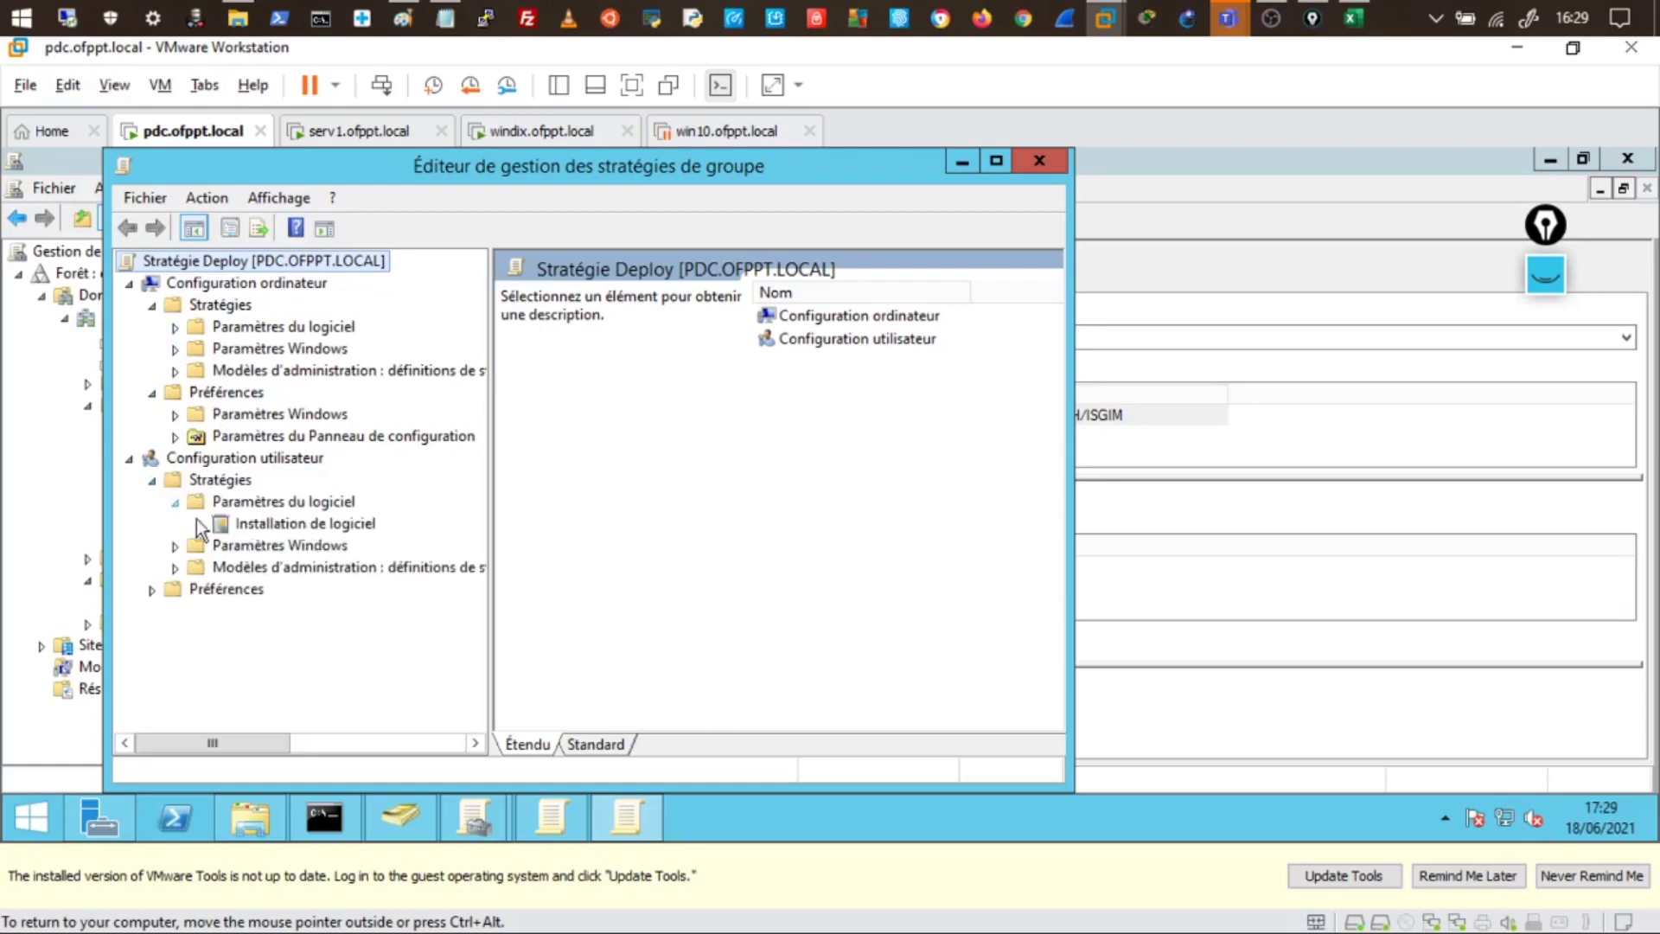
click(176, 327)
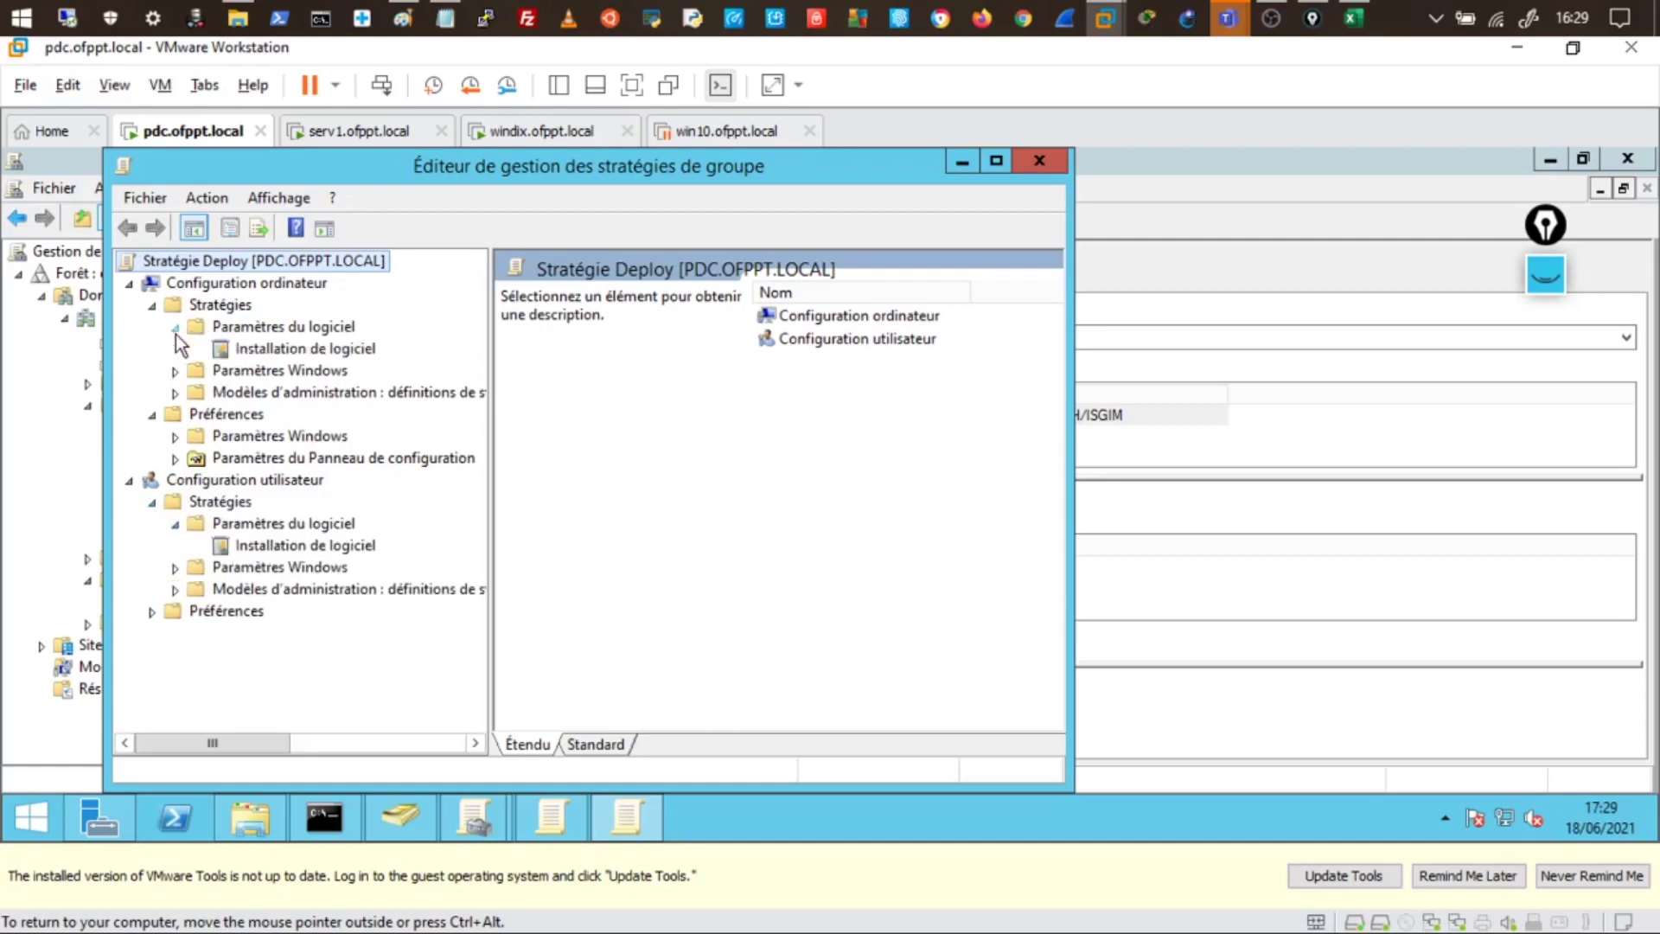
click(273, 349)
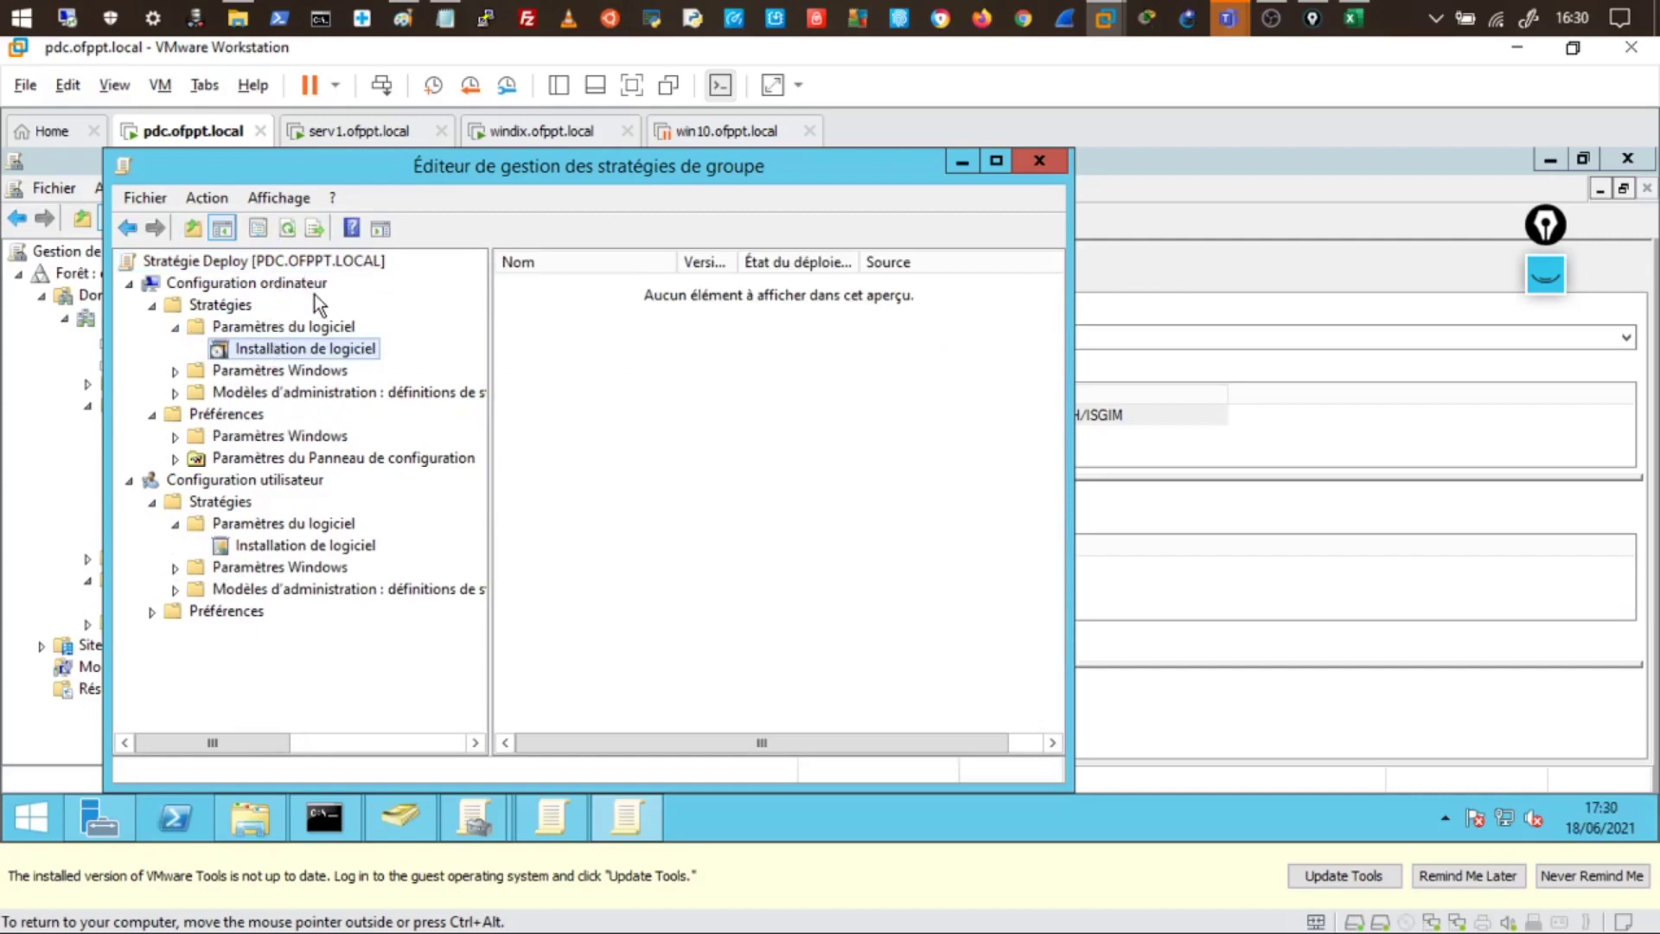
click(301, 548)
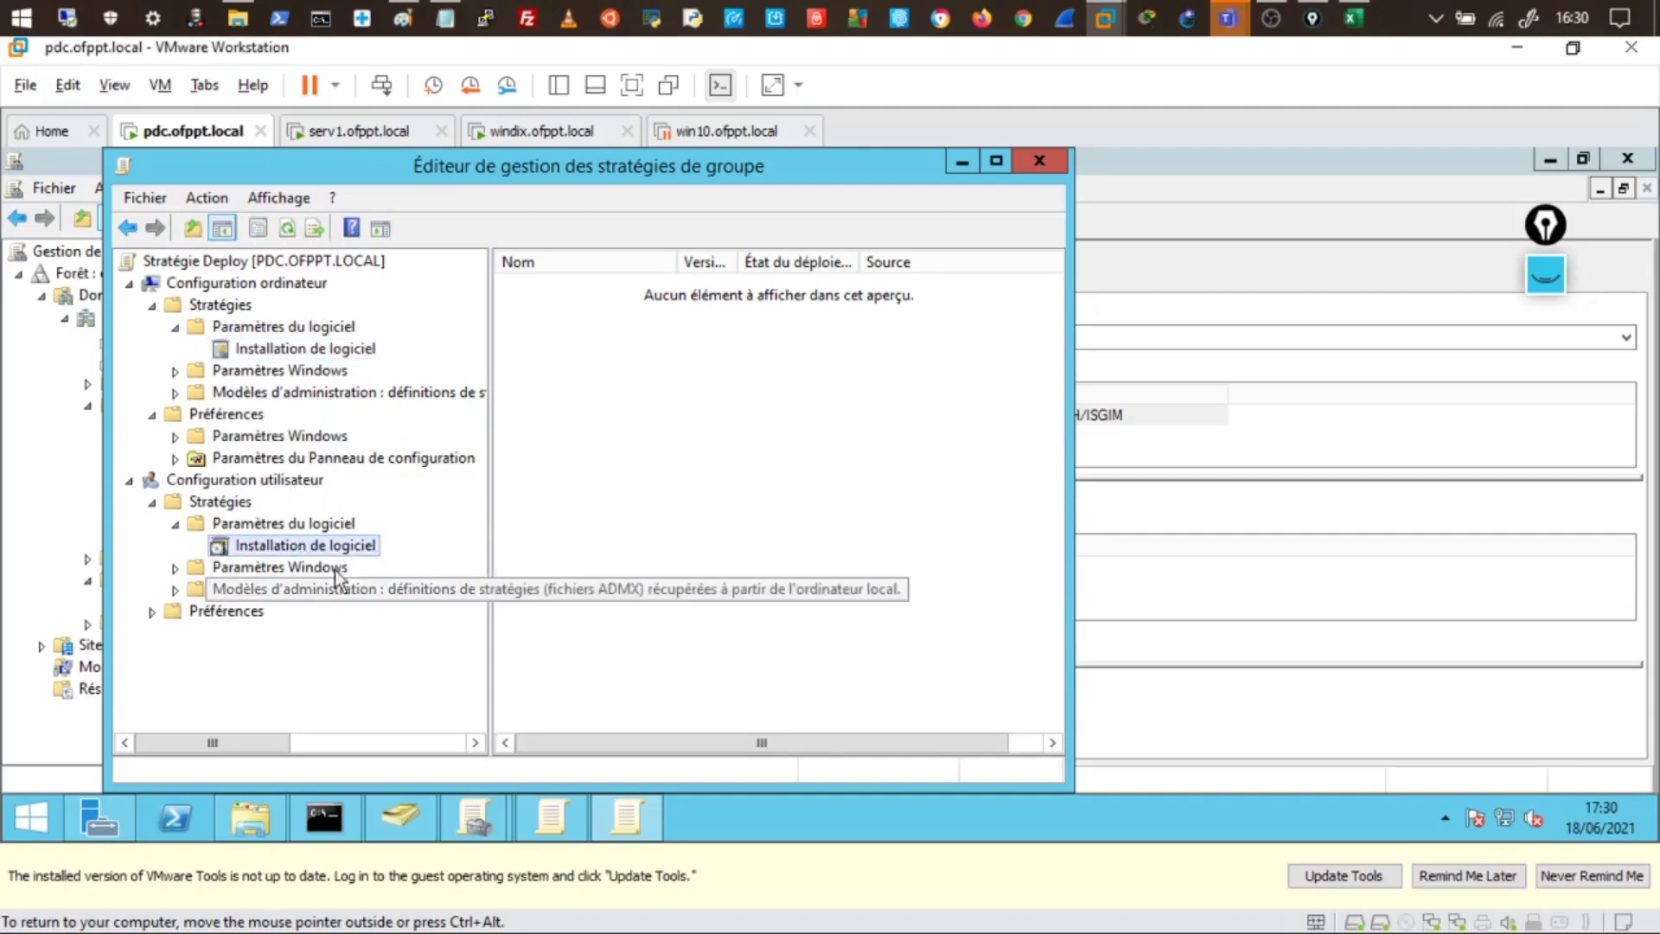
right_click(329, 550)
mouse_move(380, 566)
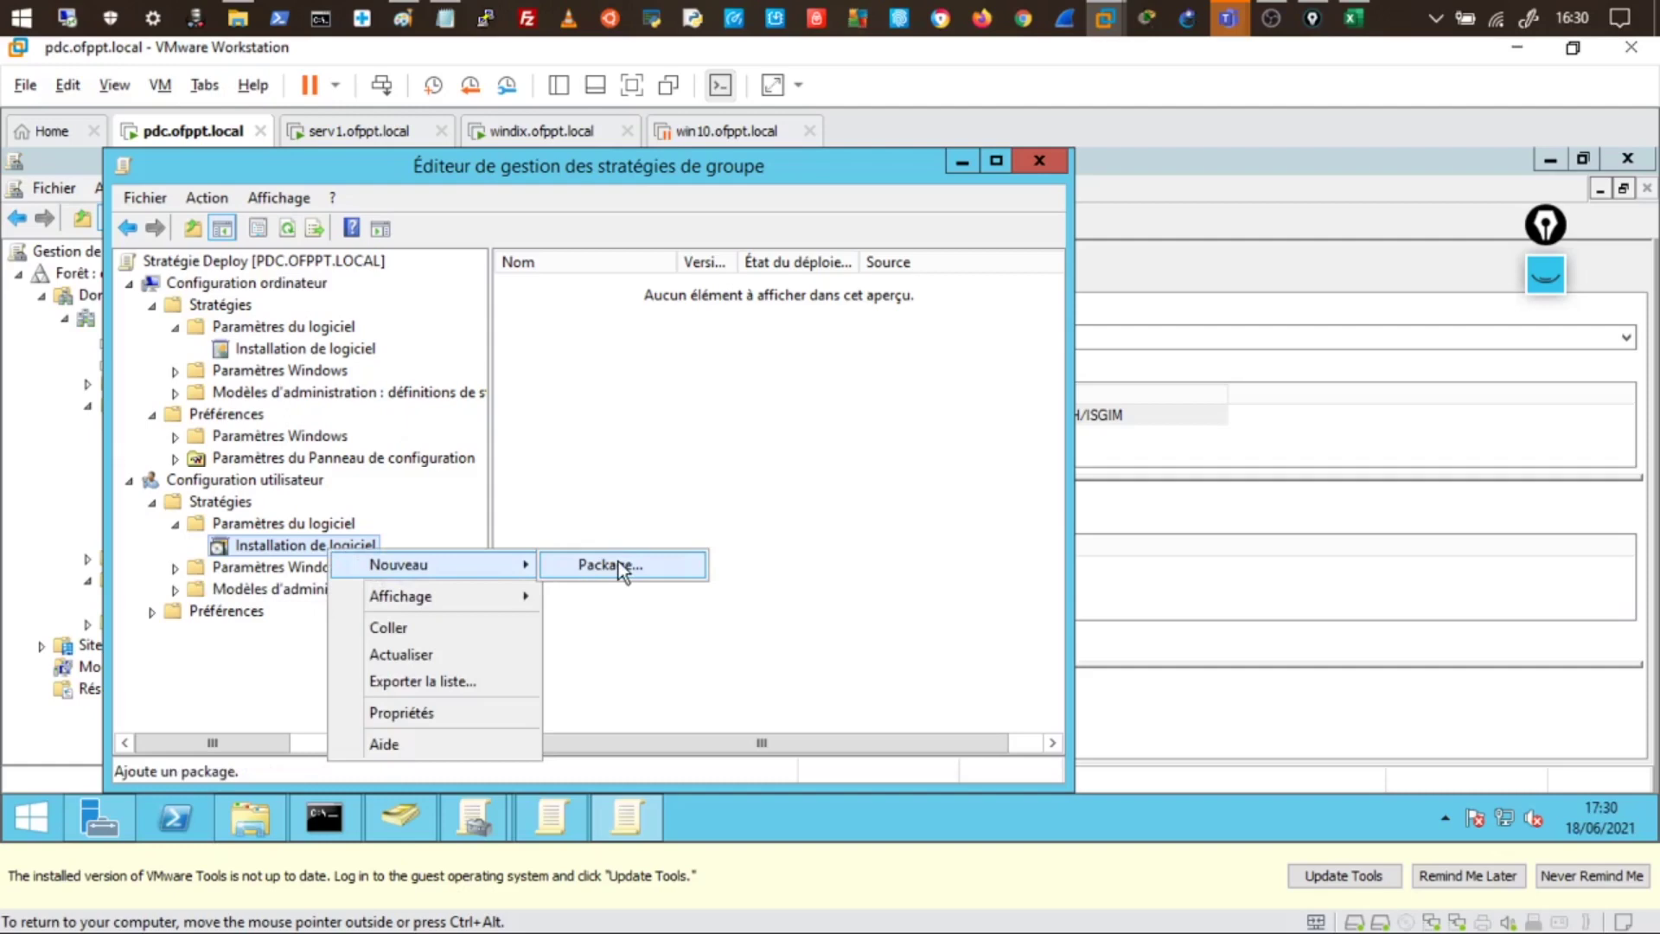
- Add a new package and enter \\pdc\publier in the Open dialog's address bar
click(619, 562)
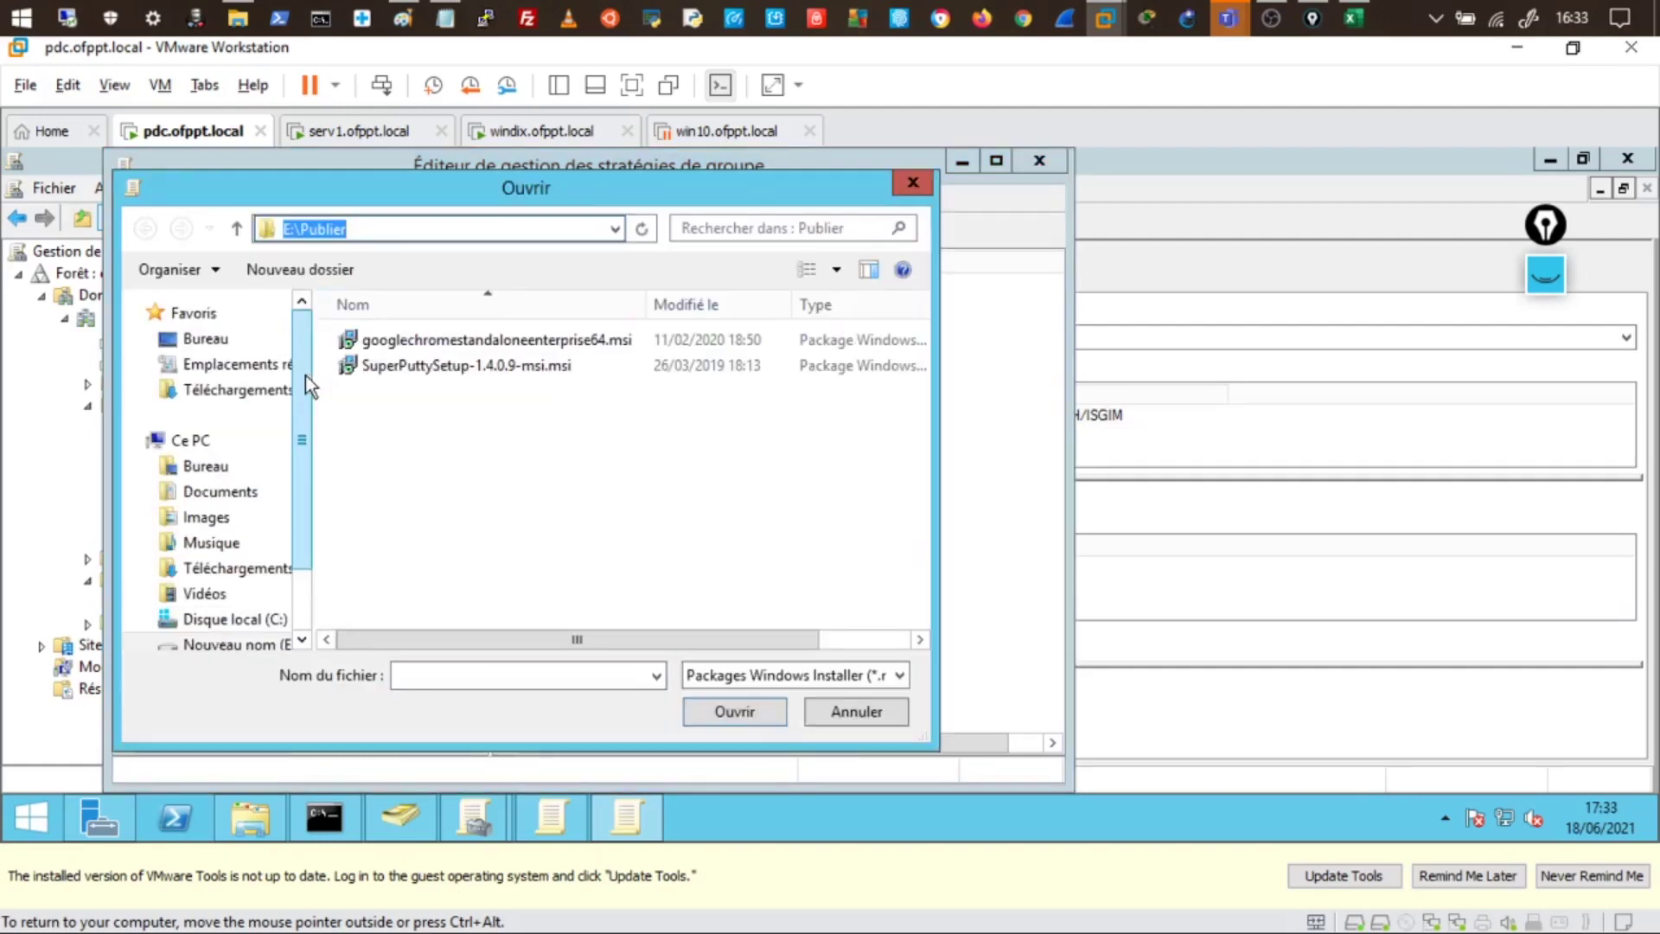
drag(305, 375, 303, 512)
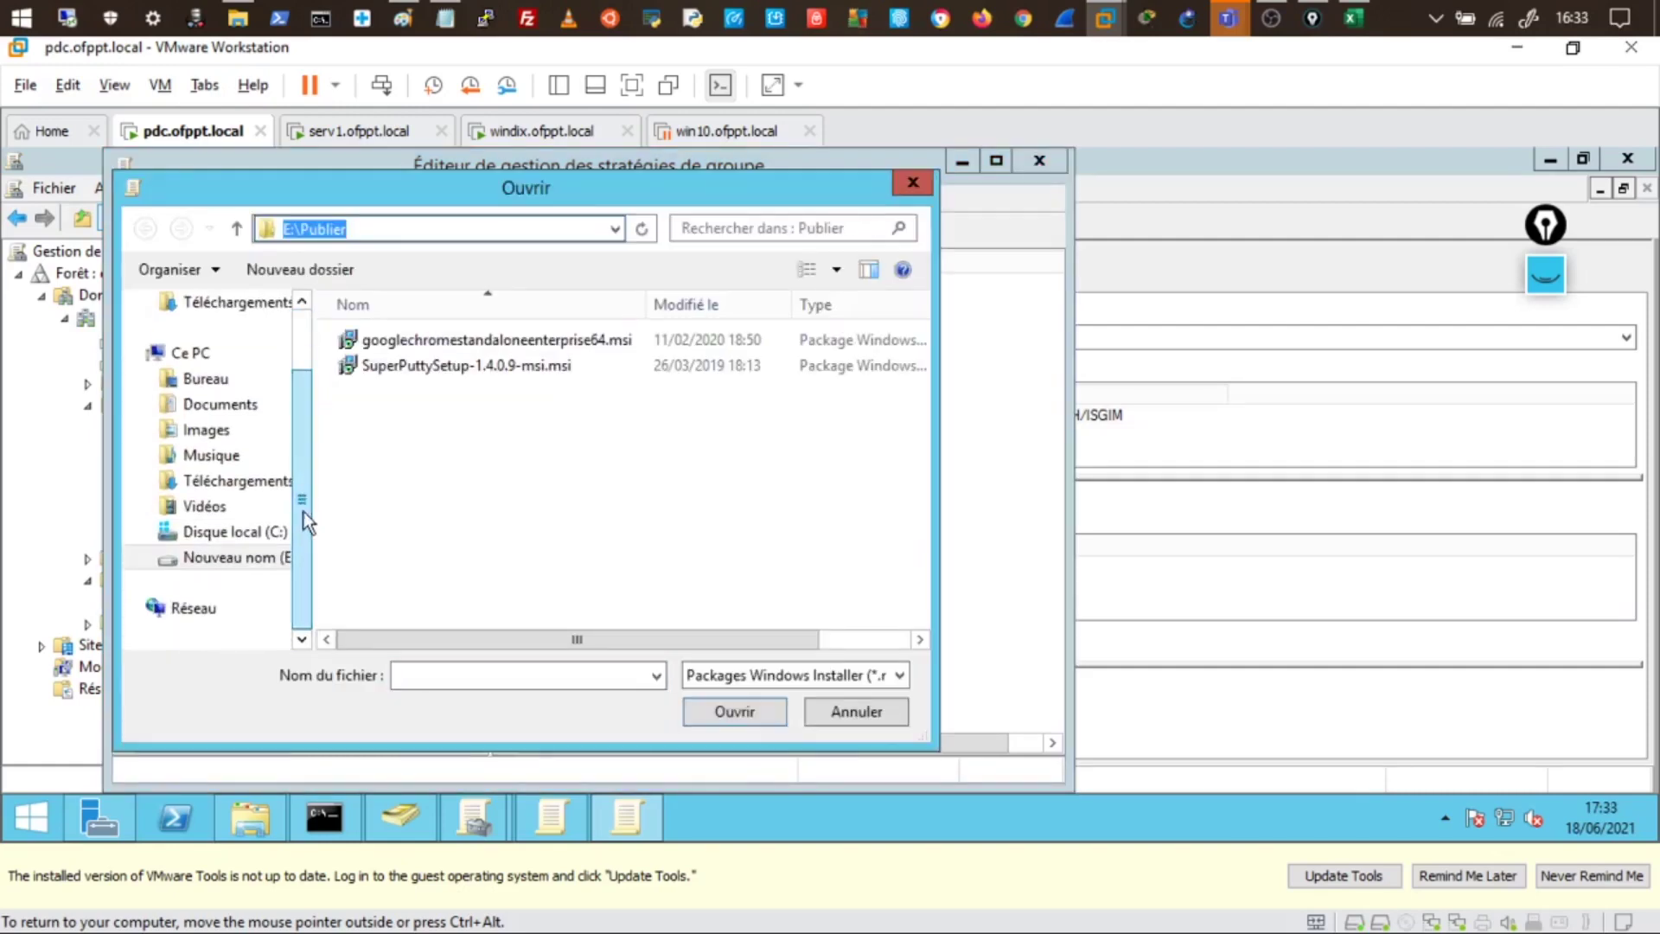
click(196, 608)
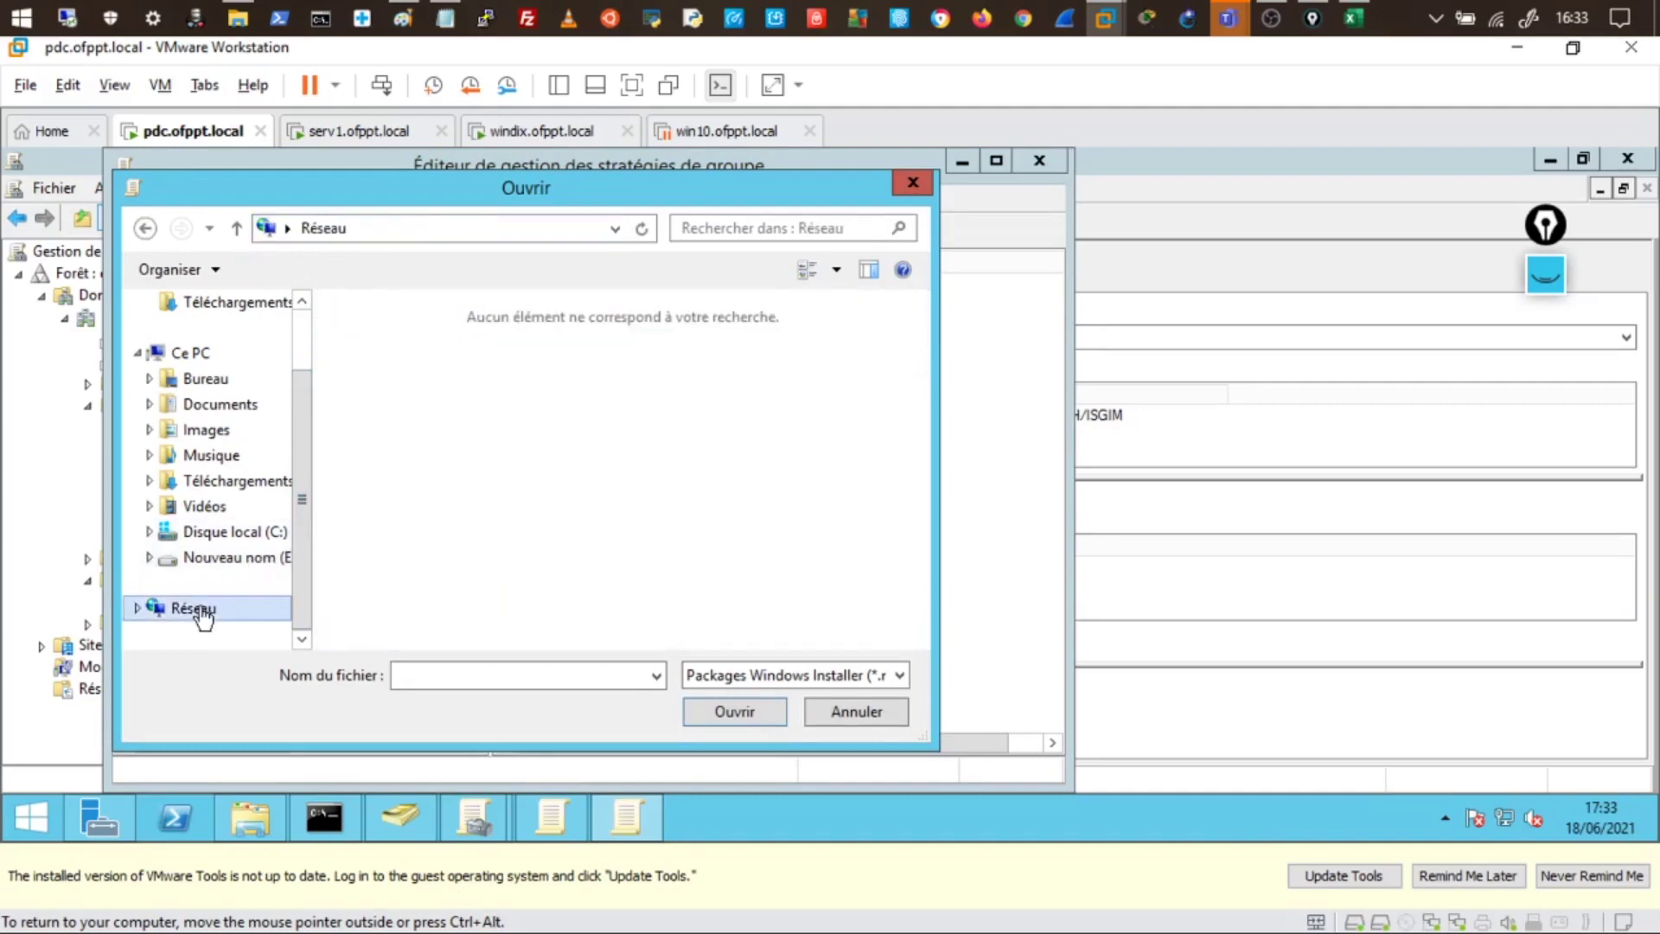
click(207, 429)
click(457, 235)
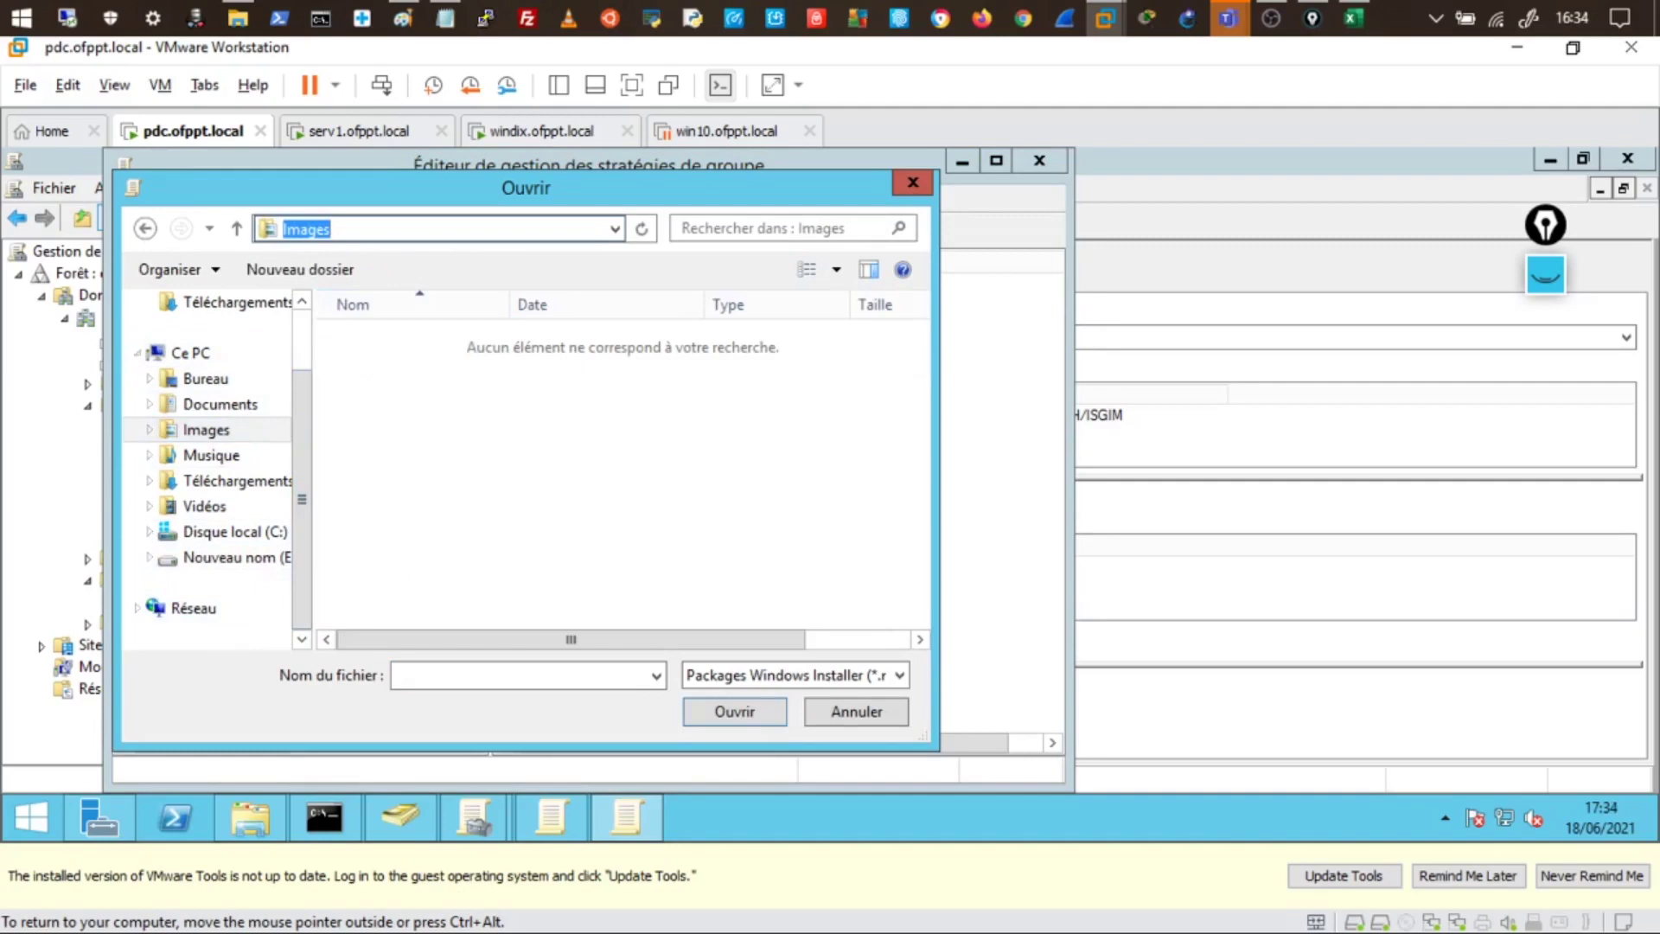
text(\\pdc\pub)
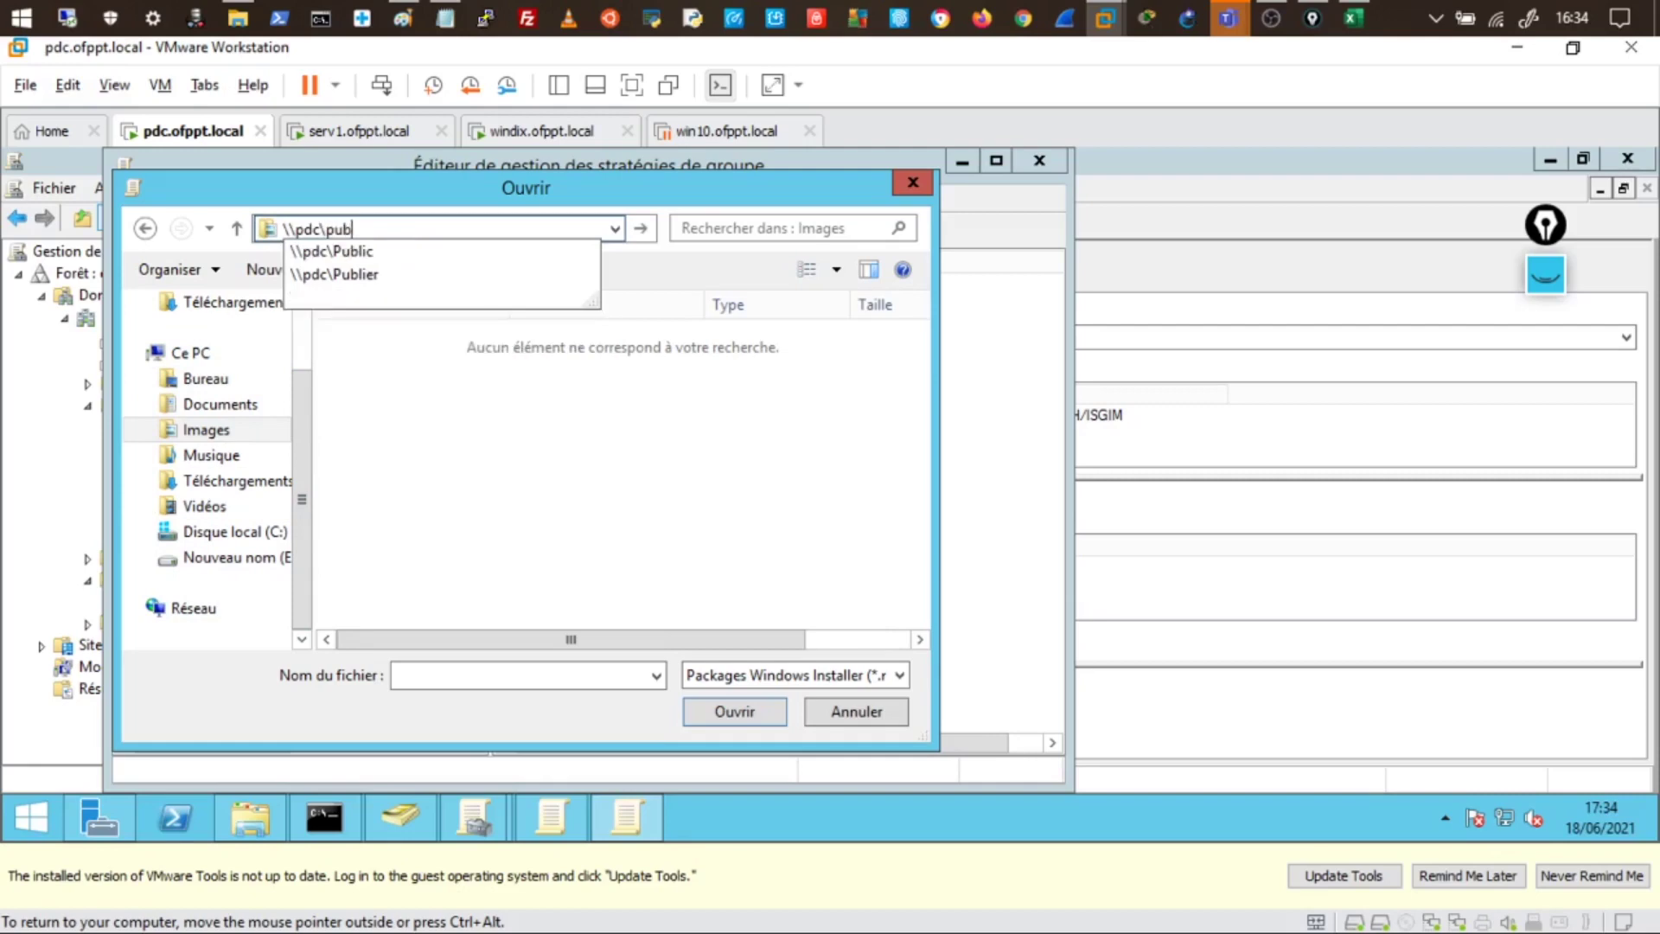
text(lier)
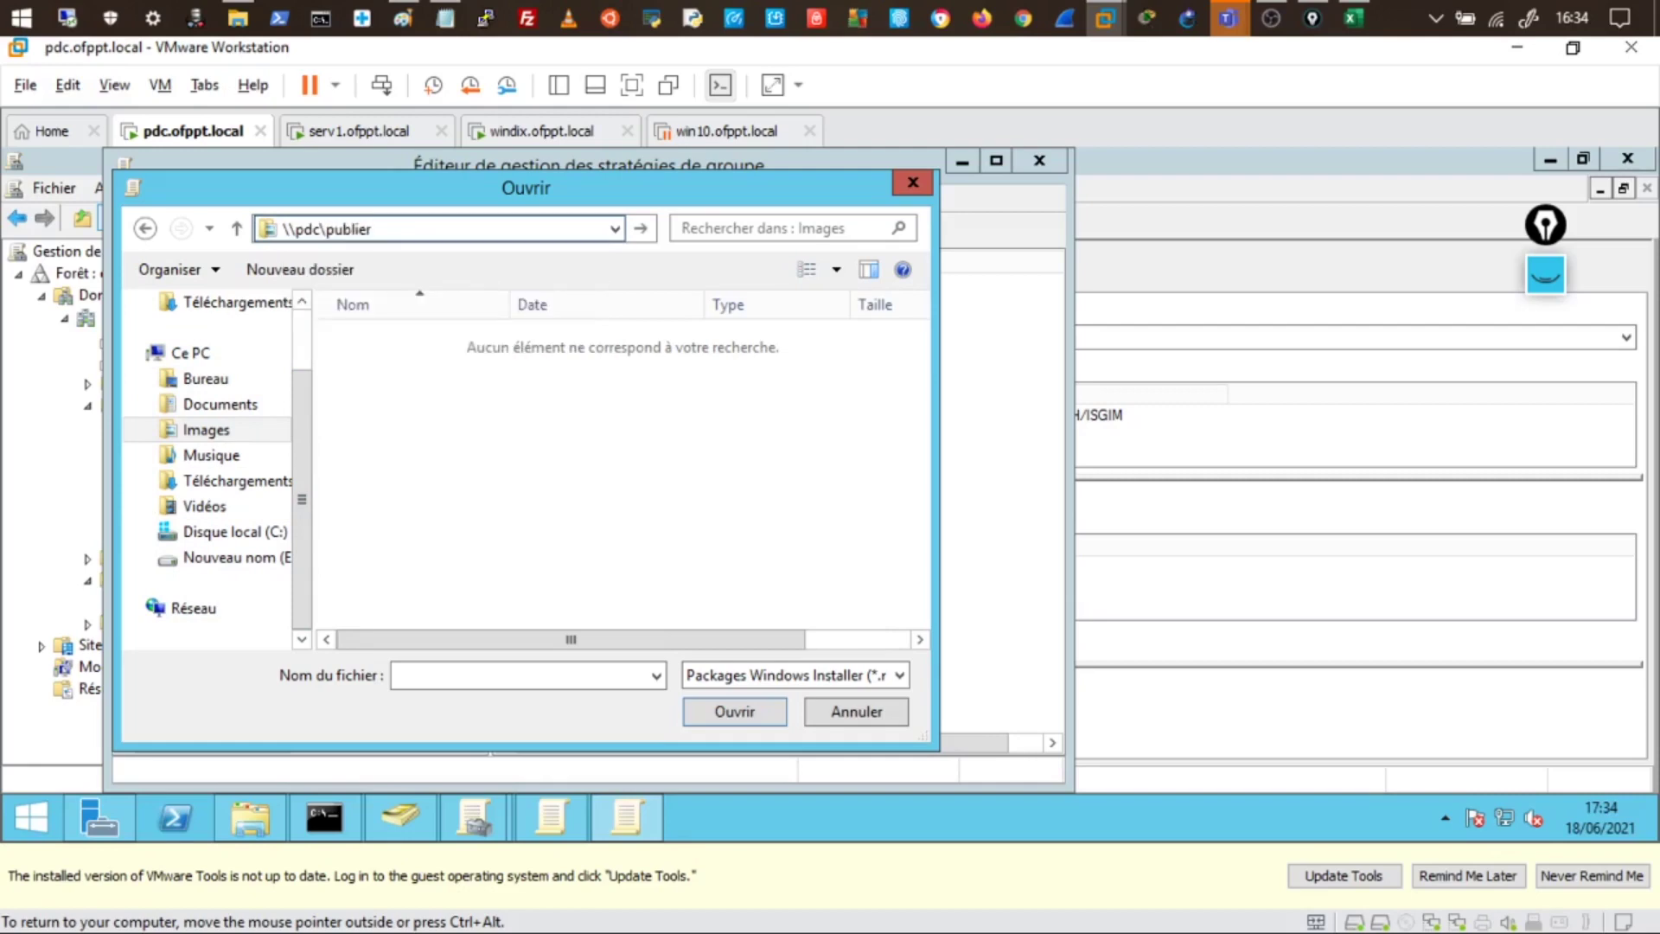
key(shift+Home)
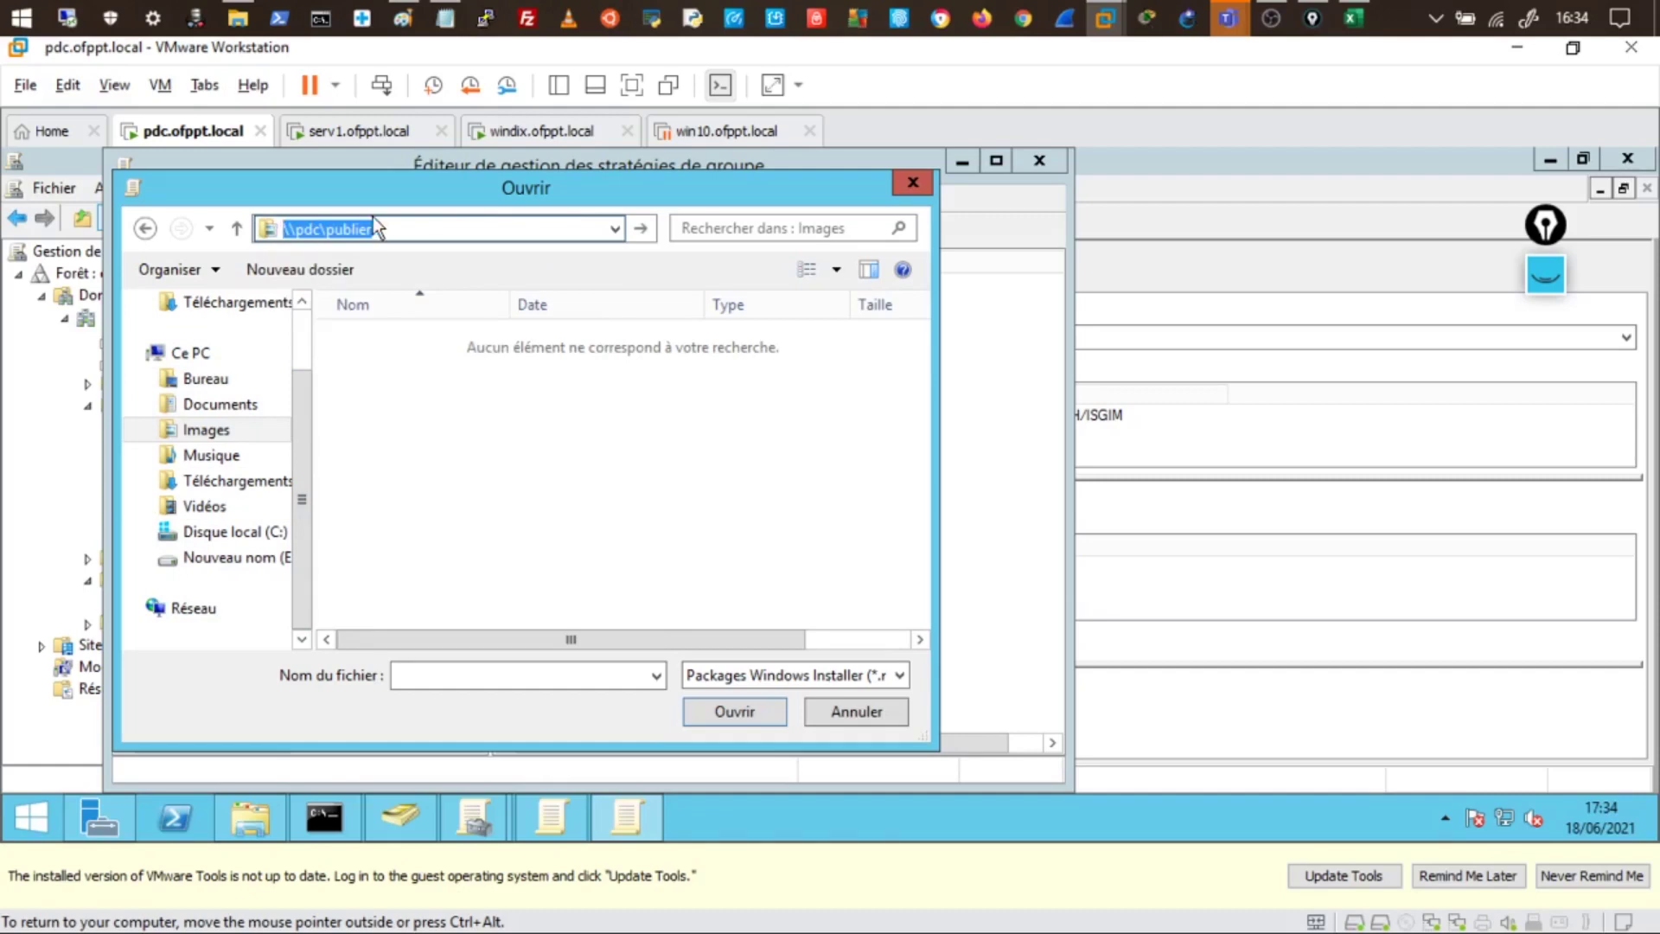
key(End)
key(shift+Home)
- Correct the path and navigate to the \\pdc\publier share
text(\pdc)
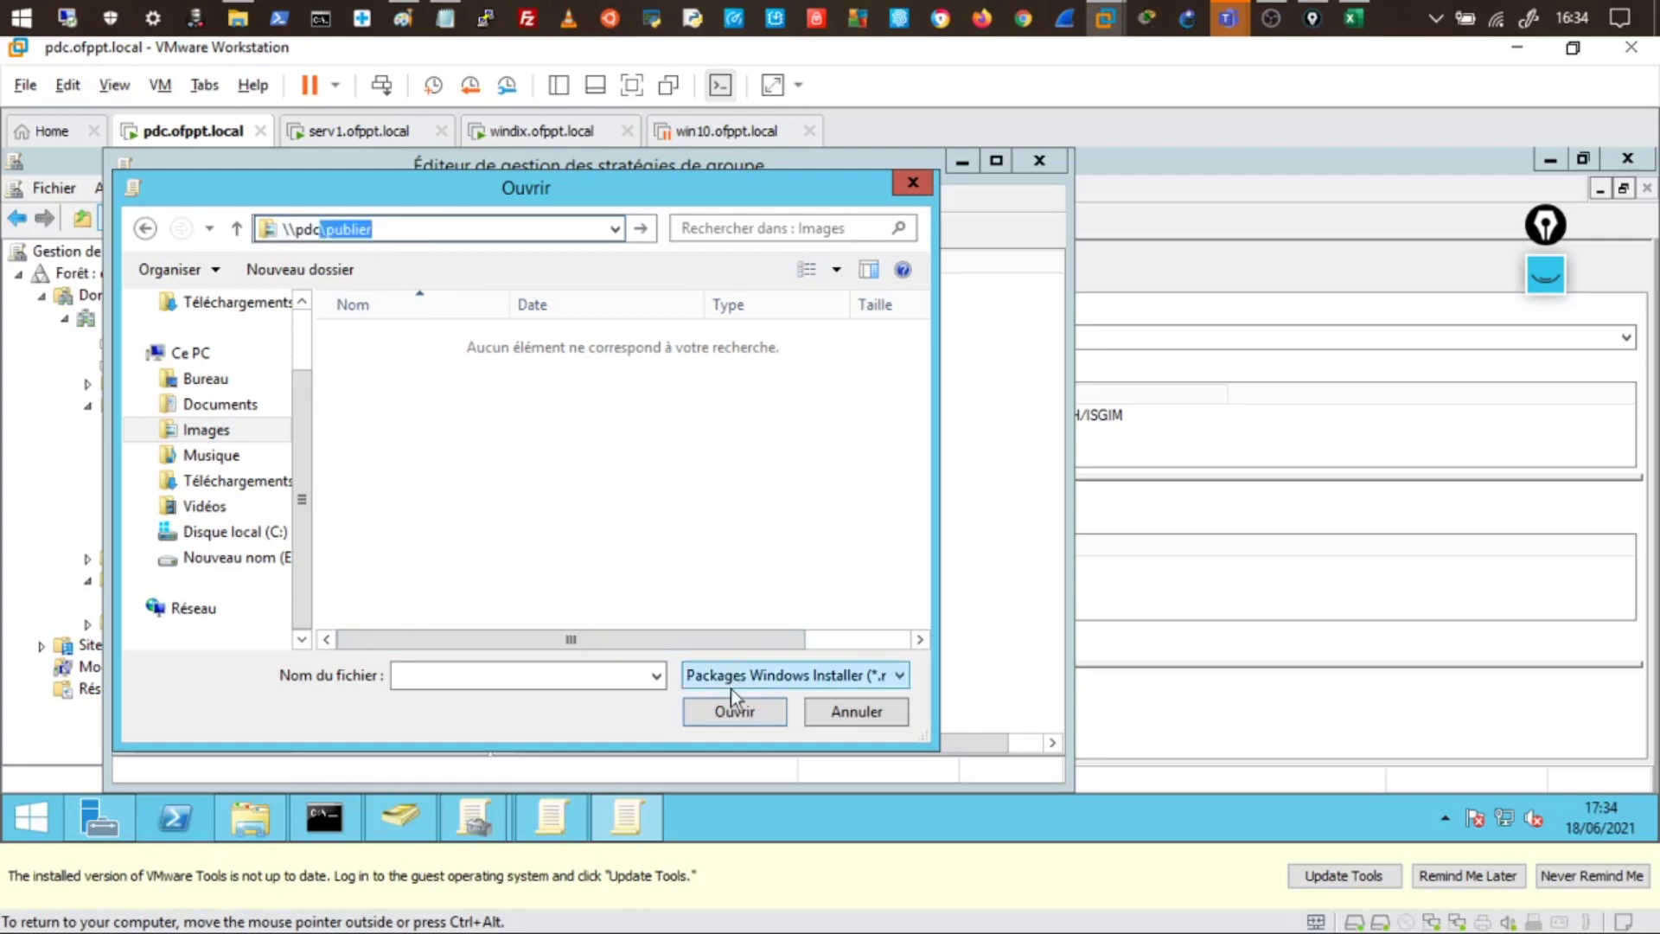
click(733, 708)
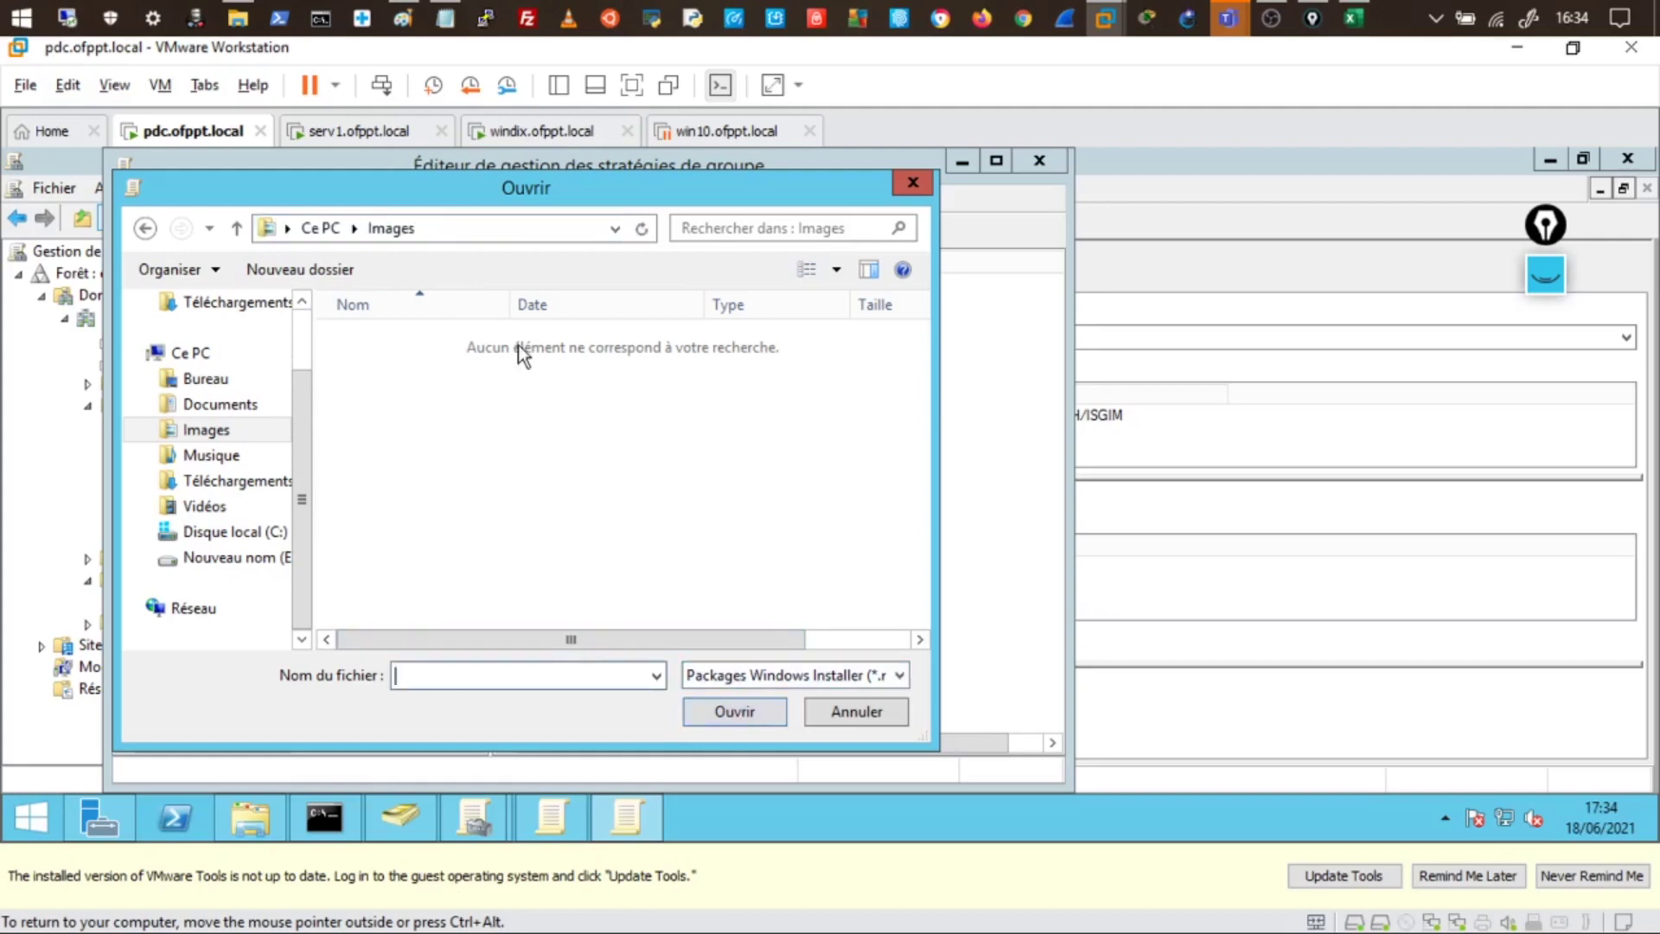
click(488, 230)
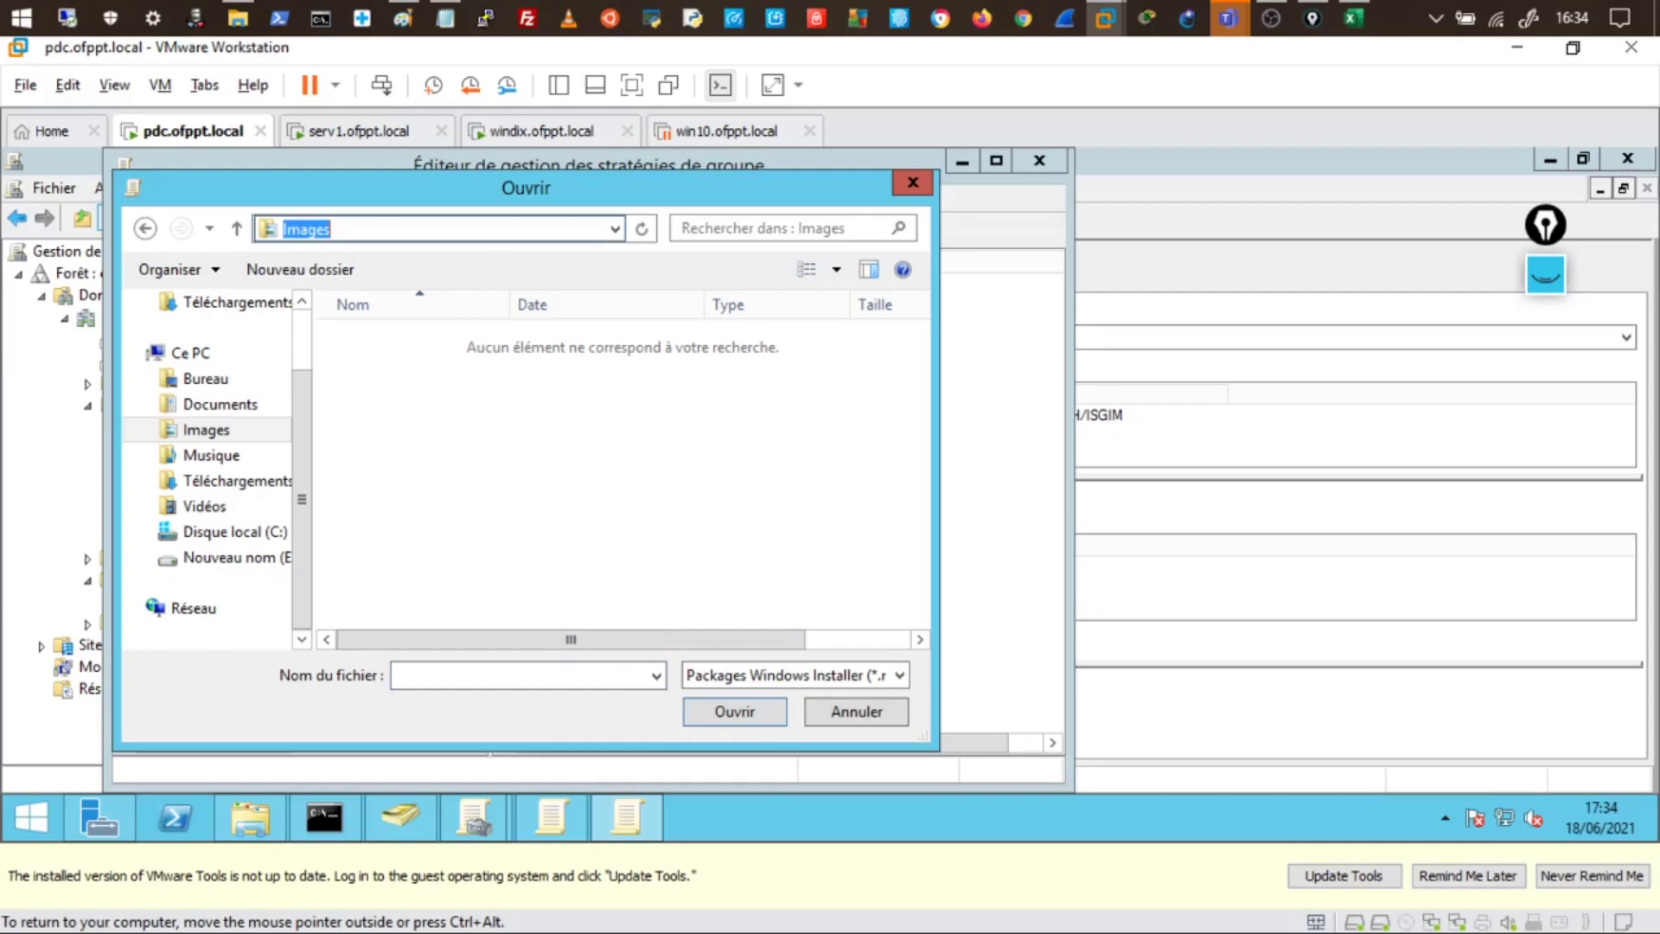
text(\pdc\)
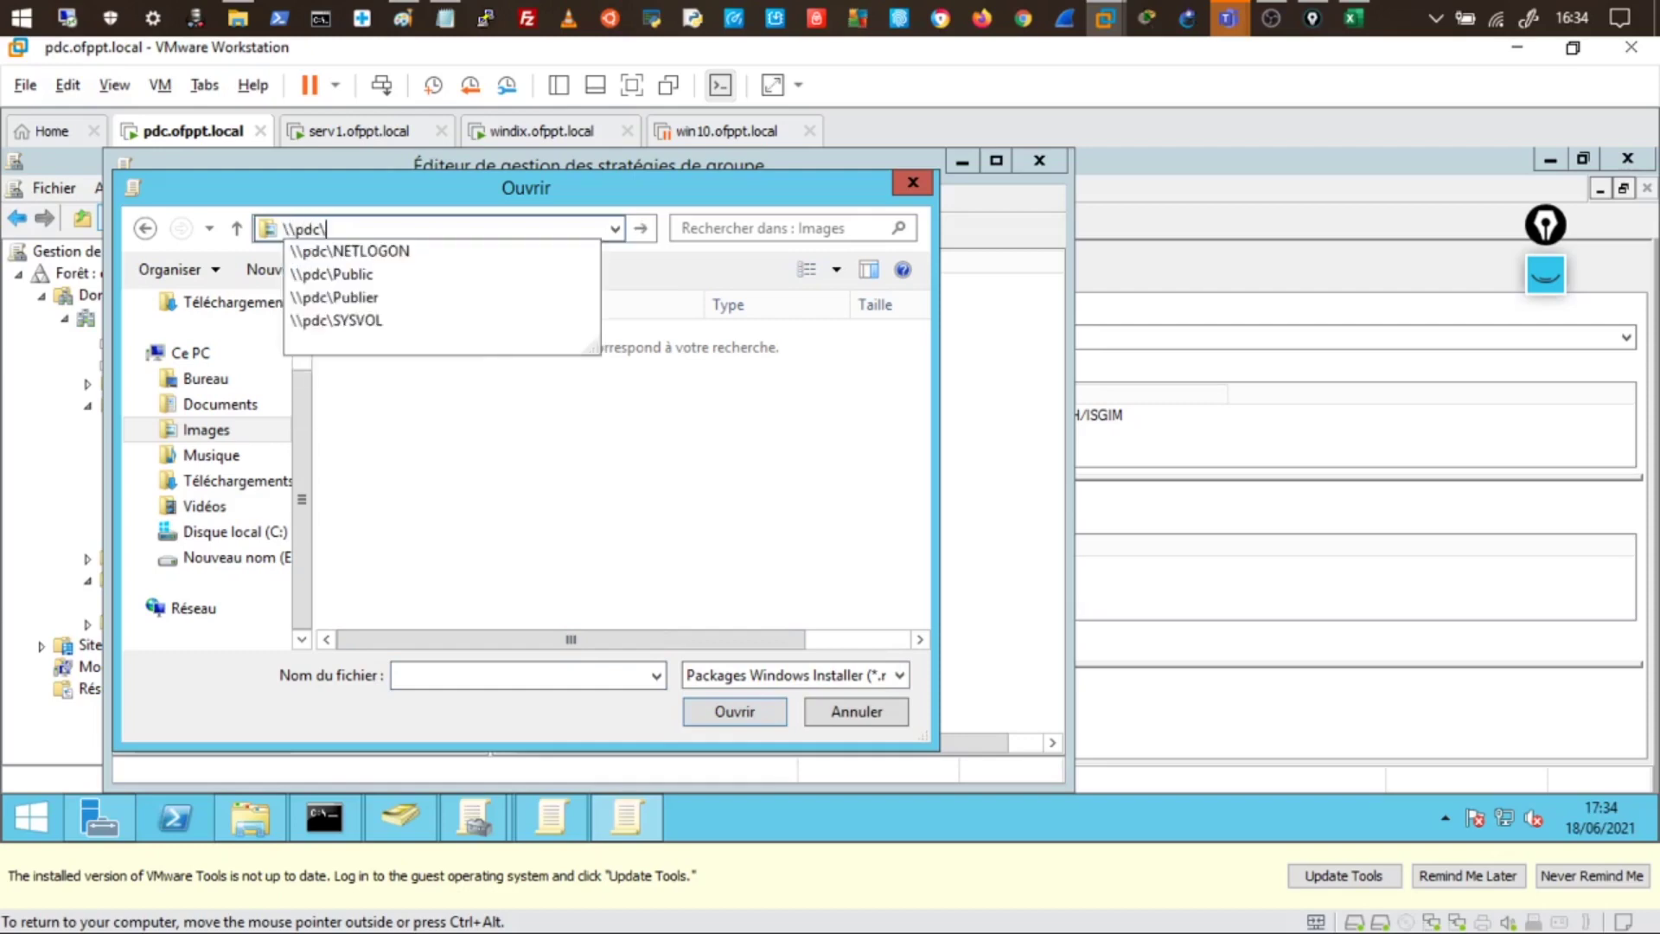
text(publier)
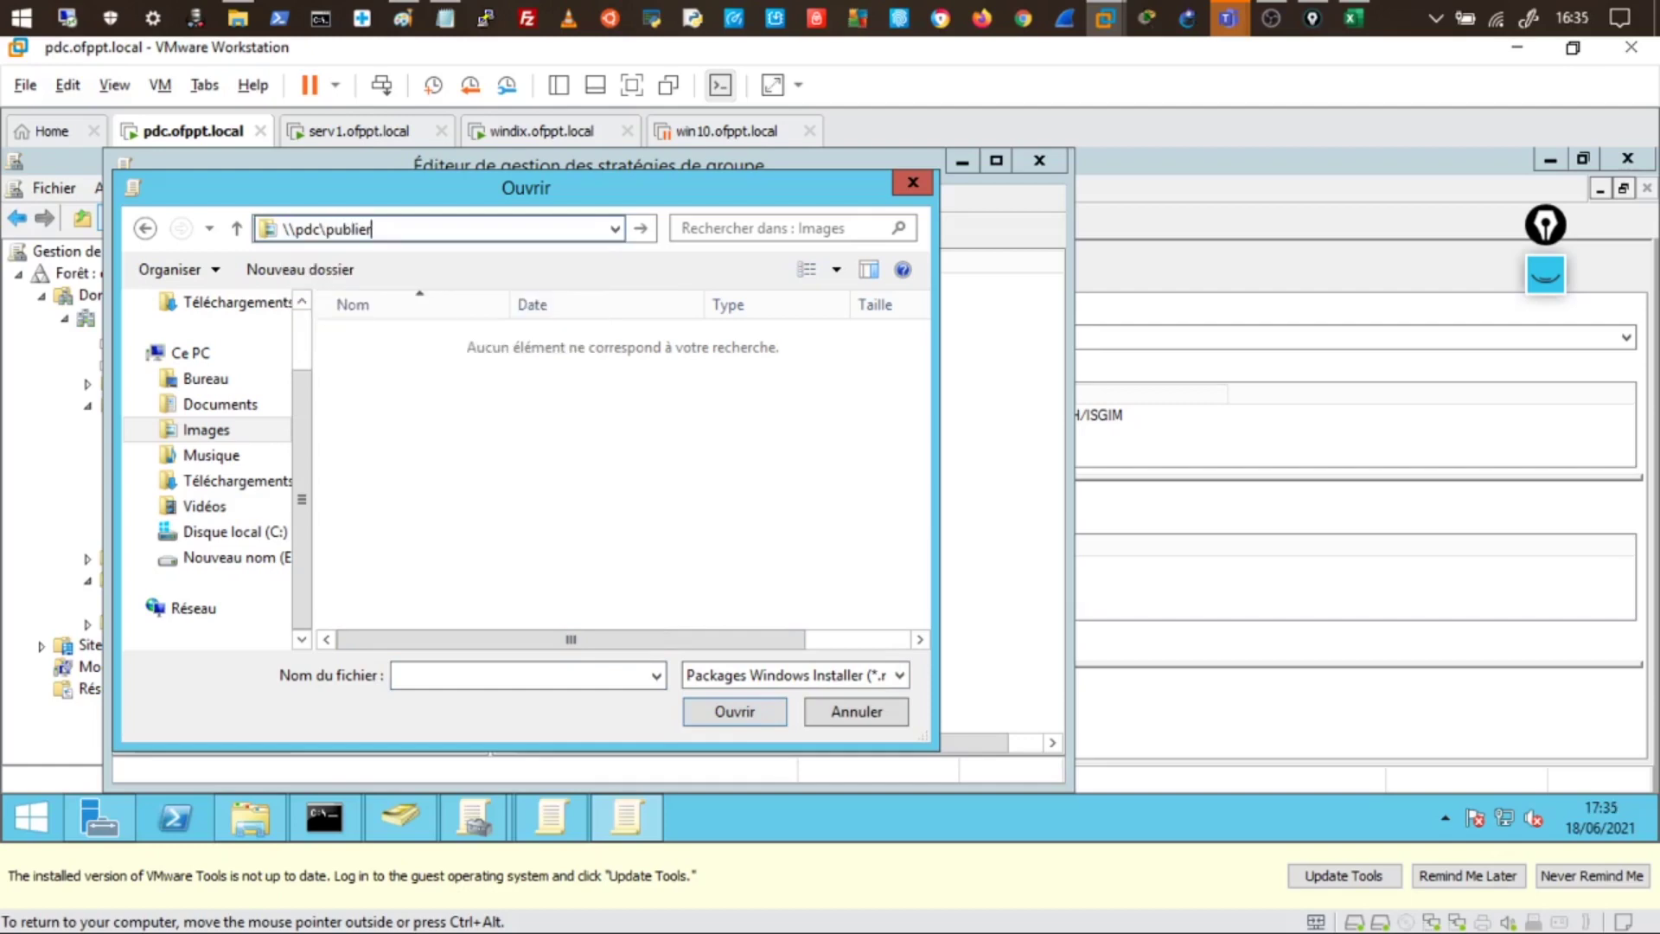
click(638, 228)
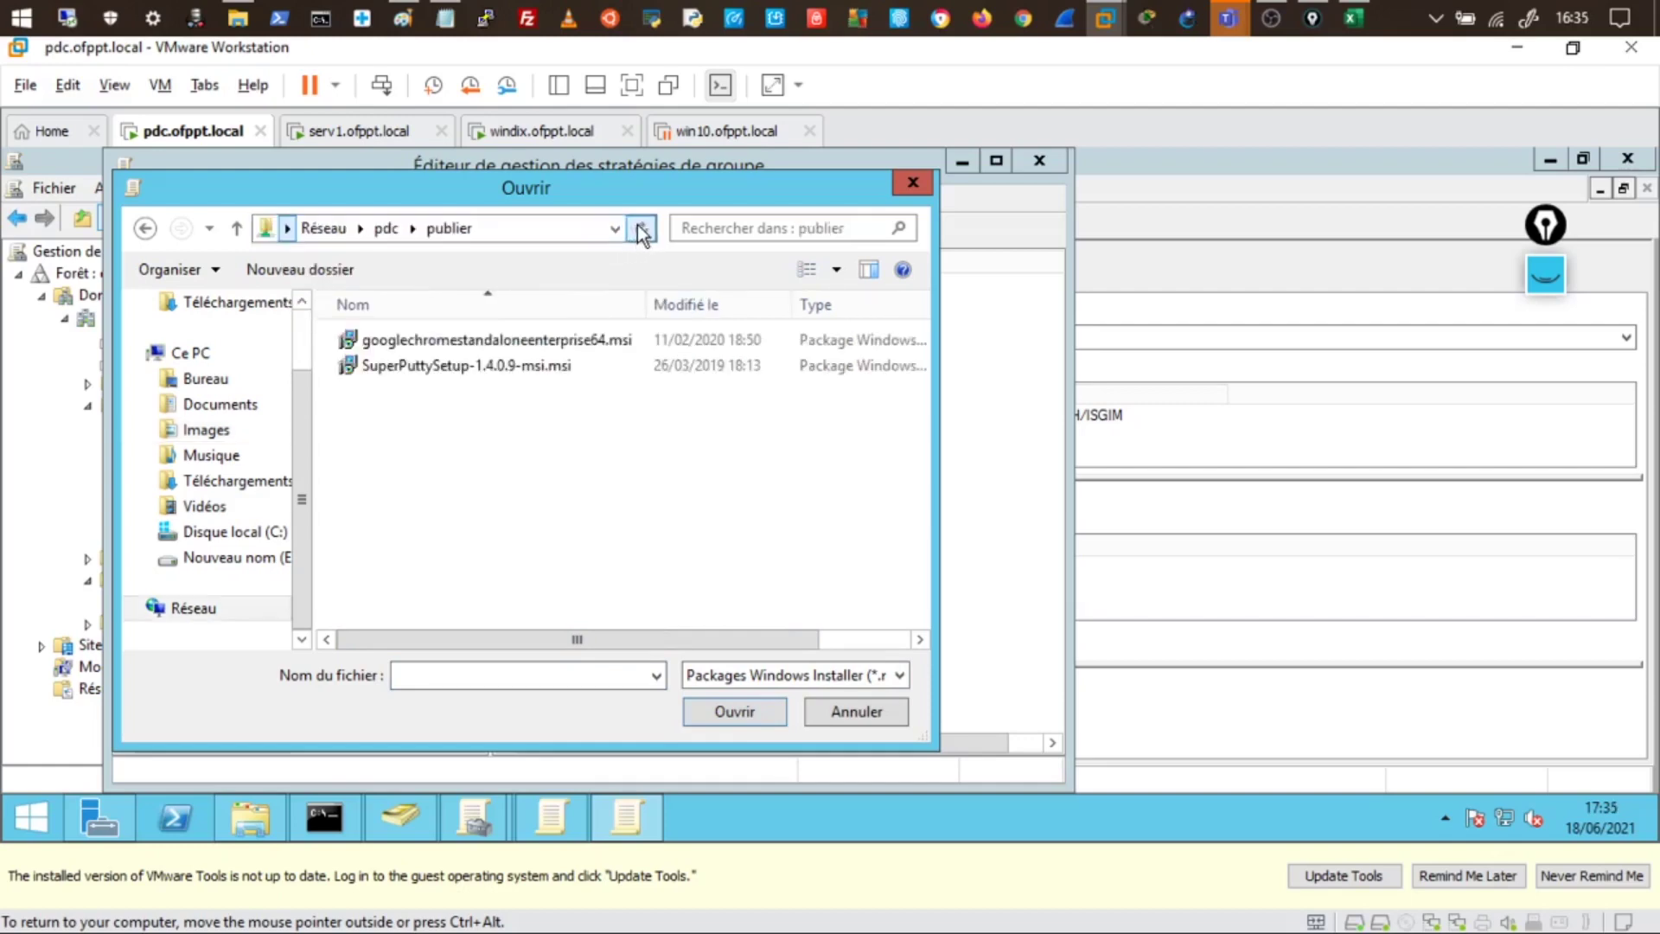
click(519, 228)
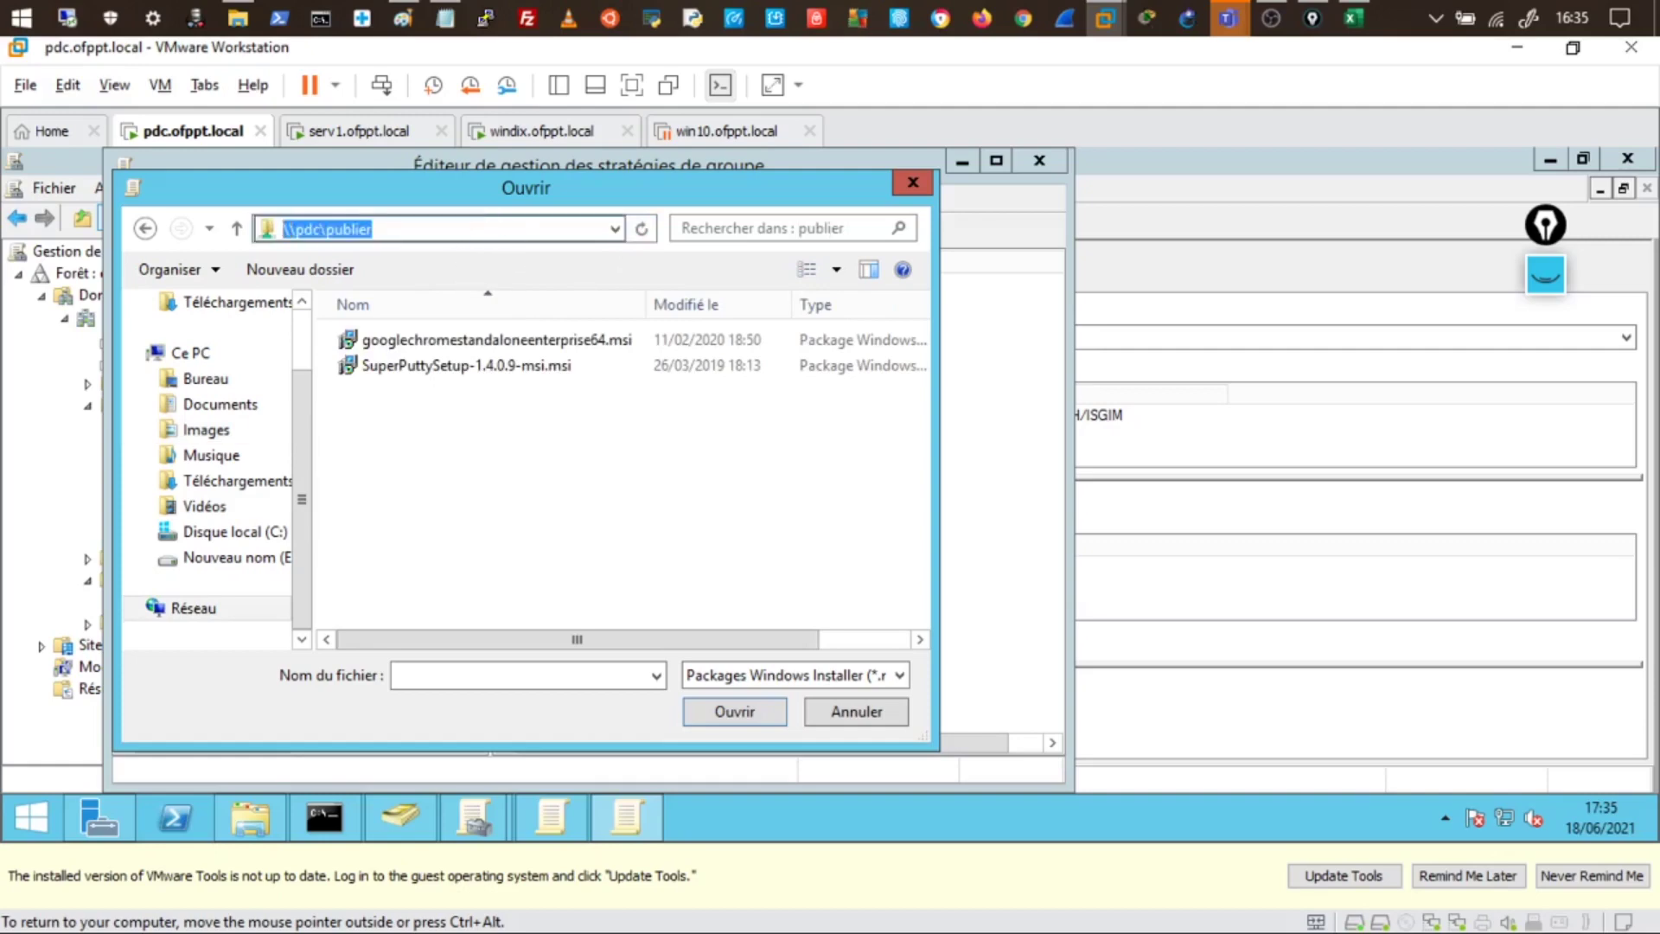
- Select the Chrome enterprise and SuperPuttySetup .msi packages and open them
click(535, 341)
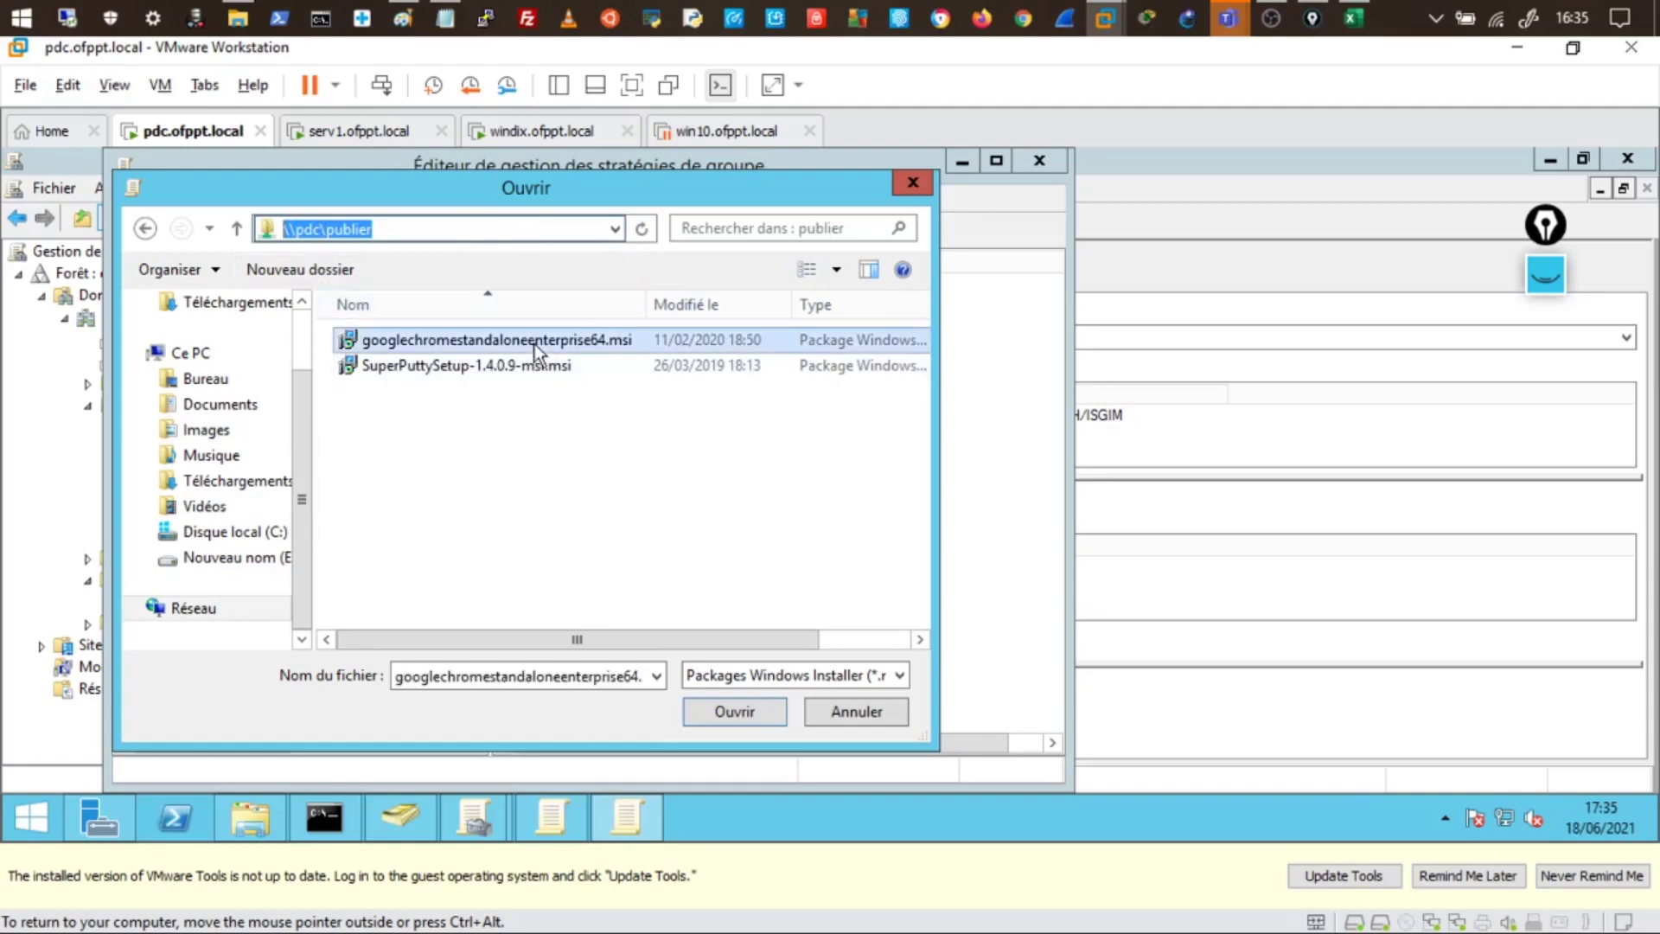
ctrl+click(505, 366)
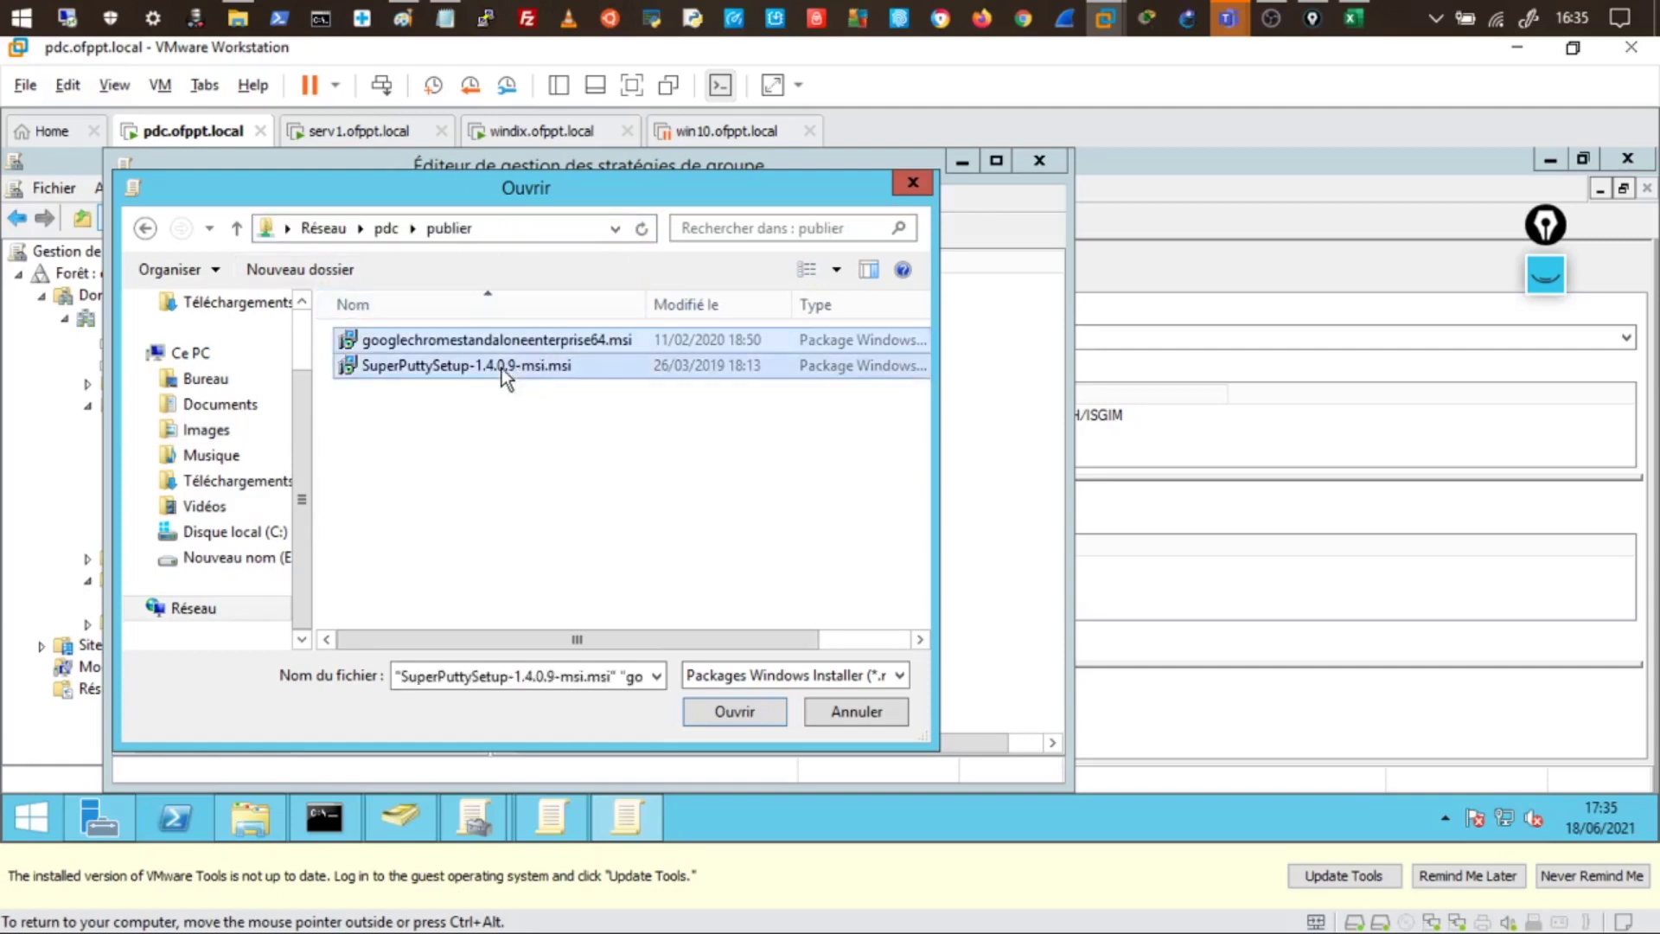
click(743, 710)
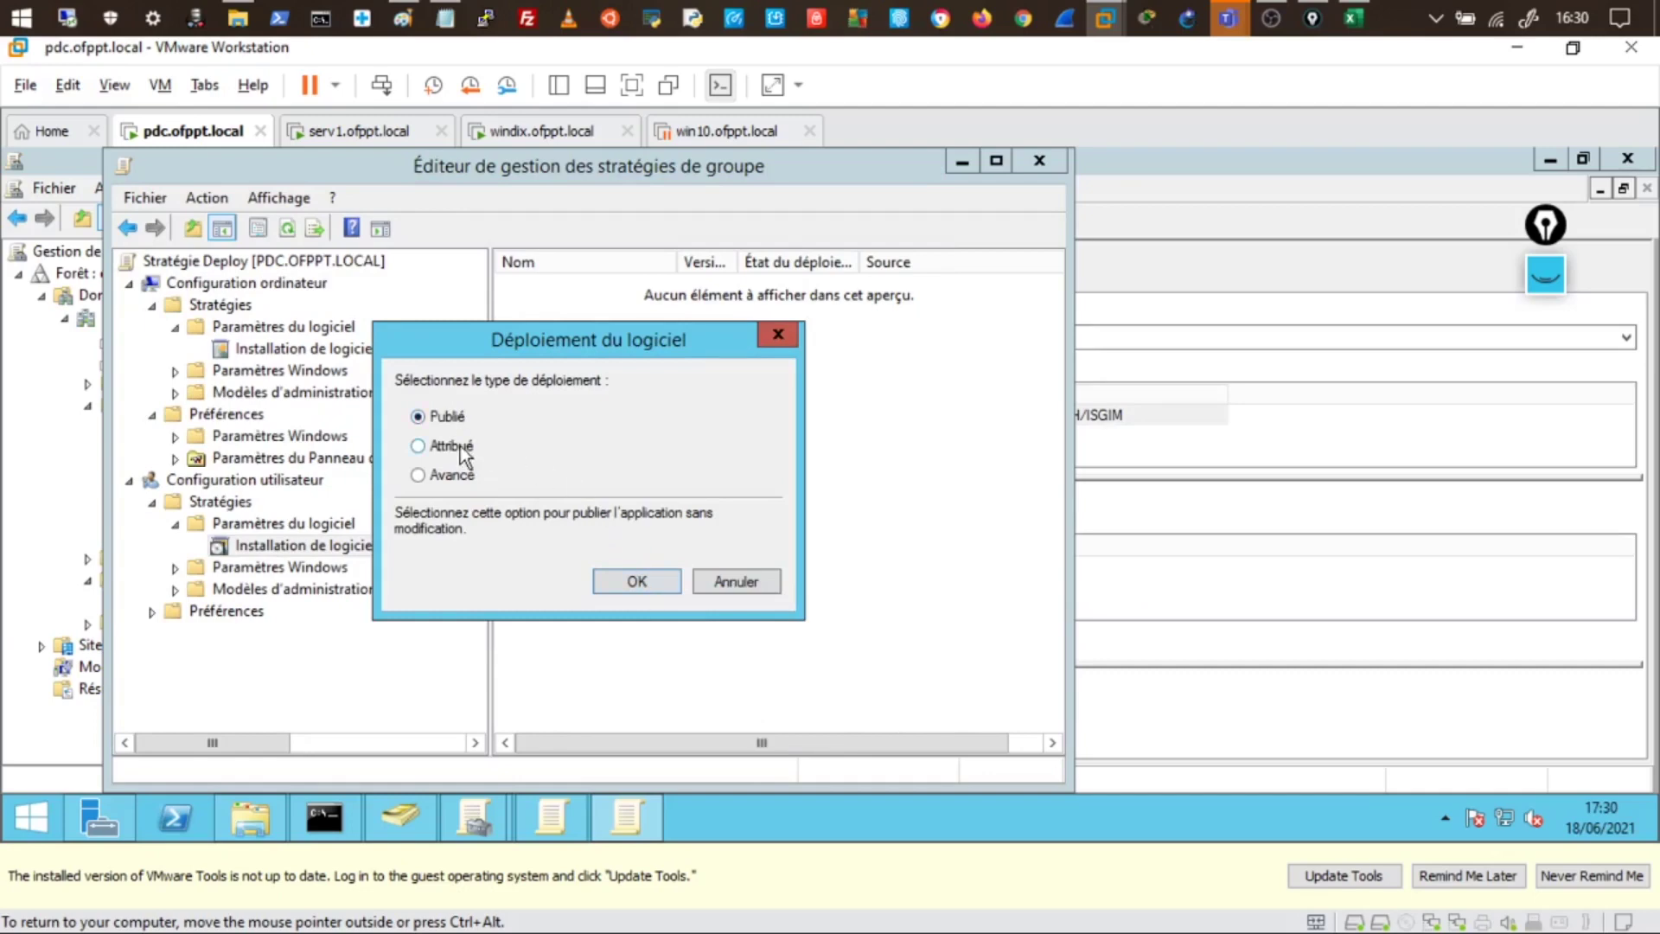
click(1544, 350)
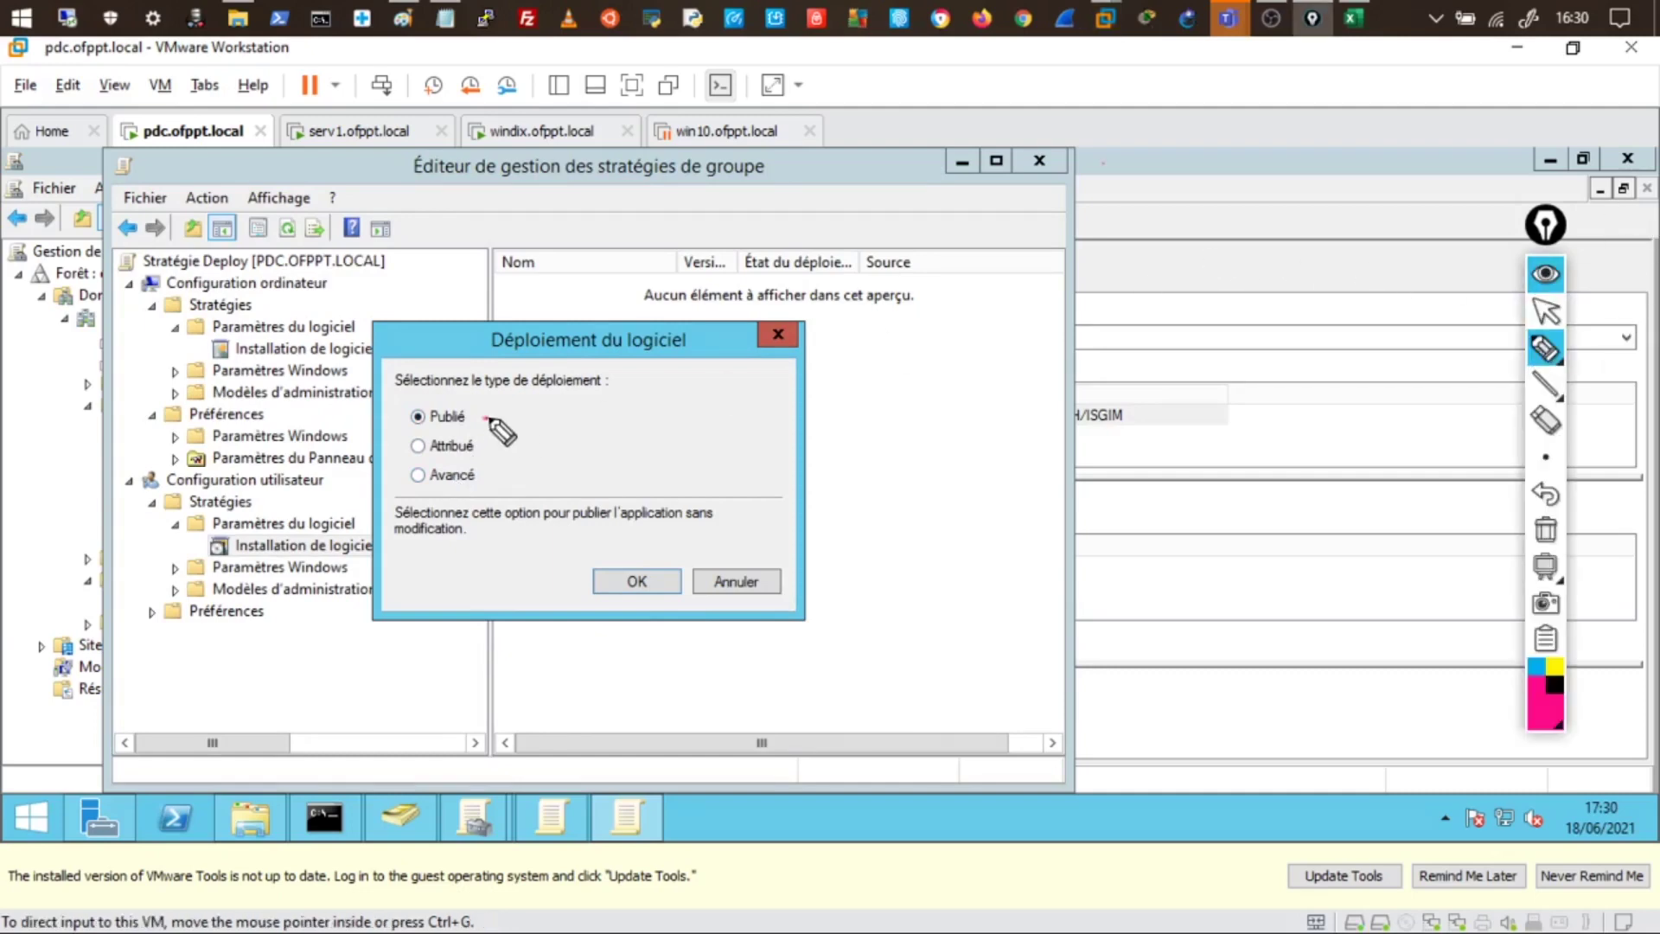
mouse_move(486, 418)
mouse_down()
mouse_move(548, 414)
mouse_move(523, 427)
mouse_up()
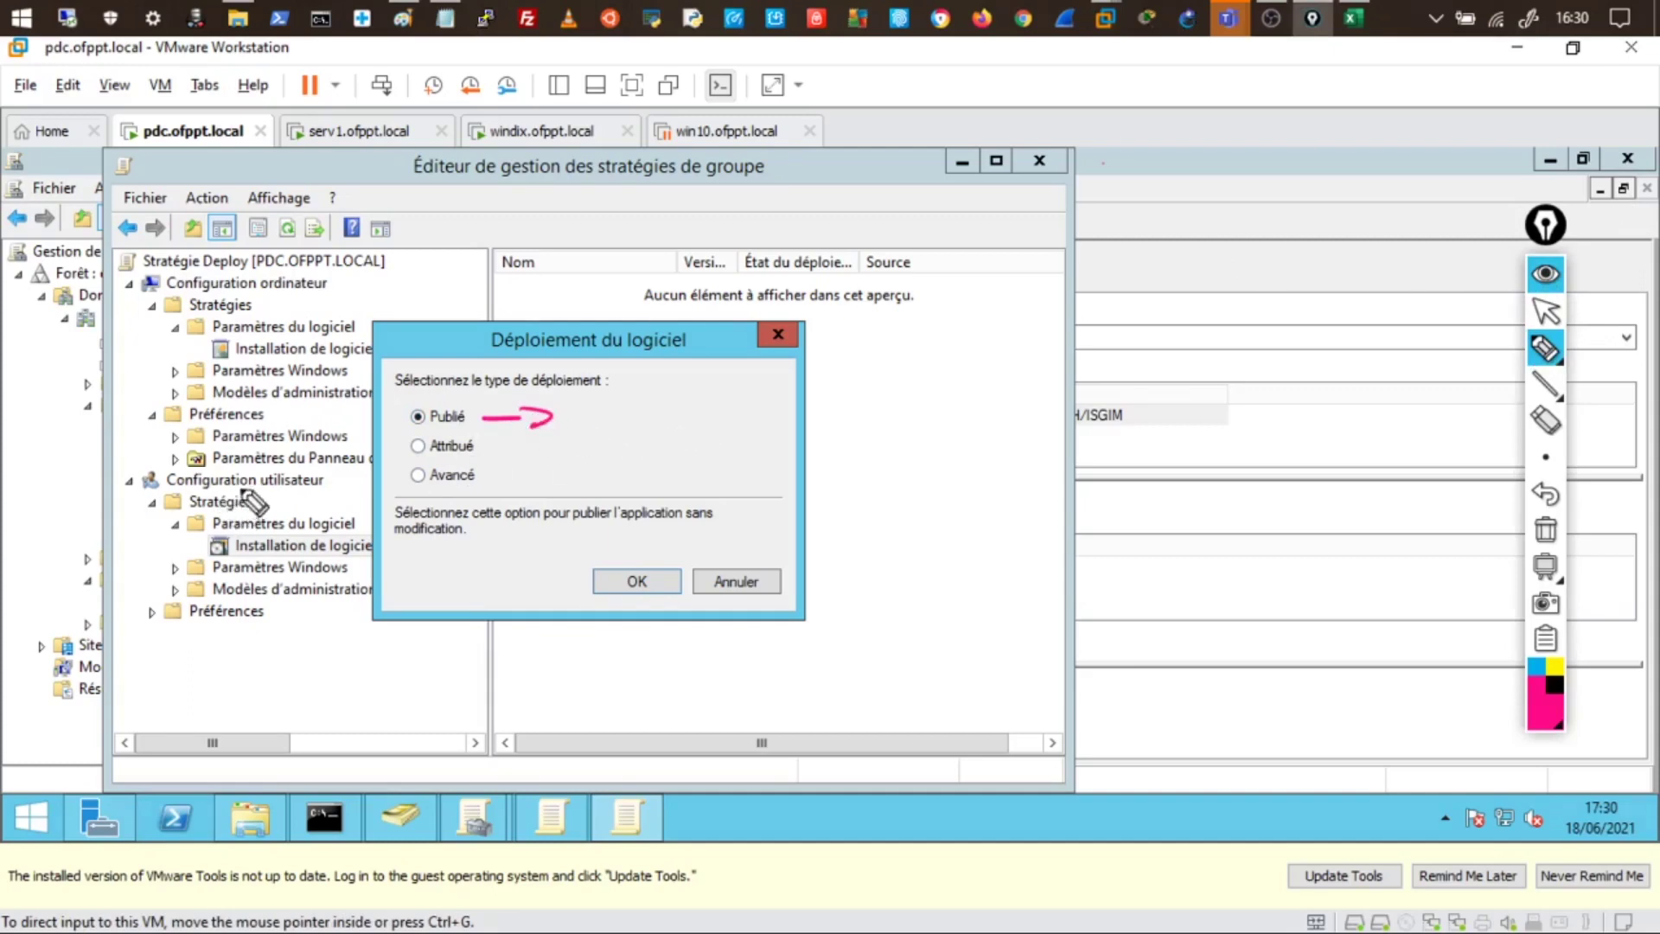
mouse_move(285, 466)
mouse_down()
mouse_move(281, 489)
mouse_move(315, 484)
mouse_up()
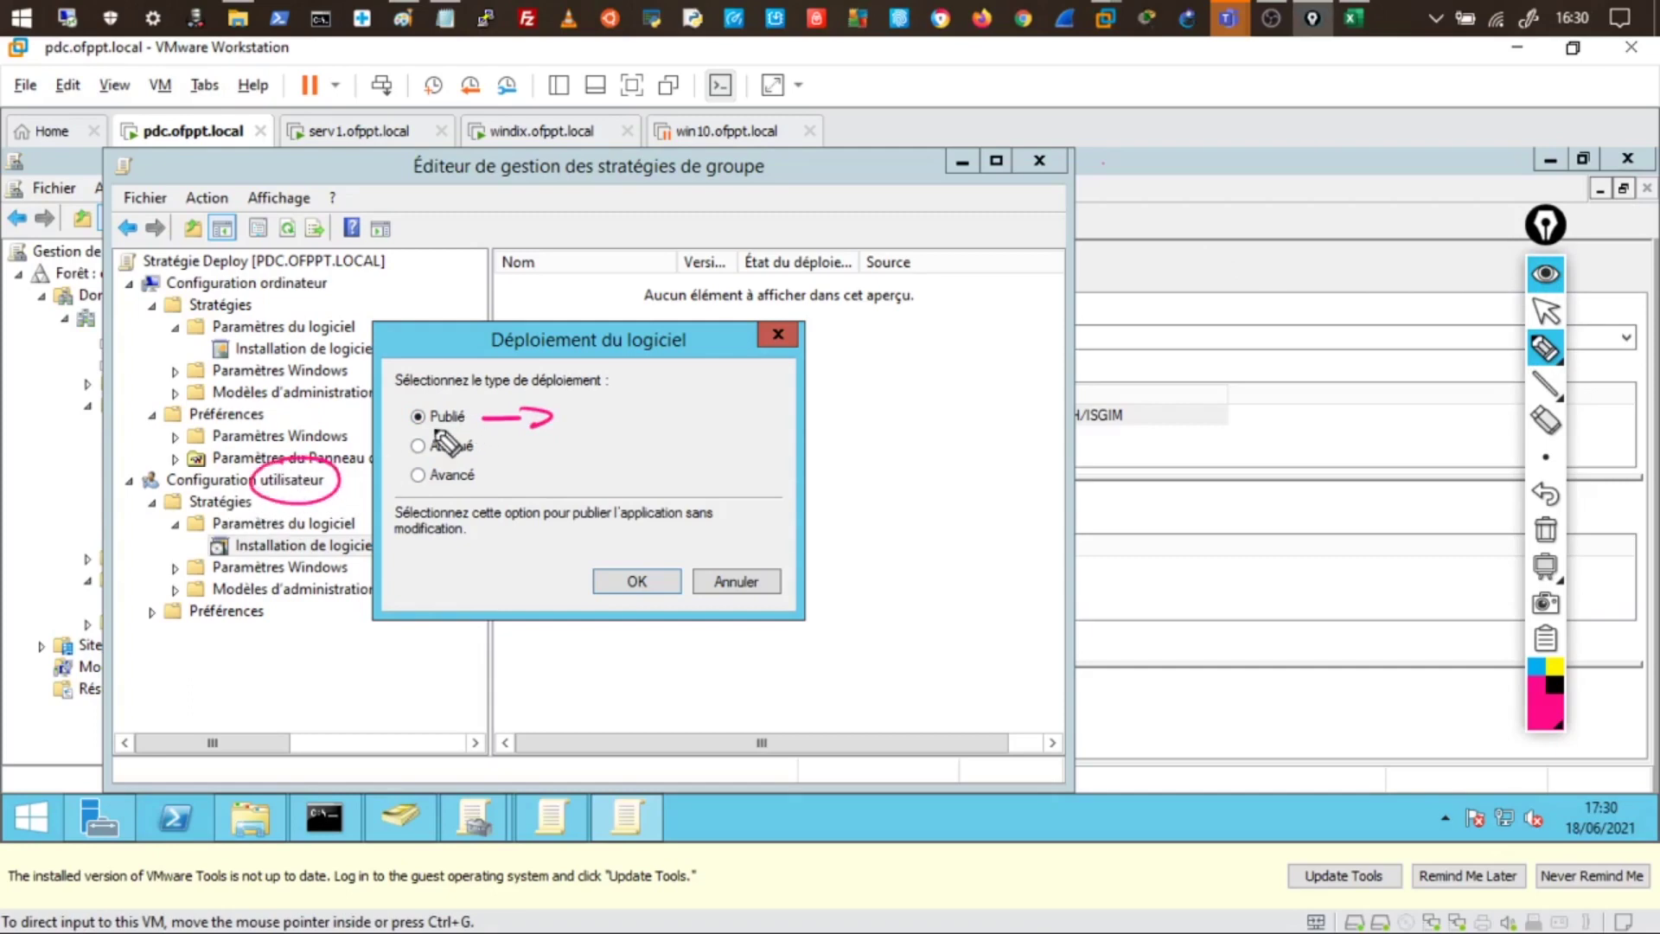
drag(430, 426, 467, 424)
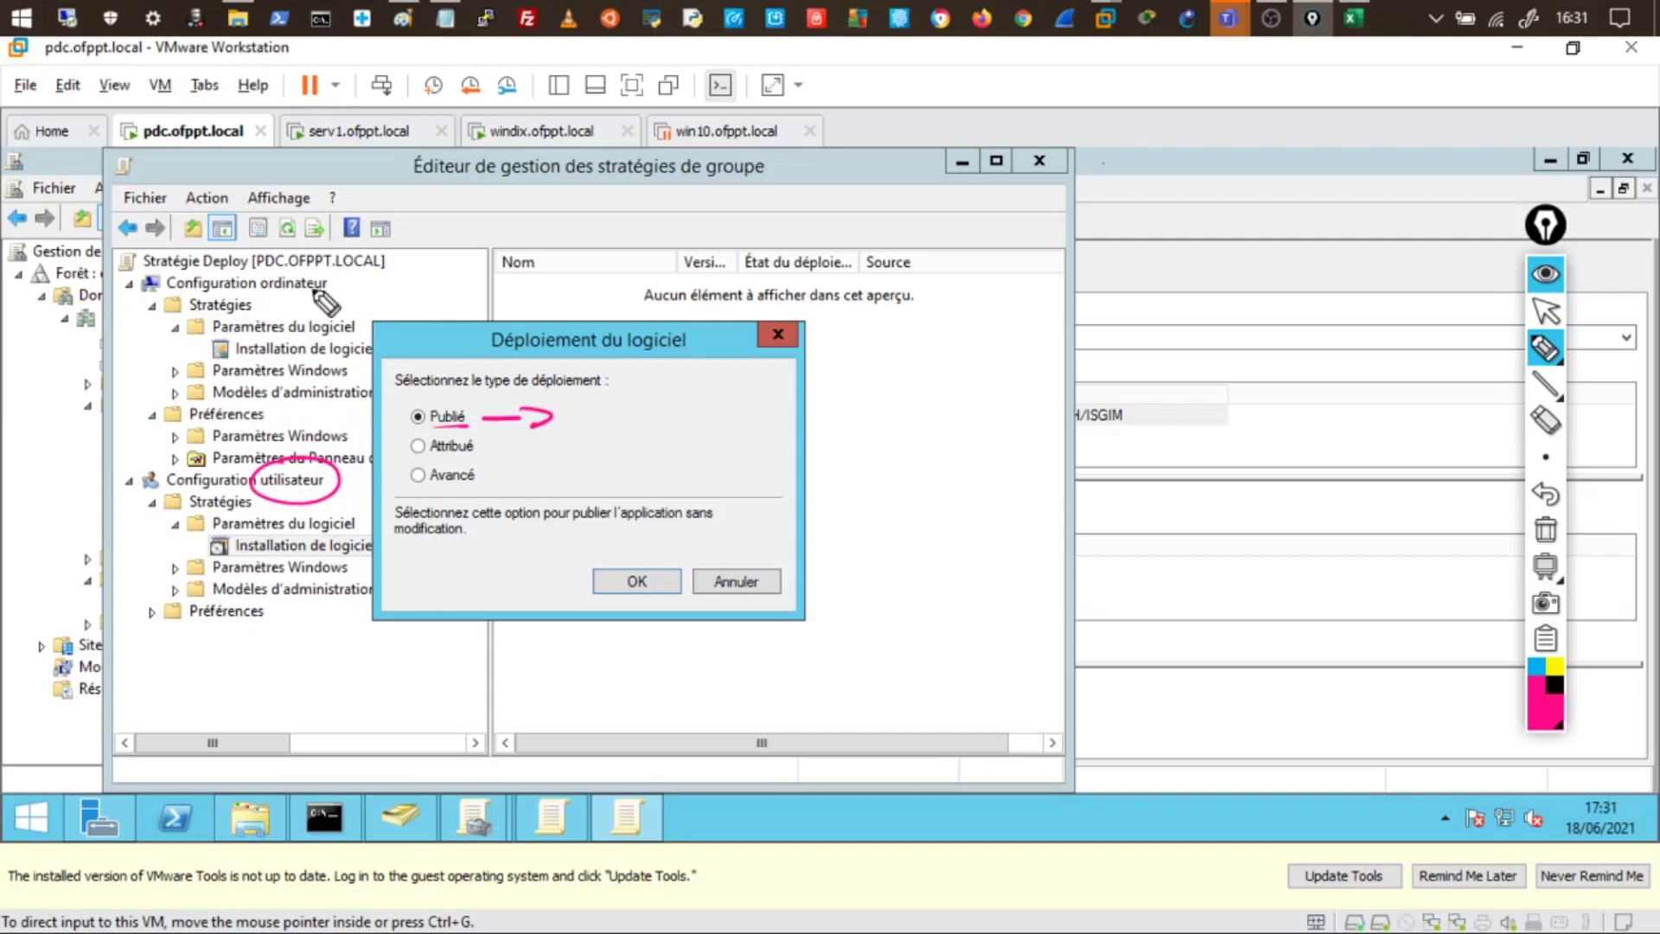
mouse_move(316, 294)
mouse_down()
mouse_move(259, 267)
mouse_move(332, 275)
mouse_up()
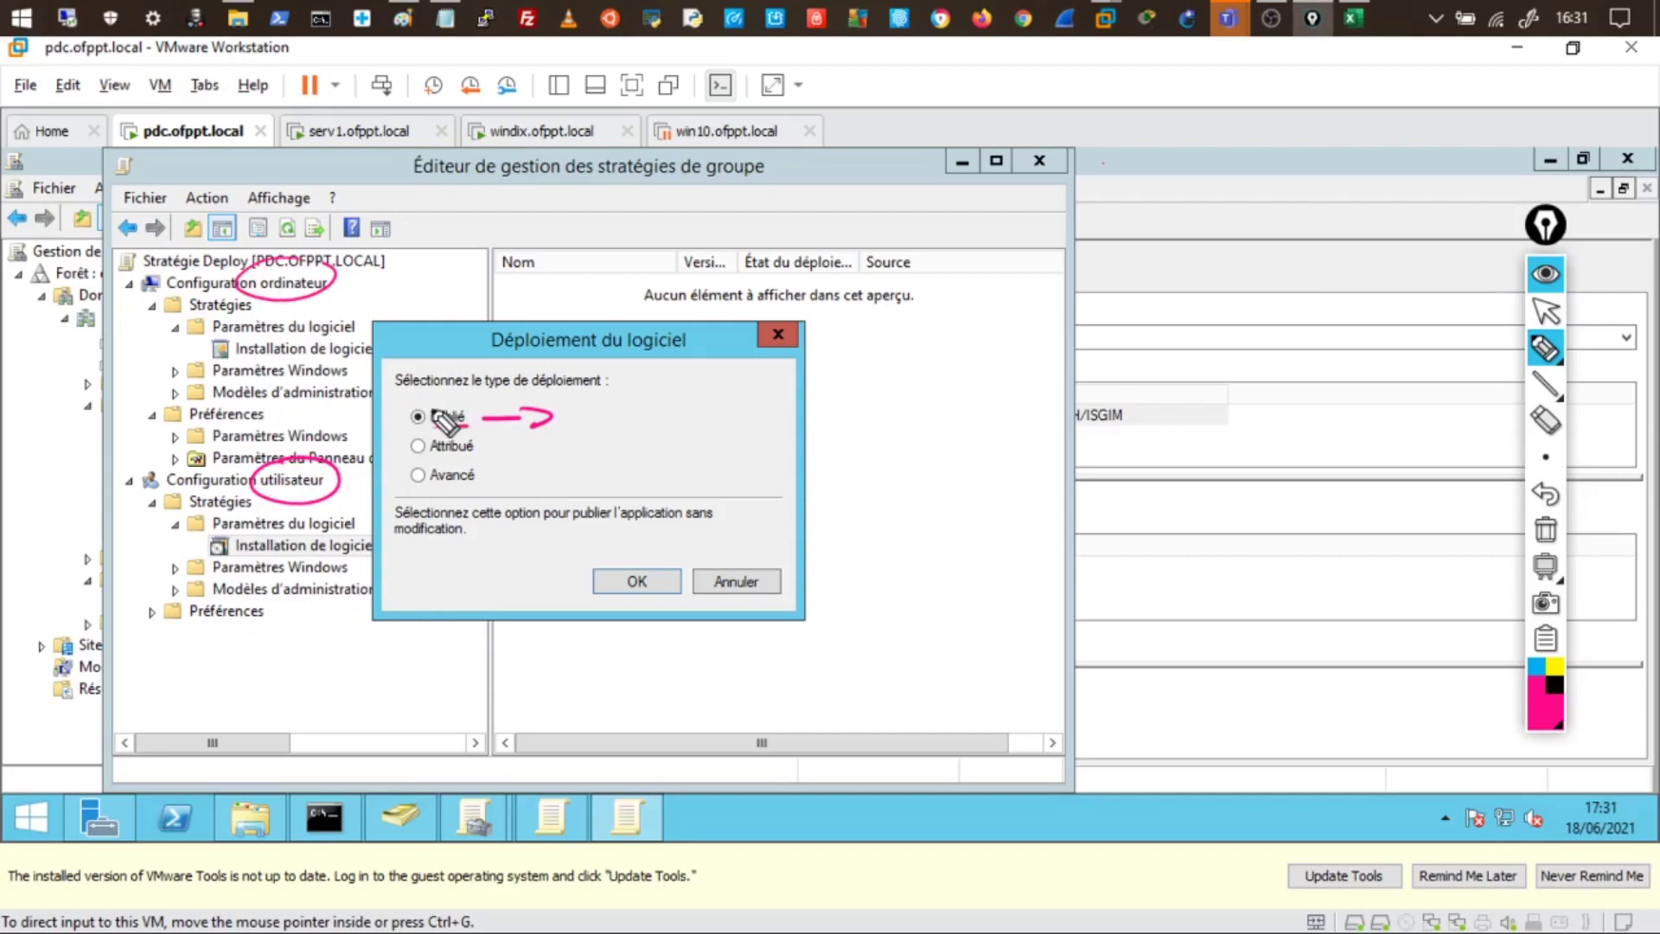
drag(467, 424, 430, 425)
drag(609, 419, 632, 418)
mouse_move(660, 388)
mouse_down()
mouse_move(662, 416)
mouse_move(683, 417)
mouse_up()
mouse_move(720, 391)
mouse_down()
mouse_move(737, 413)
mouse_move(848, 386)
mouse_move(904, 415)
mouse_move(1356, 378)
mouse_up()
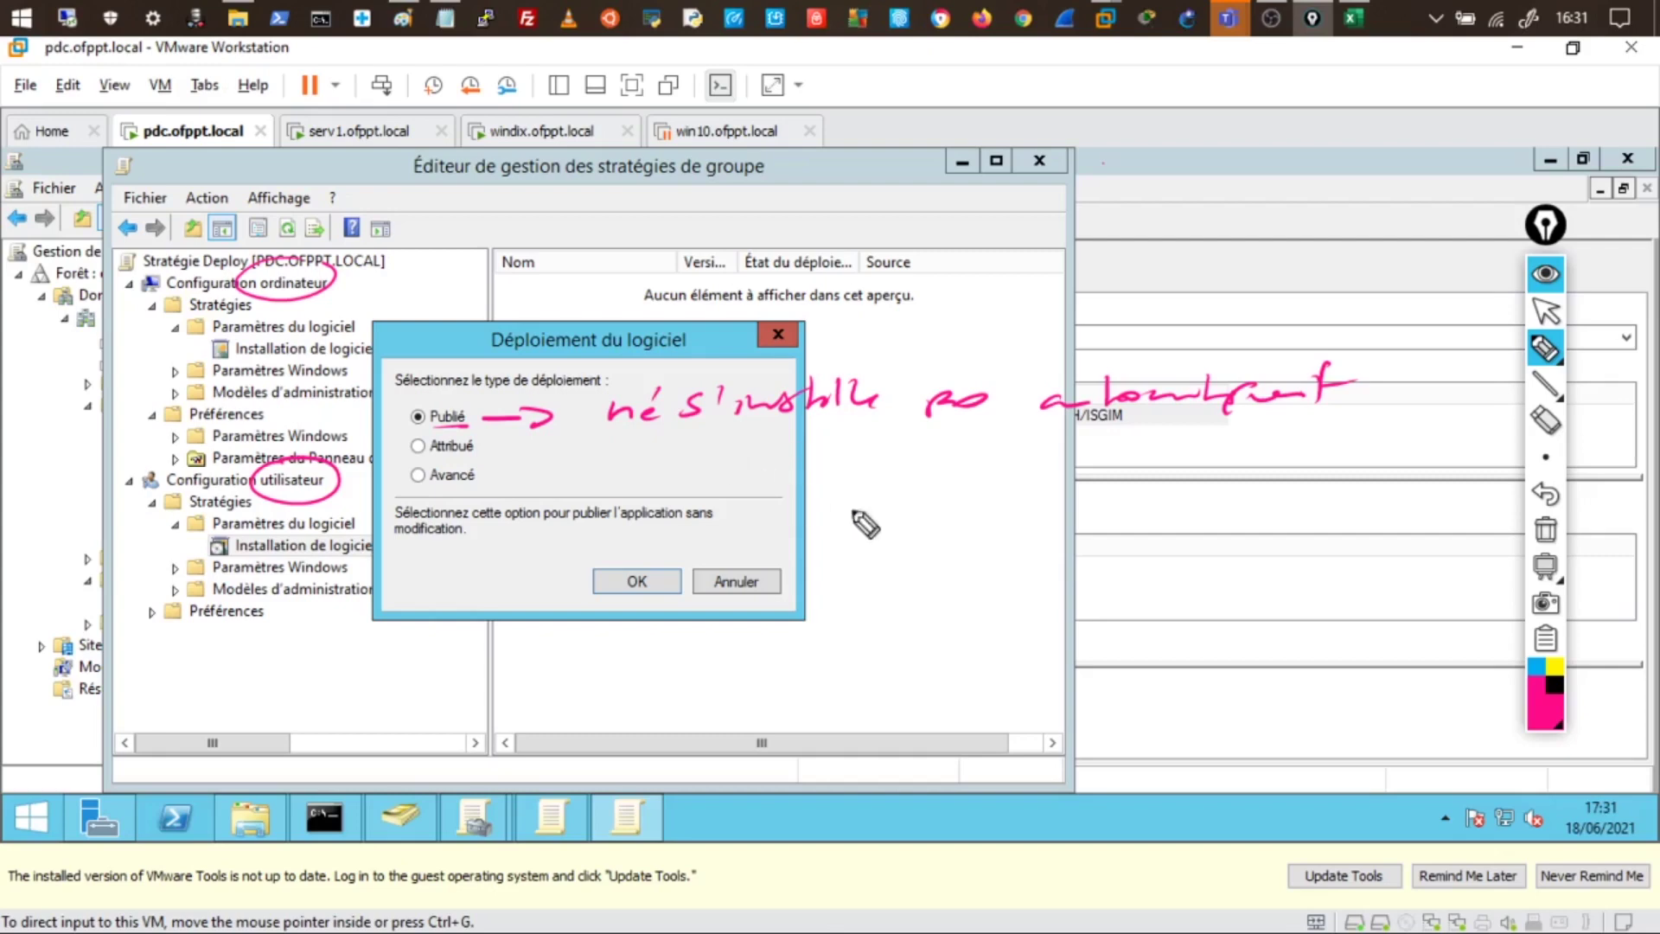
mouse_move(1262, 610)
mouse_down()
mouse_move(1254, 644)
mouse_move(1302, 661)
mouse_up()
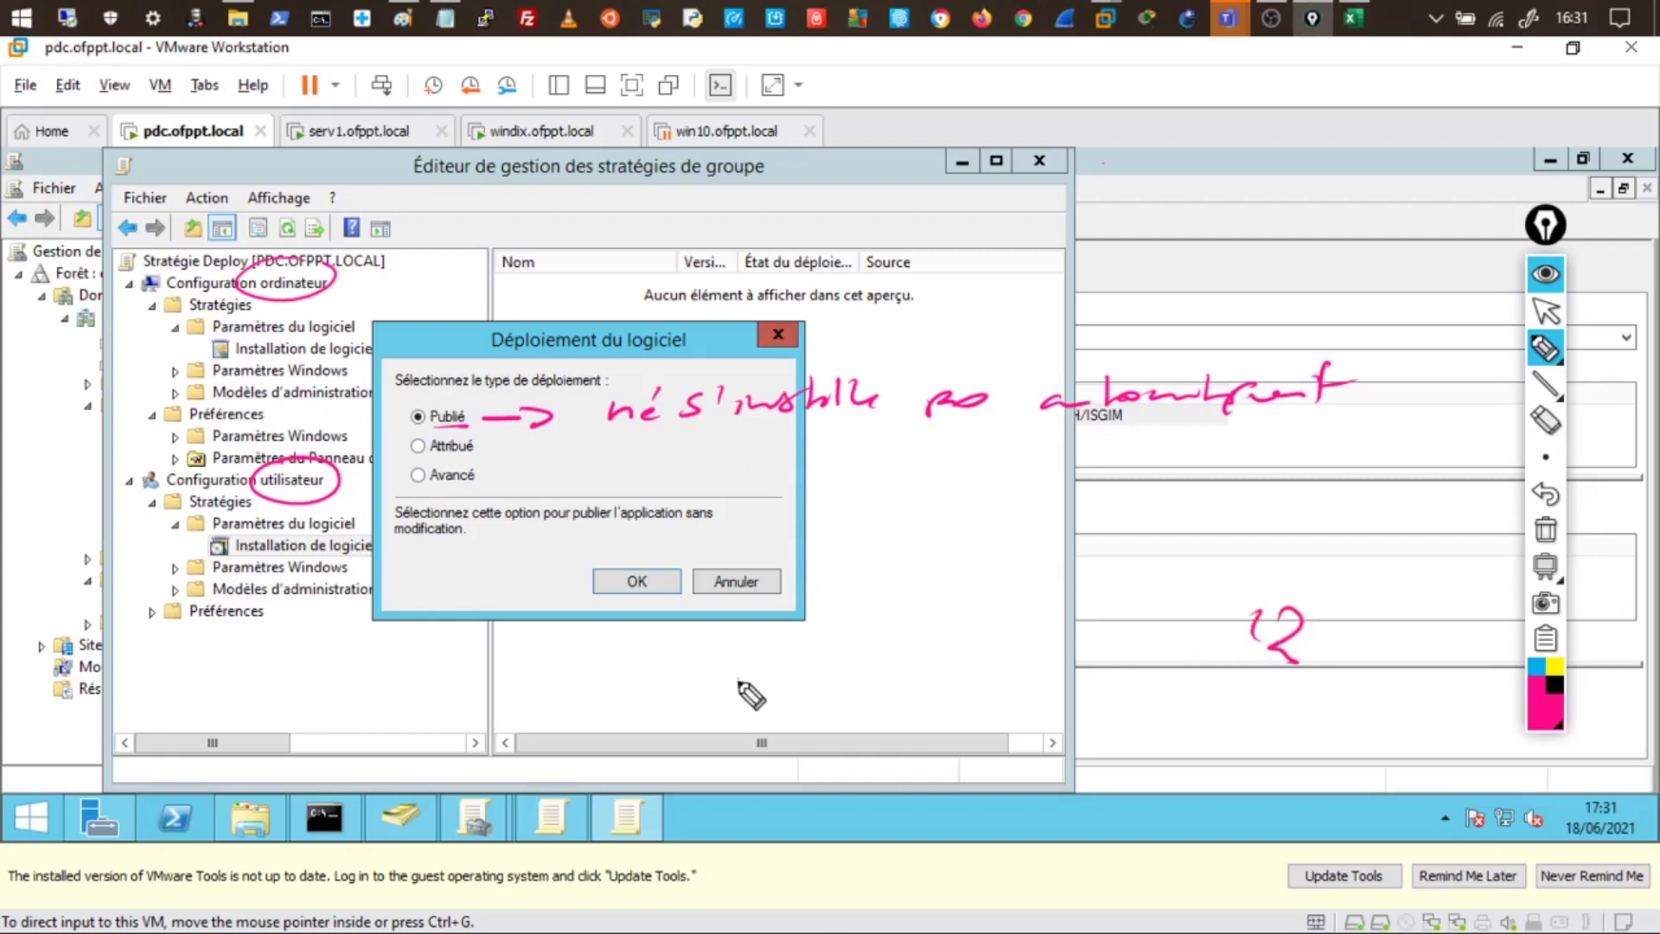
drag(739, 673, 735, 735)
mouse_move(714, 683)
mouse_down()
mouse_move(770, 744)
mouse_move(935, 705)
mouse_move(890, 697)
mouse_move(957, 694)
mouse_move(960, 673)
mouse_up()
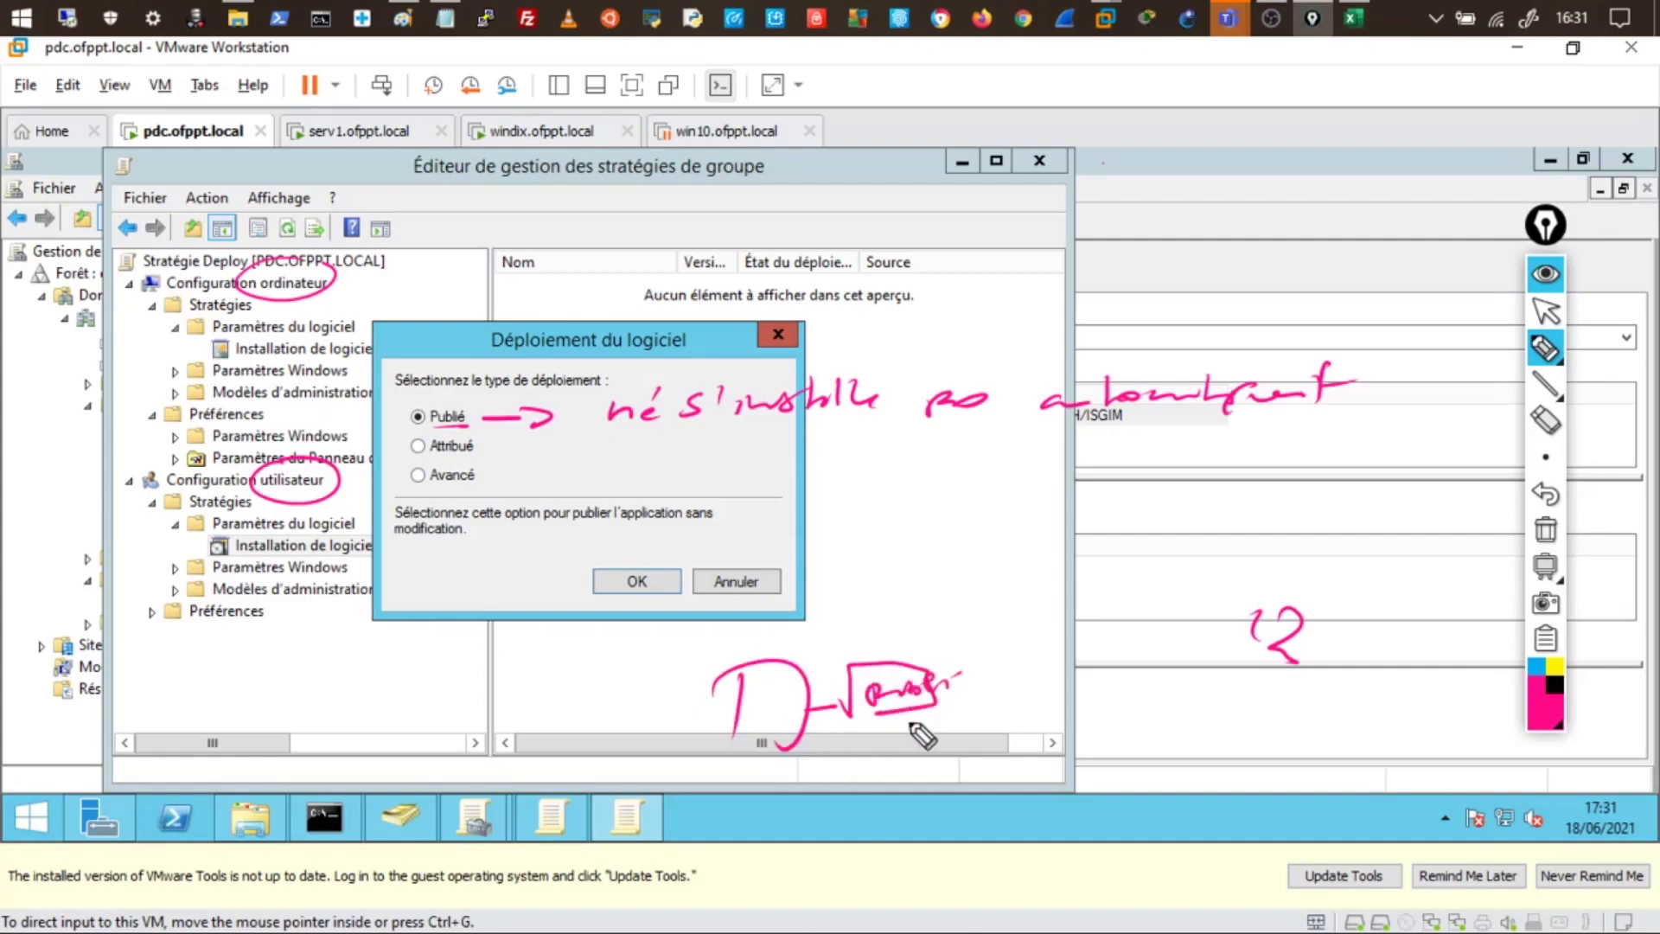
drag(881, 742, 896, 740)
drag(905, 741, 951, 735)
drag(963, 728, 967, 746)
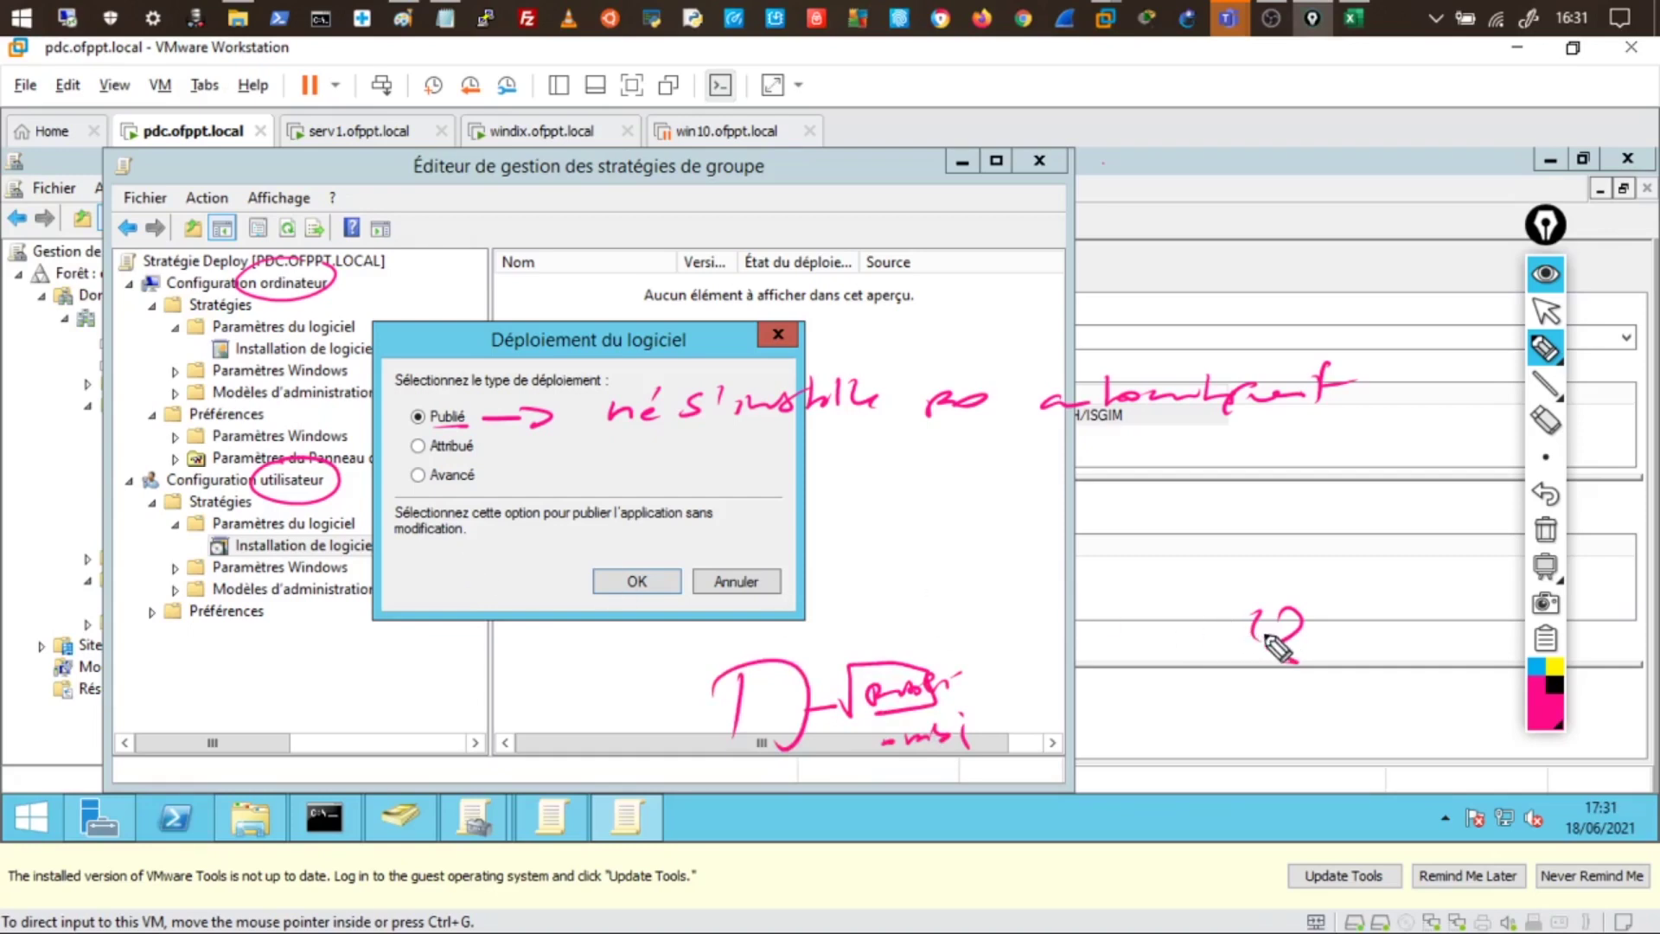
mouse_move(1269, 636)
mouse_down()
mouse_move(934, 667)
mouse_move(880, 759)
mouse_move(1116, 678)
mouse_move(1236, 661)
mouse_move(1263, 689)
mouse_move(1314, 674)
mouse_move(1293, 697)
mouse_up()
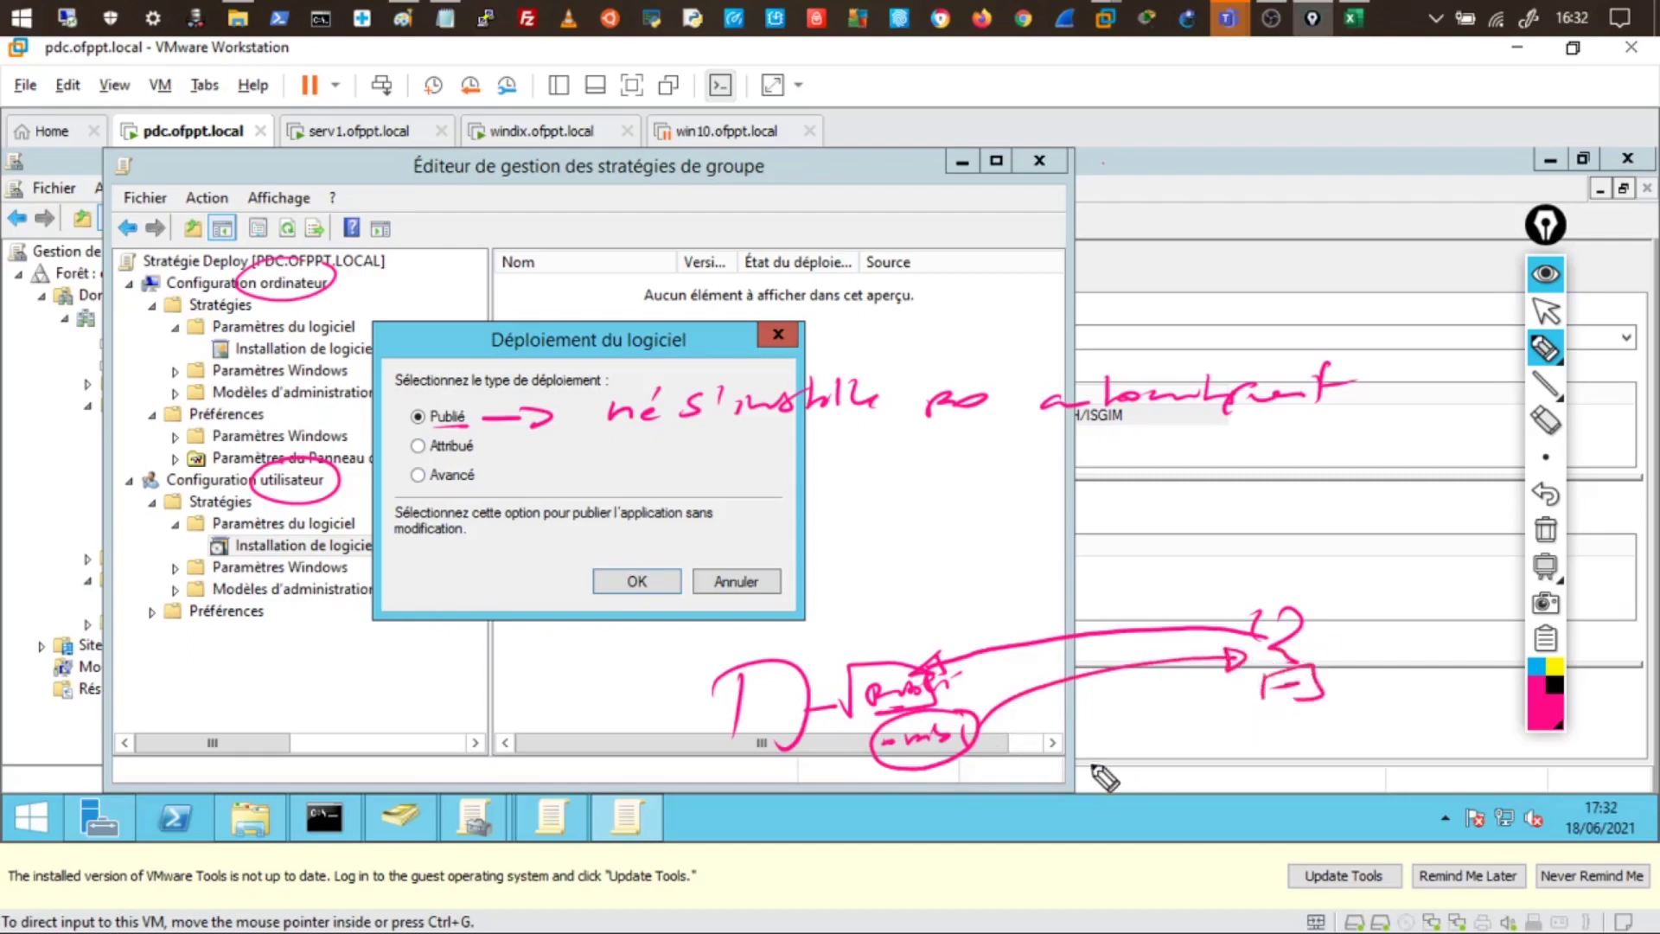
mouse_move(1339, 622)
mouse_down()
mouse_move(1317, 625)
mouse_move(1418, 616)
mouse_up()
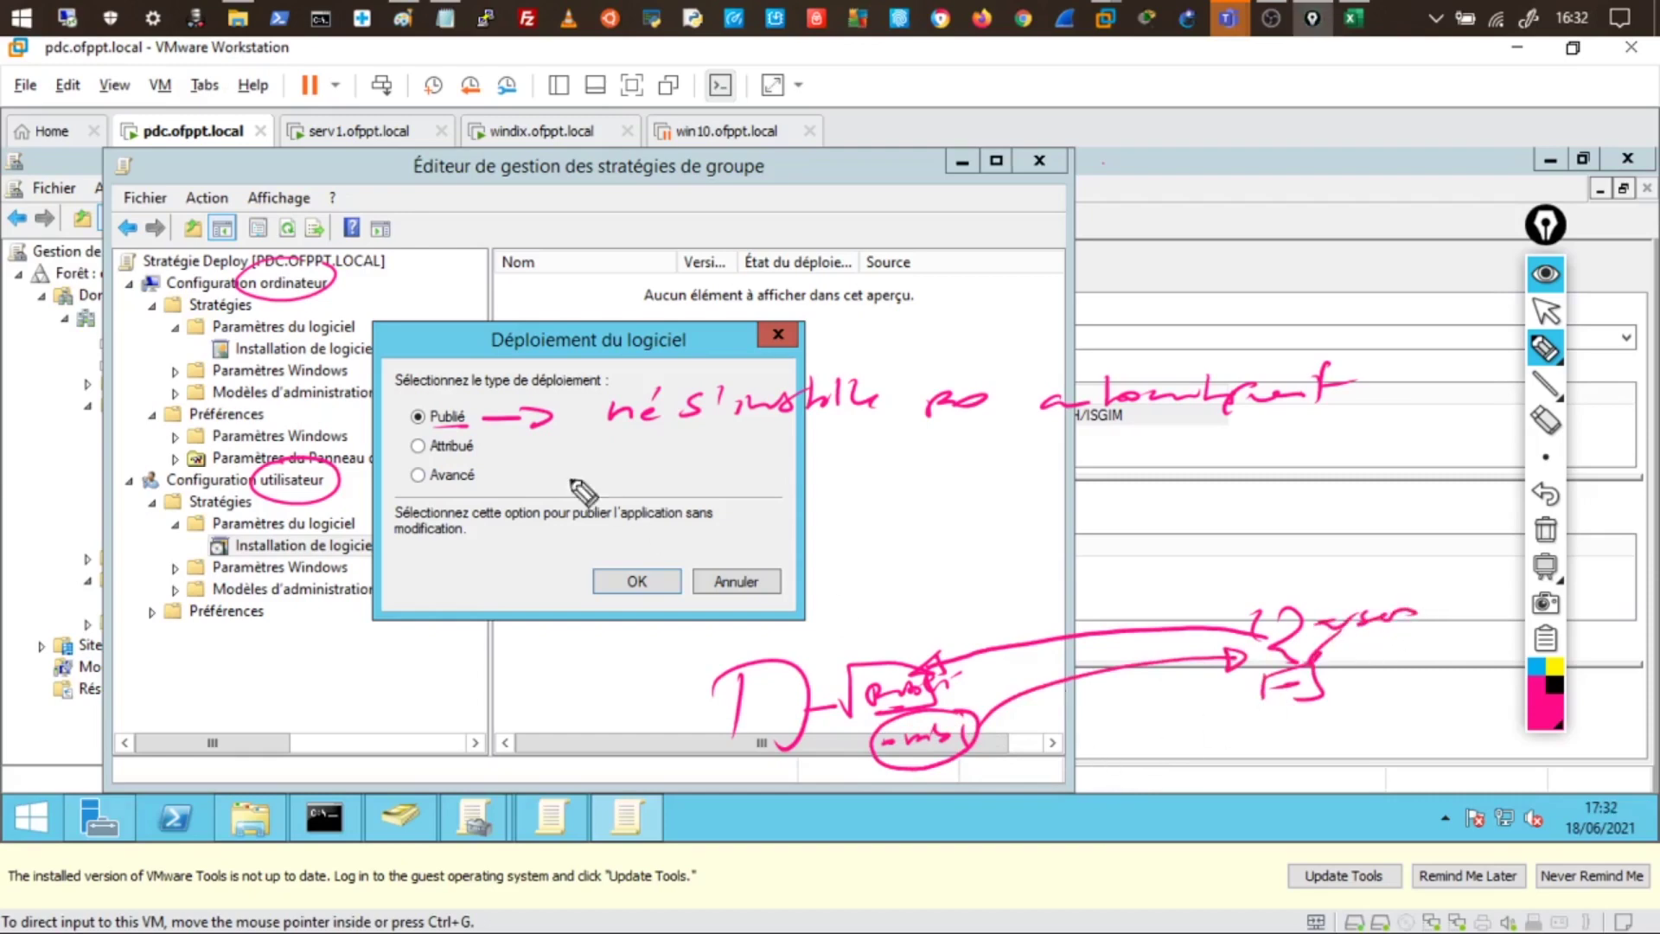
drag(428, 425, 464, 422)
drag(489, 399, 523, 425)
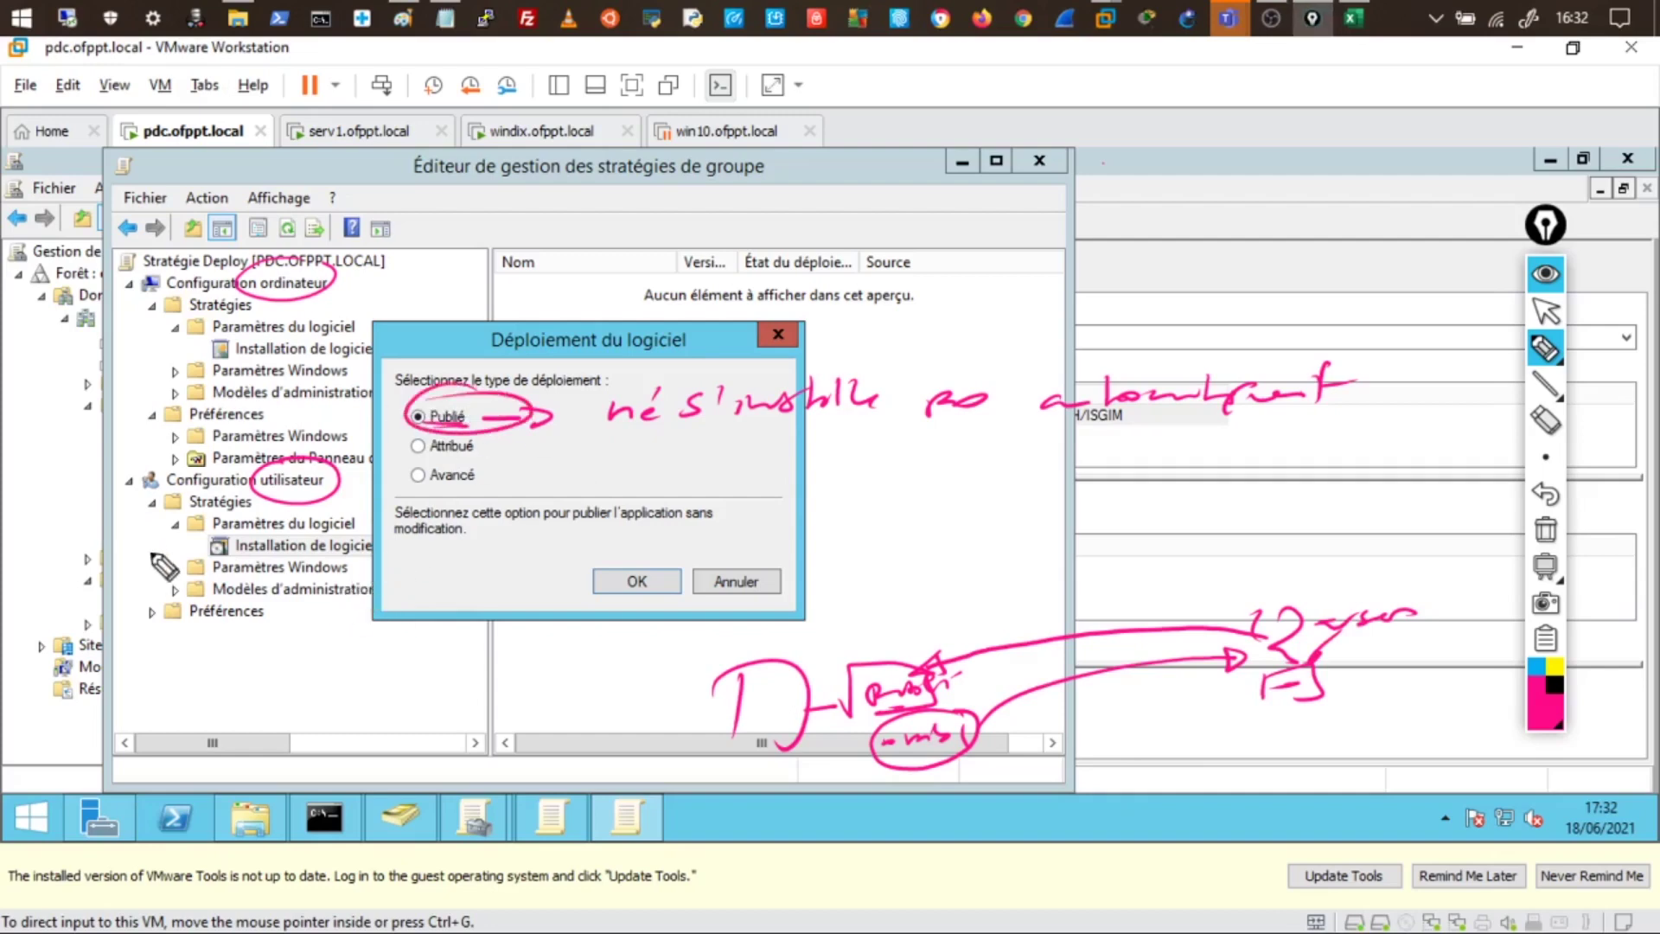
drag(329, 471, 259, 492)
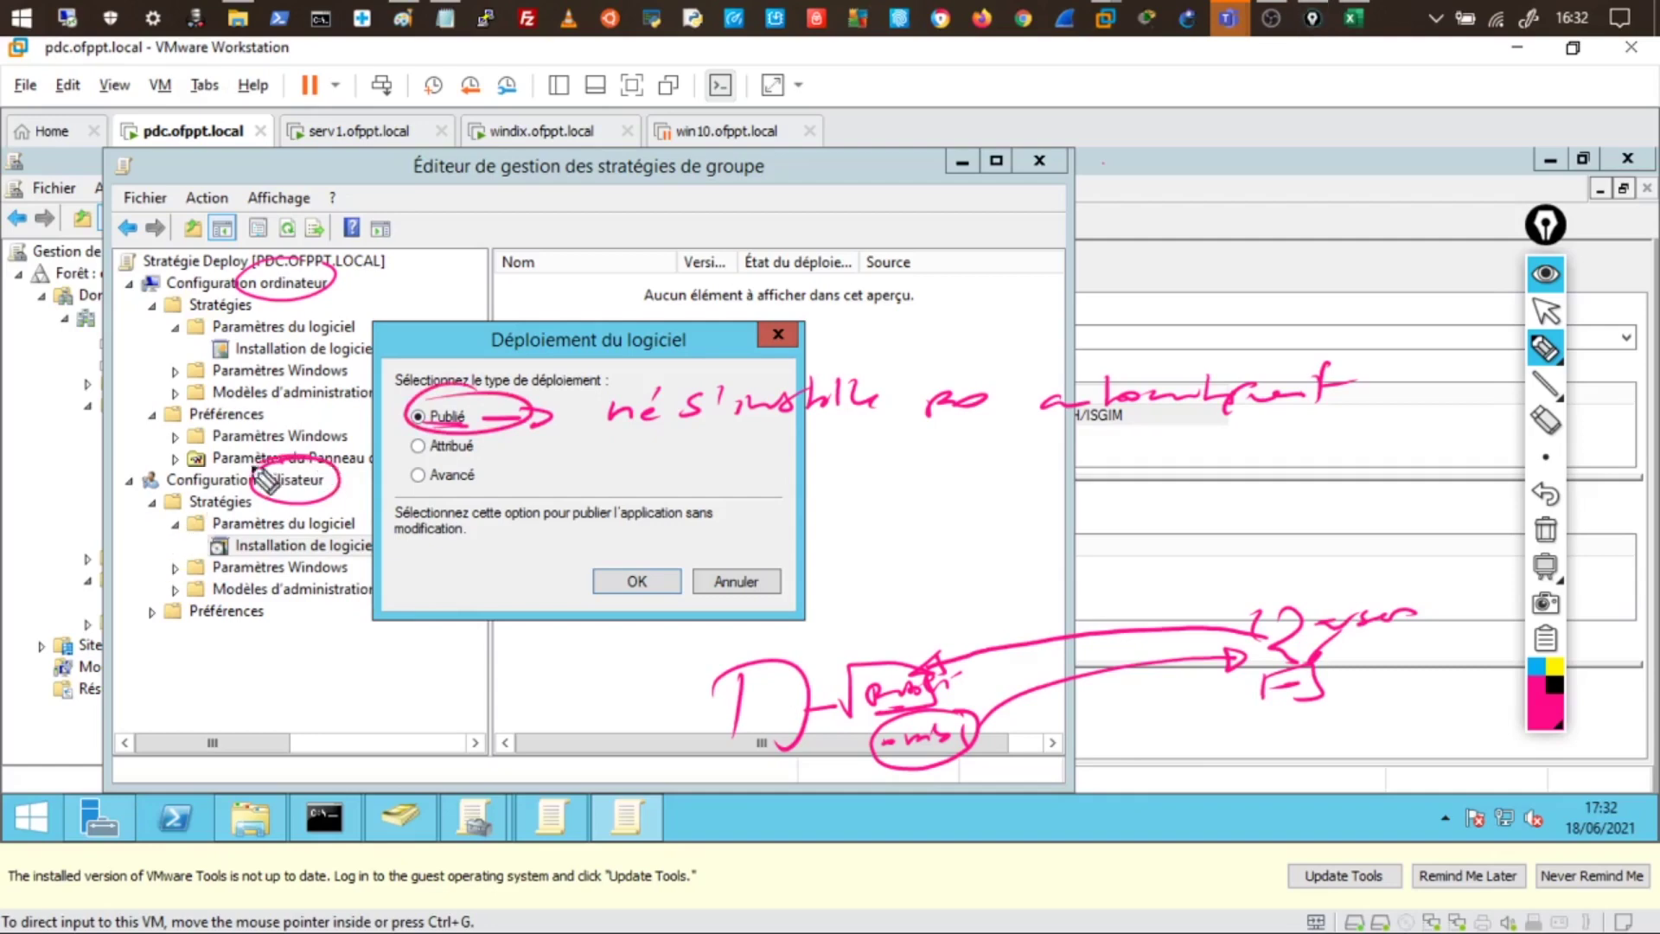
drag(328, 275, 251, 299)
click(1545, 535)
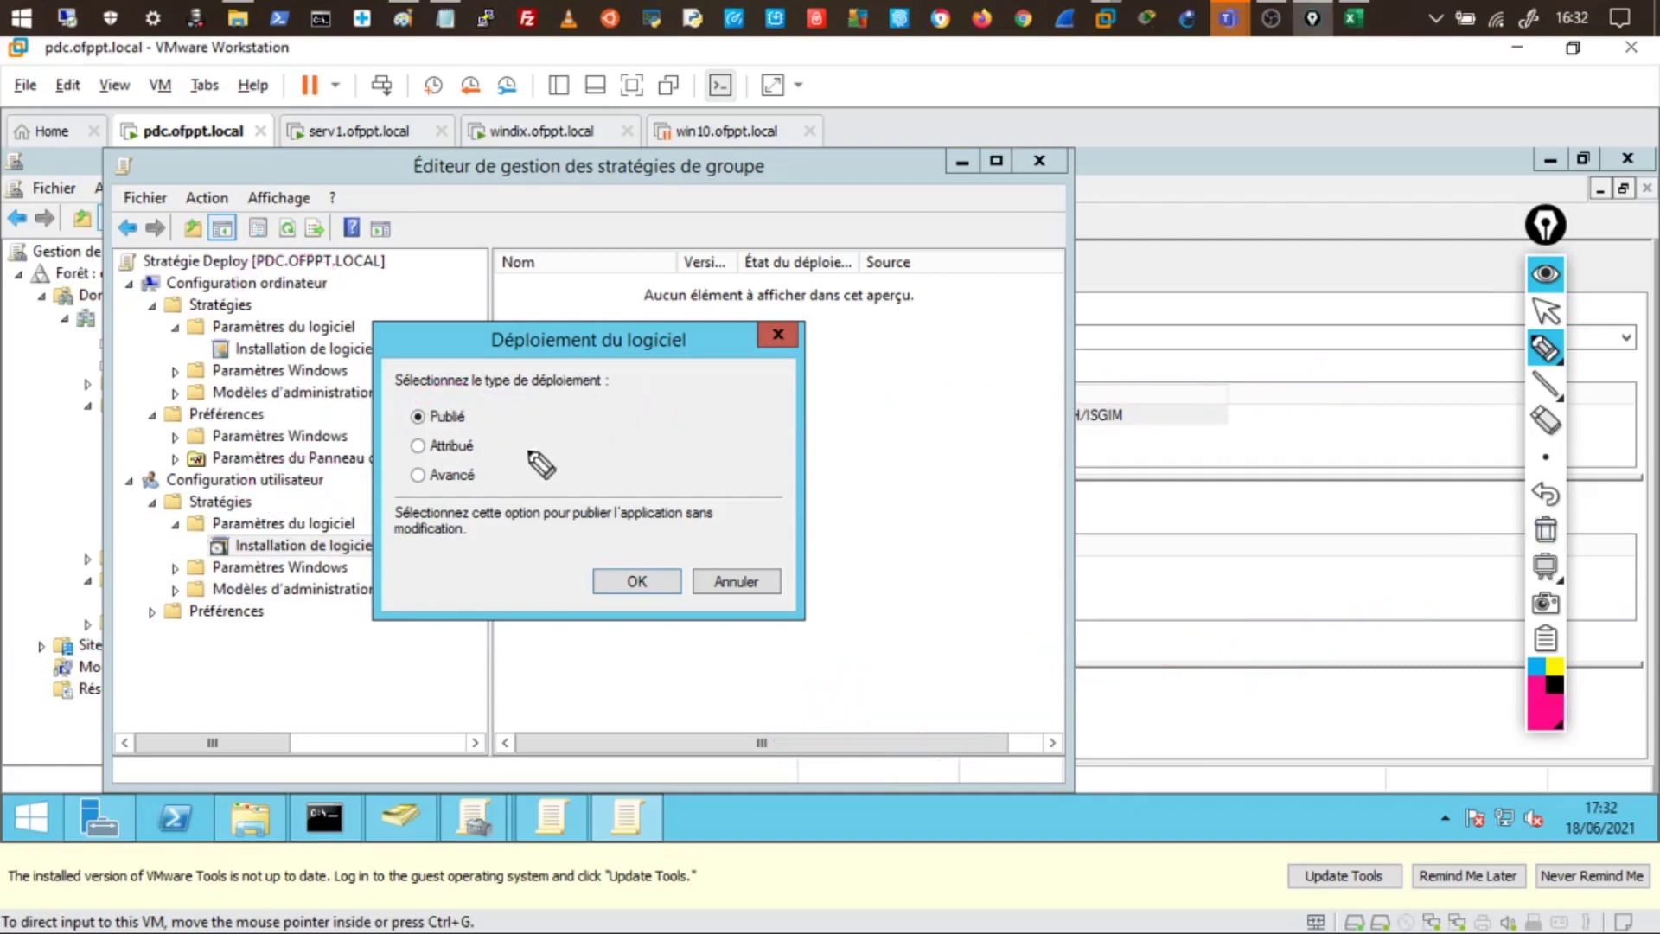
drag(495, 448, 520, 451)
mouse_move(508, 450)
mouse_down()
mouse_move(821, 442)
mouse_move(829, 420)
mouse_move(945, 428)
mouse_move(982, 449)
mouse_move(1049, 423)
mouse_move(1080, 436)
mouse_up()
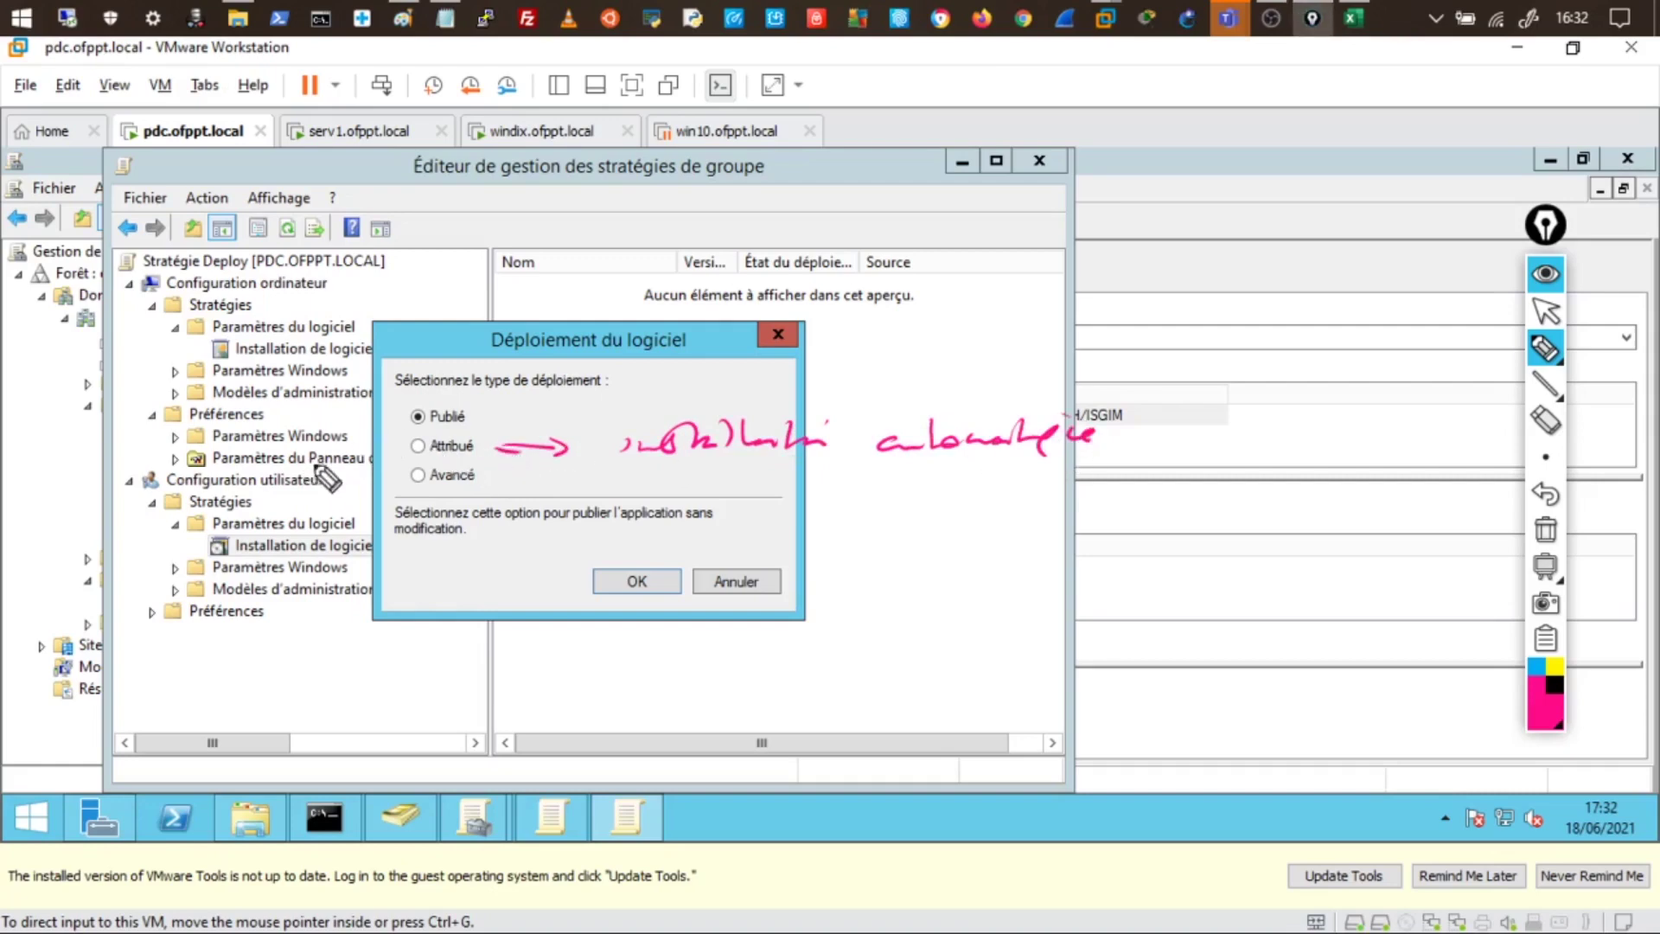
drag(260, 493, 313, 490)
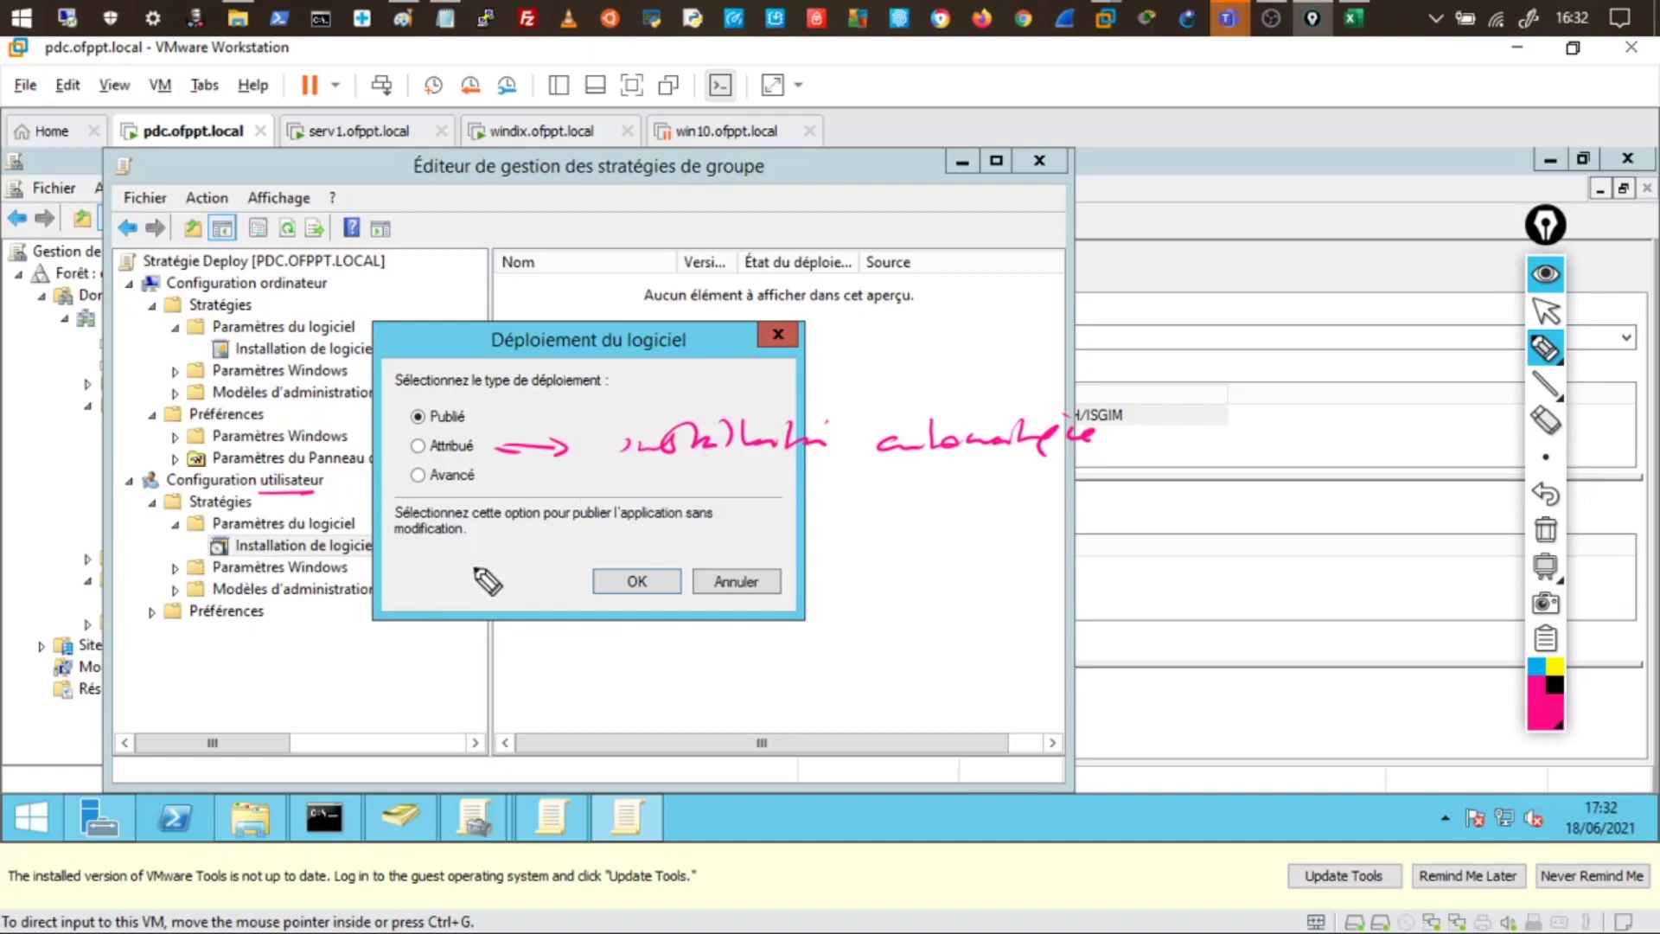
mouse_move(484, 463)
mouse_down()
mouse_move(474, 523)
mouse_move(429, 519)
mouse_up()
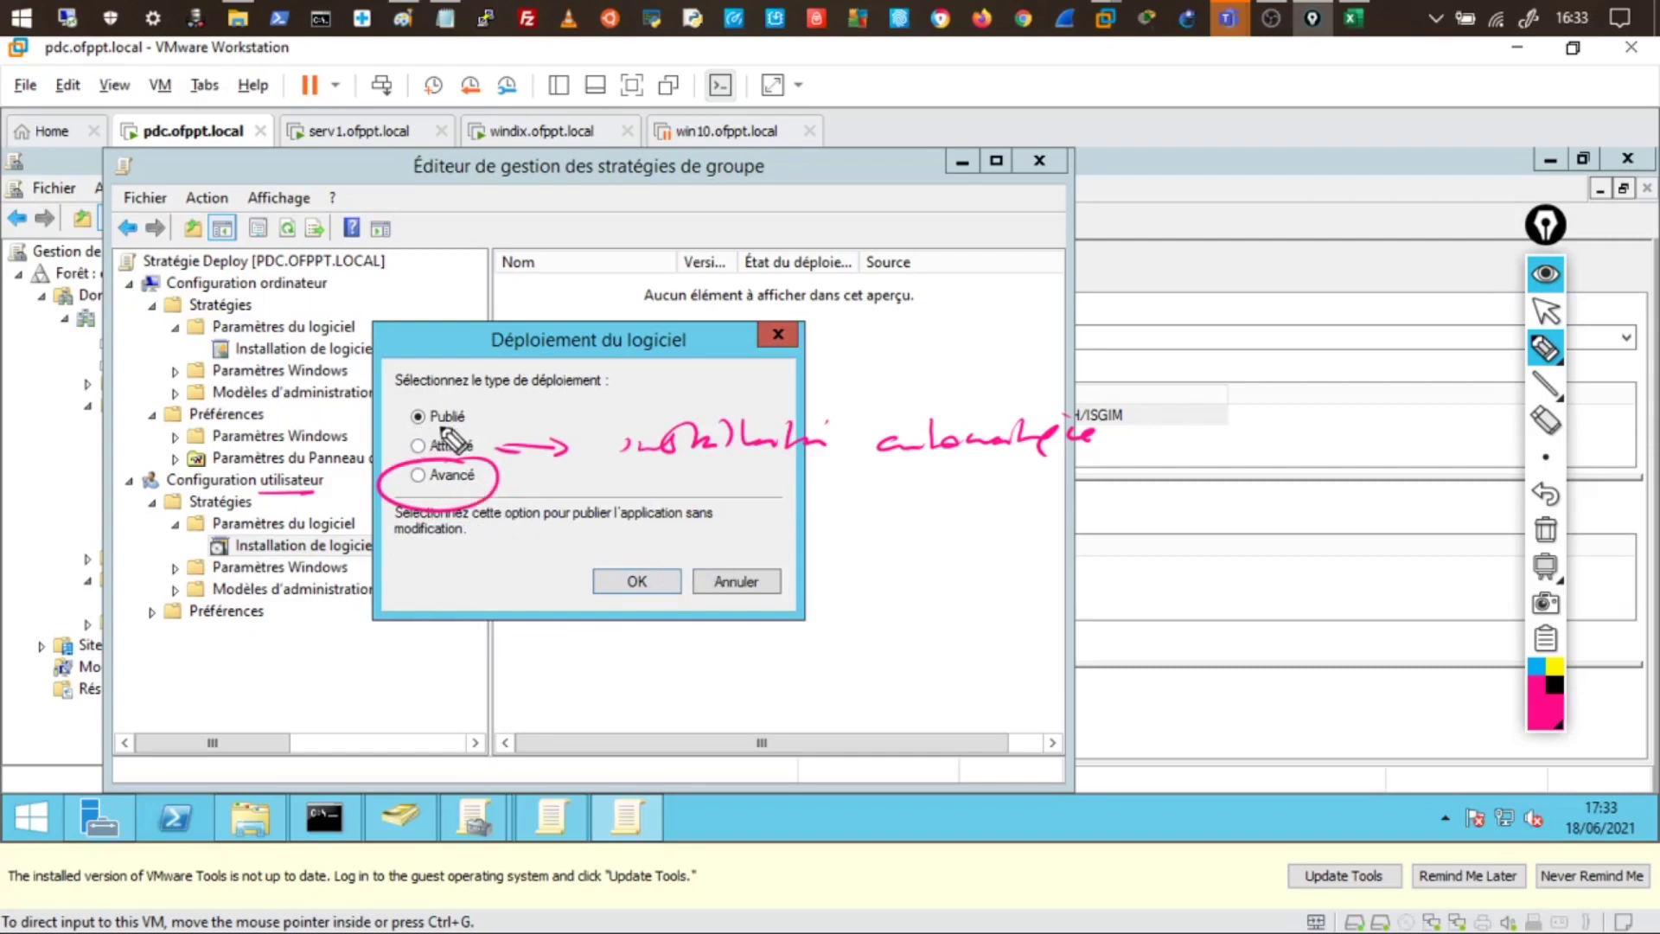
drag(430, 424, 460, 426)
drag(402, 471, 365, 448)
- Deploy the package with the Attribué (assigned) method instead of Publié
click(1556, 536)
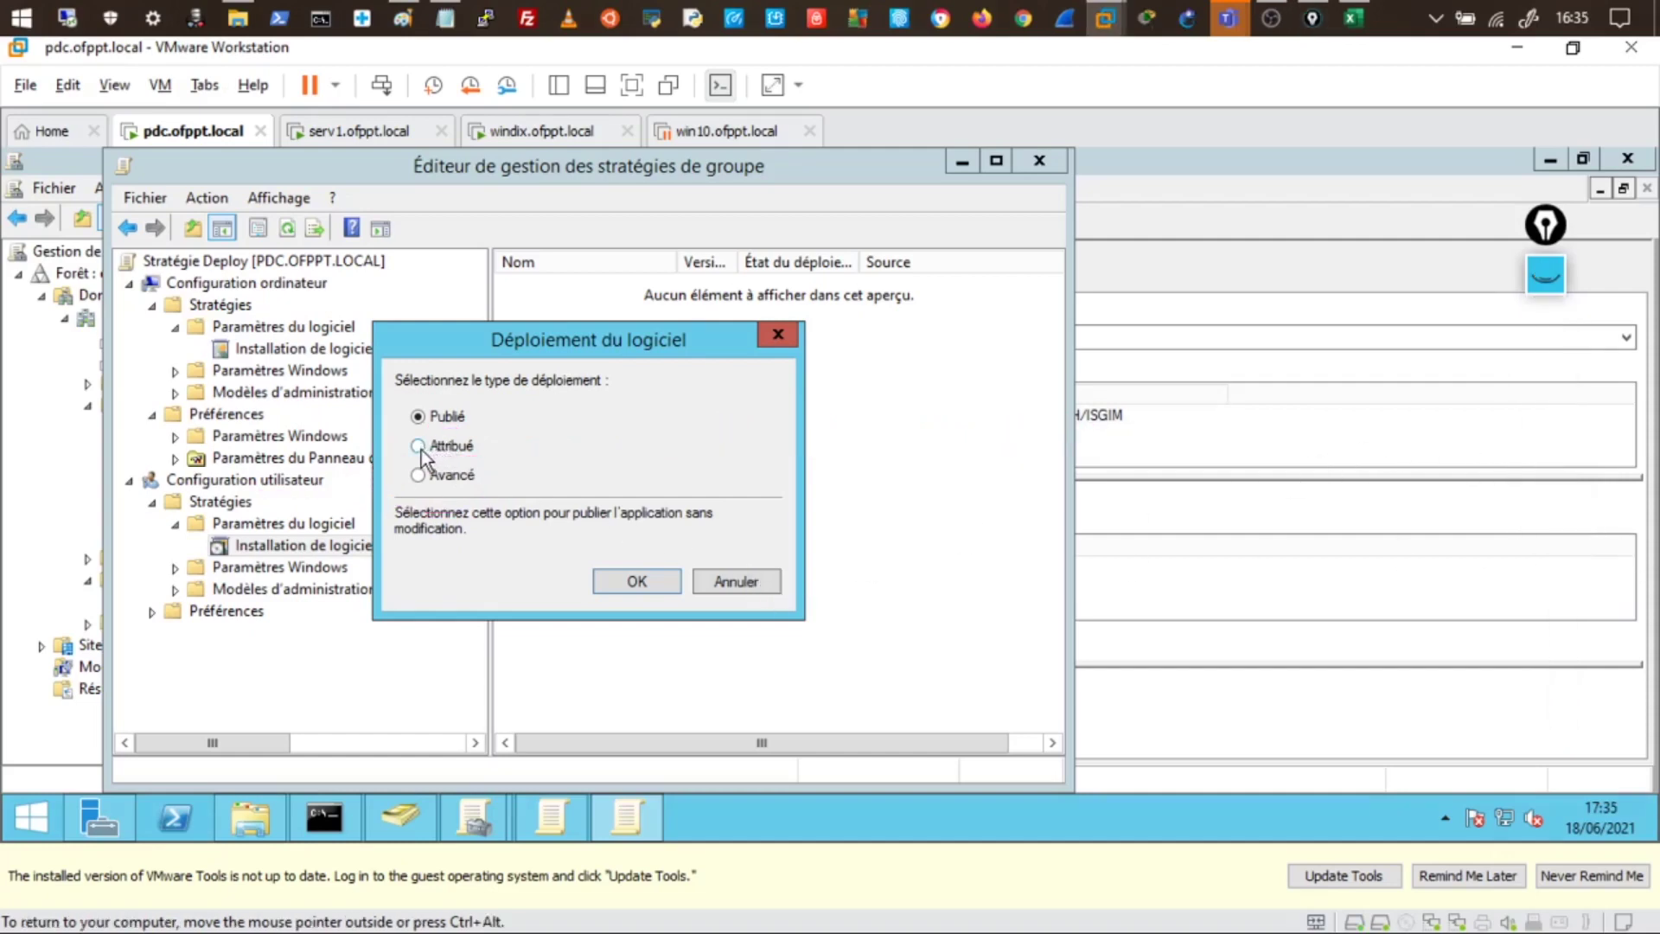
click(418, 446)
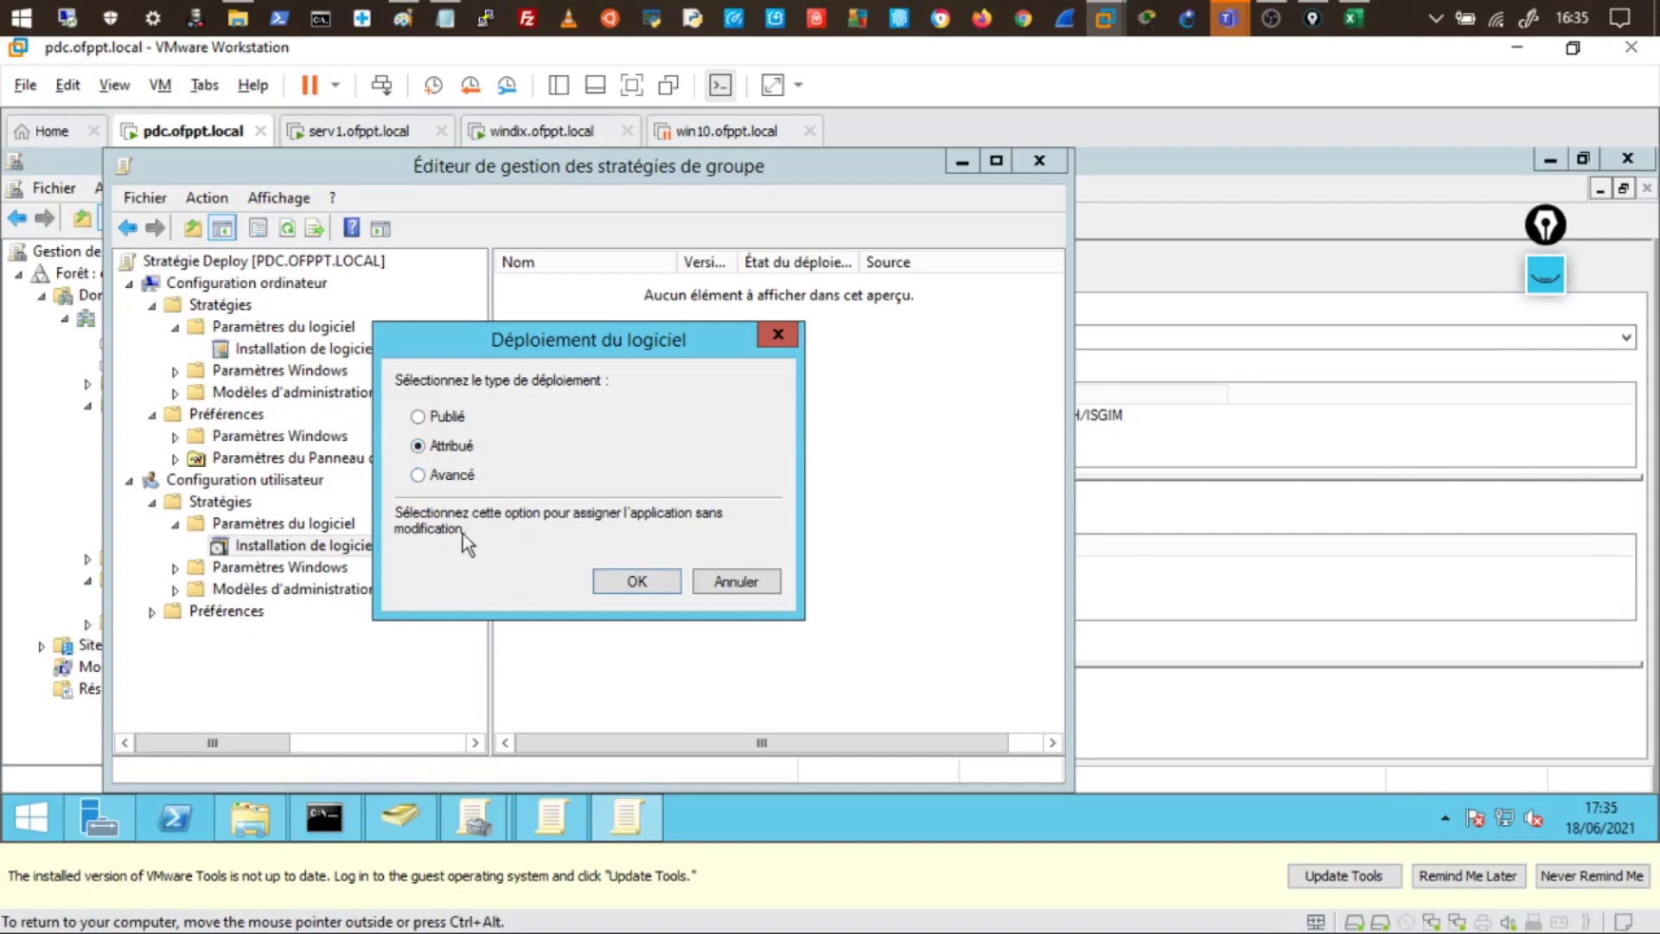
click(432, 480)
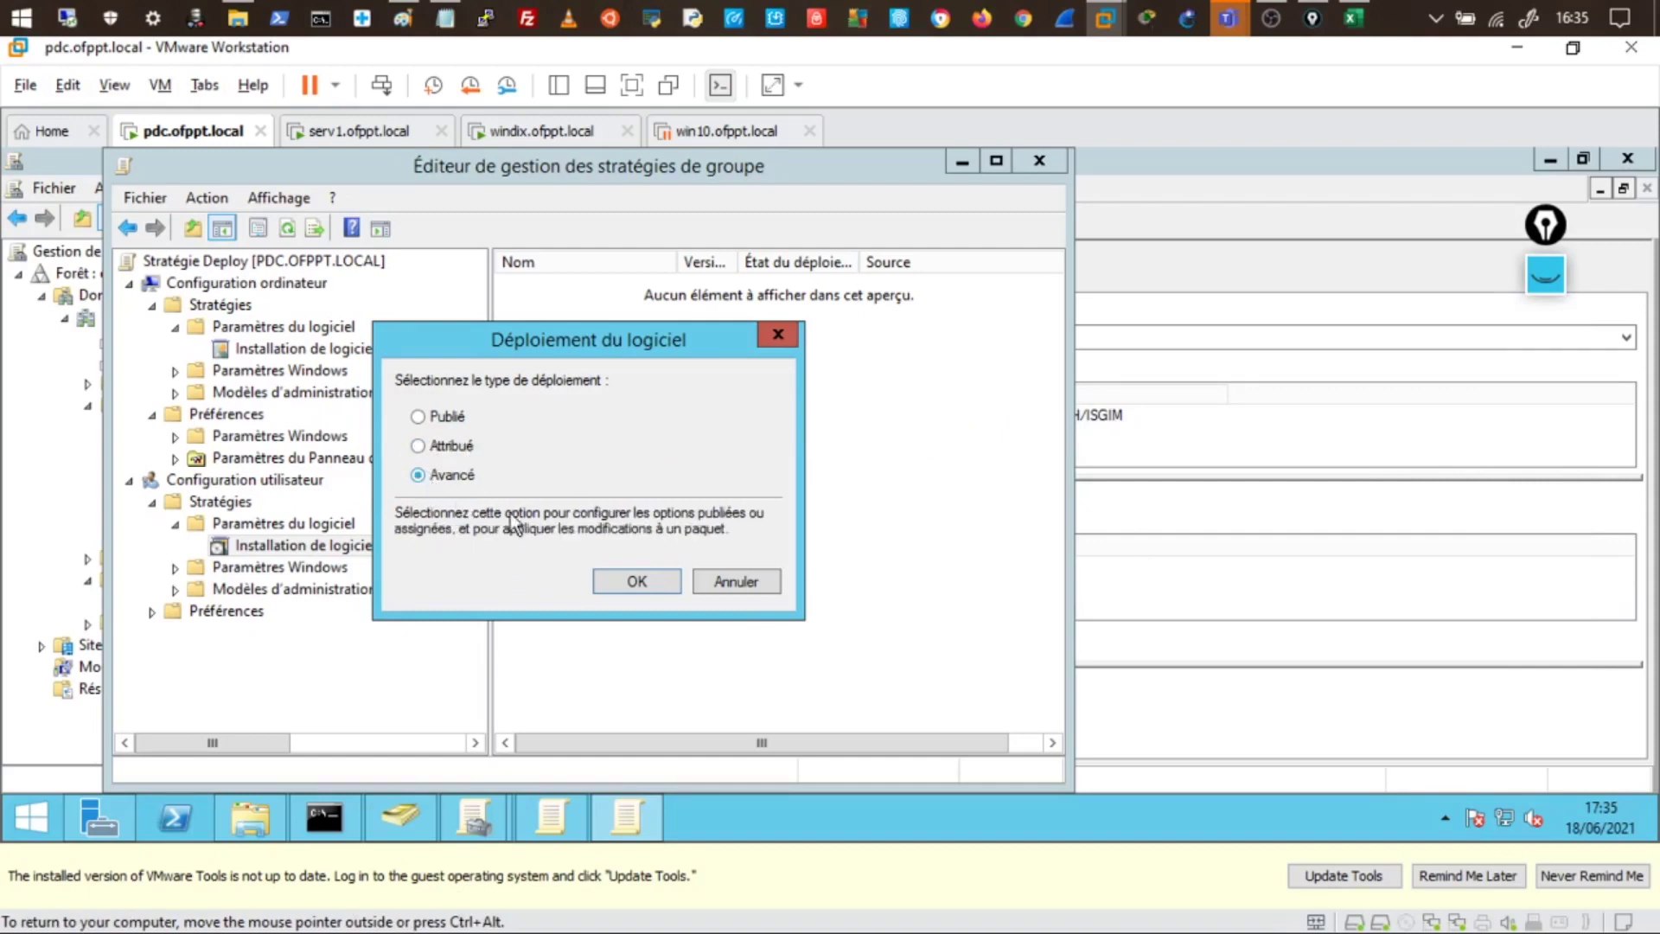
click(428, 443)
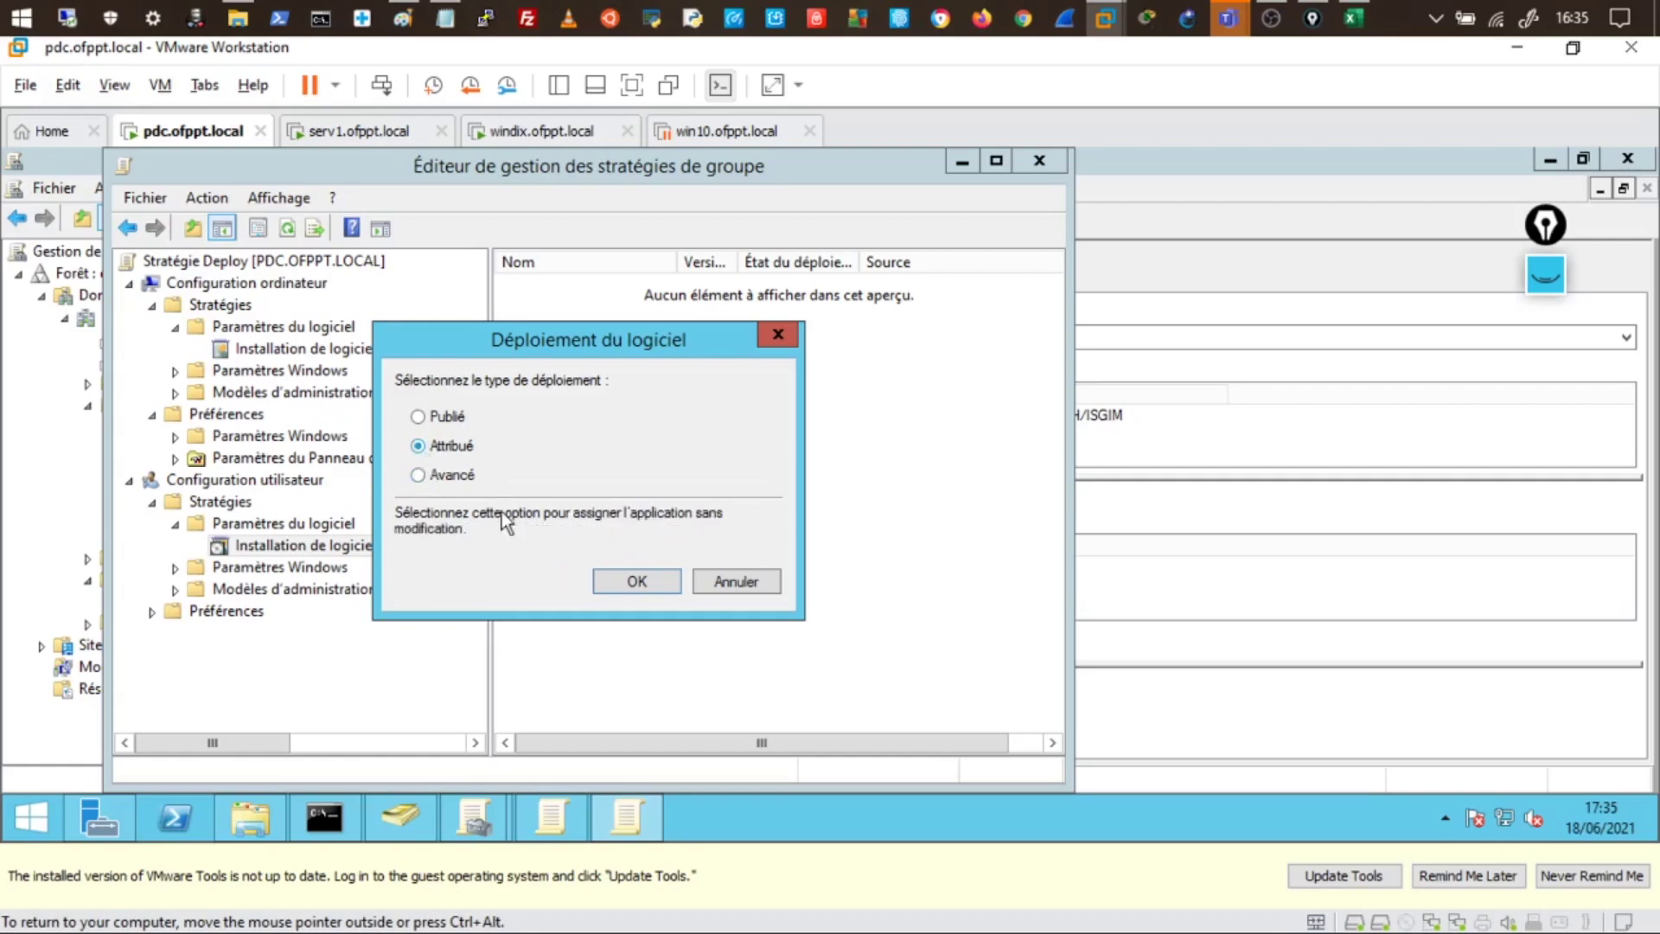
click(649, 580)
- Set Google Chrome's deployment to install the application at user logon
right_click(548, 285)
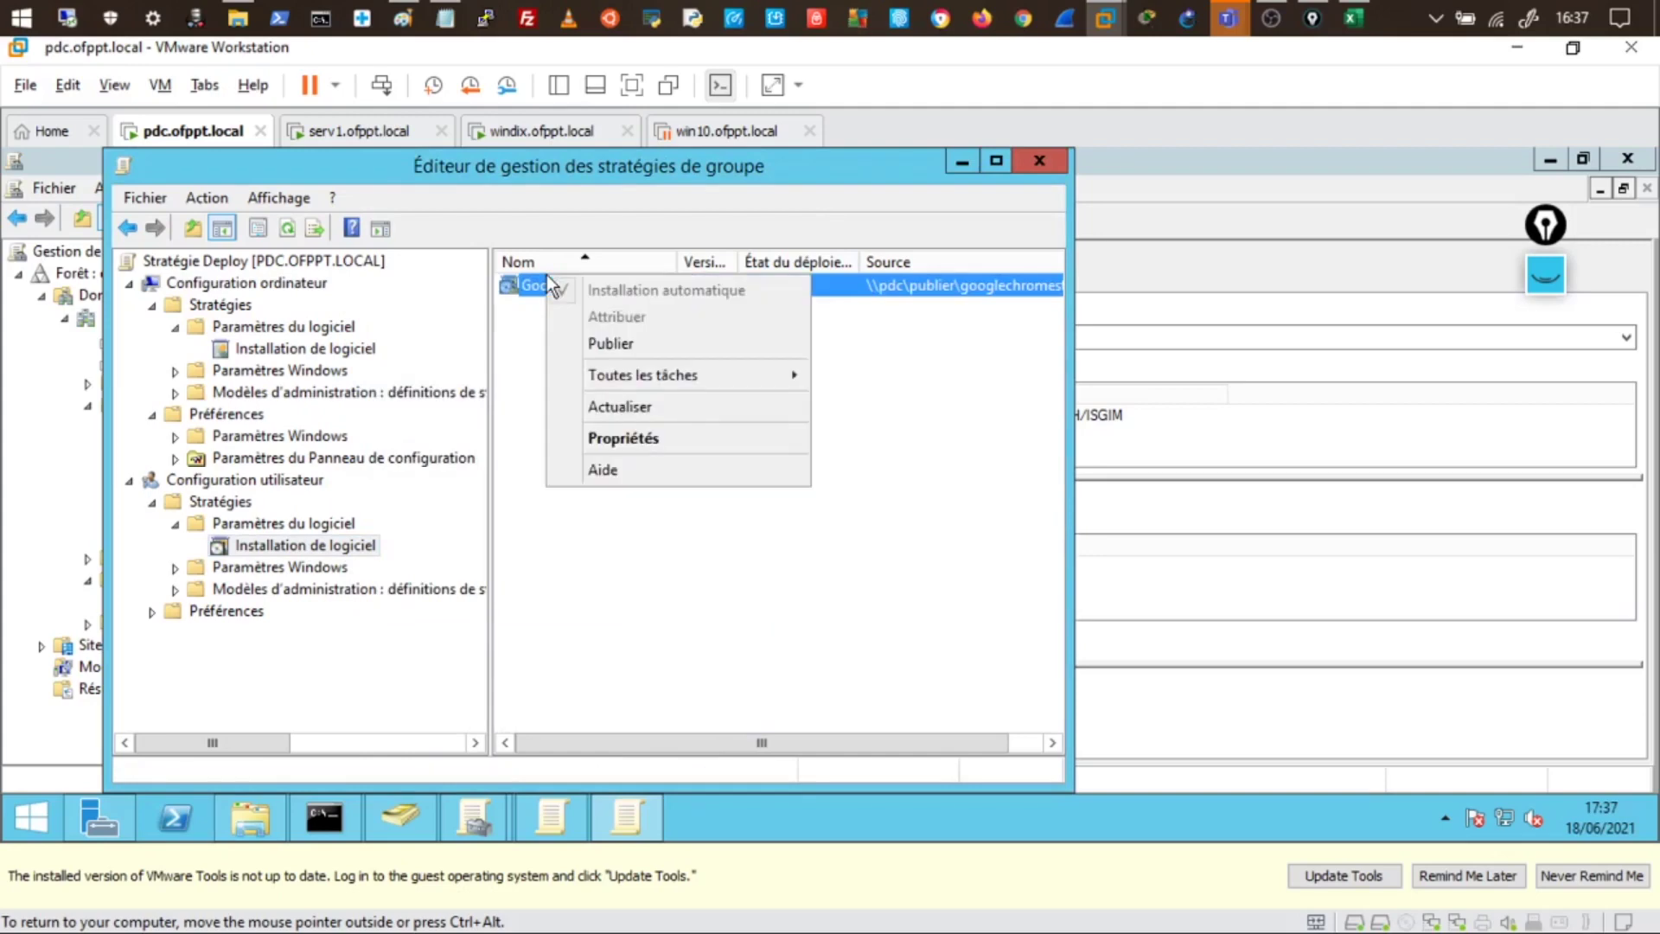
click(628, 443)
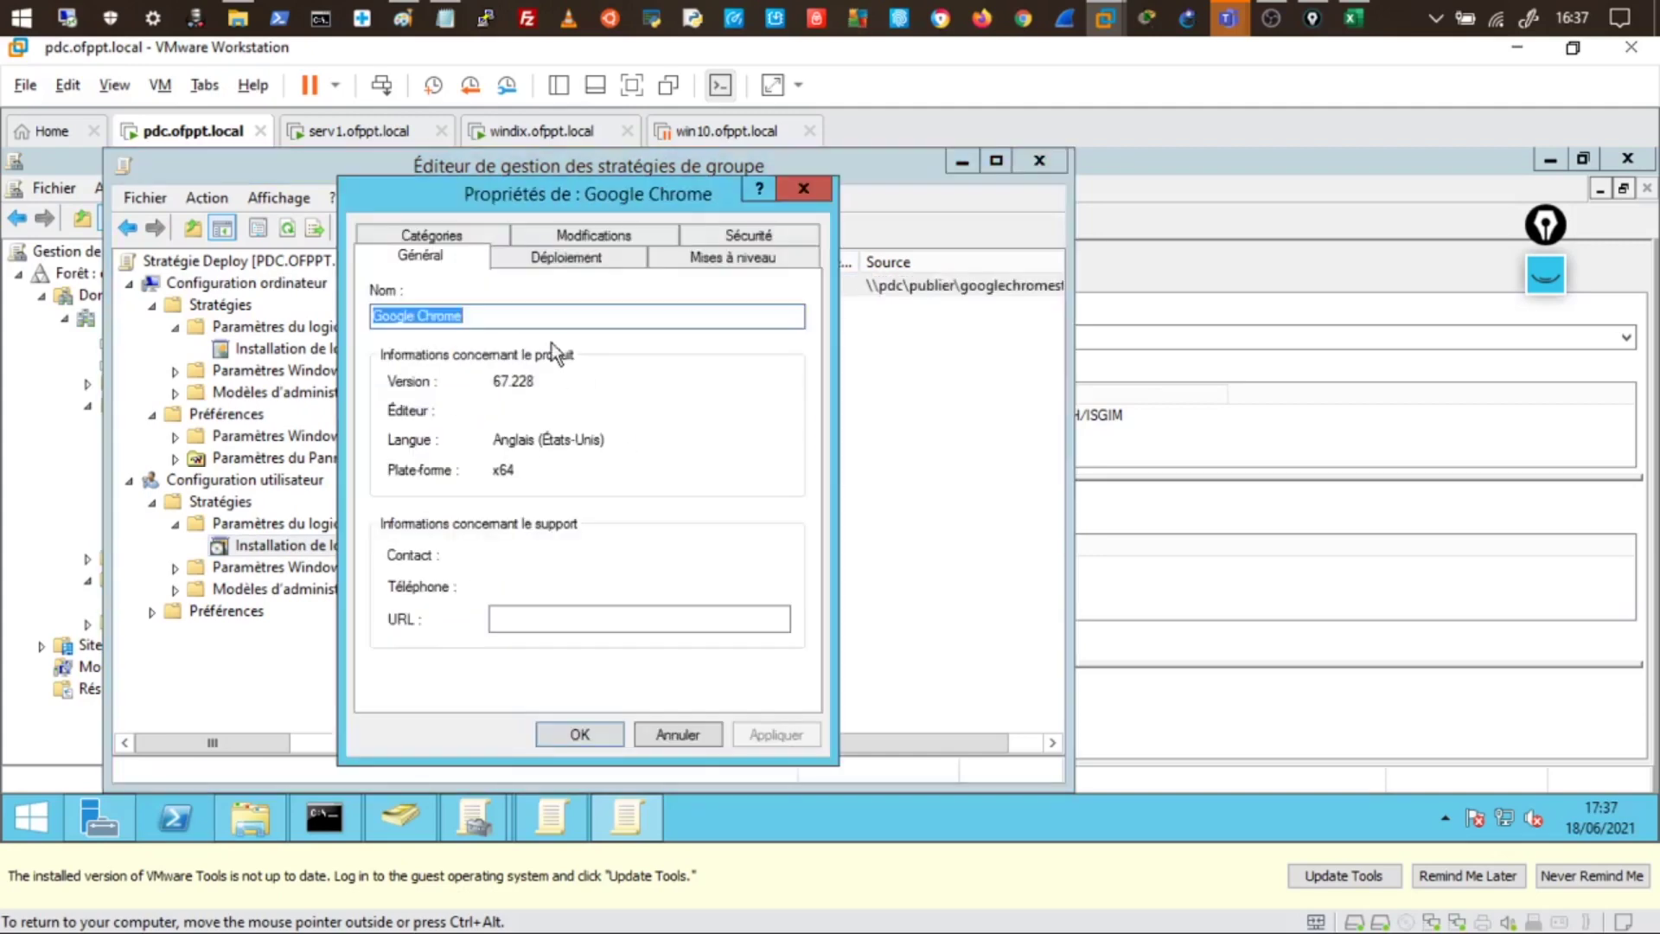
click(562, 254)
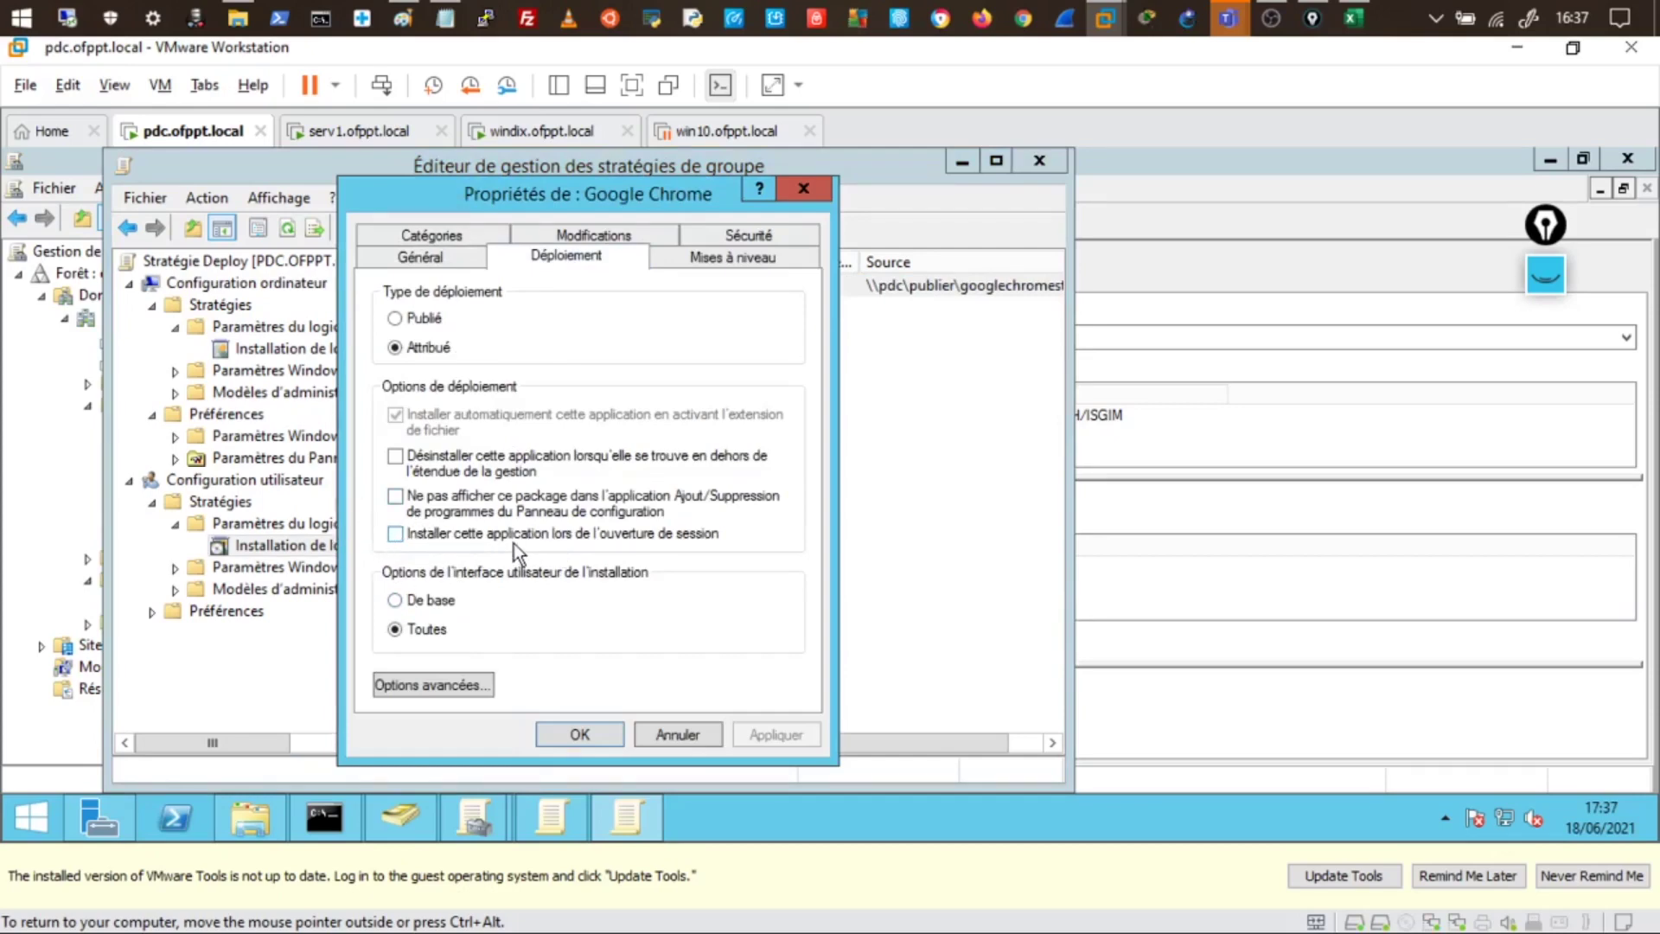
click(396, 534)
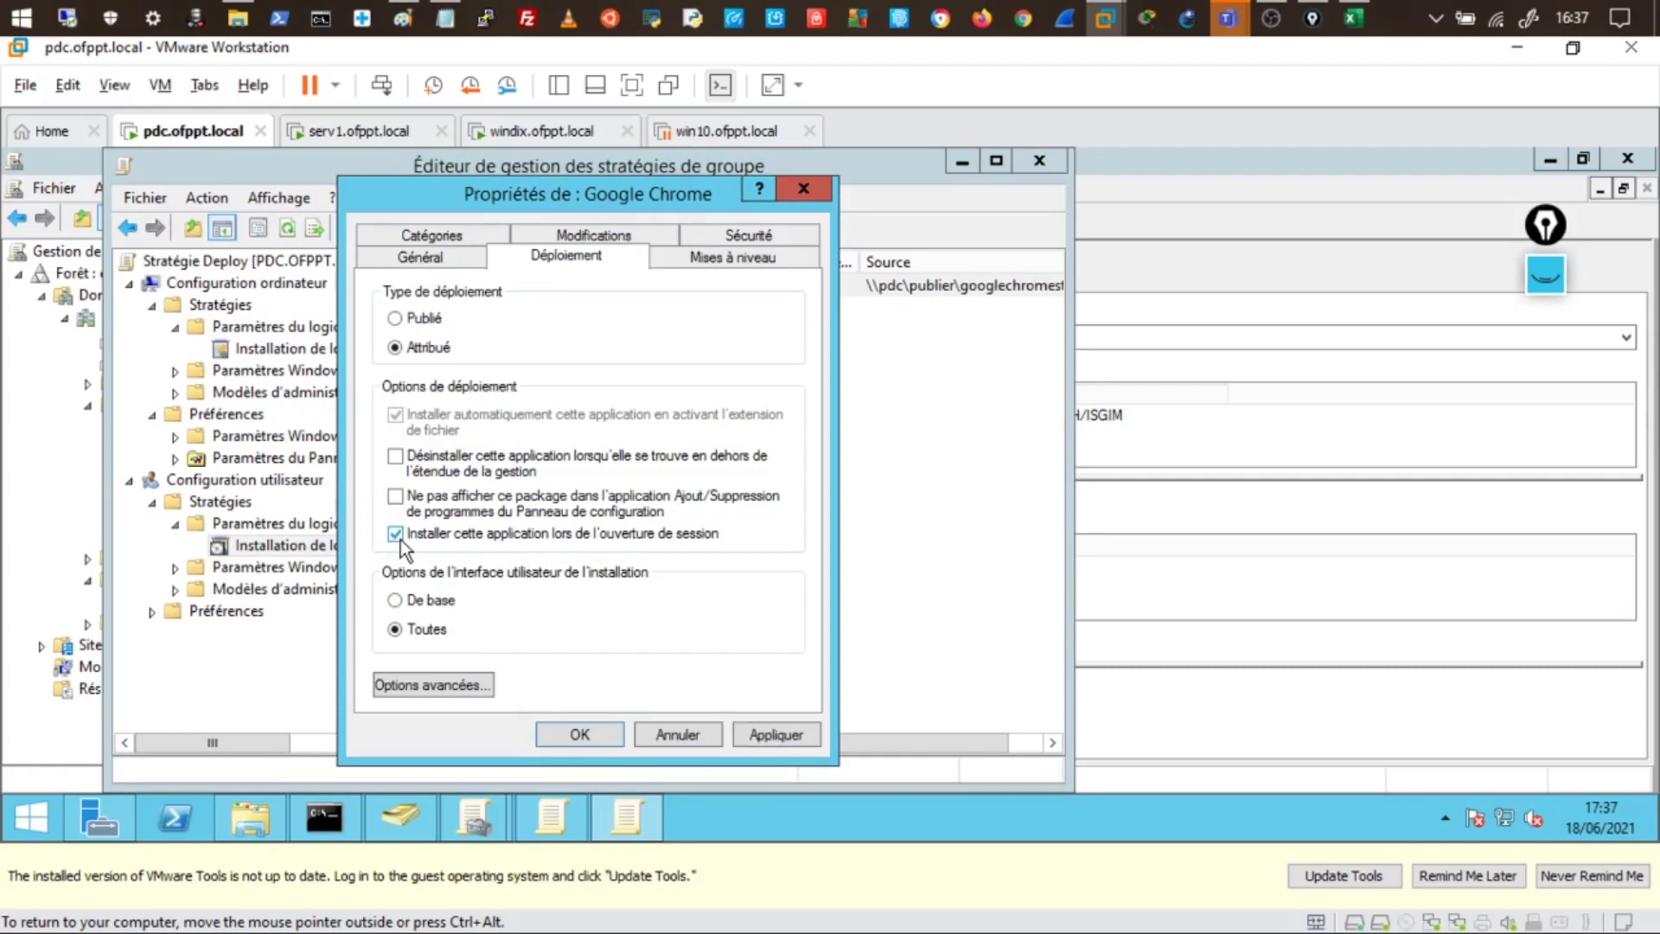
- Sign in to the windix client, re-entering the password after the incorrect-password error
click(746, 734)
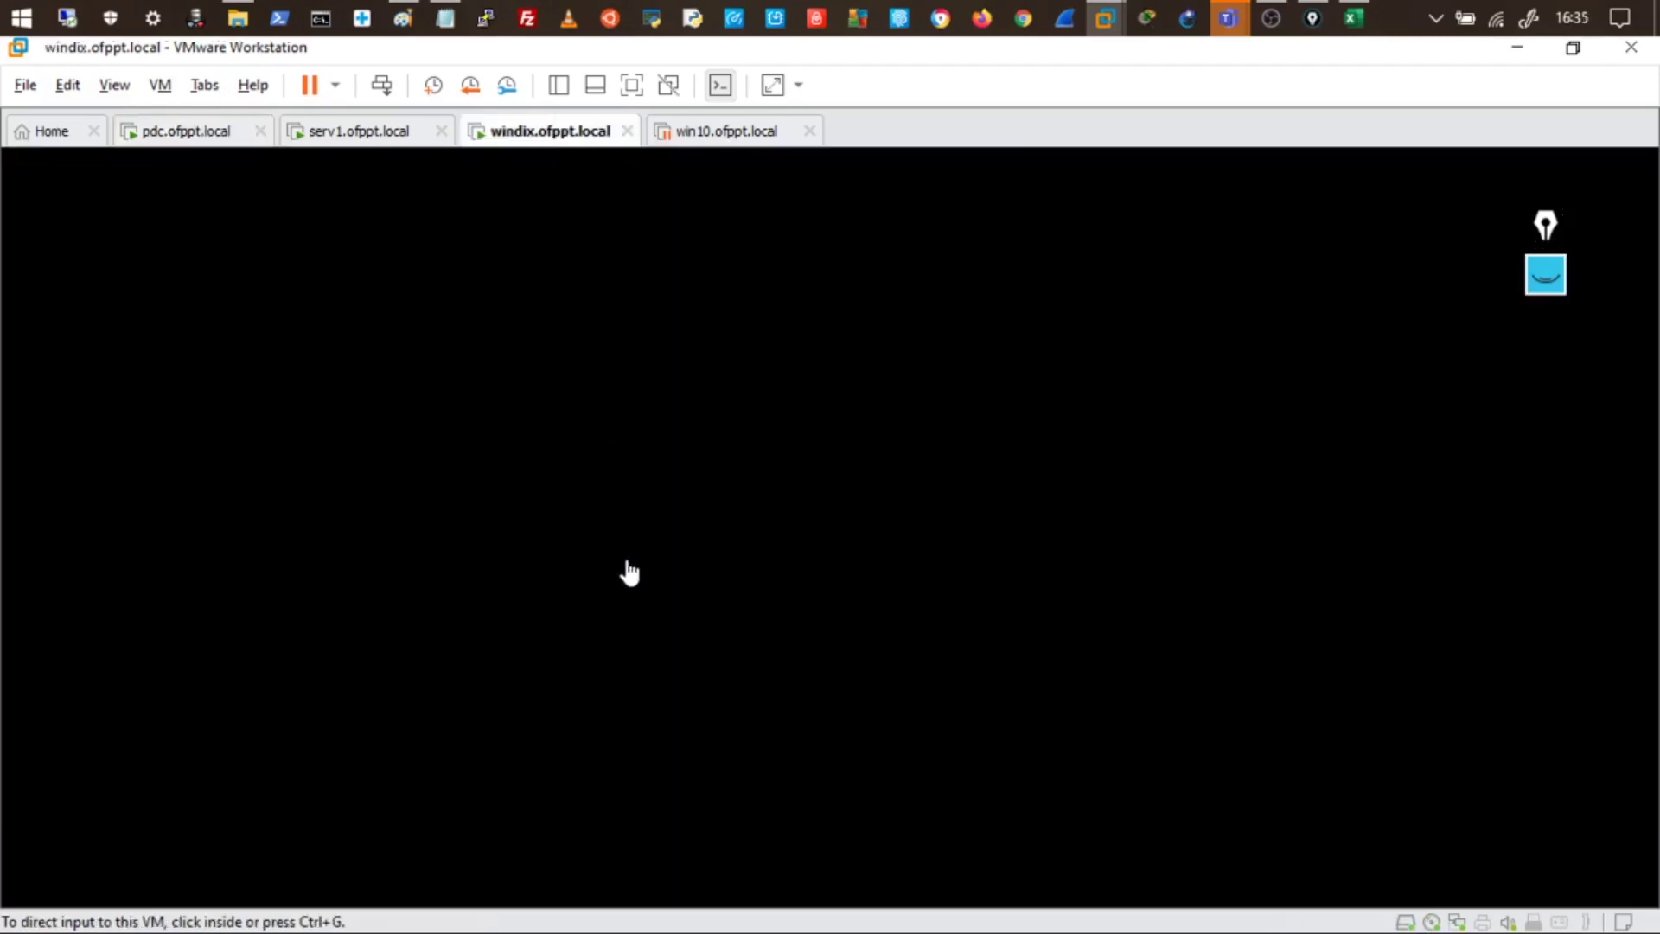
click(629, 572)
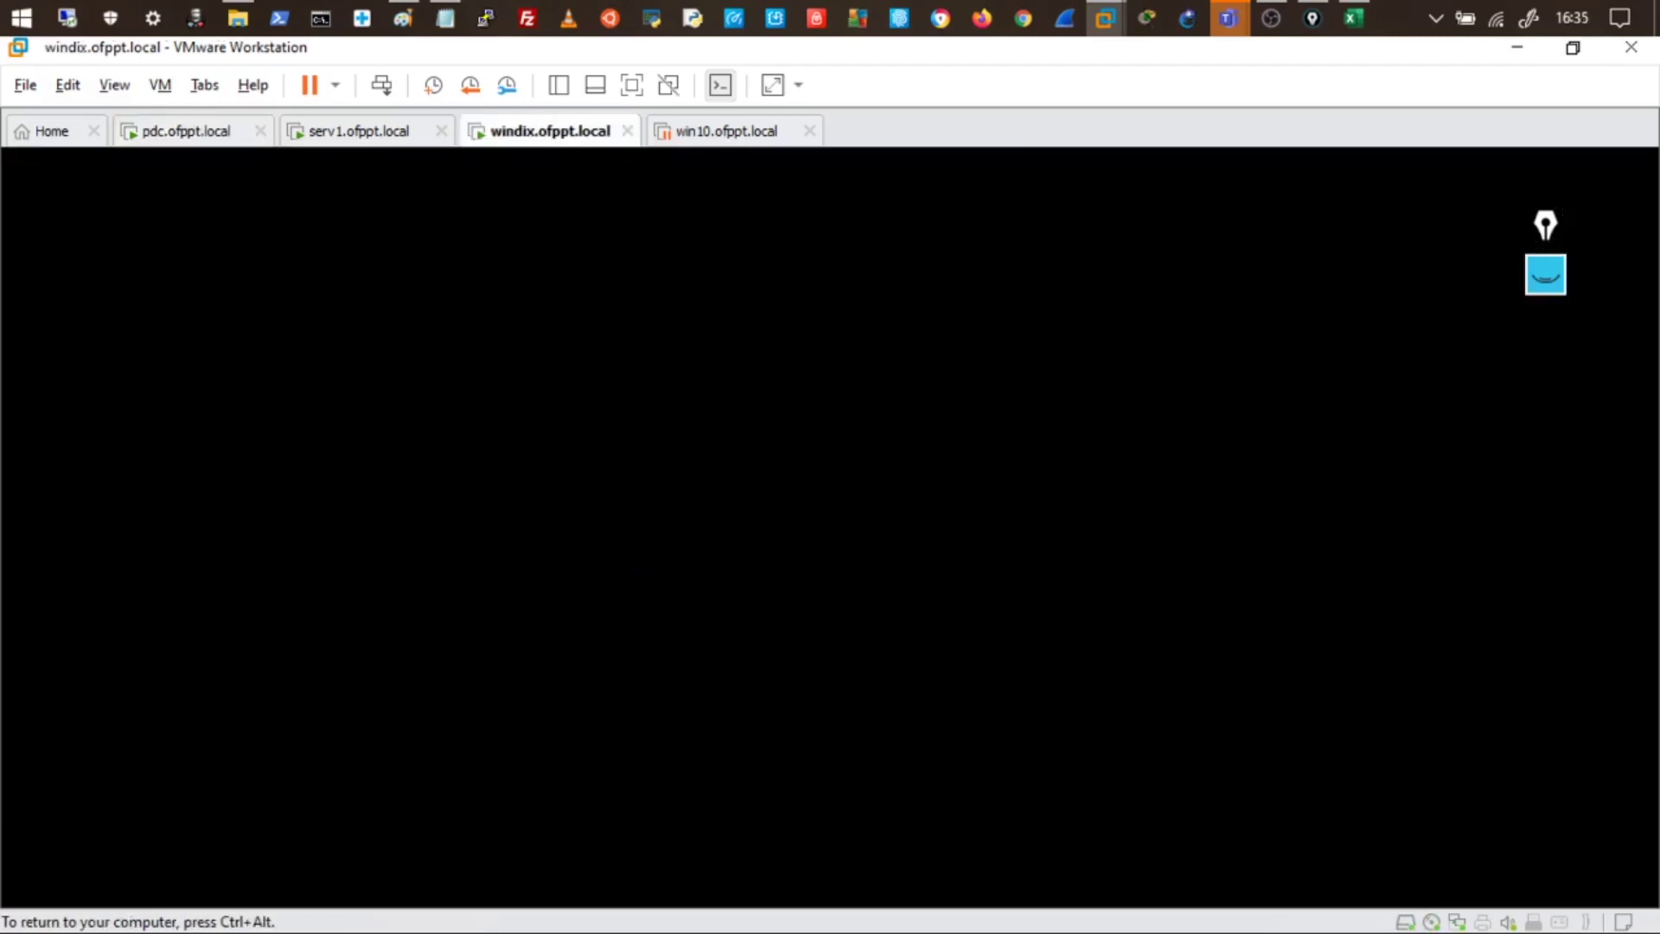
click(541, 558)
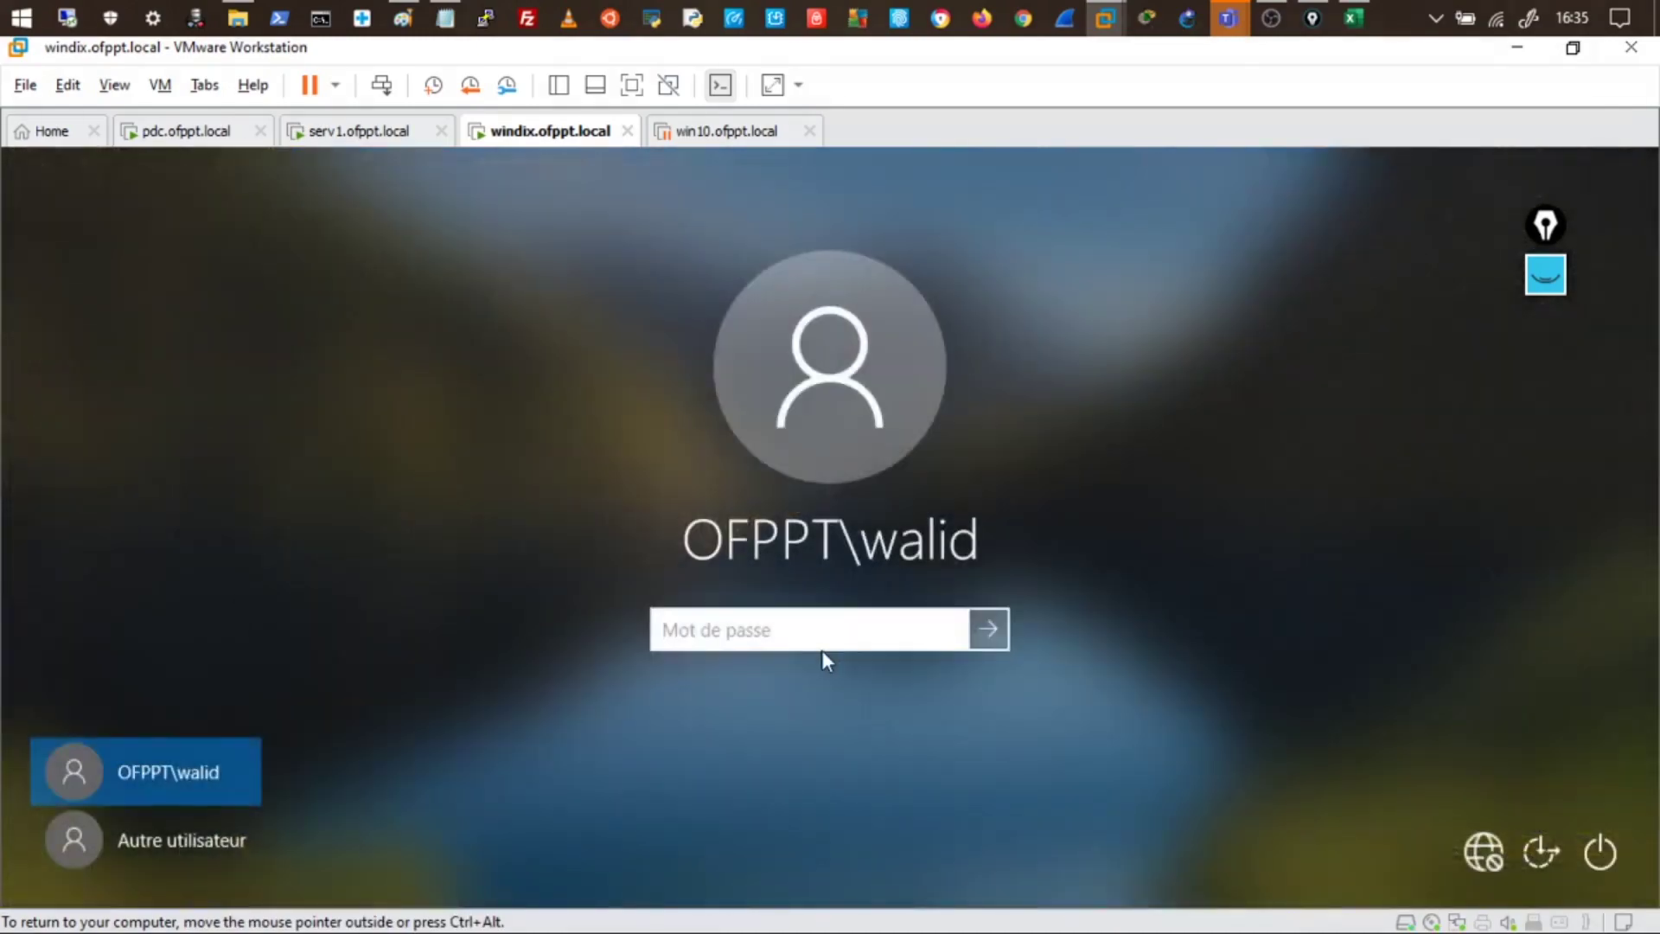
text(•••••••••)
key(Return)
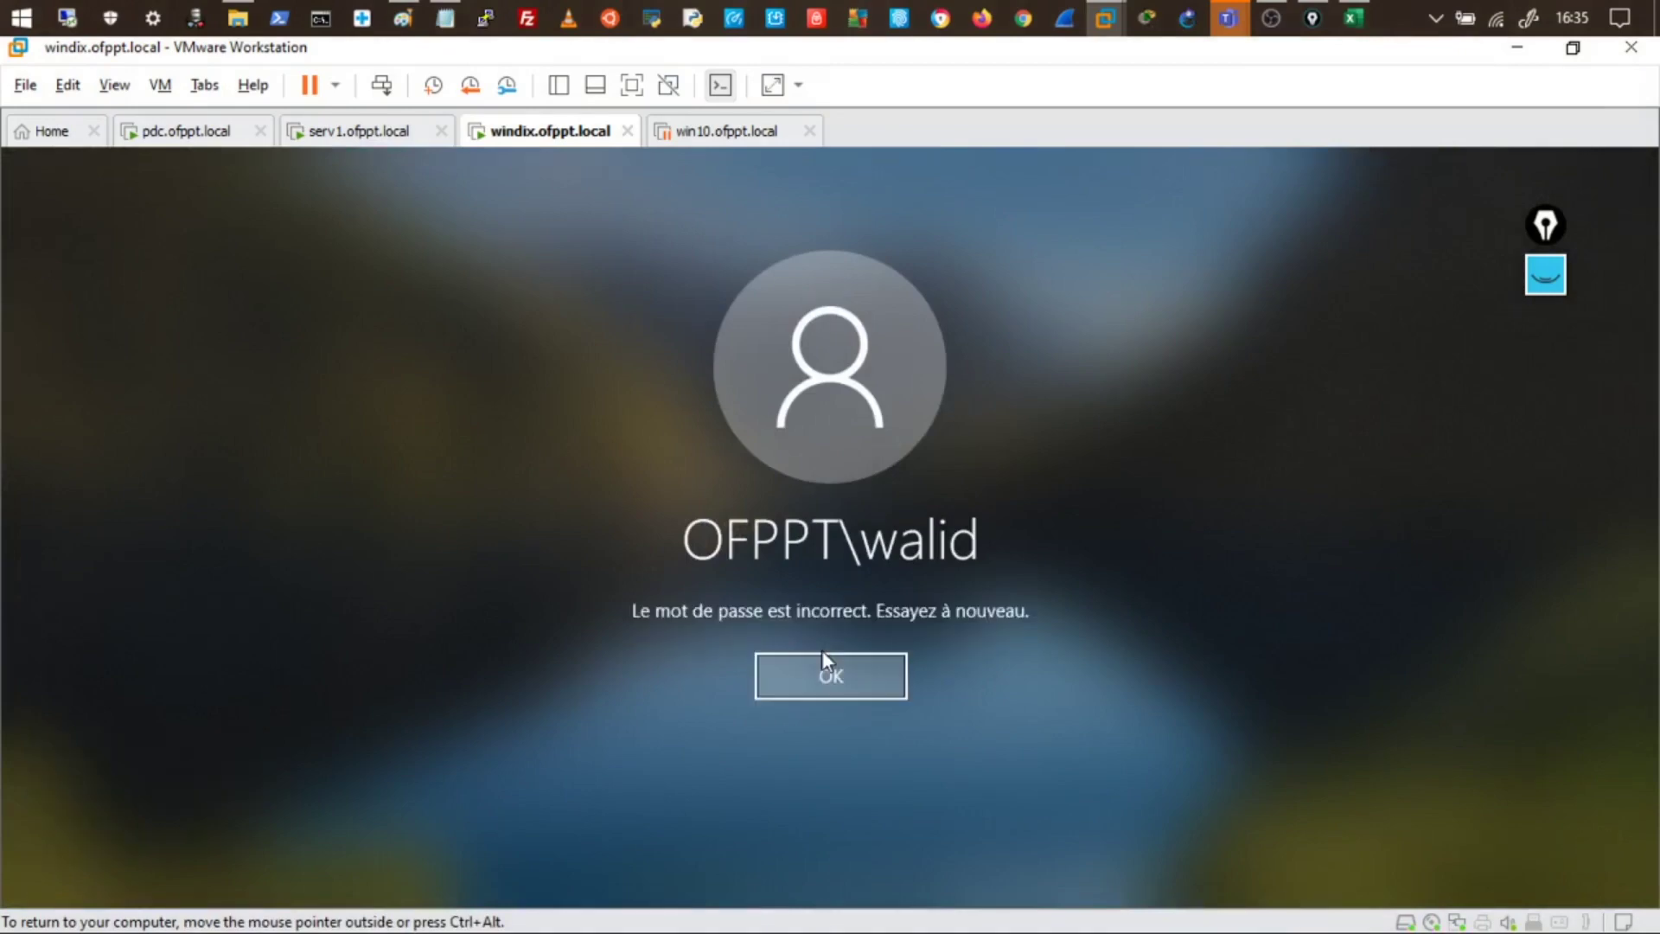
click(817, 683)
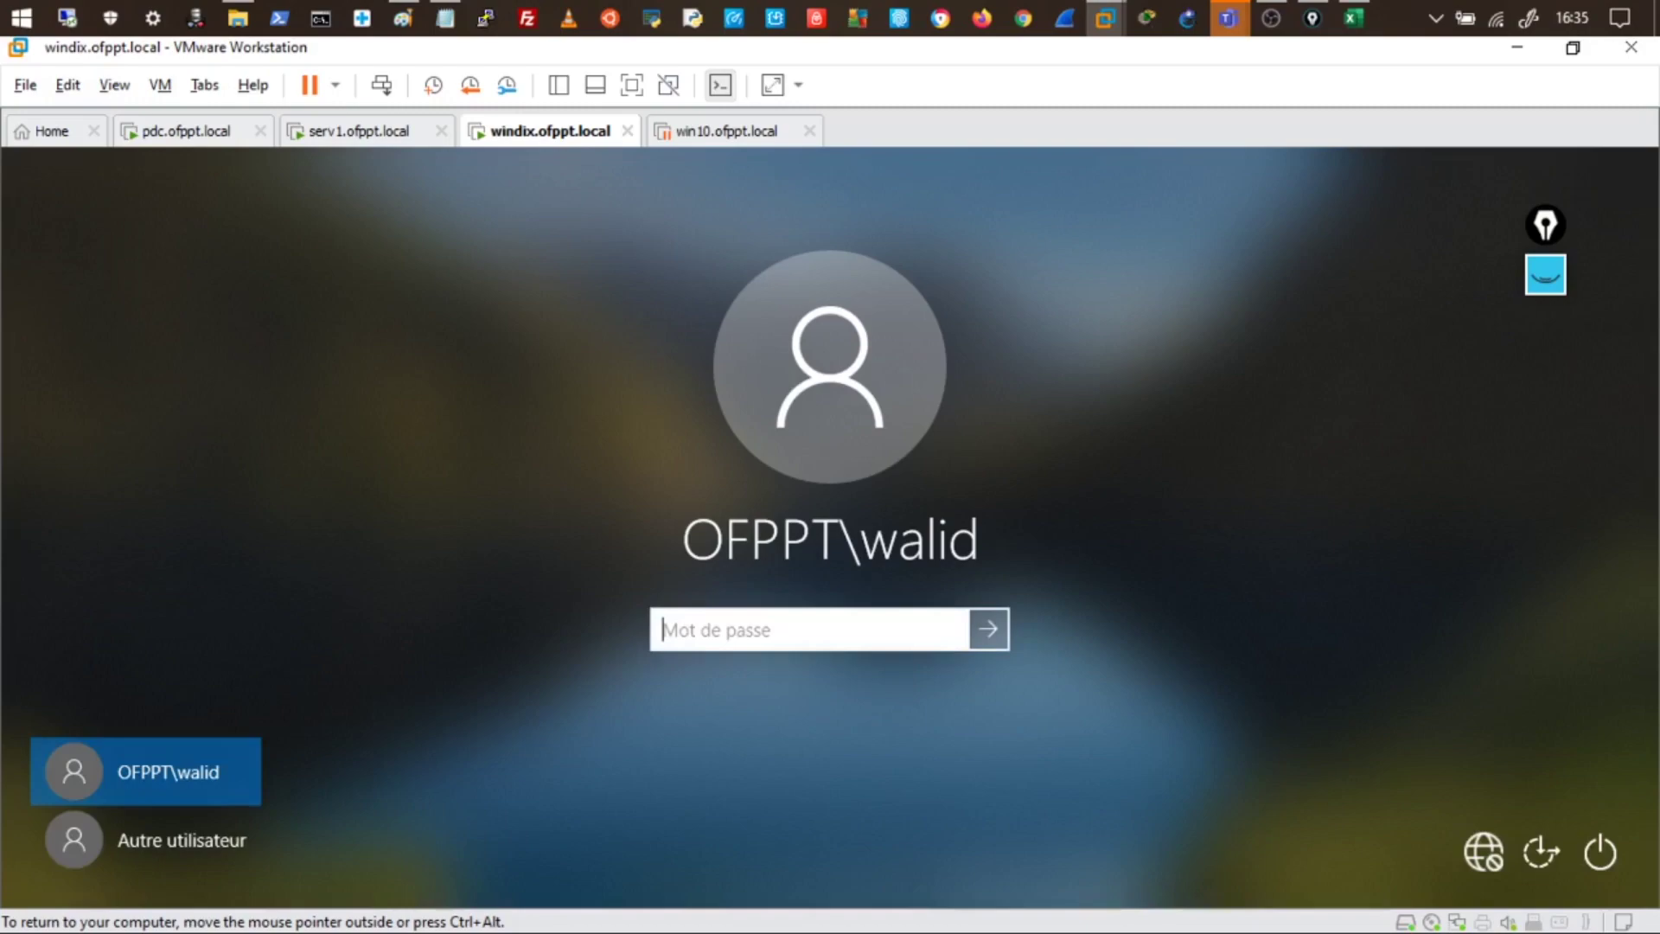
text(••••••••••)
key(Return)
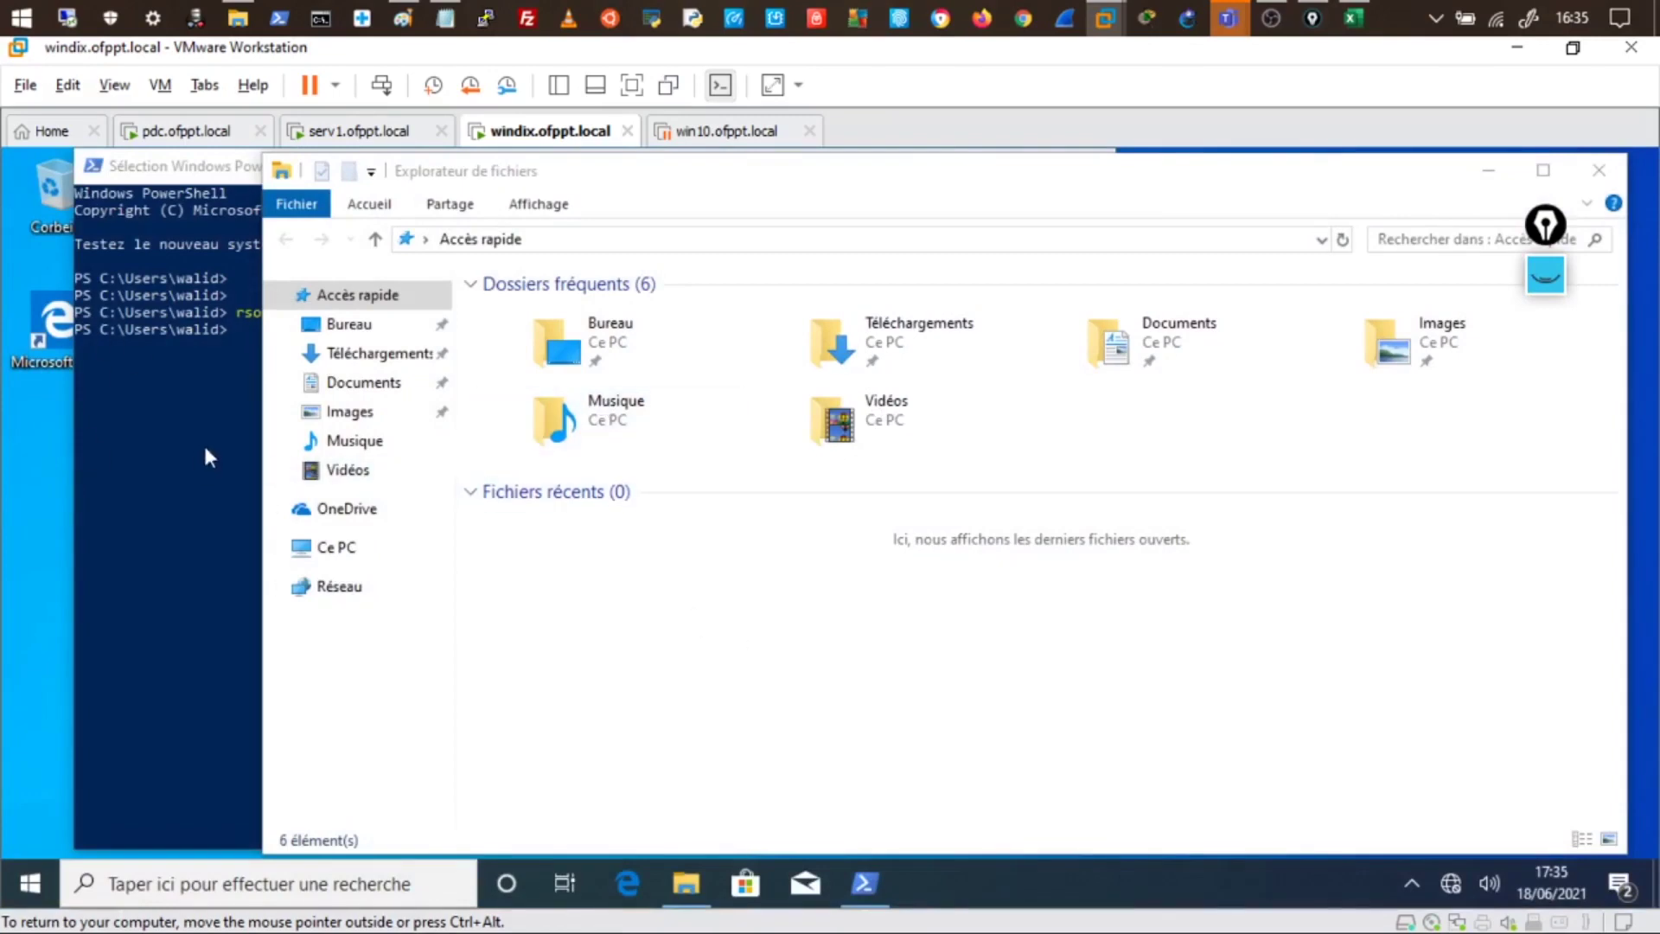
- Run gpupdate /force in PowerShell, then log the user off with logoff
click(216, 444)
text(logoff)
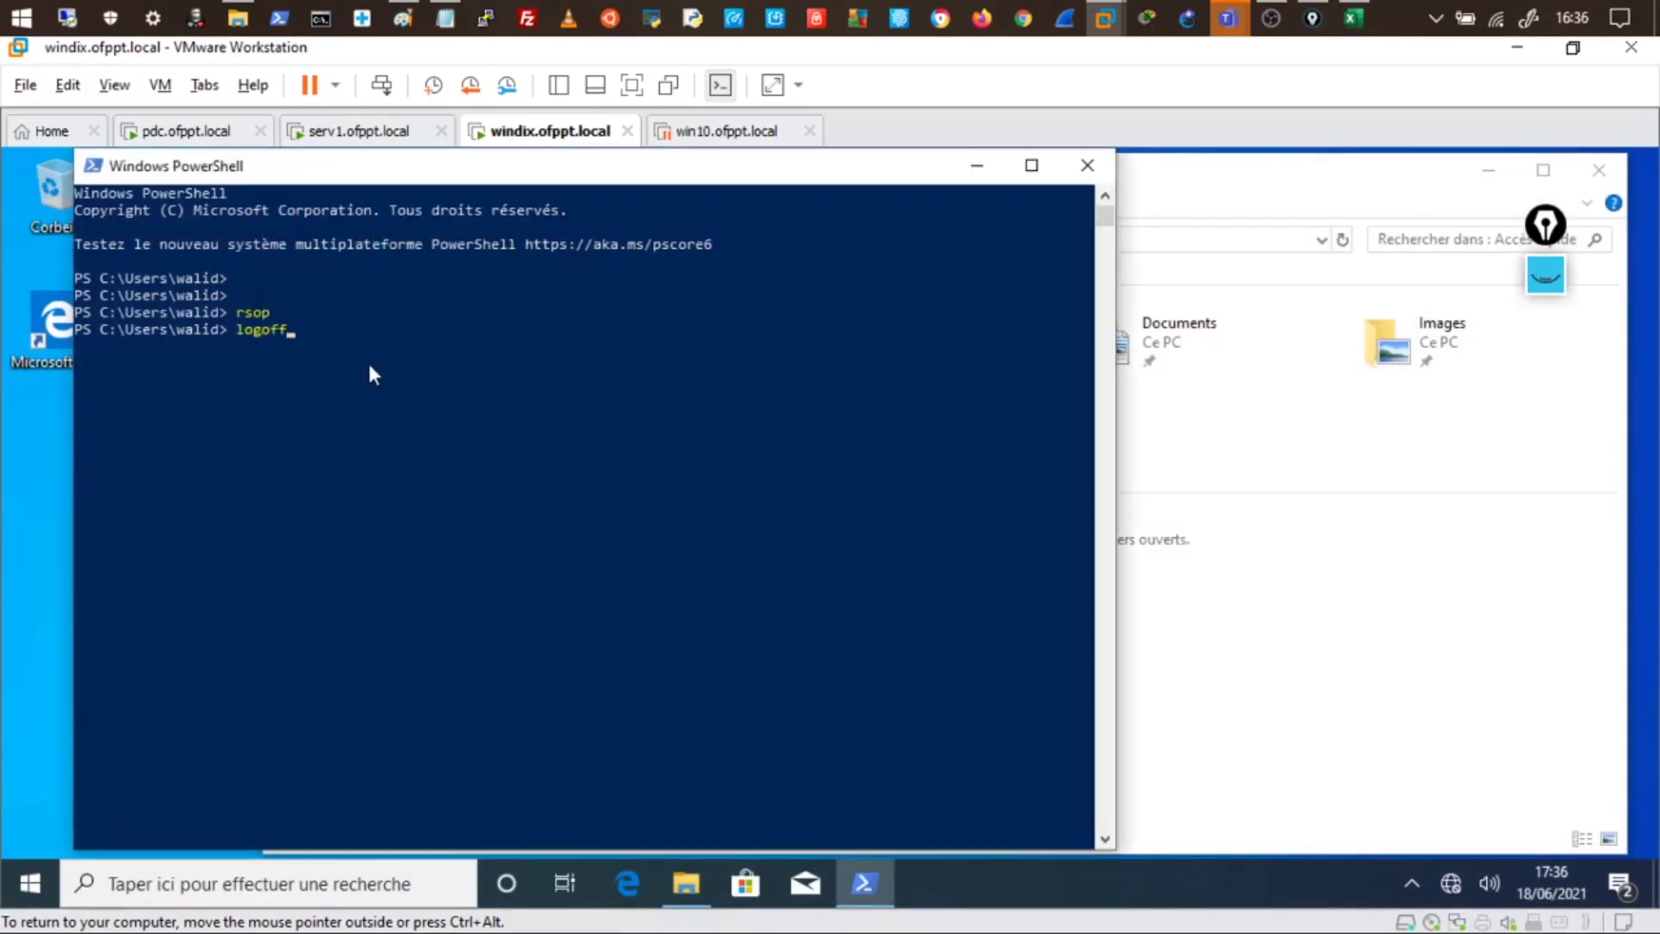
key(Up)
key(Up)
key(Up)
key(Up)
key(Return)
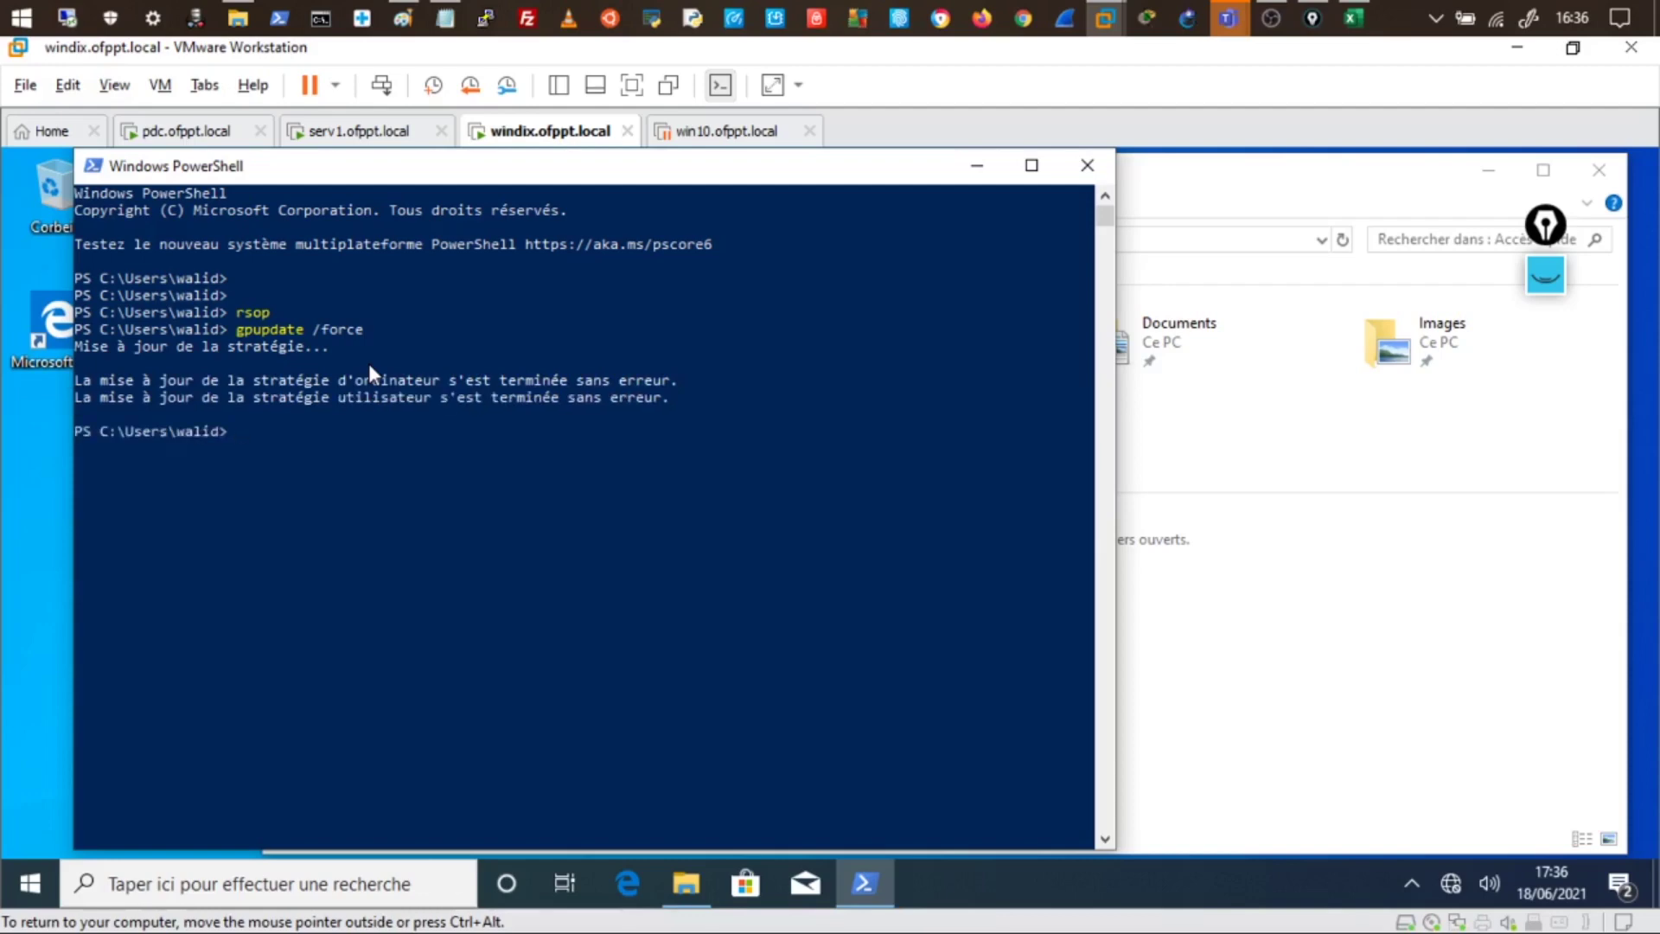
text(logoff)
key(Return)
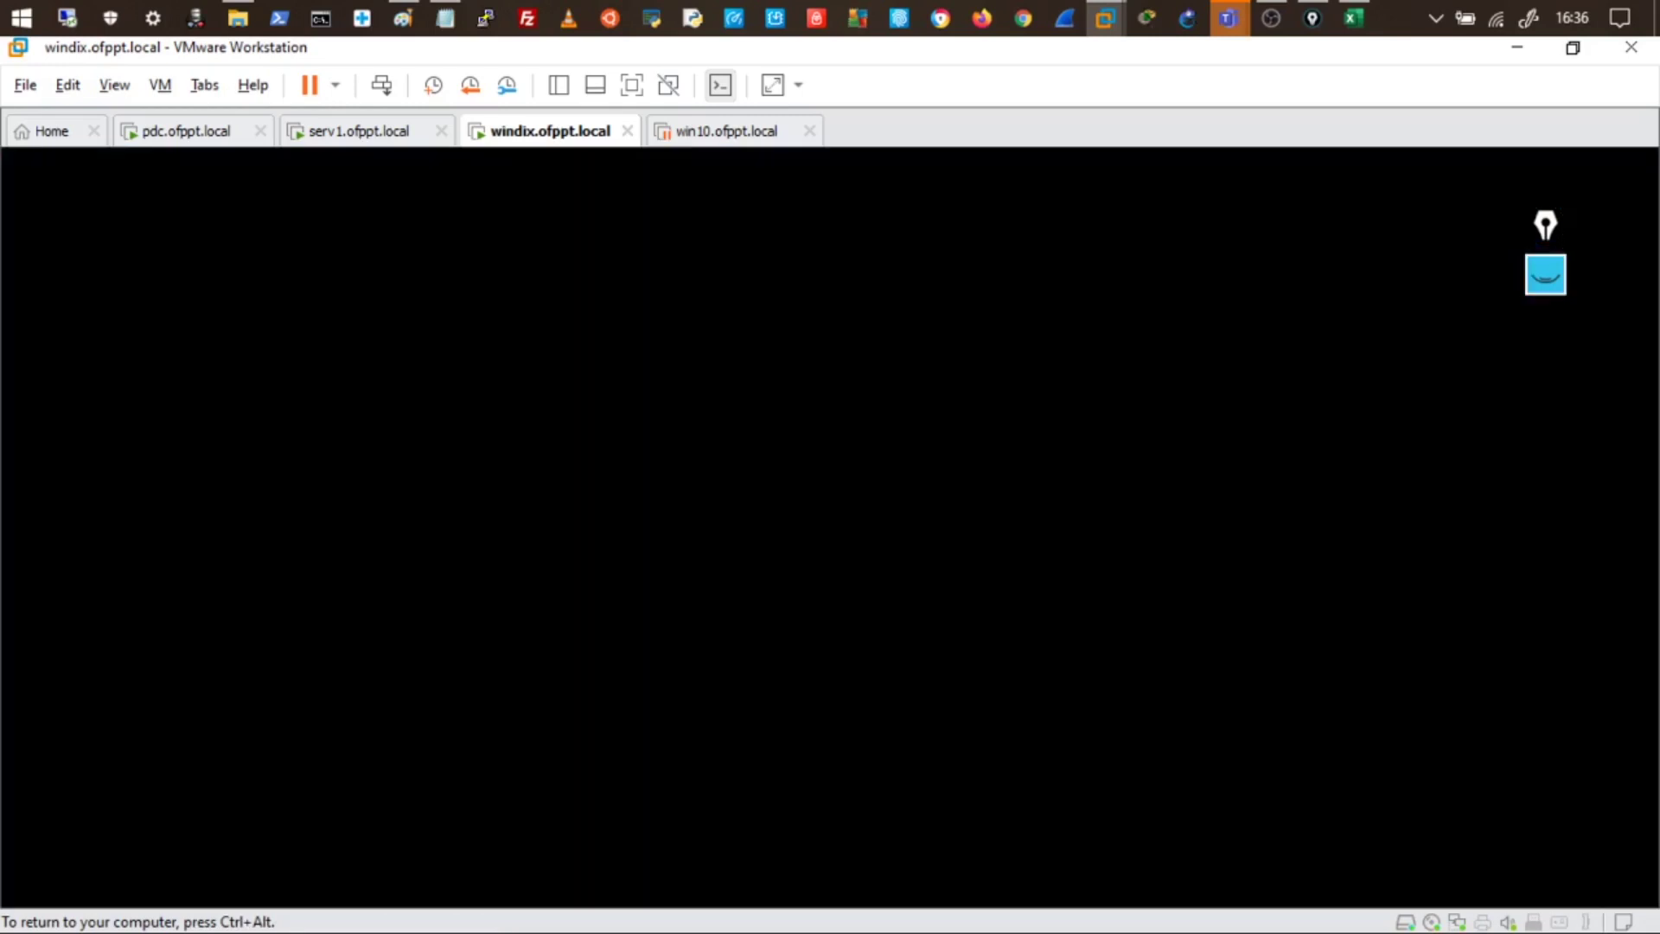
- Sign back in to the windix client with the account password
key(Return)
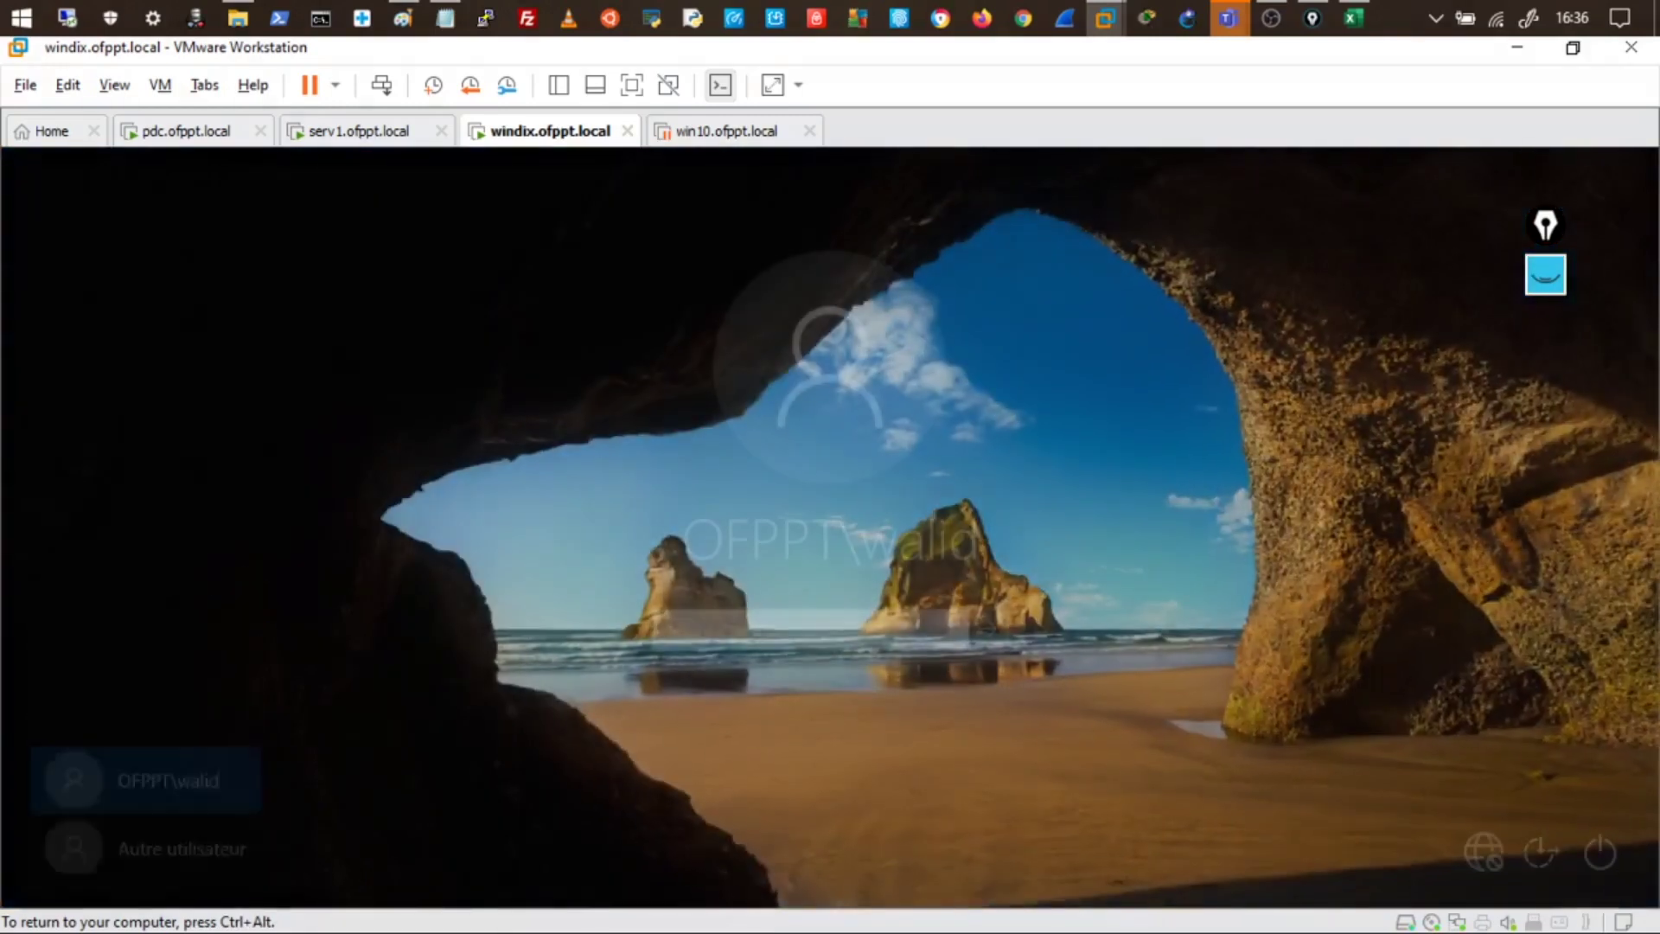
text(P)
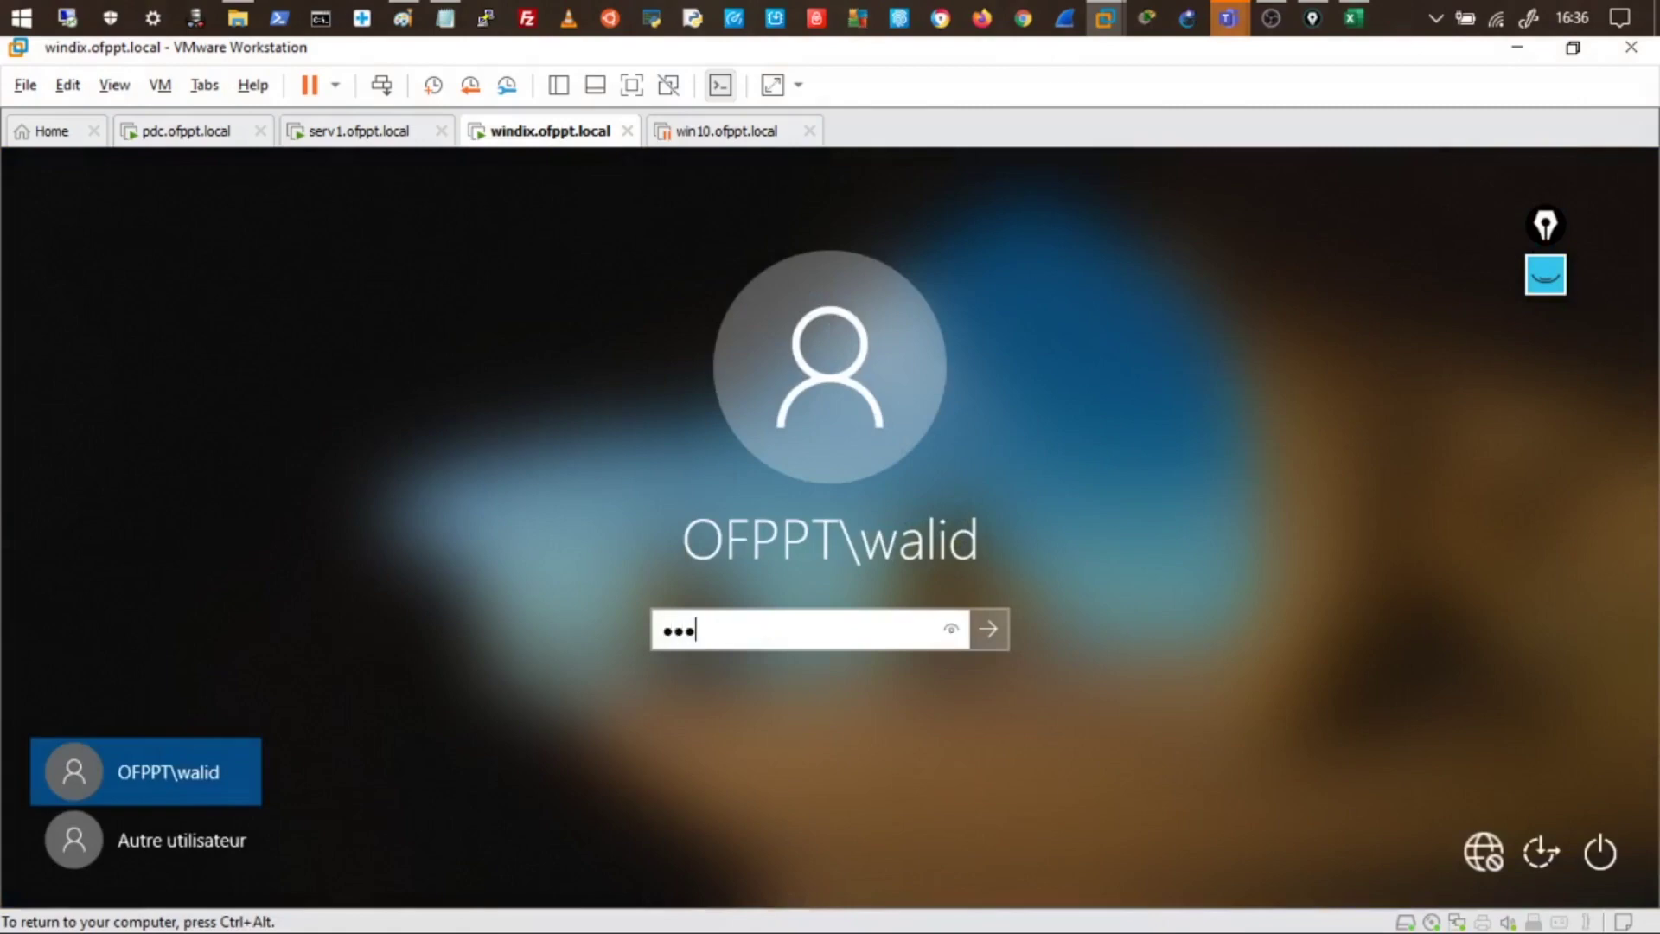
text(•••)
key(Return)
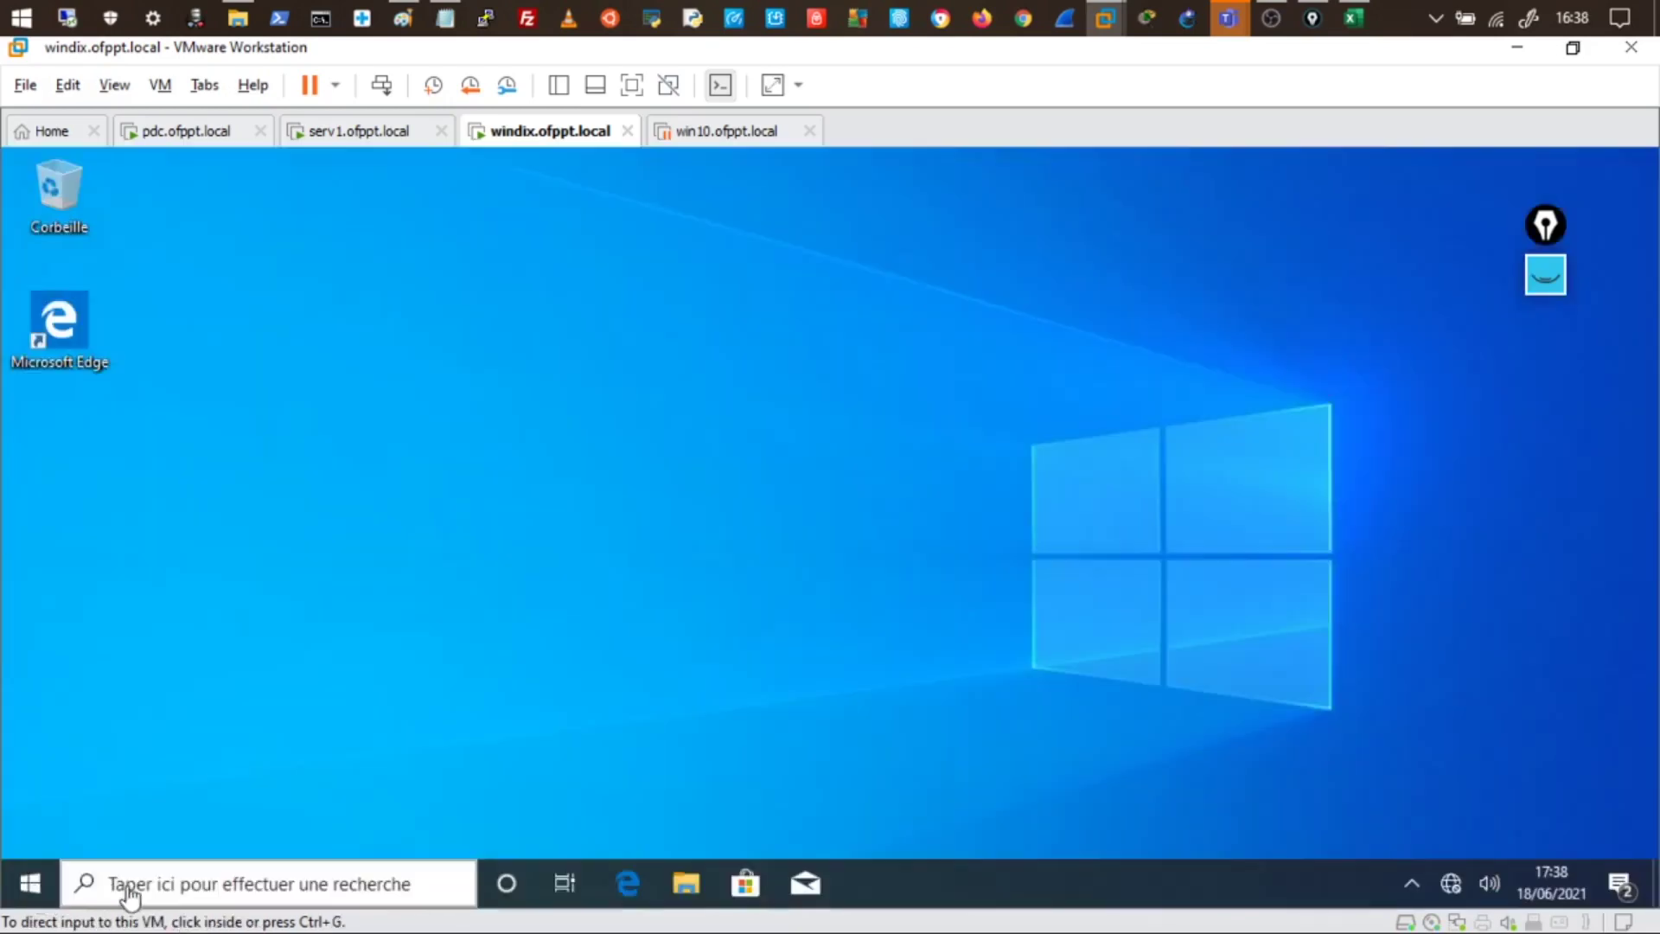
- Run gpupdate in the PowerShell console and read its Software Installation next-logon warning
key(super)
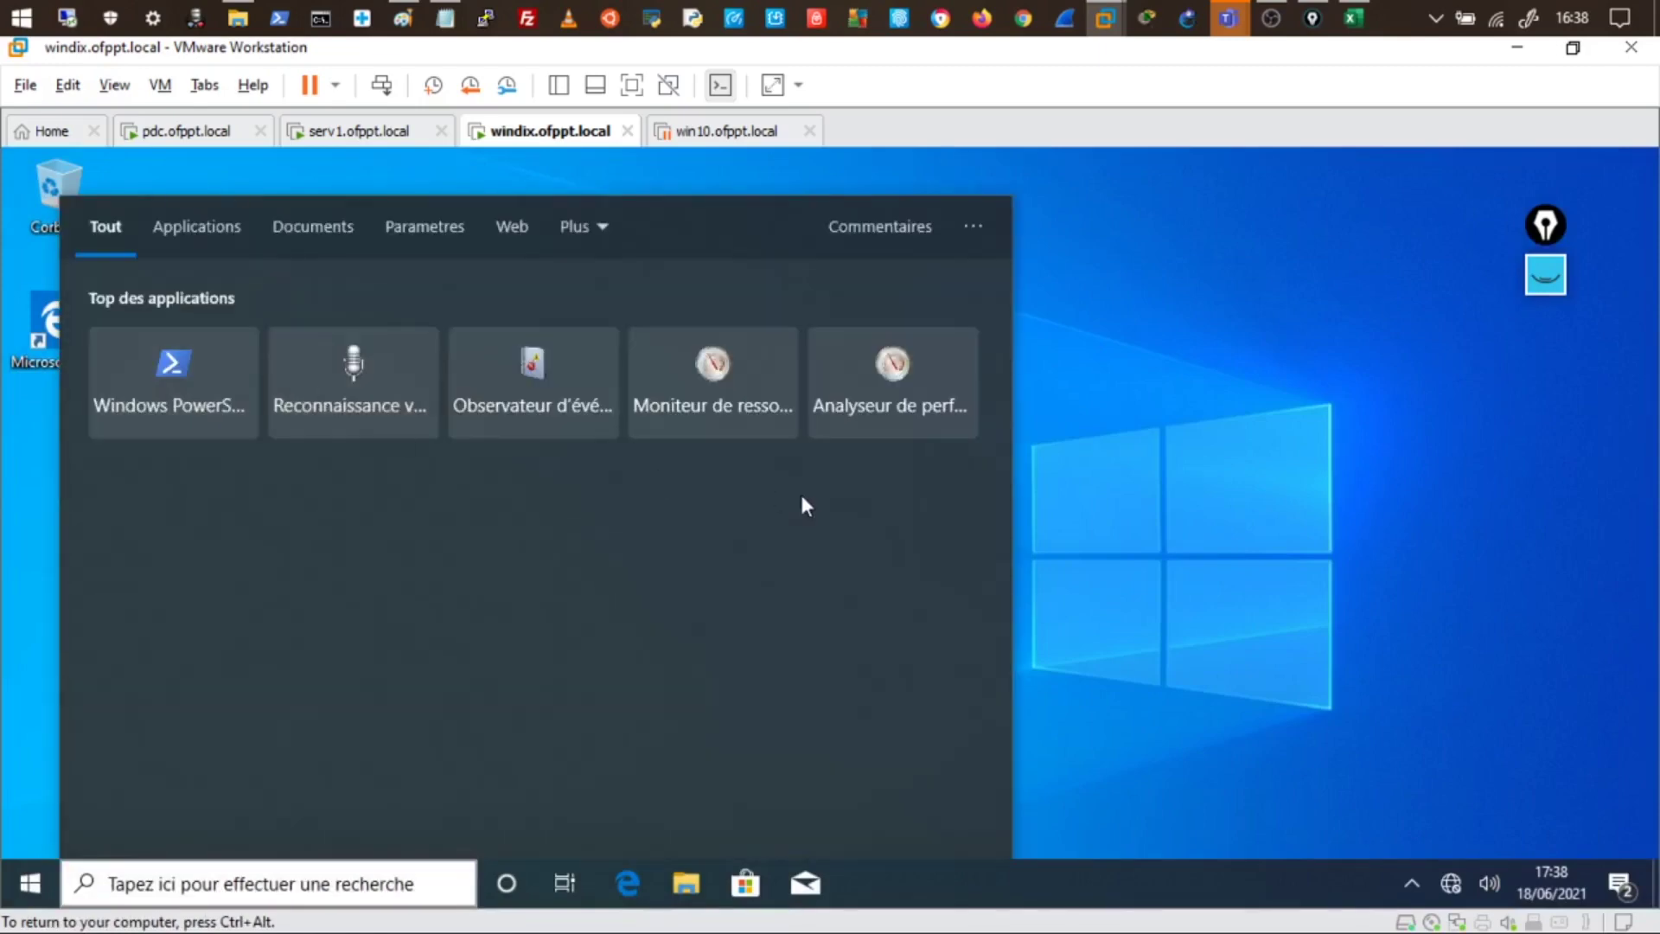
key(Escape)
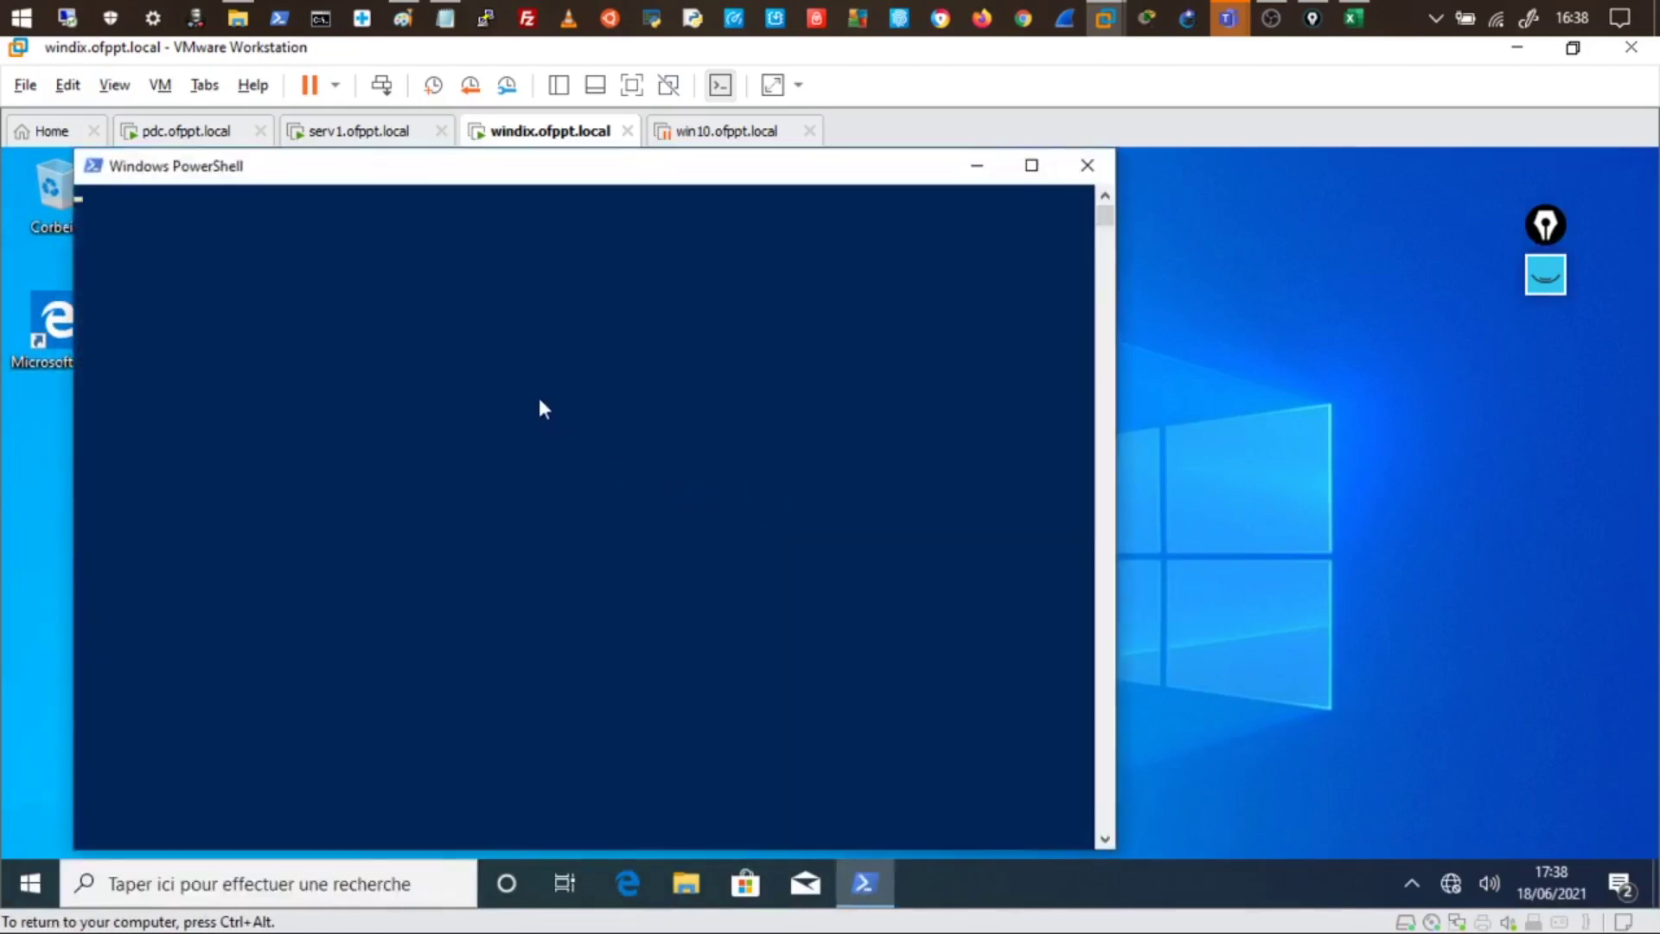
click(536, 396)
key(Escape)
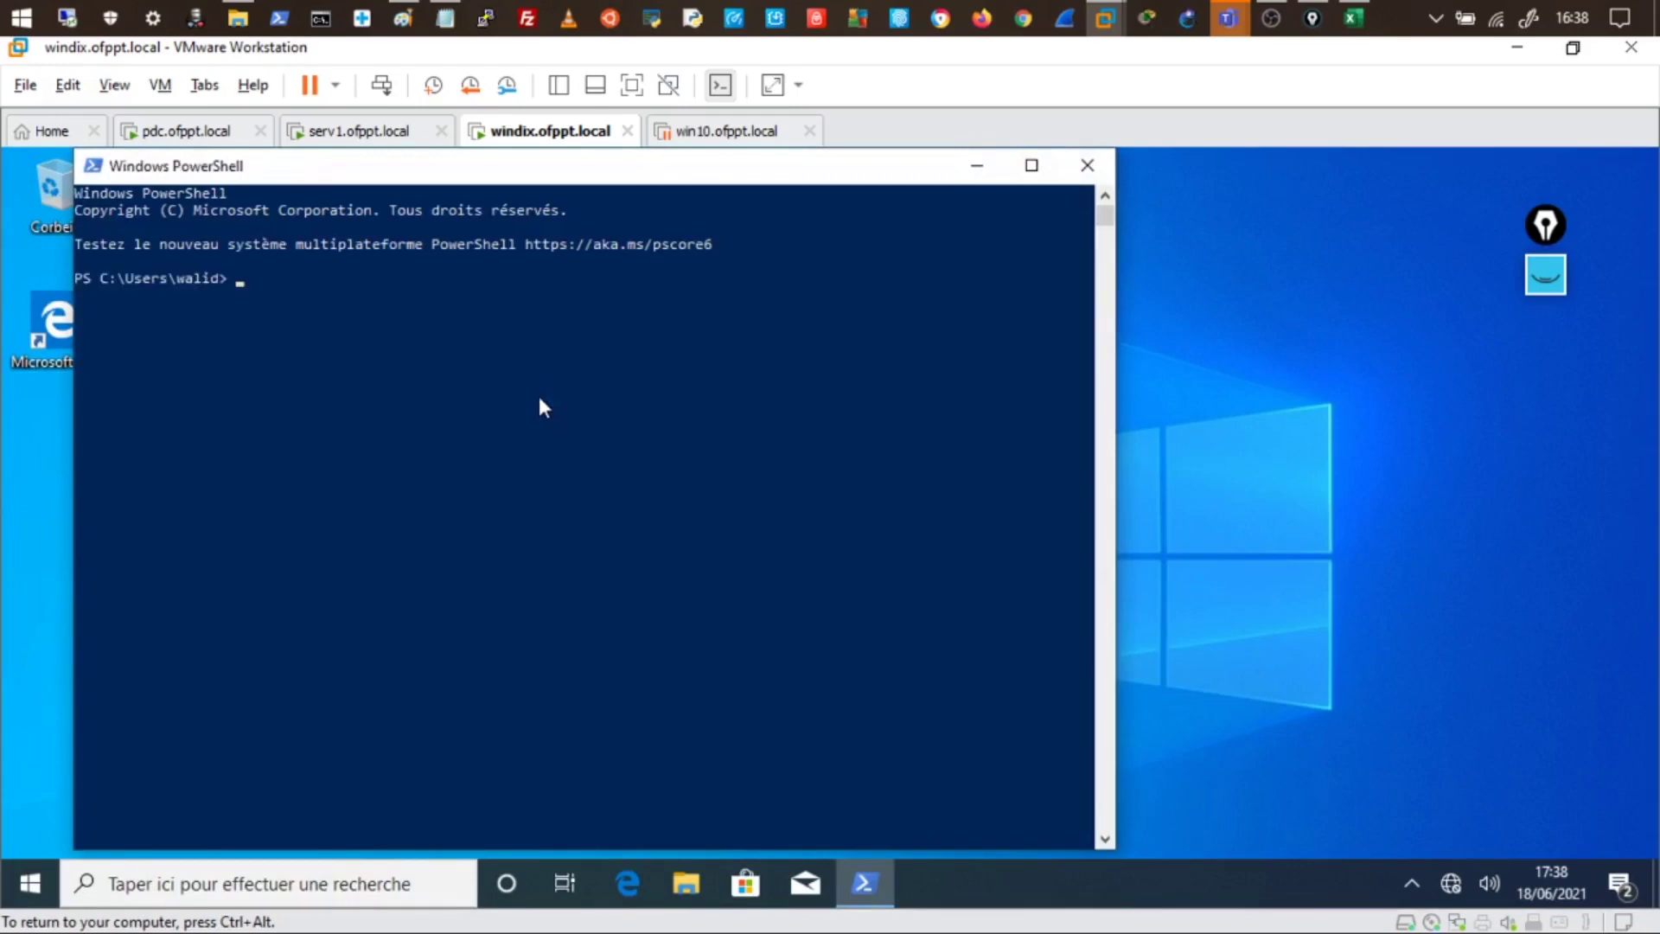
key(Return)
key(Return)
key(Return)
key(Return)
text(gpup)
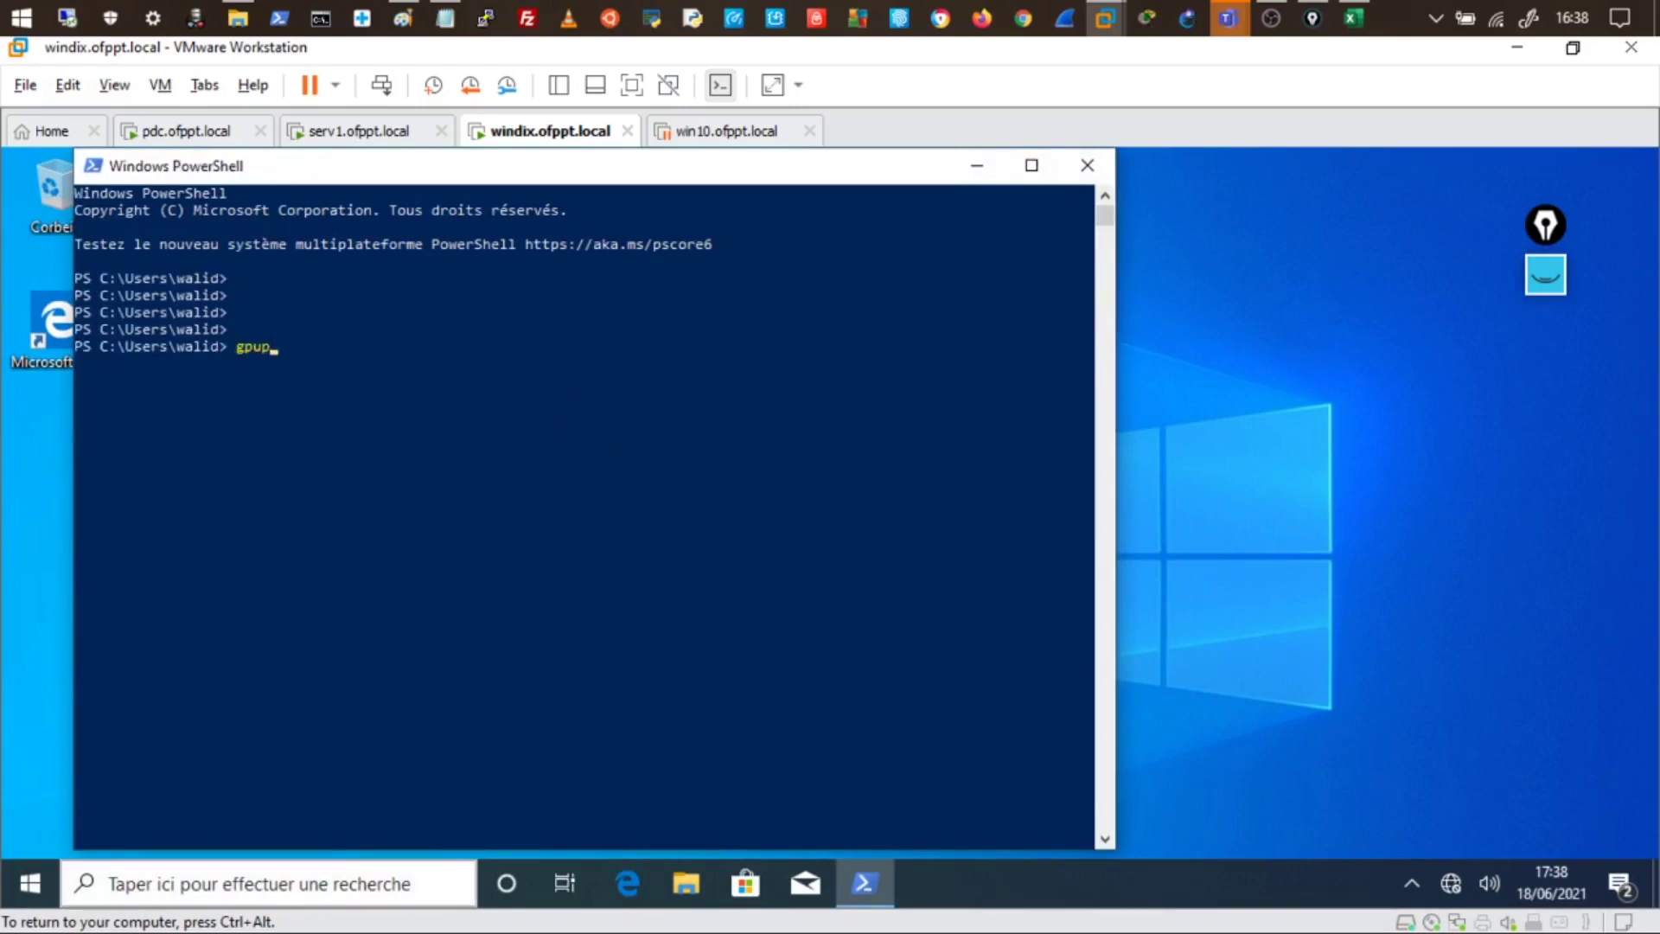
text(date)
key(Return)
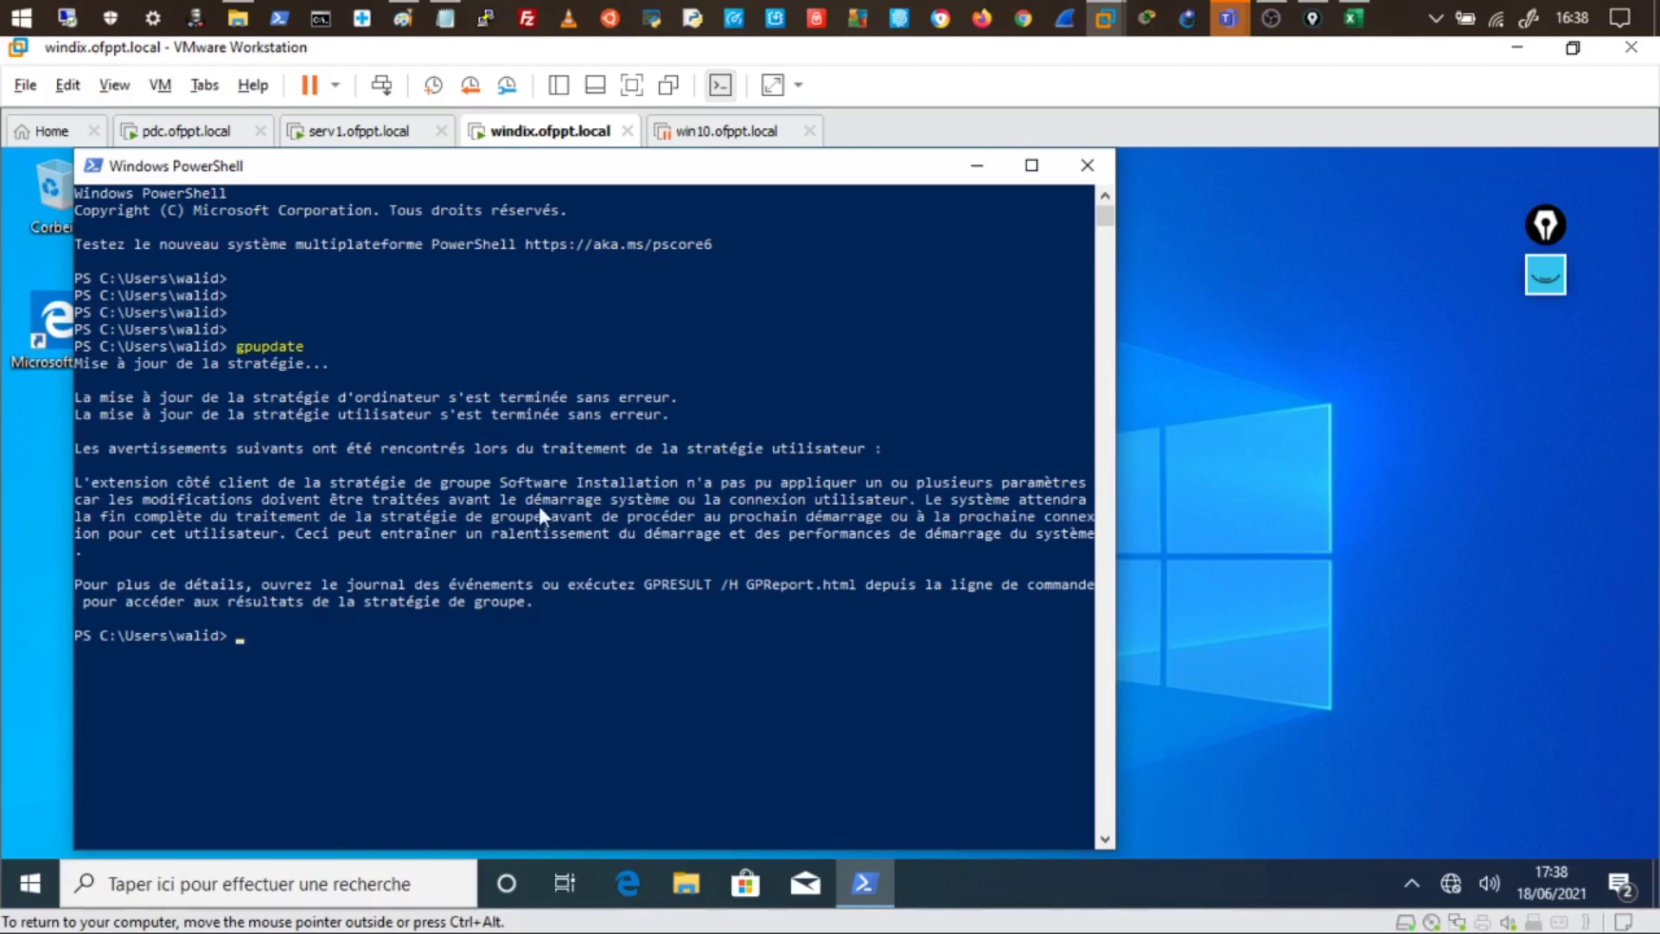
drag(510, 500, 966, 522)
click(825, 605)
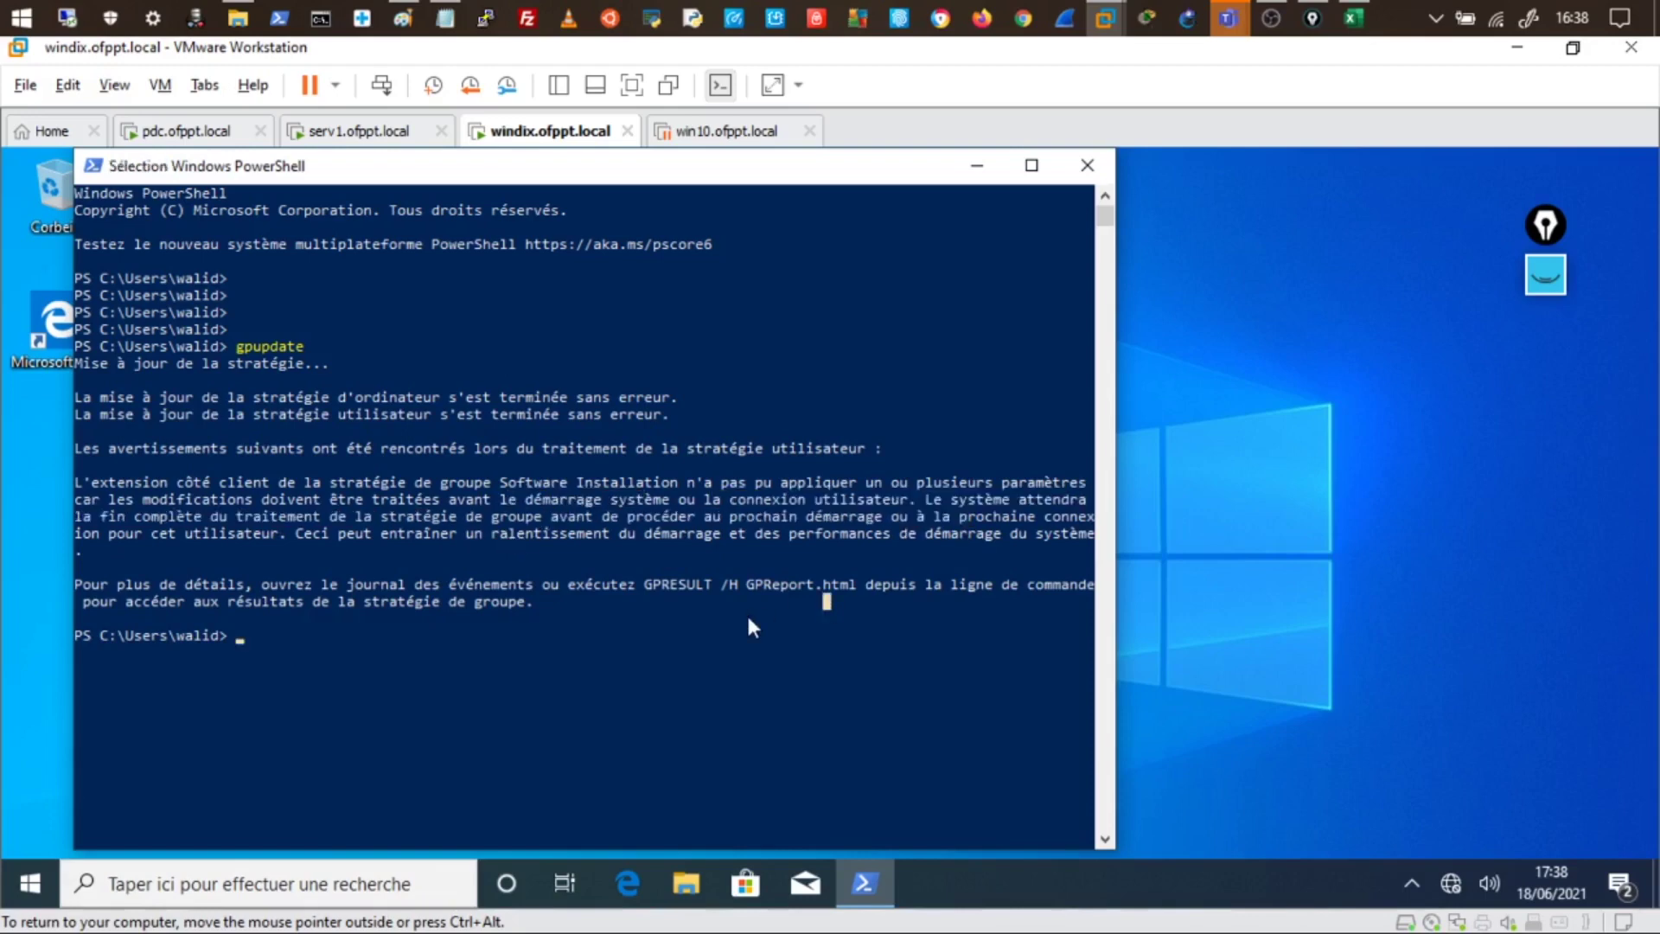
- Log the user off with logoff and return to the sign-in screen
text(logoff)
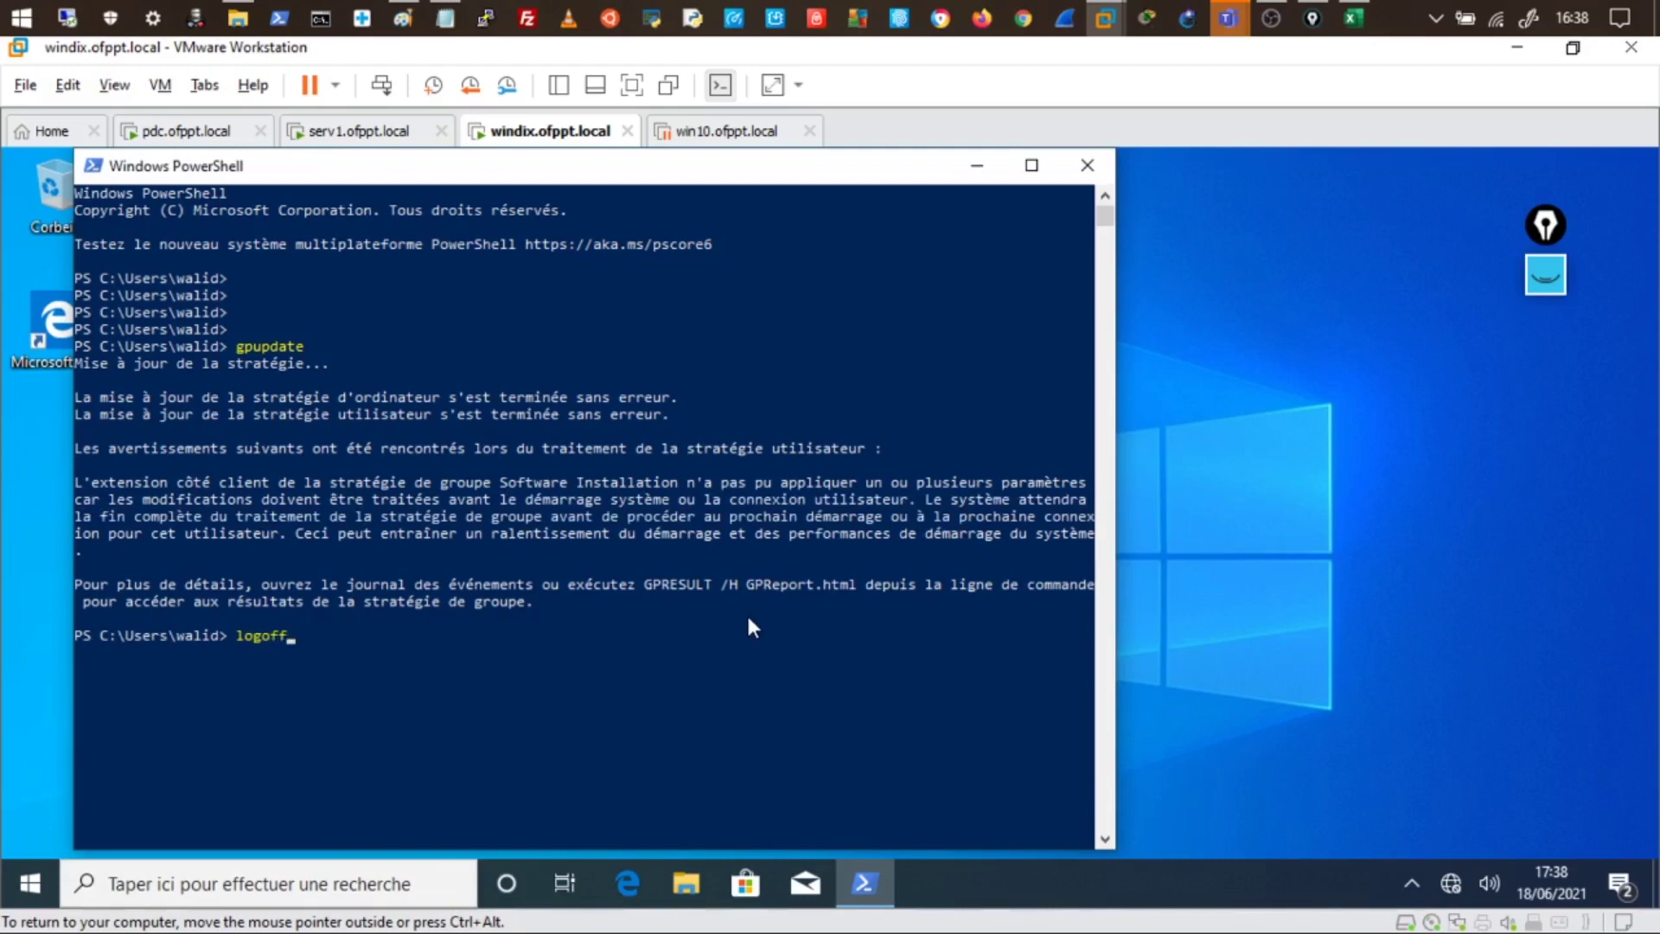
key(Return)
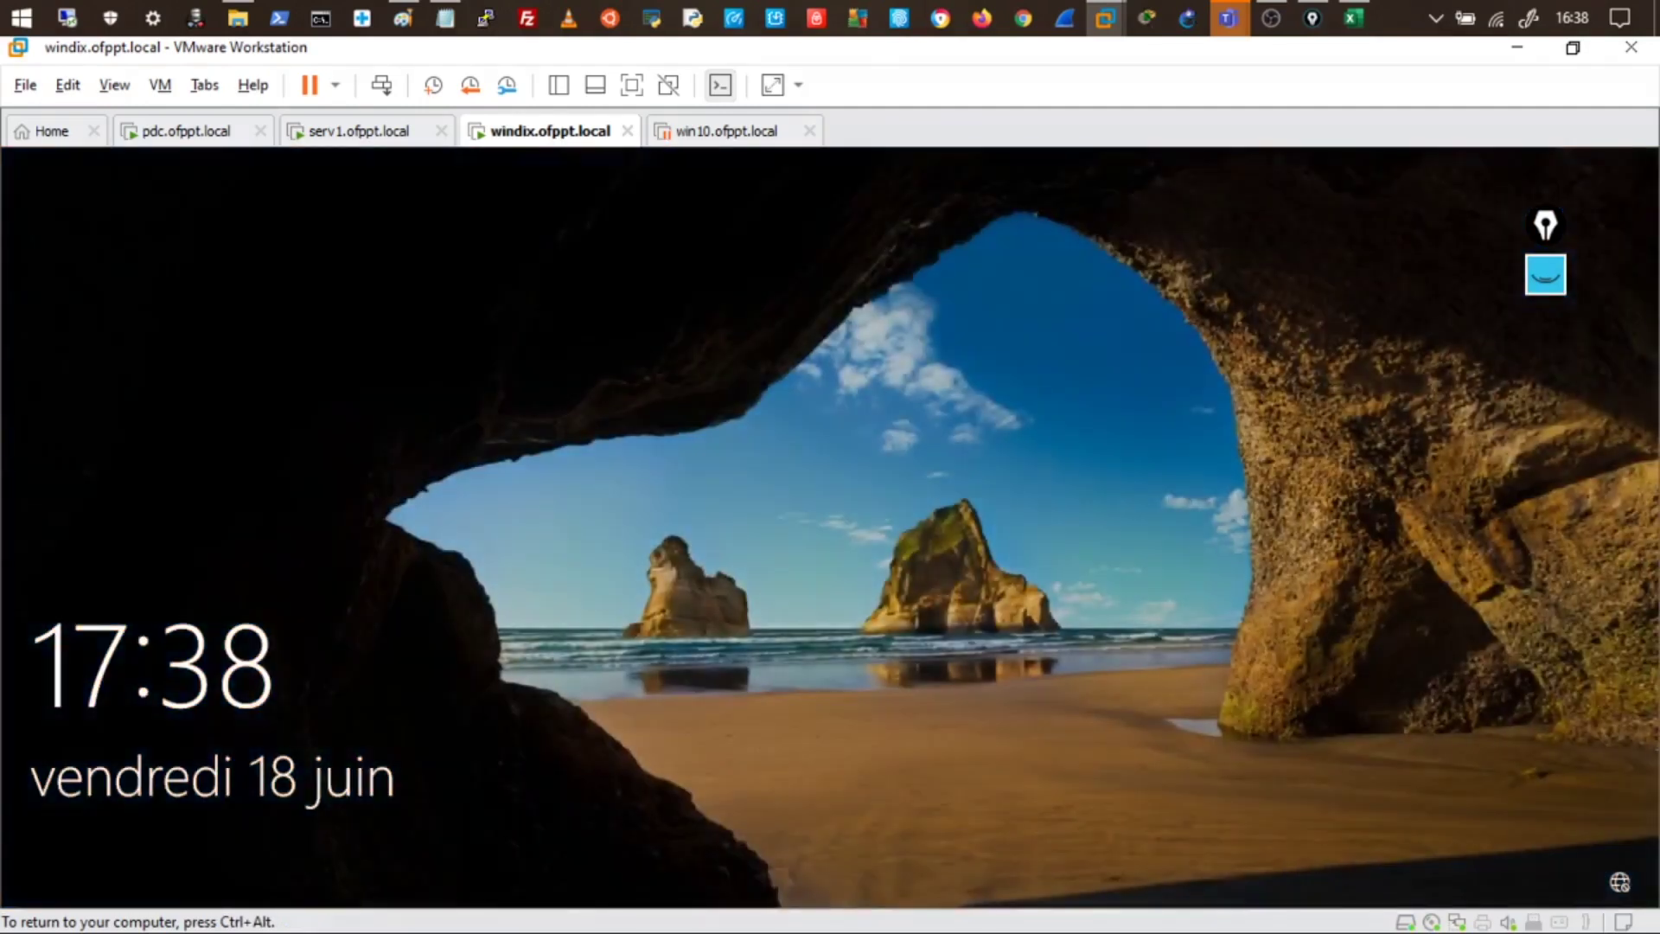
key(Return)
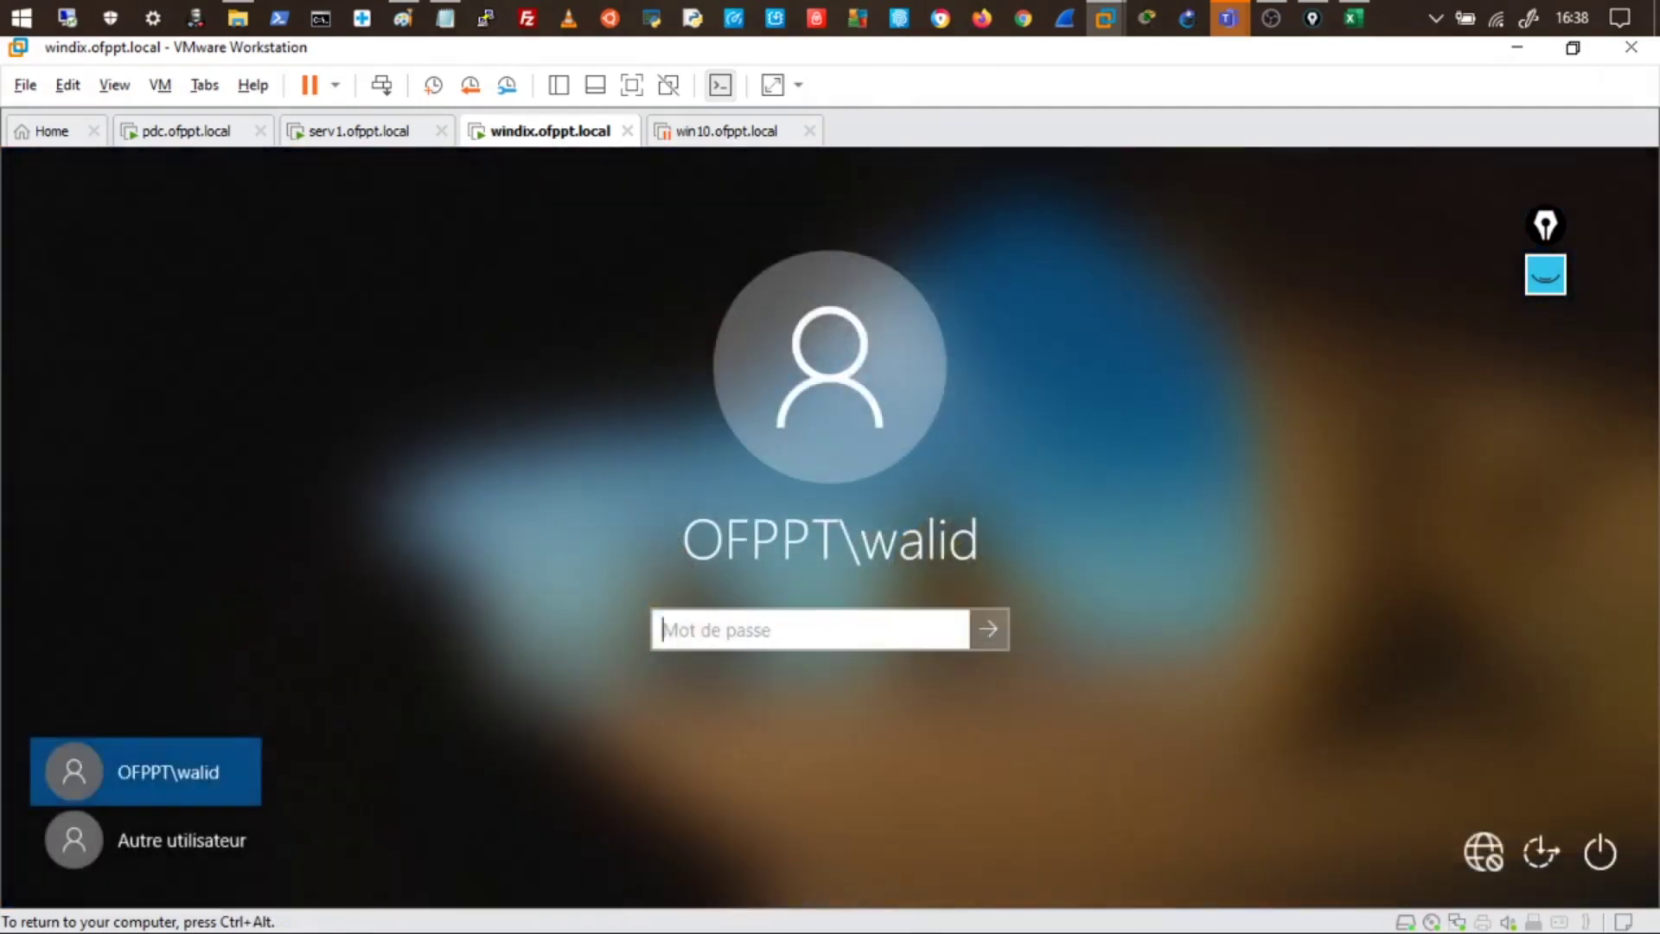
- Sign in to windix with the account password, reaching the desktop with the new Google Chrome shortcut
text(•••••••••)
key(Return)
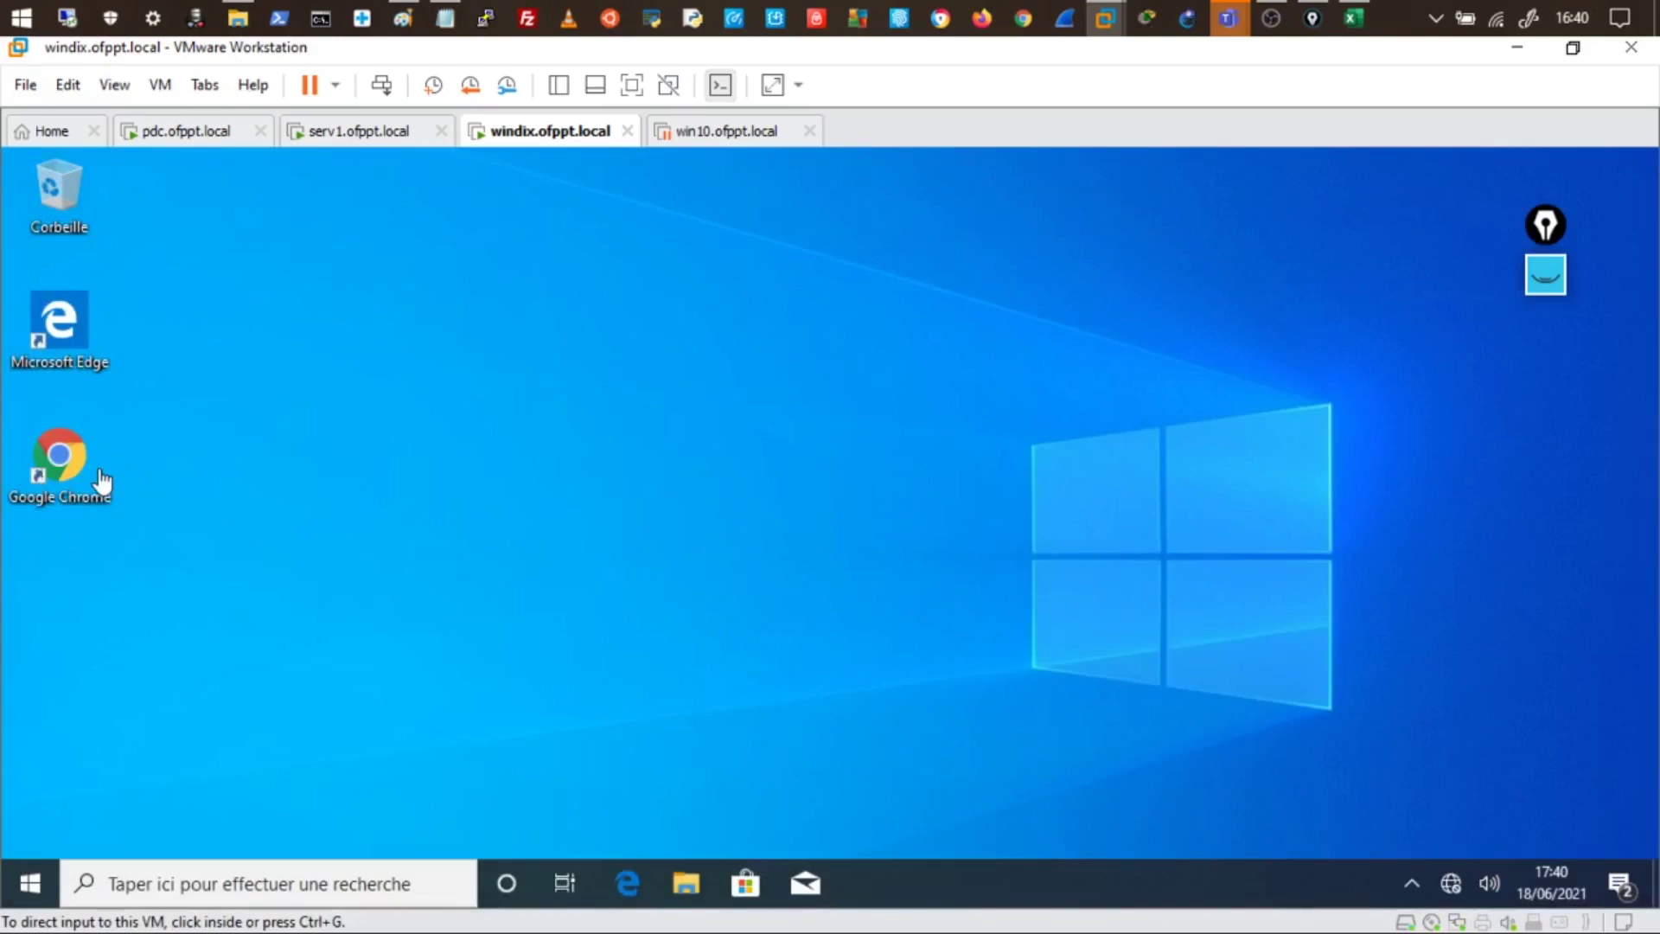
click(502, 569)
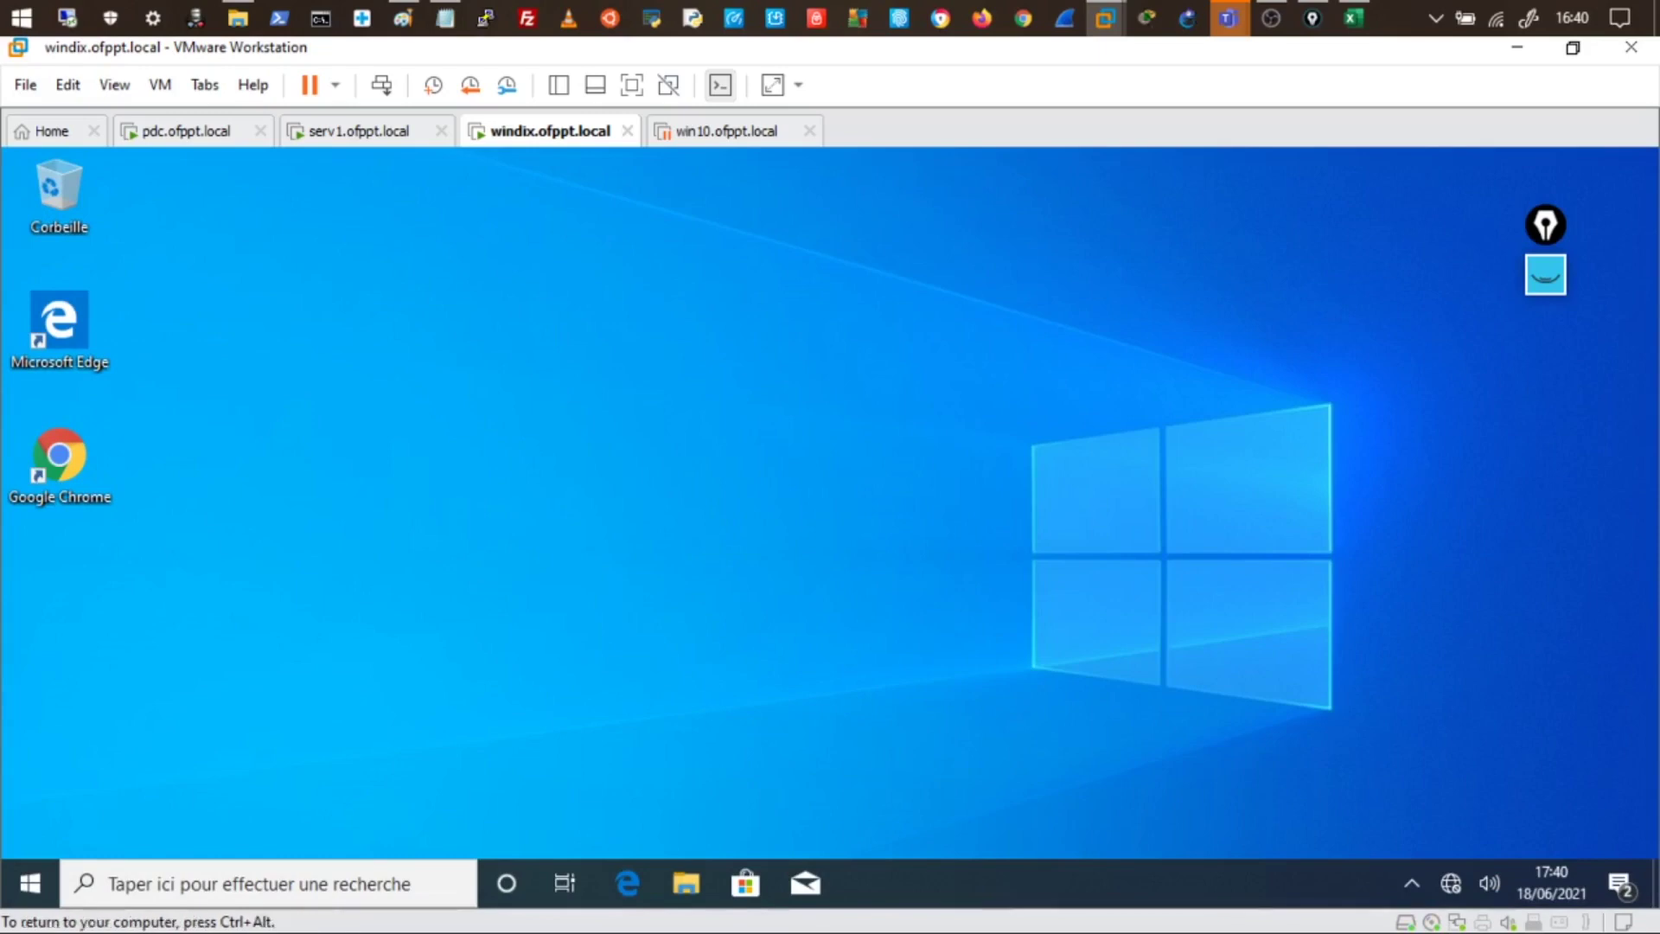
- Publish SuperPuttySetup-1.4.0.9-msi.msi under Deploy's user Software Installation on pdc, then close the editor
key(ctrl+alt)
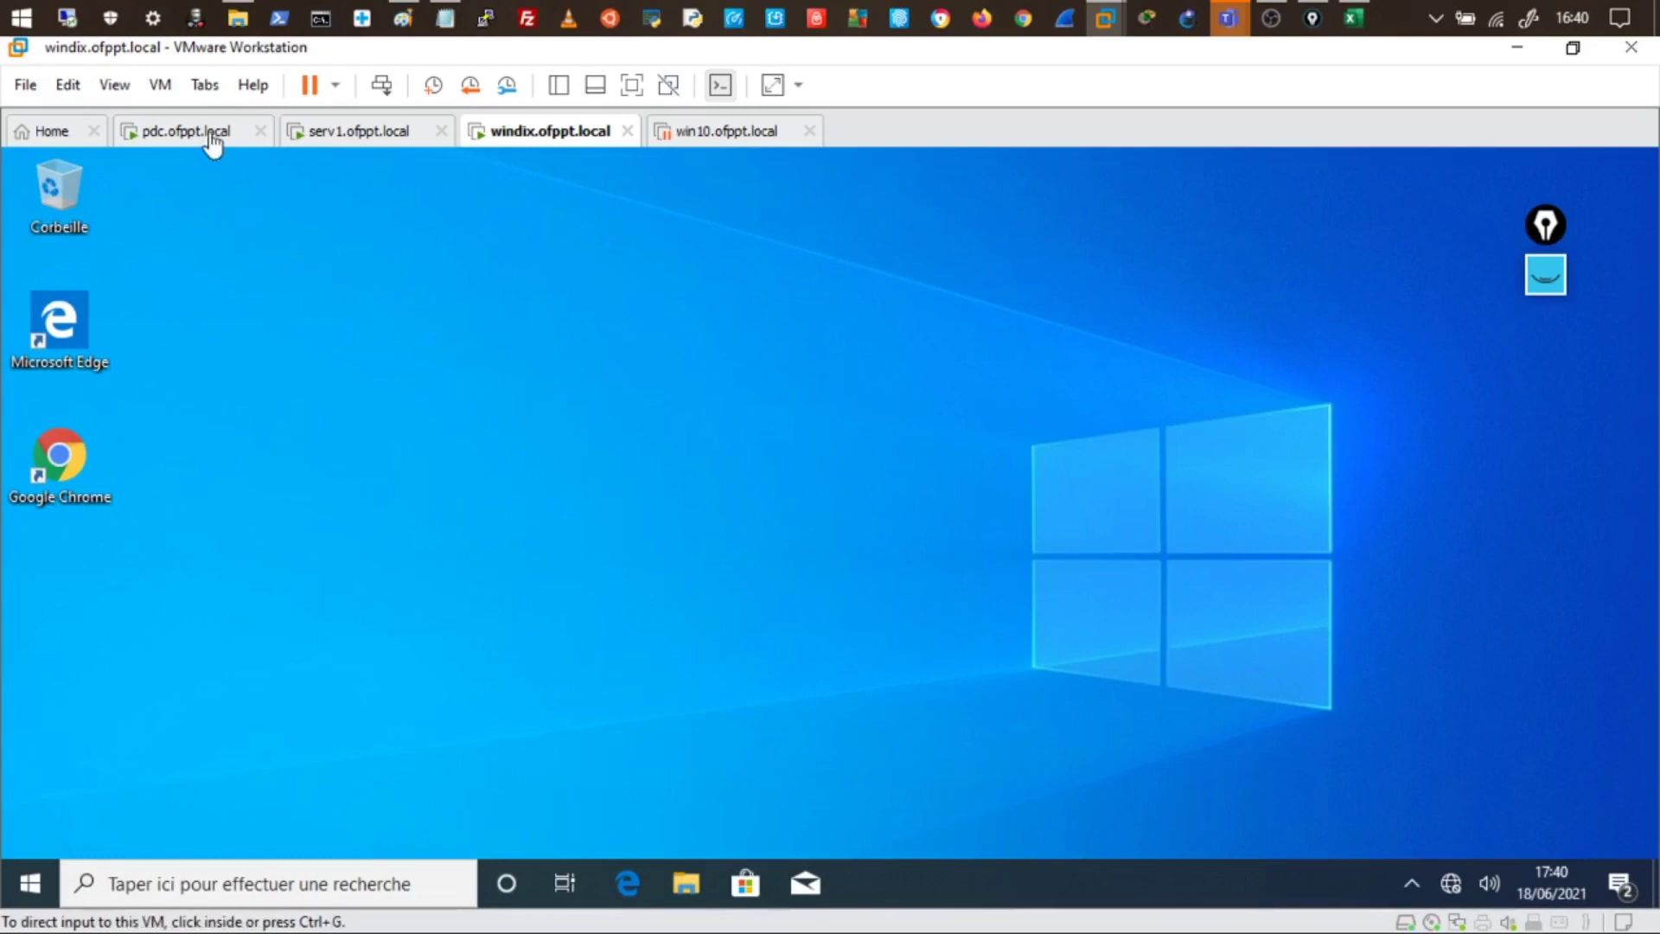
click(182, 134)
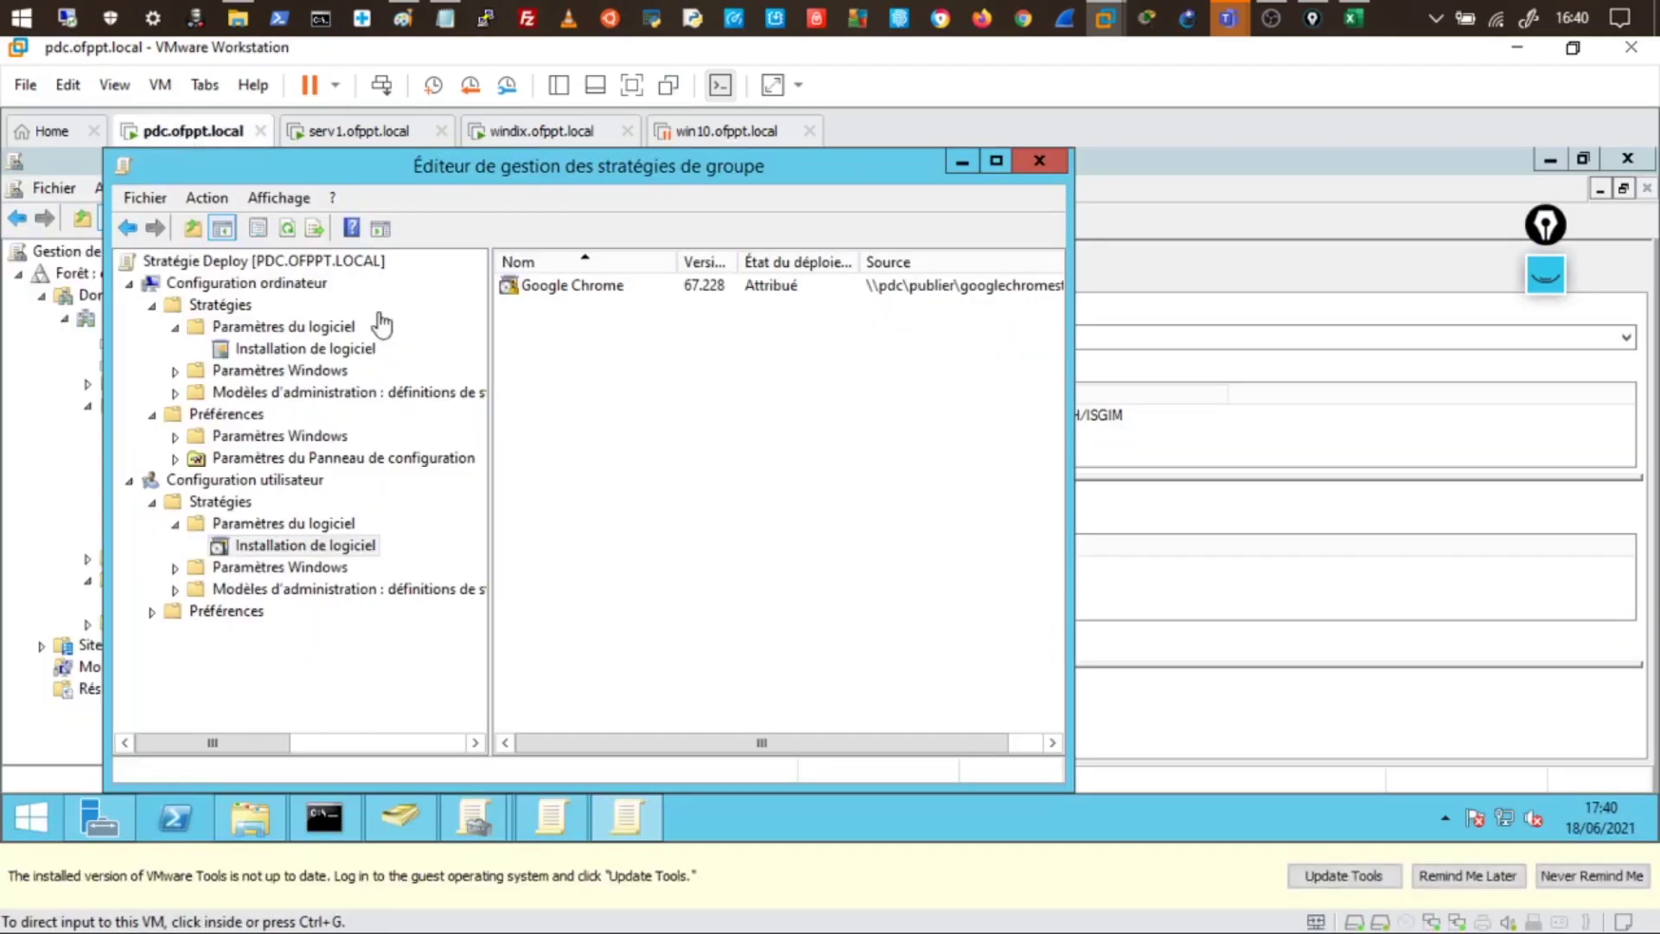
click(563, 295)
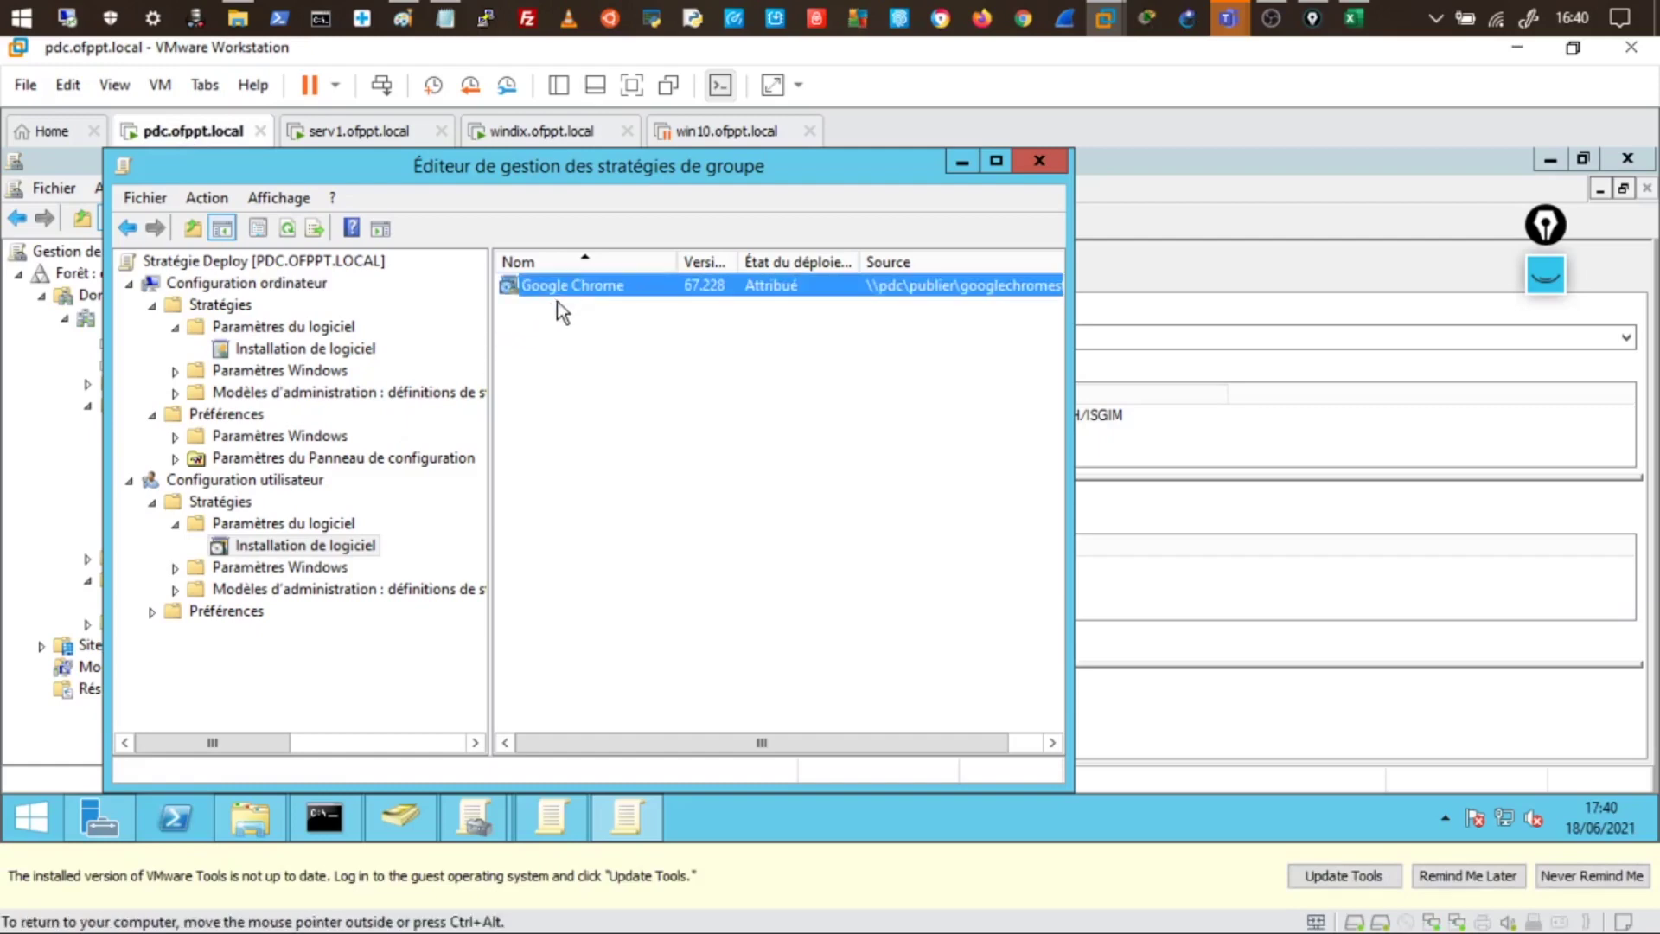
right_click(313, 553)
mouse_move(507, 560)
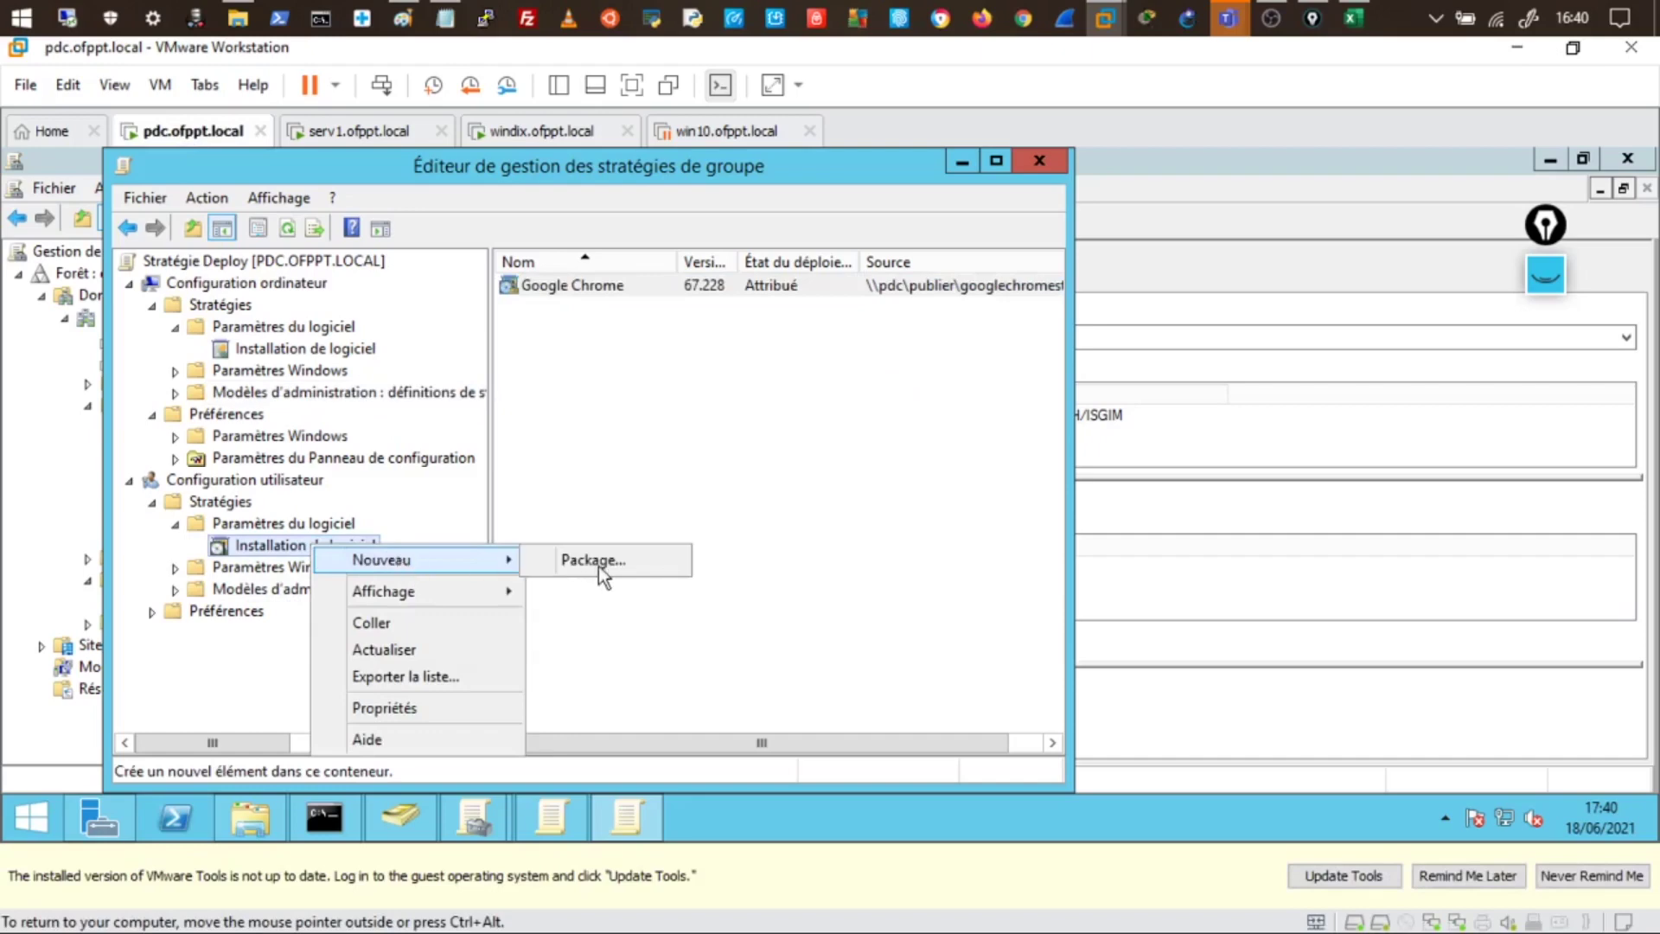
click(662, 569)
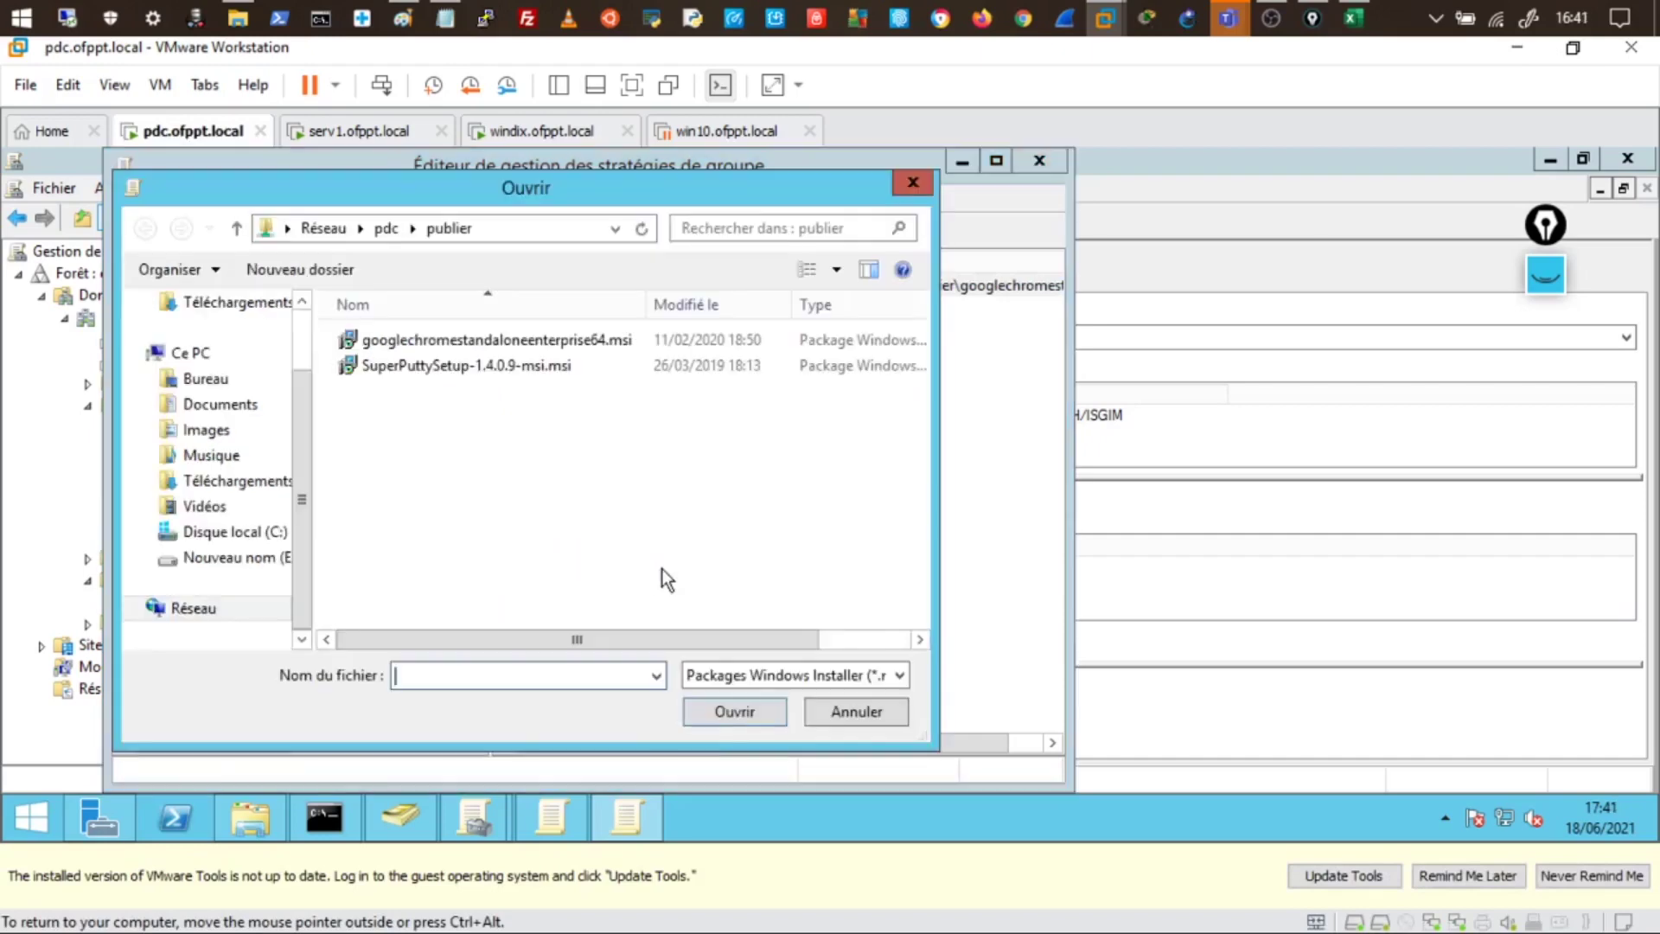
click(419, 366)
click(734, 711)
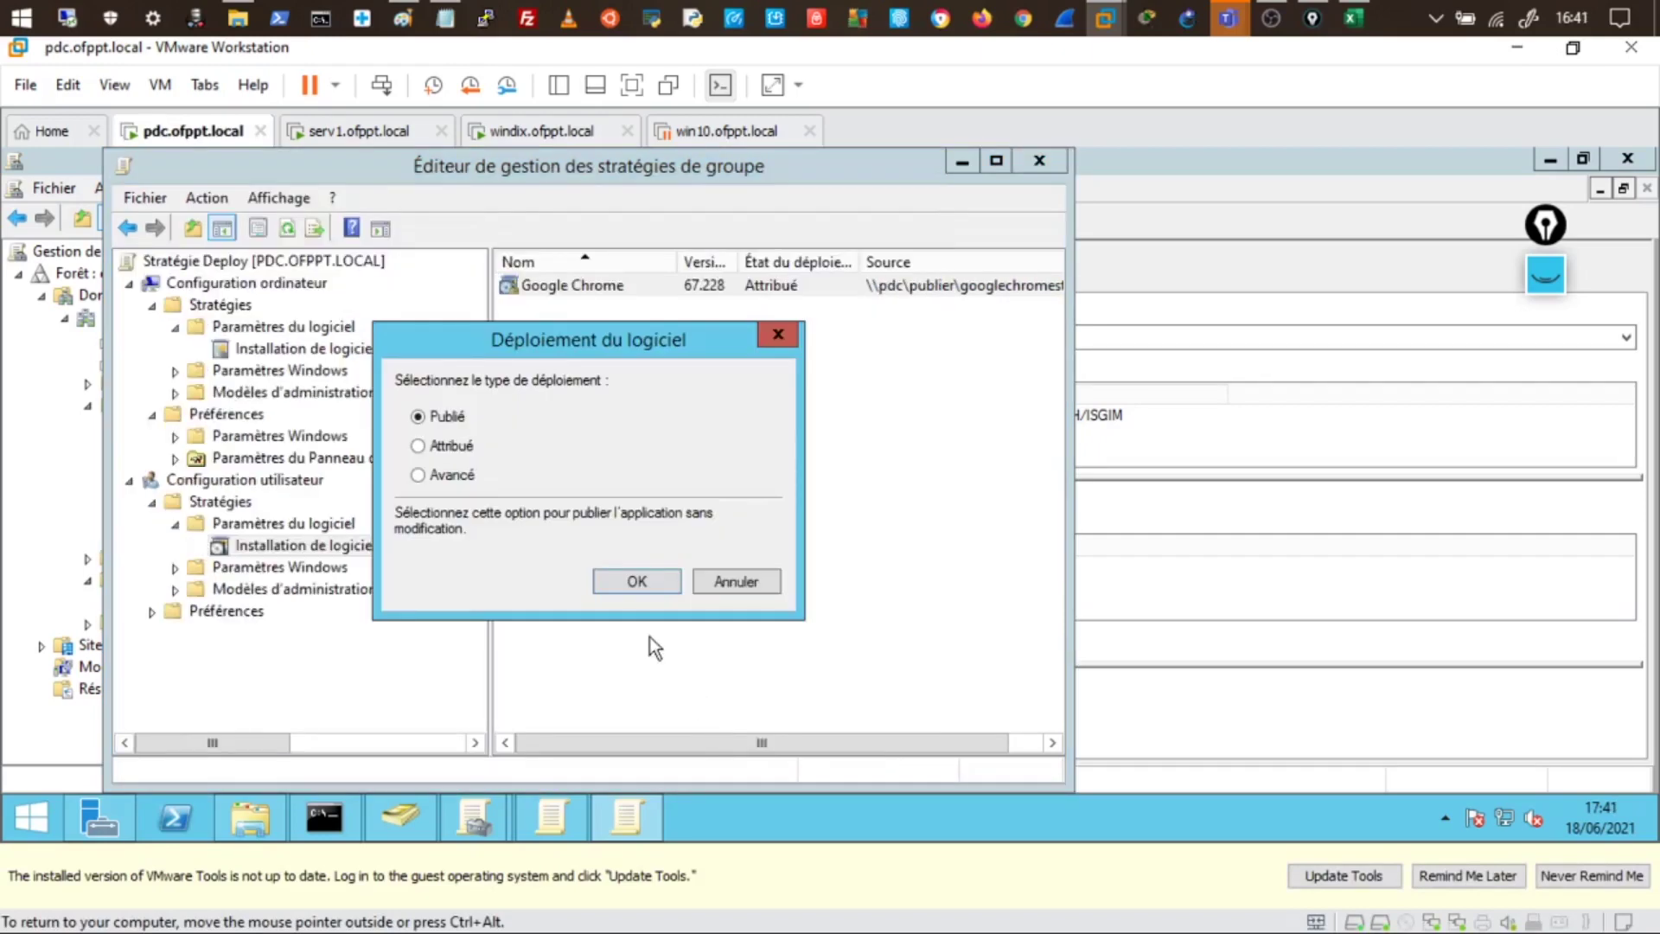
click(653, 581)
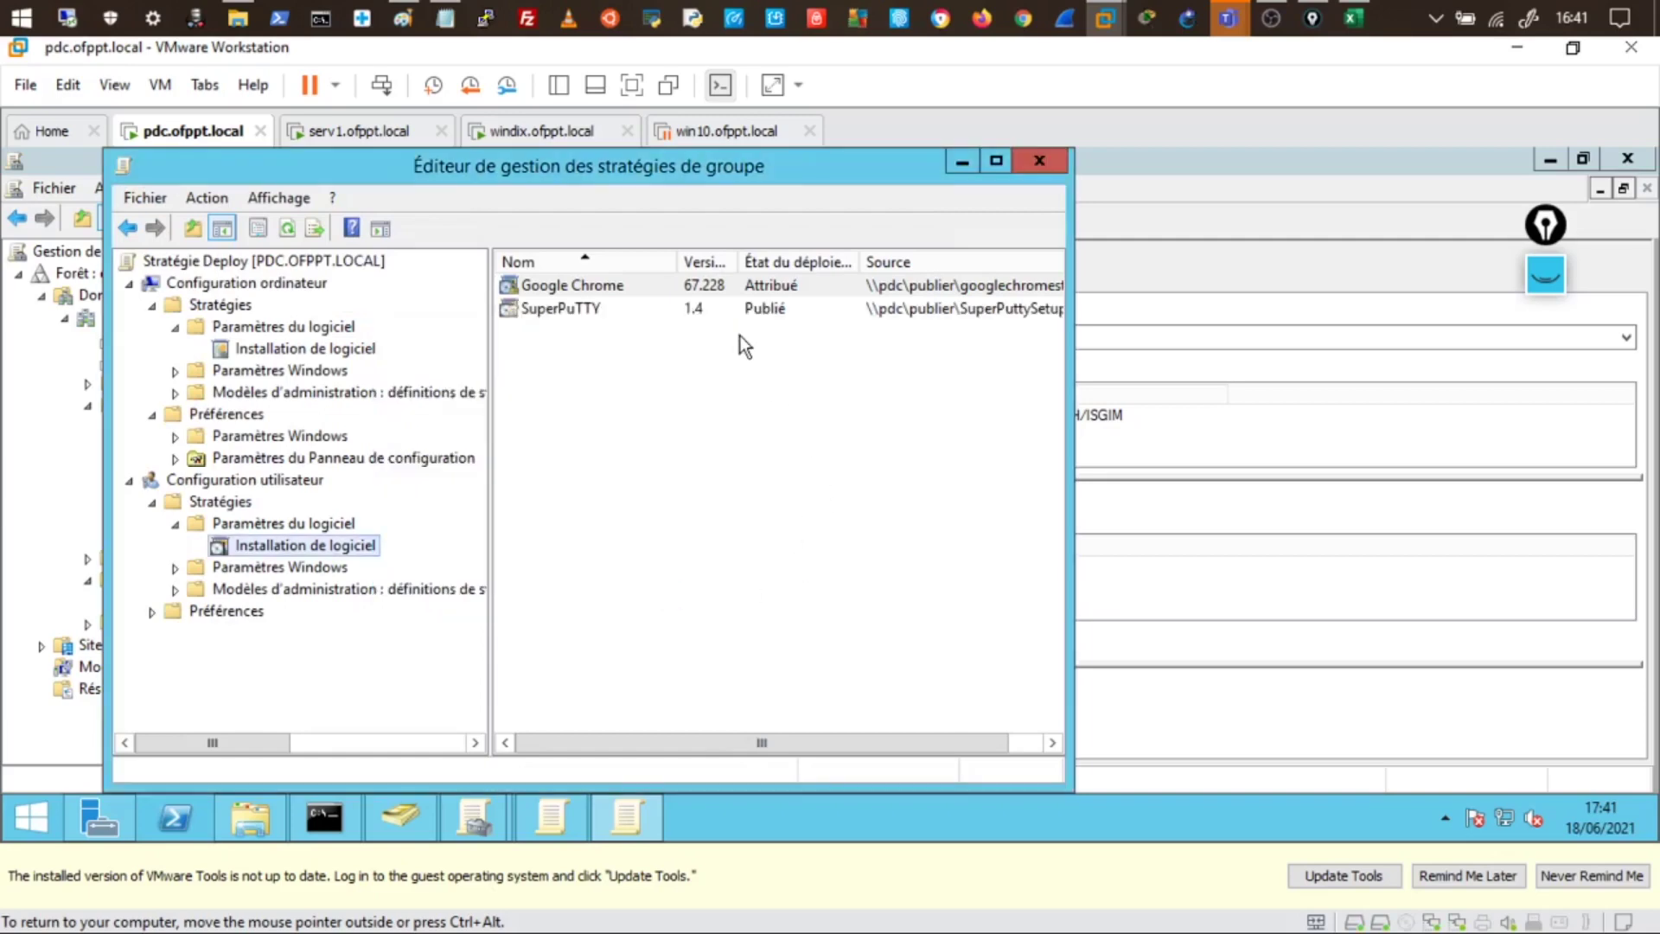
click(1040, 161)
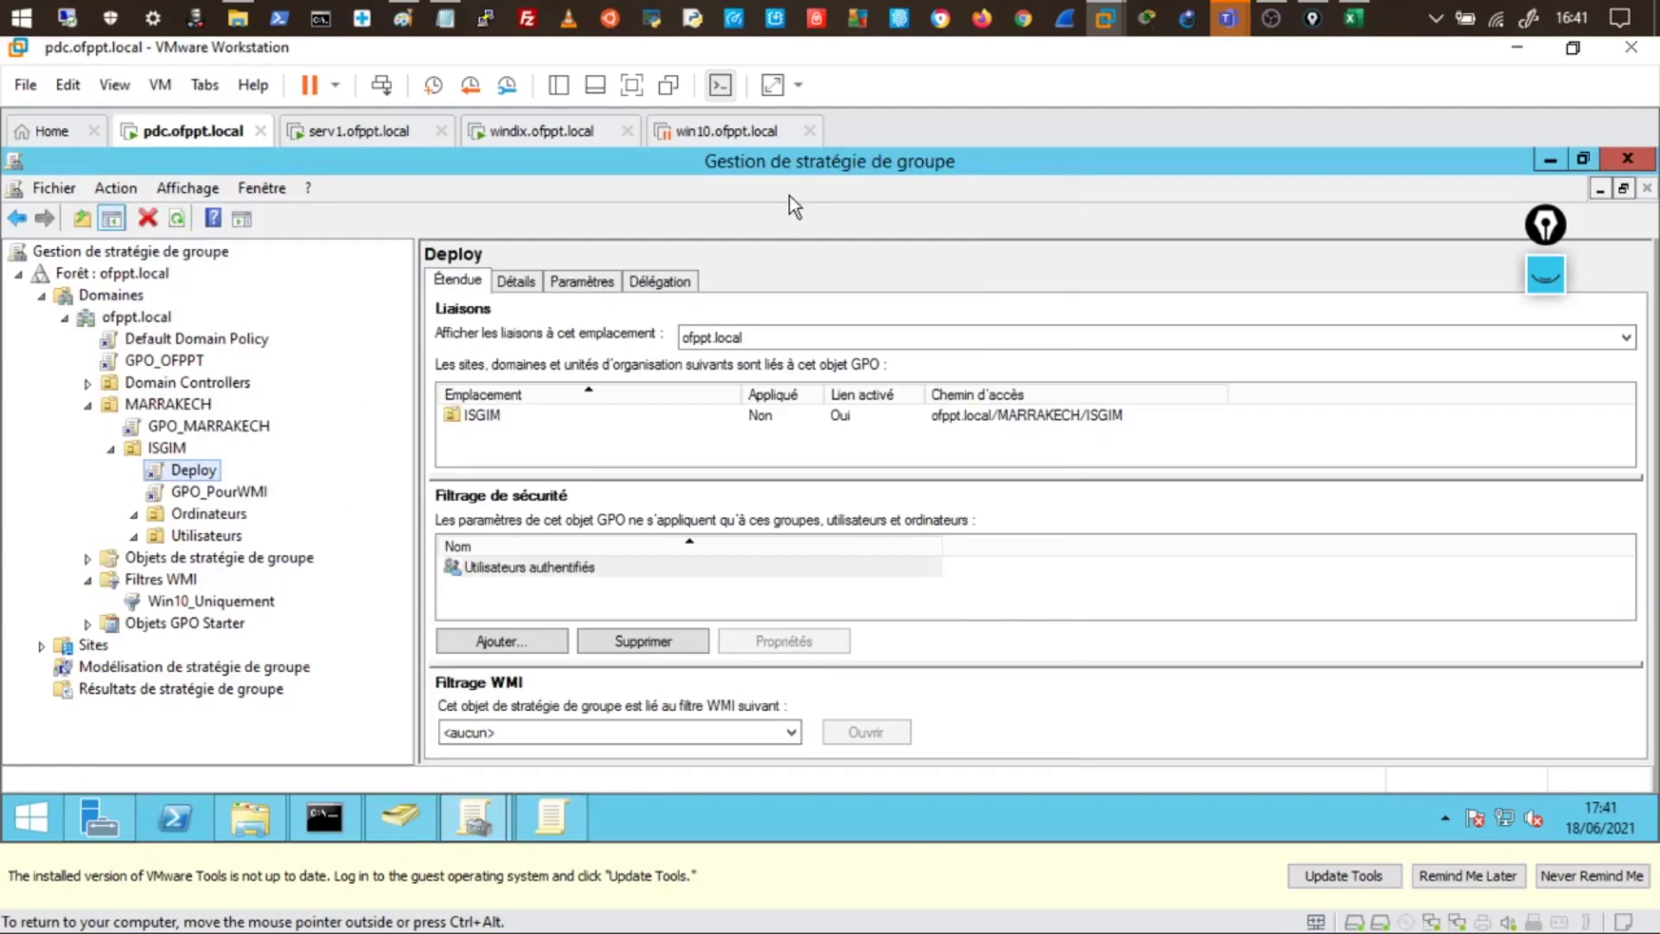
- On windix, search 'pann' to open Control Panel and dismiss the resulting Restrictions error
click(580, 134)
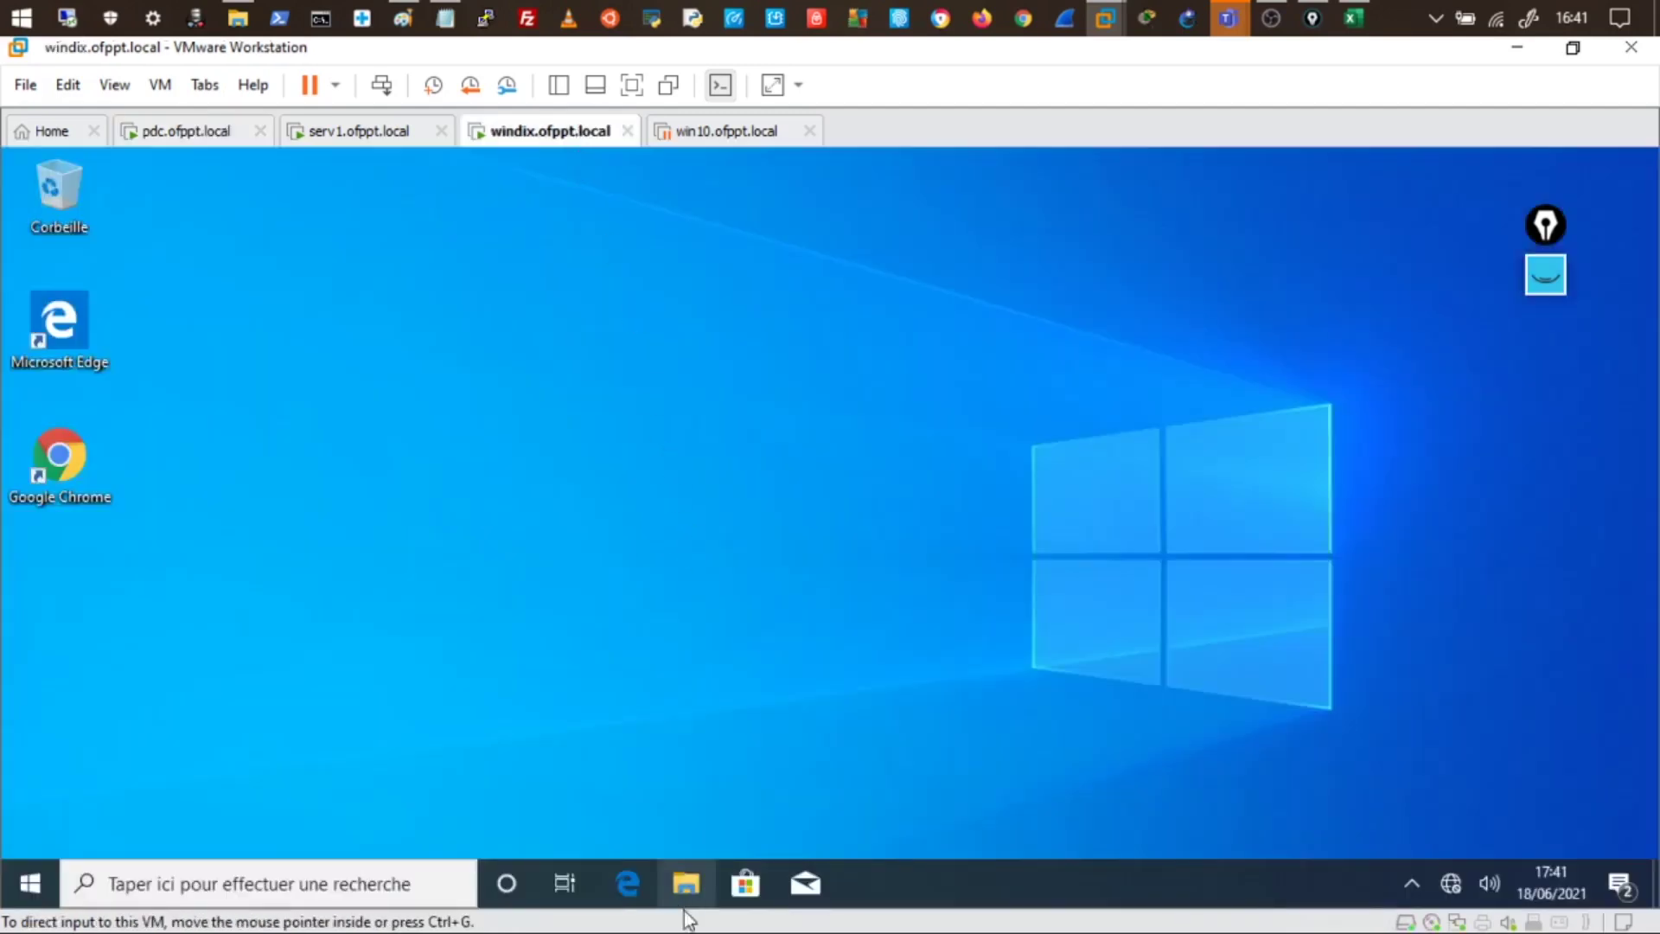
click(355, 895)
text(pann)
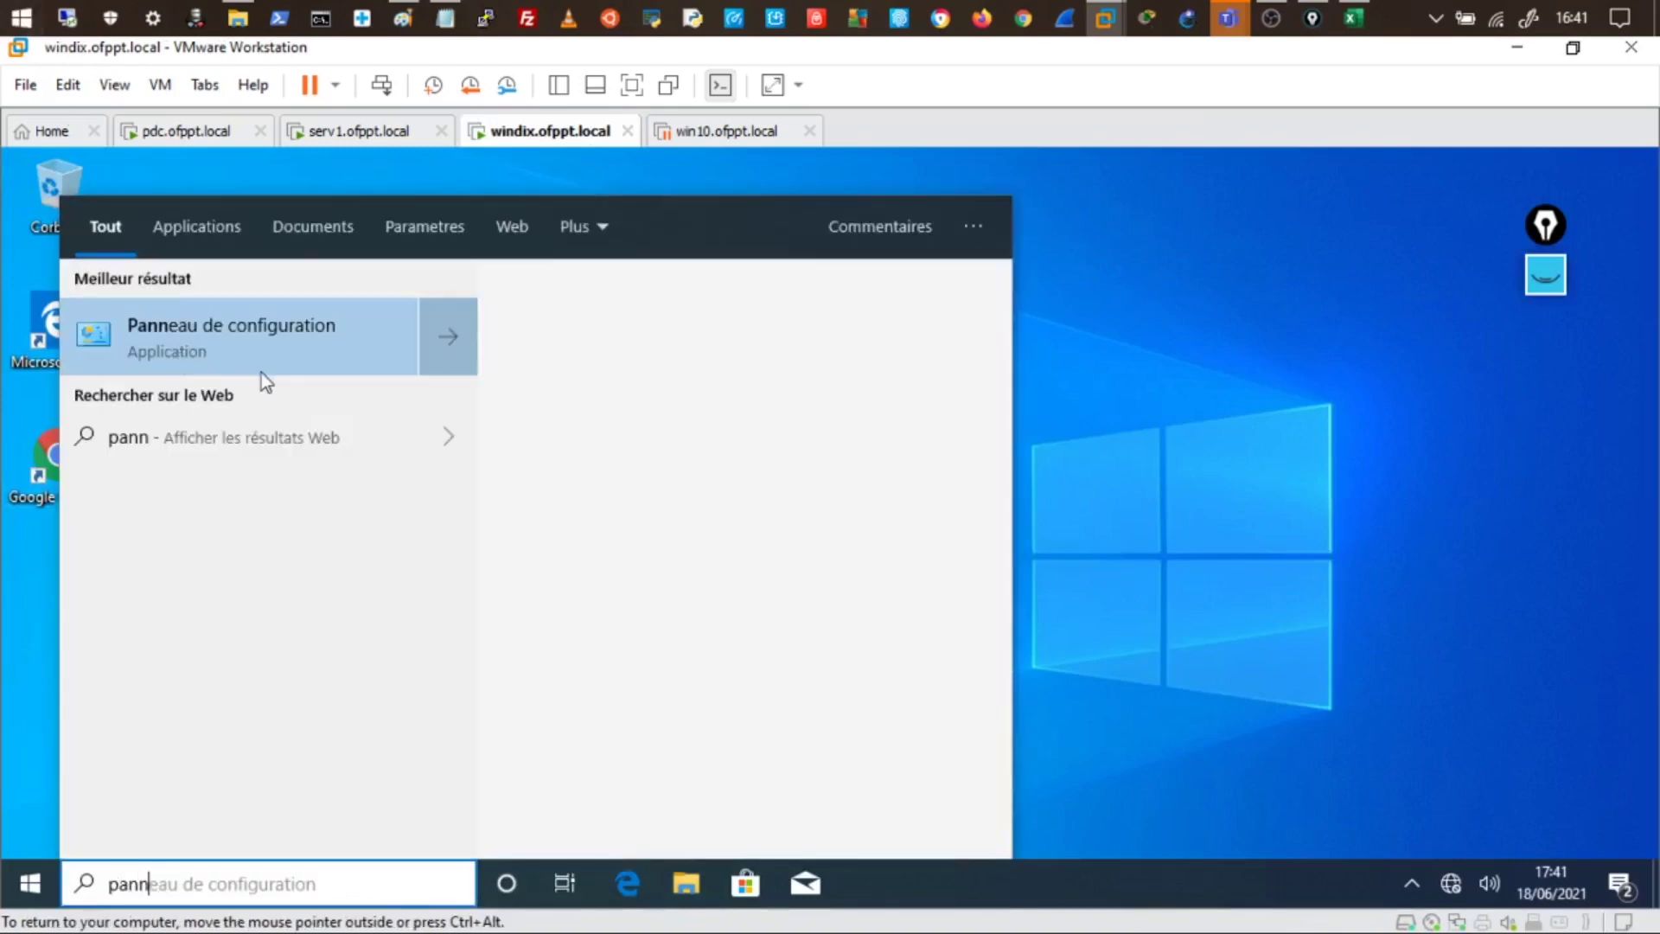
click(252, 337)
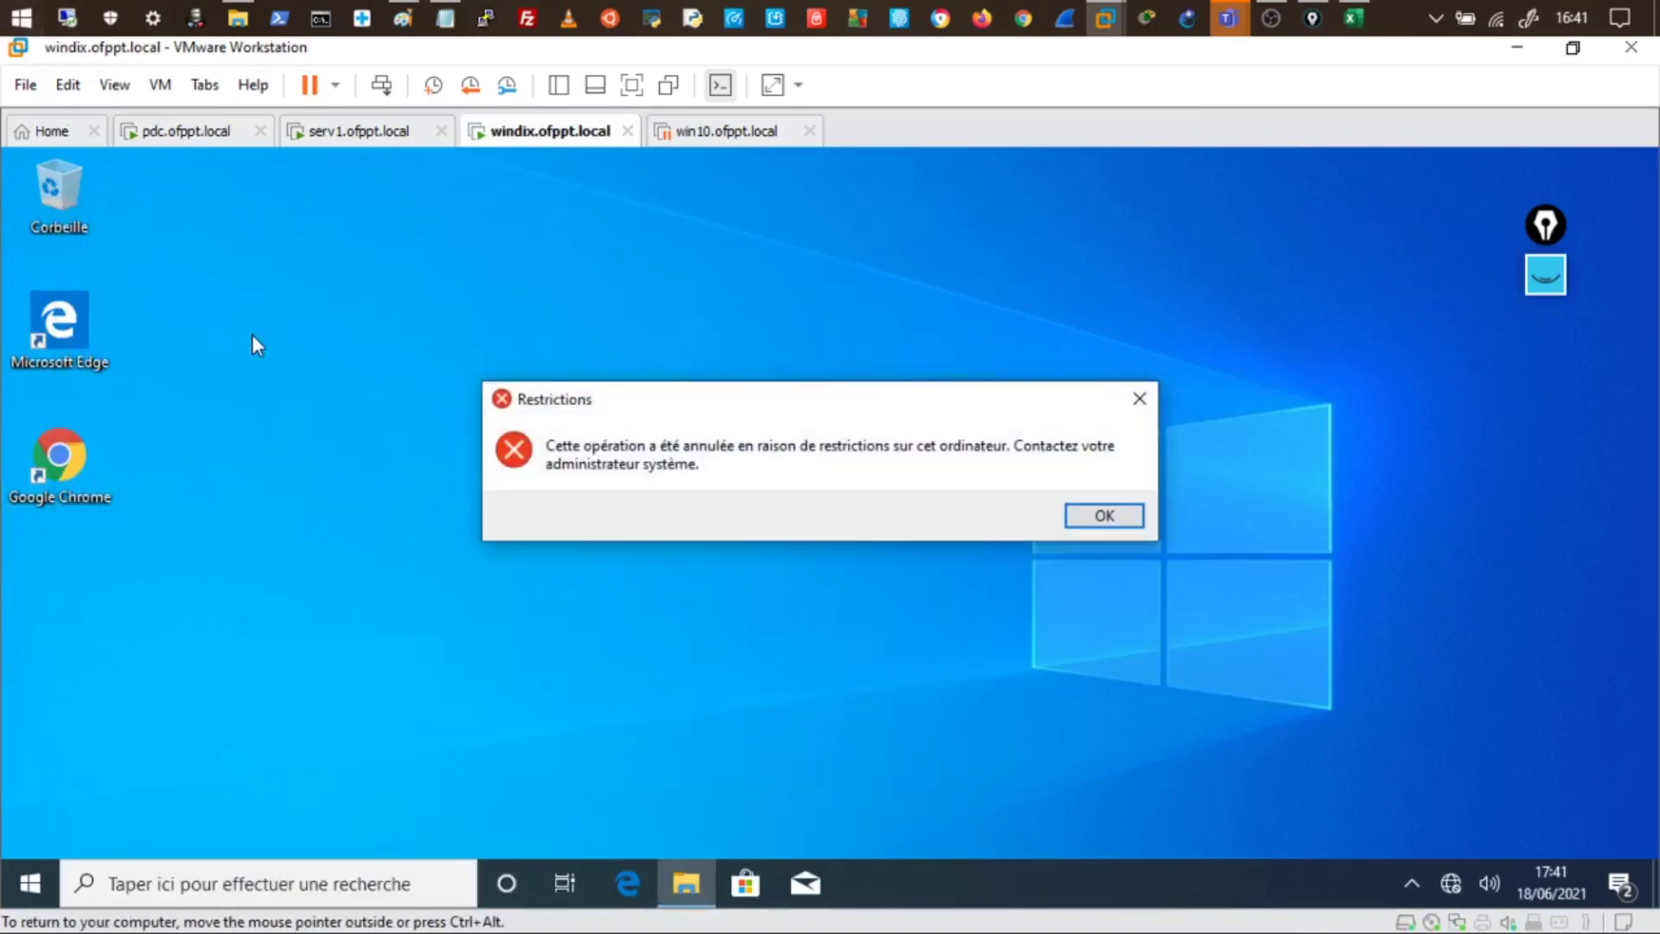
click(1122, 517)
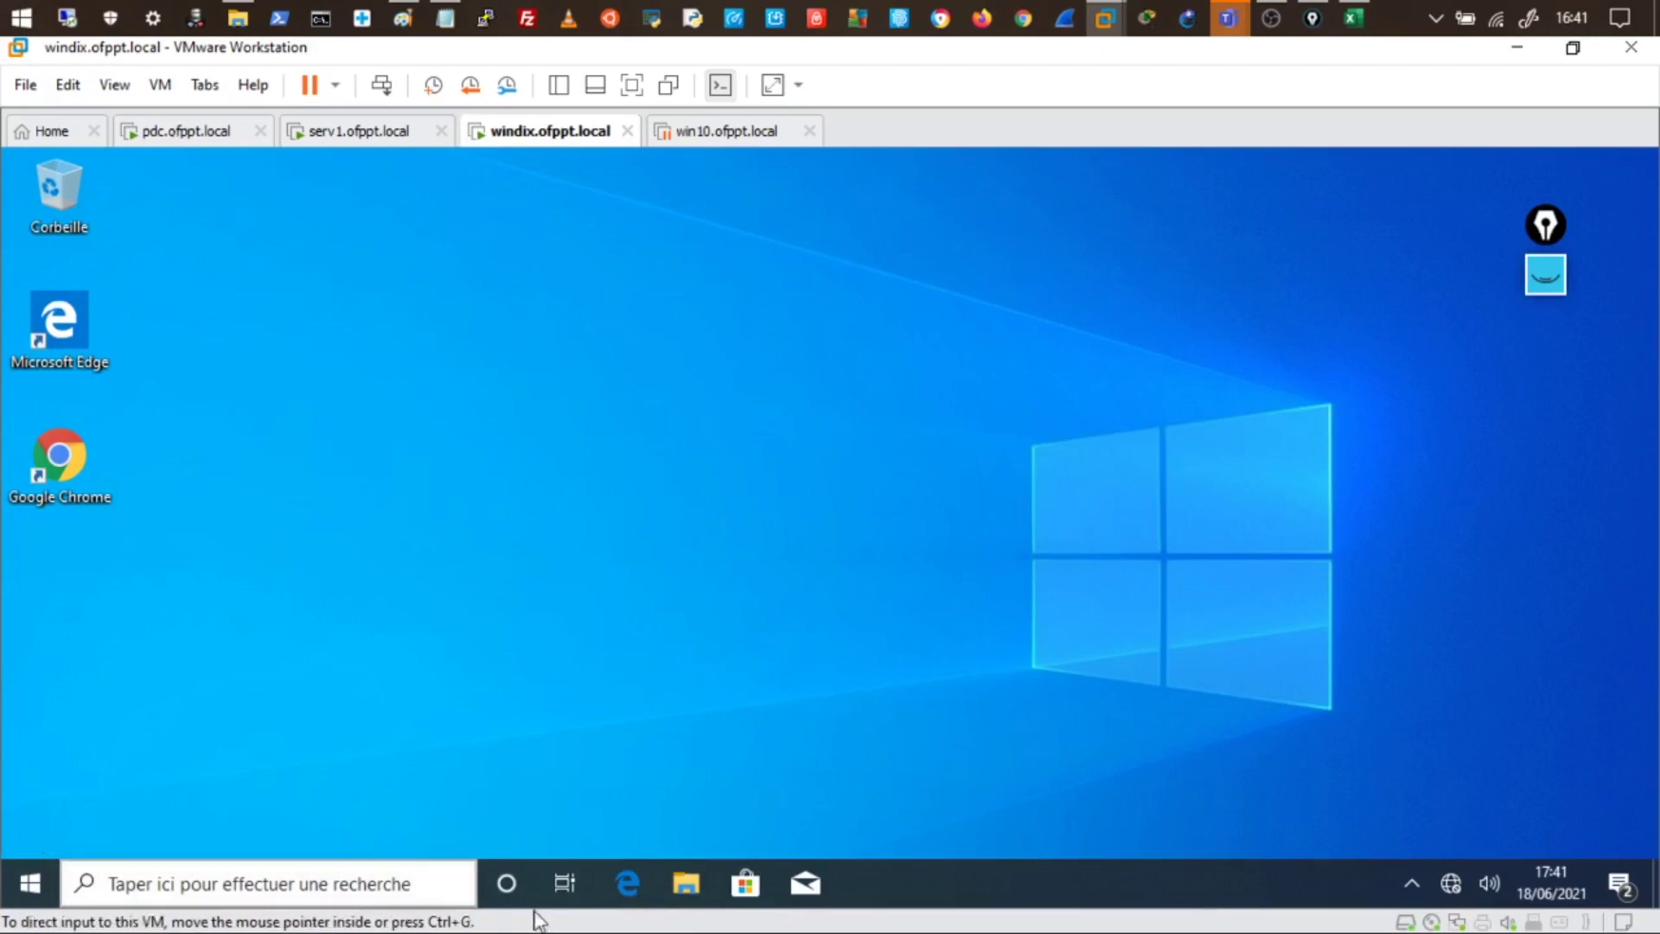
key(super+s)
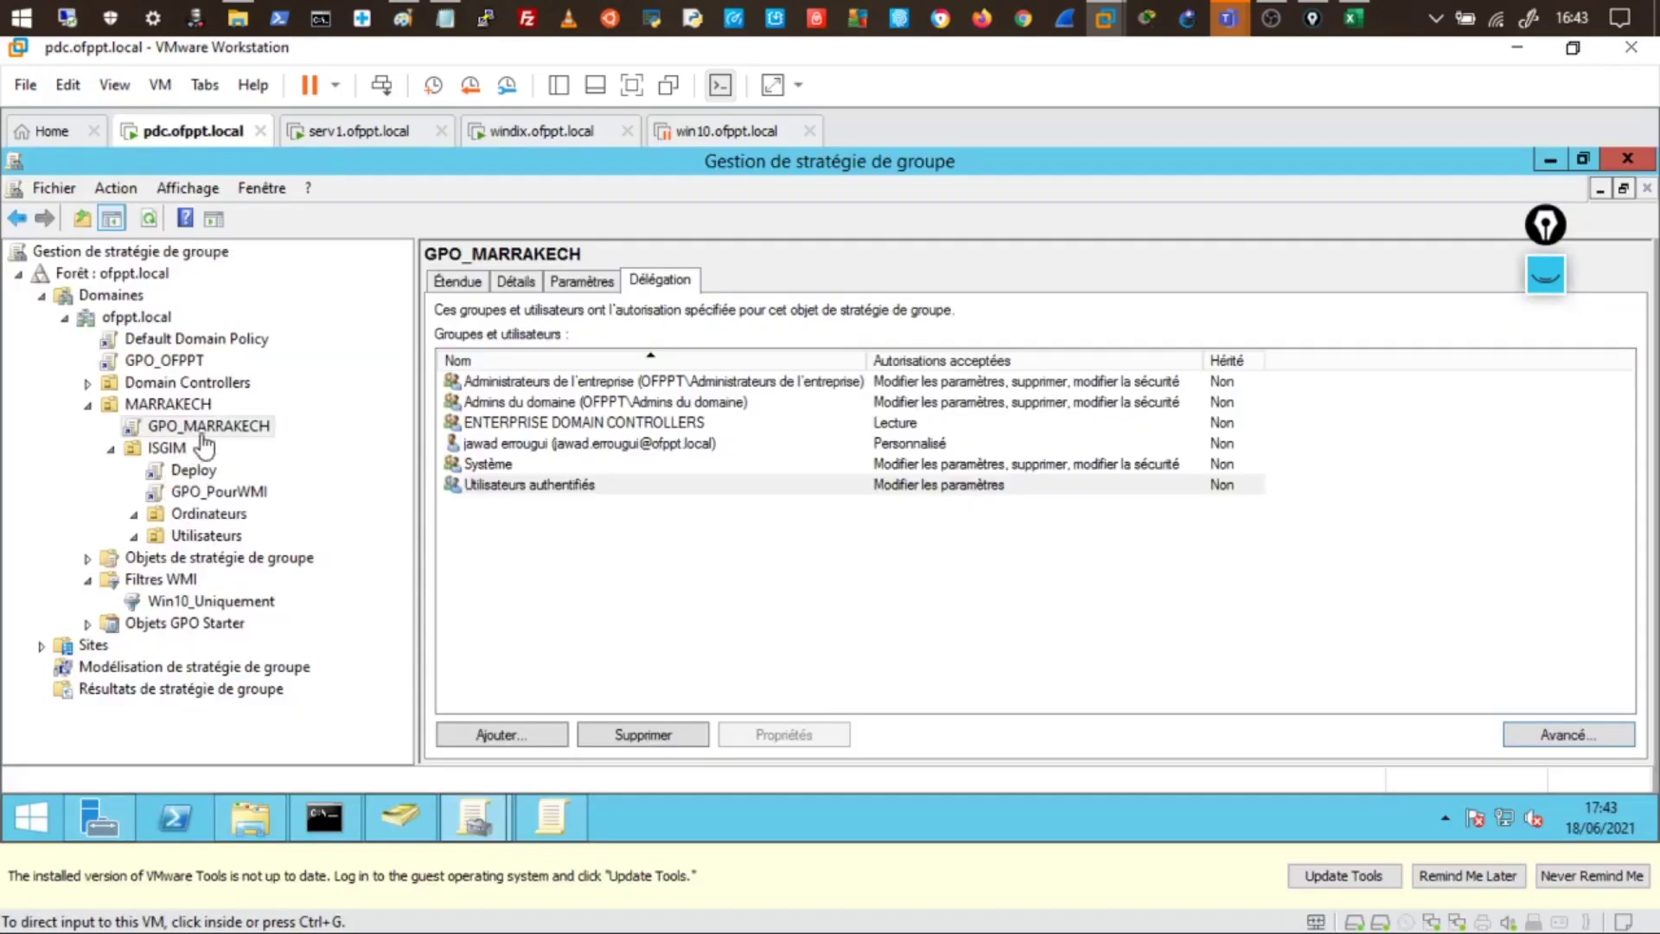
- Delete the GPO_MARRAKECH, GPO_PourWMI and GPO_OFPPT links, confirming each removal
right_click(229, 437)
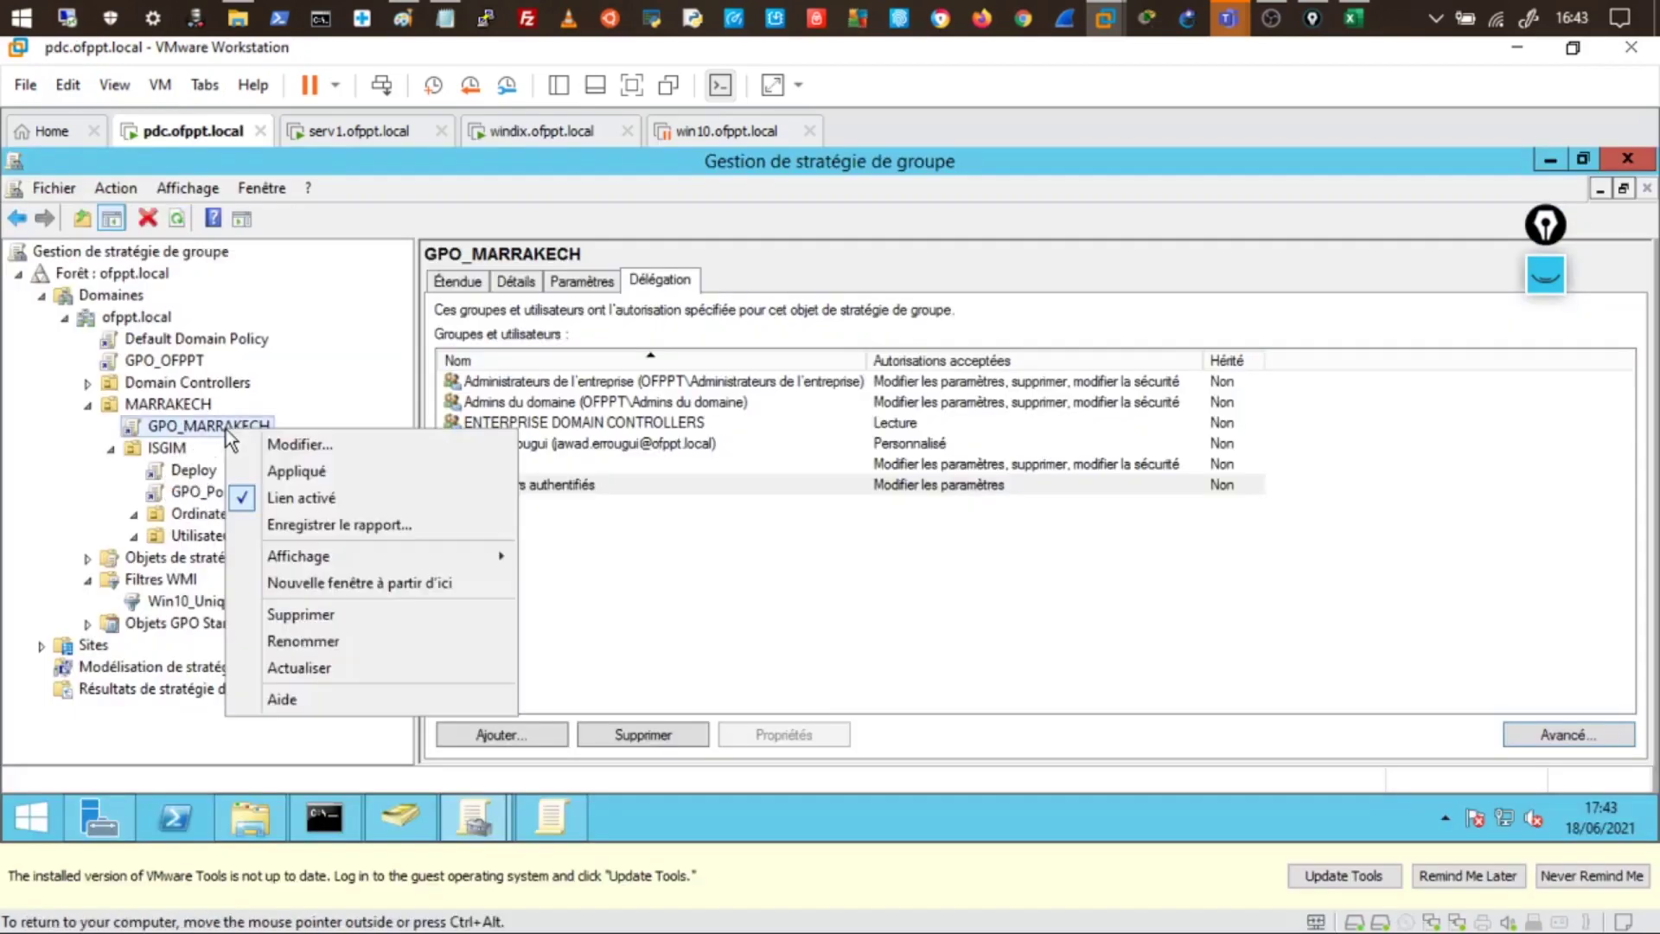
click(329, 618)
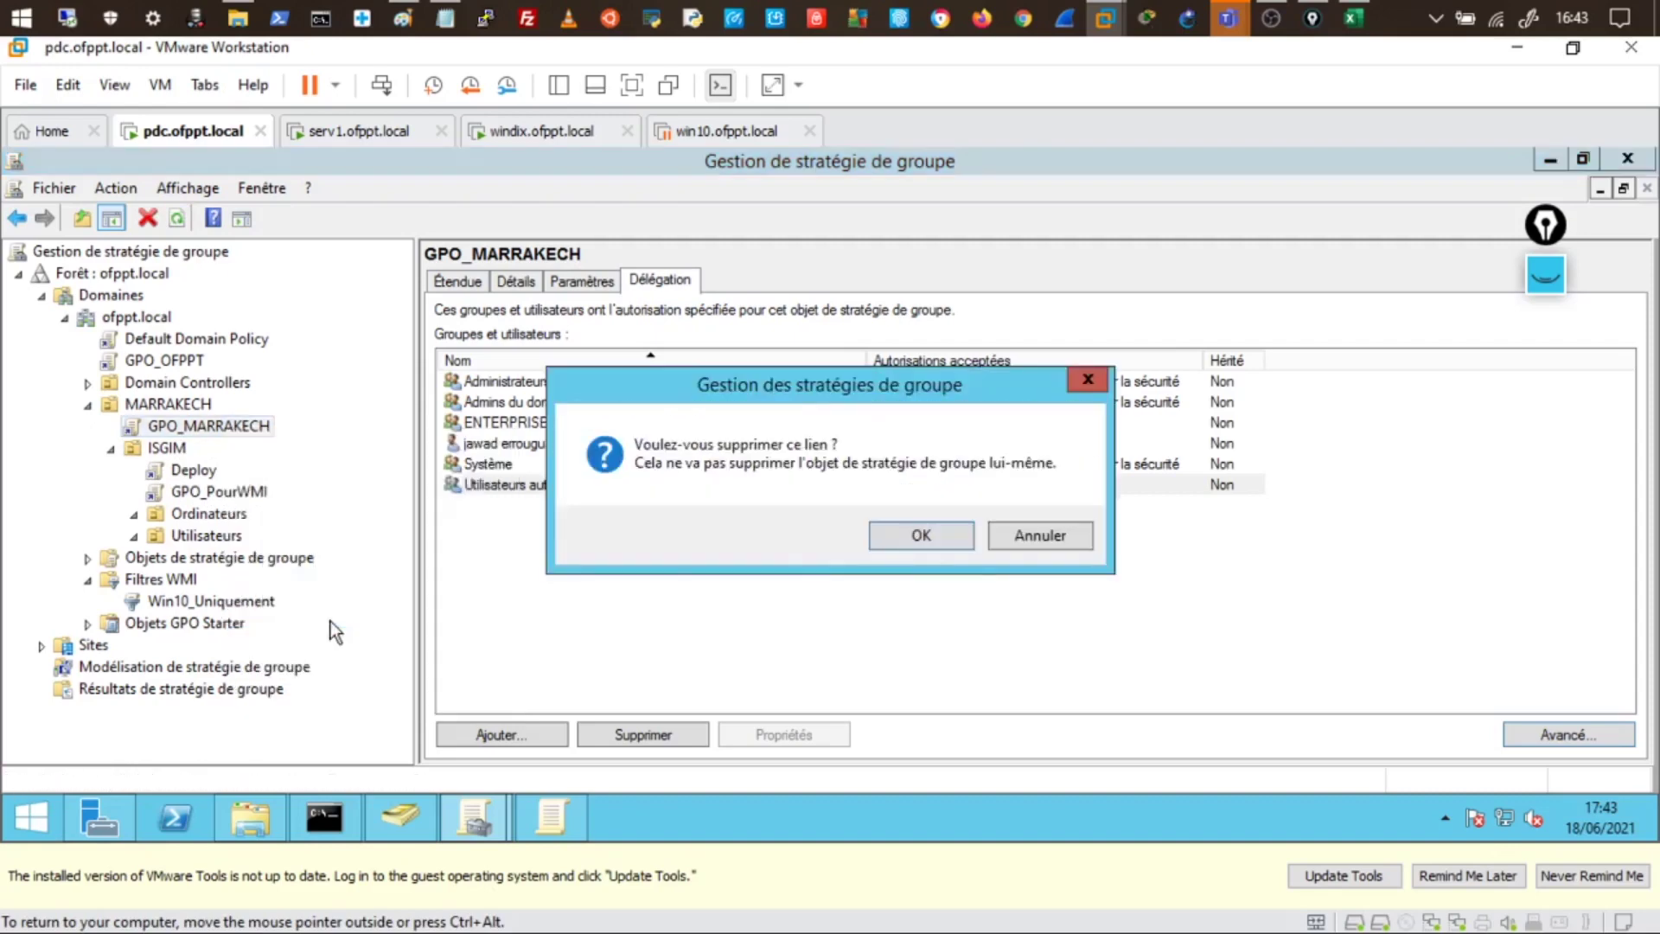
click(955, 541)
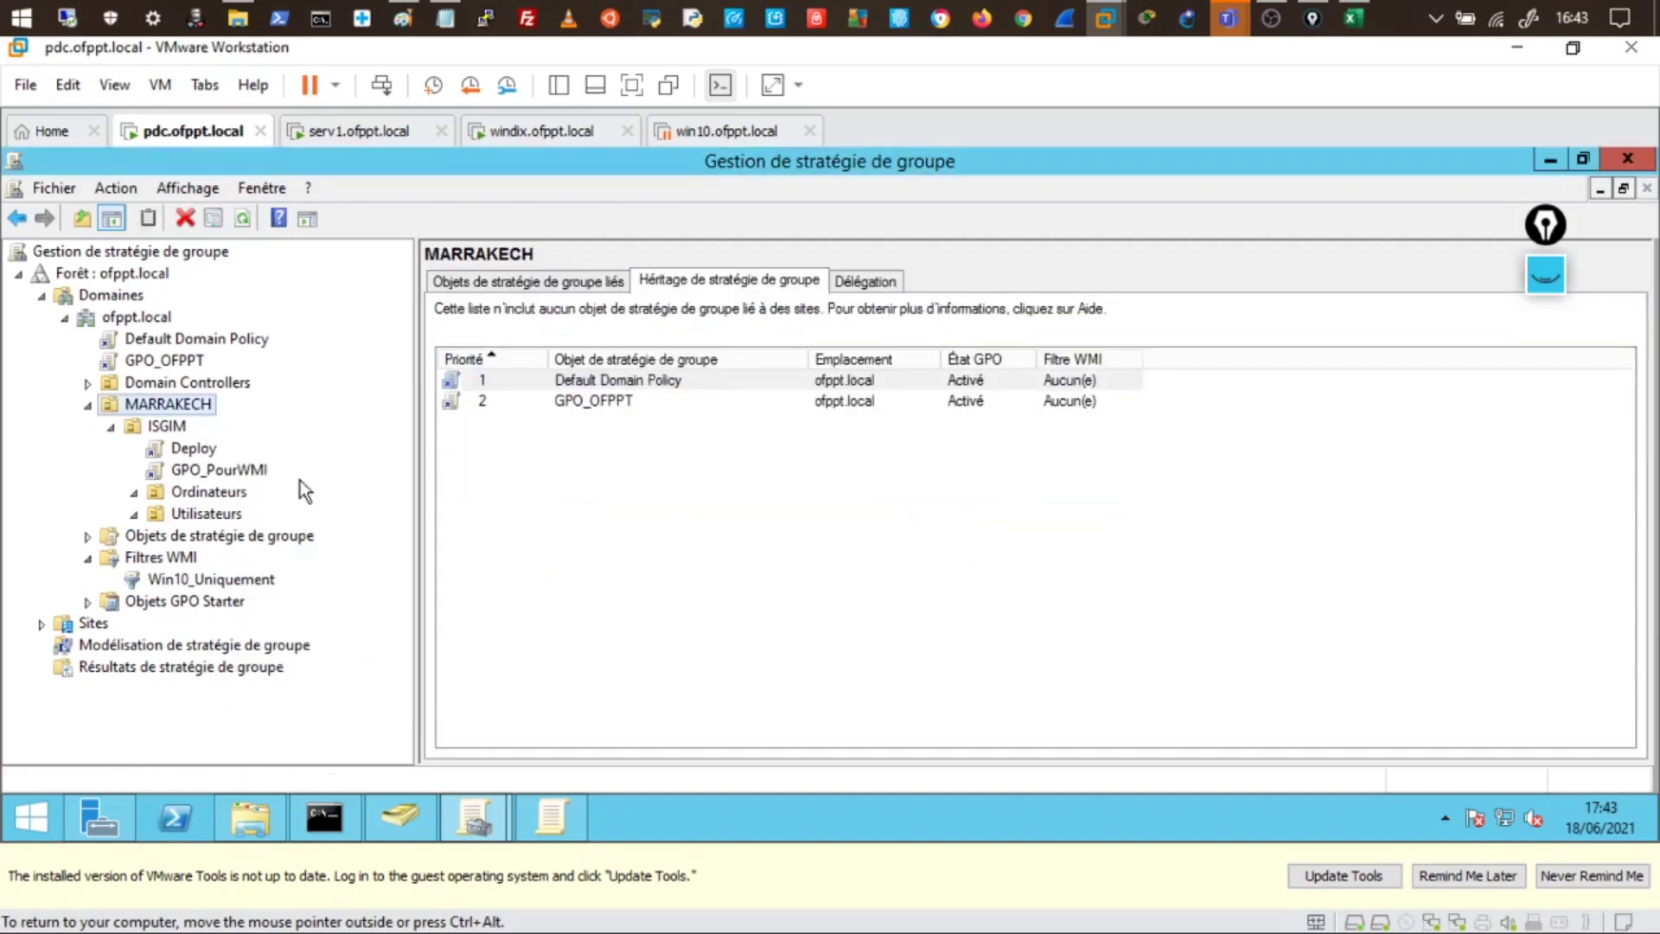
right_click(250, 472)
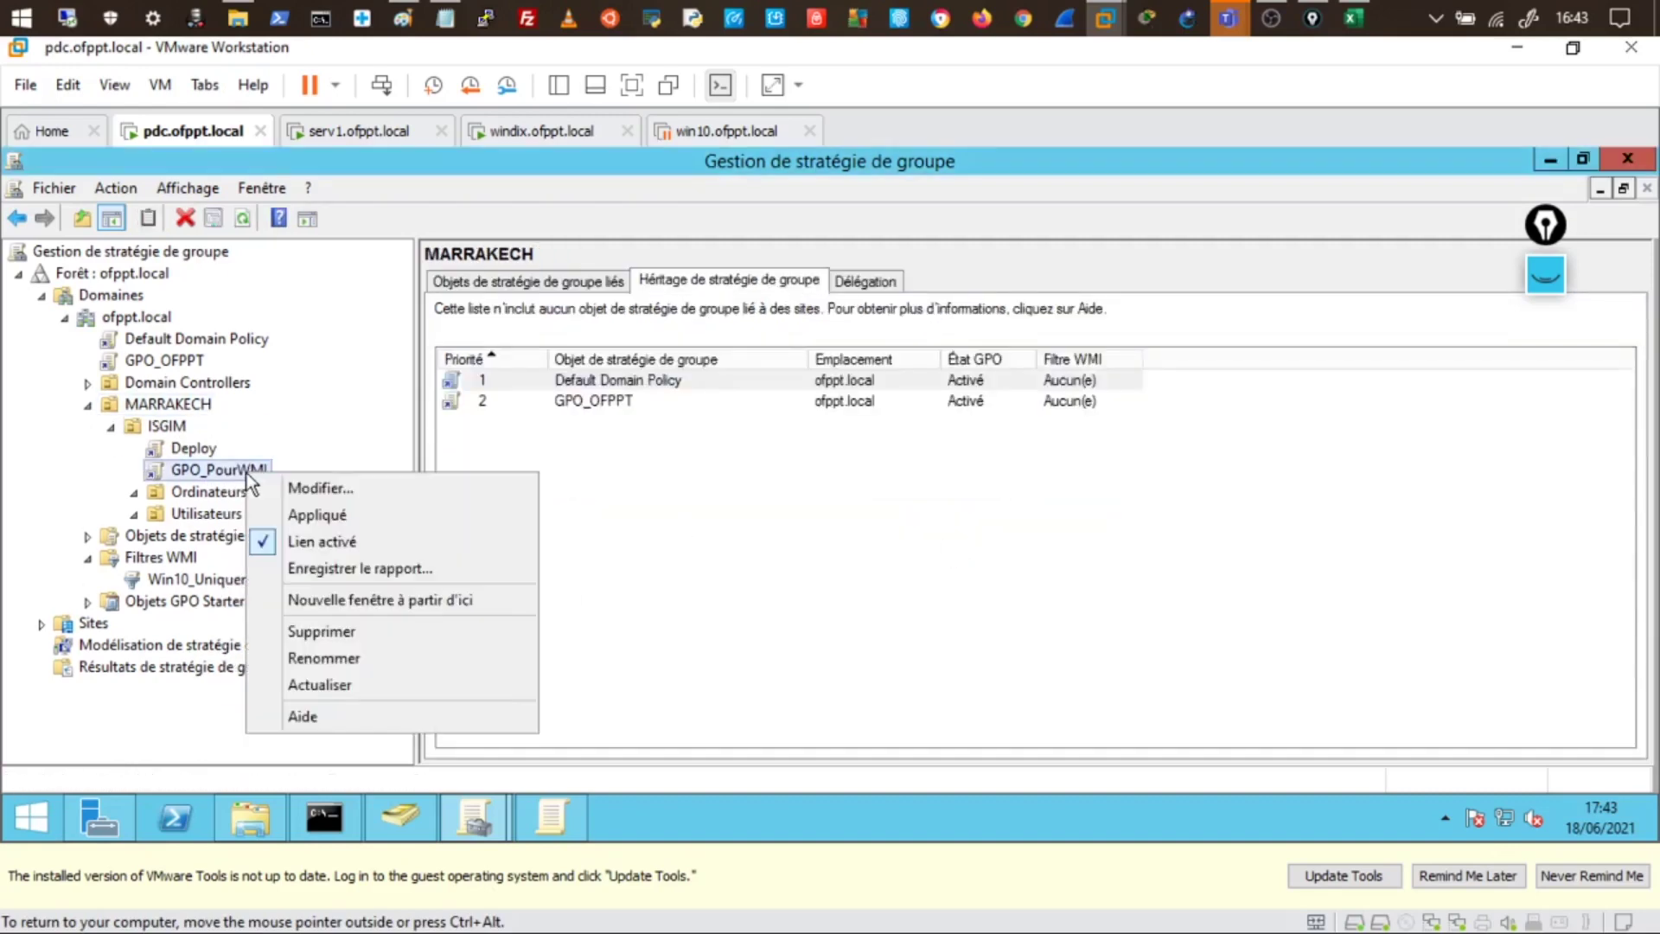
click(328, 632)
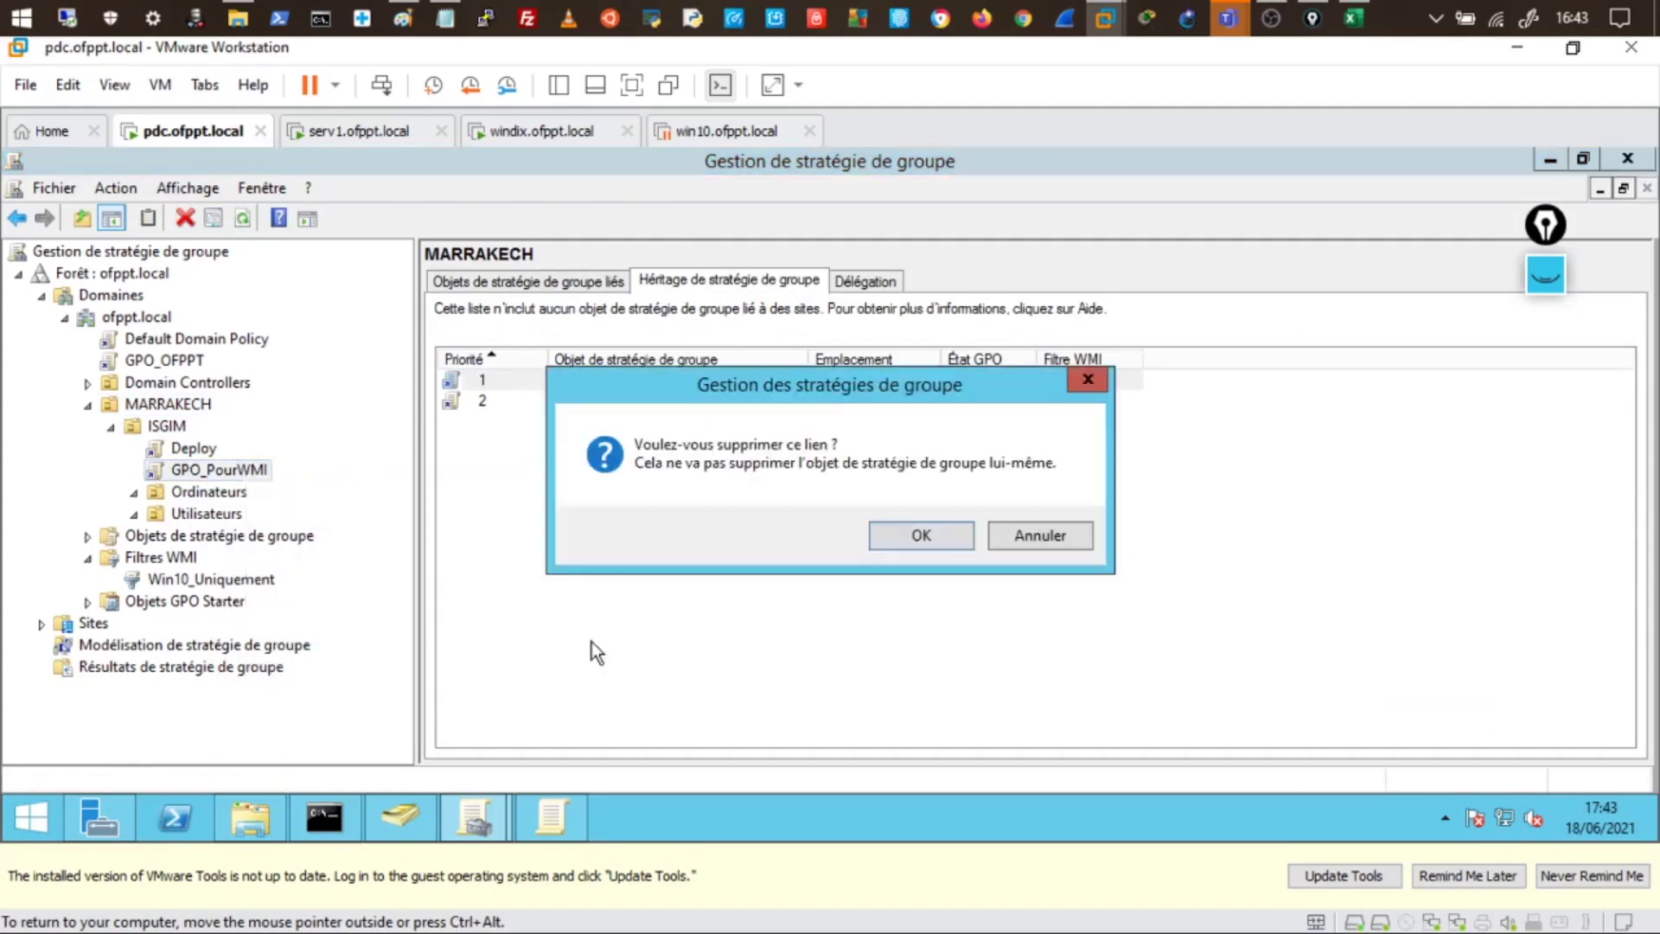
click(916, 536)
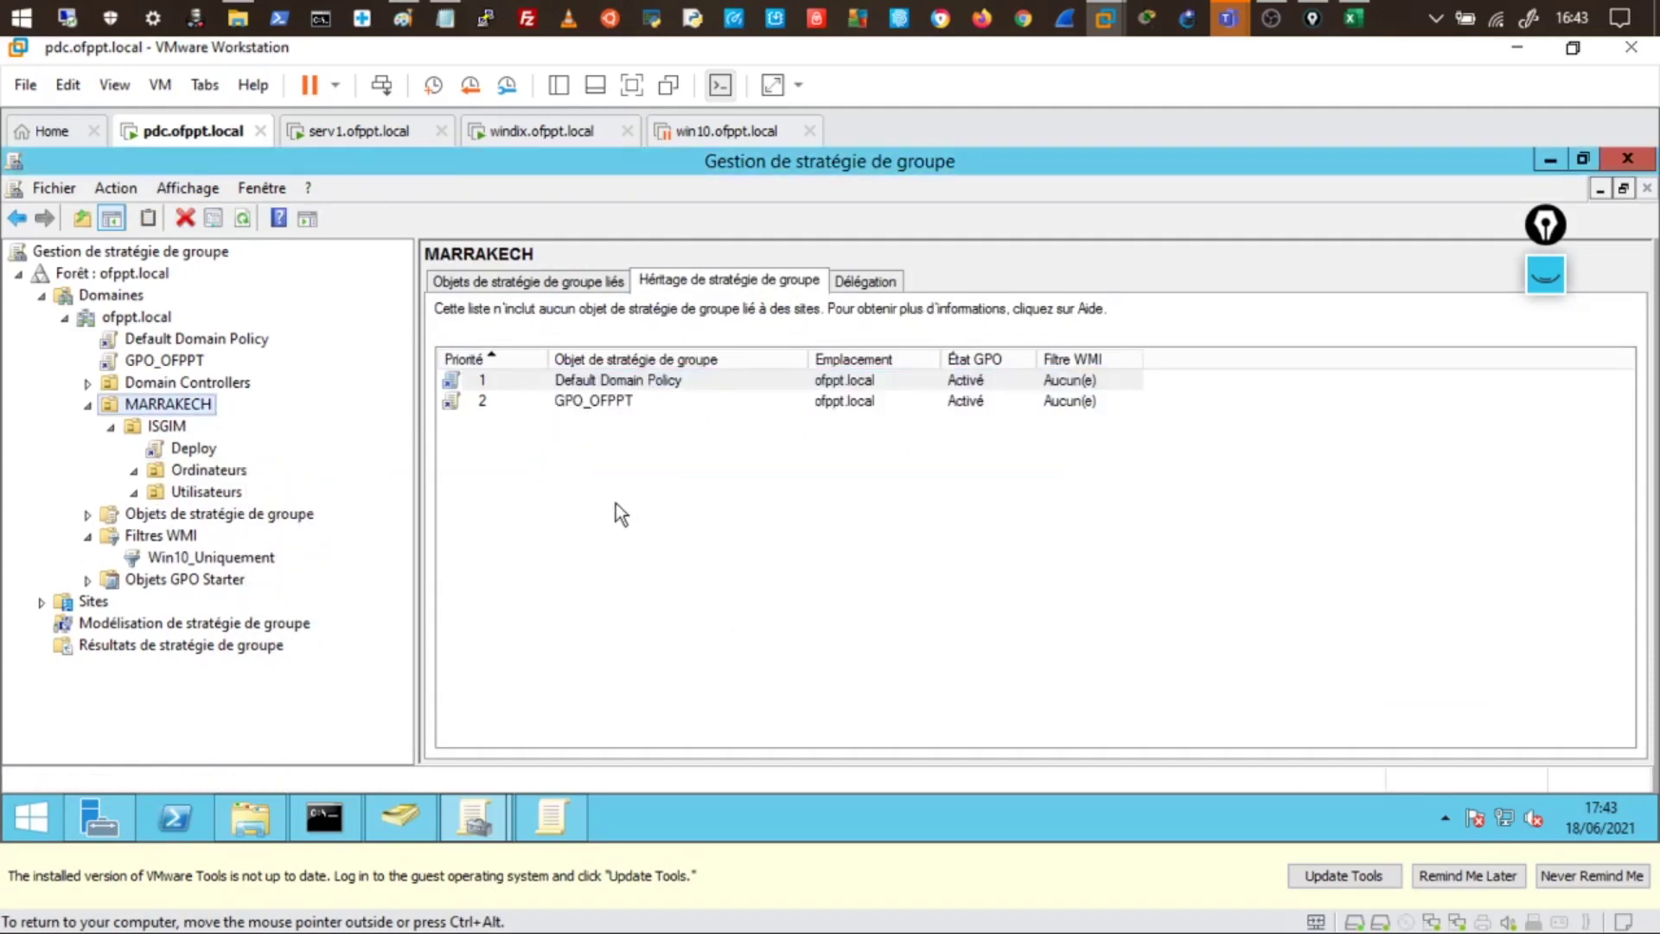
right_click(179, 363)
click(262, 521)
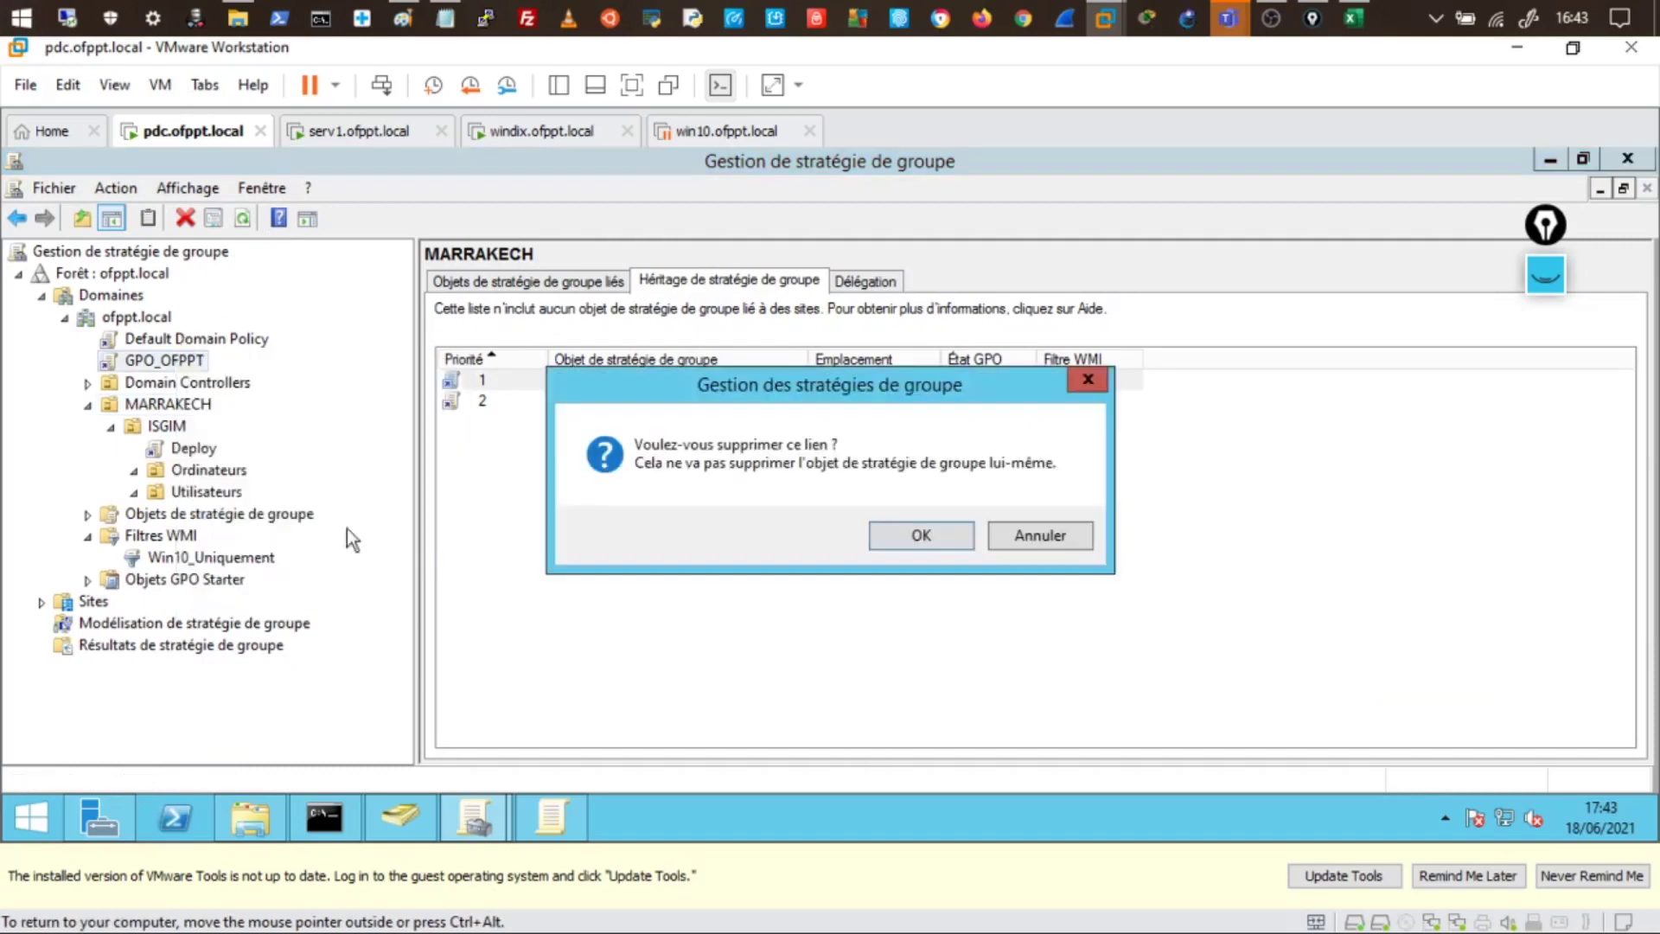
click(927, 538)
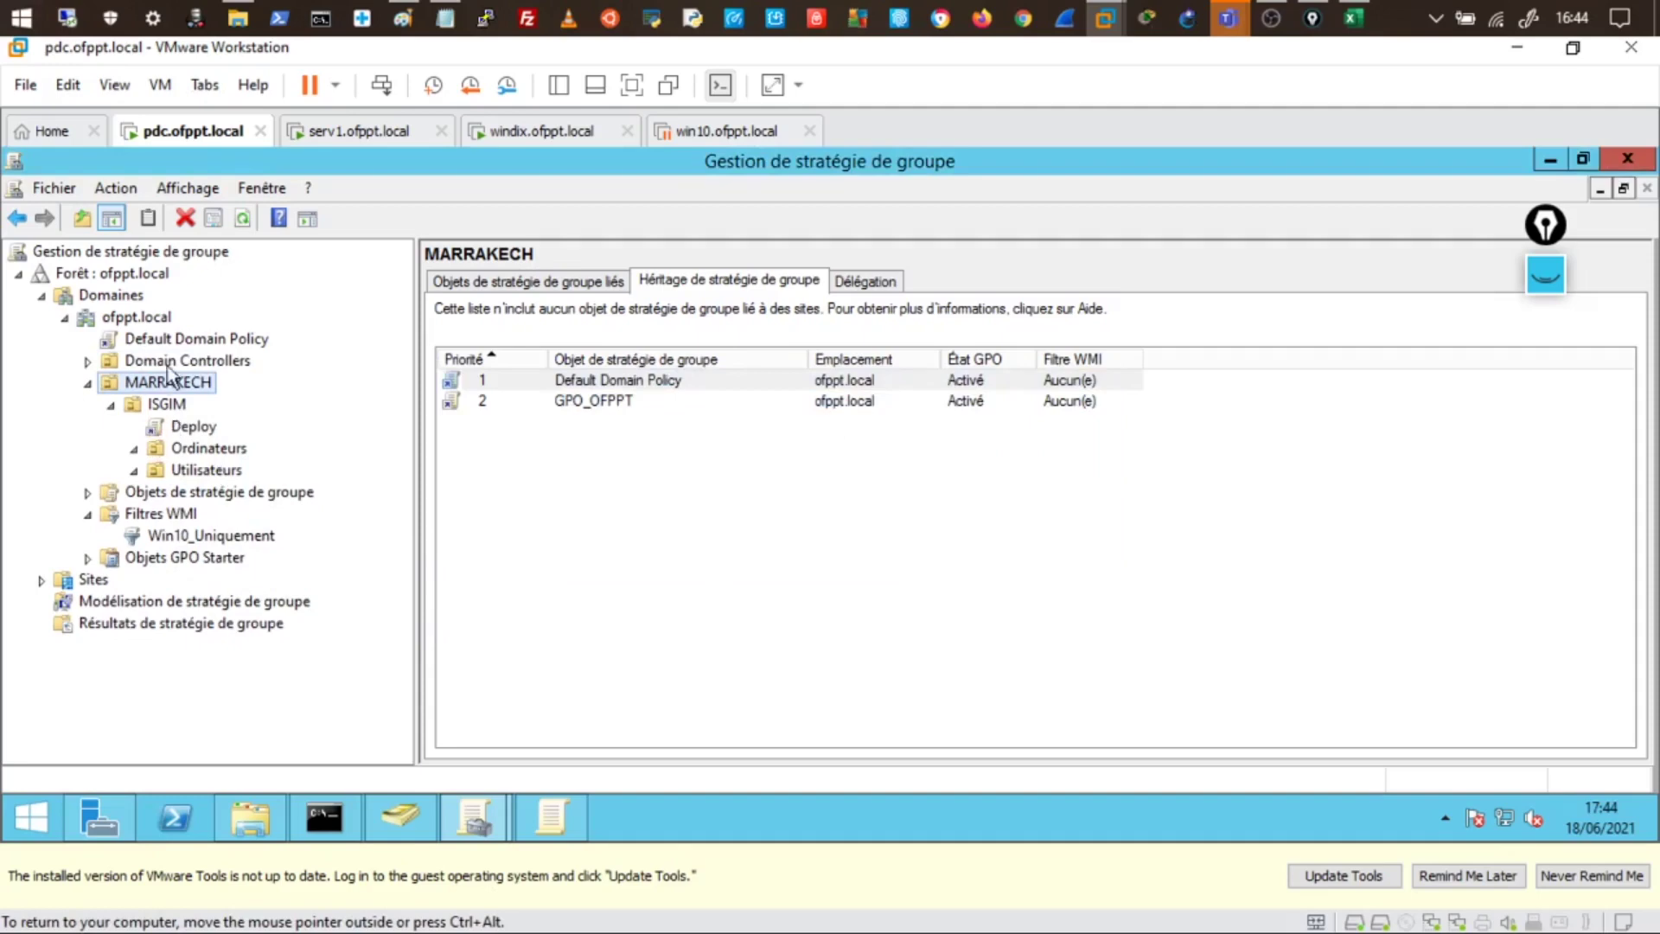
- On windix, dismiss the Restrictions error, then rerun gpupdate and control from PowerShell history
click(638, 129)
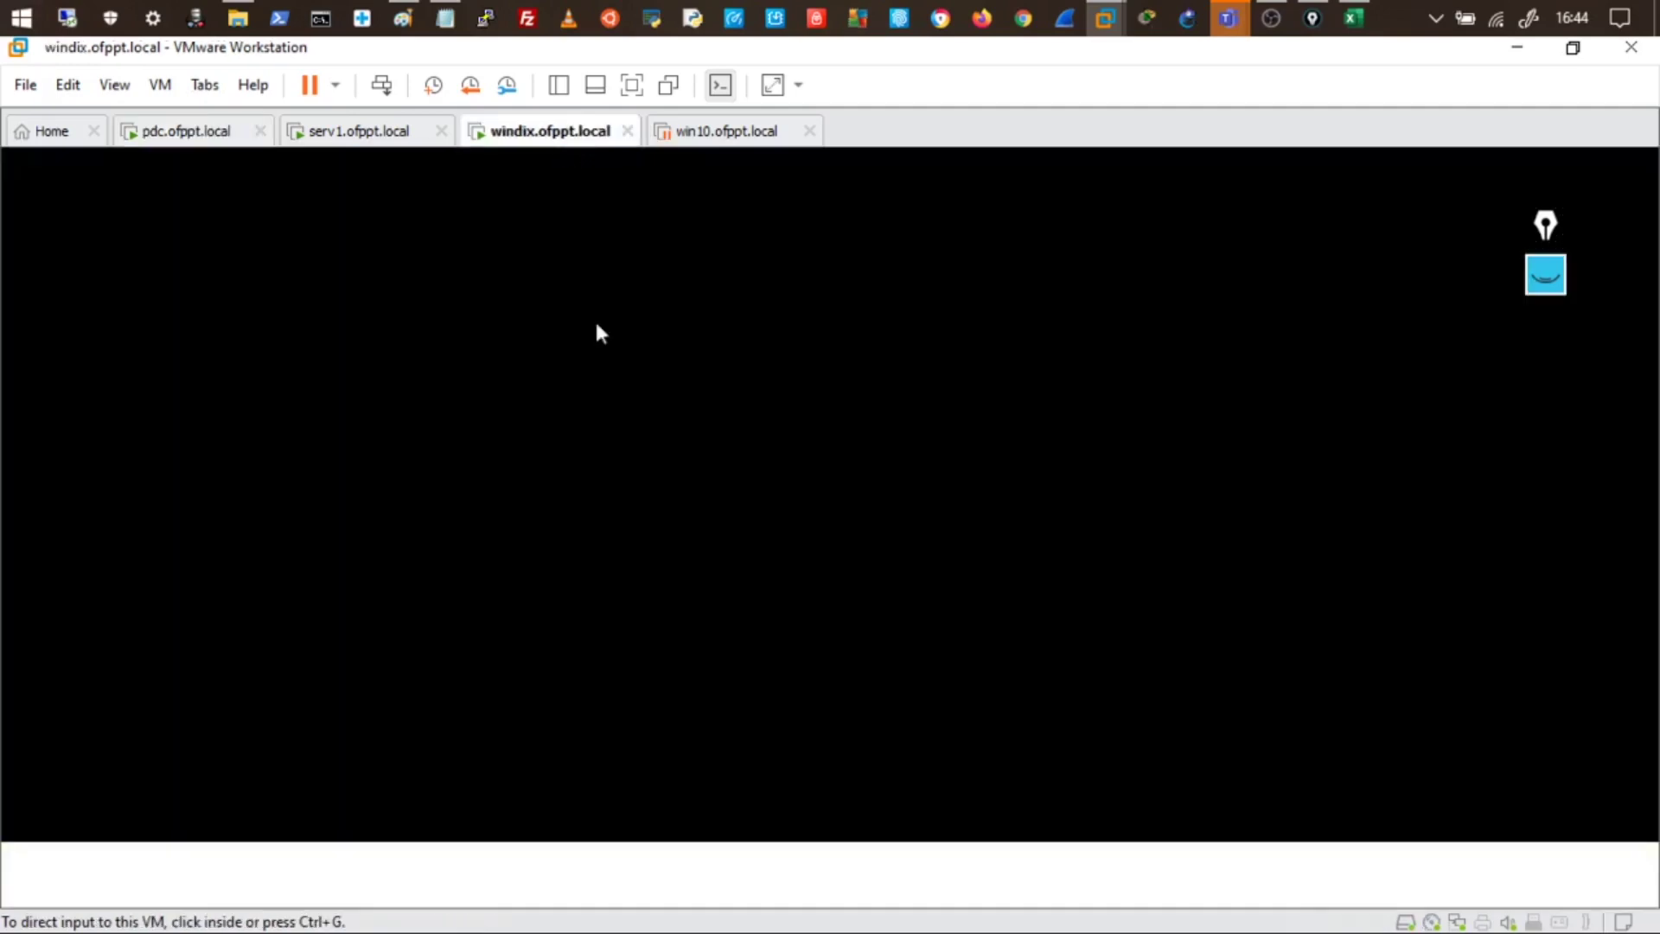
click(1137, 519)
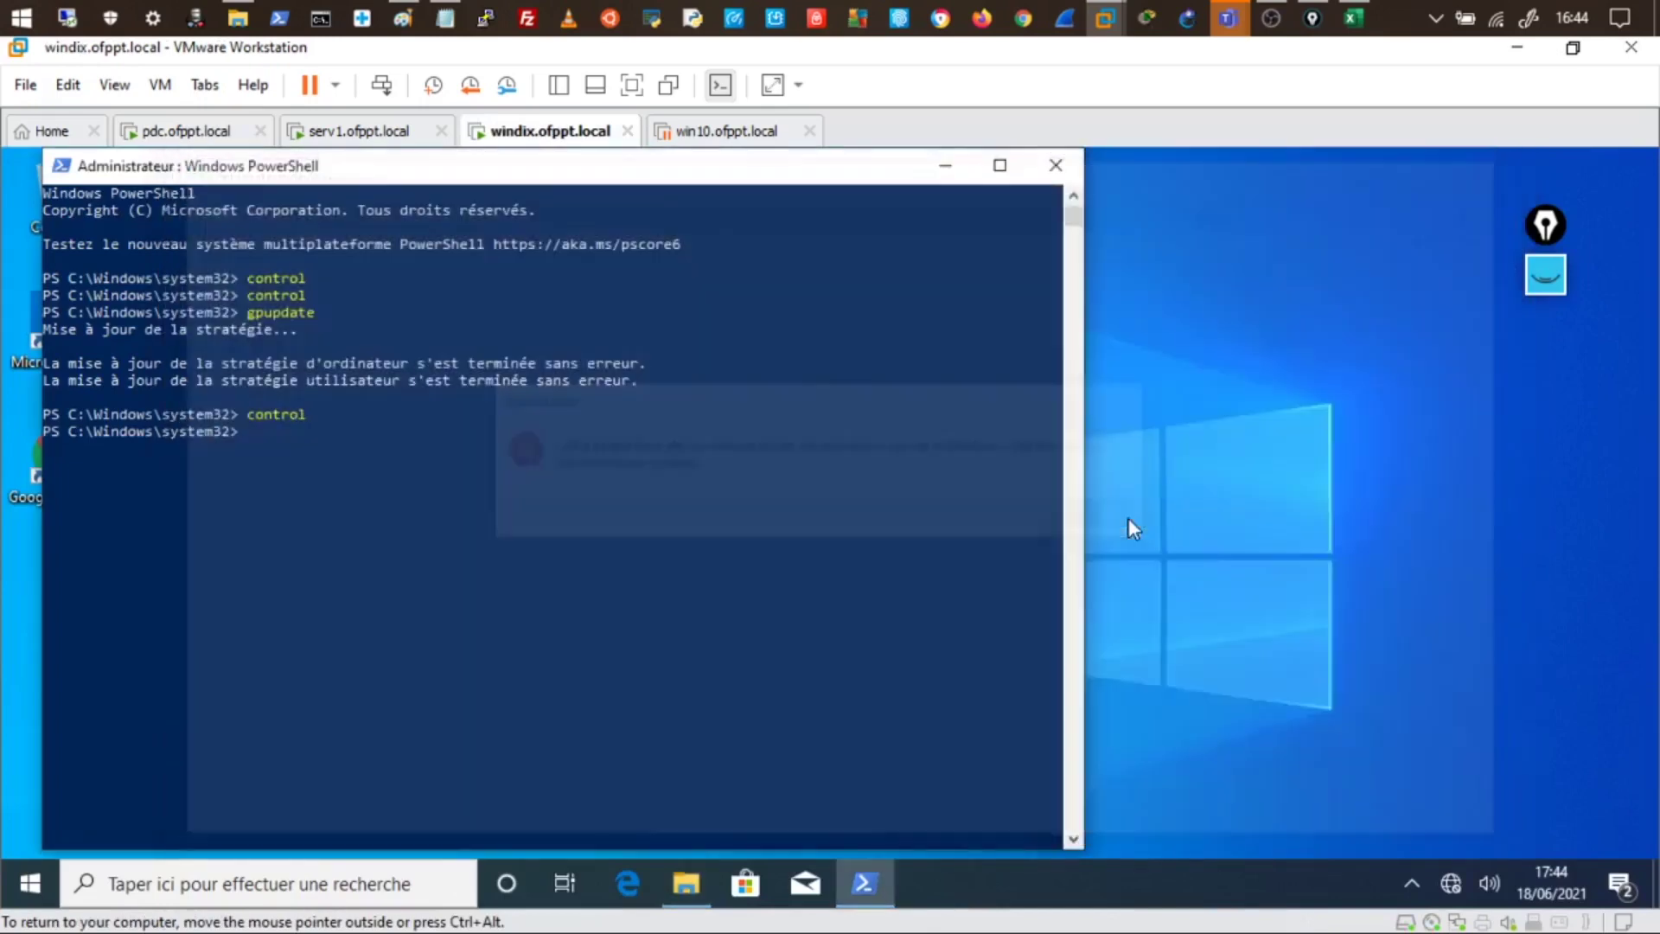
click(634, 565)
key(Up)
key(Up)
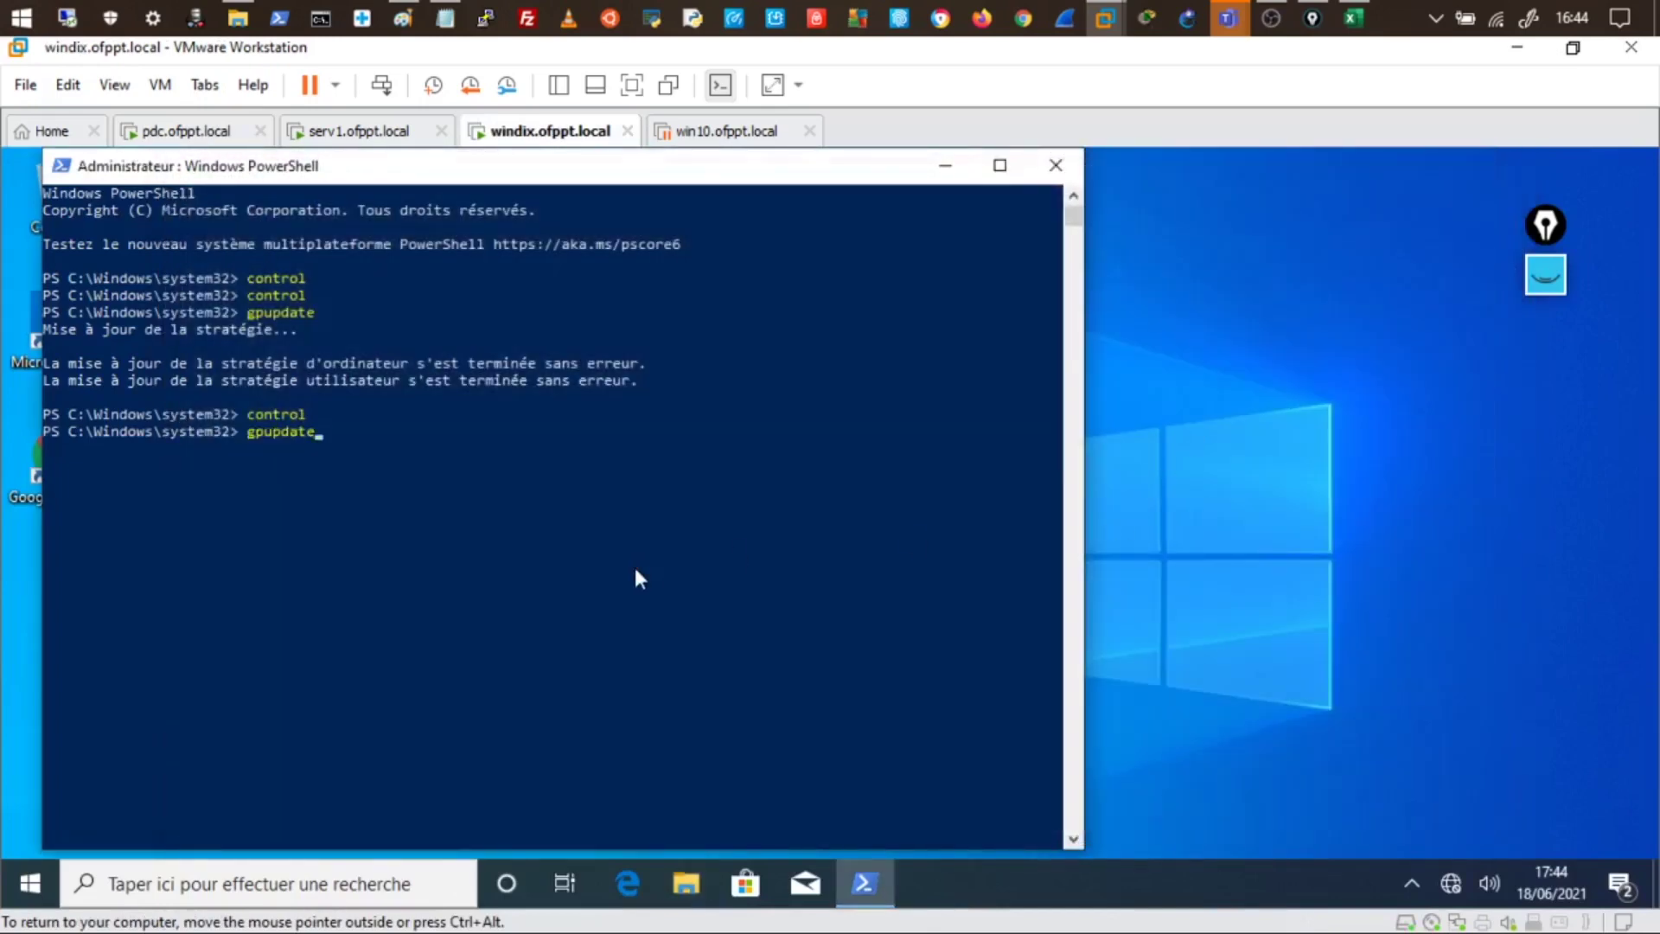
key(Up)
key(Down)
key(Return)
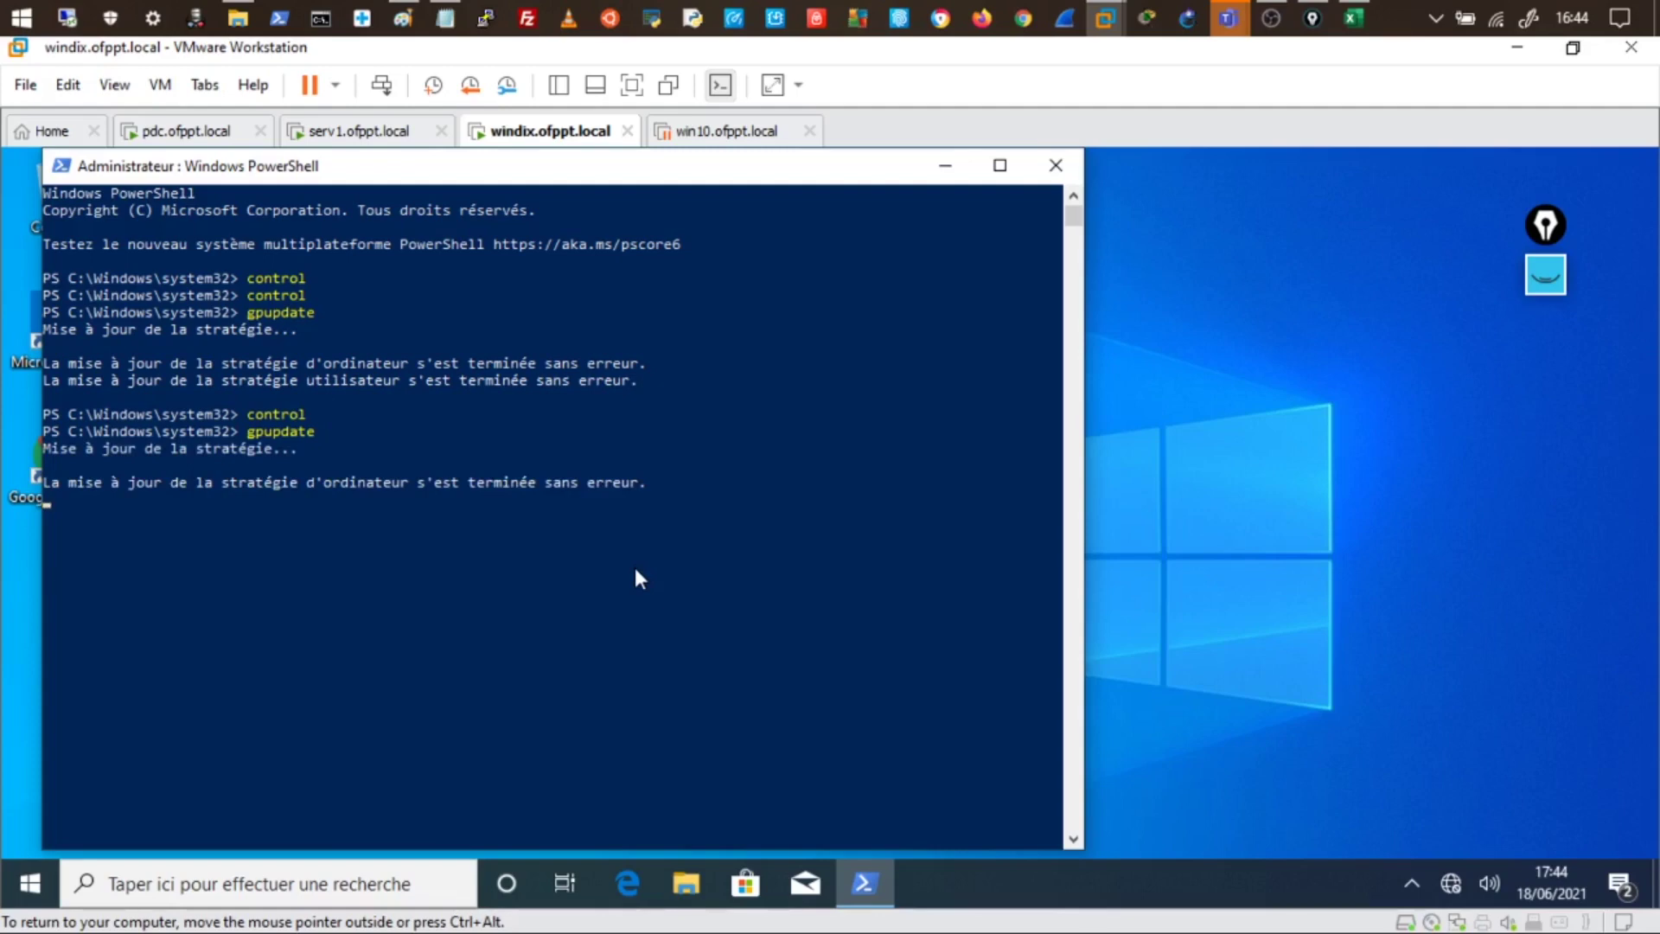
key(Up)
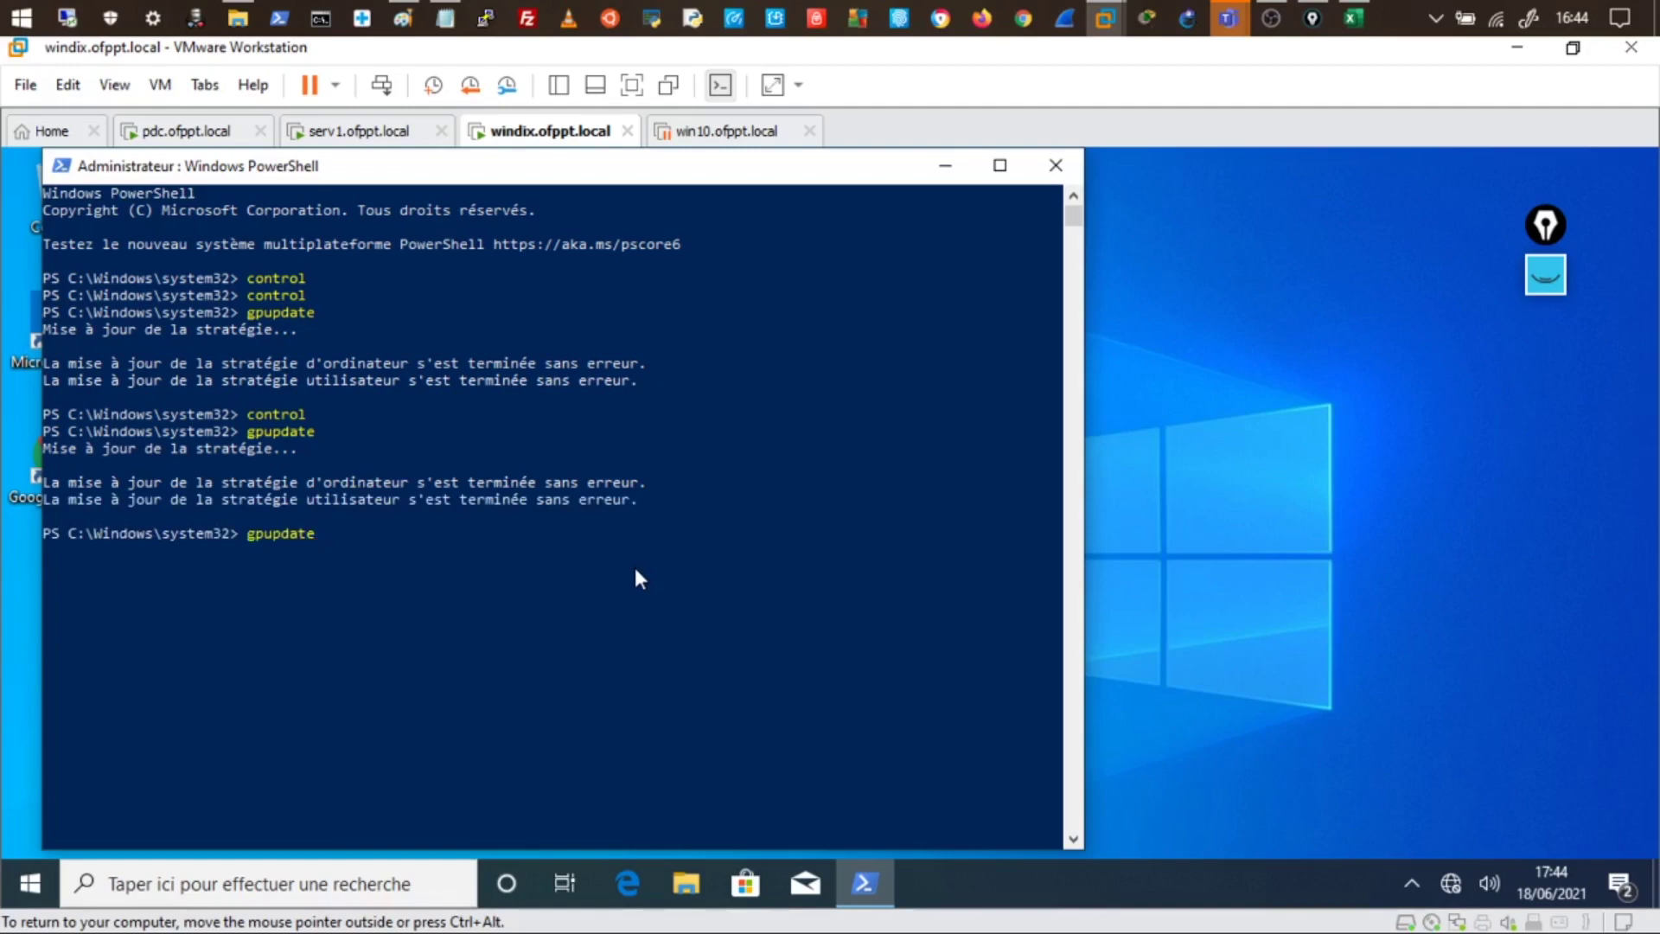
key(Up)
key(Return)
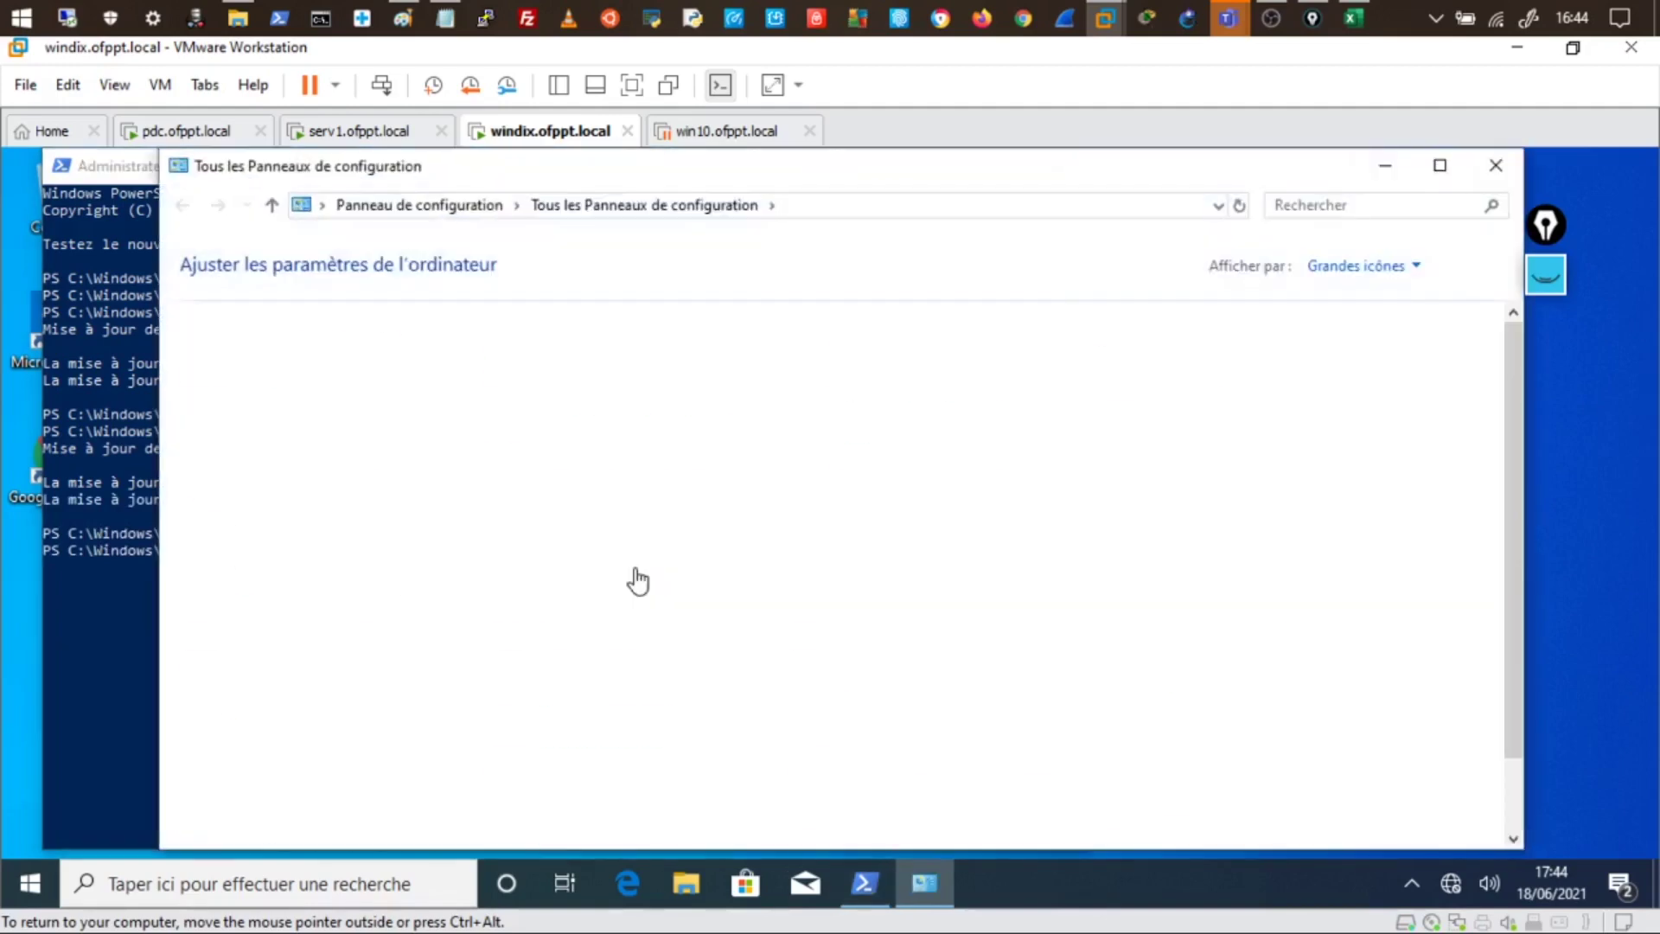
- Open Control Panel's network programs list and mark SuperPuTTY for installation
click(409, 206)
click(543, 640)
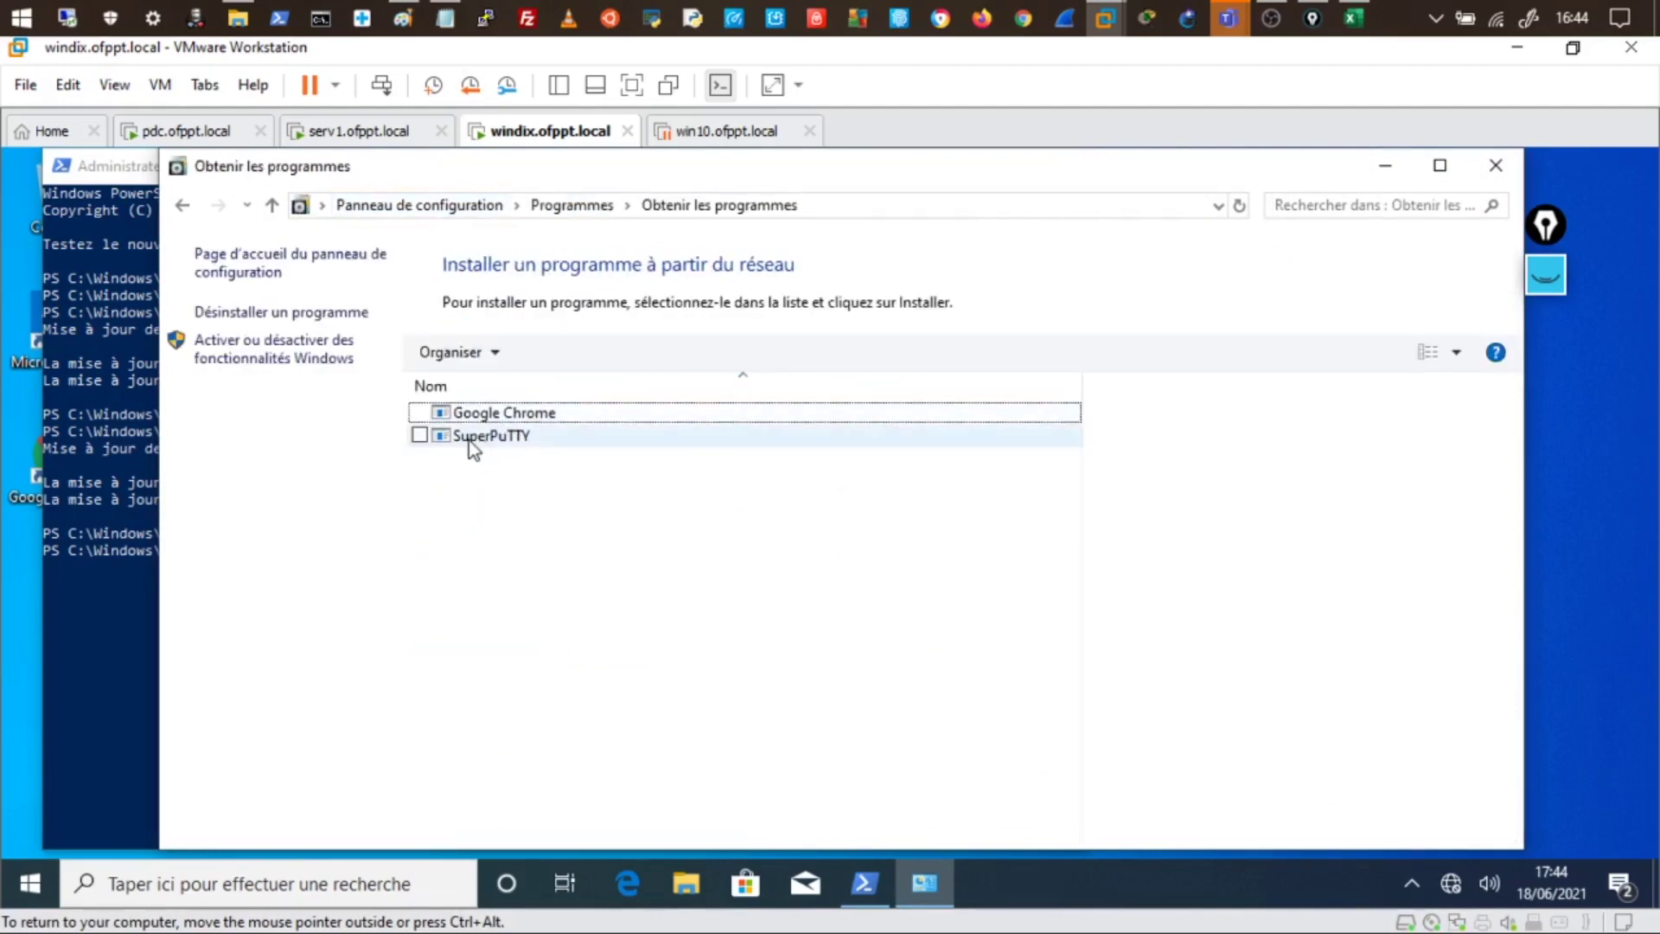
double_click(469, 439)
click(487, 442)
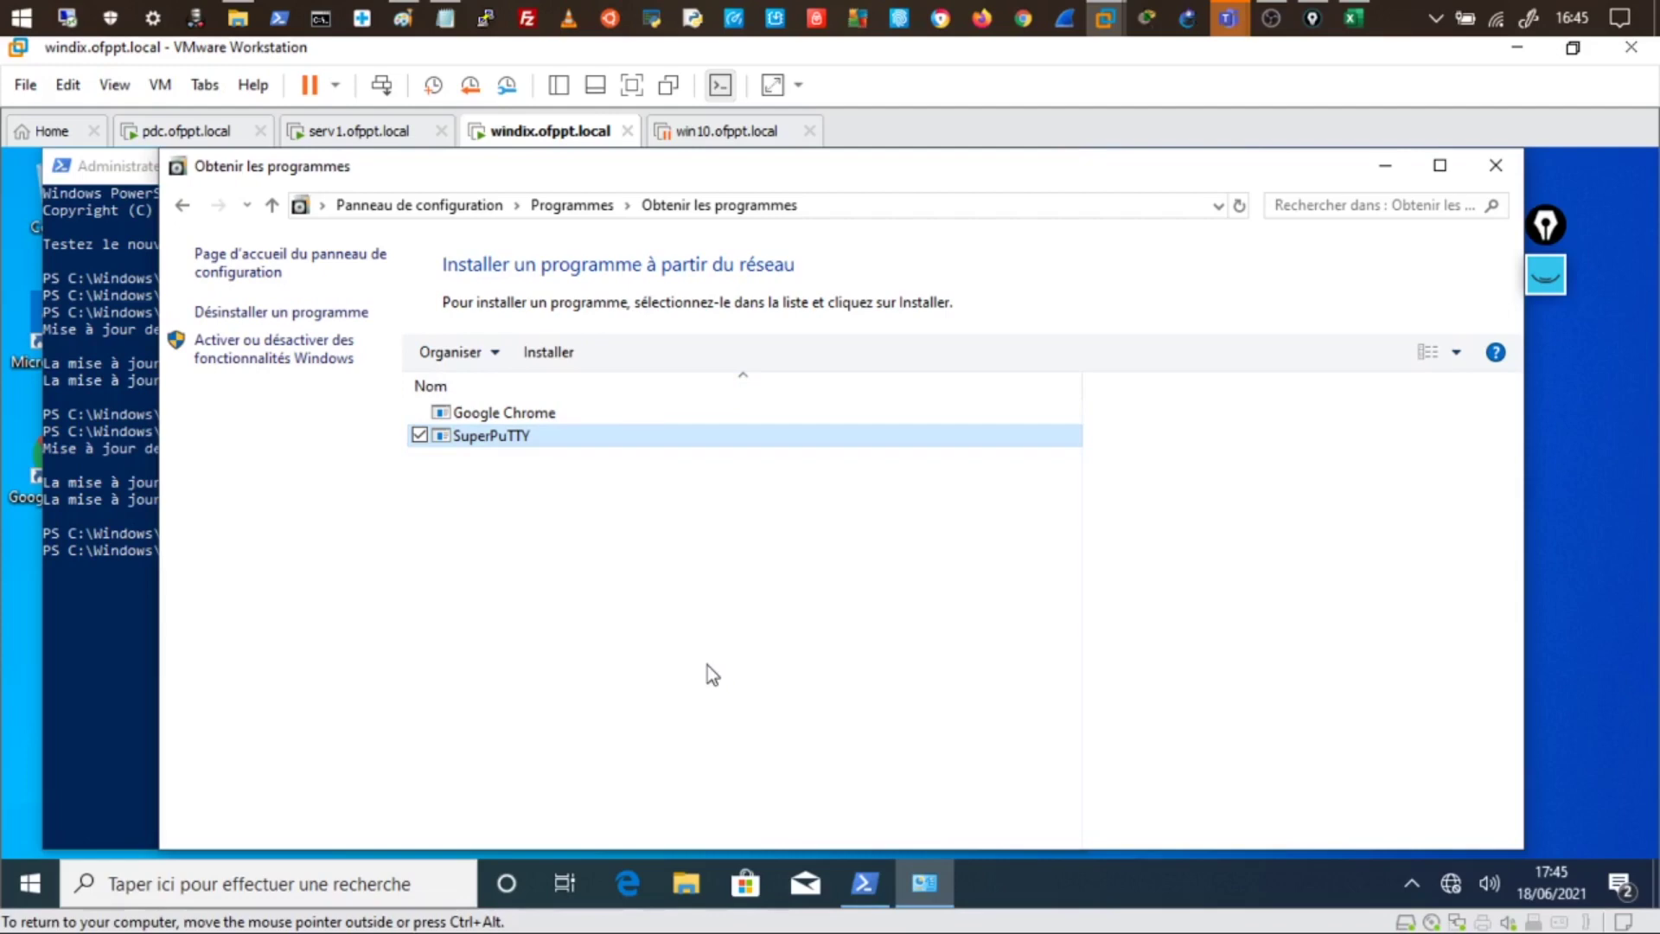
- Switch to pdc and select the Win10_Uniquement WMI filter to view its Windows 10 query
click(376, 134)
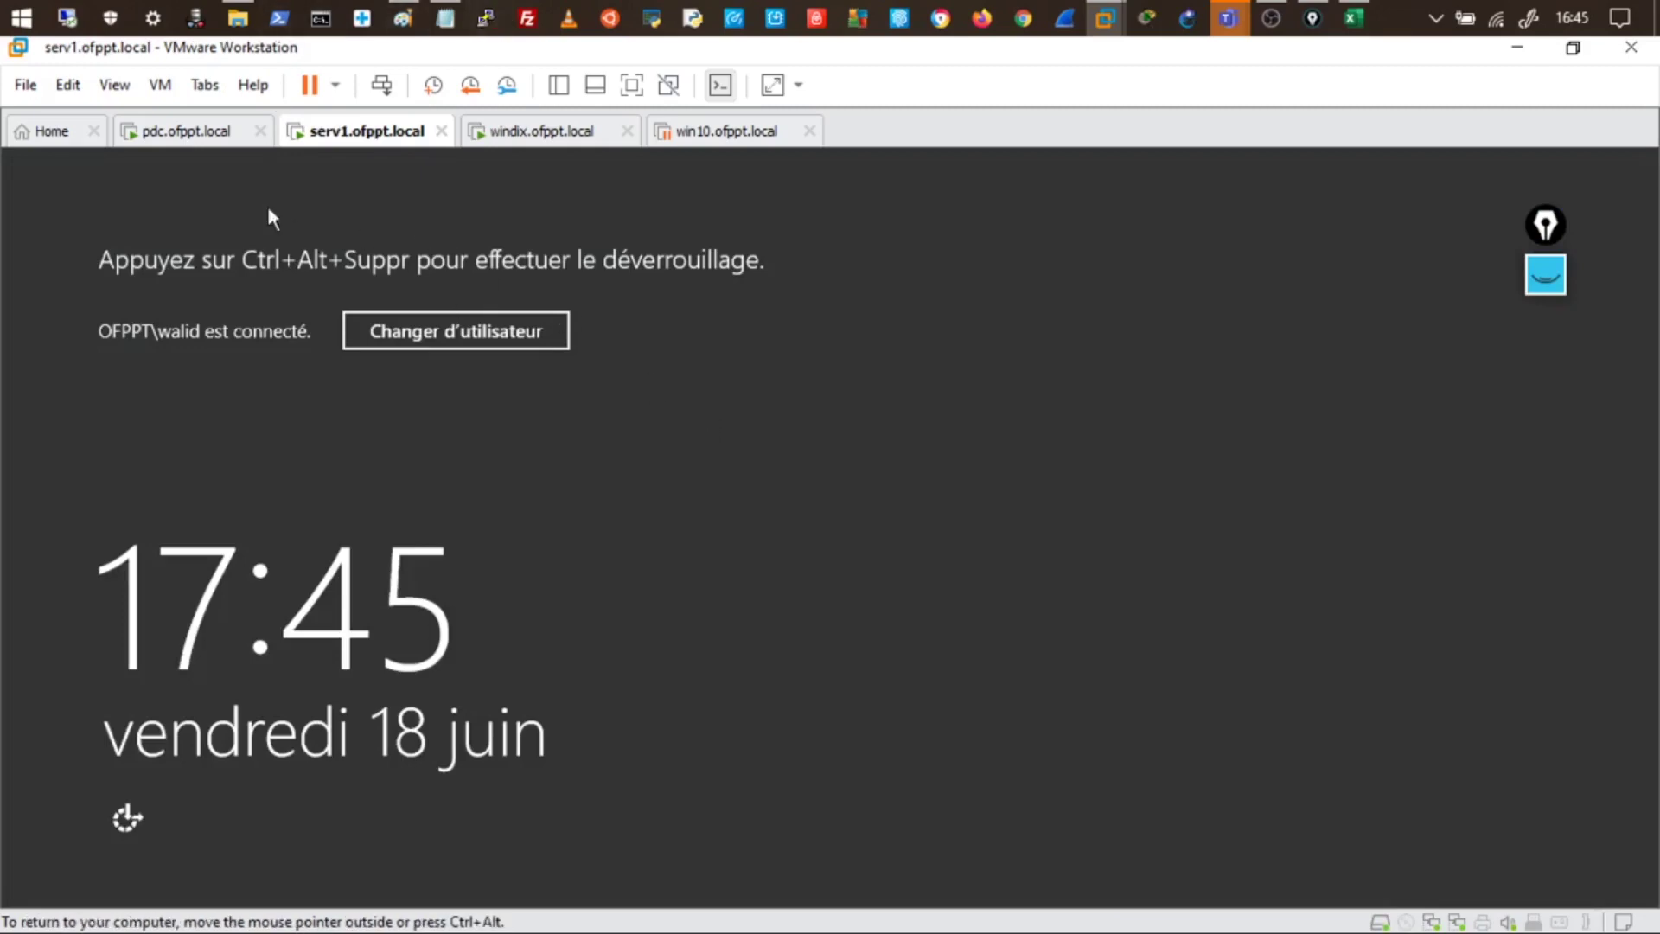
click(212, 132)
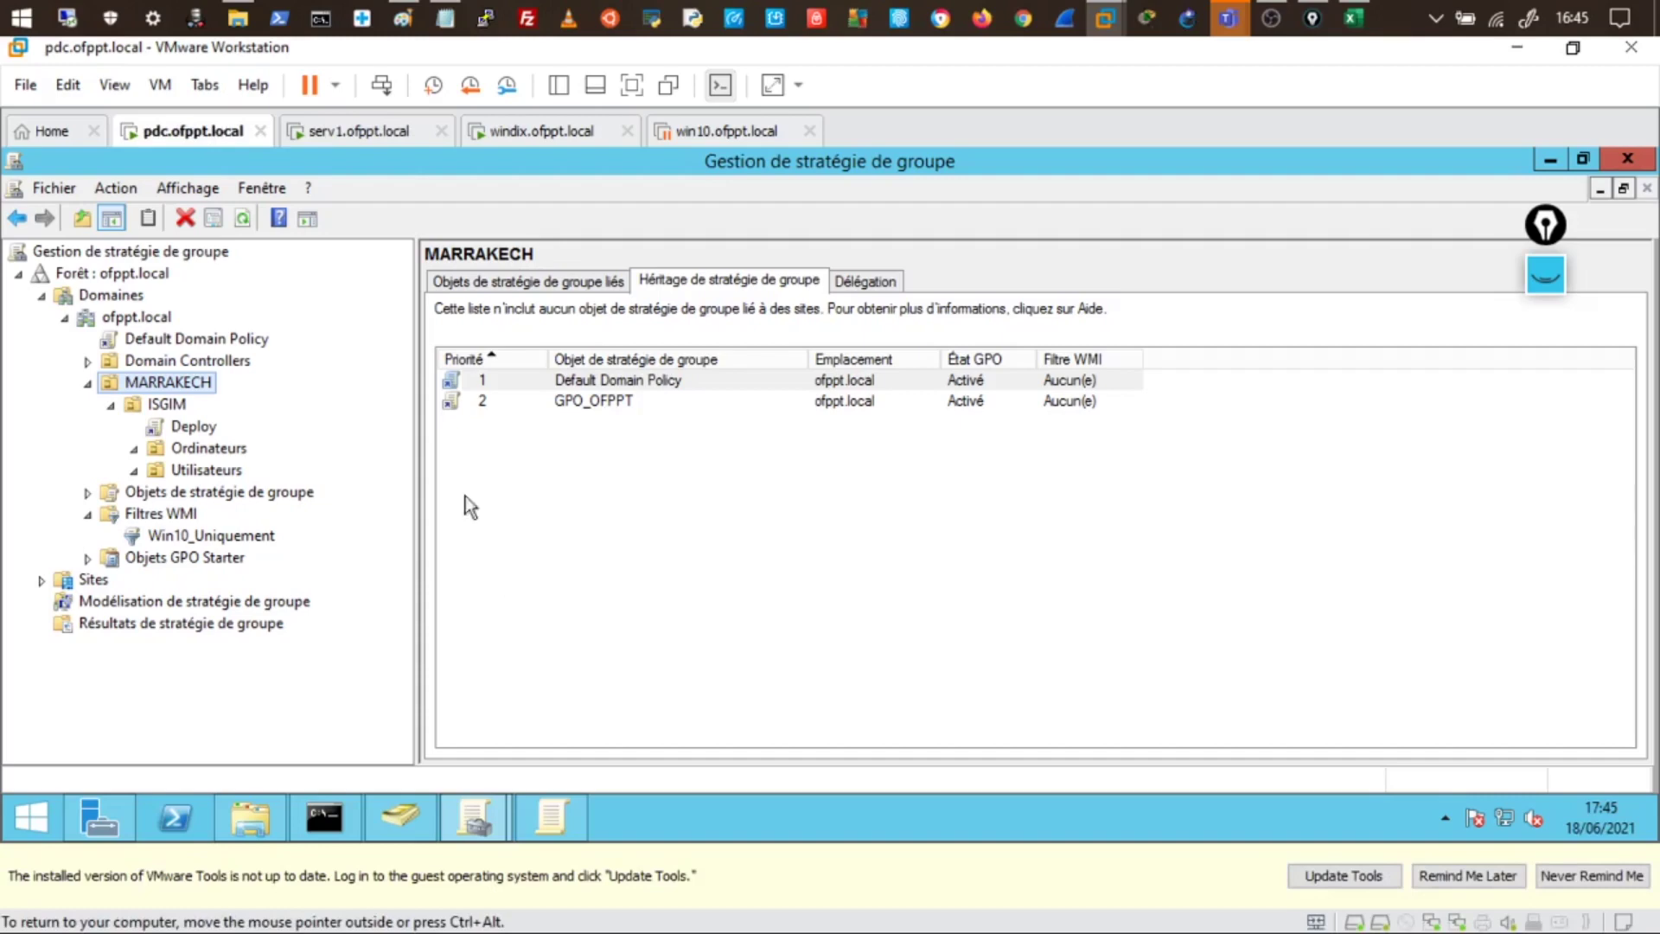
click(210, 537)
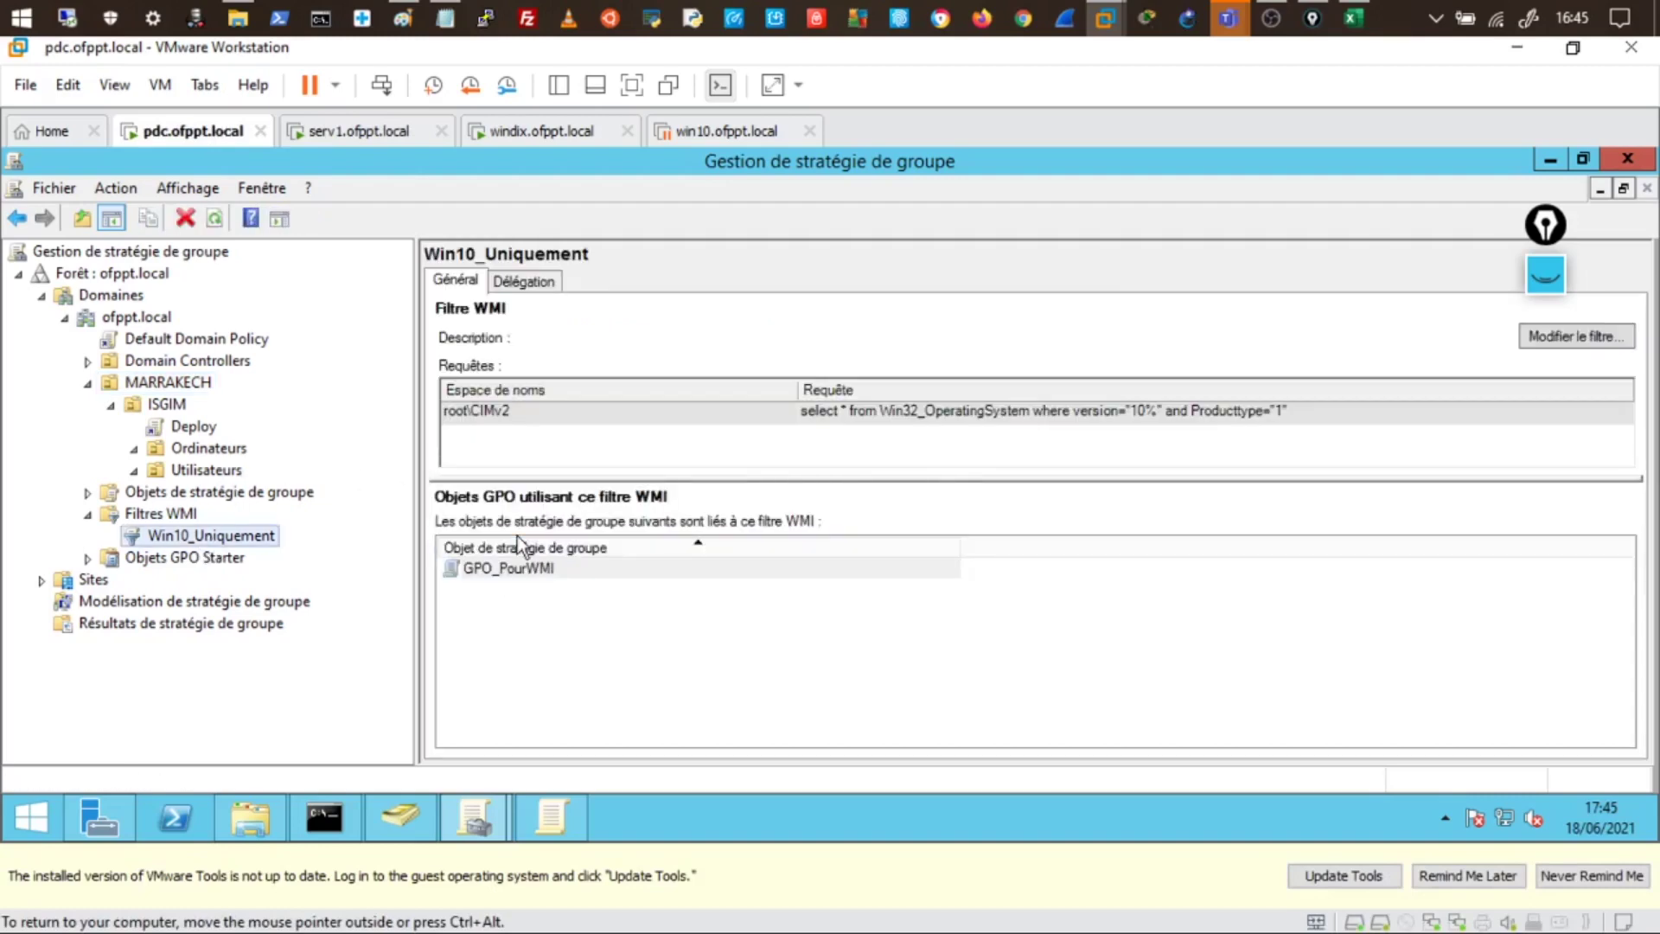
- Bring the Teams class meeting window forward from its taskbar preview
mouse_move(1227, 17)
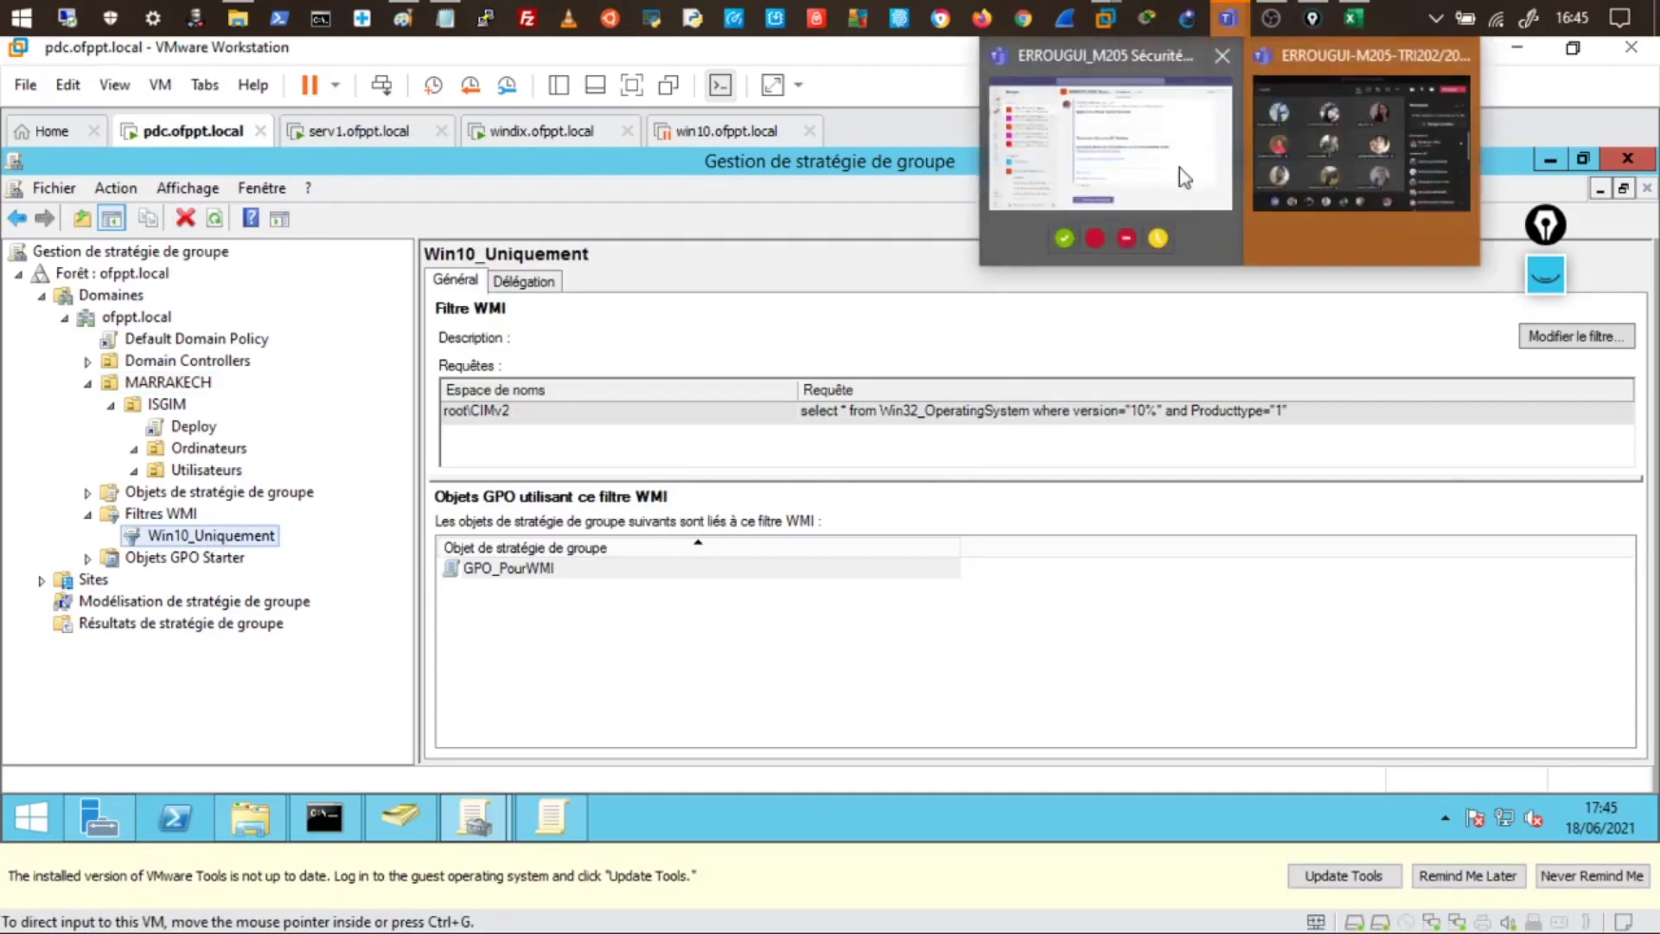
click(1357, 164)
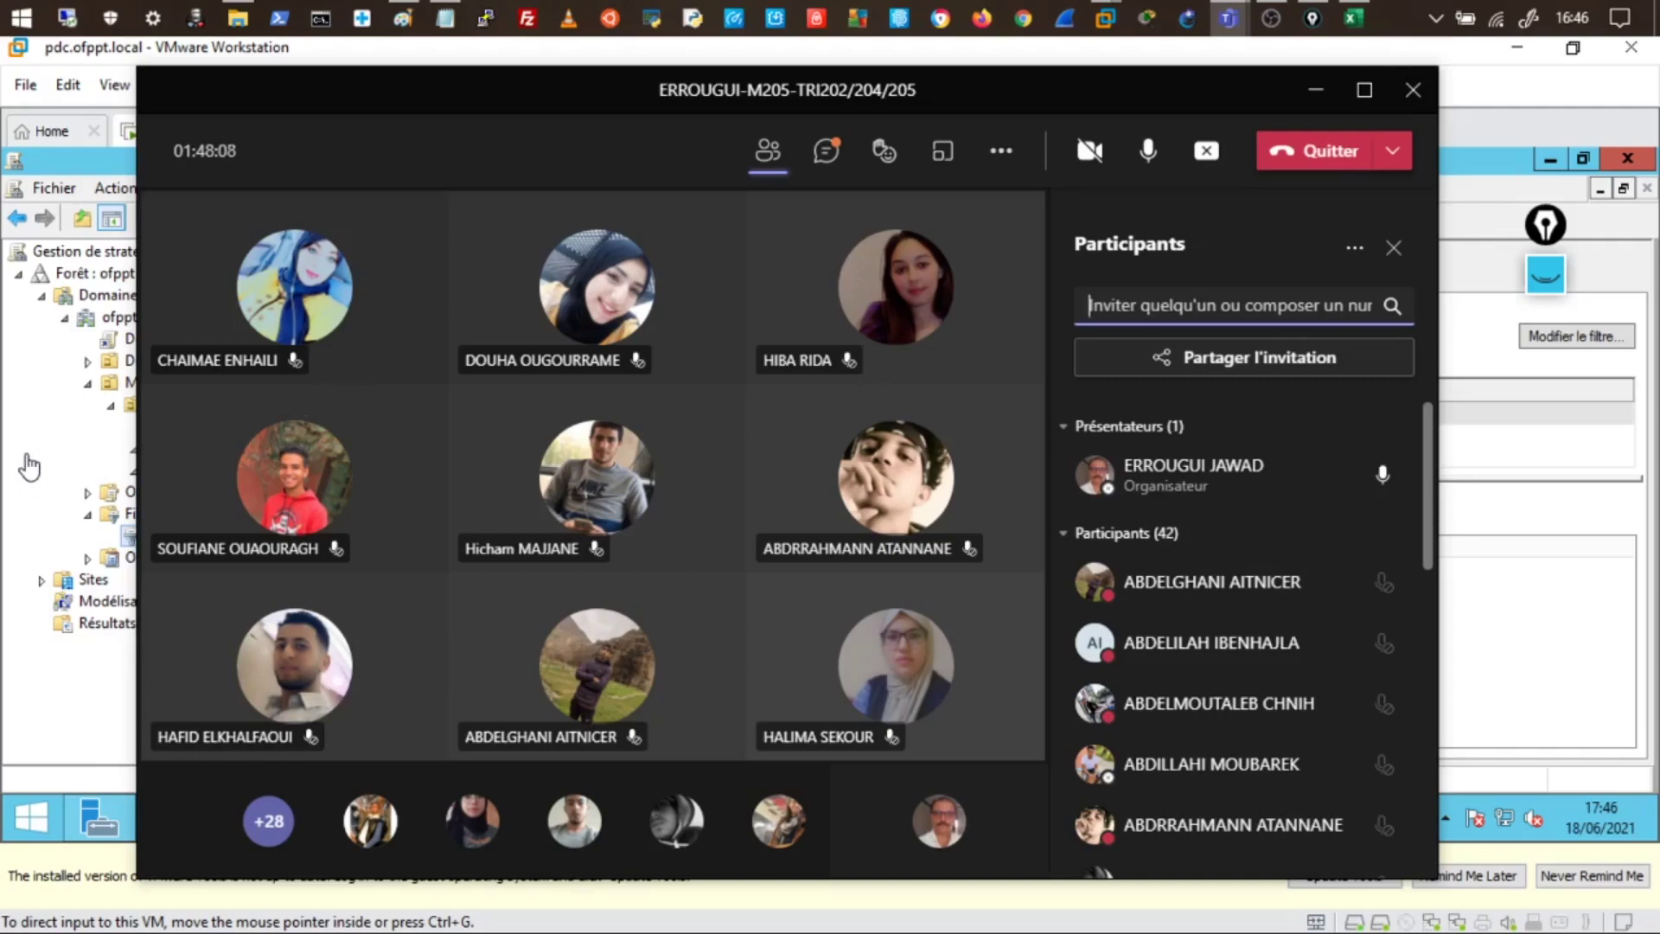
- In Group Policy Management, view the Deploy GPO and Win10_Uniquement filter, then open Deploy's actions menu
click(59, 439)
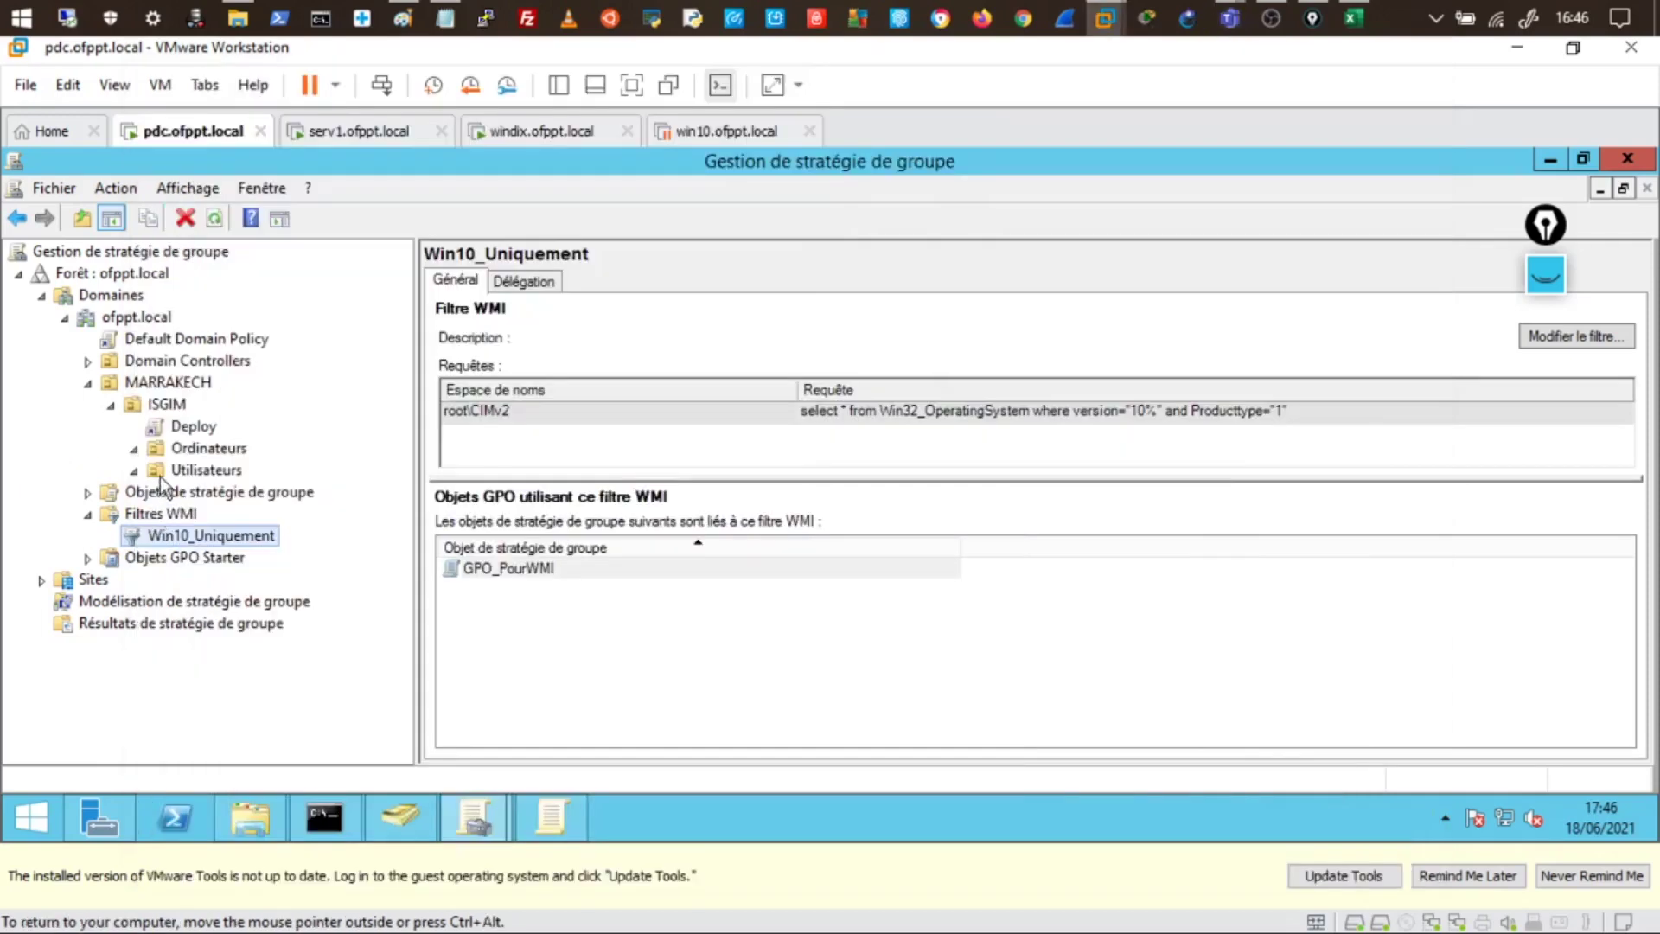
click(194, 426)
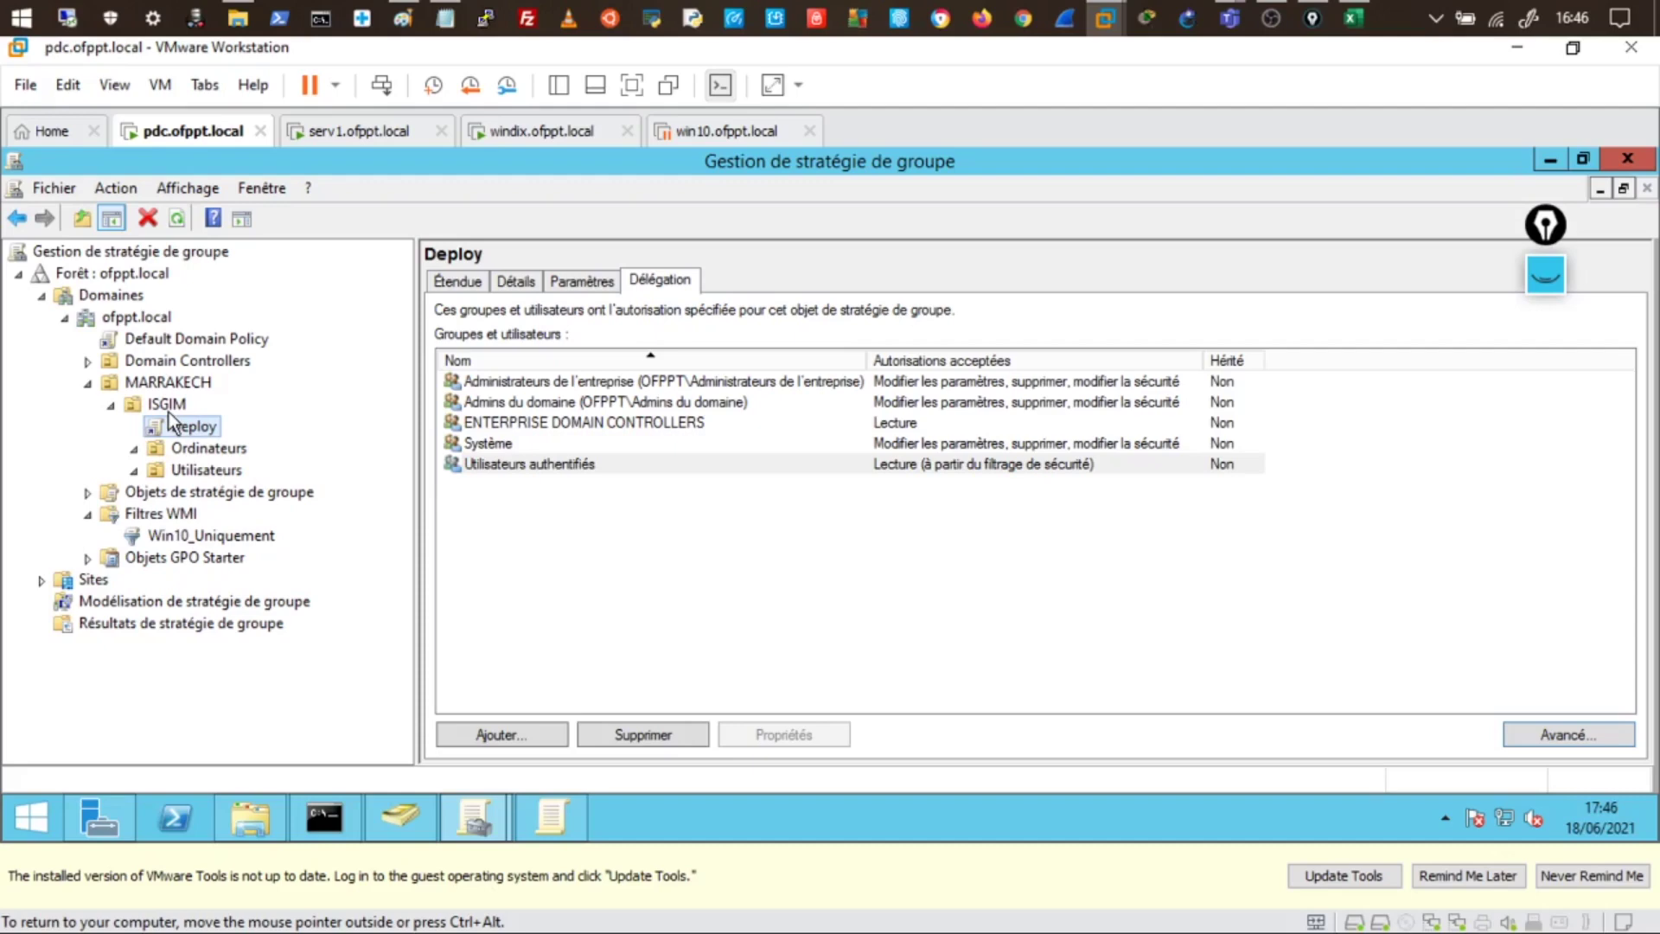
click(218, 538)
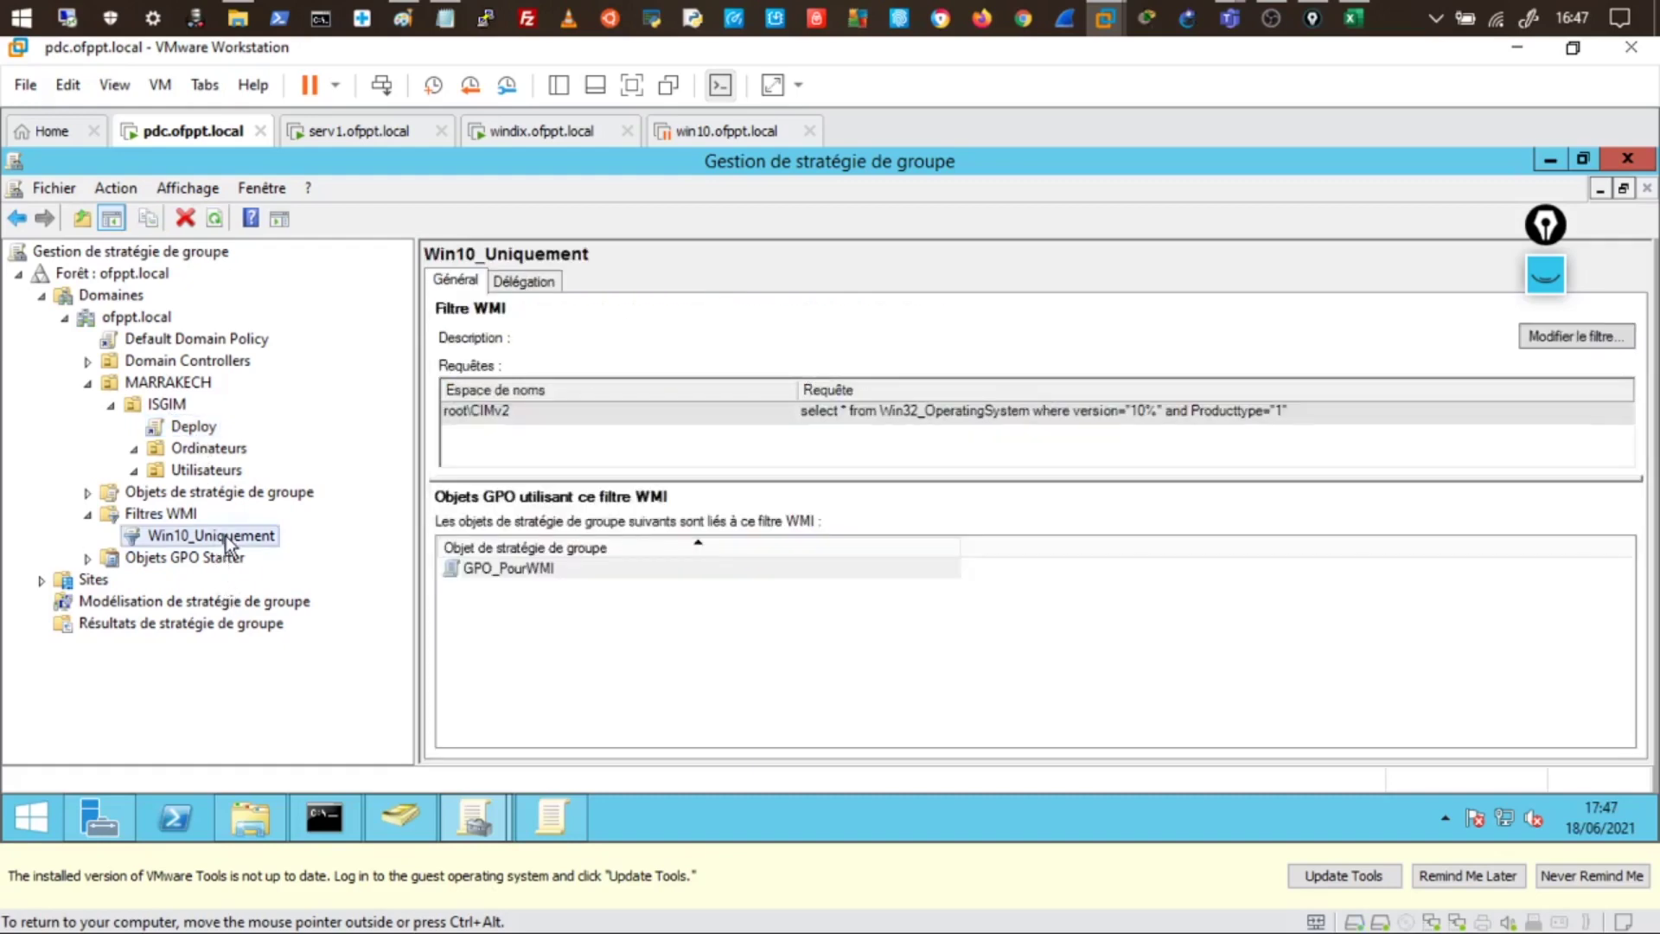
click(201, 432)
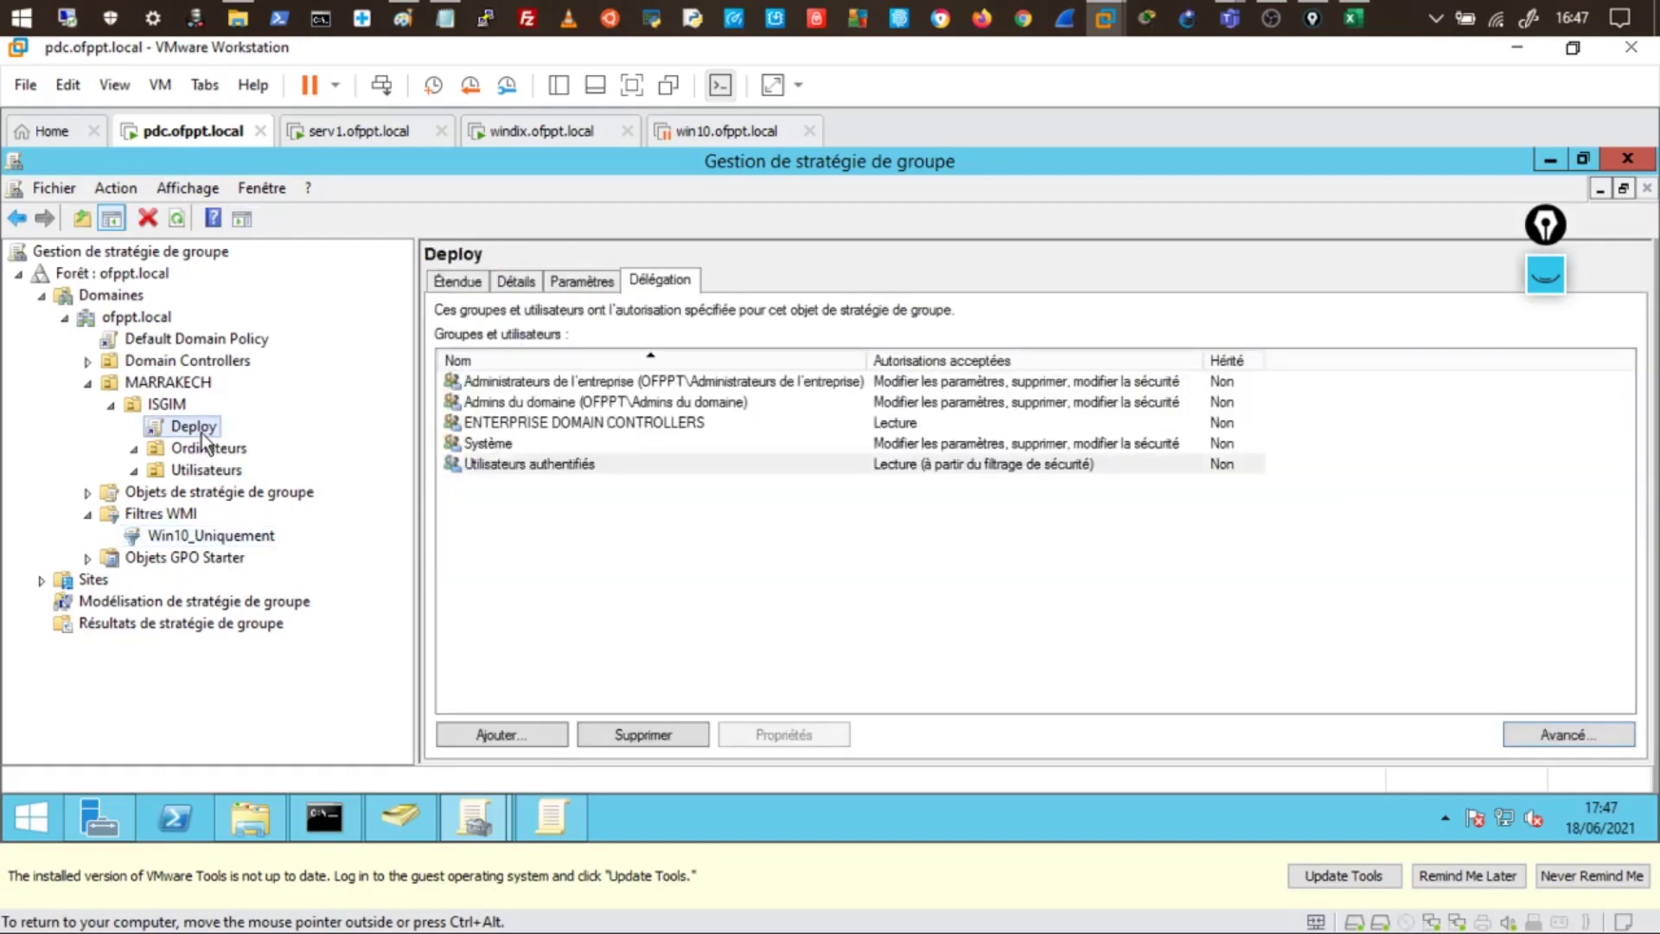
right_click(204, 437)
- Set Deploy's WMI filter to Win10_Uniquement, then check the filter now lists Deploy and GPO_PourWMI
click(247, 441)
click(455, 279)
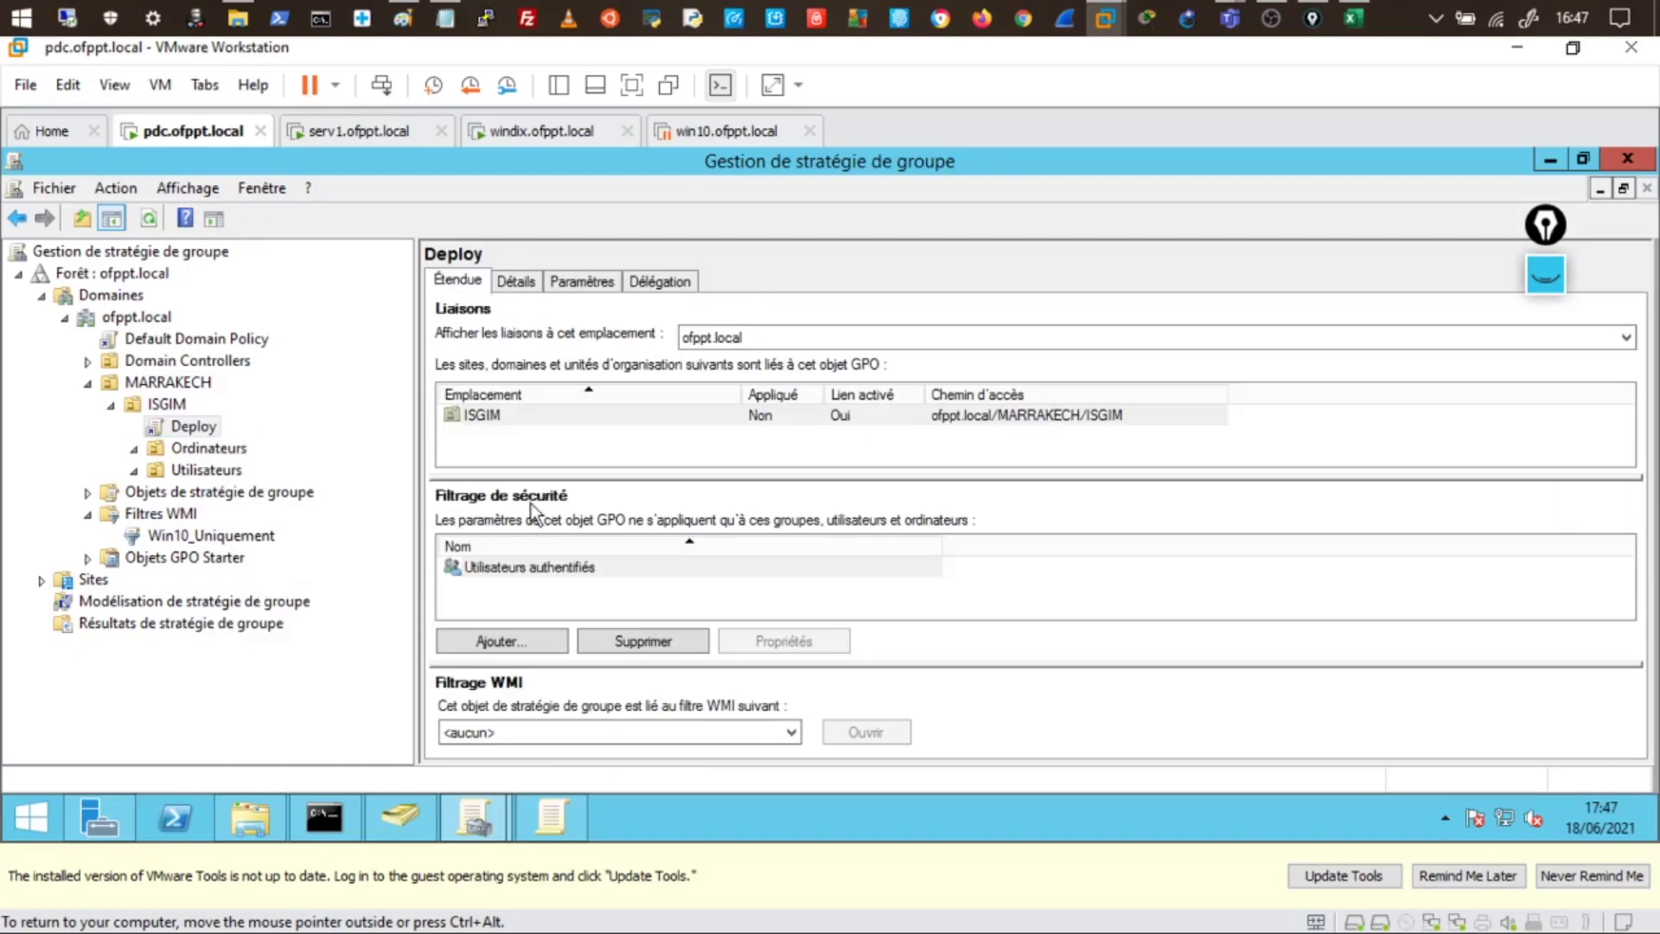
click(519, 731)
click(522, 771)
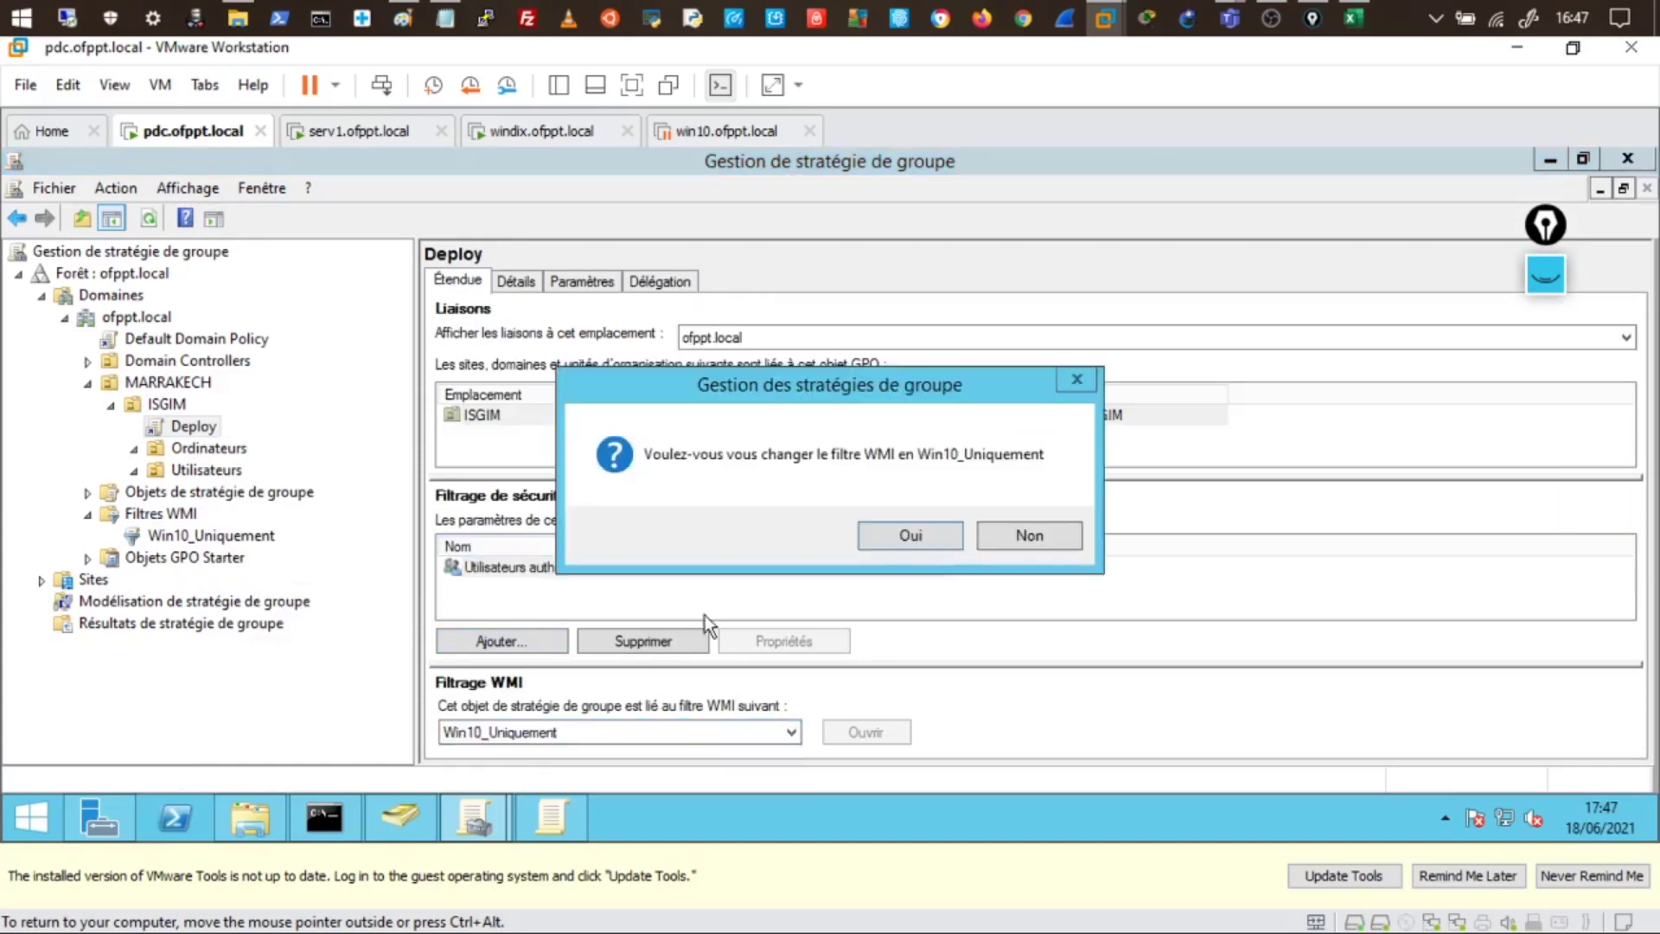
click(927, 527)
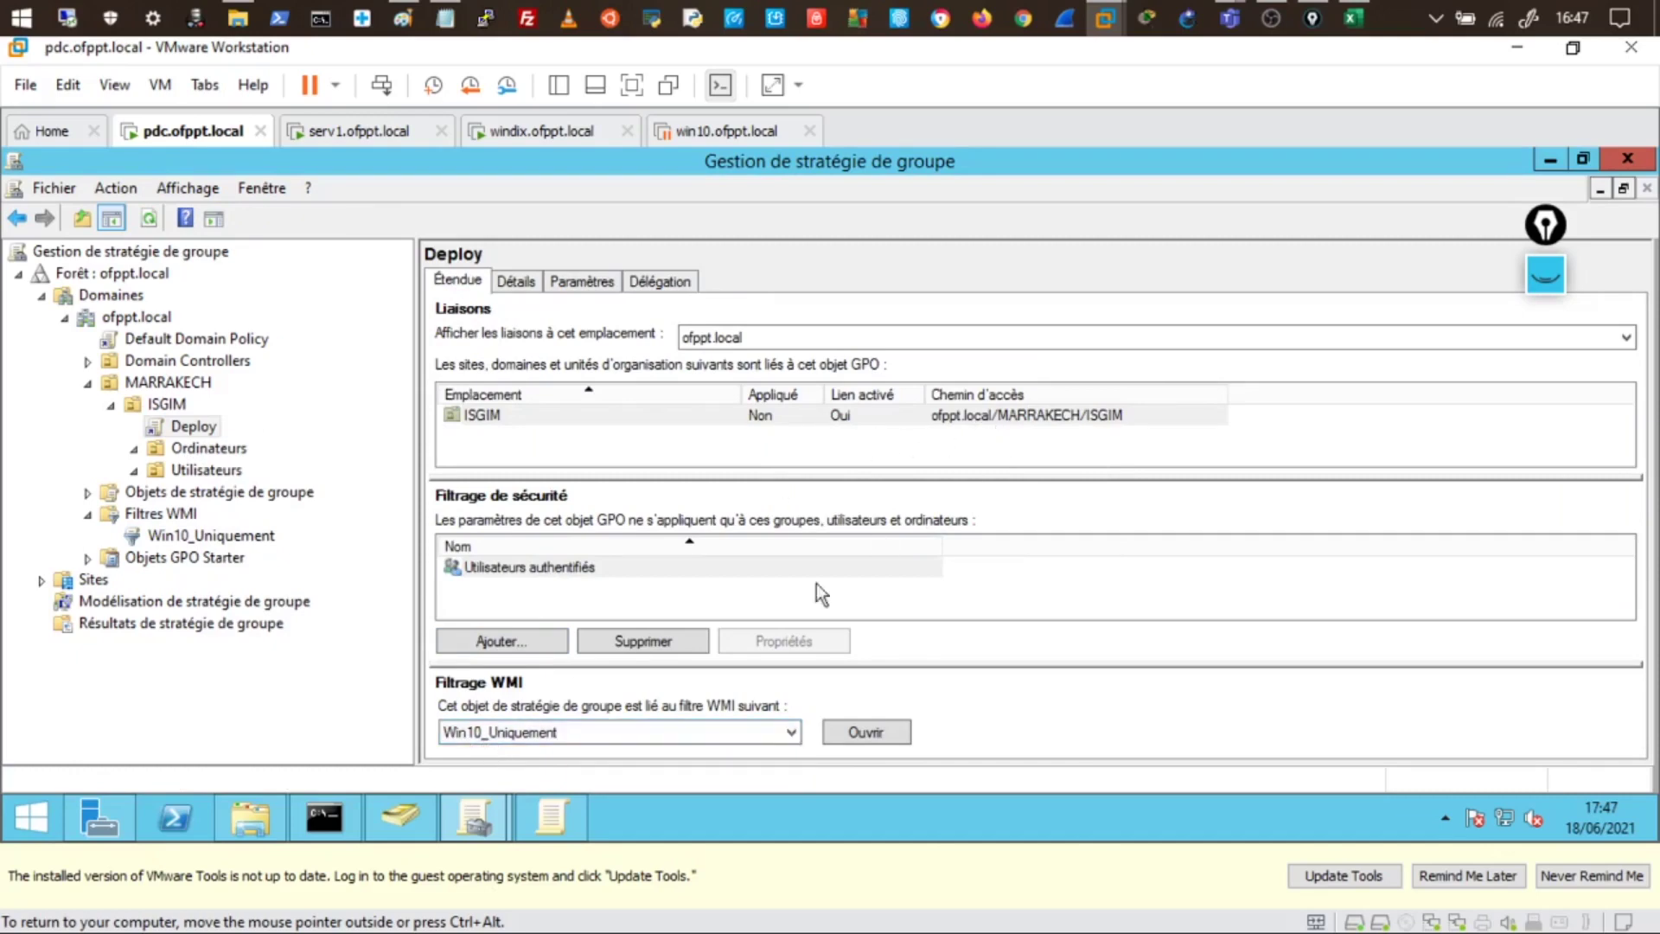
click(192, 535)
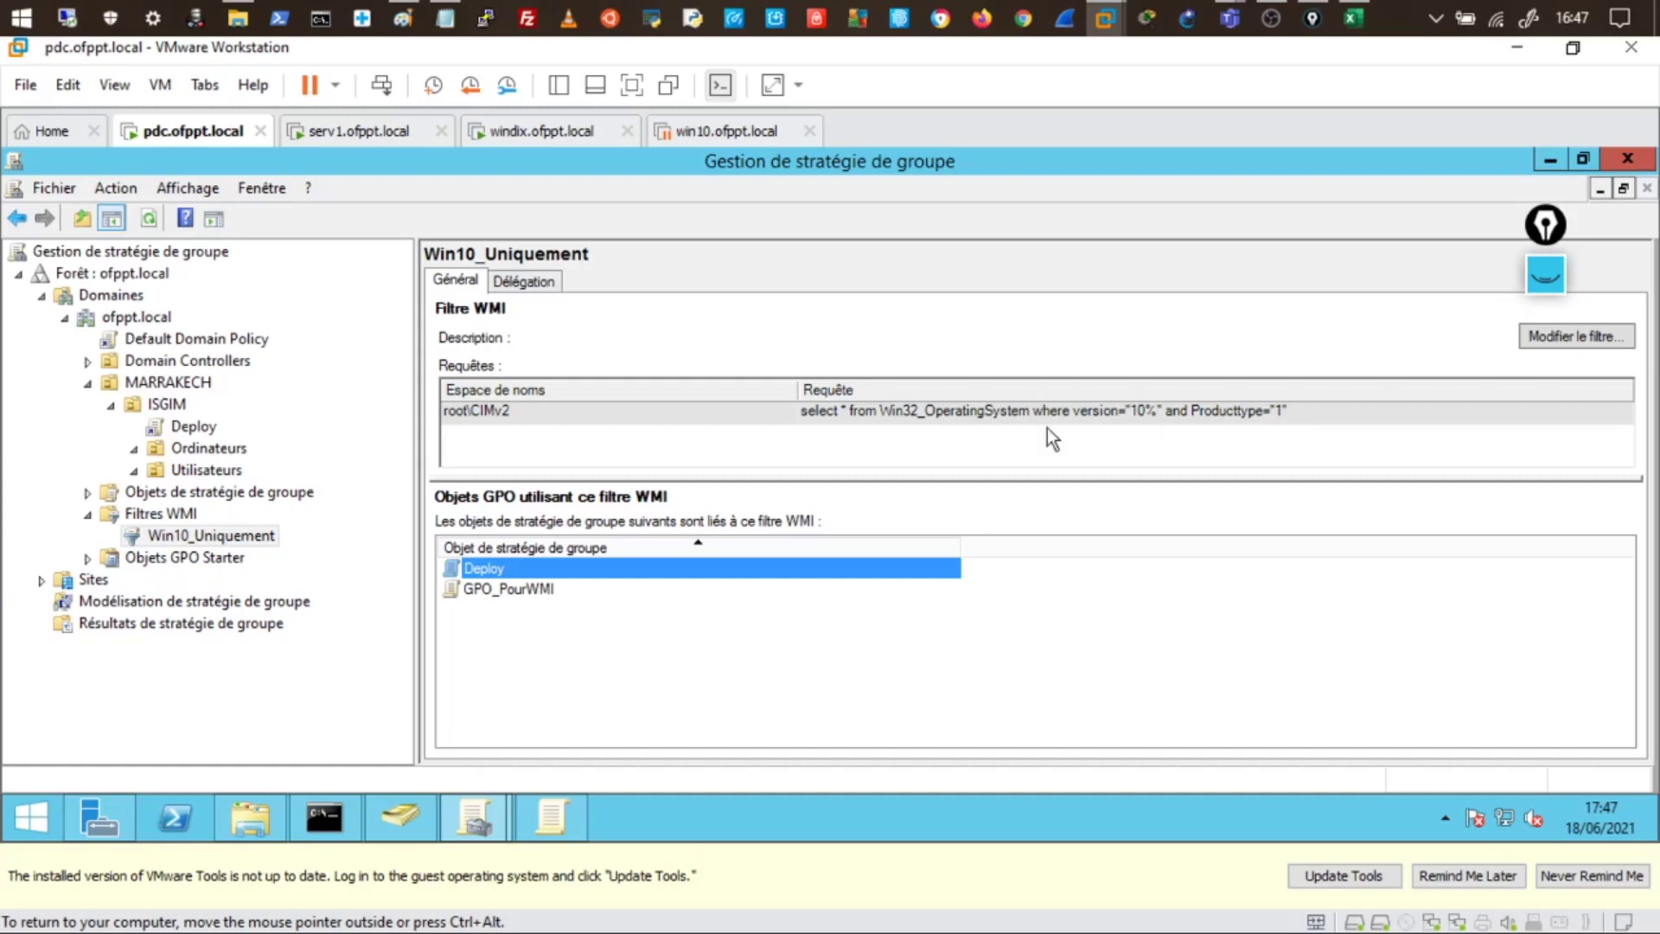
- Edit the Win10_Uniquement query to version="10%" and Producttype="1", accept the warning, and save the filter
click(226, 539)
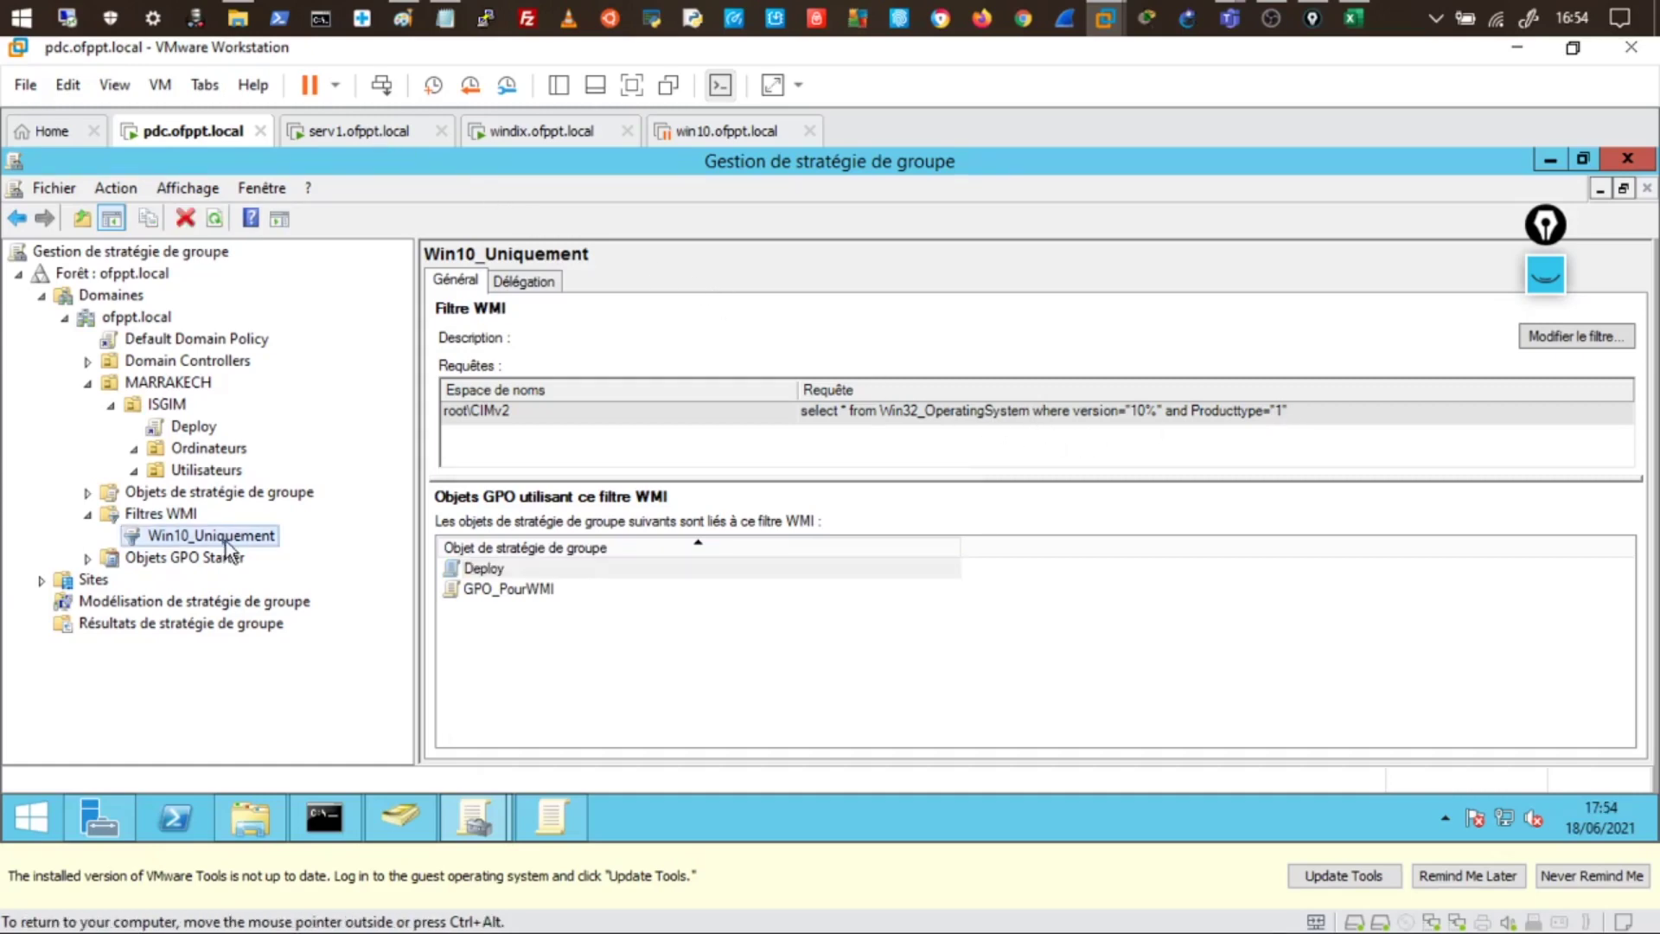
right_click(229, 543)
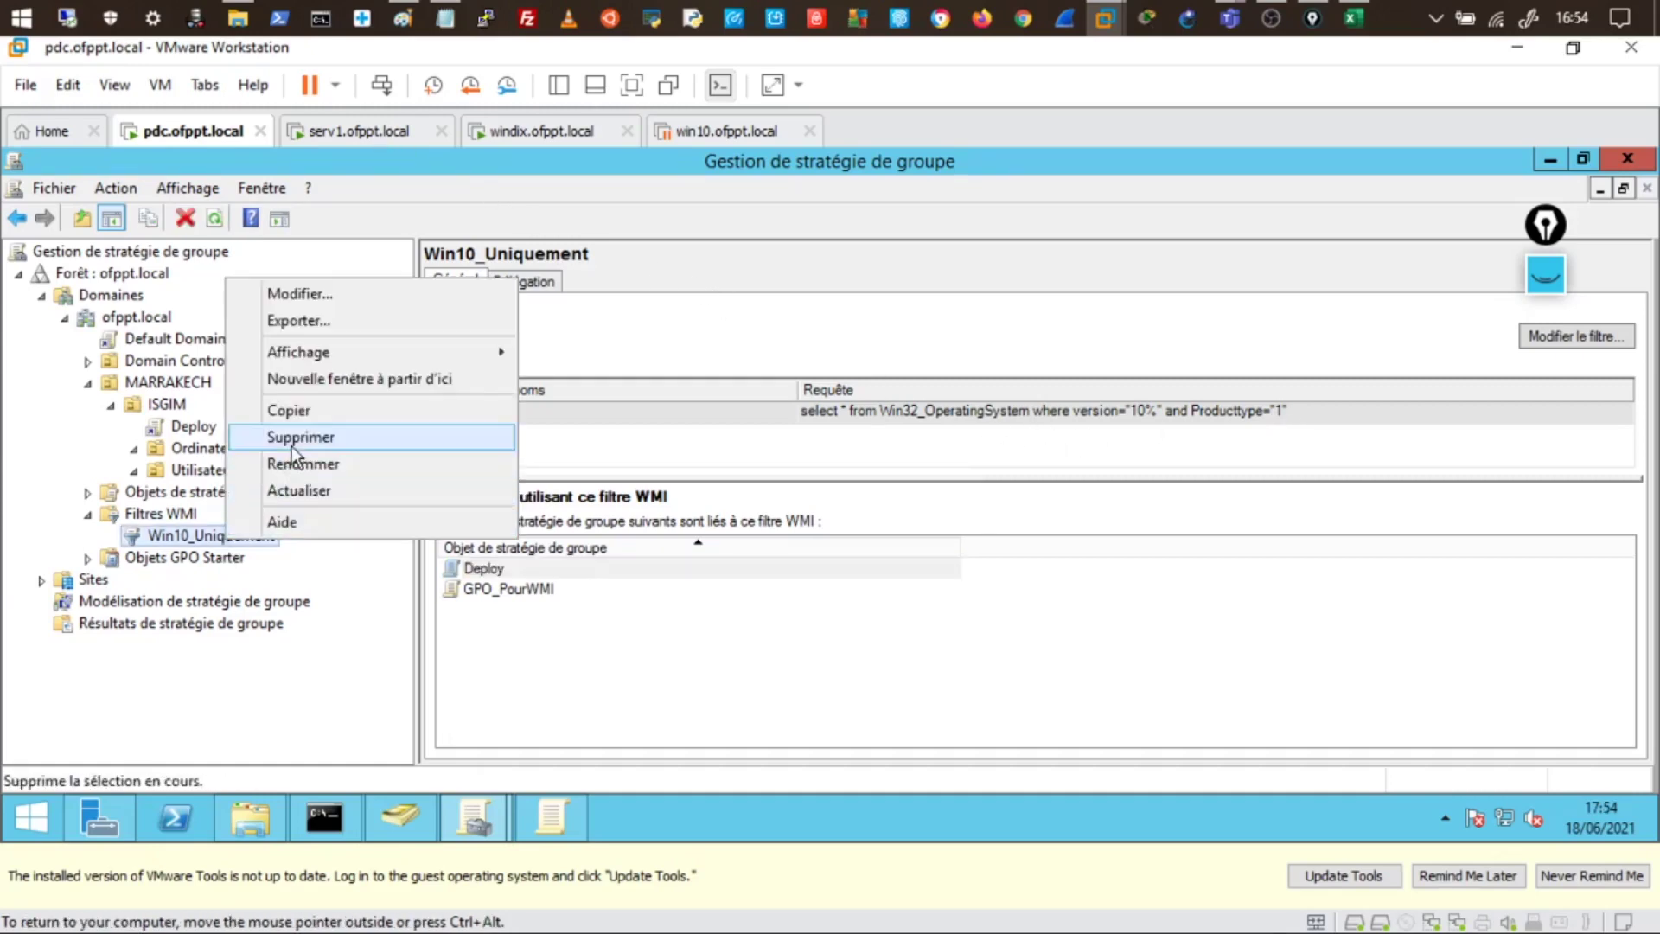
click(308, 299)
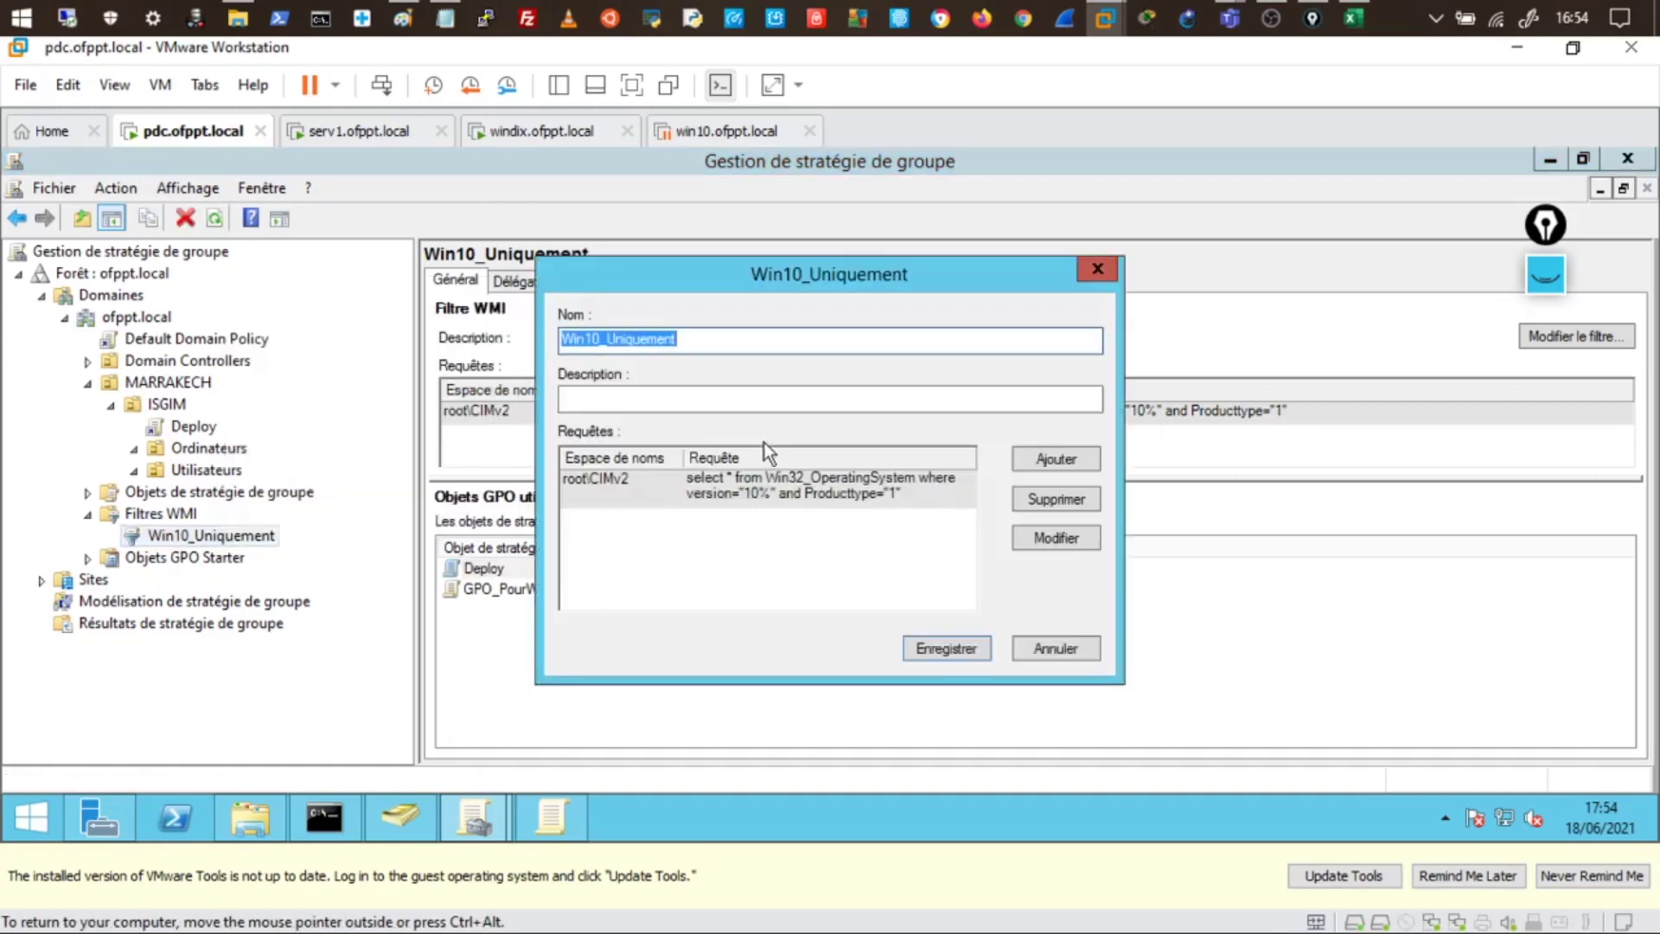
click(1031, 534)
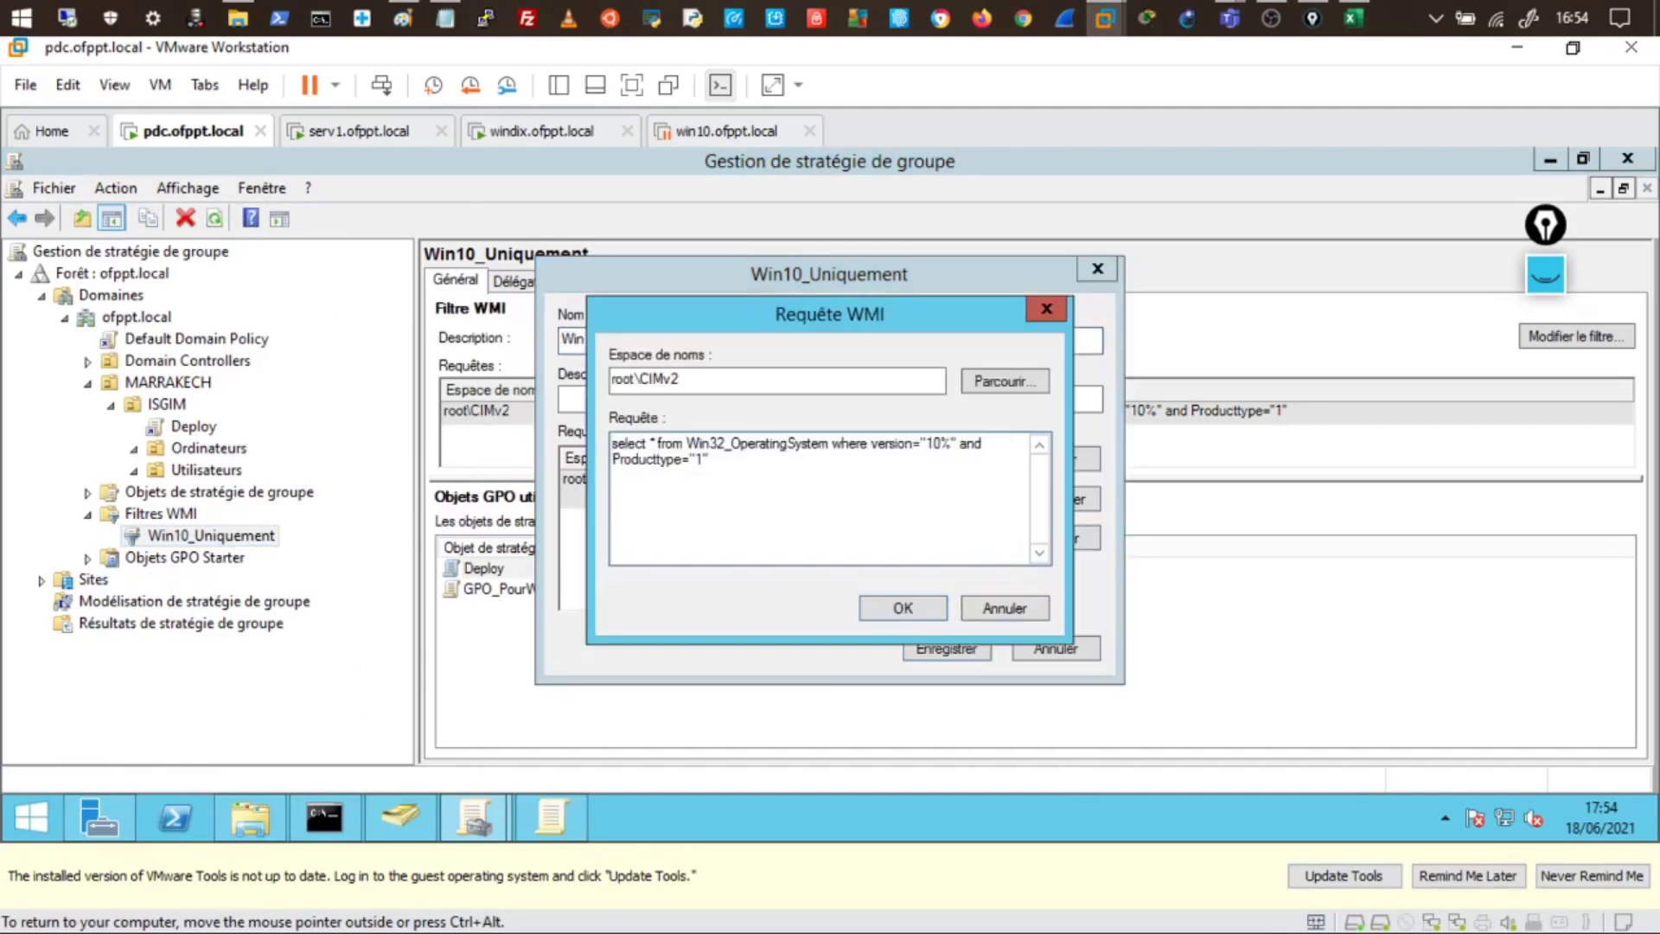
key(BackSpace)
key(BackSpace)
key(BackSpace)
key(BackSpace)
key(BackSpace)
key(BackSpace)
key(BackSpace)
key(BackSpace)
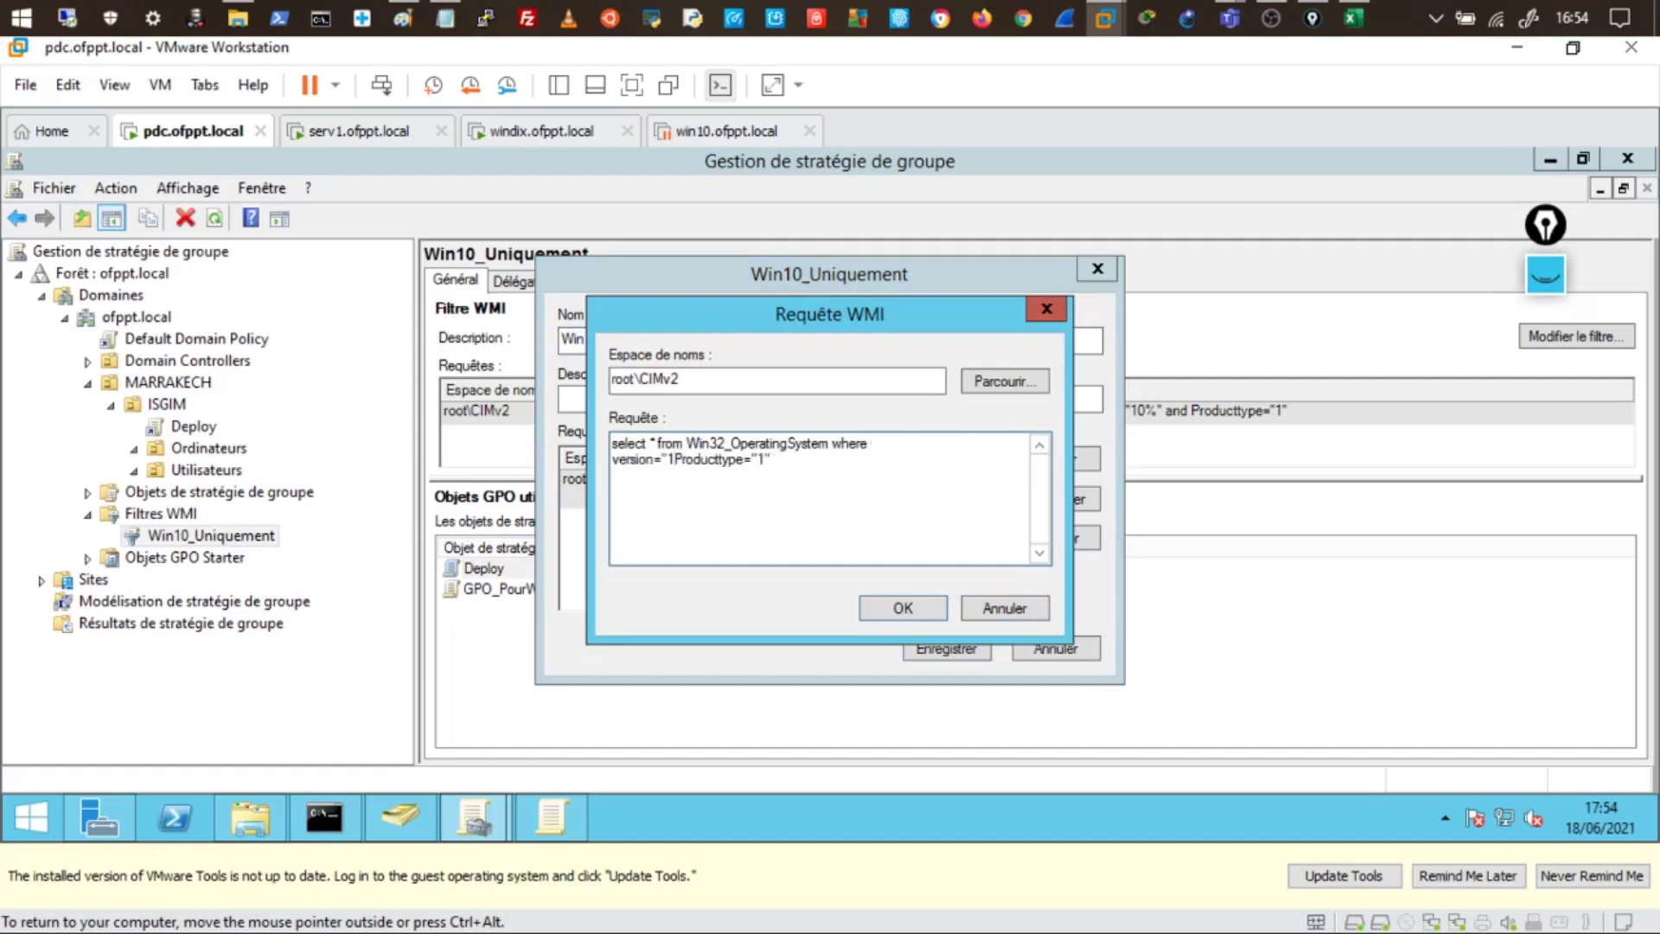
key(BackSpace)
key(BackSpace)
key(BackSpace)
key(BackSpace)
key(BackSpace)
key(BackSpace)
key(BackSpace)
key(BackSpace)
key(BackSpace)
key(BackSpace)
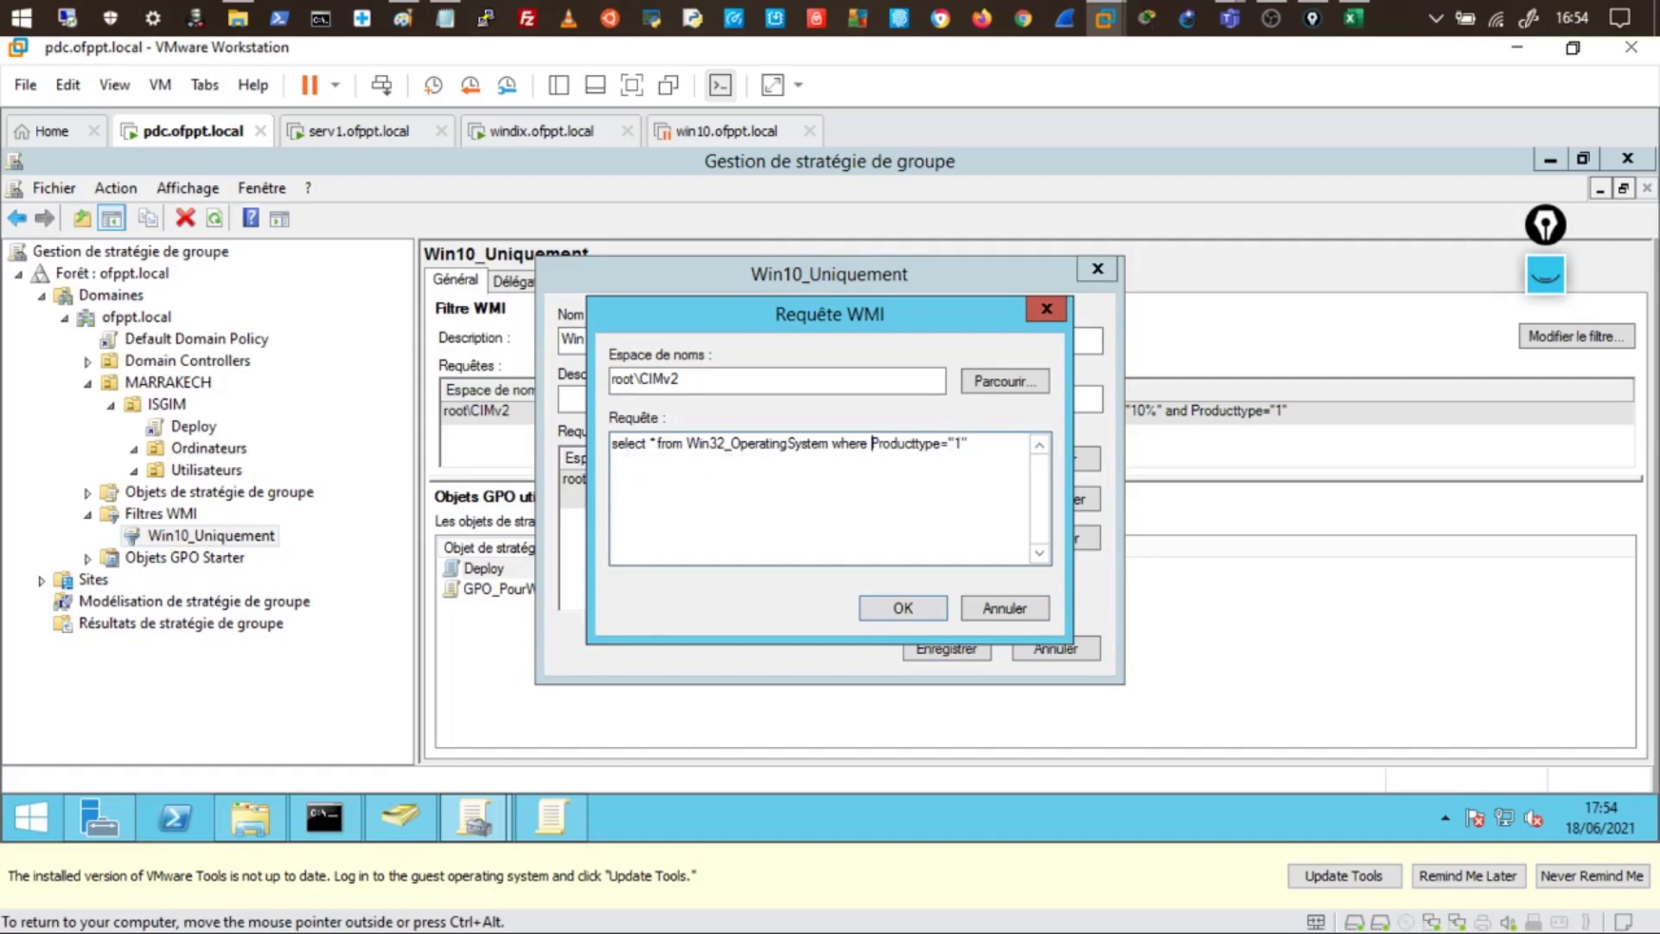
click(927, 615)
click(962, 564)
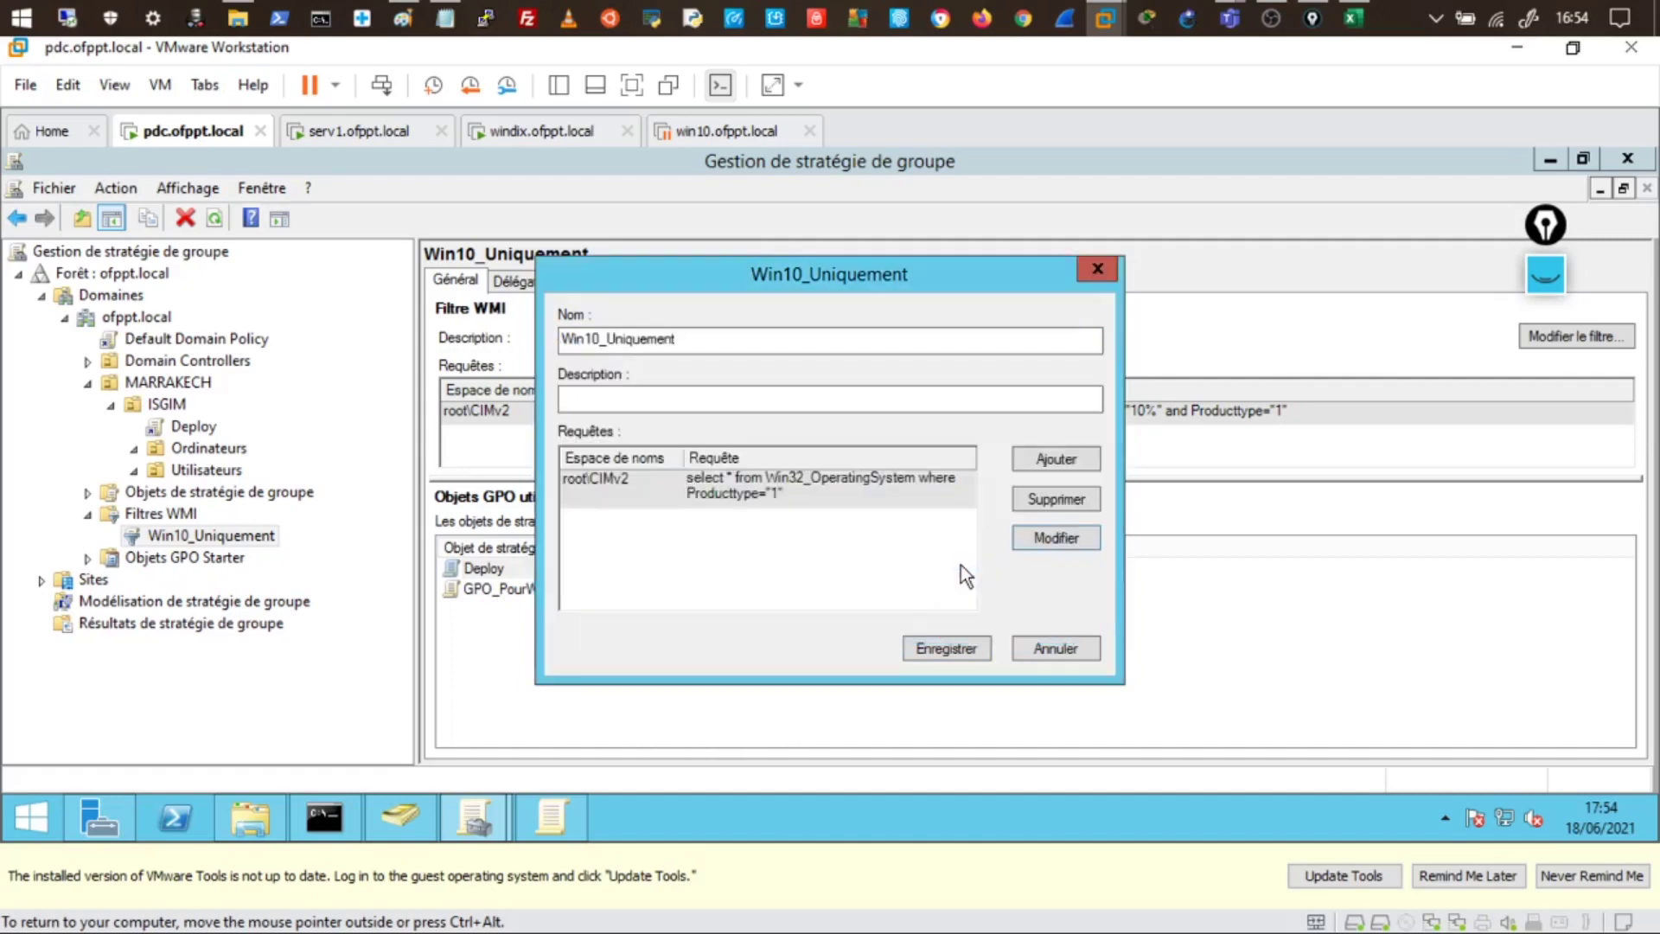
click(942, 646)
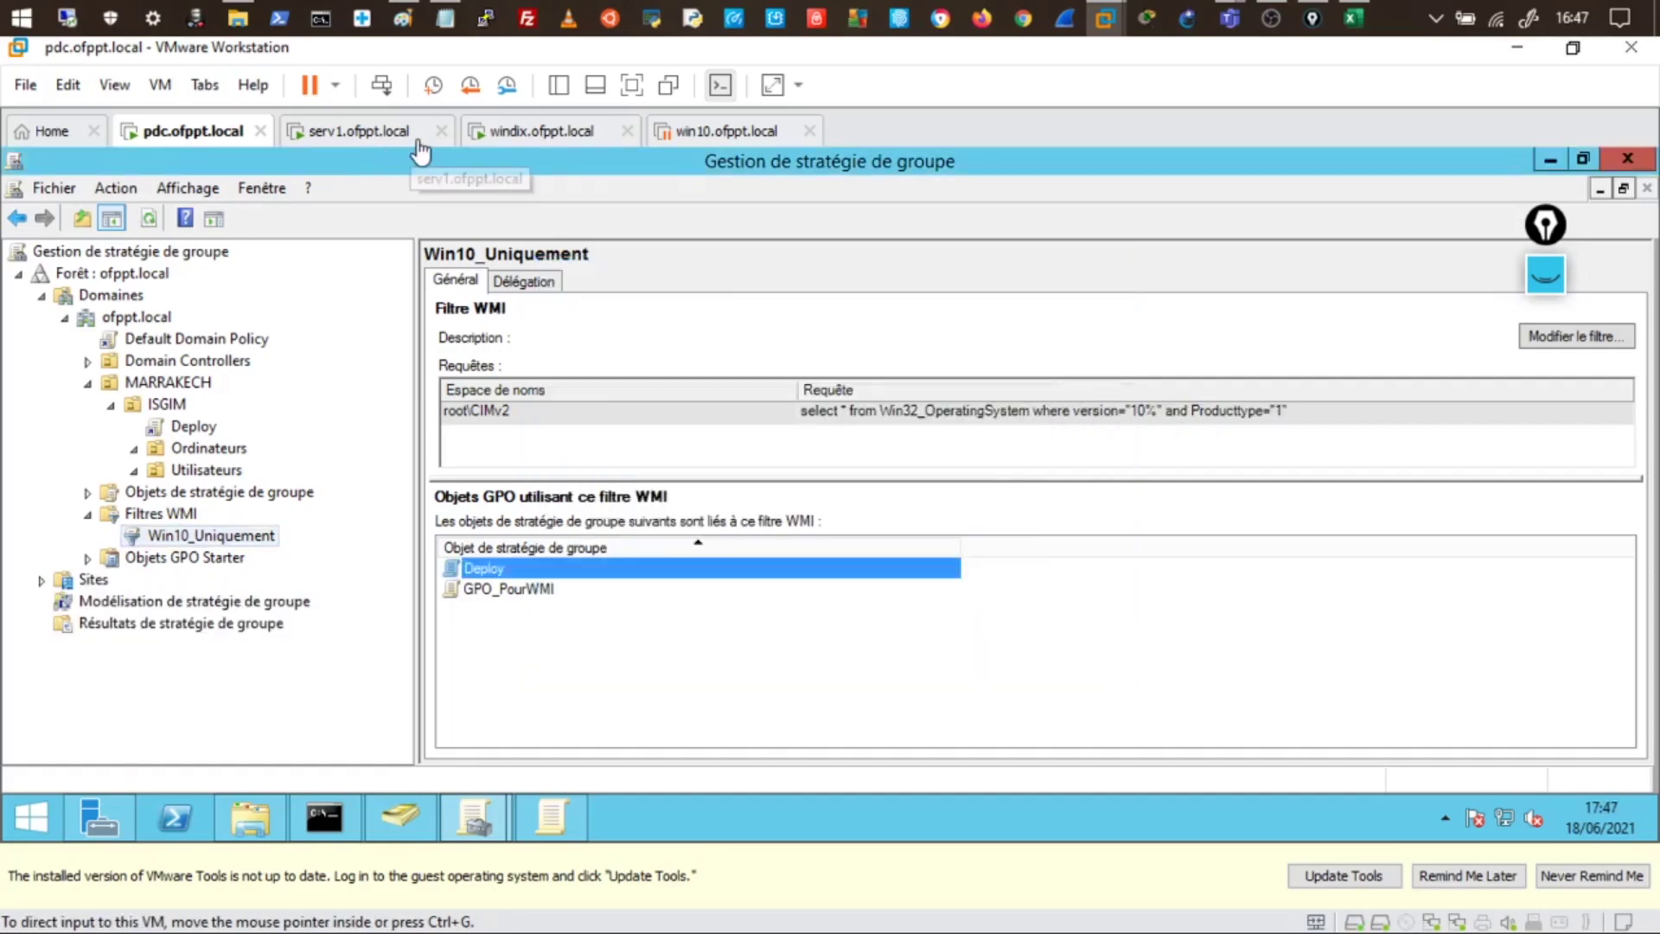
- Switch to serv1 and unlock it with the account password
click(385, 134)
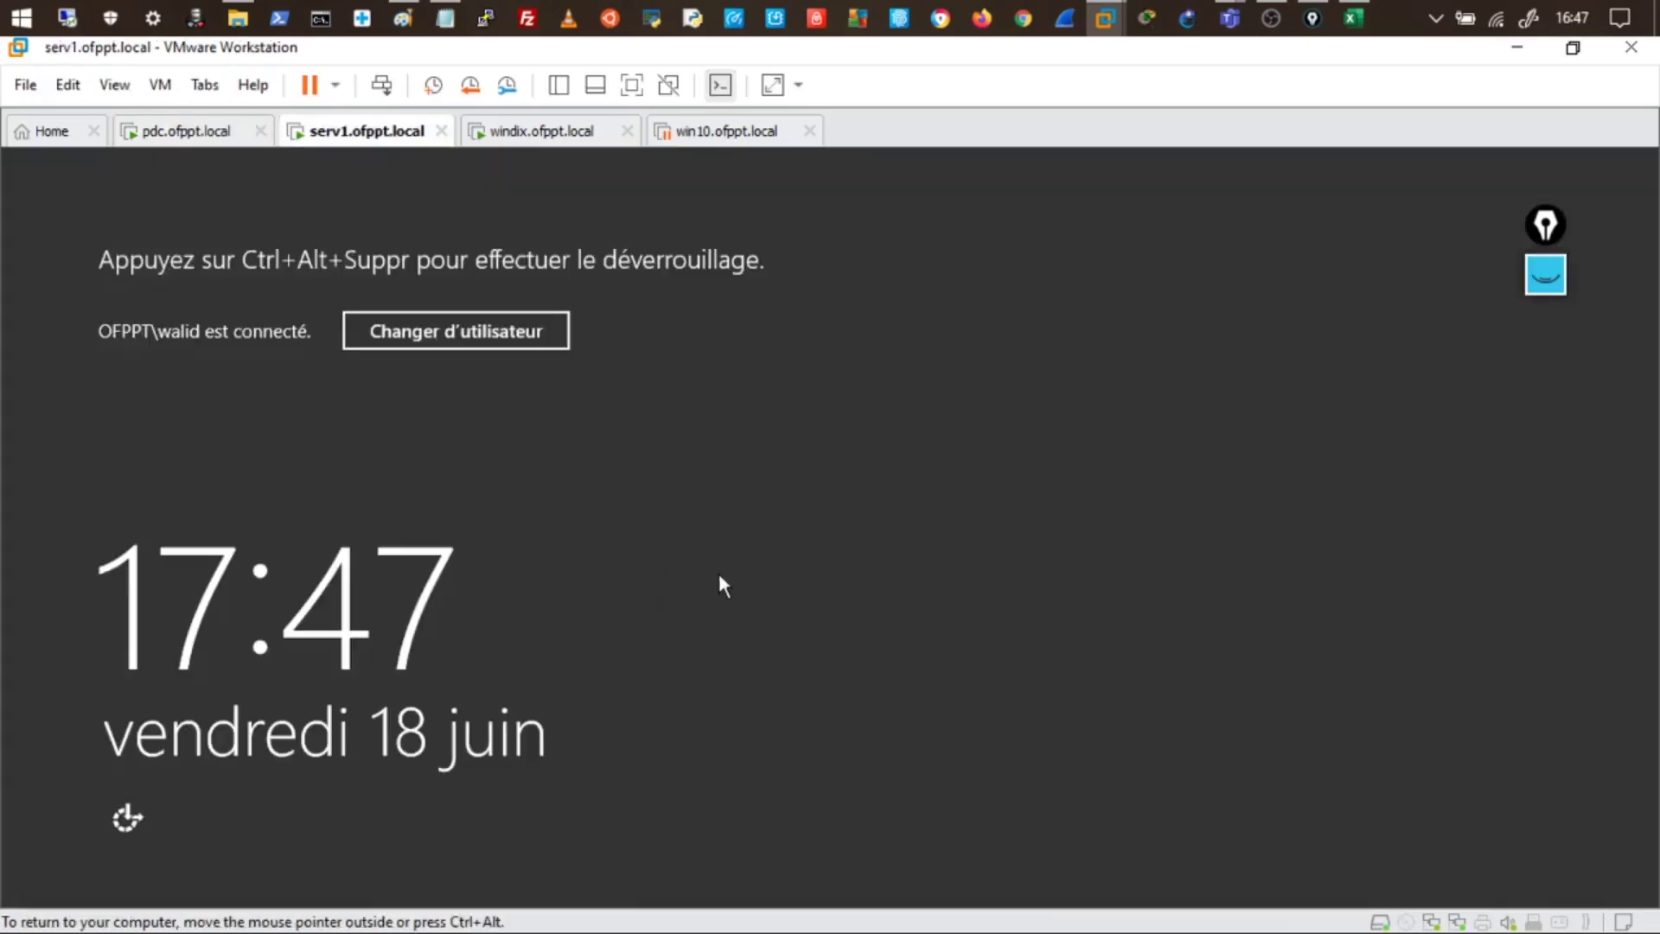
key(ctrl+alt+Insert)
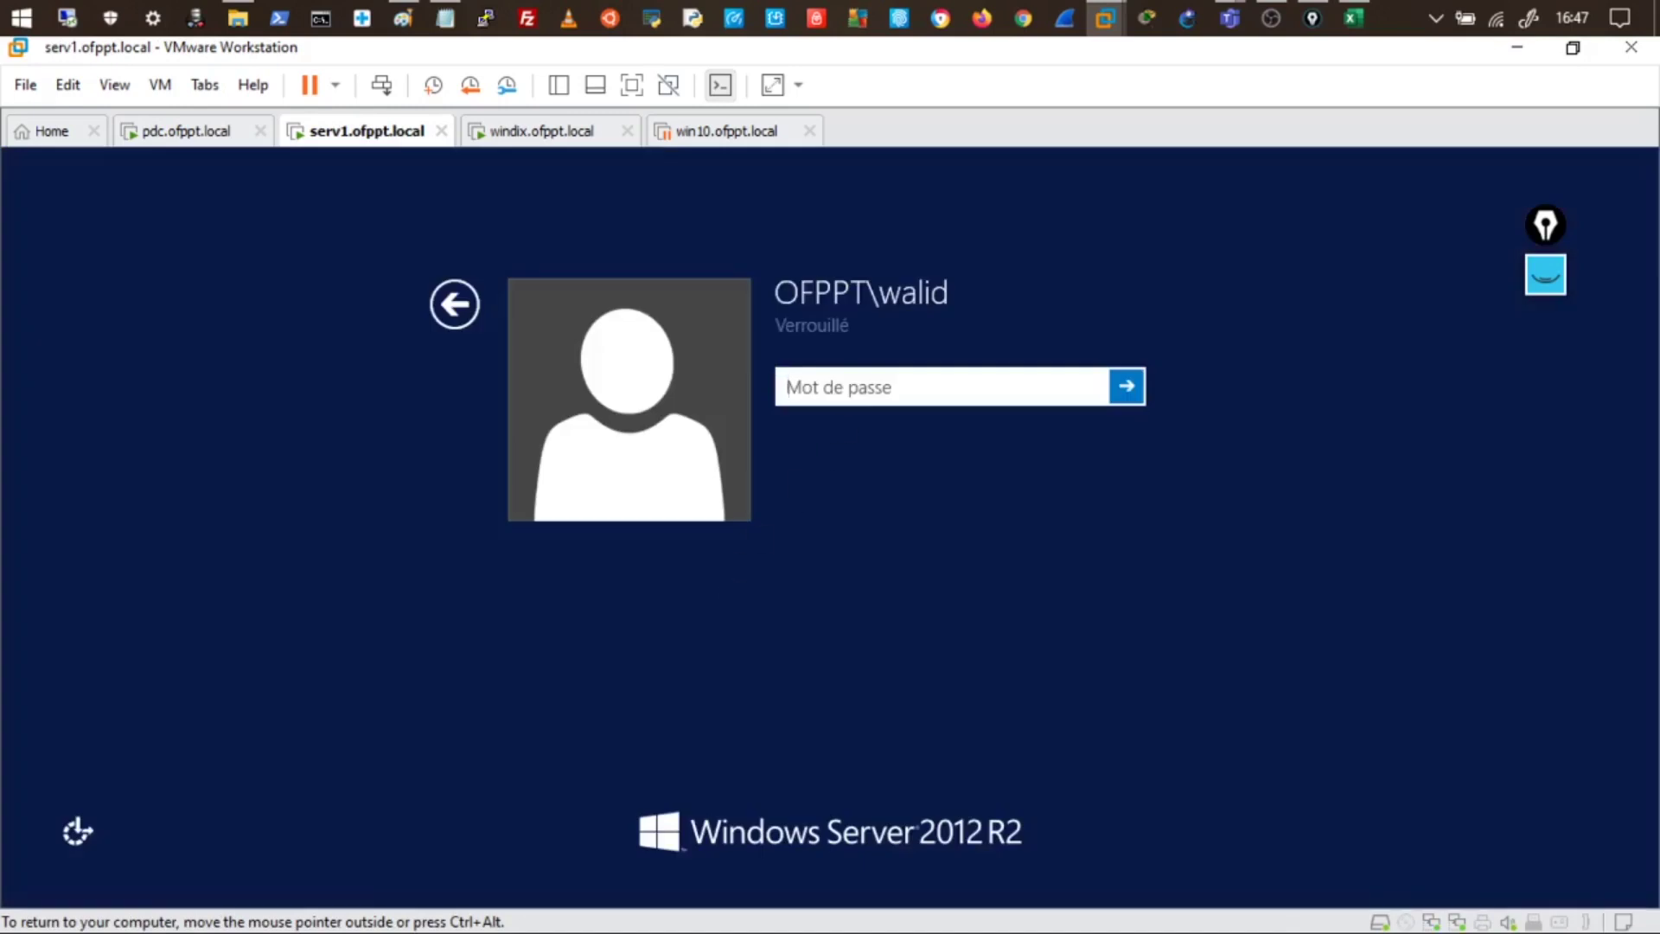
text(••••••••••)
key(Return)
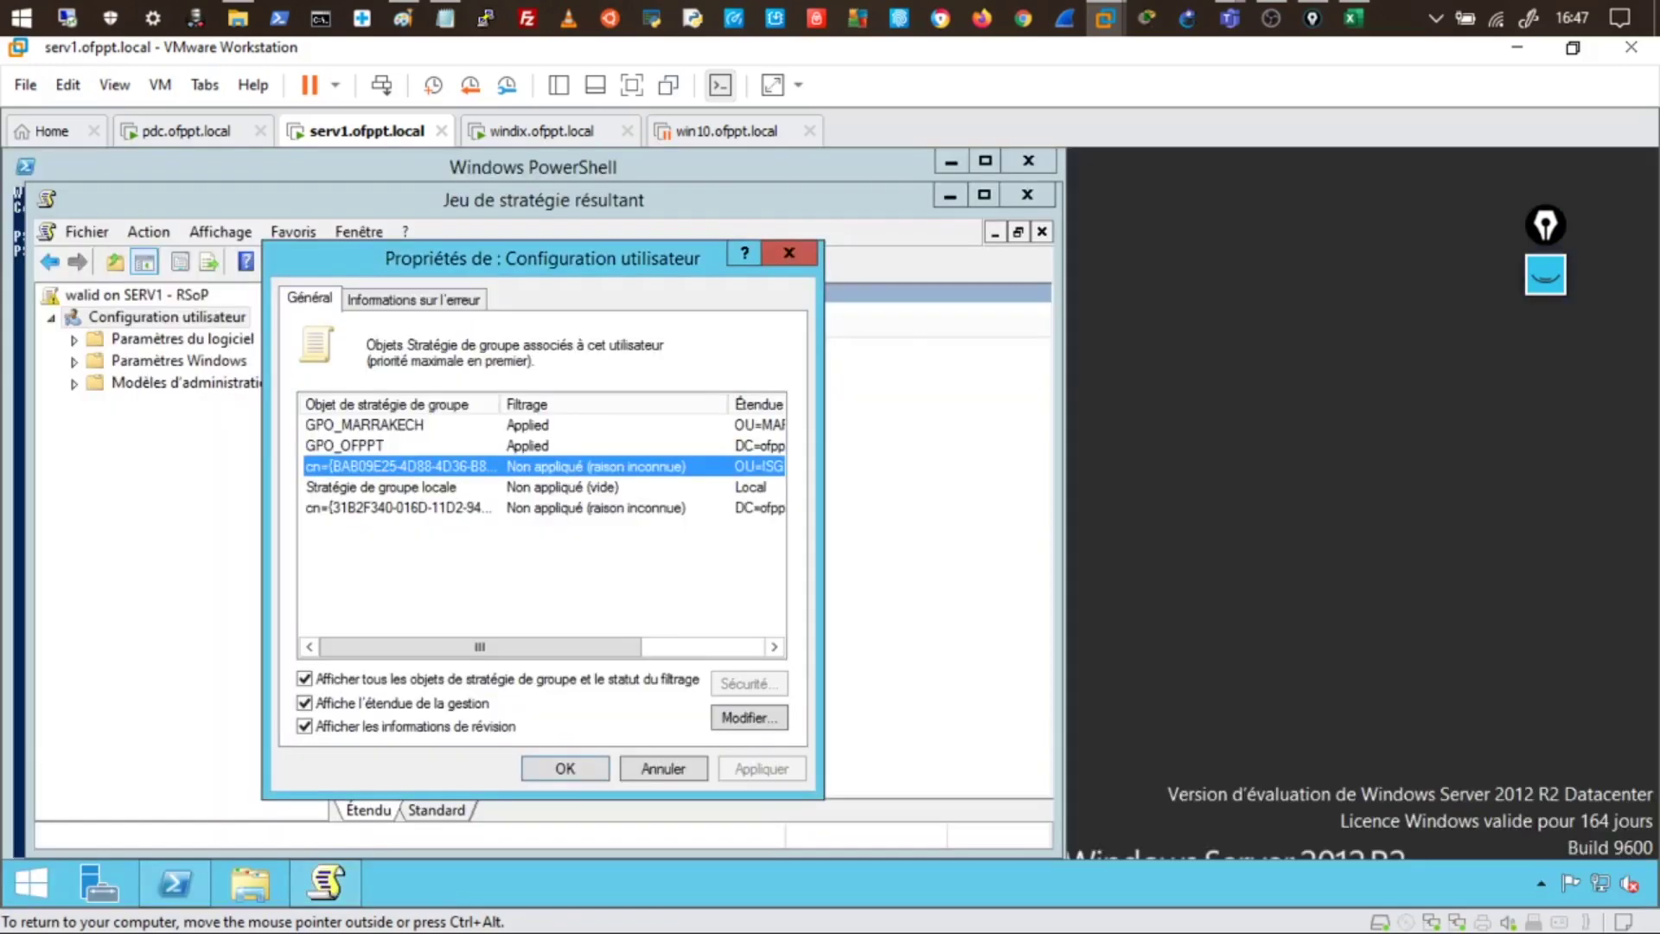
- Close the user configuration properties and the RSoP console without saving
click(787, 258)
click(1029, 199)
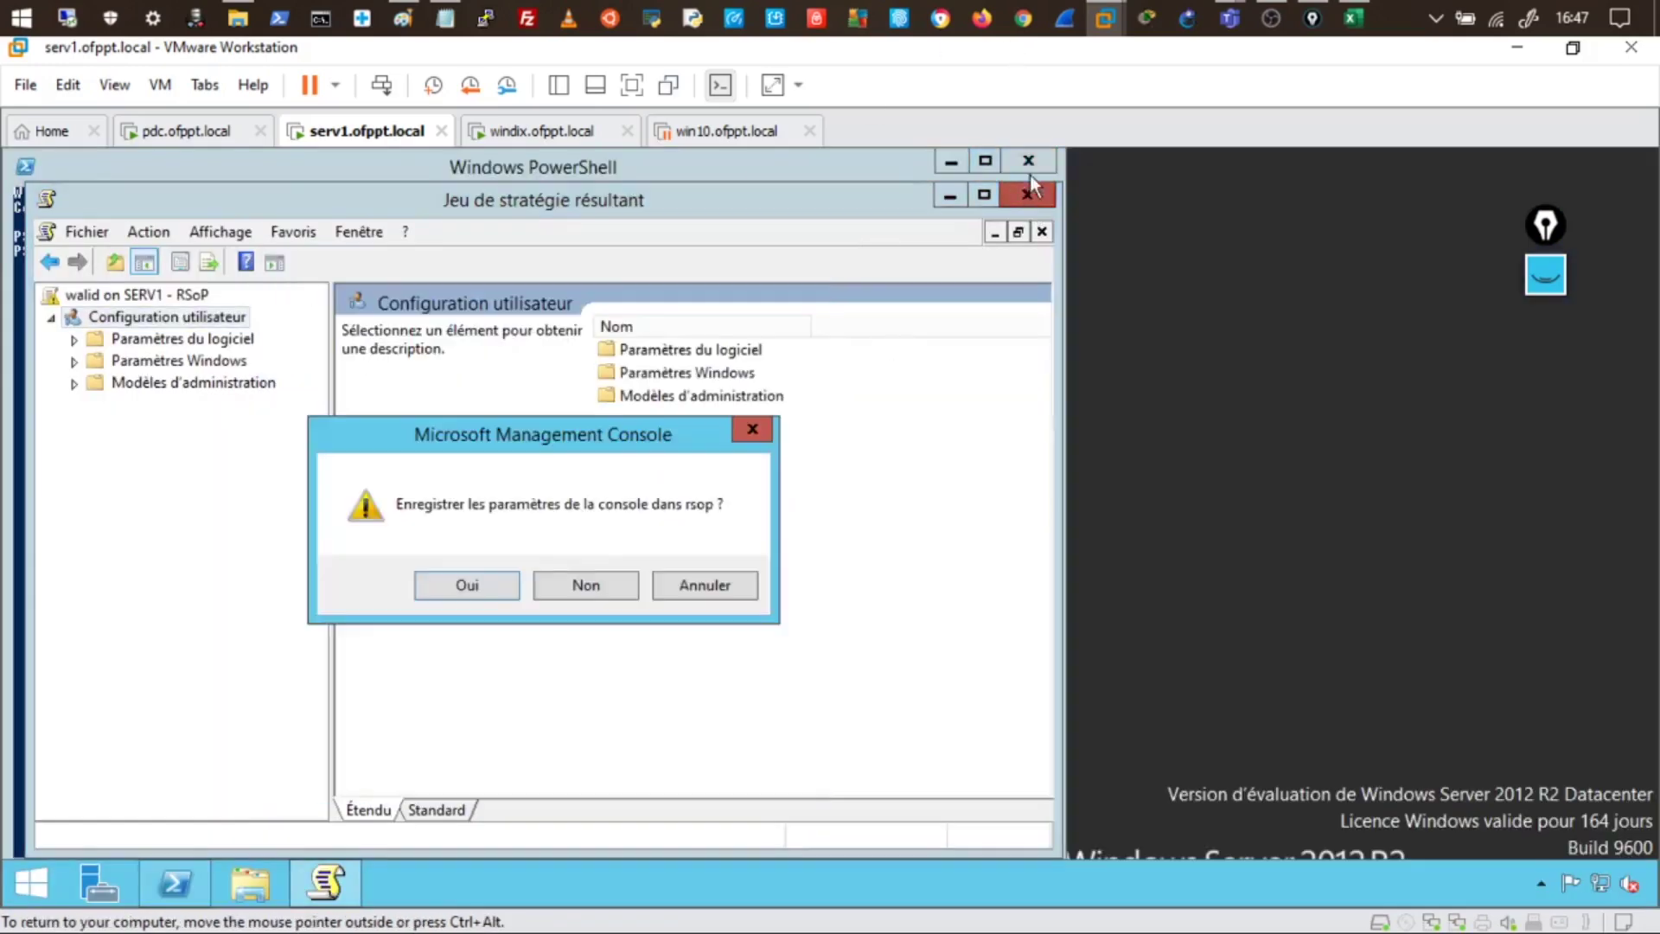
click(607, 576)
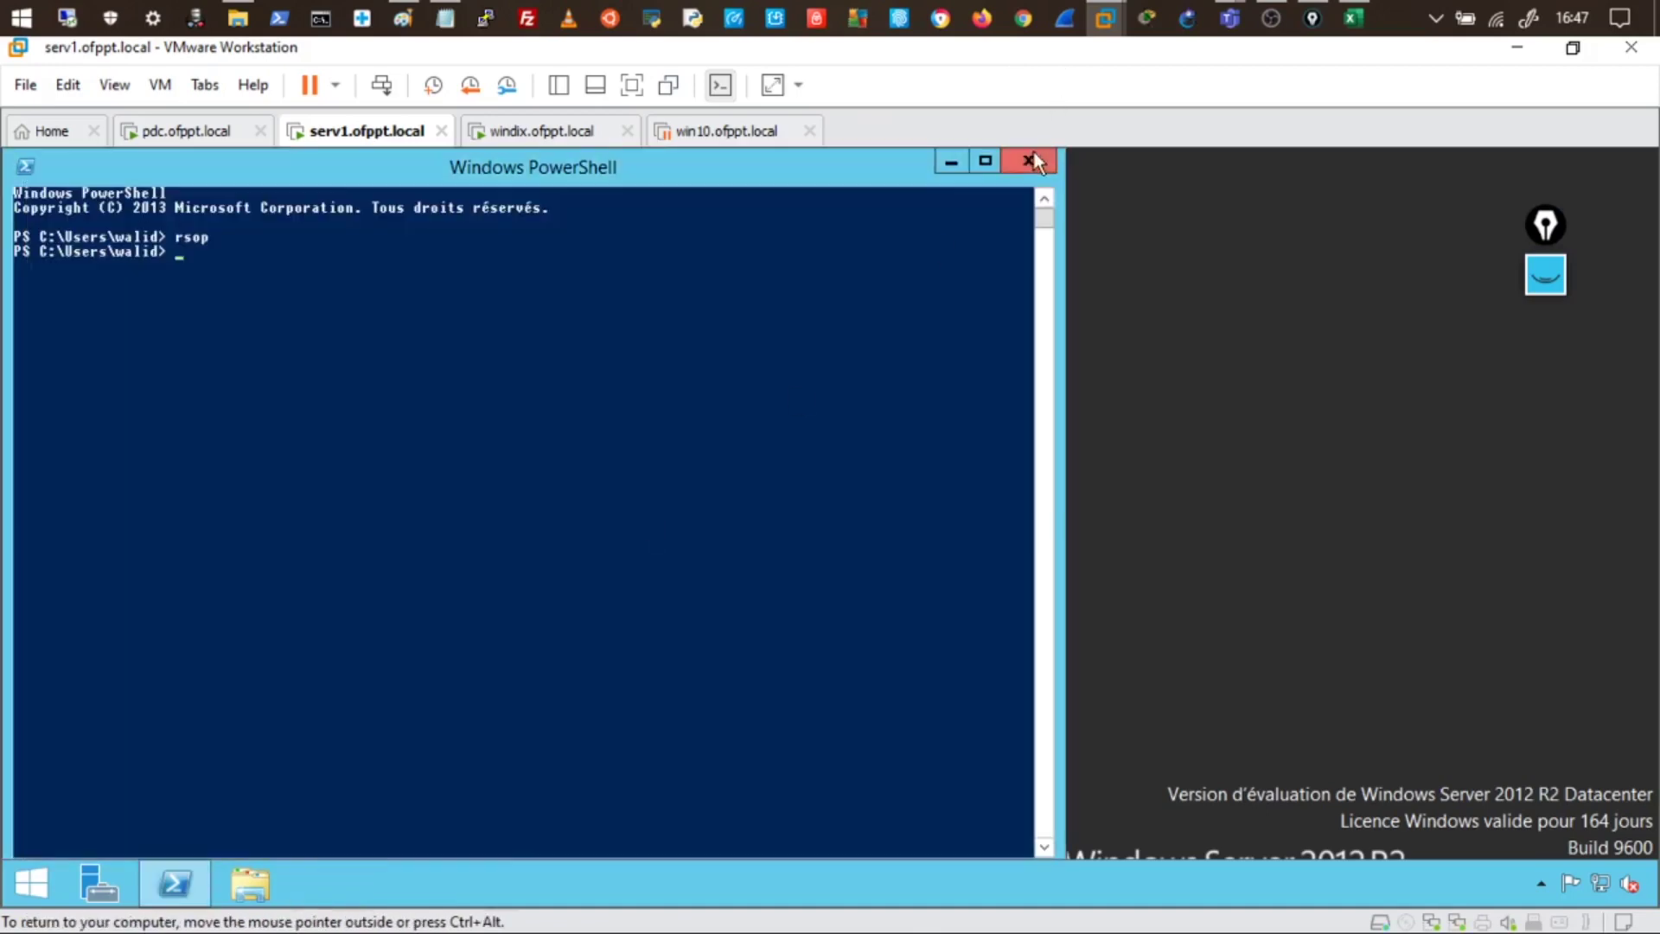
- Try opening Control Panel from the Win+X menu, dismiss the restriction error, and restore PowerShell
click(950, 161)
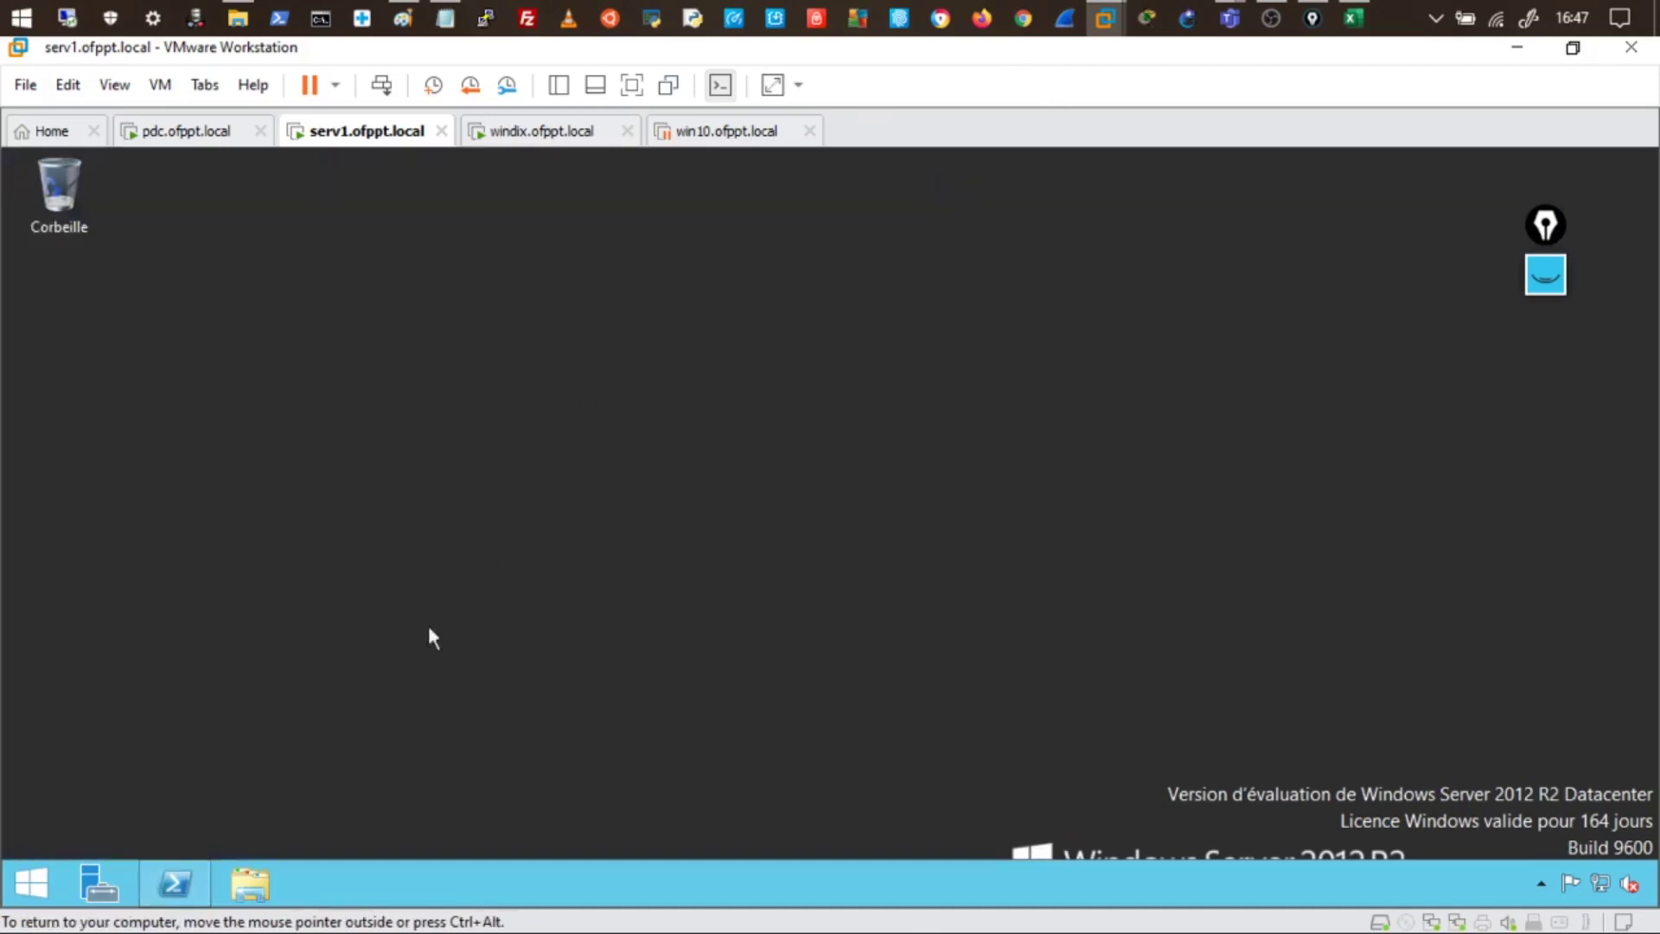
right_click(19, 899)
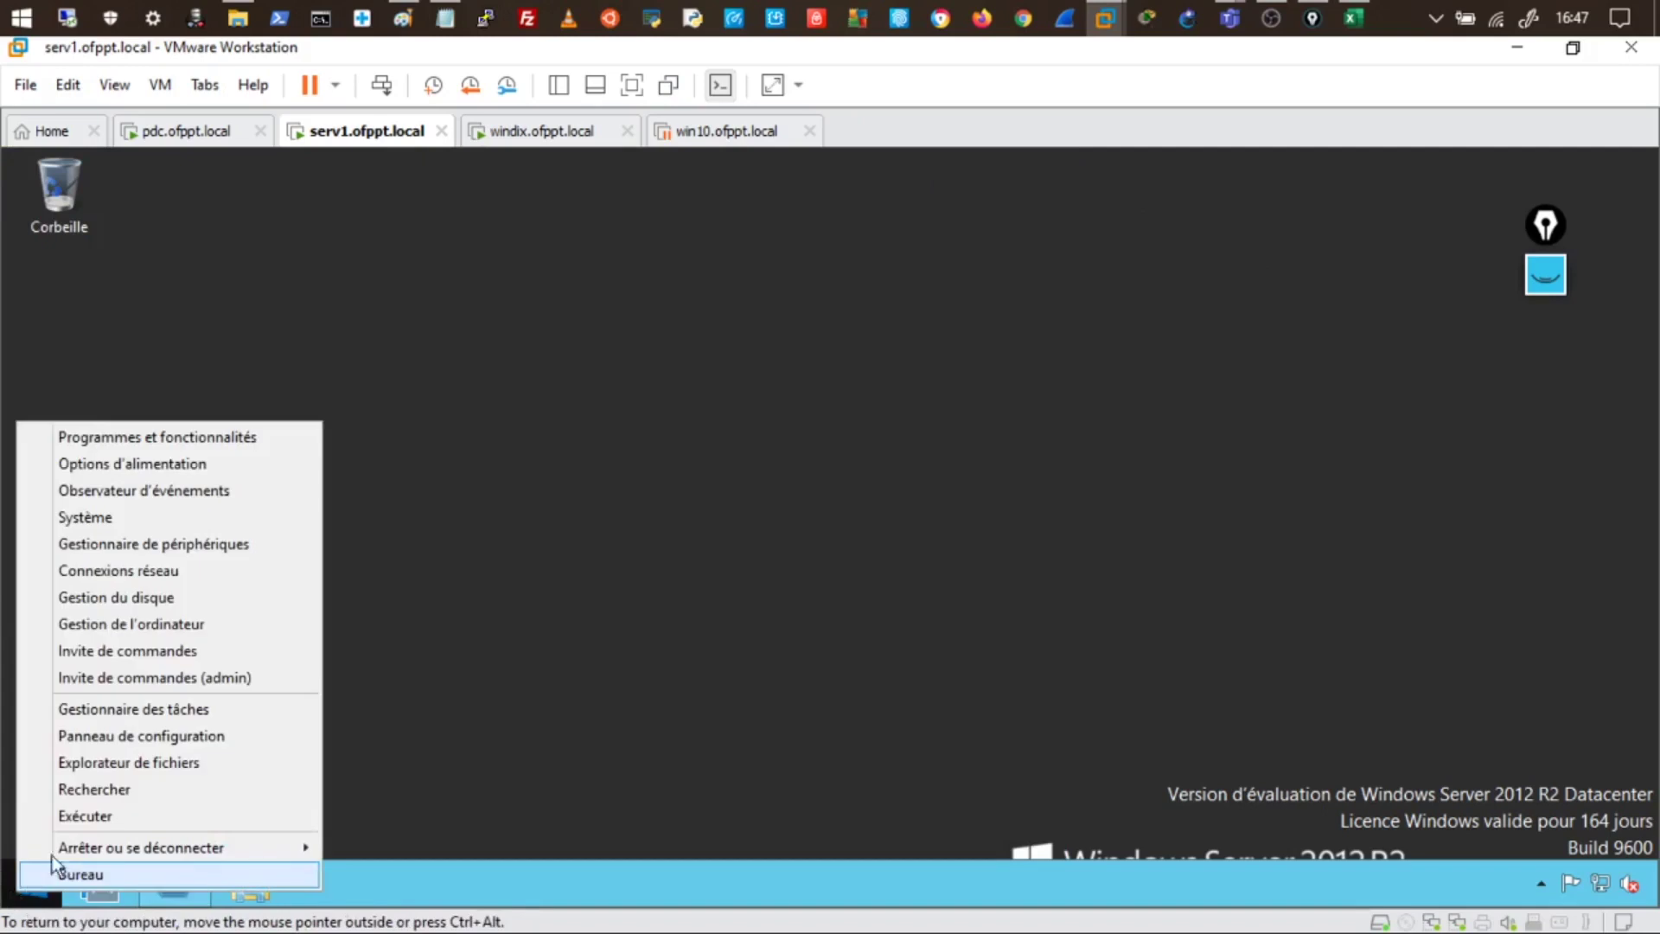
click(118, 736)
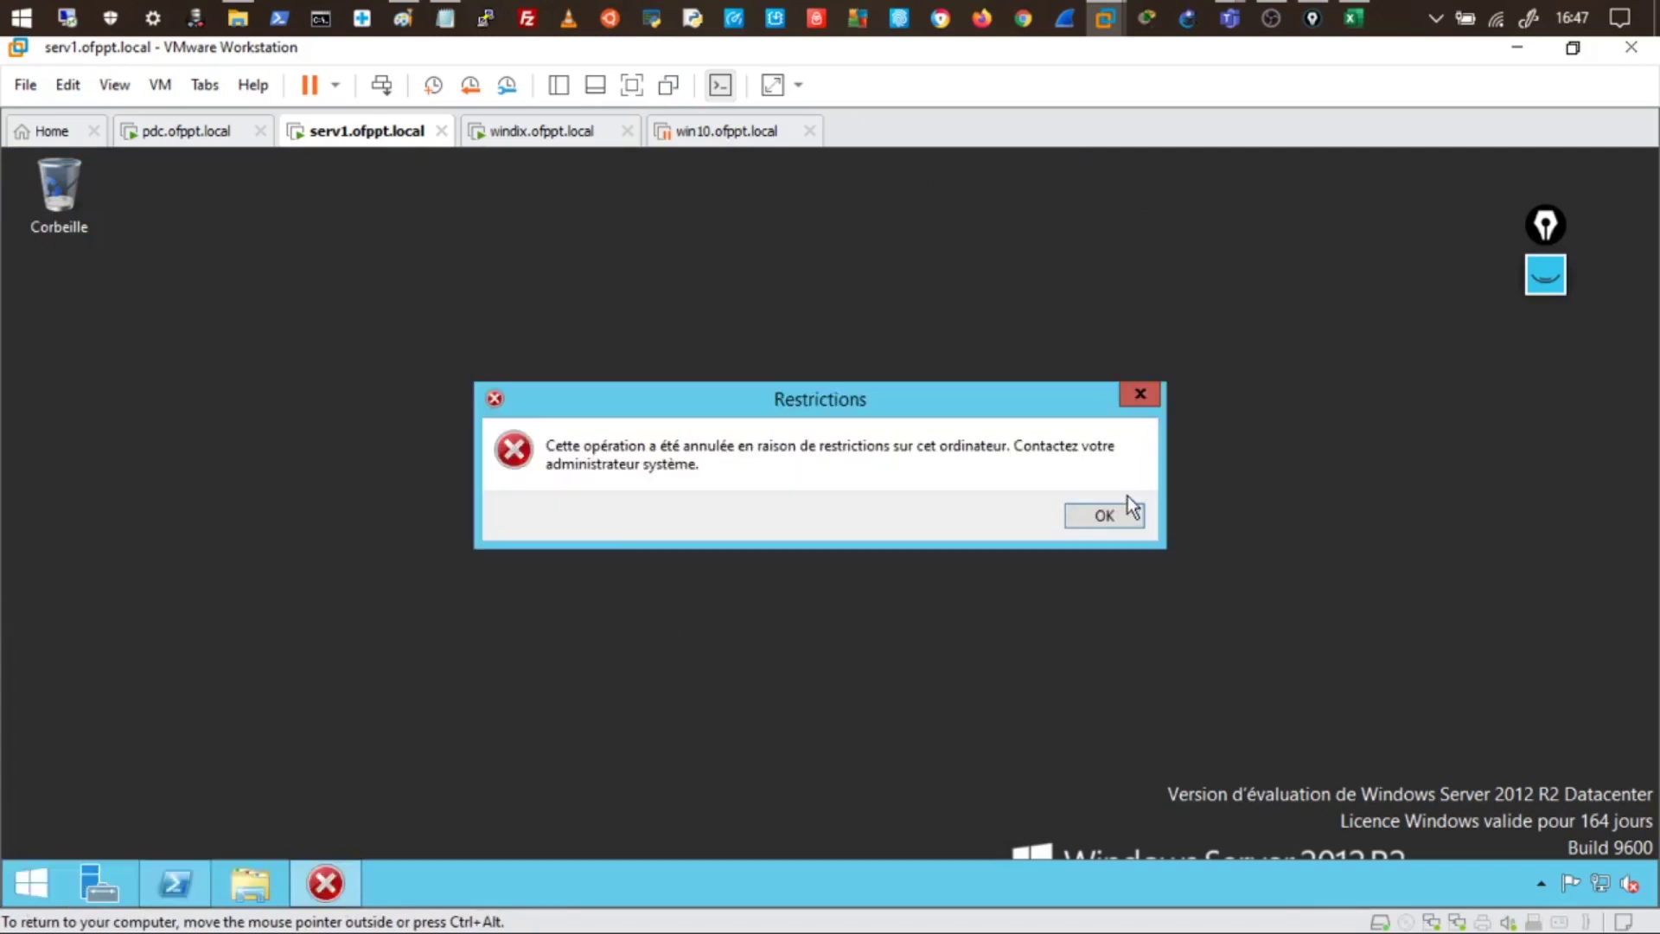
click(1105, 516)
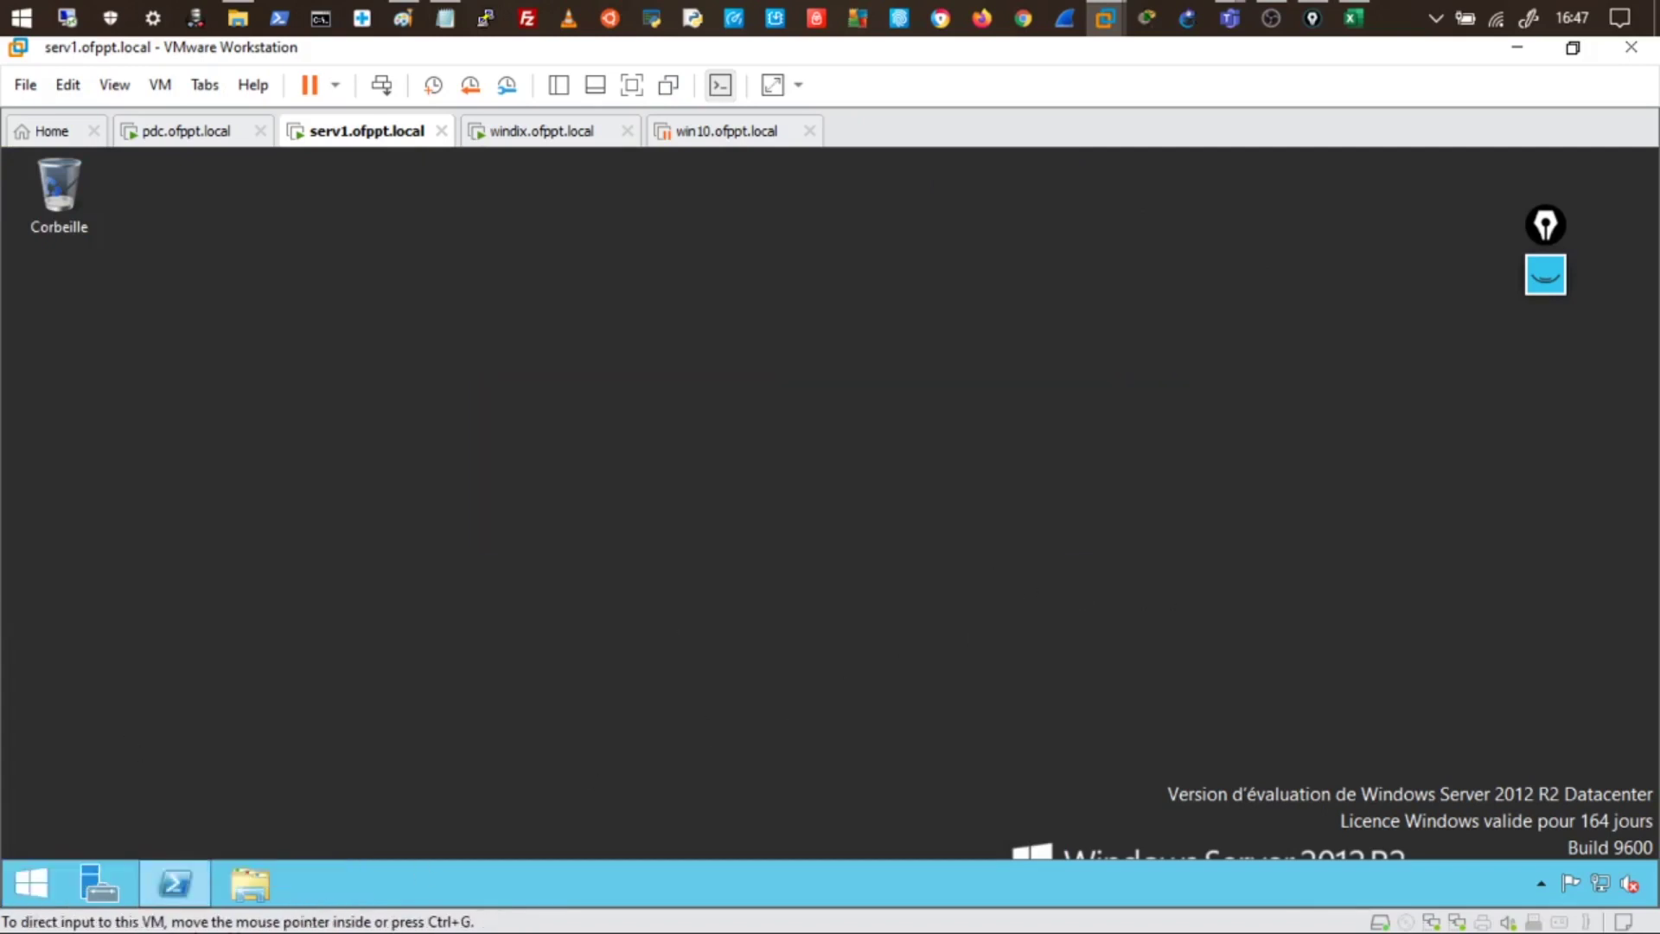
click(175, 882)
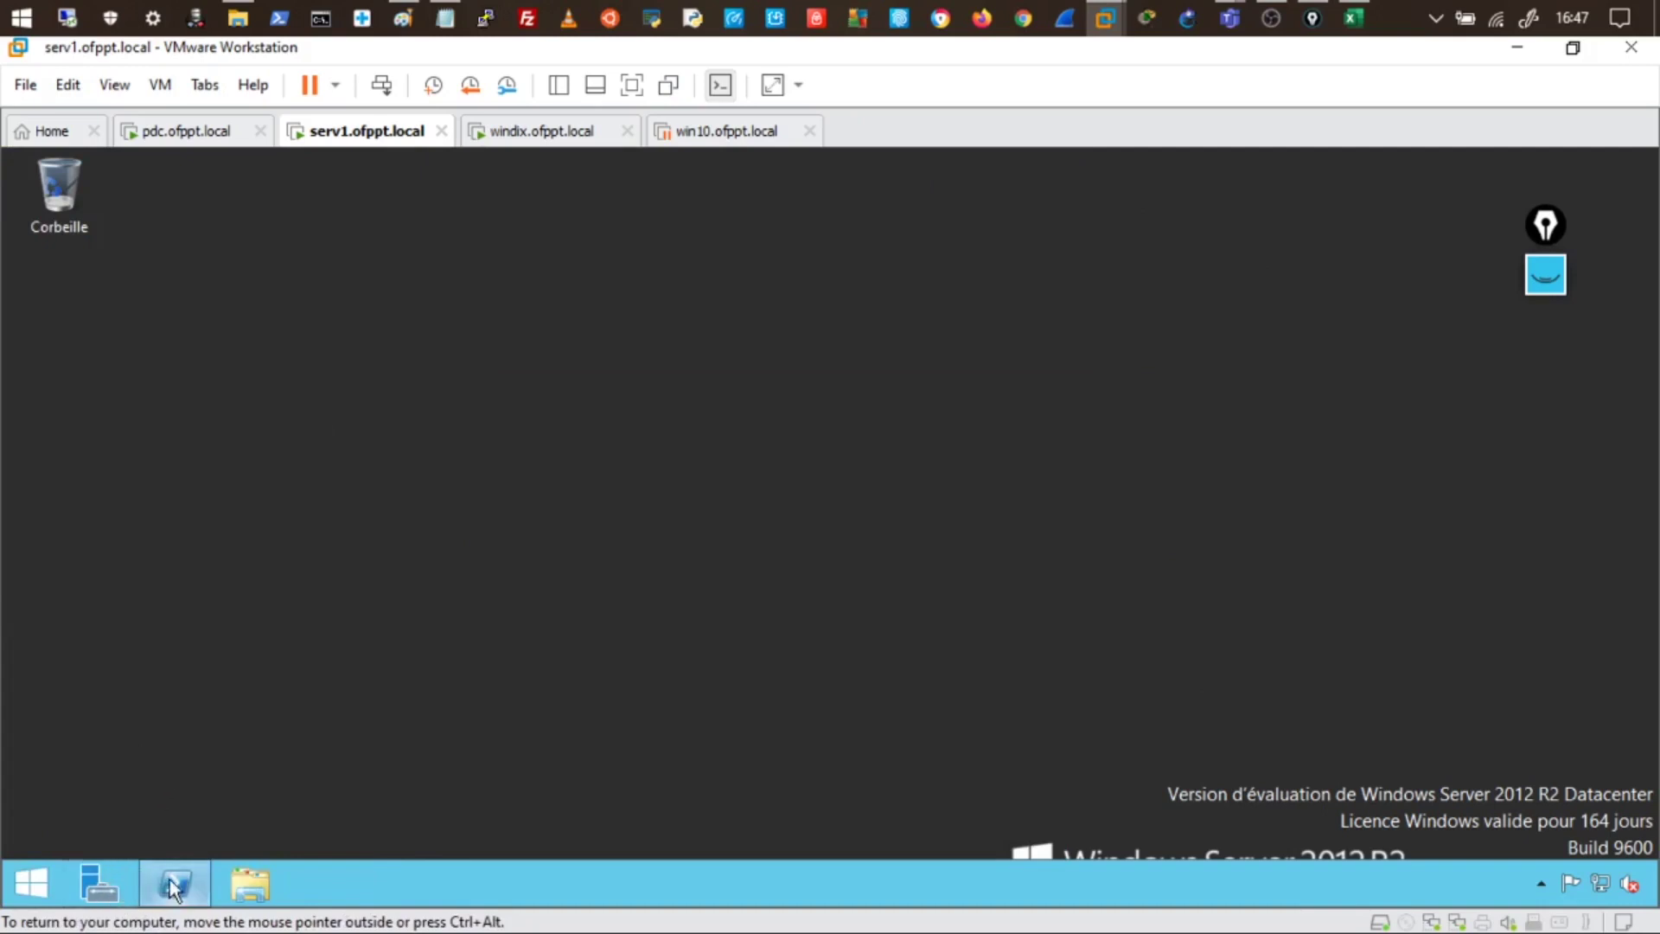
click(456, 496)
- Replace the rsop command with gpupdate and run it to refresh Group Policy on serv1
text(rsop)
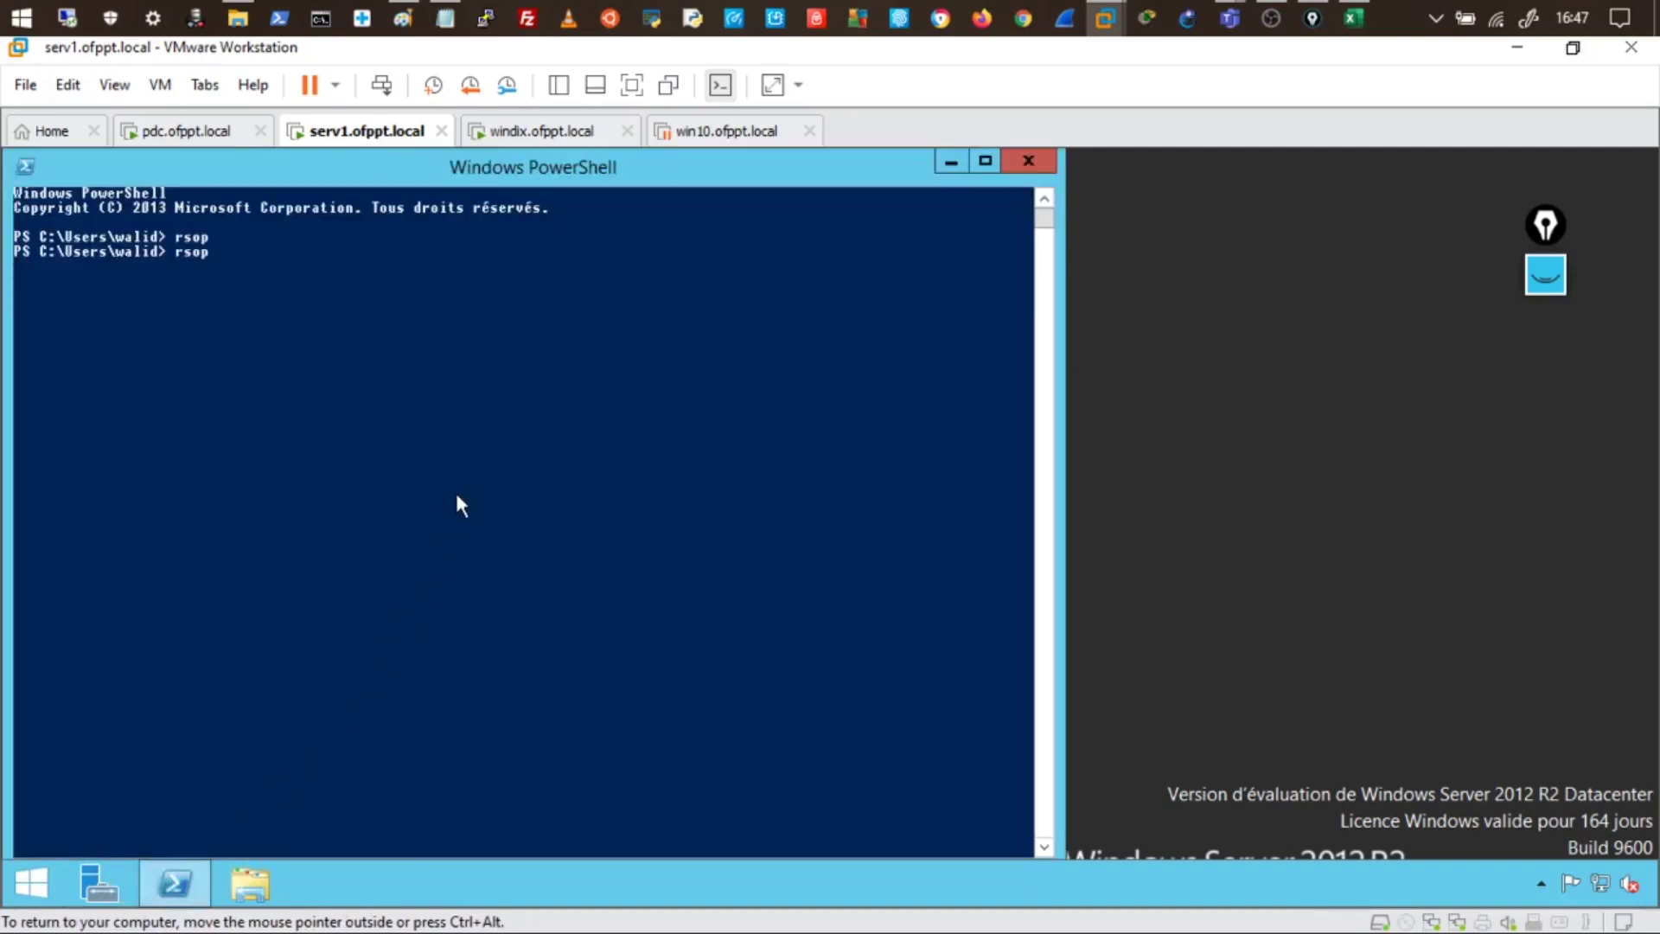
key(BackSpace)
key(BackSpace)
key(BackSpace)
text(gpupdate)
key(Return)
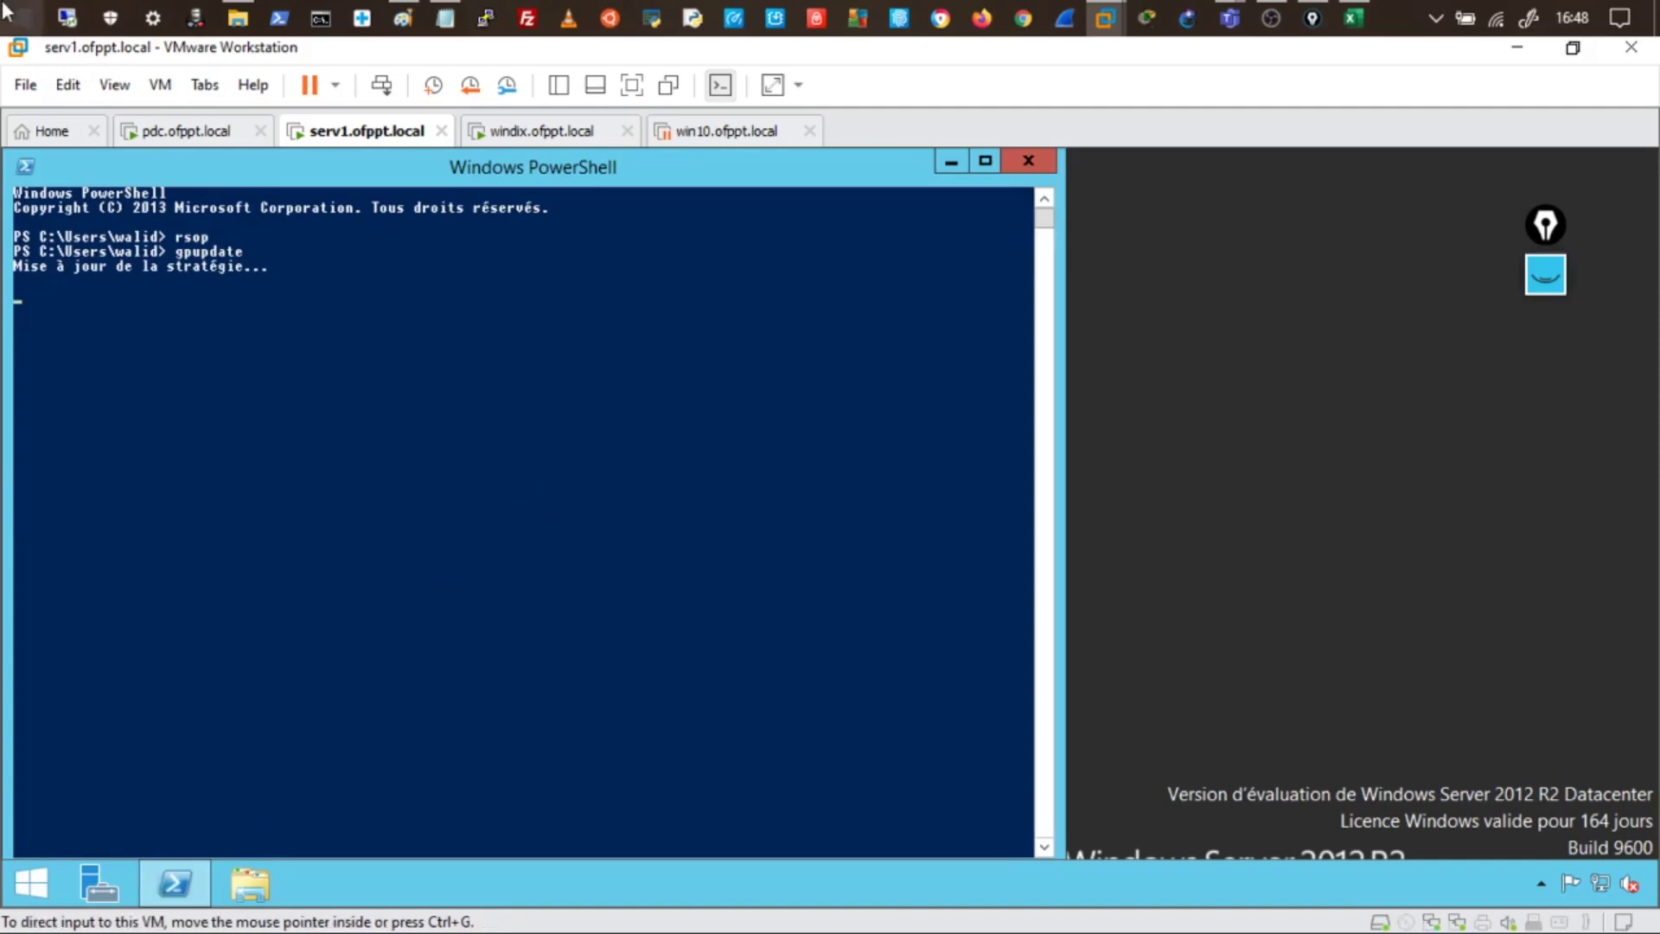
- Sign out of serv1 with the logoff command once gpupdate finishes
click(218, 132)
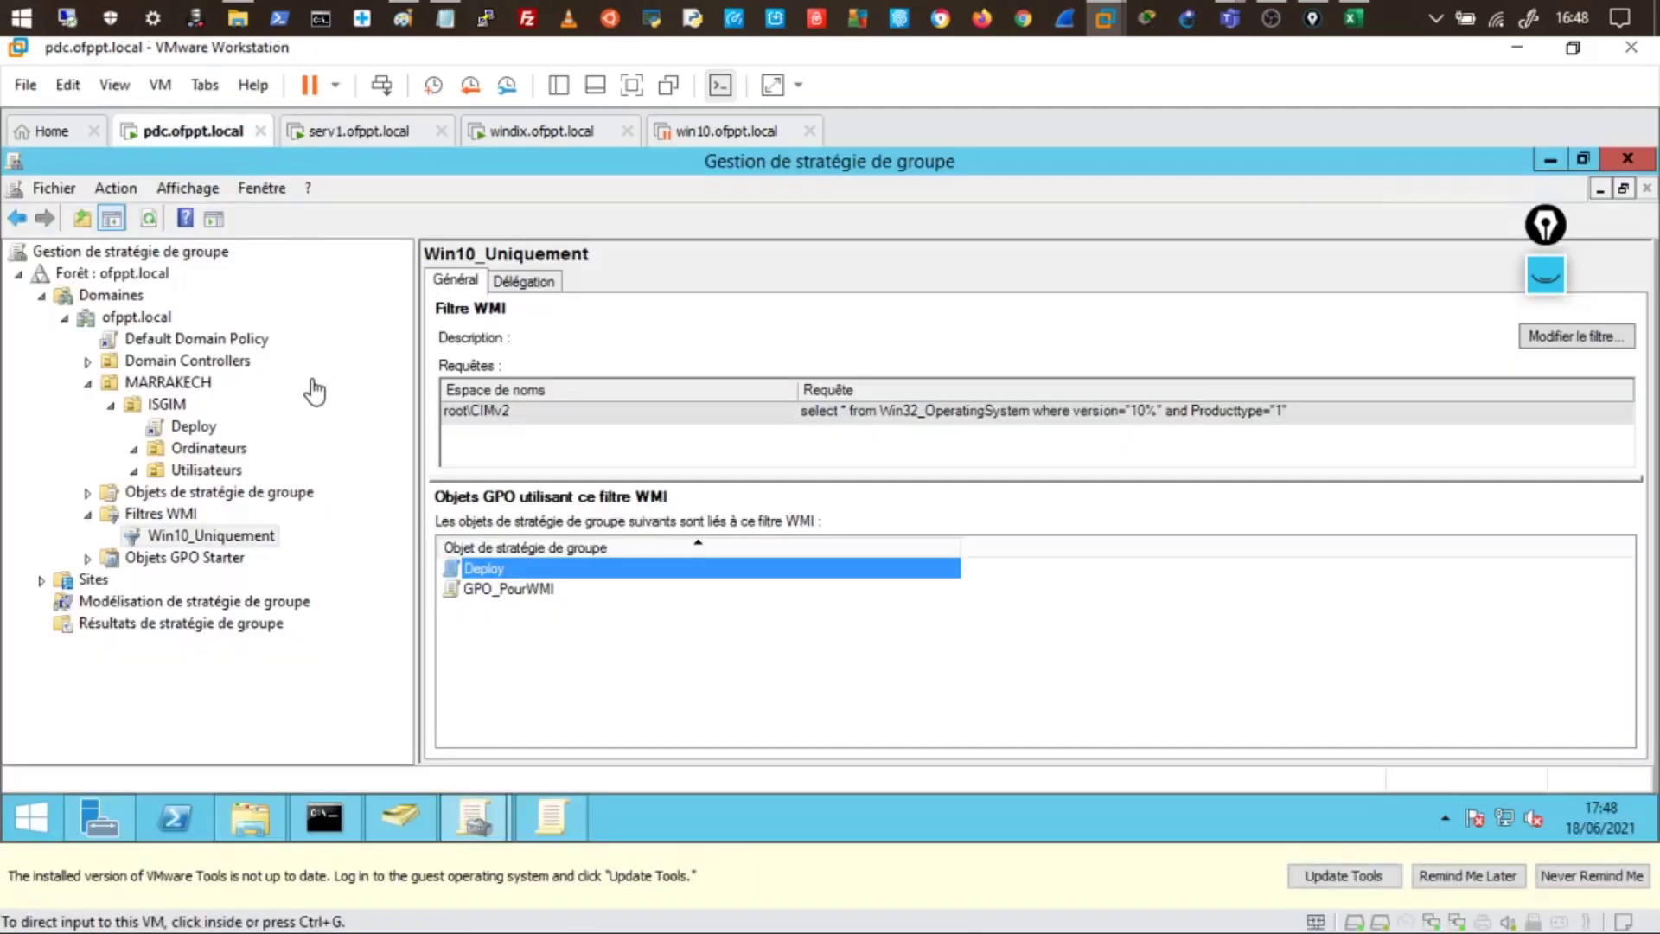
click(355, 134)
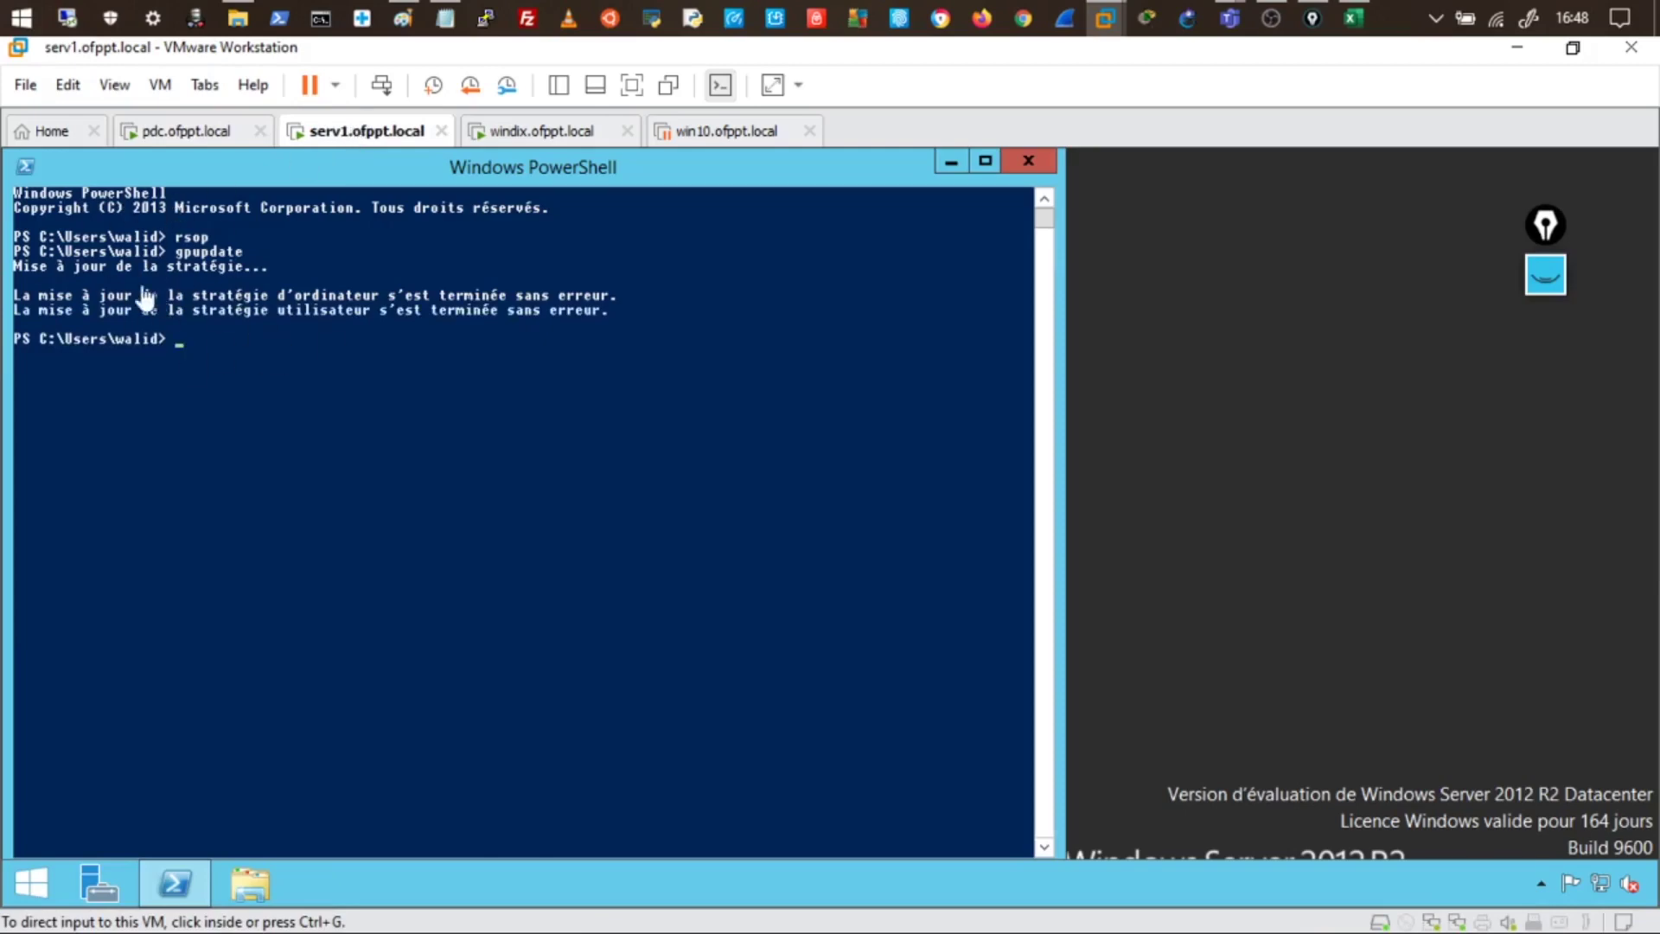
click(233, 337)
click(232, 339)
text(l)
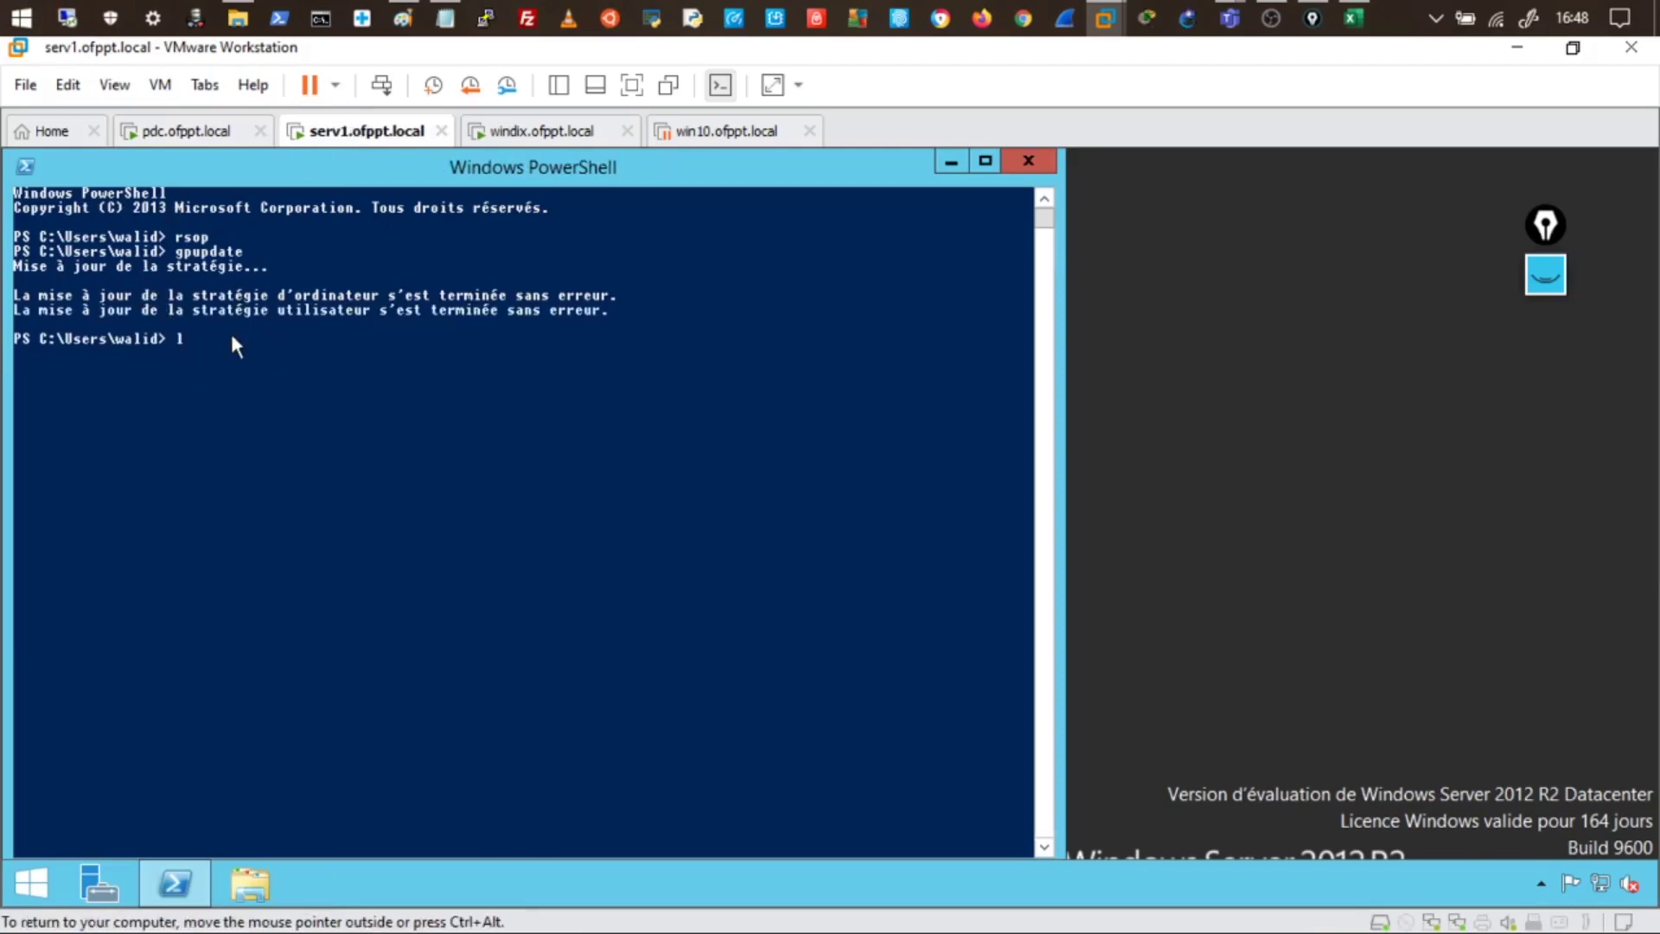
text(ogoff)
key(Return)
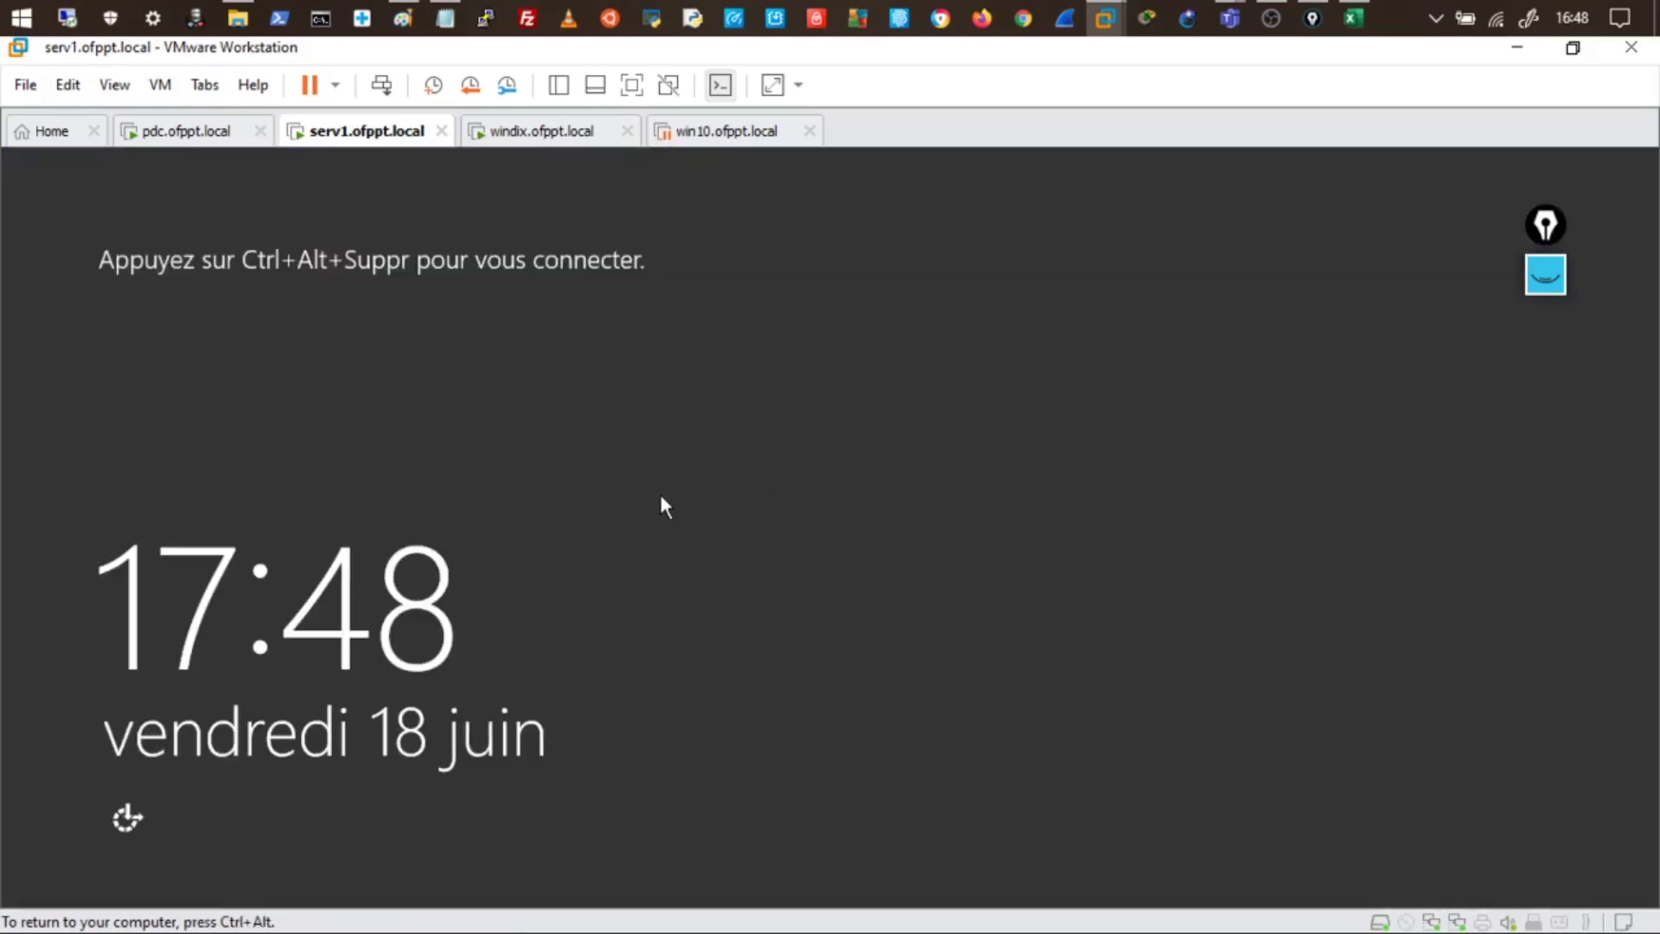
- Sign the domain user back in to serv1 with the account password
key(ctrl+alt+Insert)
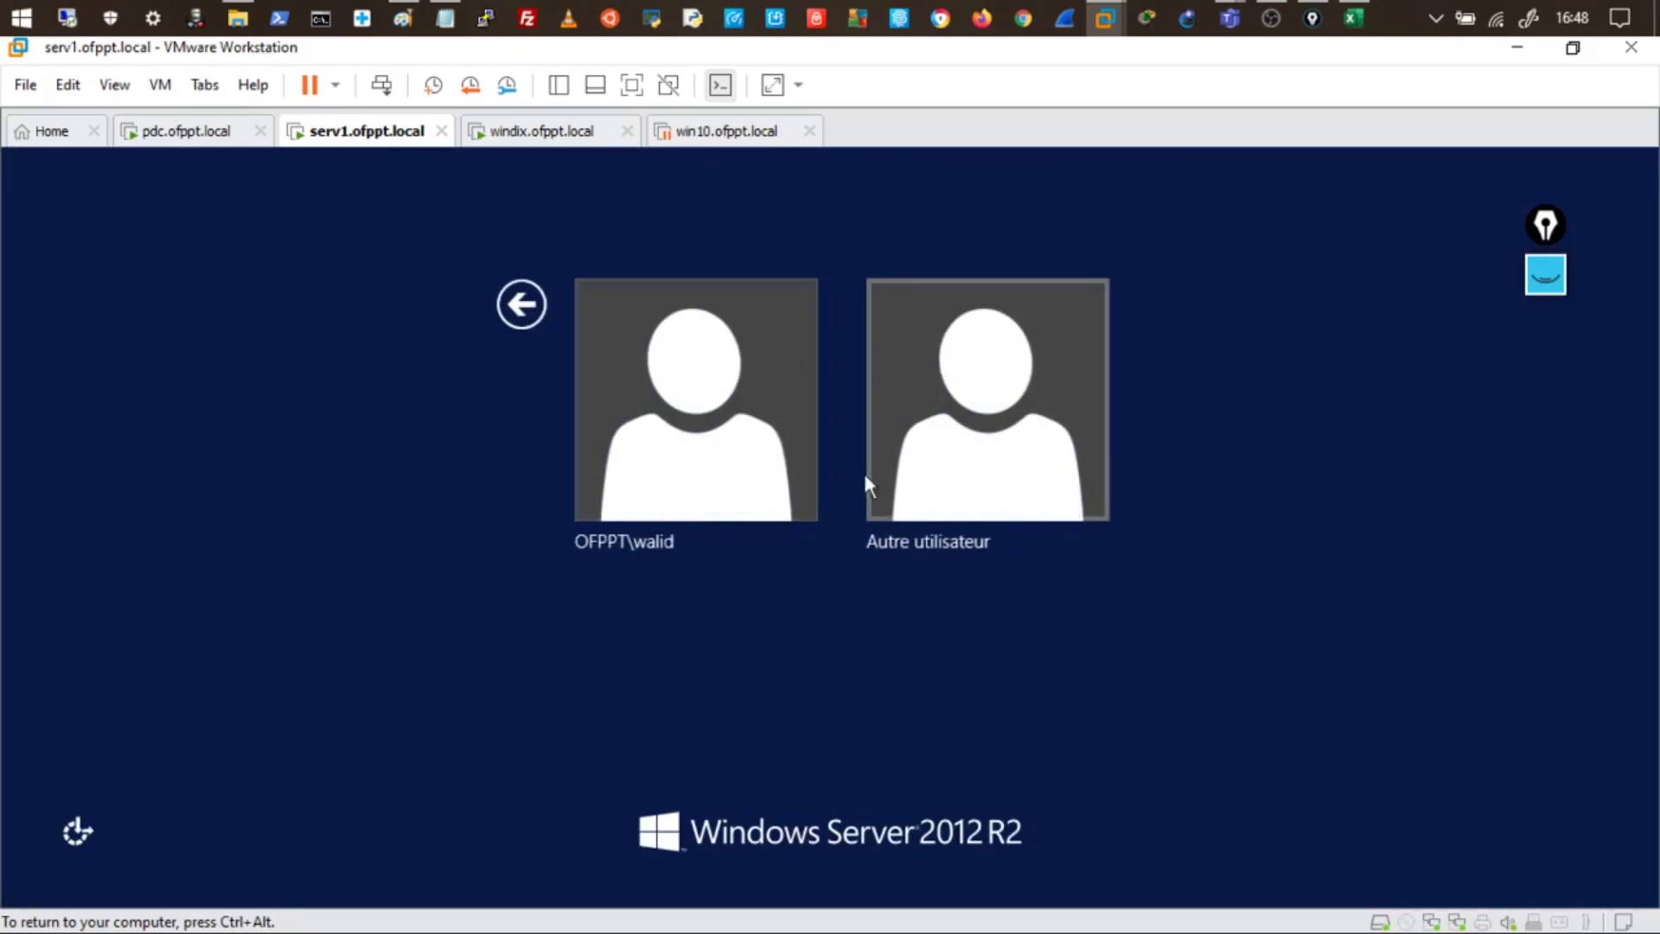
click(730, 478)
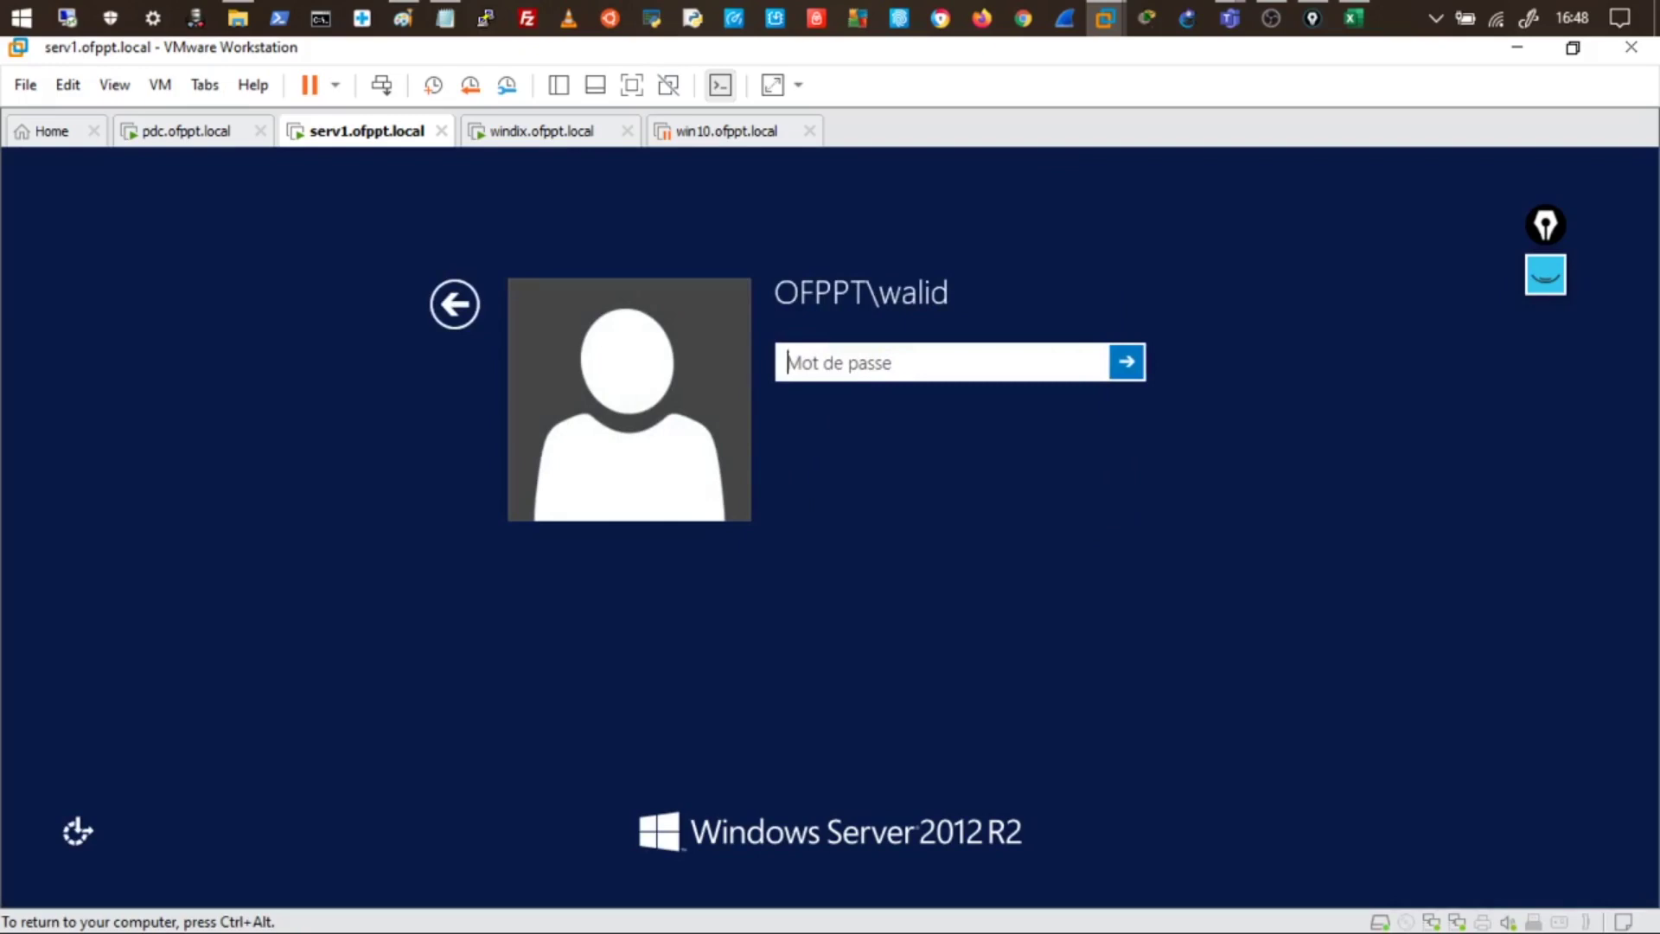
text(******)
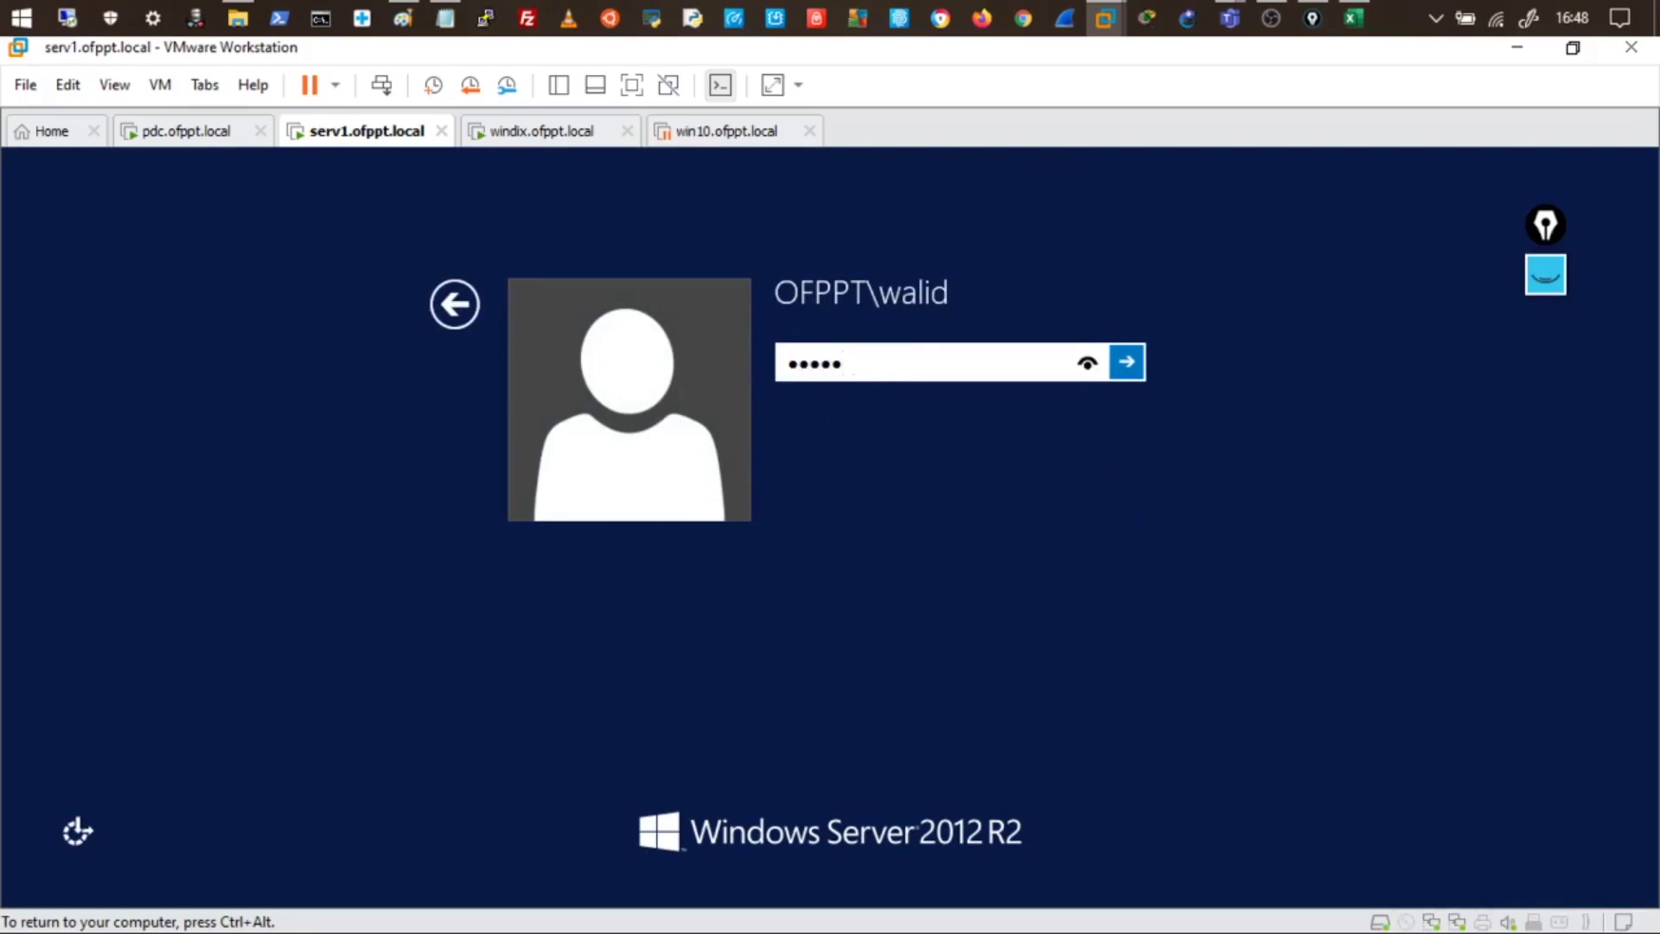
text(***)
key(Return)
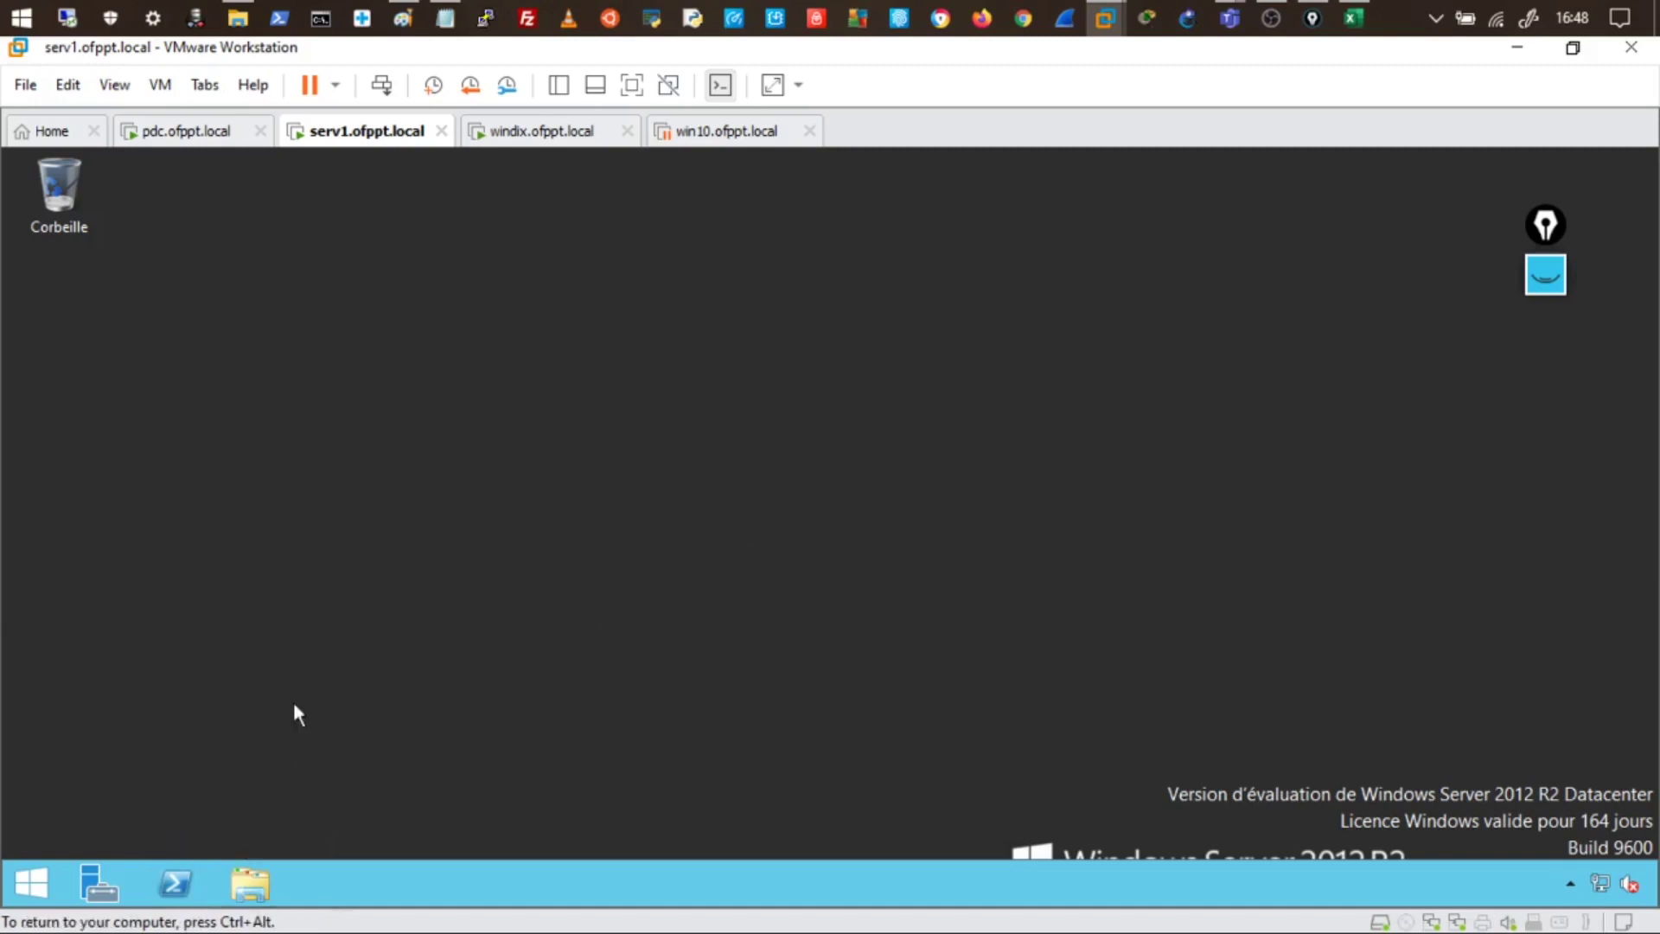
- Run rsop in PowerShell on serv1 and dismiss the access-denied policy error
click(173, 882)
click(489, 486)
text(r)
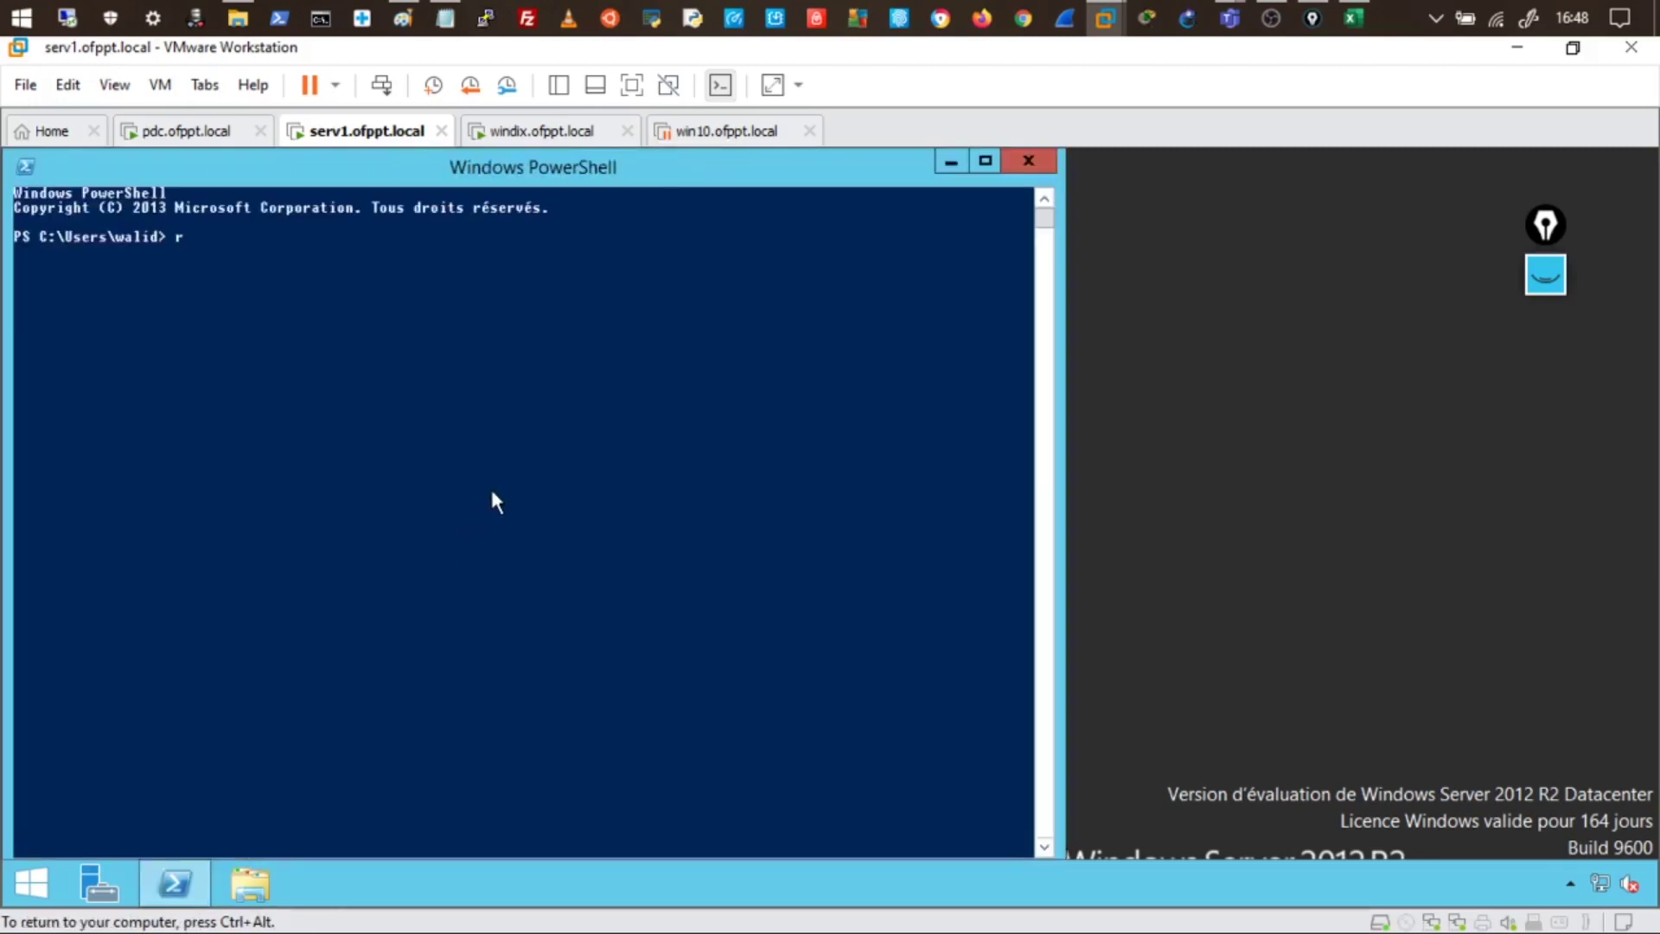
text(sop)
key(Return)
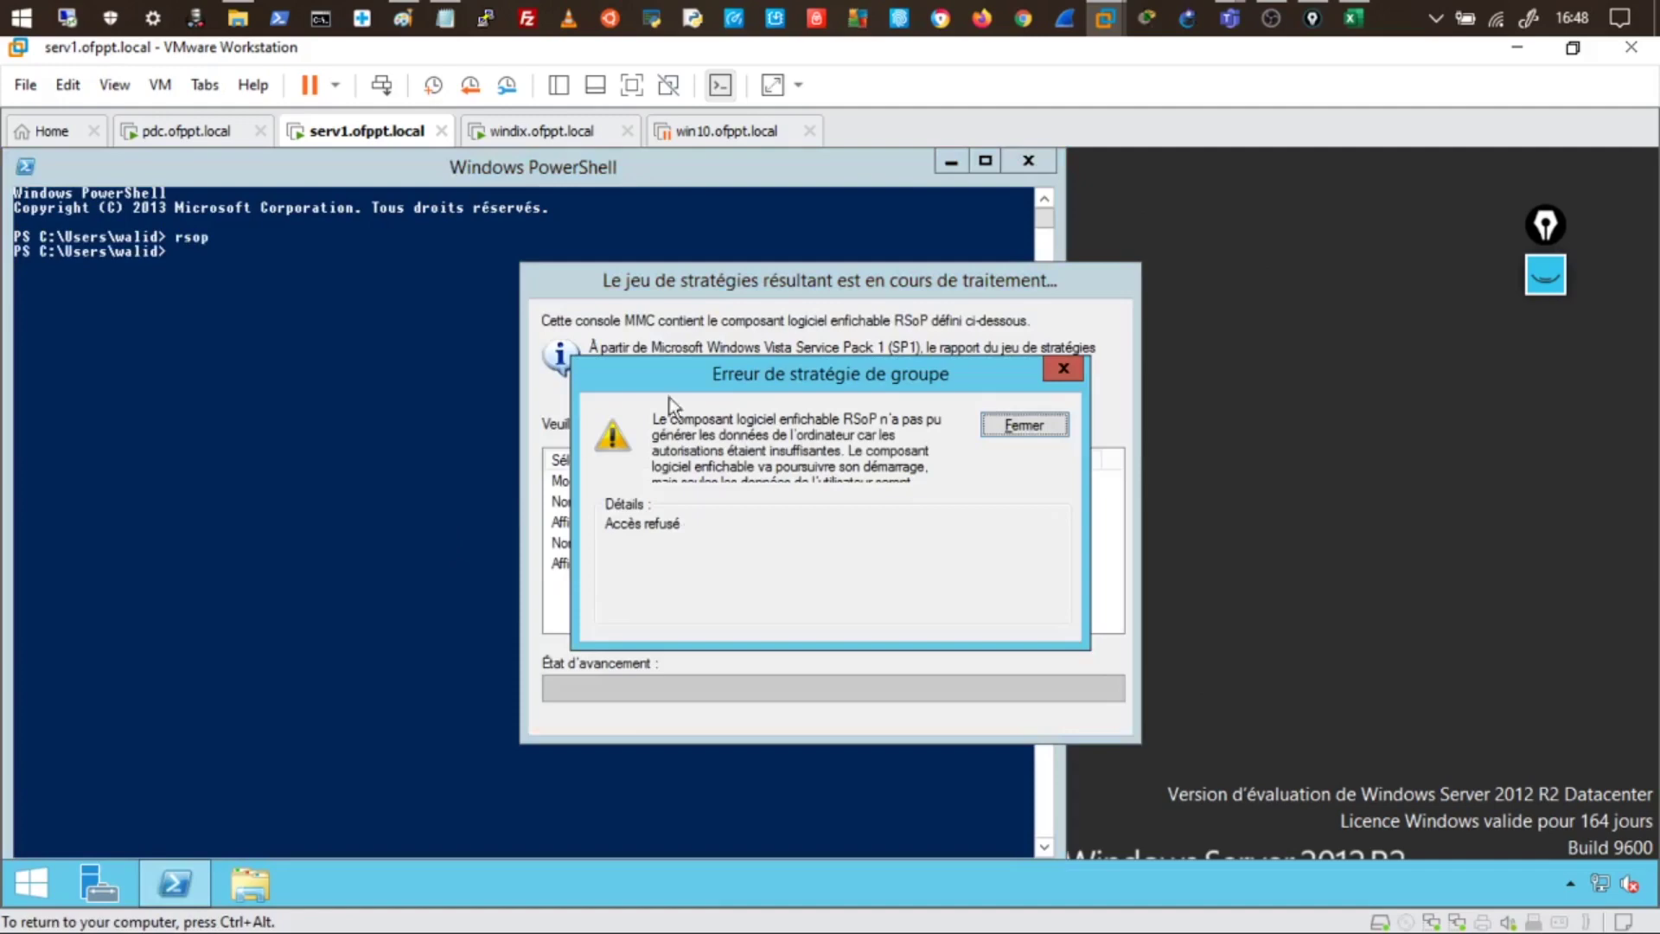
click(1018, 415)
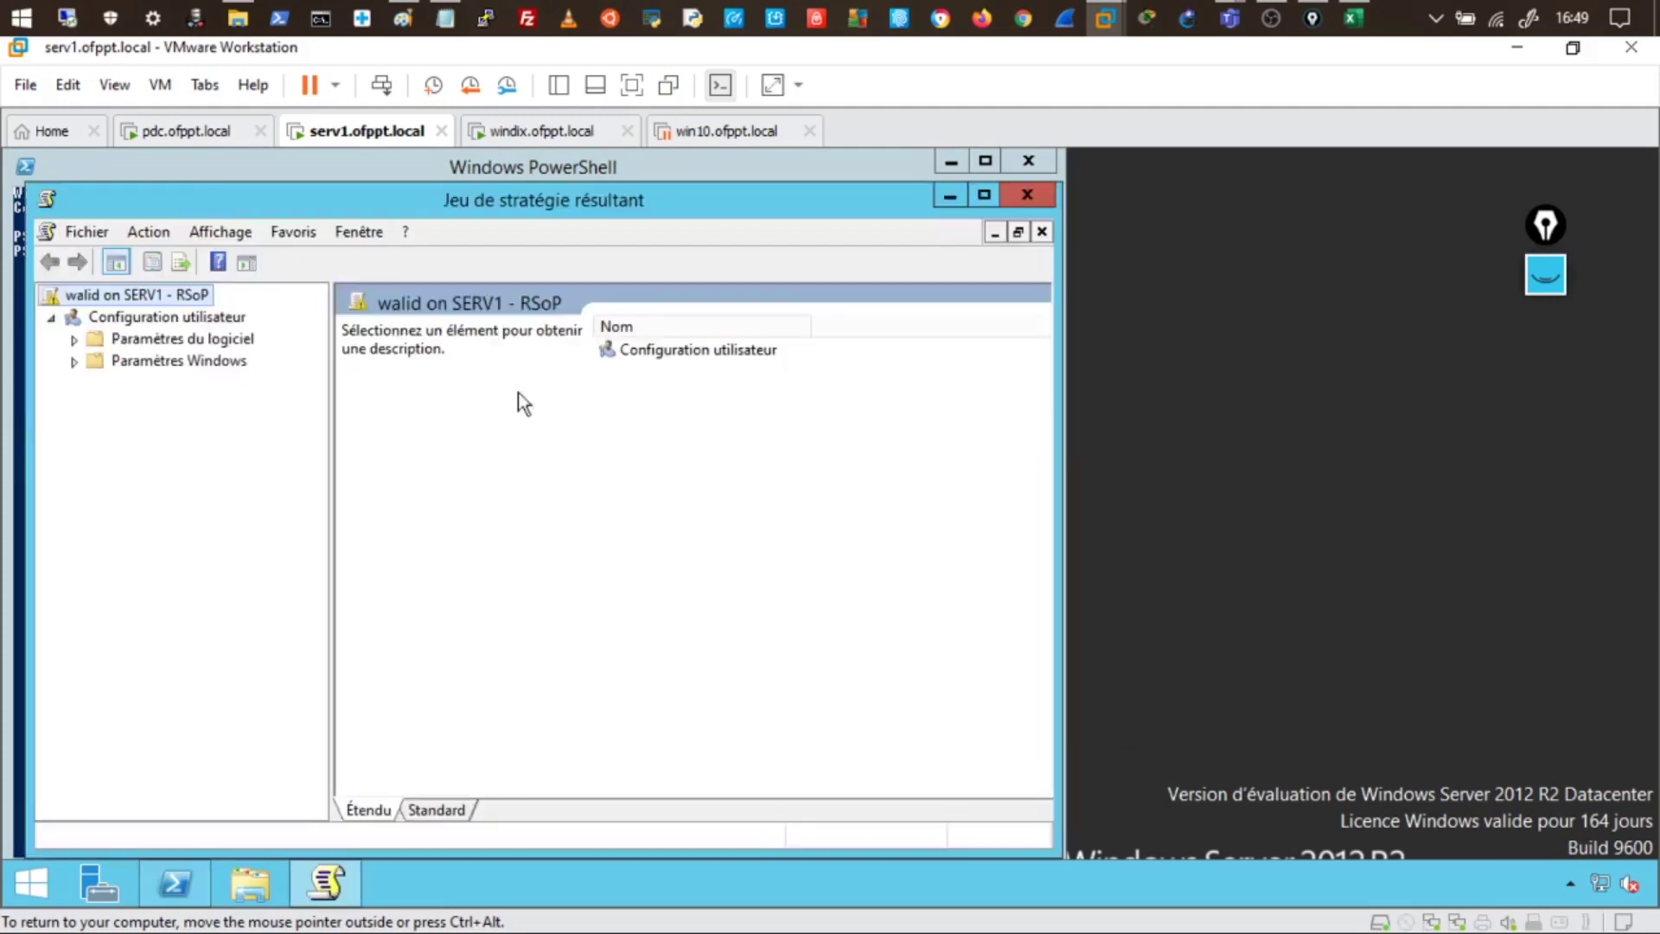
- In User Configuration properties, list all GPOs with filtering status and select Deploy, refused by WMI filter
right_click(175, 321)
click(225, 368)
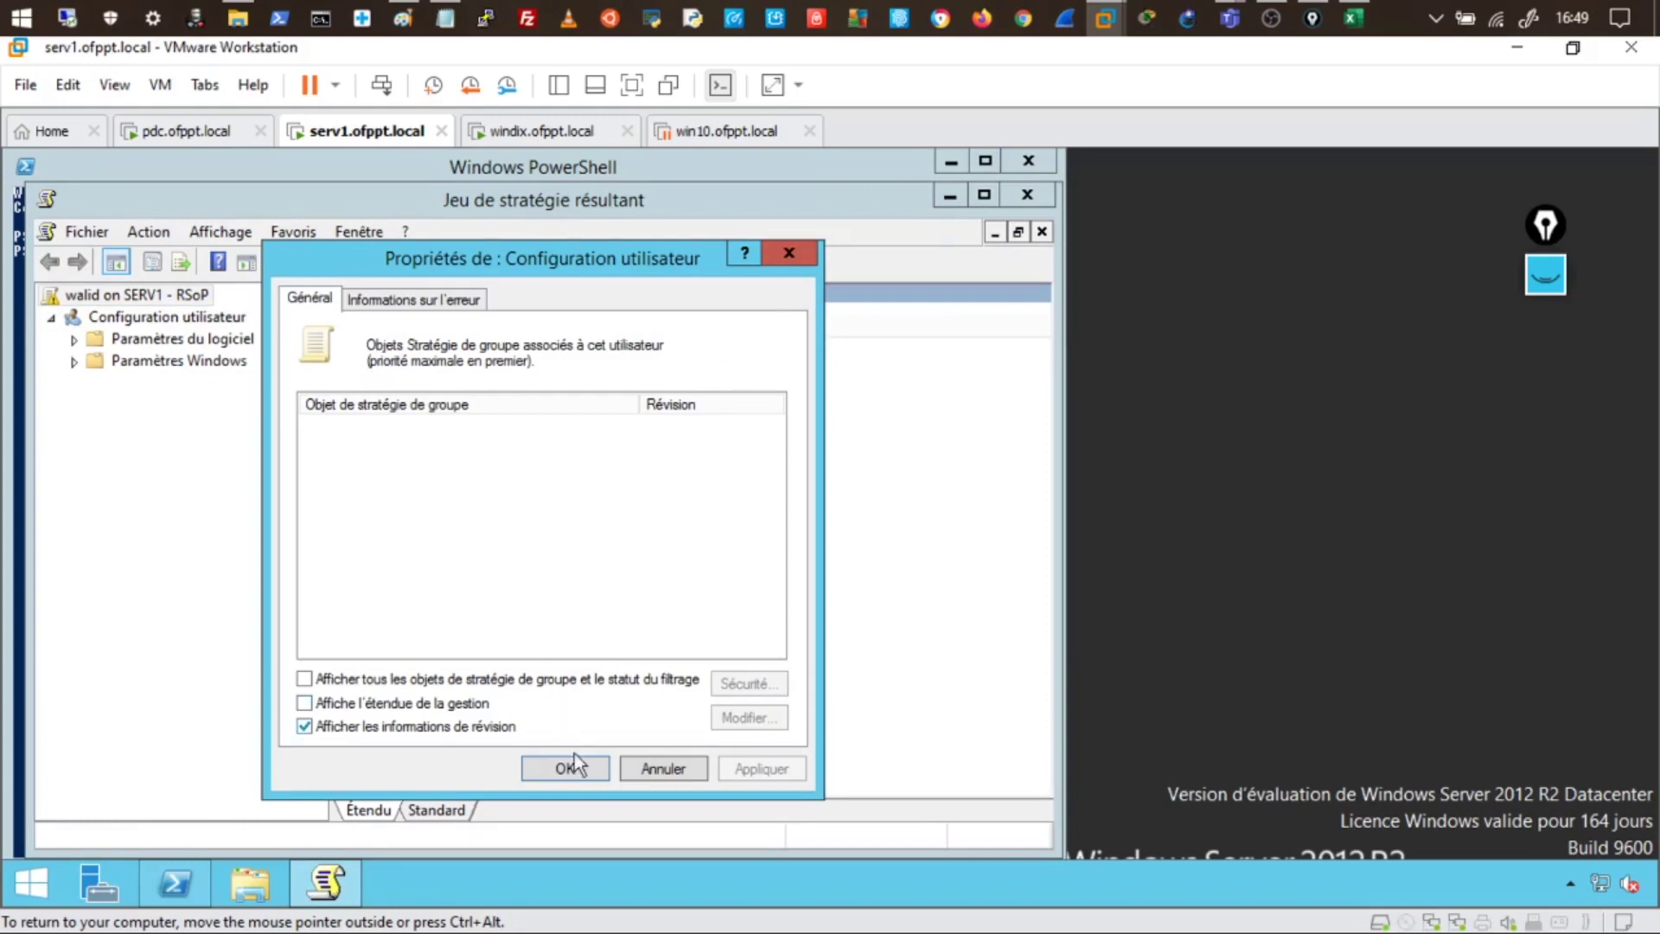
click(536, 683)
click(436, 702)
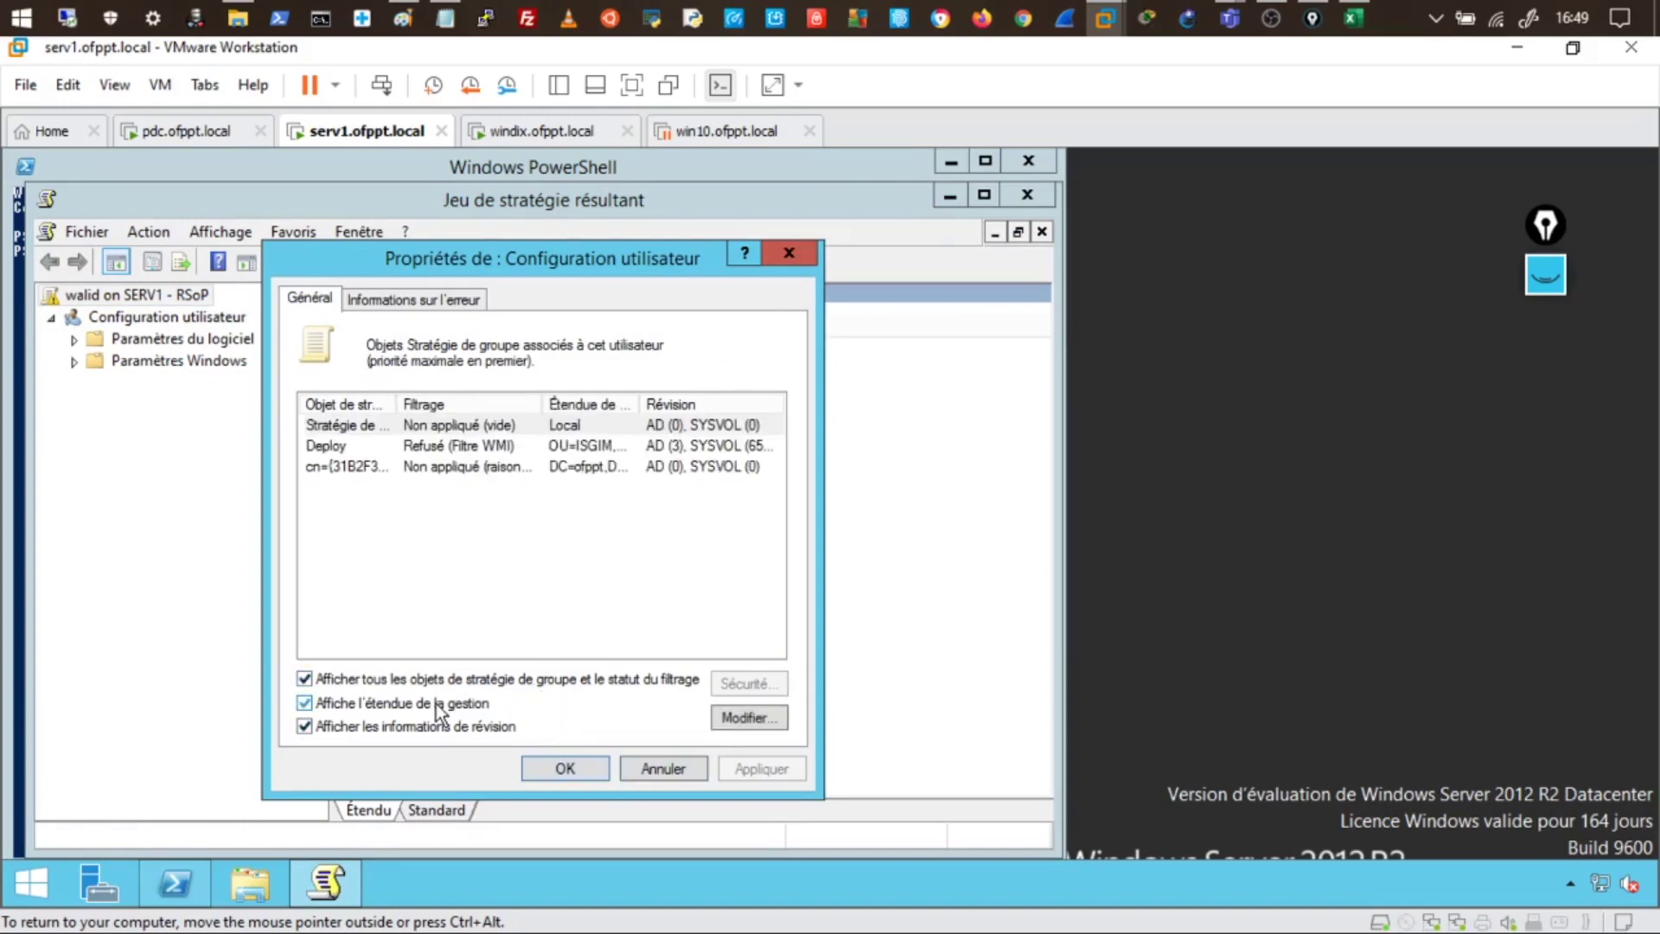
drag(544, 404, 663, 403)
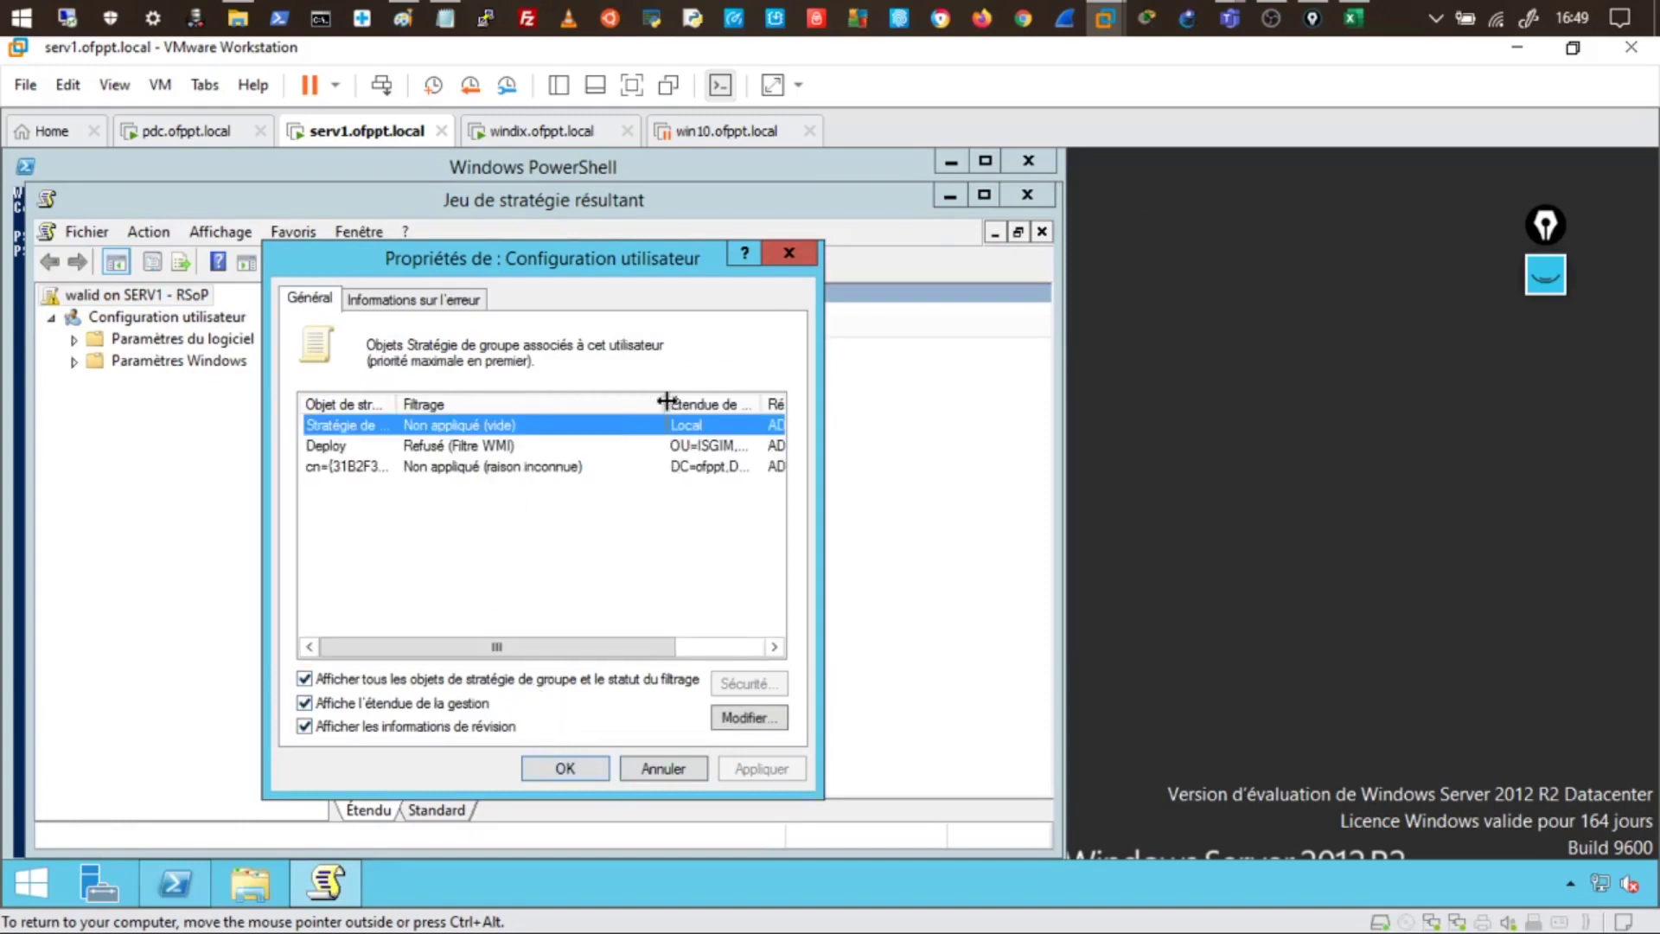
click(347, 447)
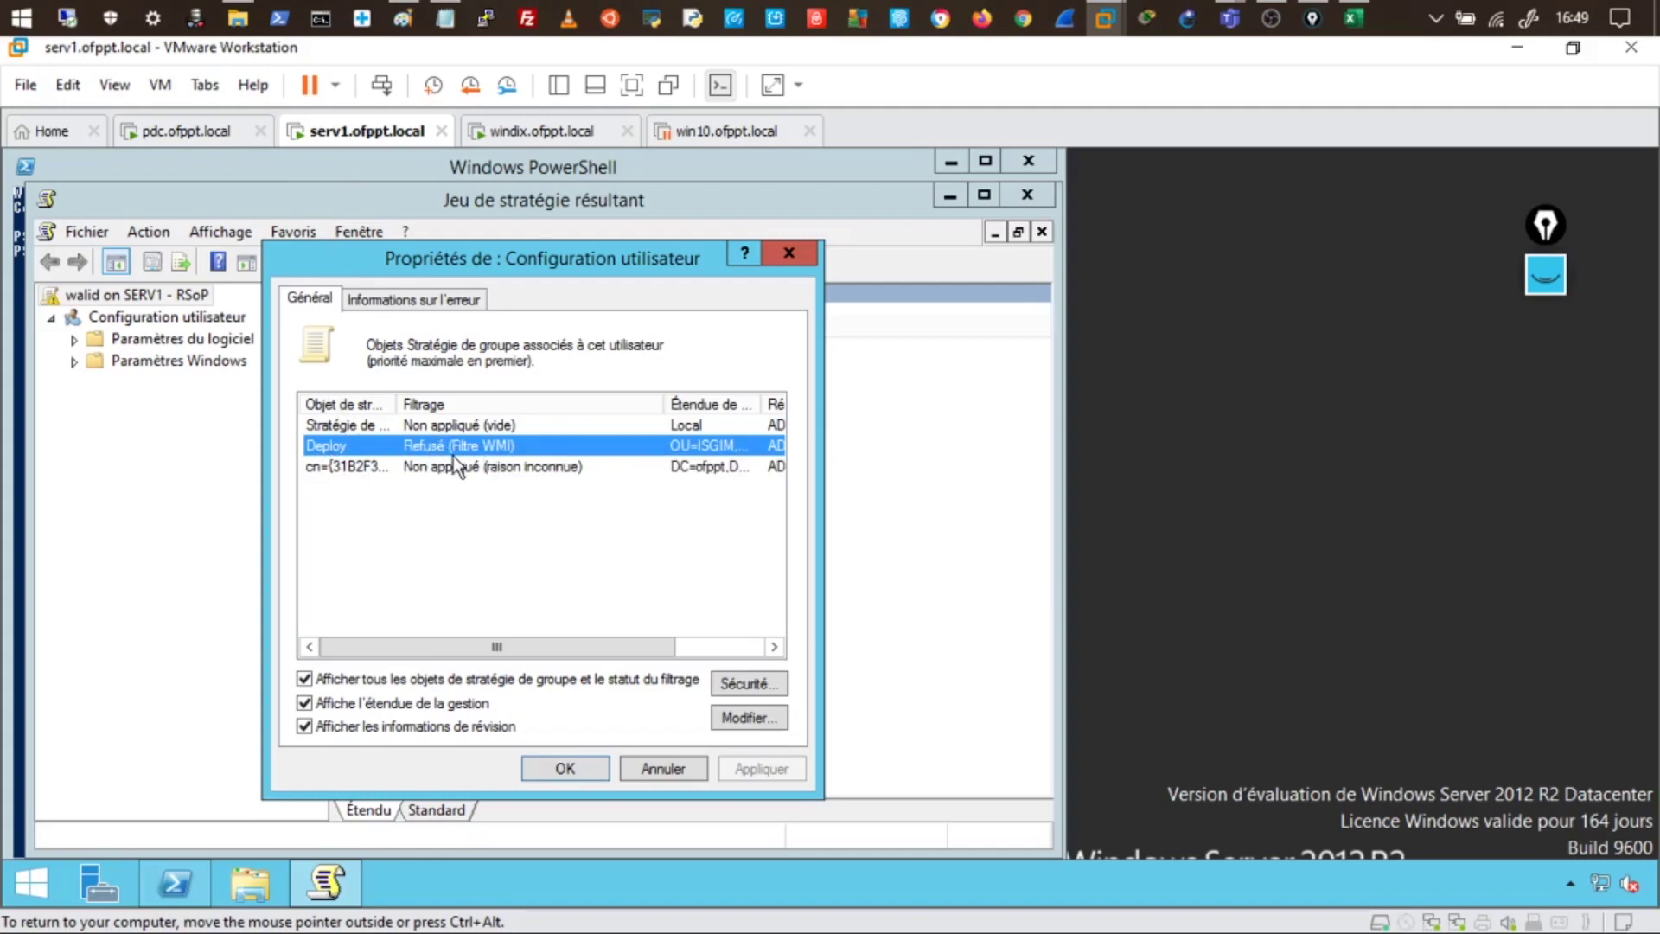
- Pass through the windix VM to the pdc VM's Group Policy Management showing the Win10_Uniquement WMI filter
click(541, 131)
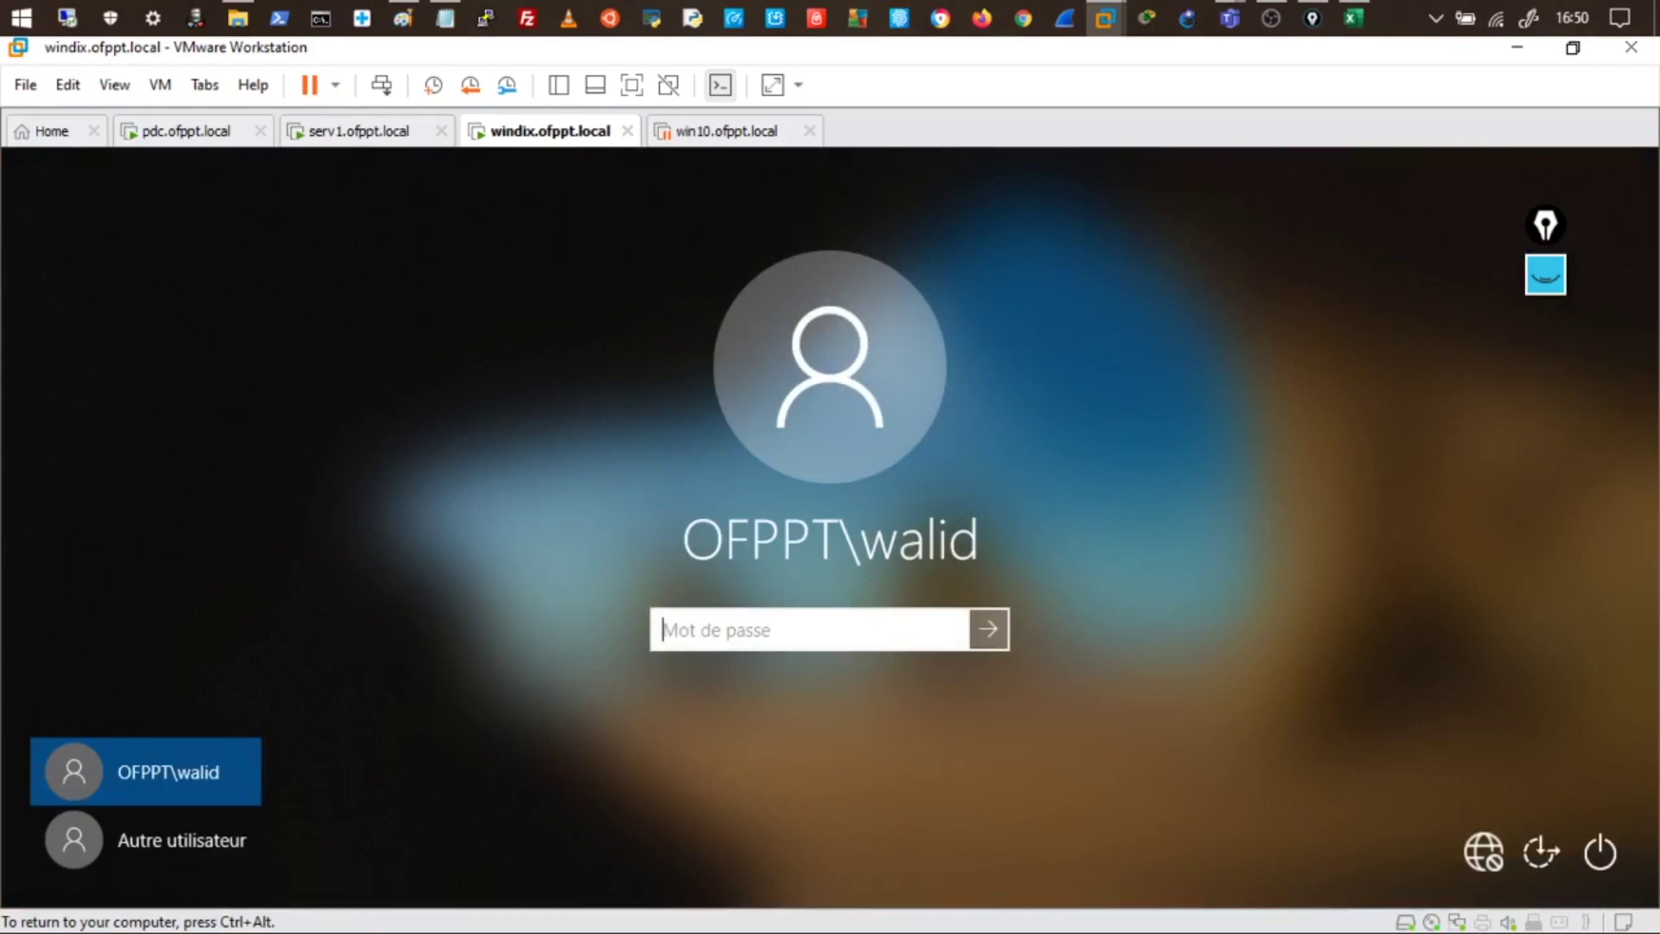
click(189, 134)
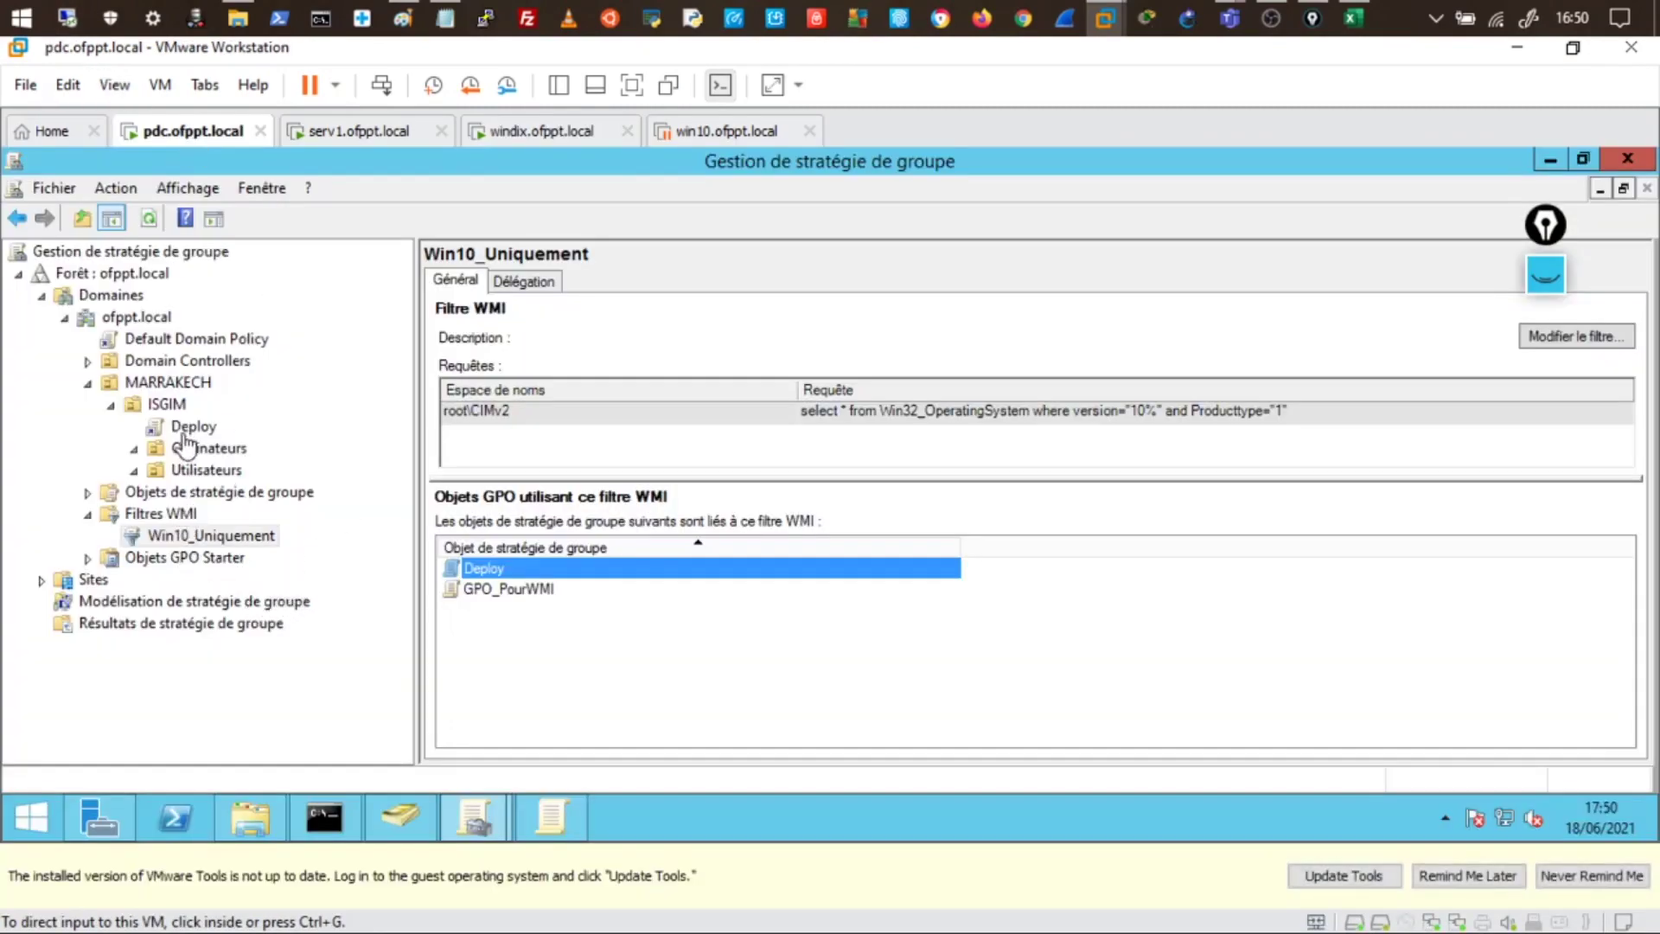
- Close the GPO2 editor and open the Deploy GPO's User Configuration software installation packages
click(541, 825)
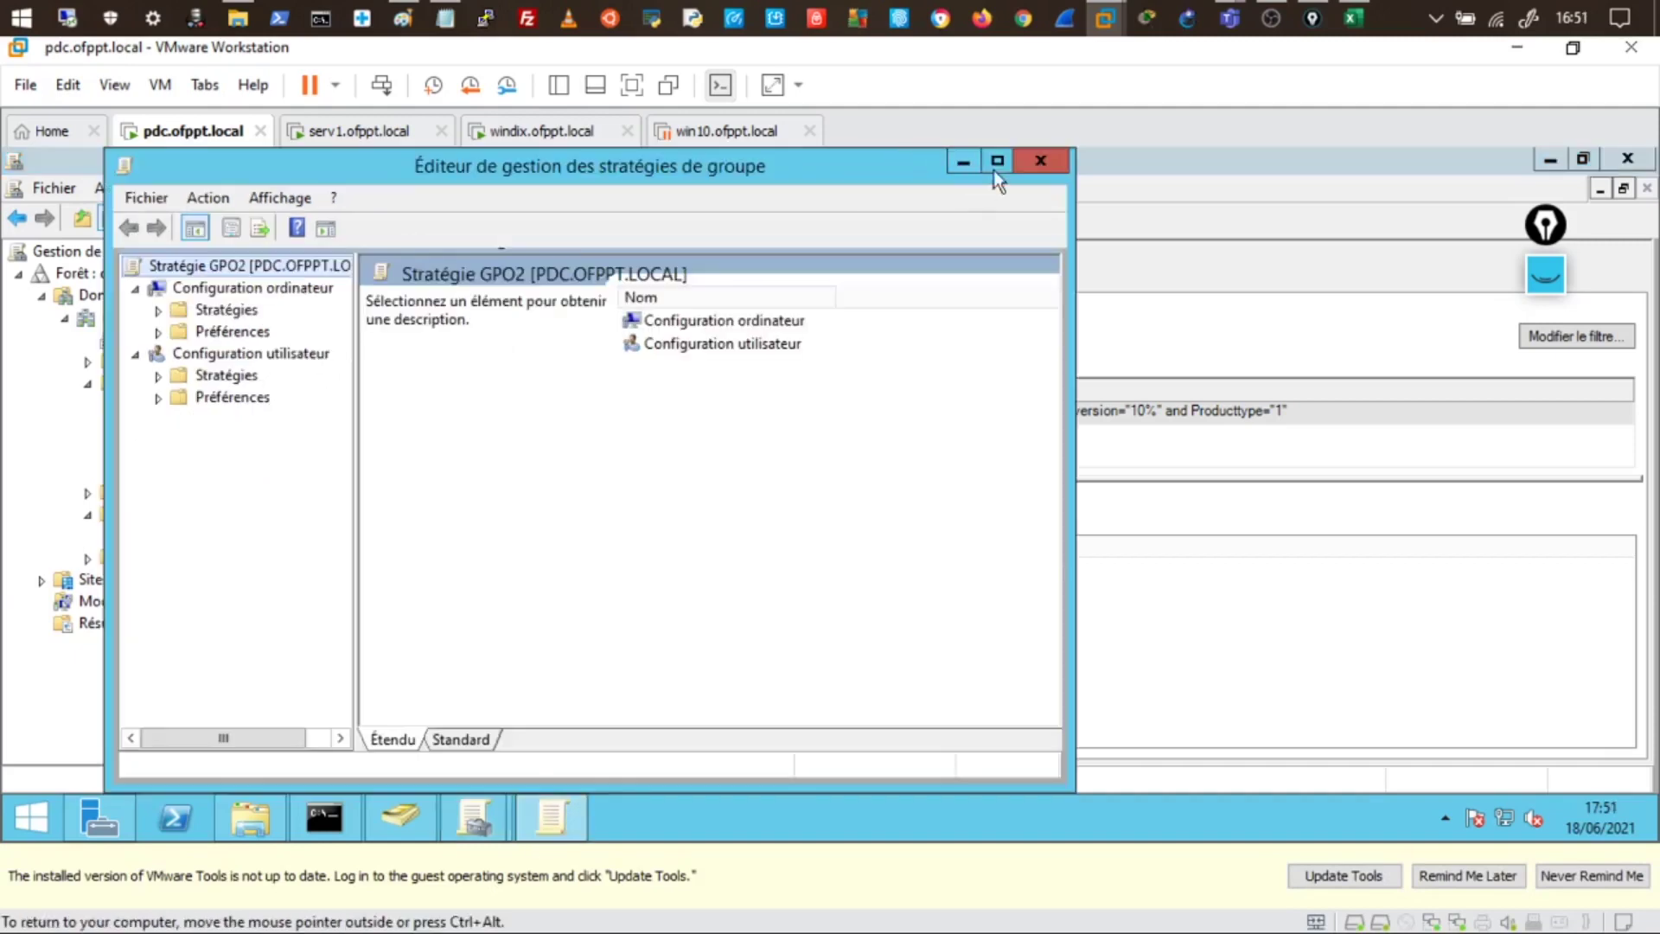
click(1040, 161)
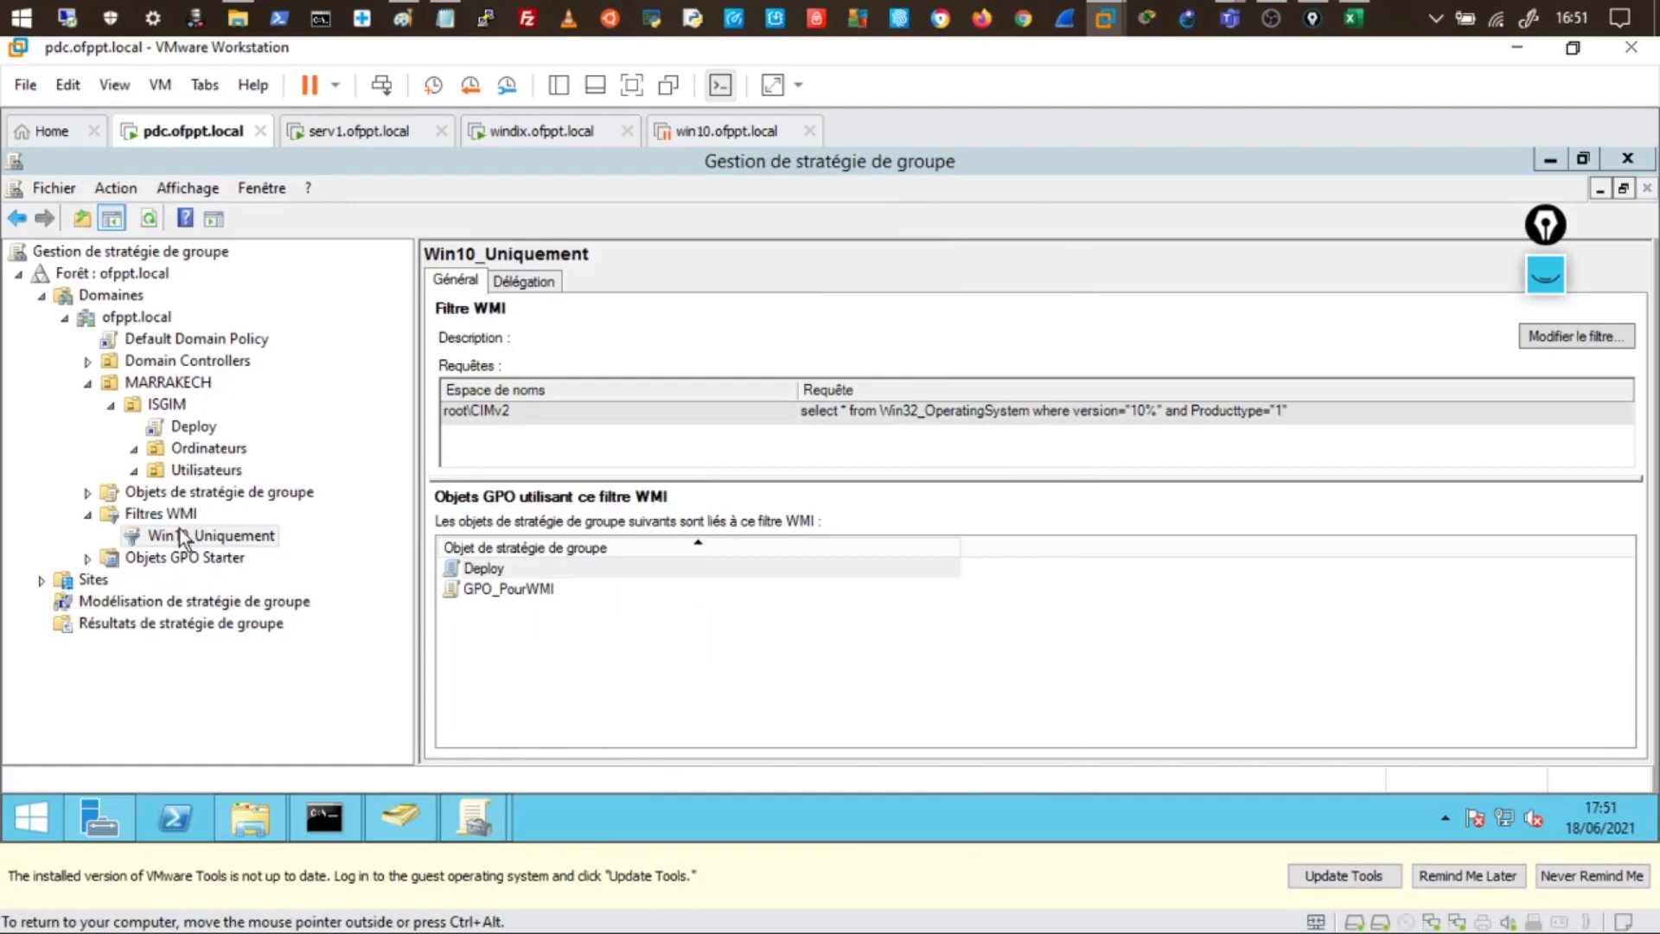
right_click(179, 423)
click(226, 435)
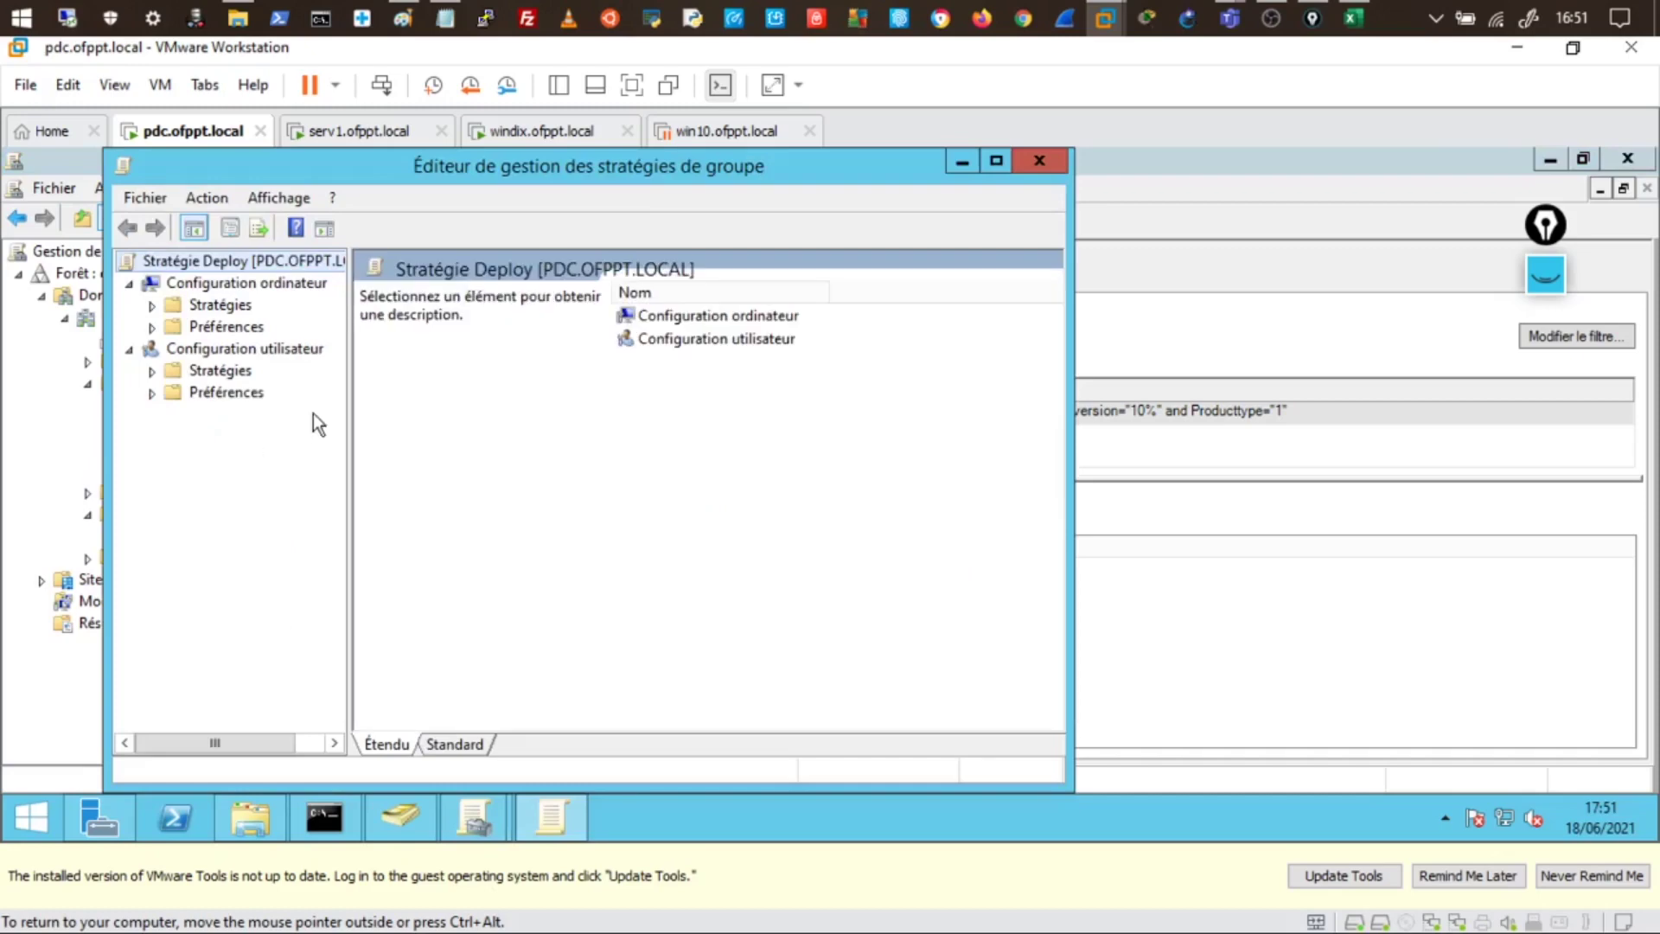
click(152, 371)
click(174, 393)
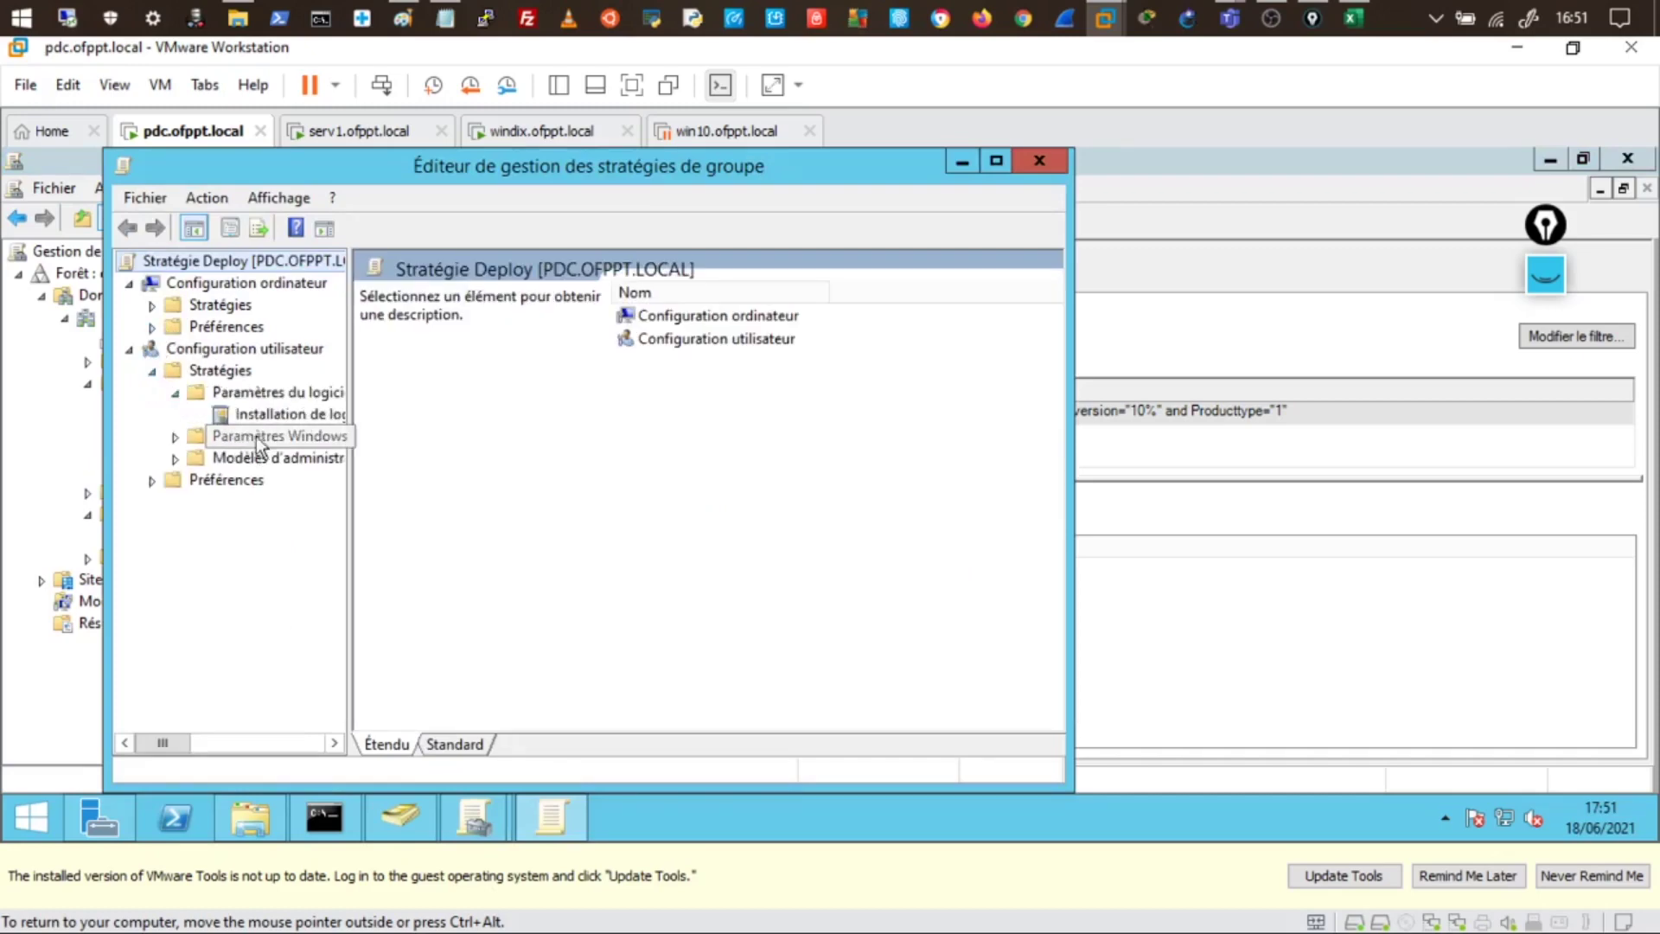
click(275, 414)
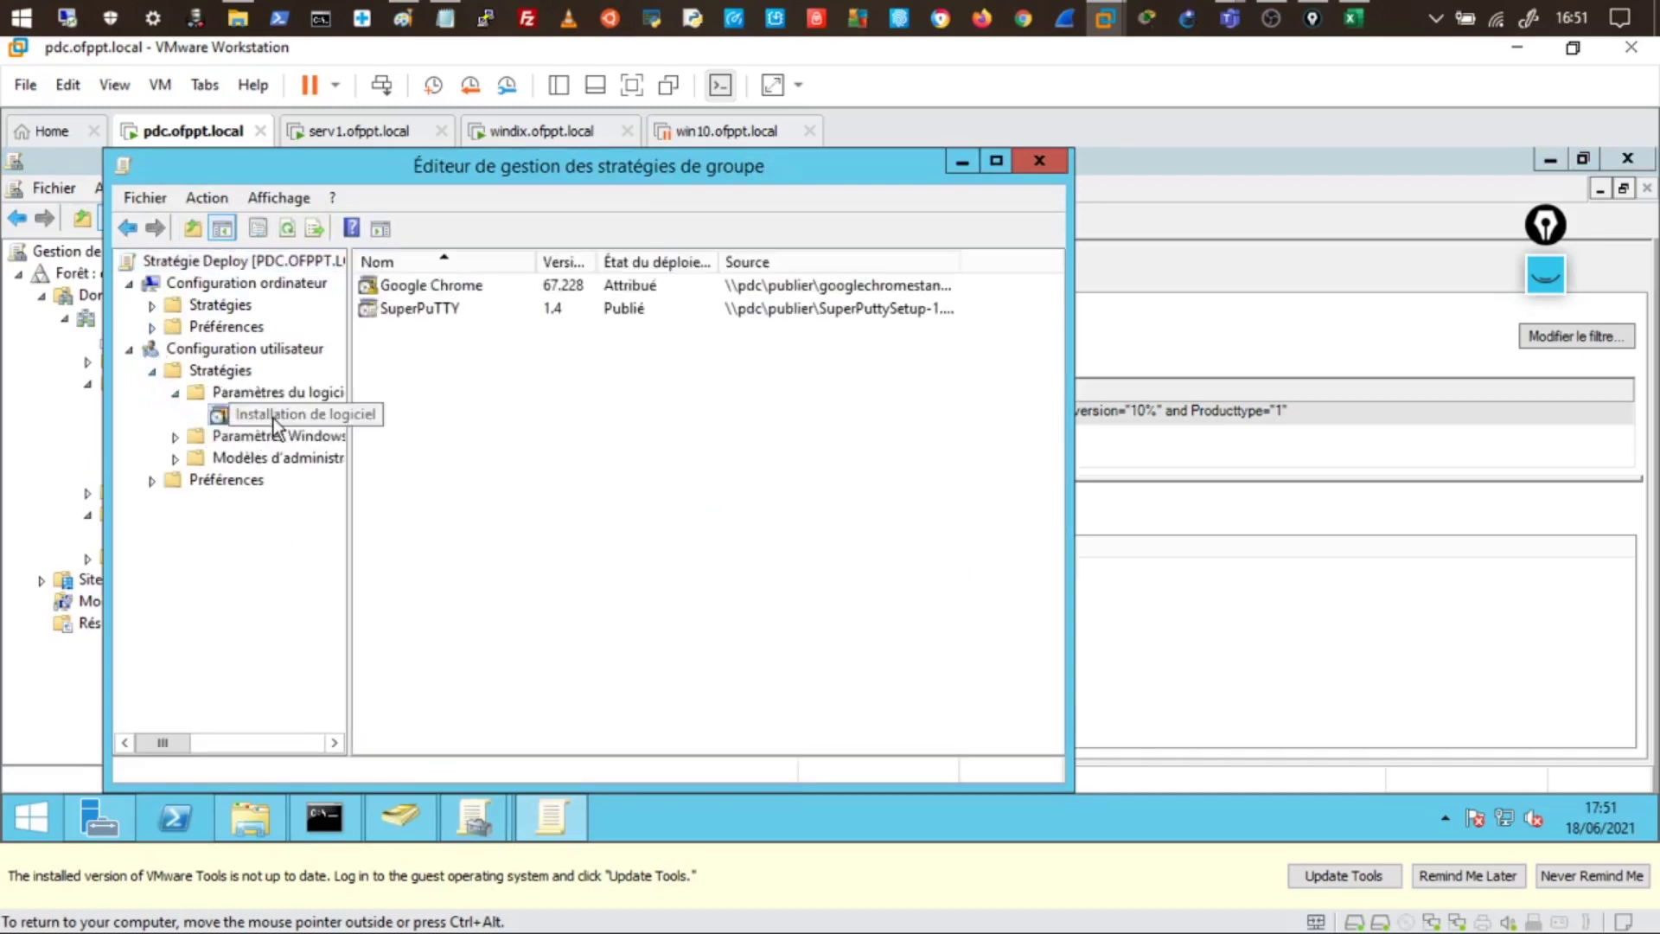
- Set SuperPuTTY's deployment to Attribué, installing automatically at user logon
double_click(624, 311)
click(566, 257)
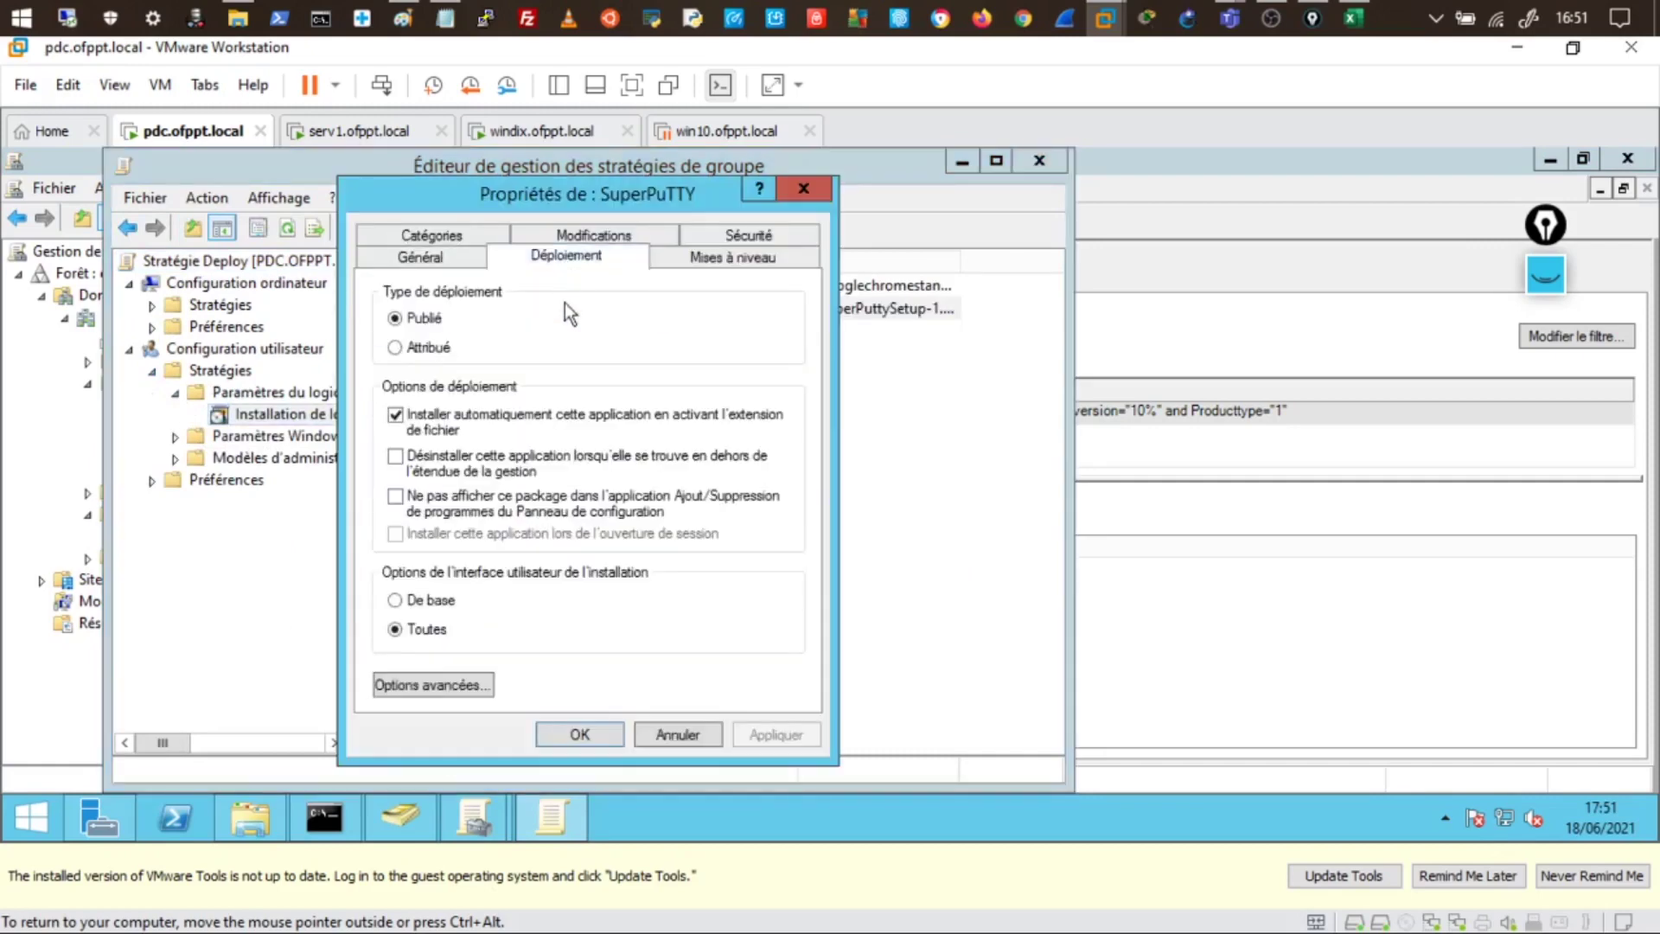
click(428, 348)
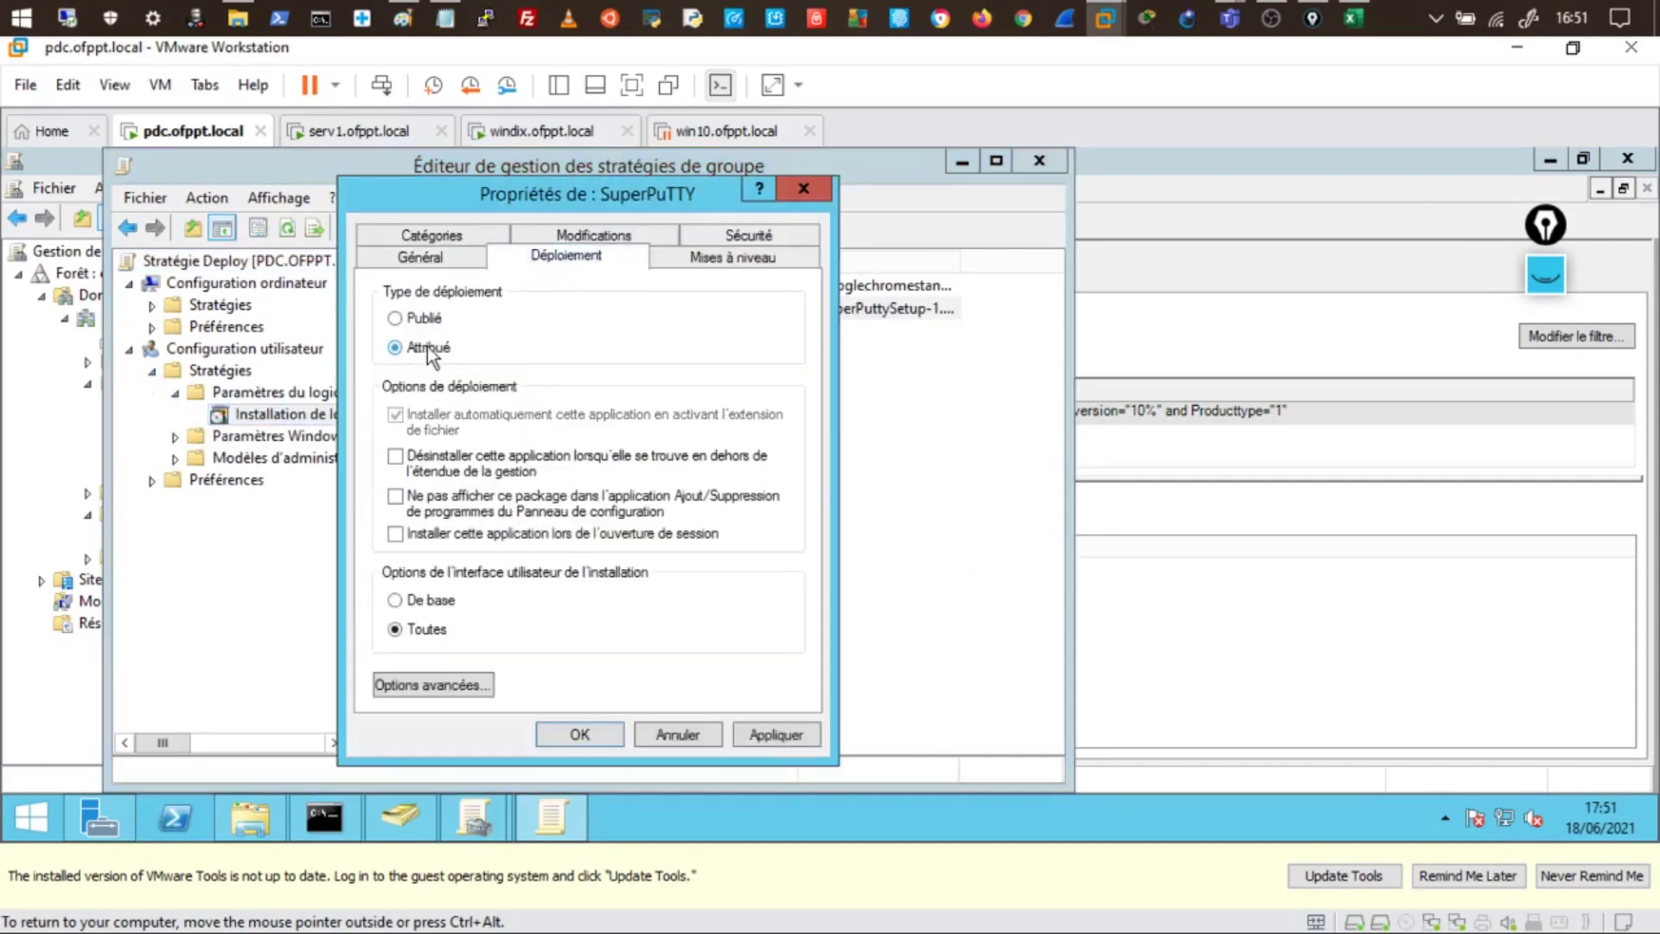
click(453, 532)
click(801, 736)
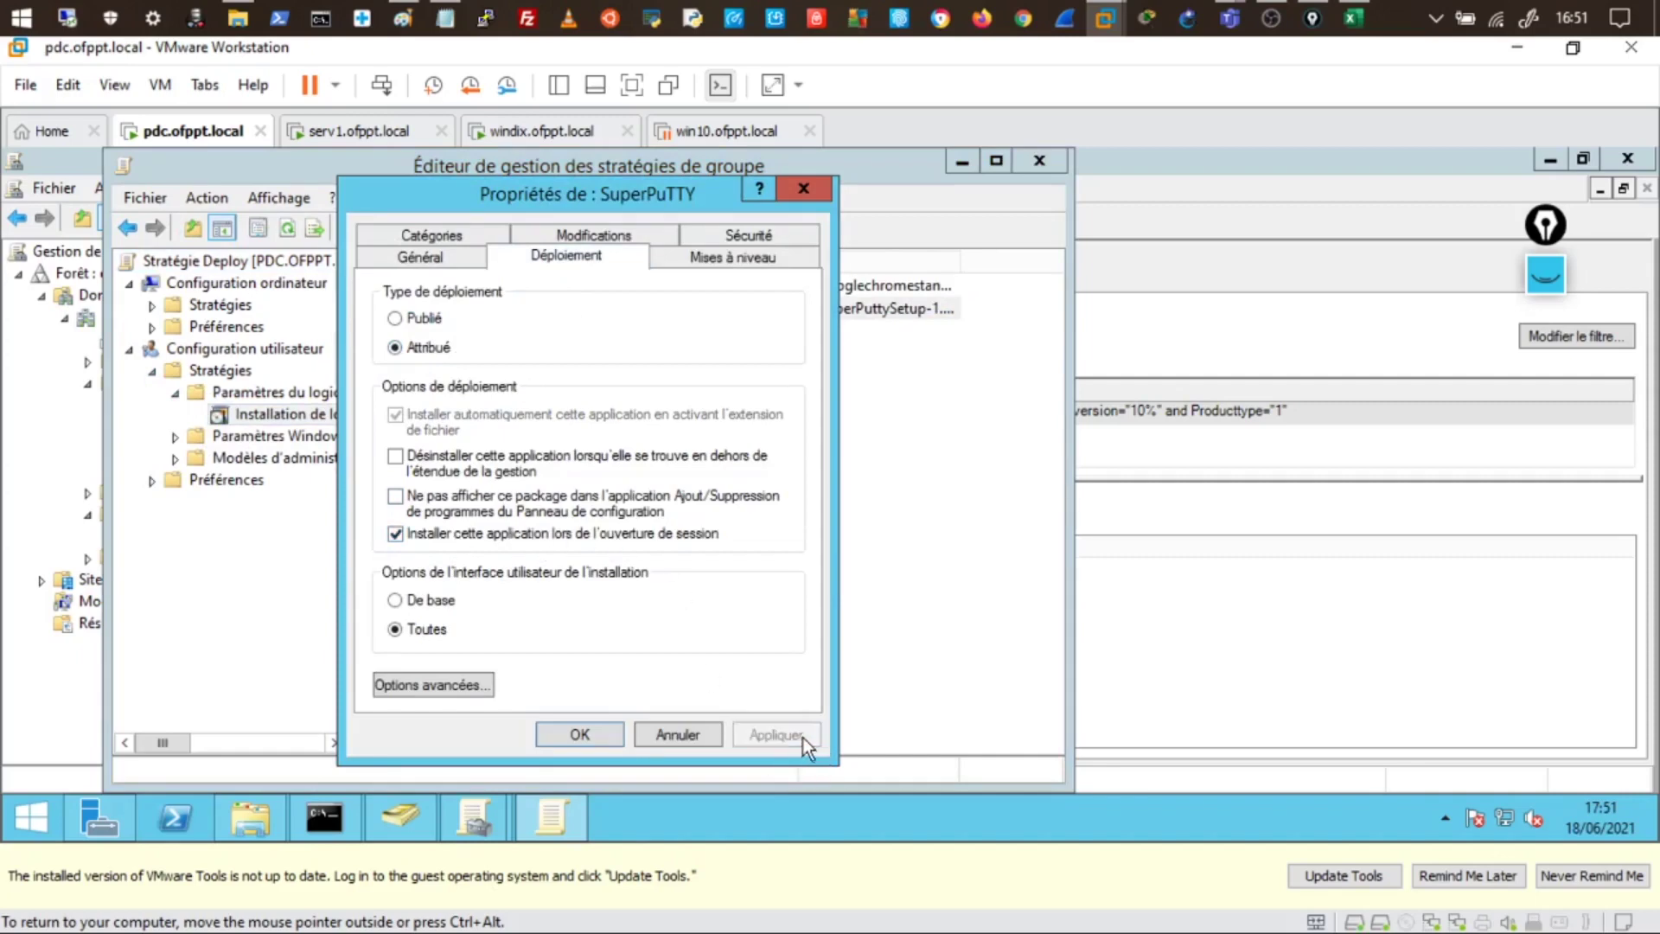
click(581, 736)
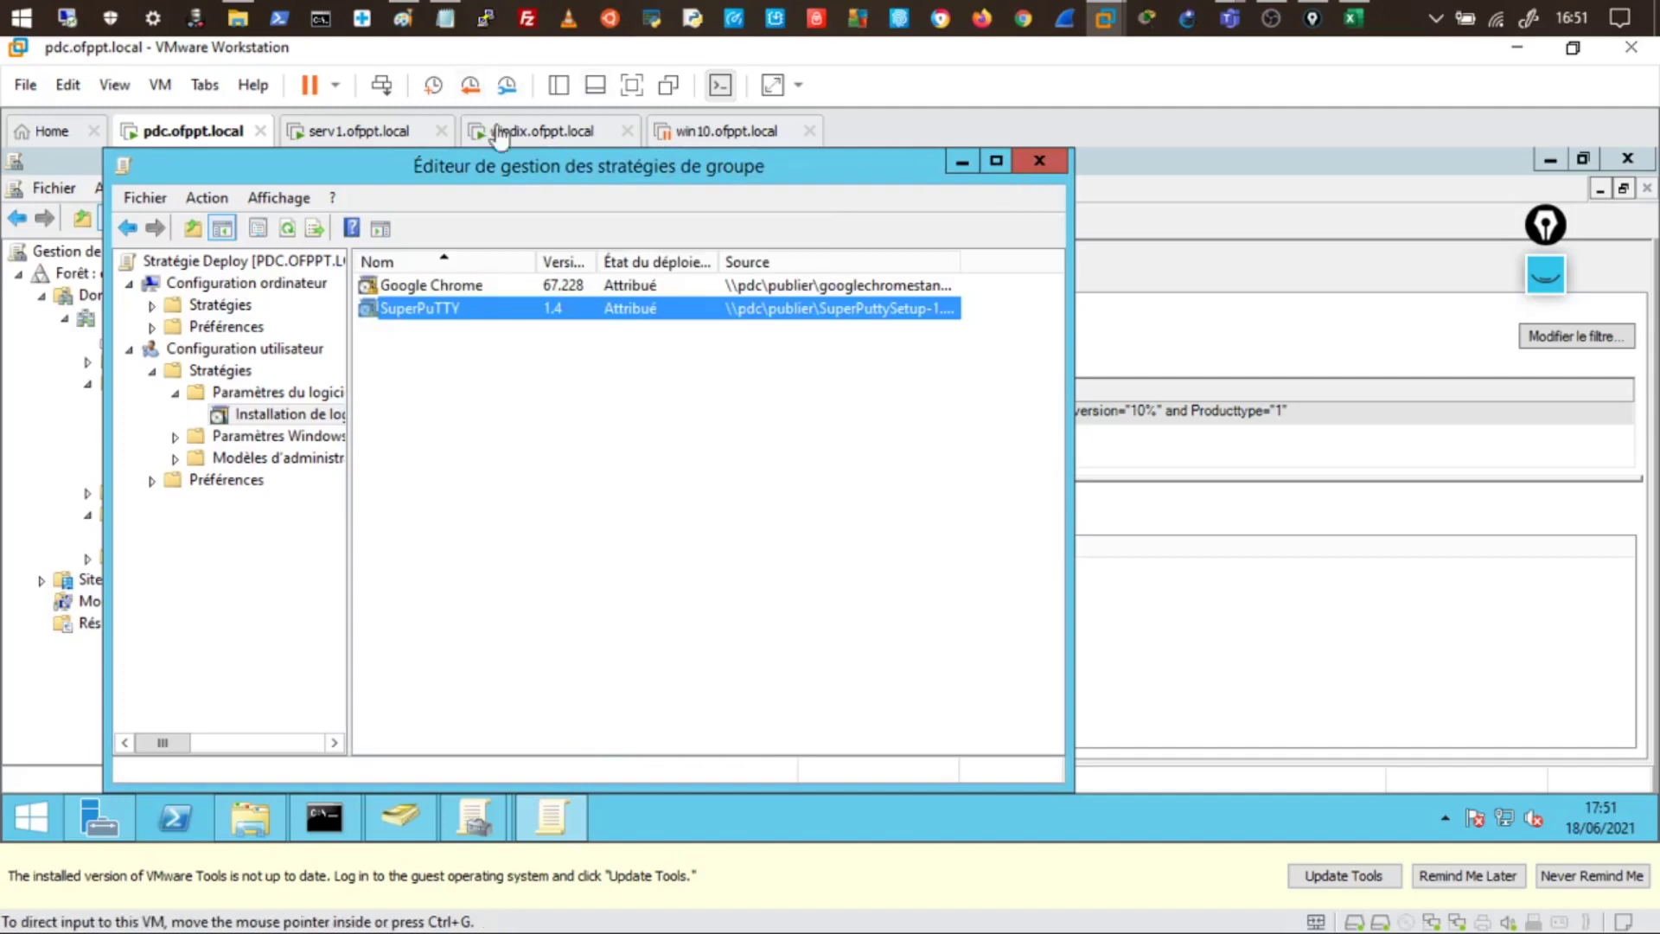
click(528, 131)
- Sign the domain user in to windix with the account password
click(662, 586)
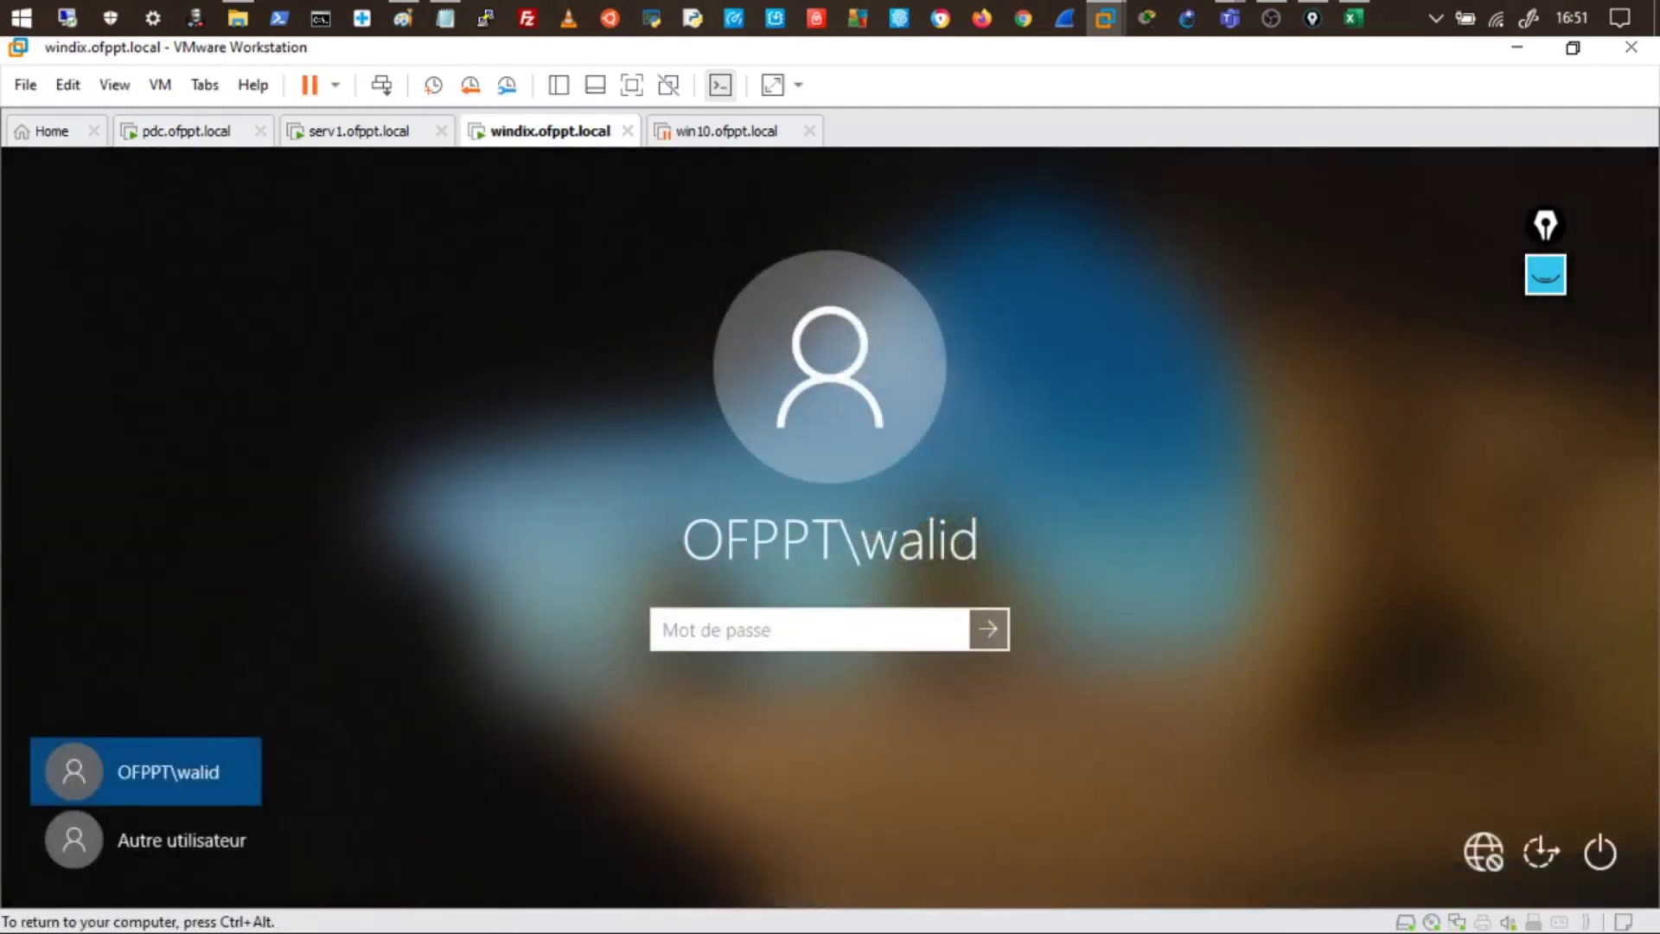
text(•••••••••)
key(Return)
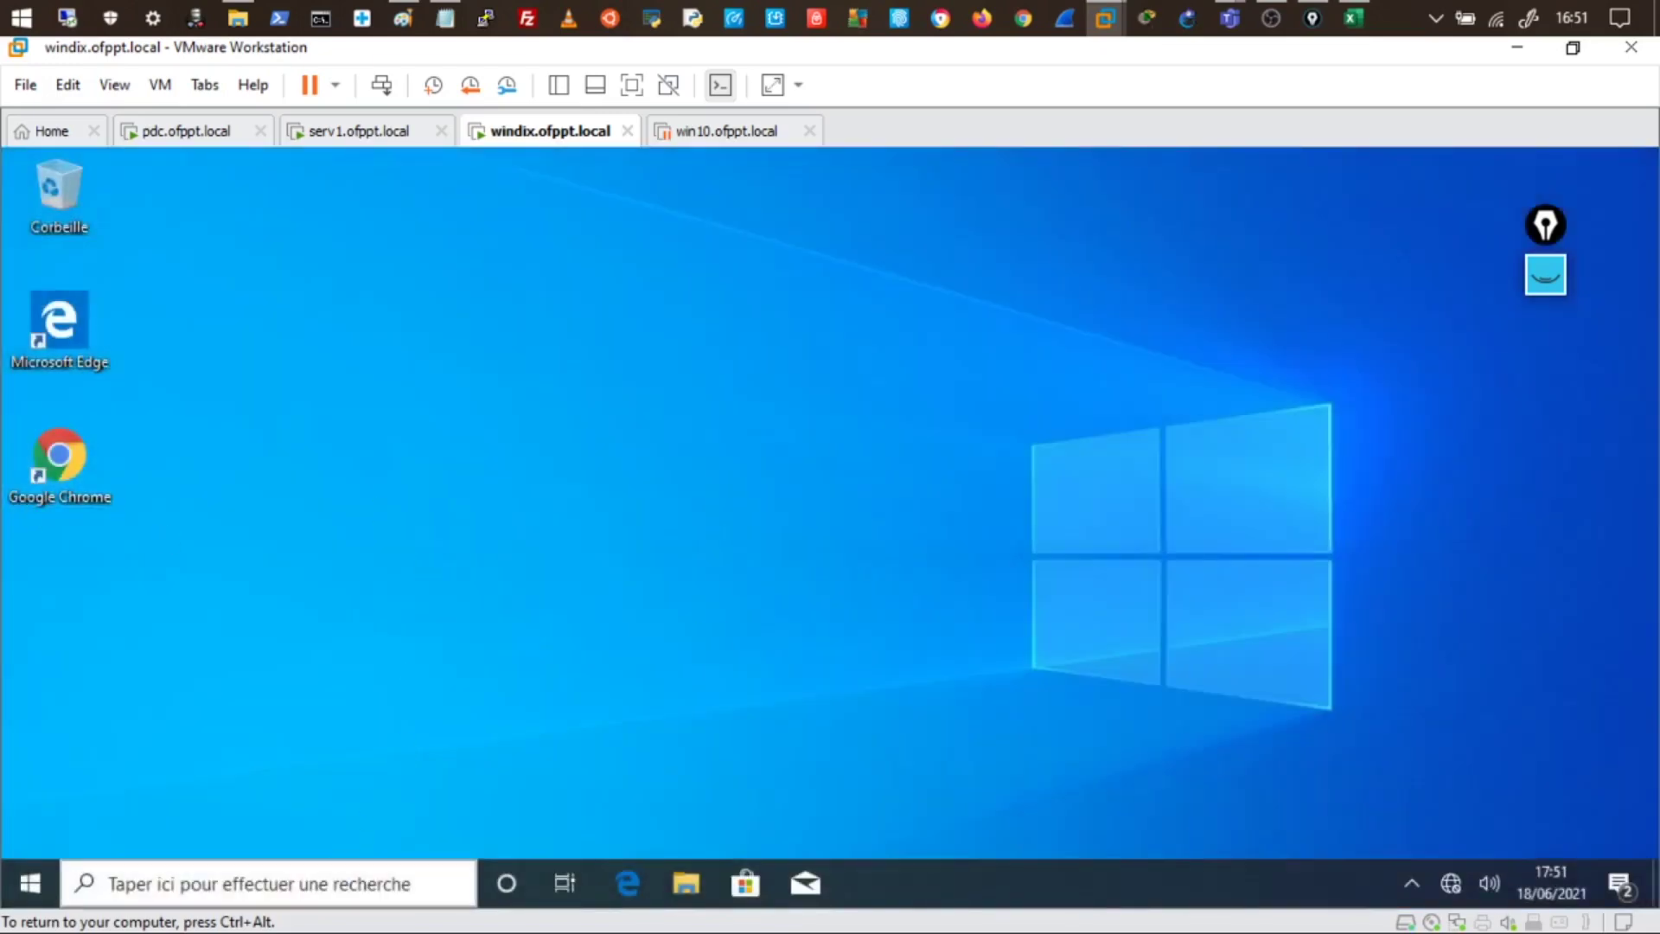
- Search the Start menu apps for 'super' to look for SuperPuTTY
click(322, 886)
click(38, 874)
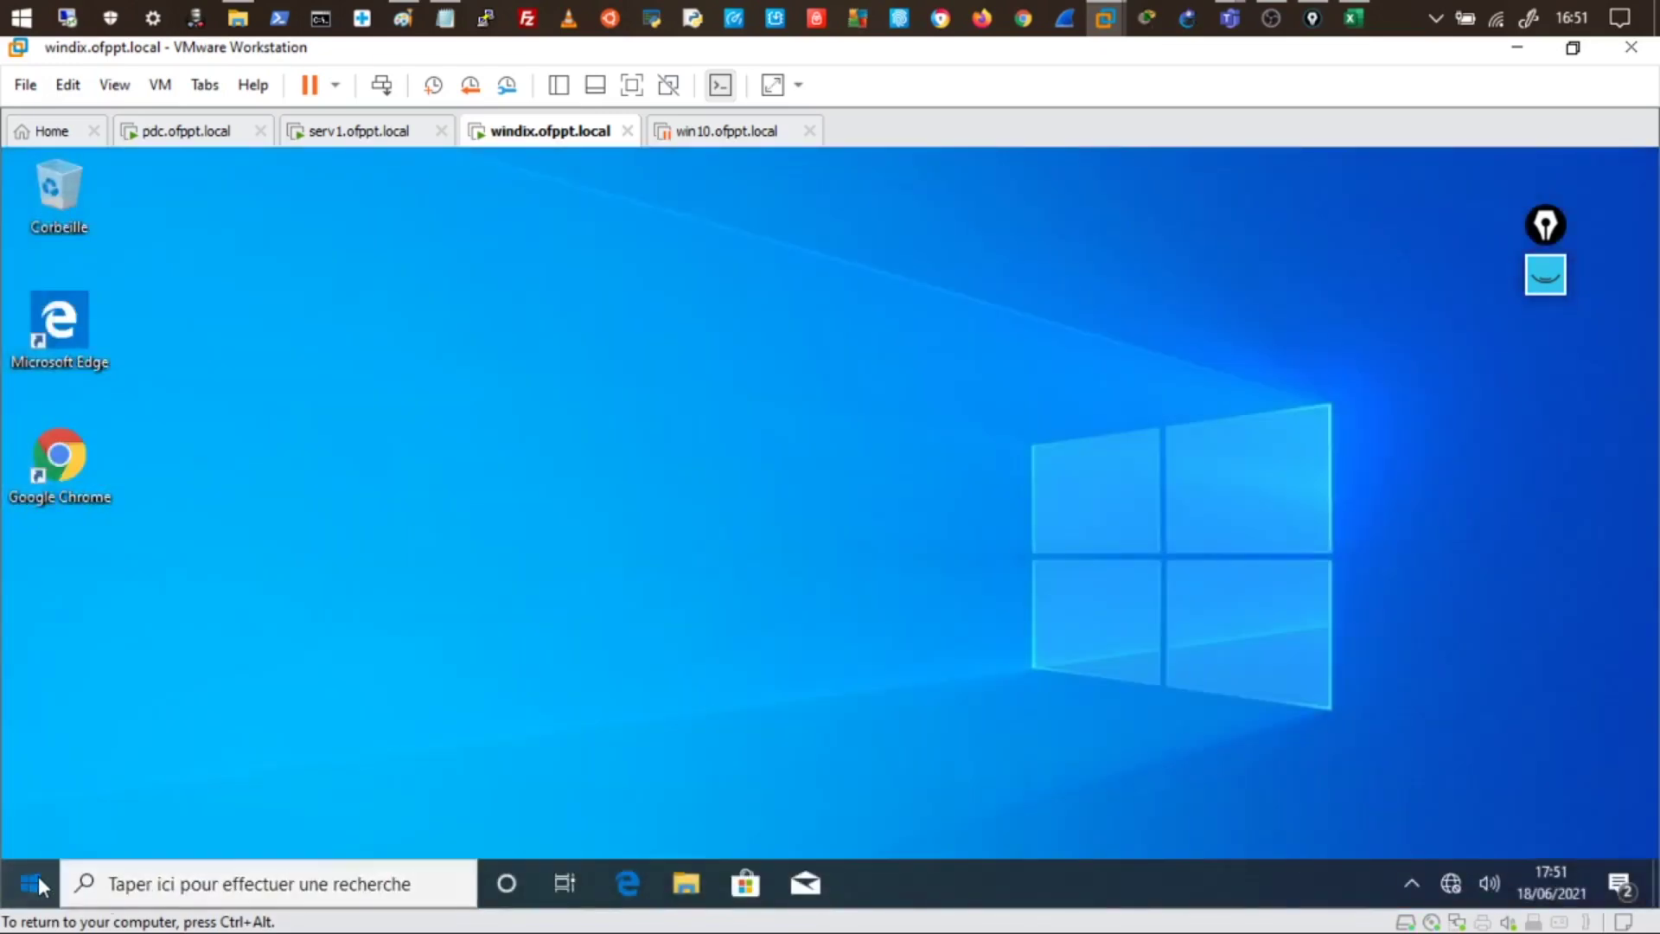
text(sup)
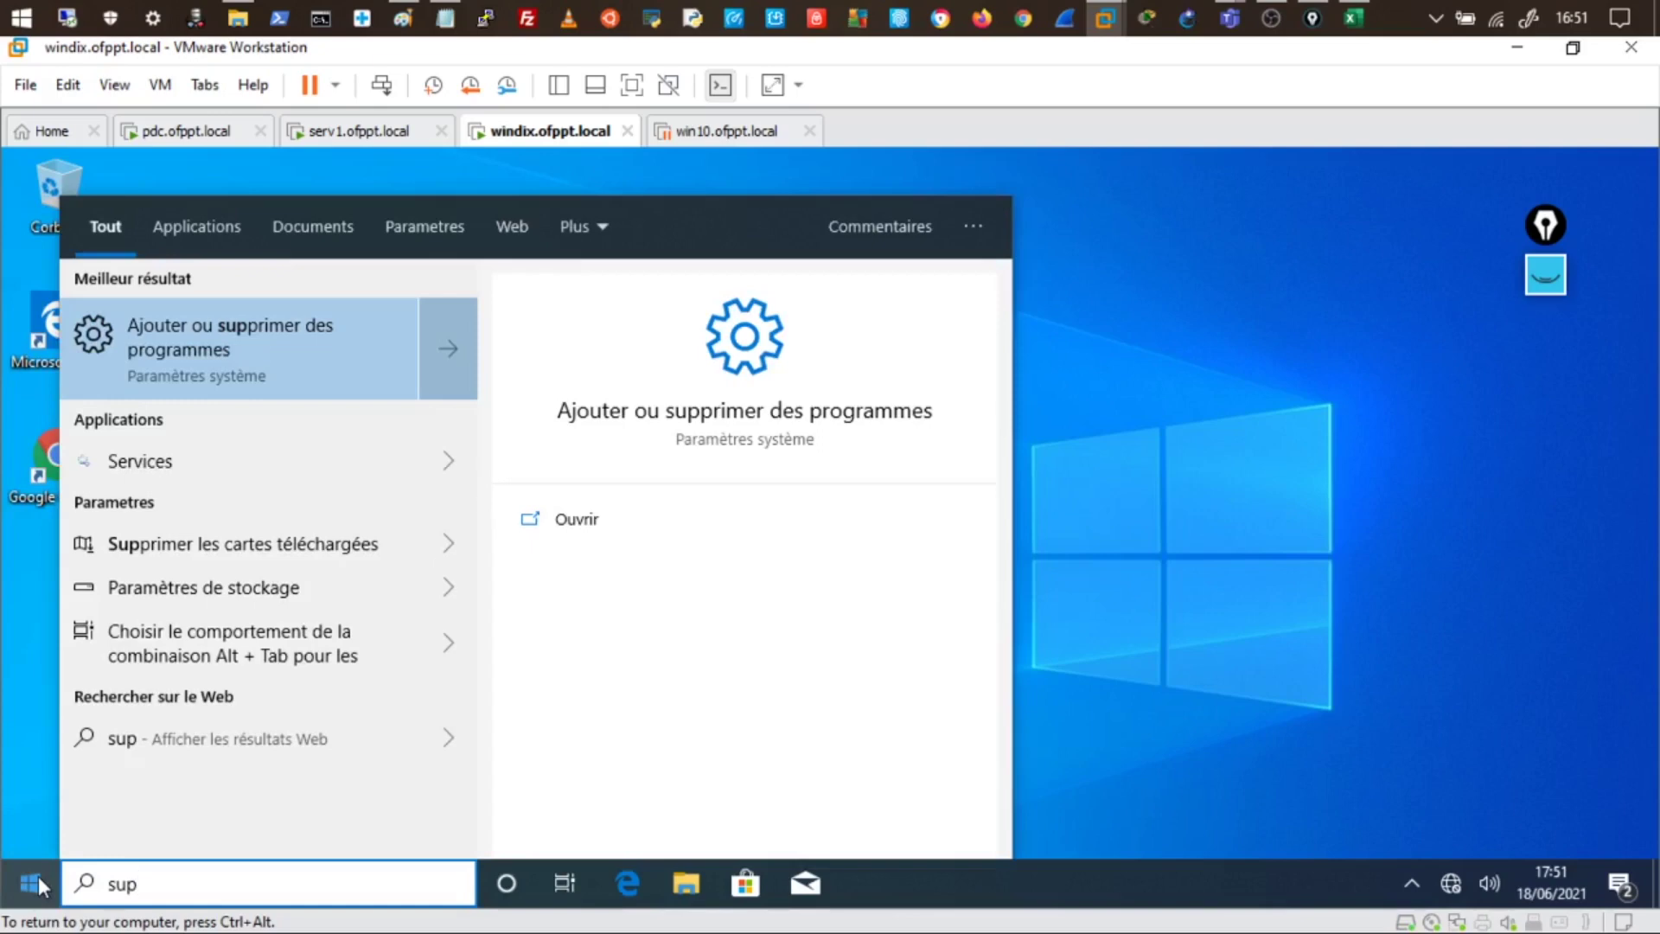
text(er)
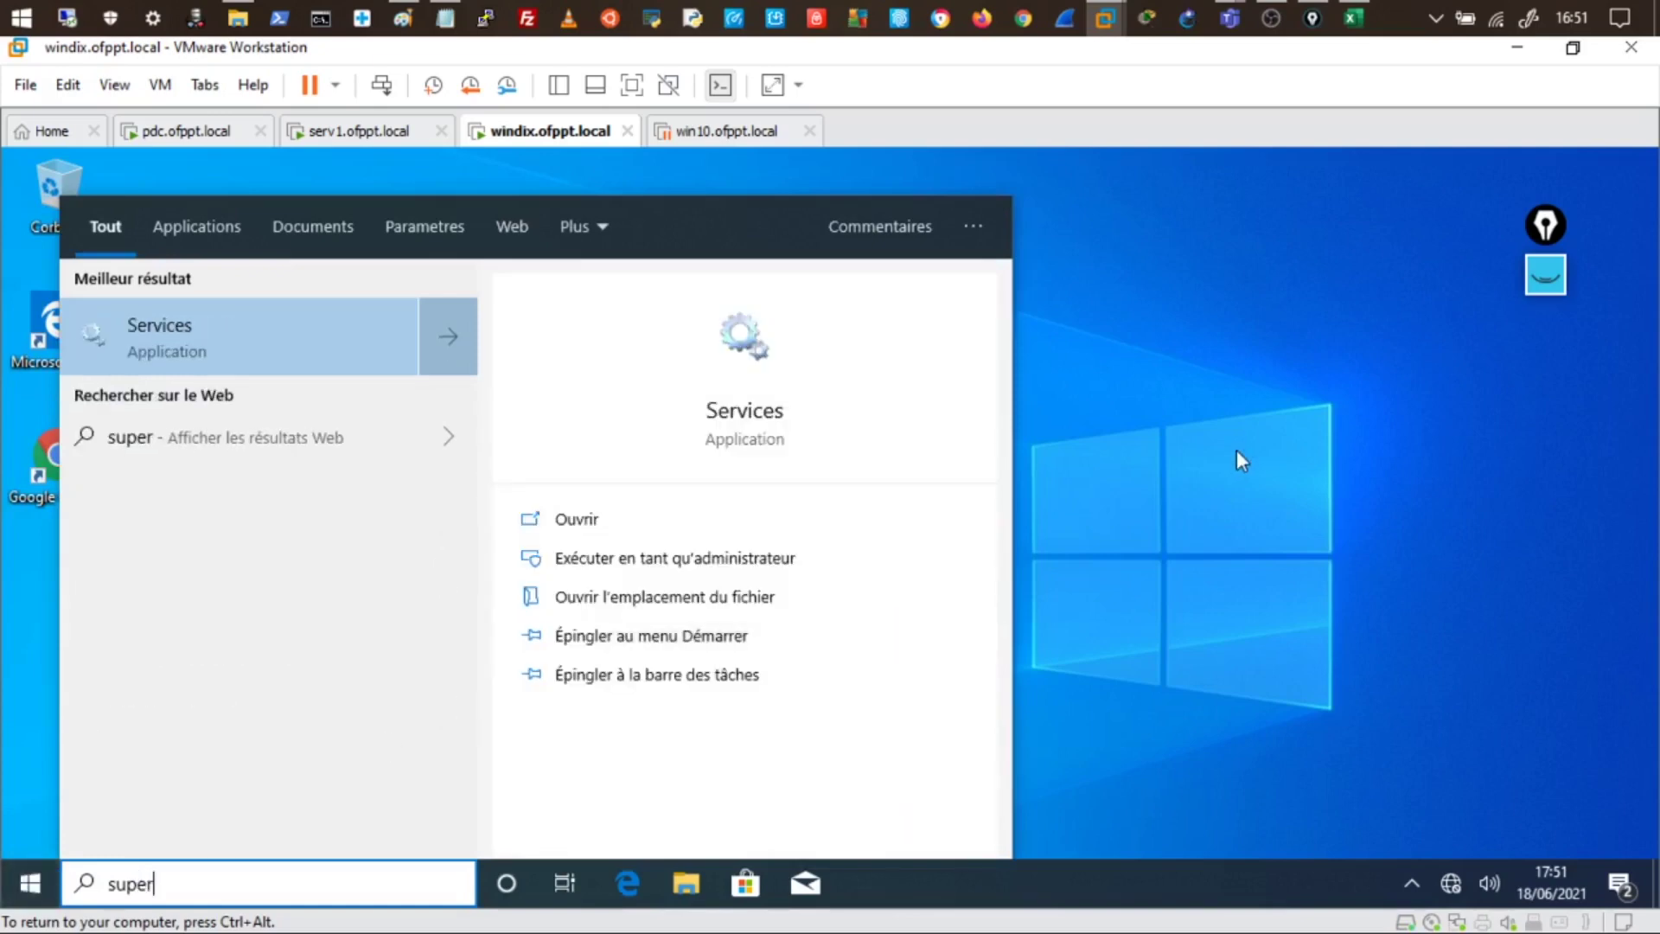
click(1236, 450)
click(104, 882)
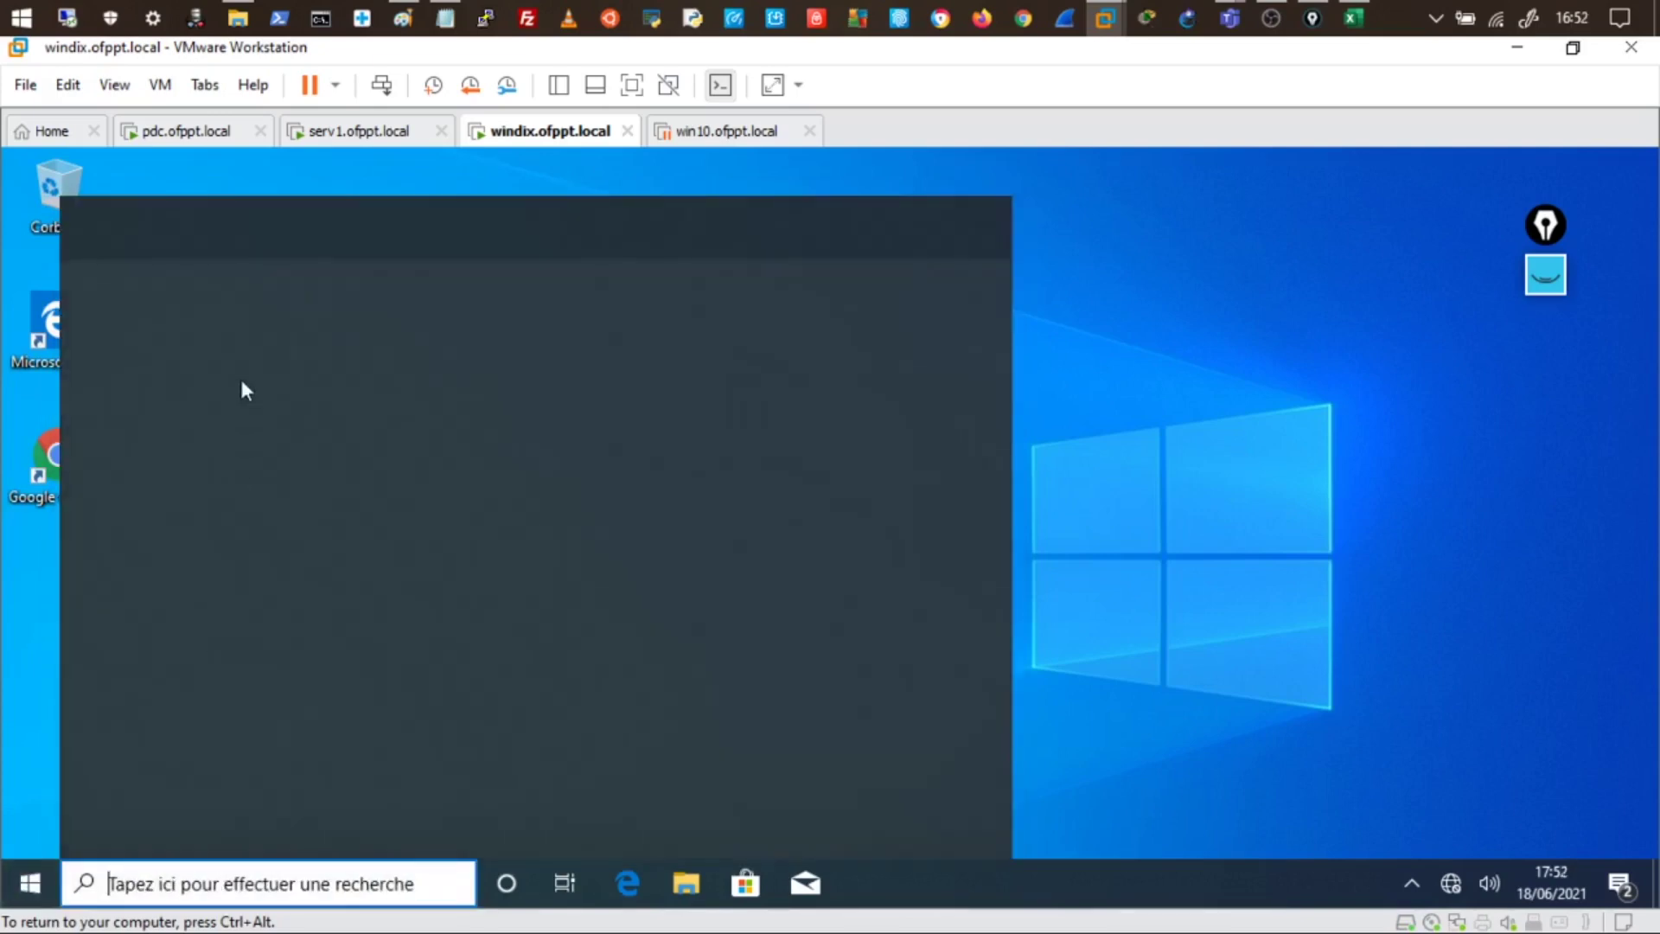
- Run gpupdate /force from history in Windows PowerShell
click(190, 370)
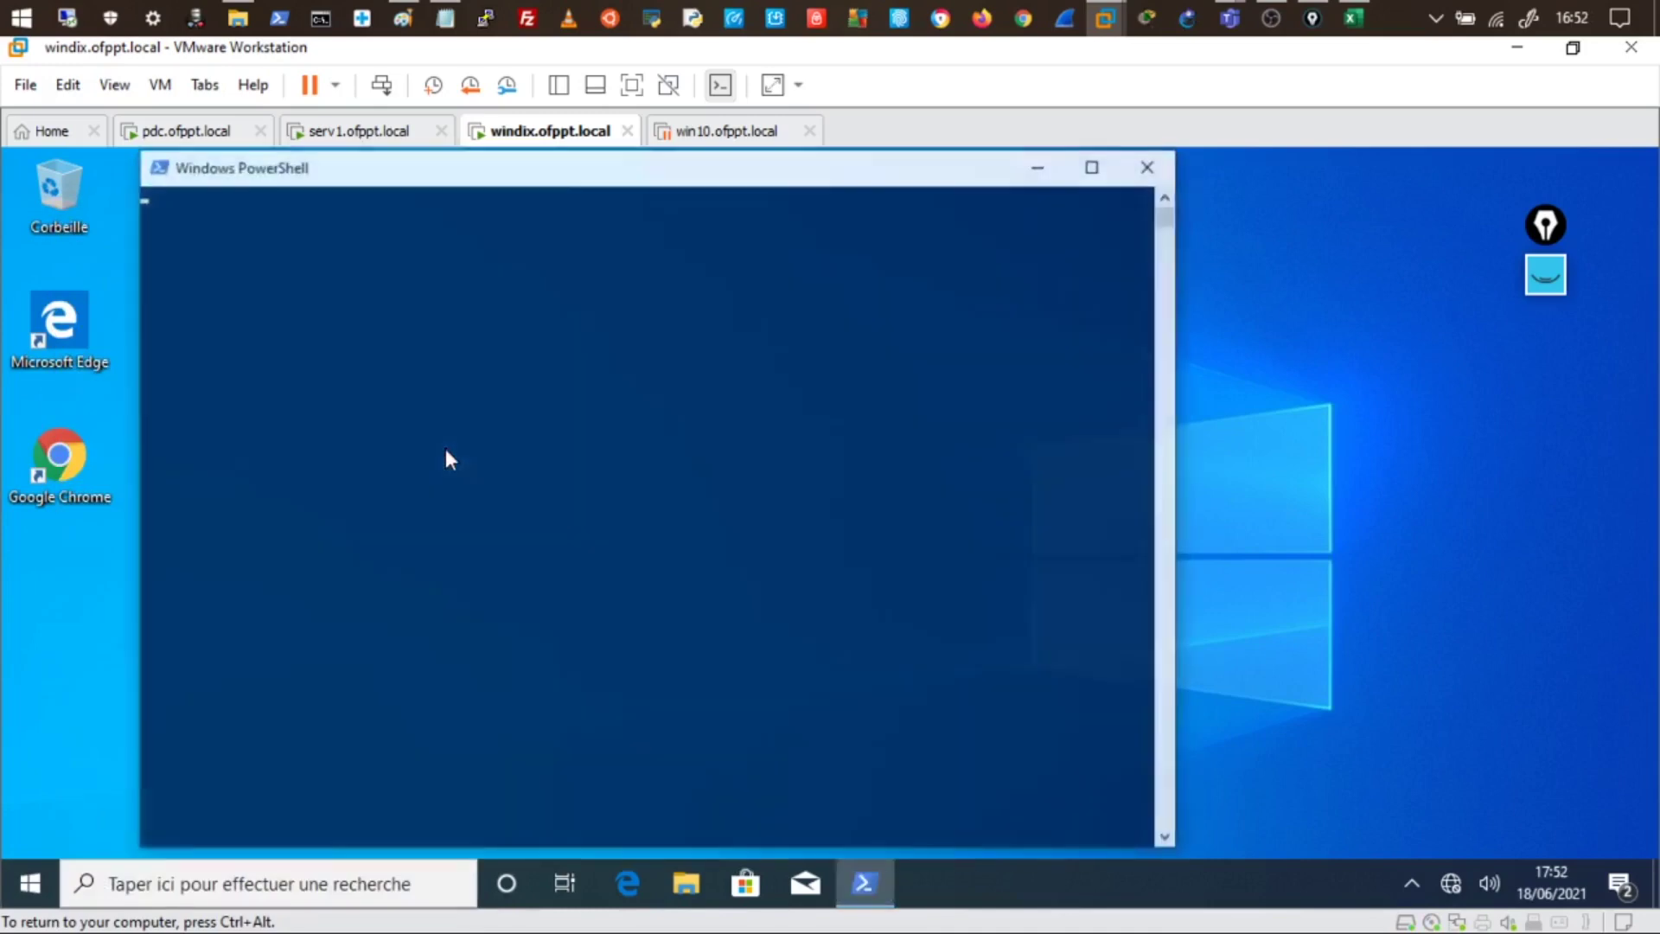
drag(444, 448, 434, 459)
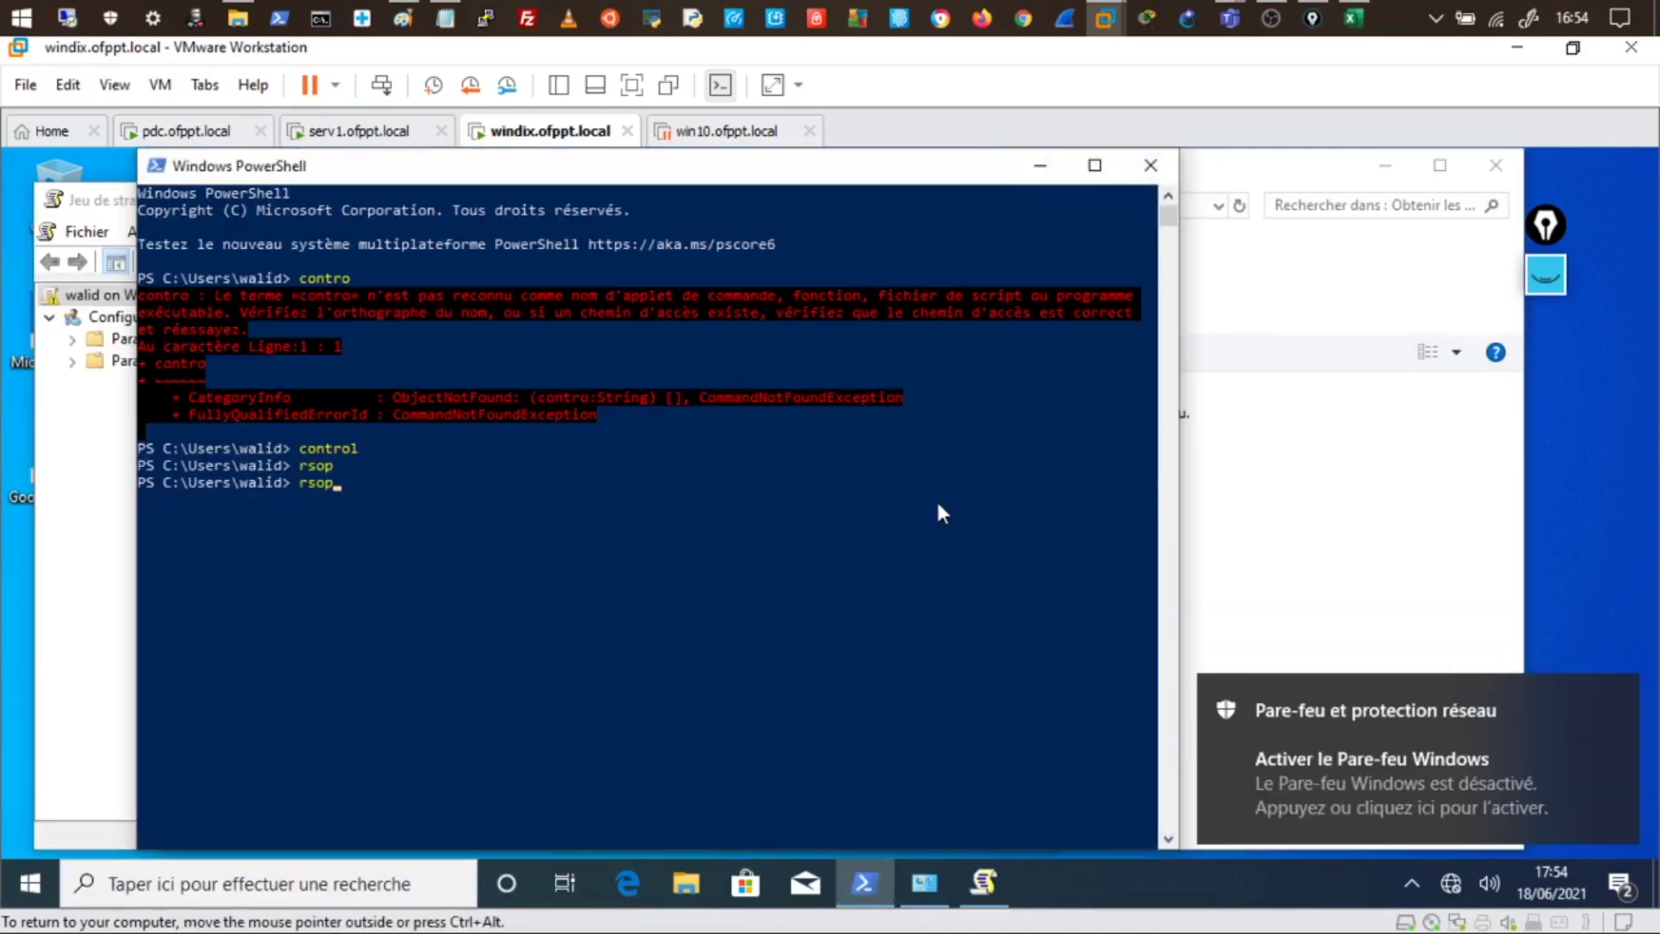
key(Up)
key(Up)
key(Up)
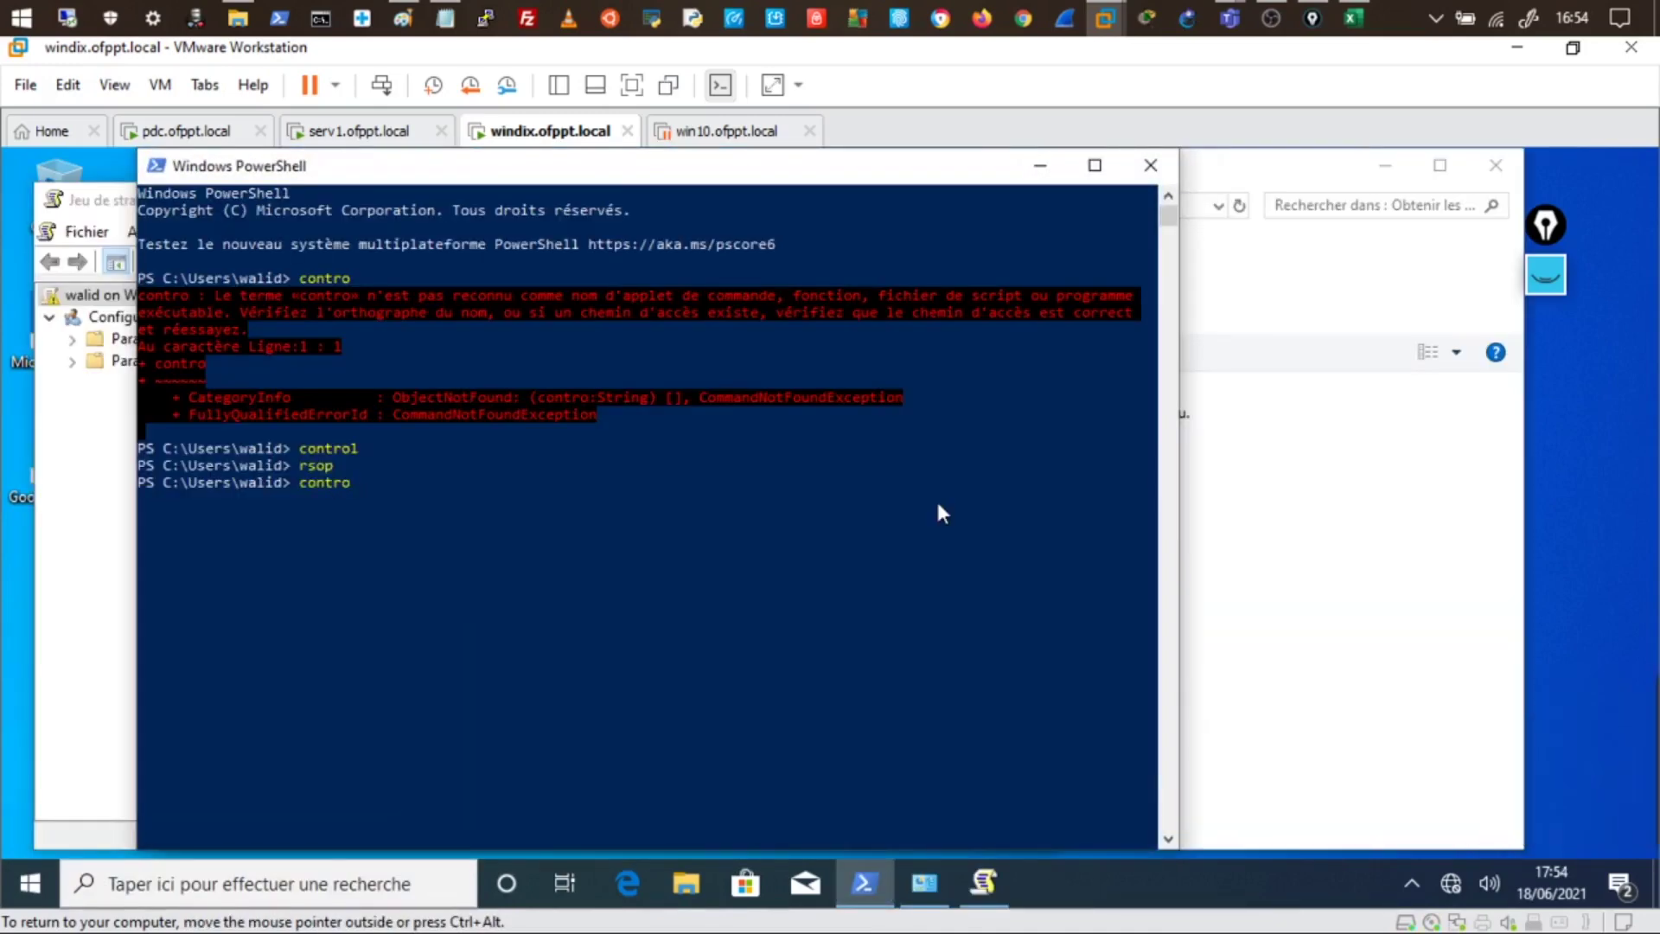
key(Up)
key(Return)
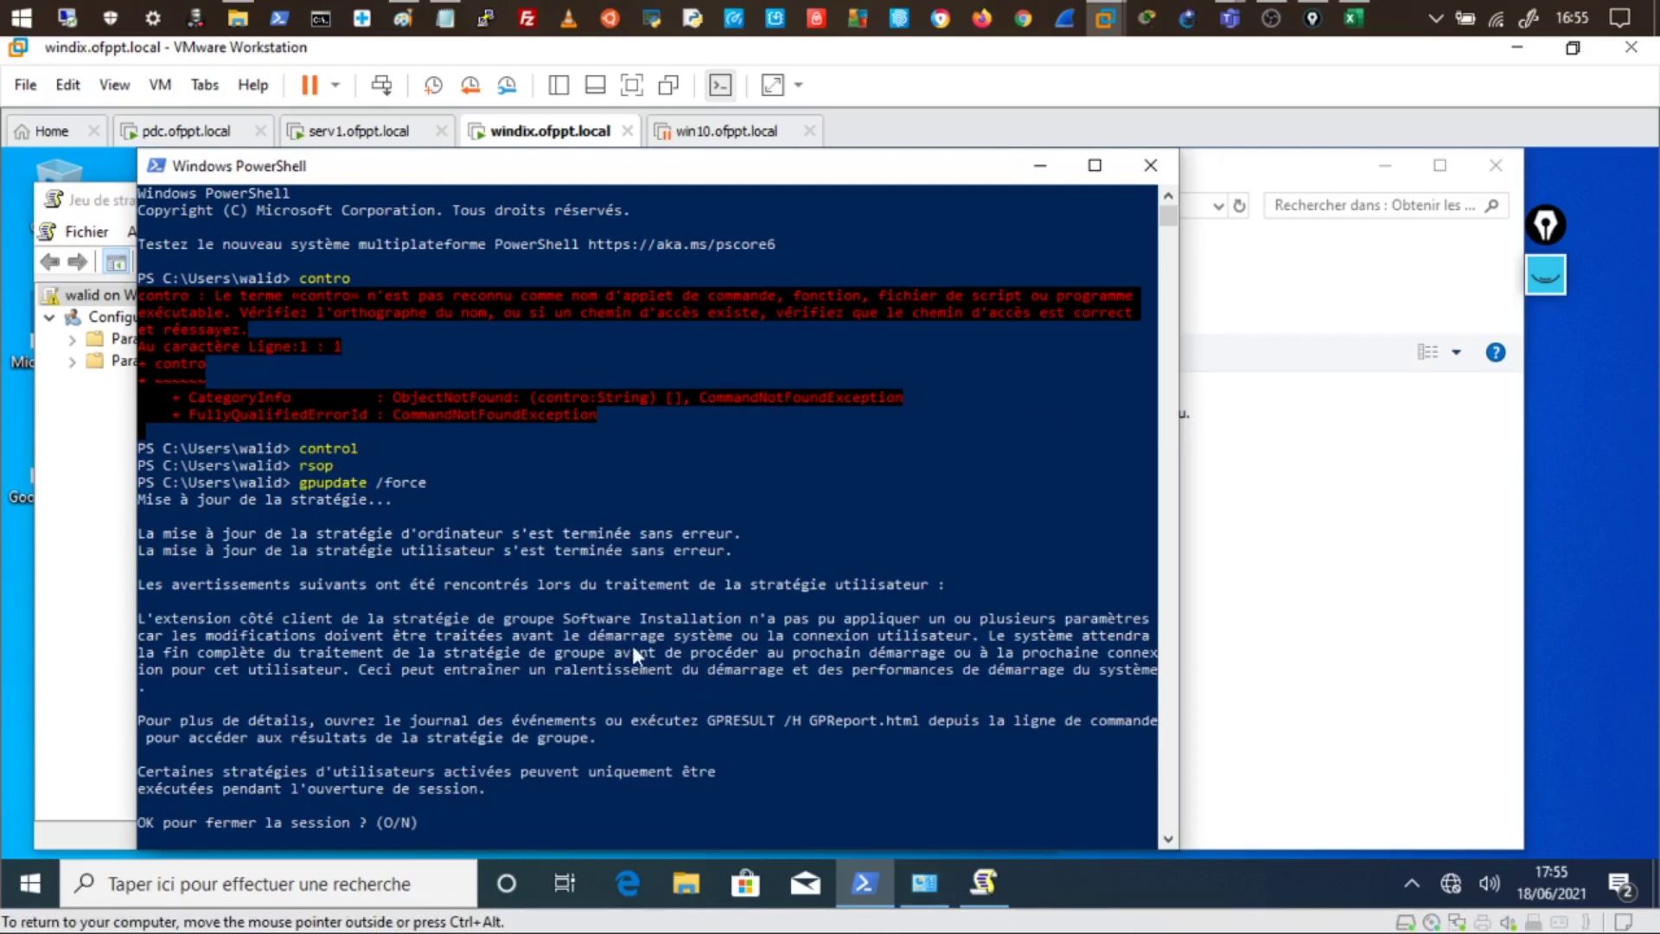
- Answer O to the logoff prompt so the software installs
drag(572, 642, 904, 636)
click(572, 808)
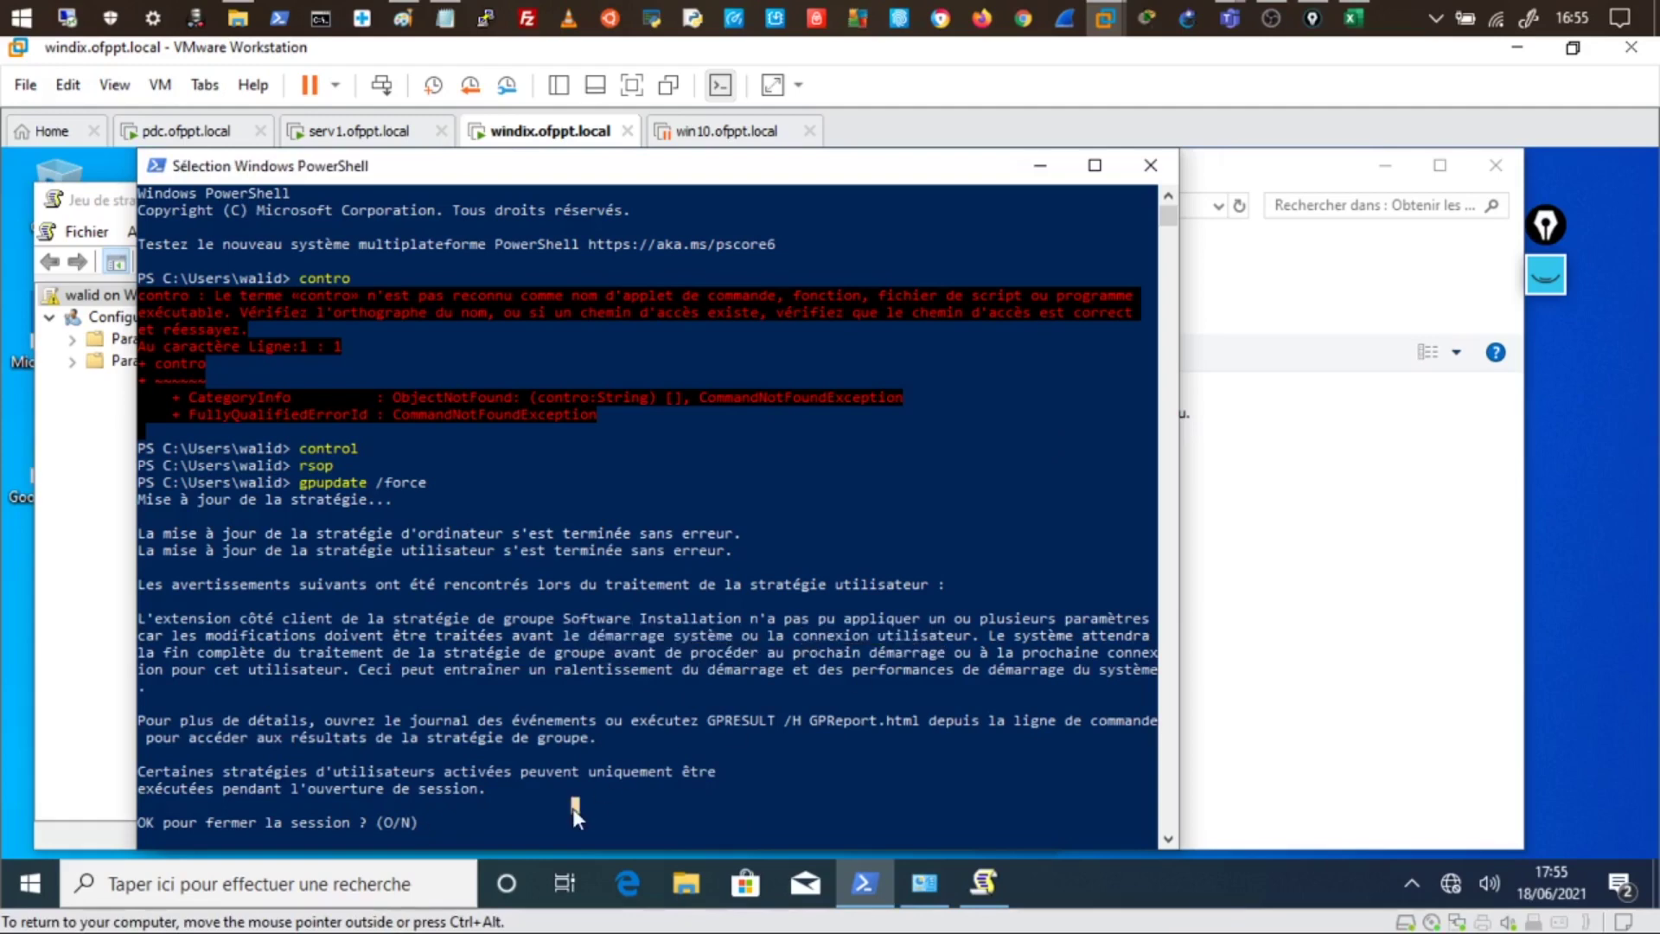
text(o)
key(Return)
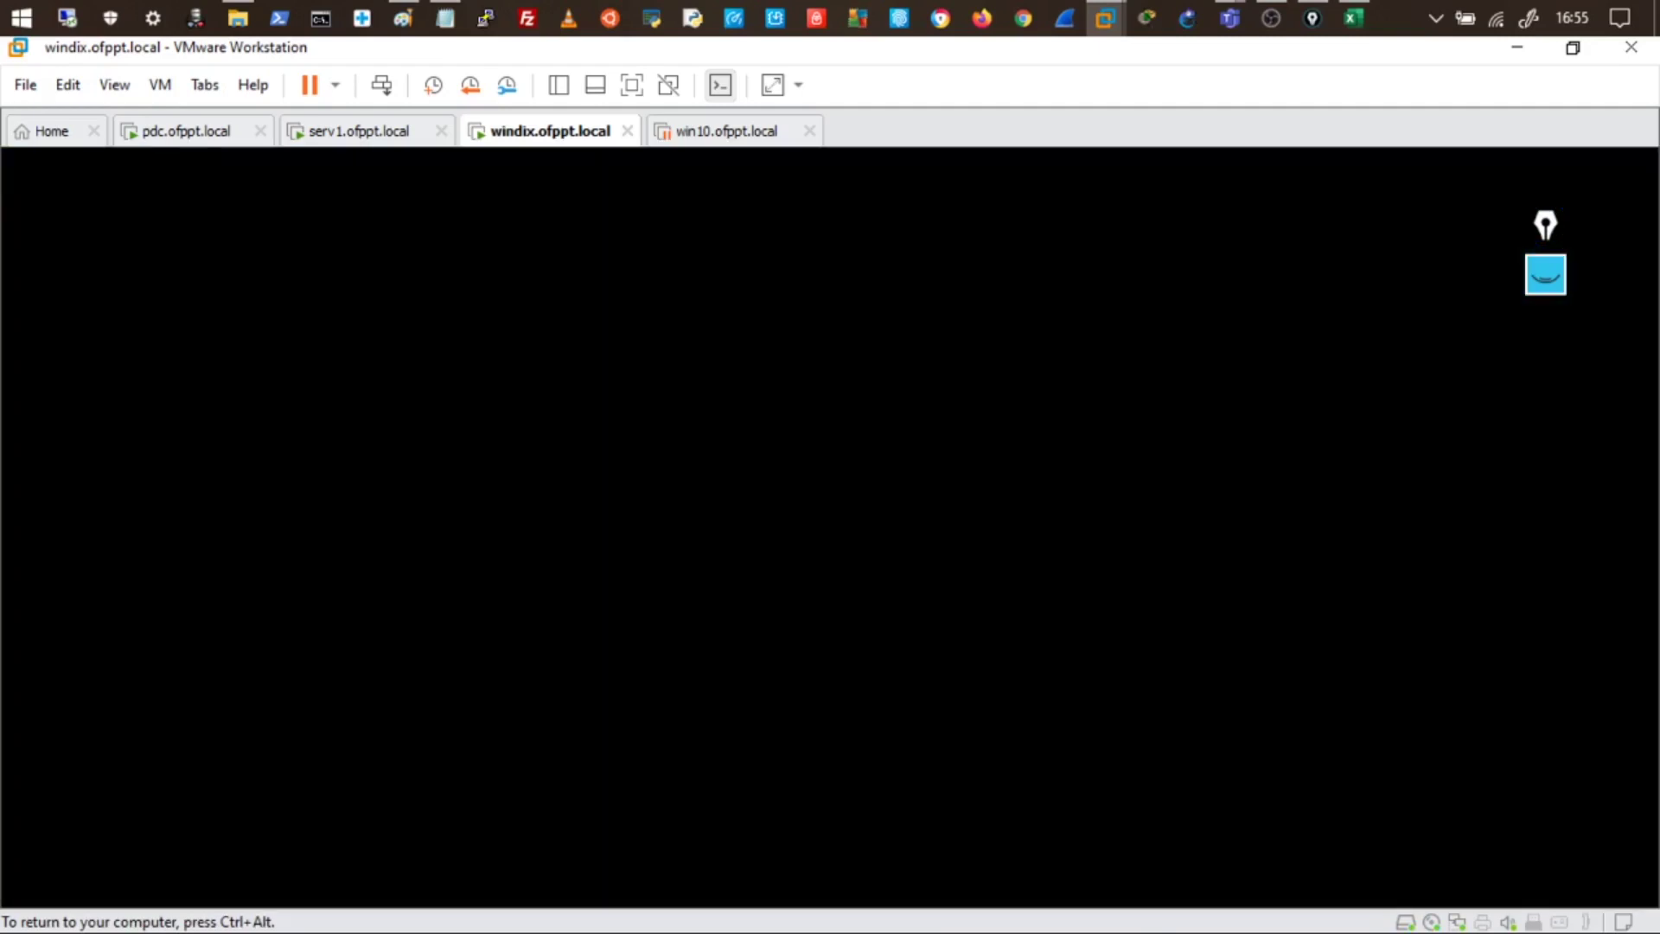
- Sign the domain user back in on windix, then move to serv1's RSoP showing Deploy WMI-refused
key(Return)
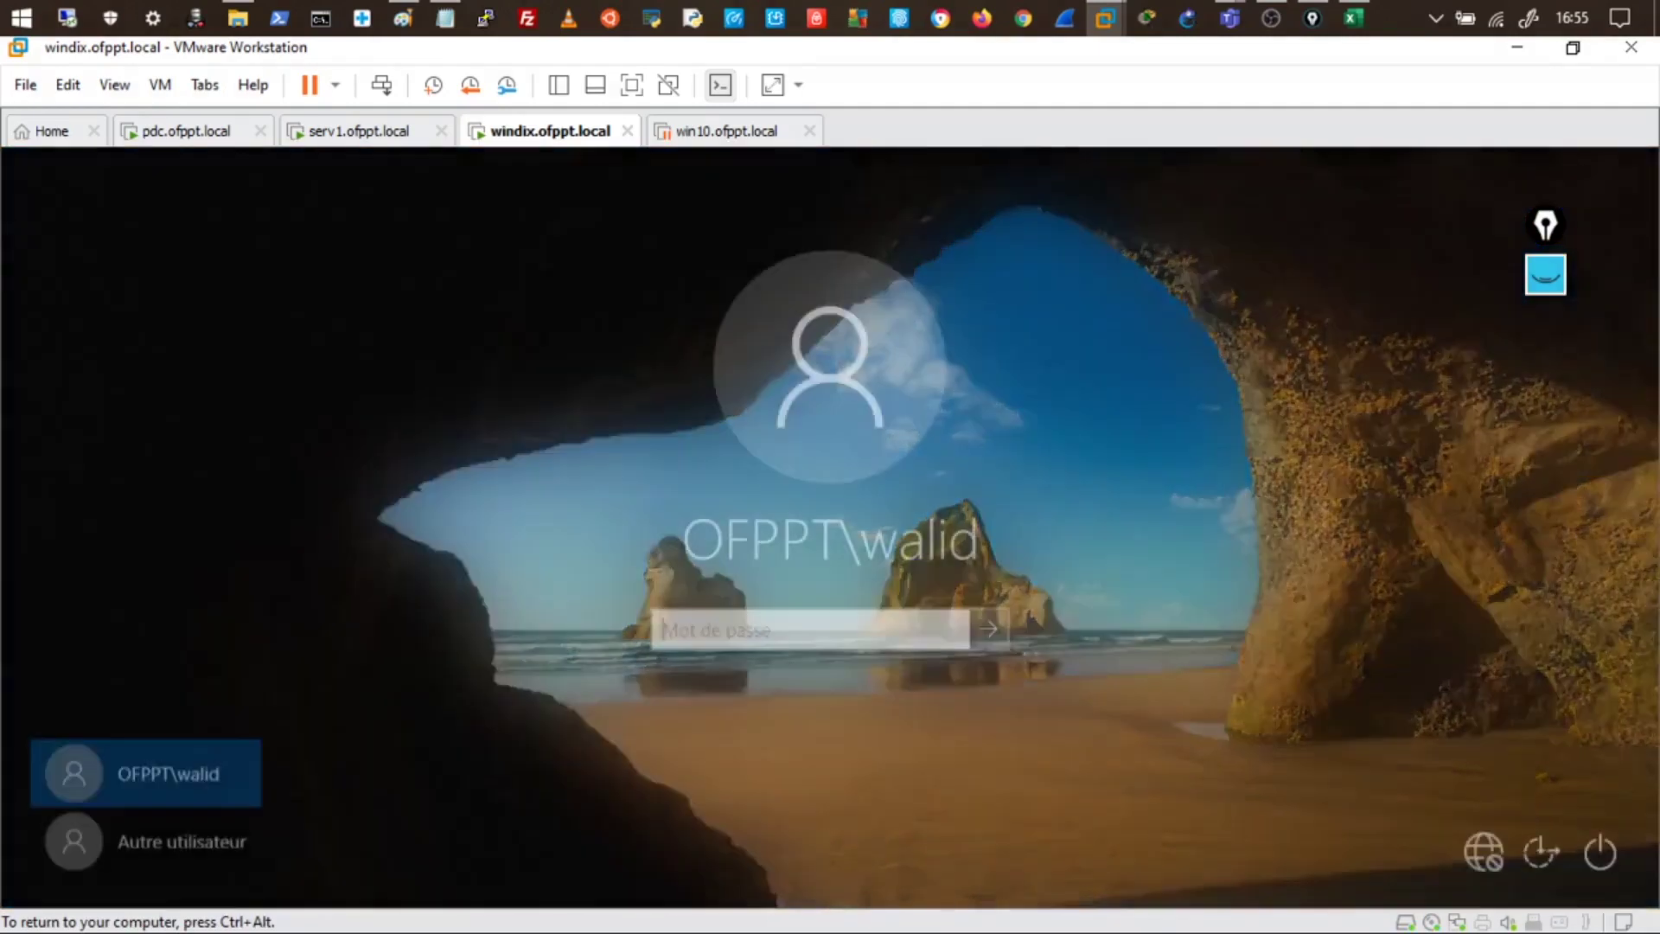
text(****)
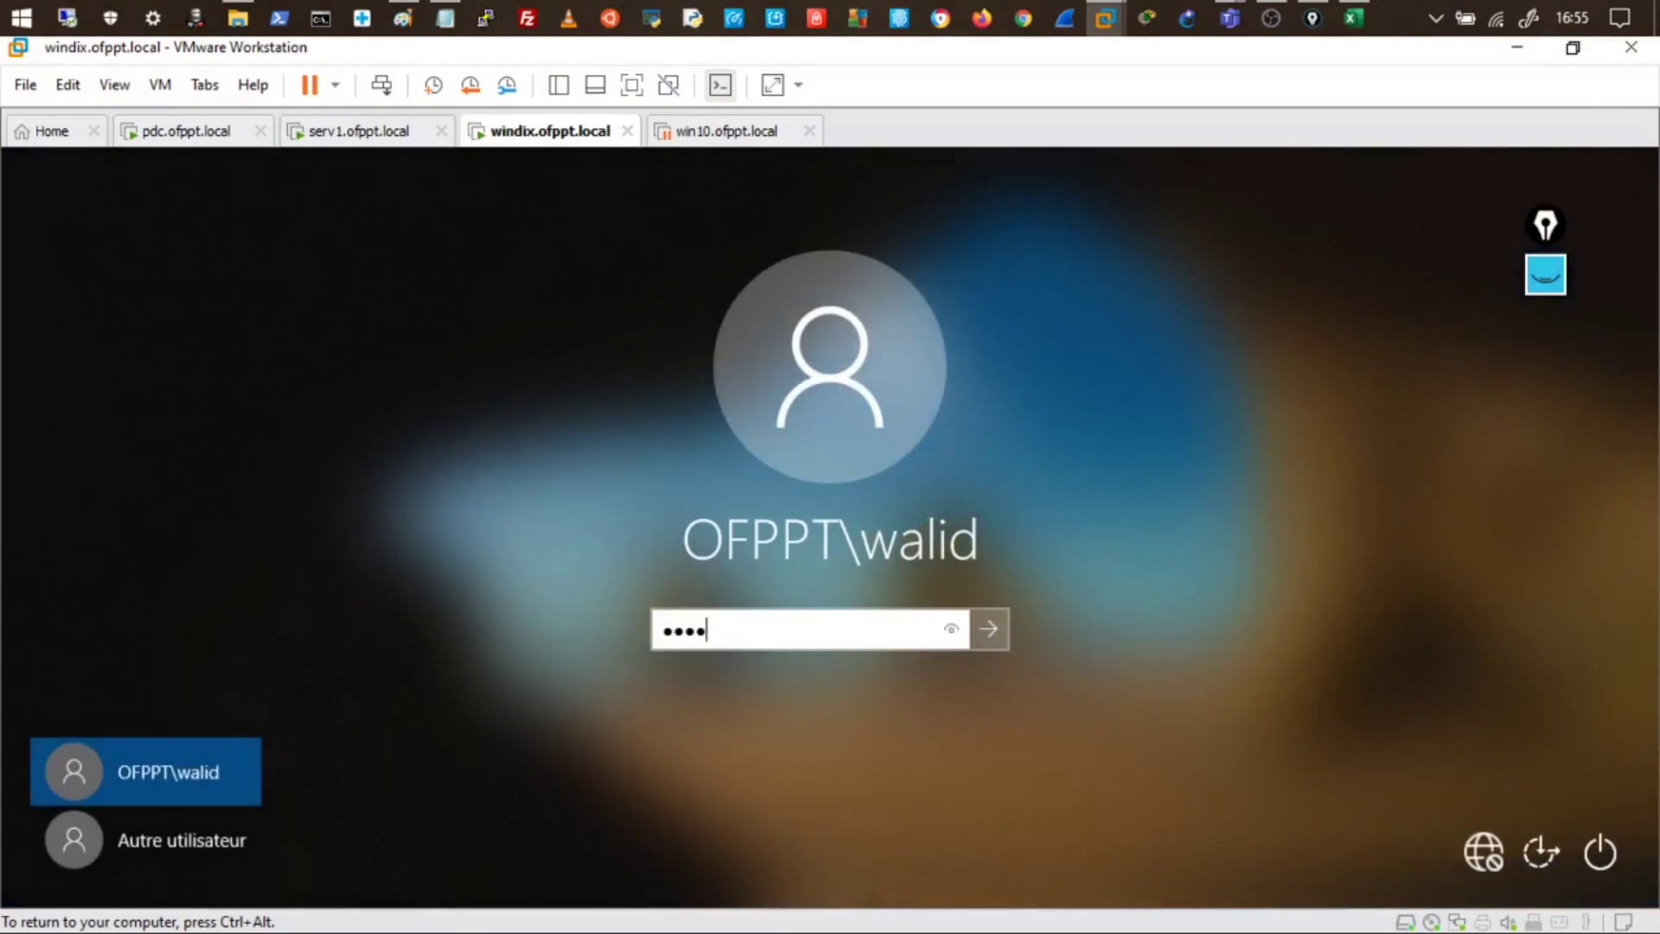
text(***)
key(Return)
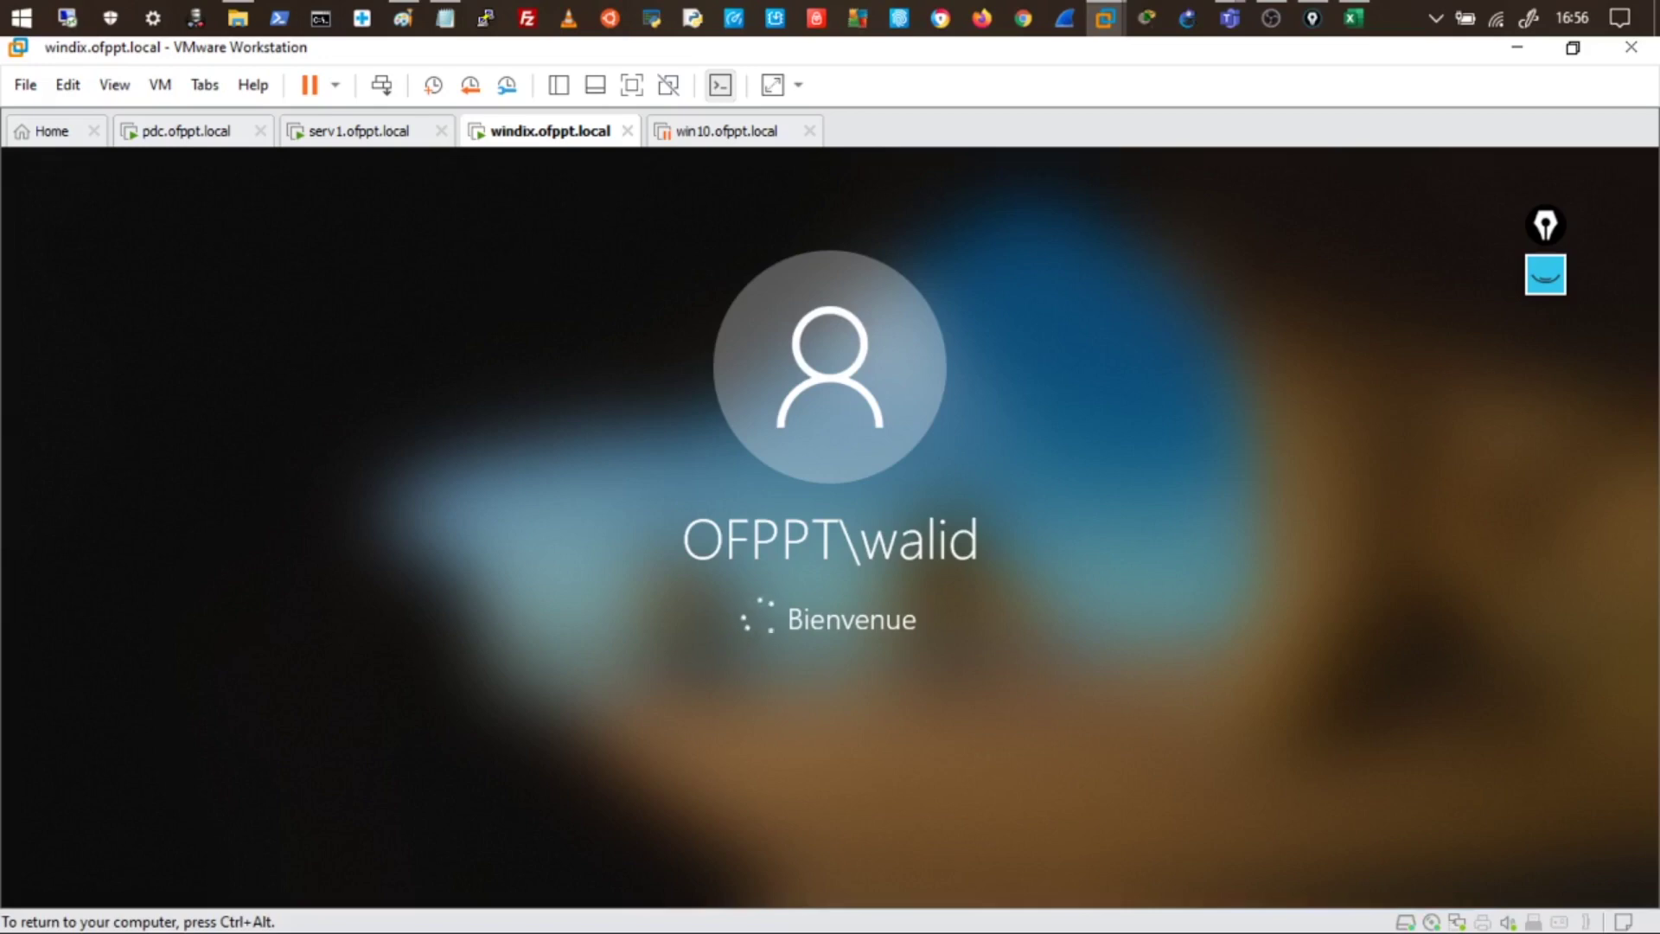
key(ctrl+alt)
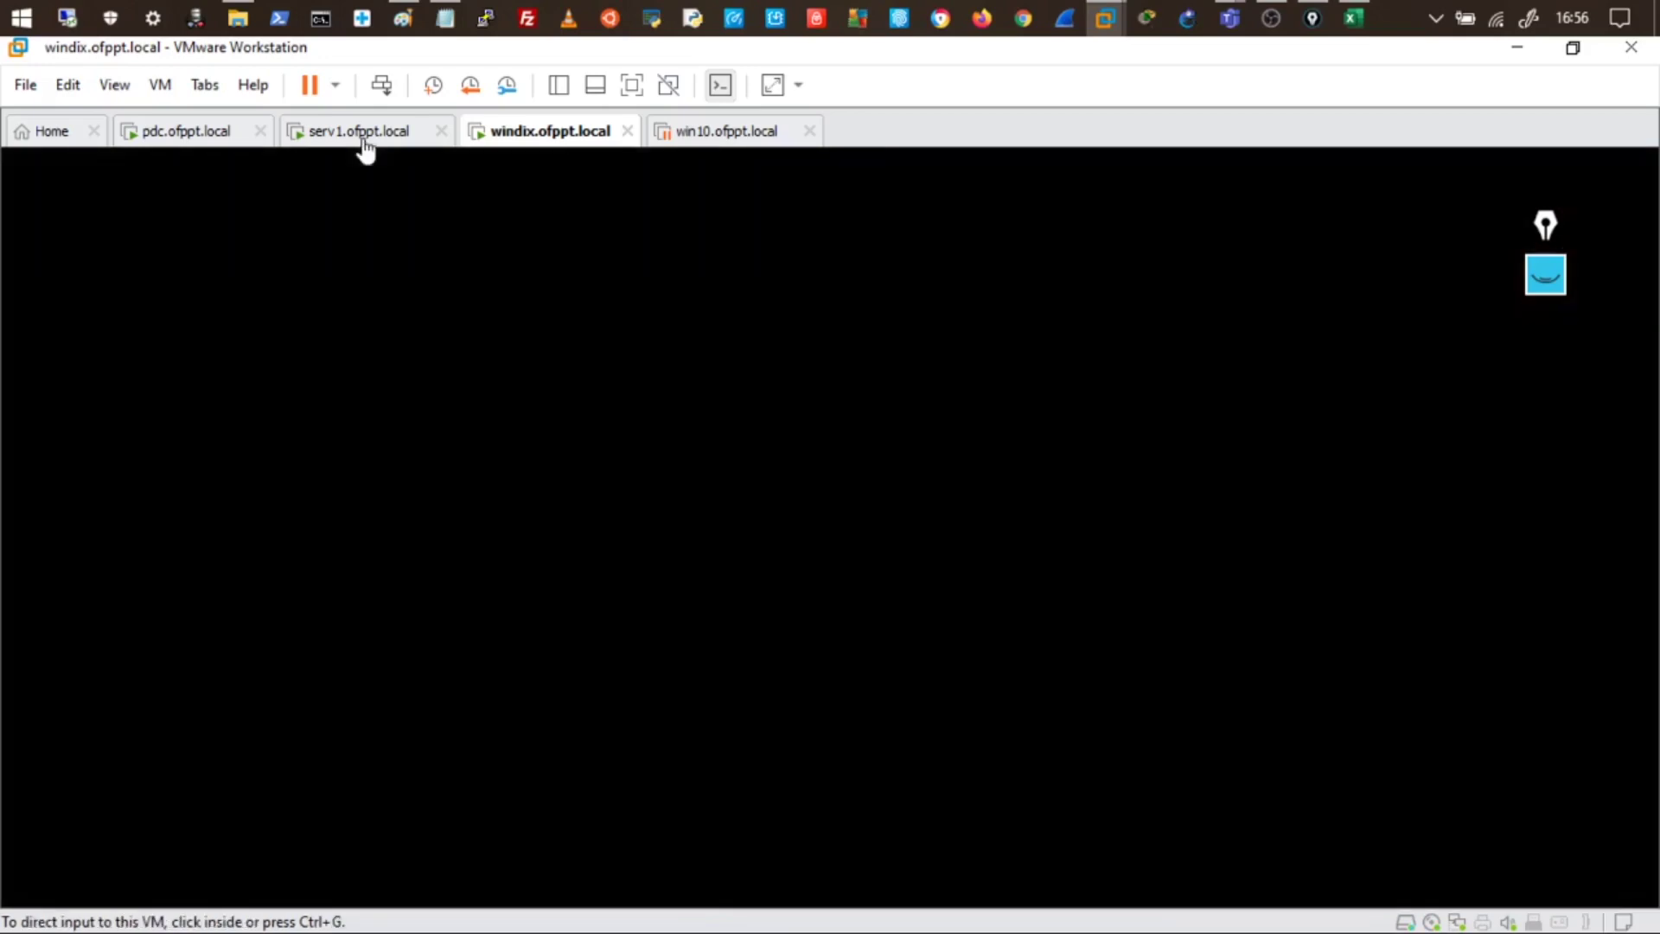
click(359, 137)
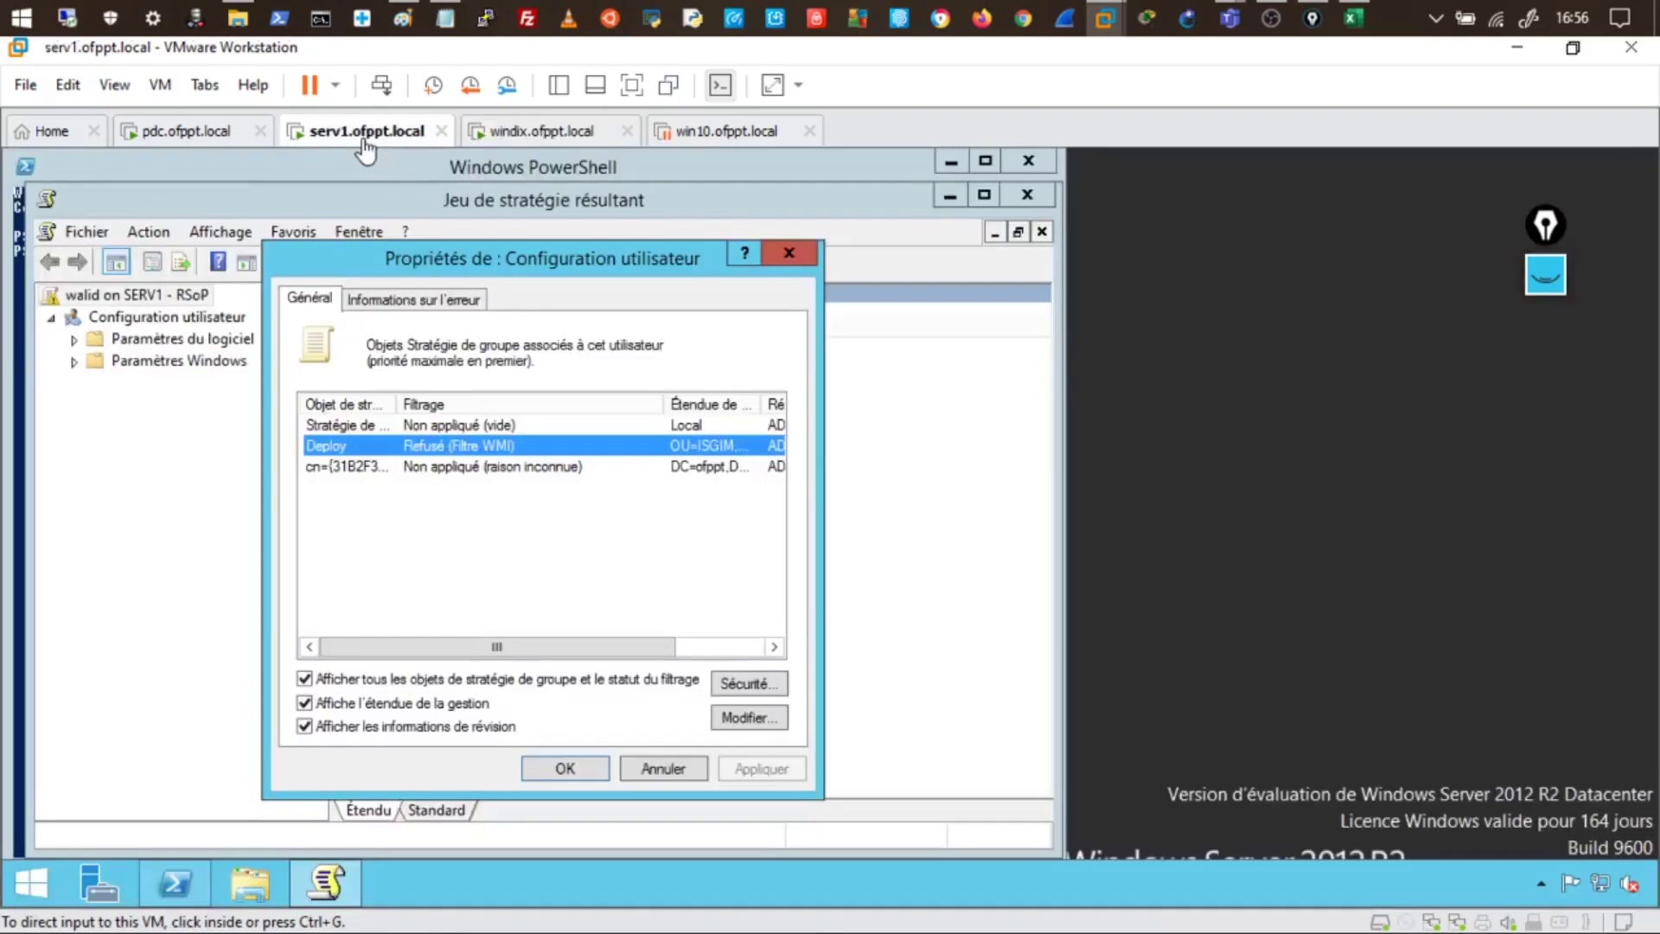
- On pdc, check ISGIM > Ordinateurs holds WINDIX and SERV1 in Active Directory Users and Computers
click(265, 129)
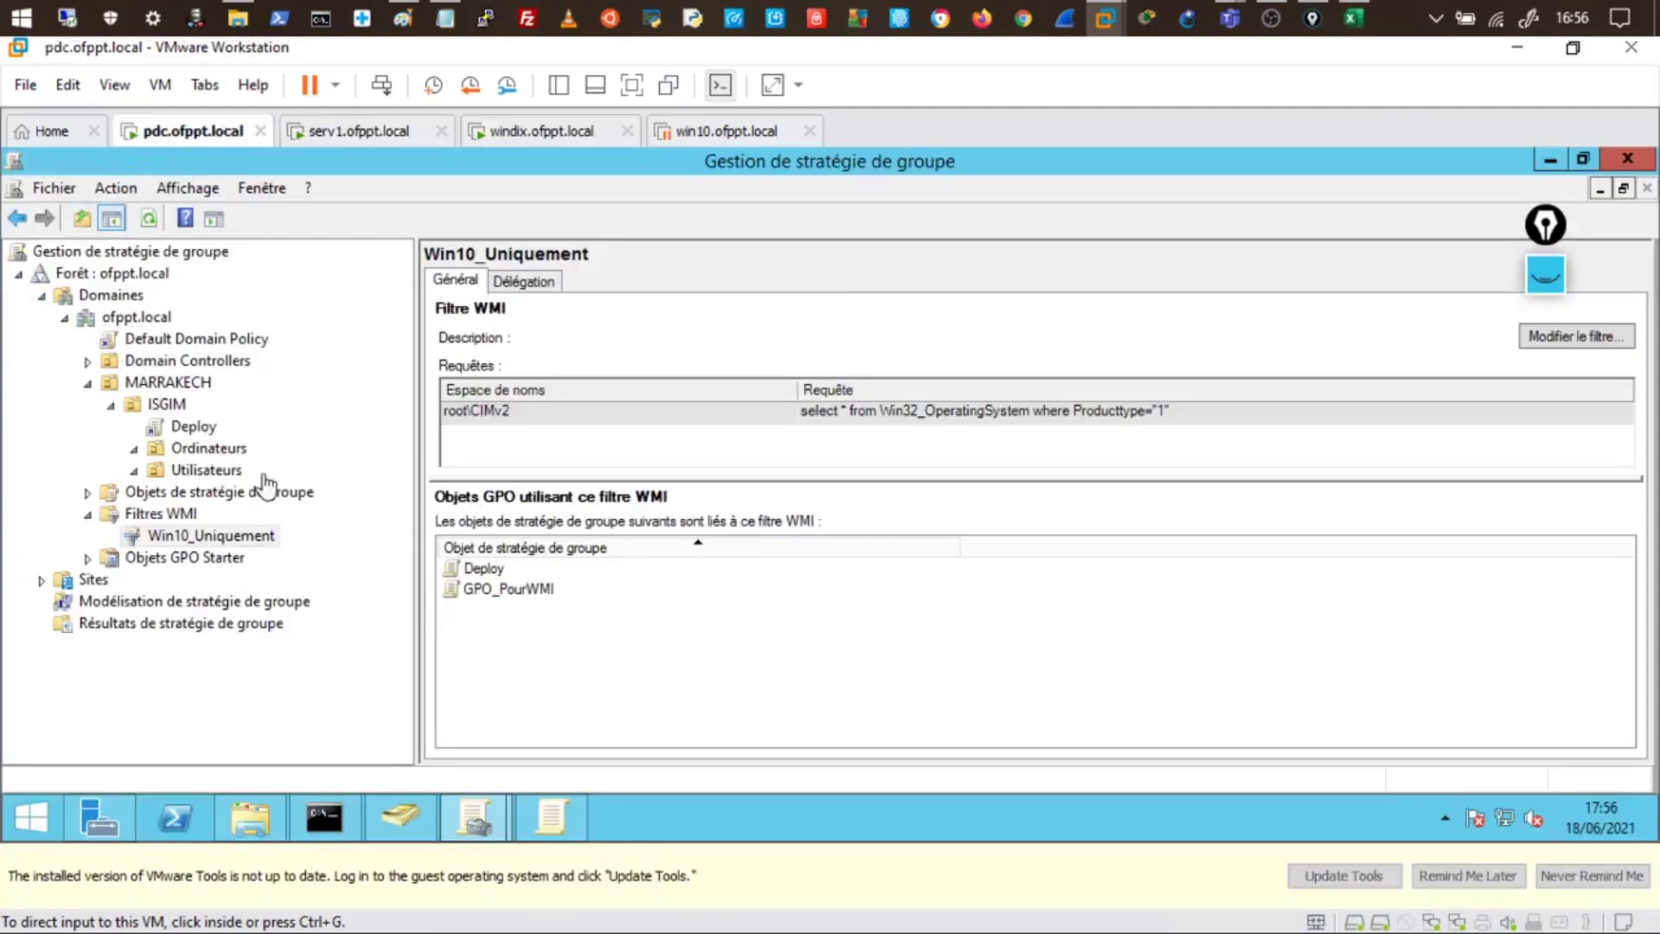
click(406, 816)
click(341, 505)
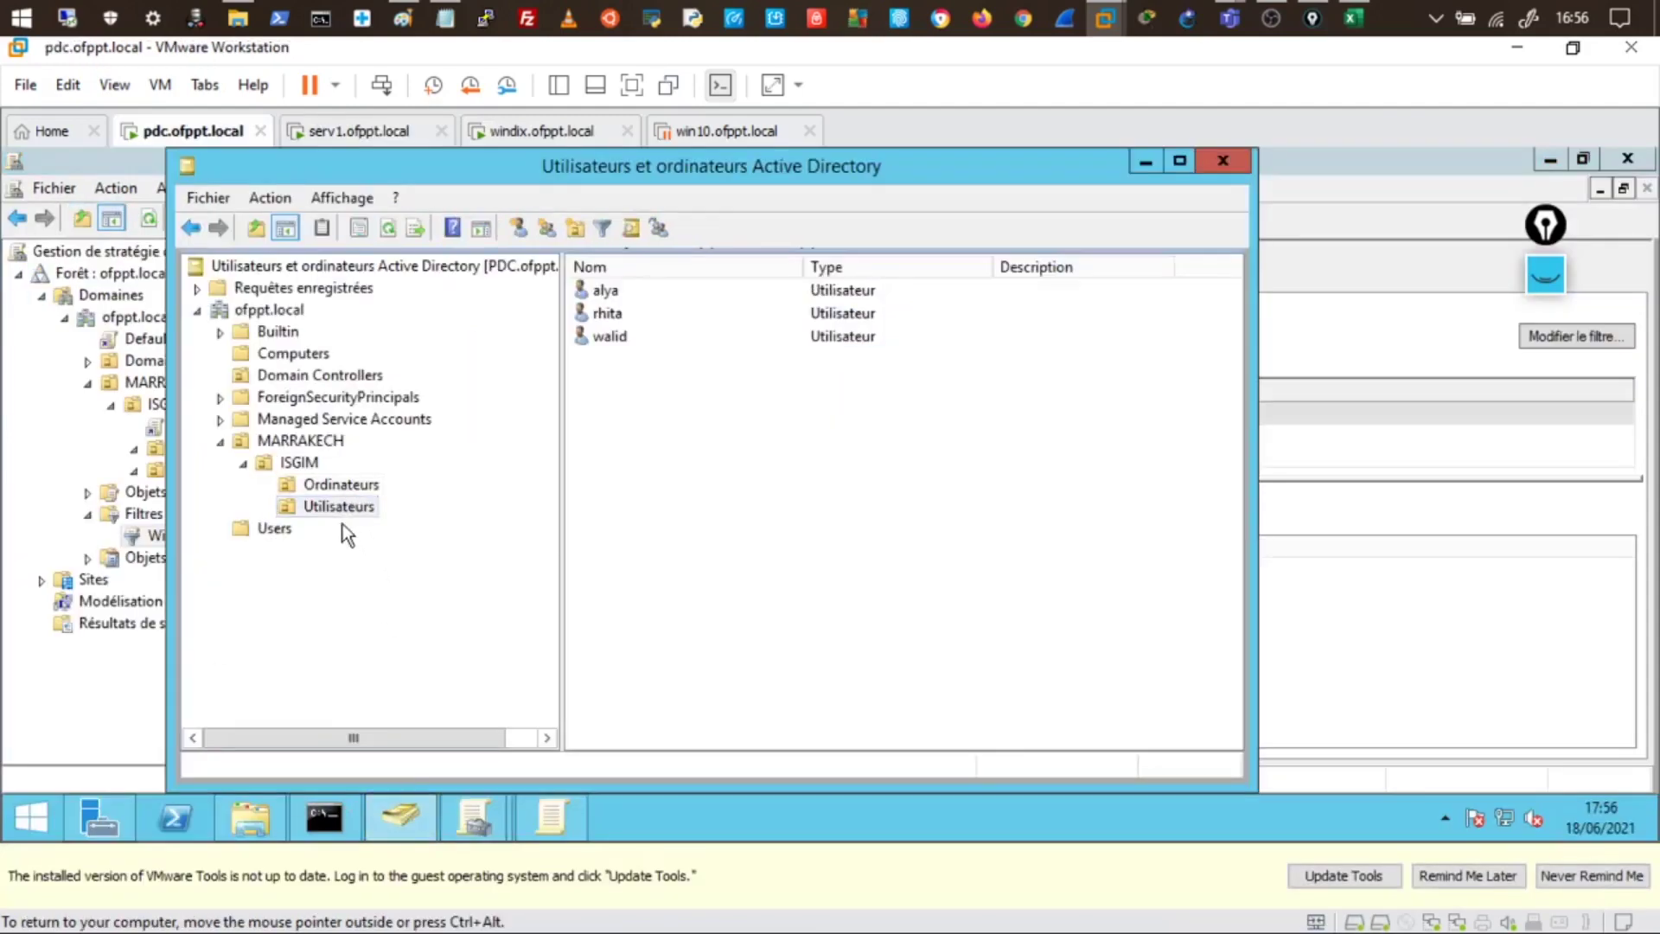
click(361, 487)
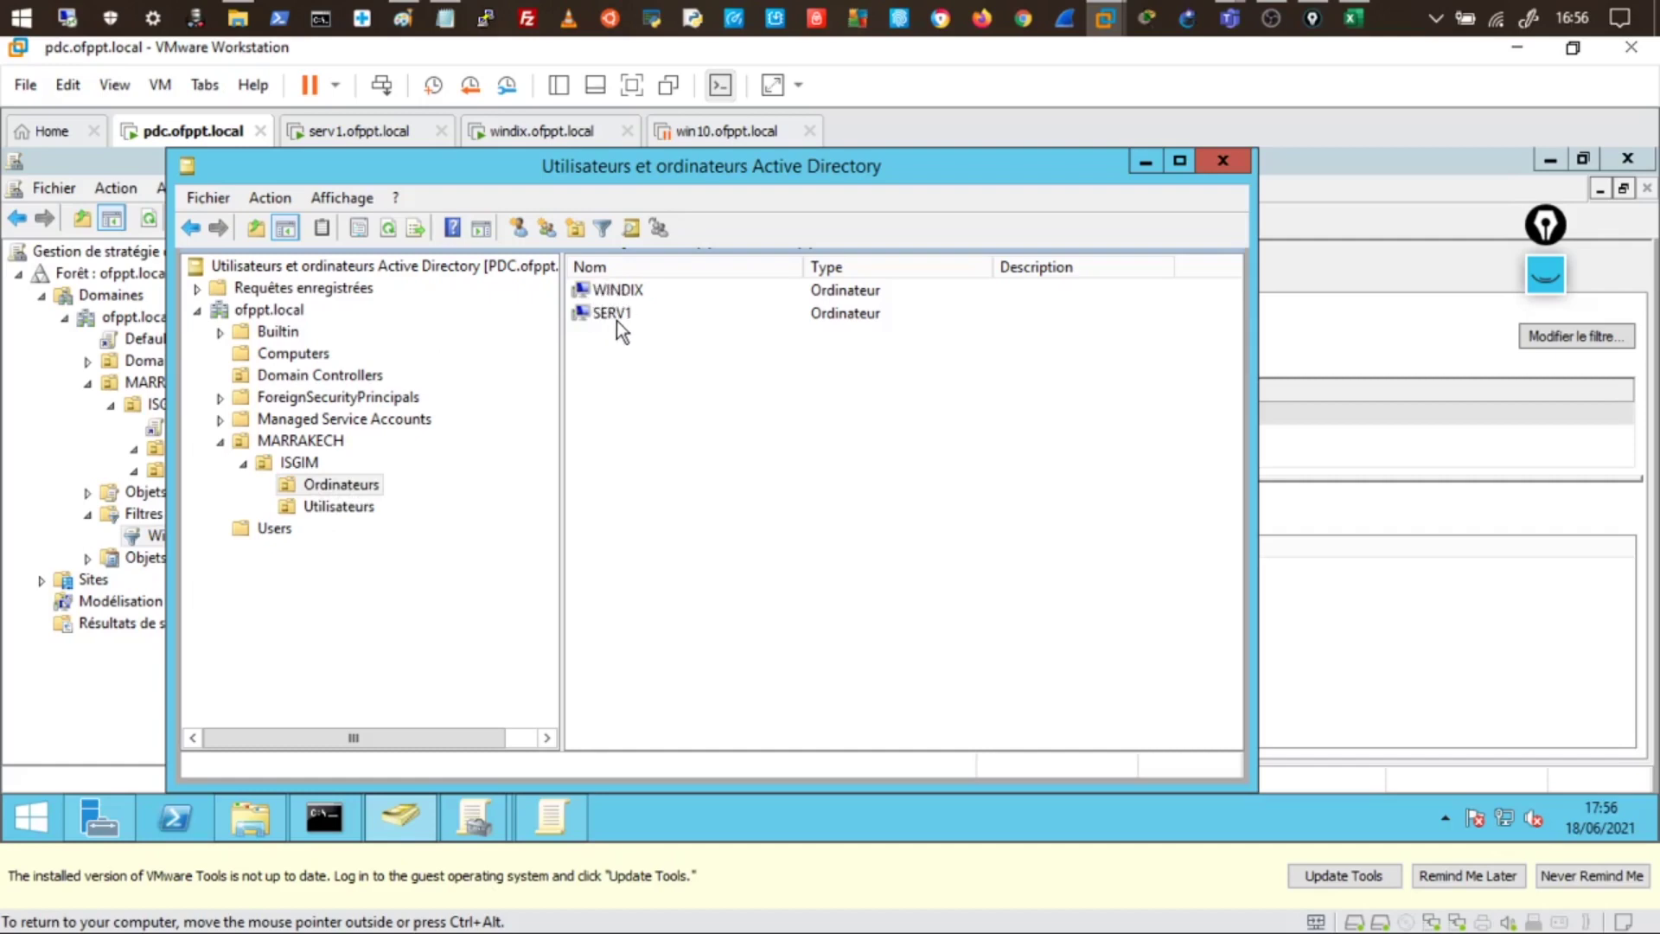
click(65, 467)
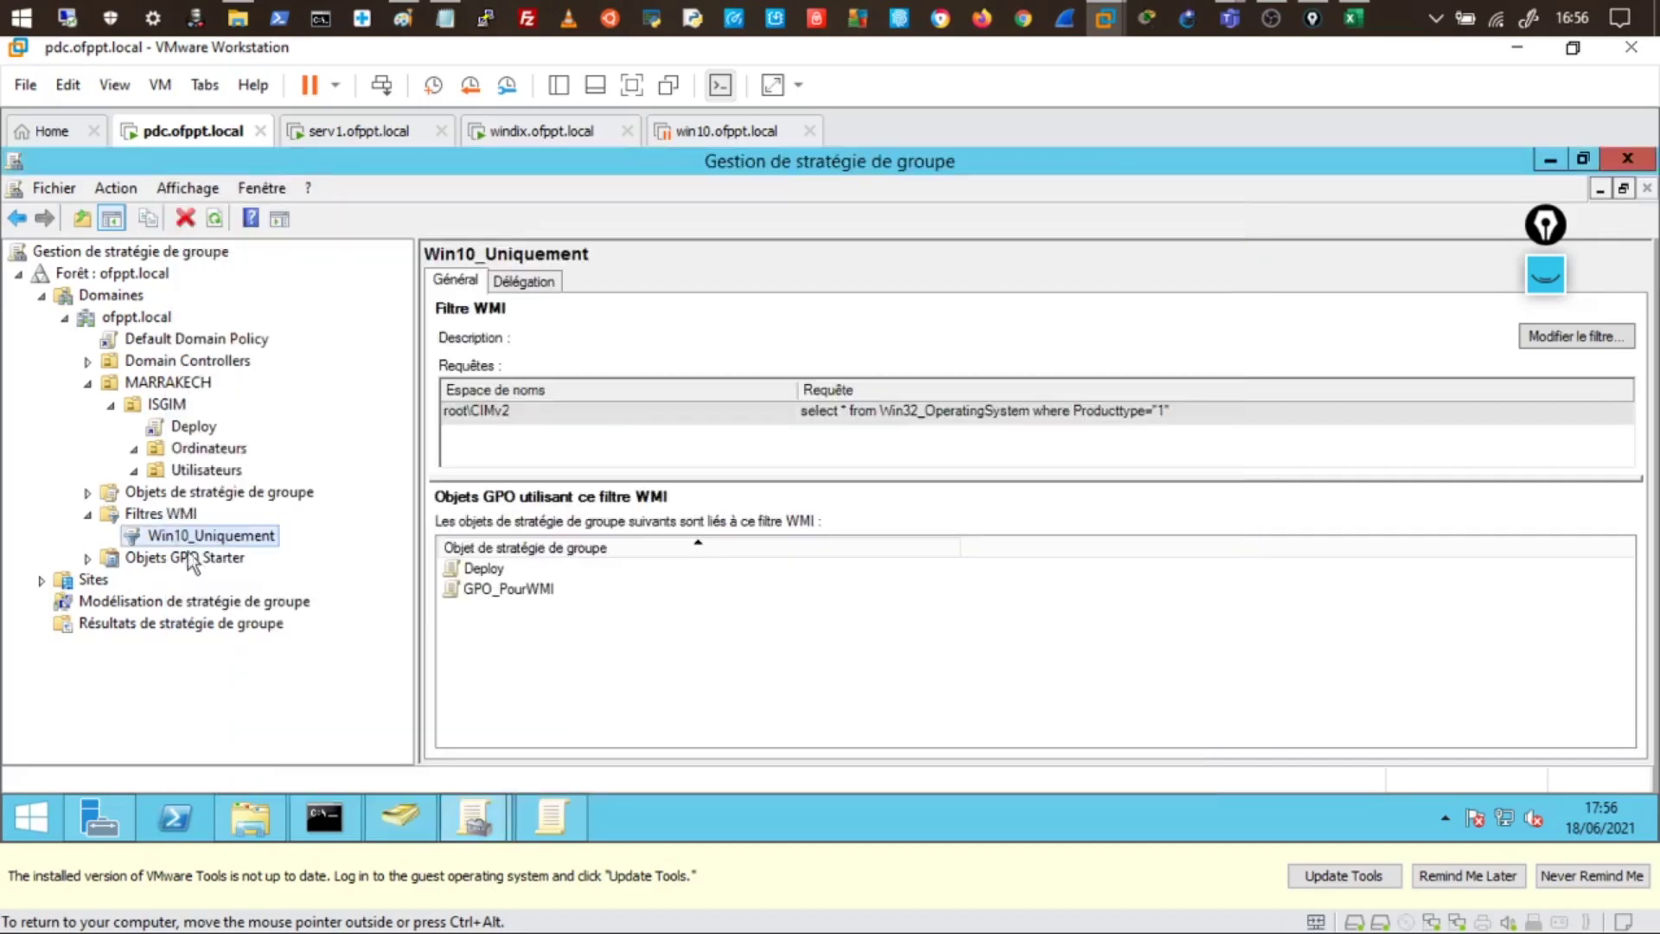
- Inspect the Utilisateurs and Ordinateurs OUs and the Win10_Uniquement filter, then return to serv1
click(194, 474)
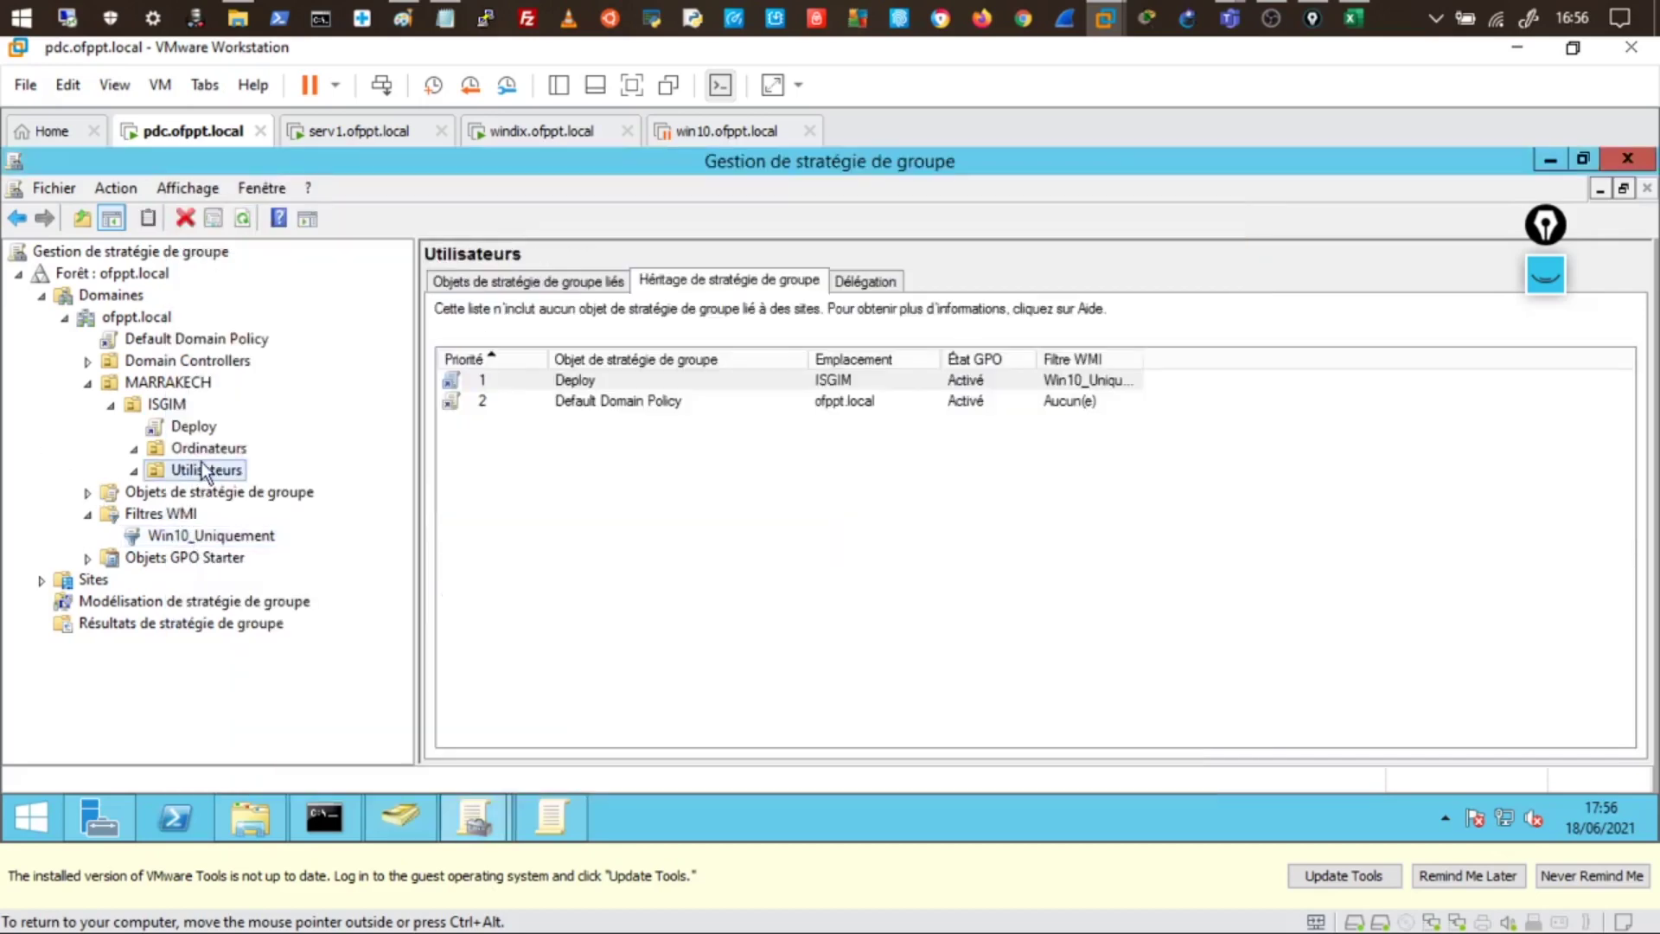
click(208, 449)
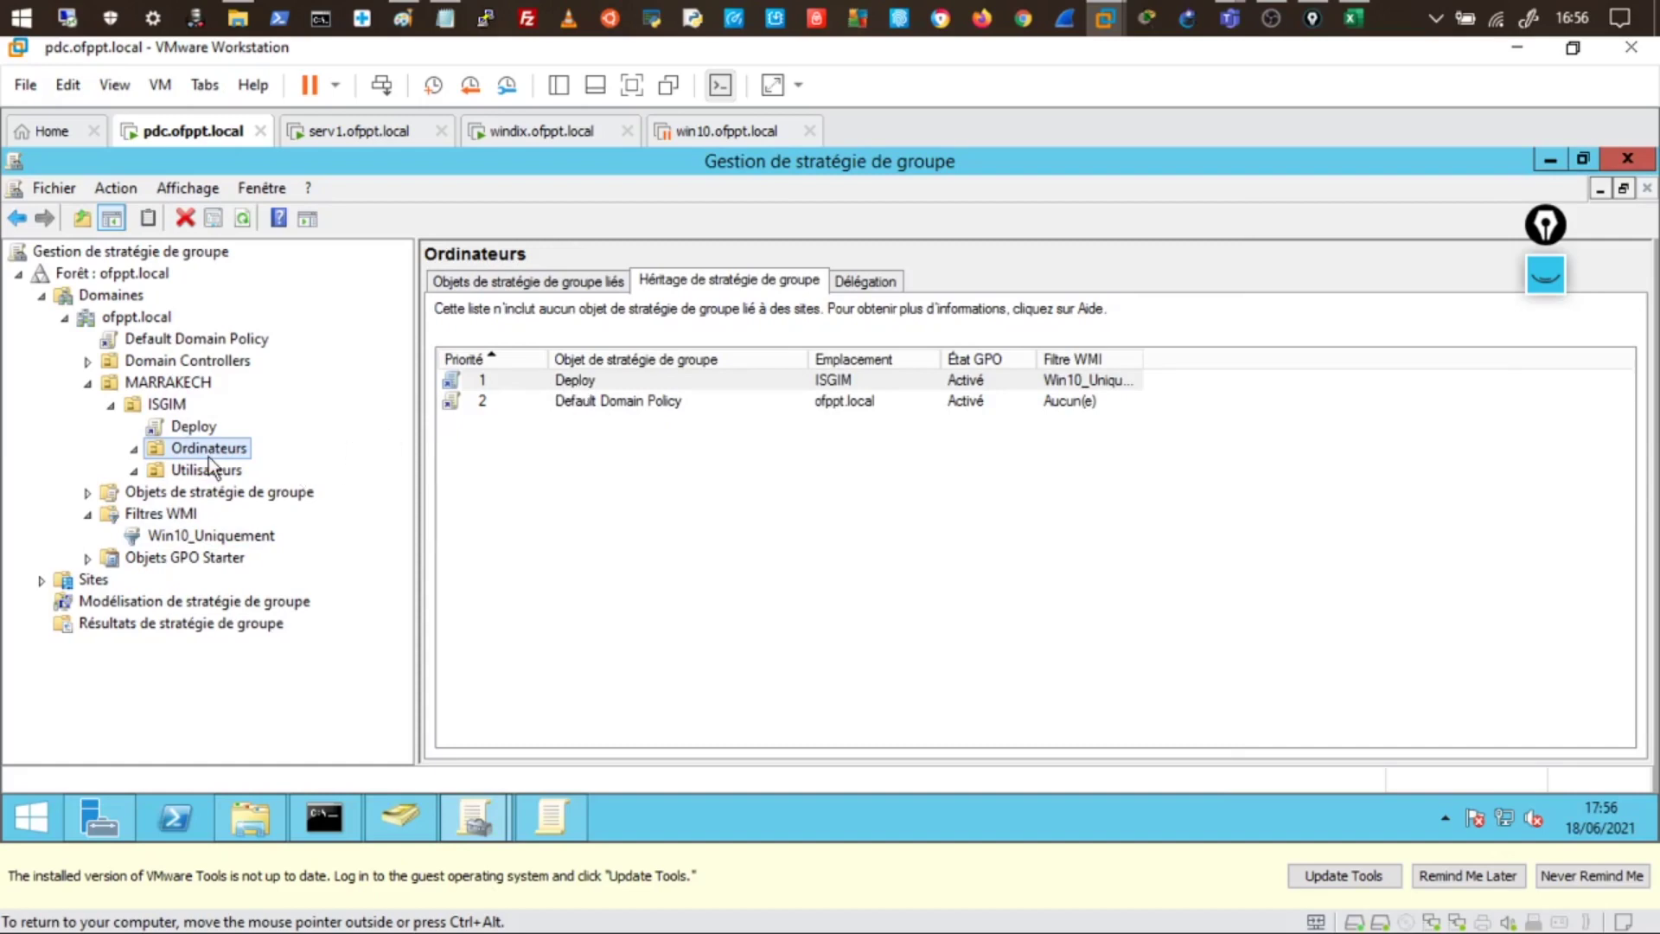
click(217, 541)
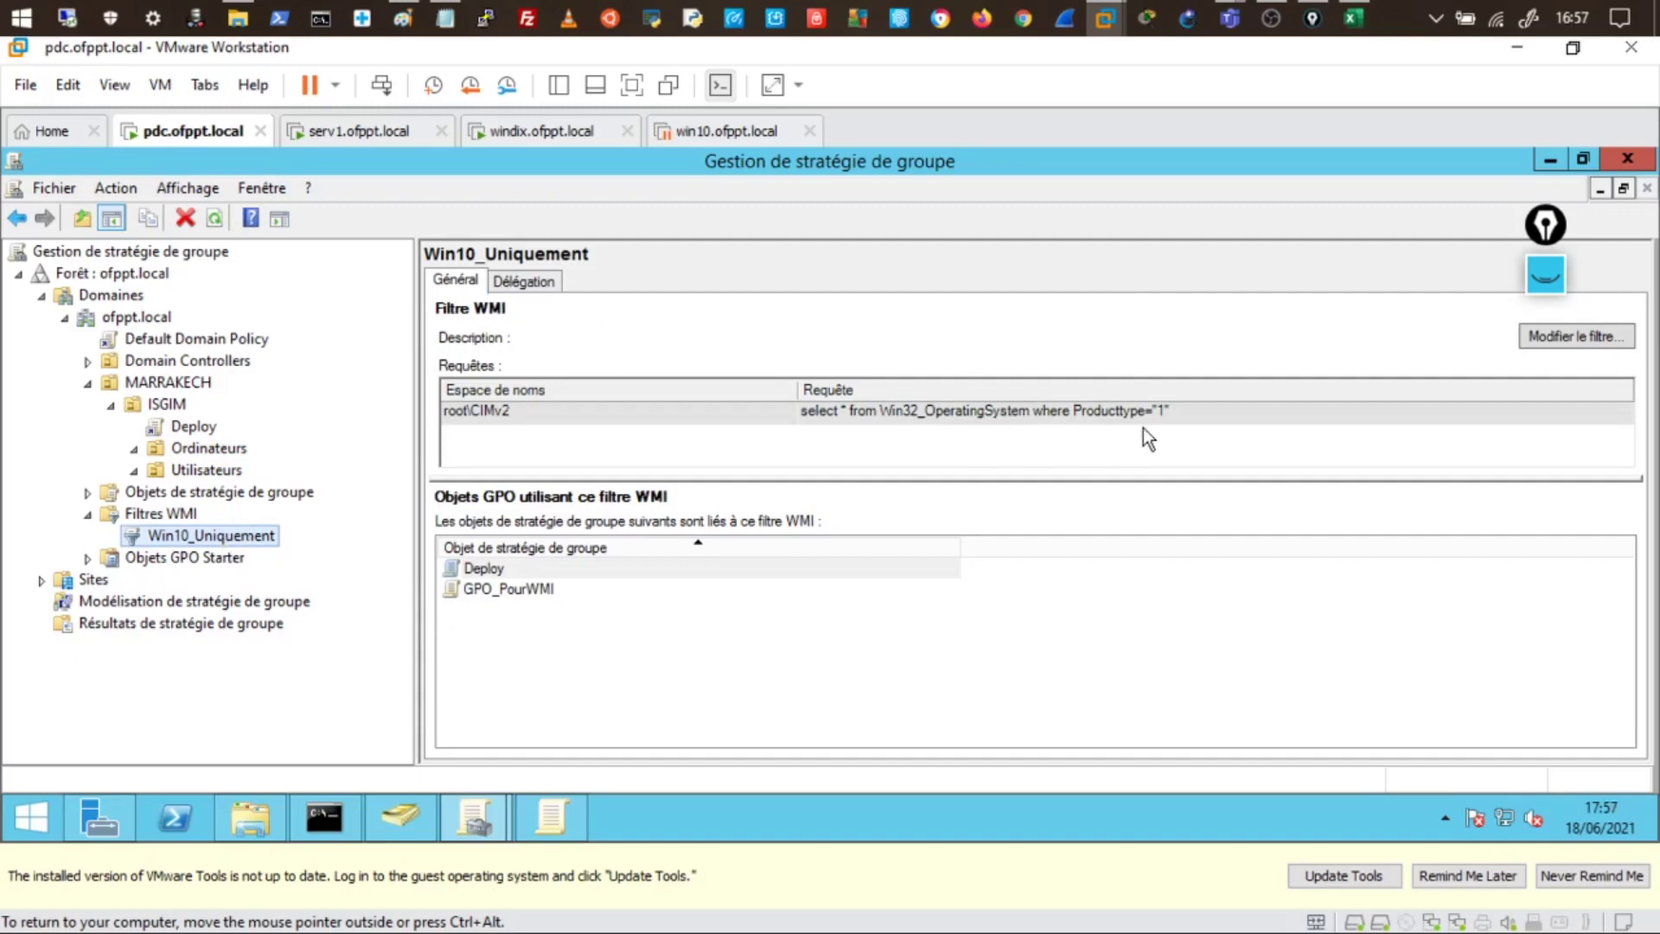
click(368, 131)
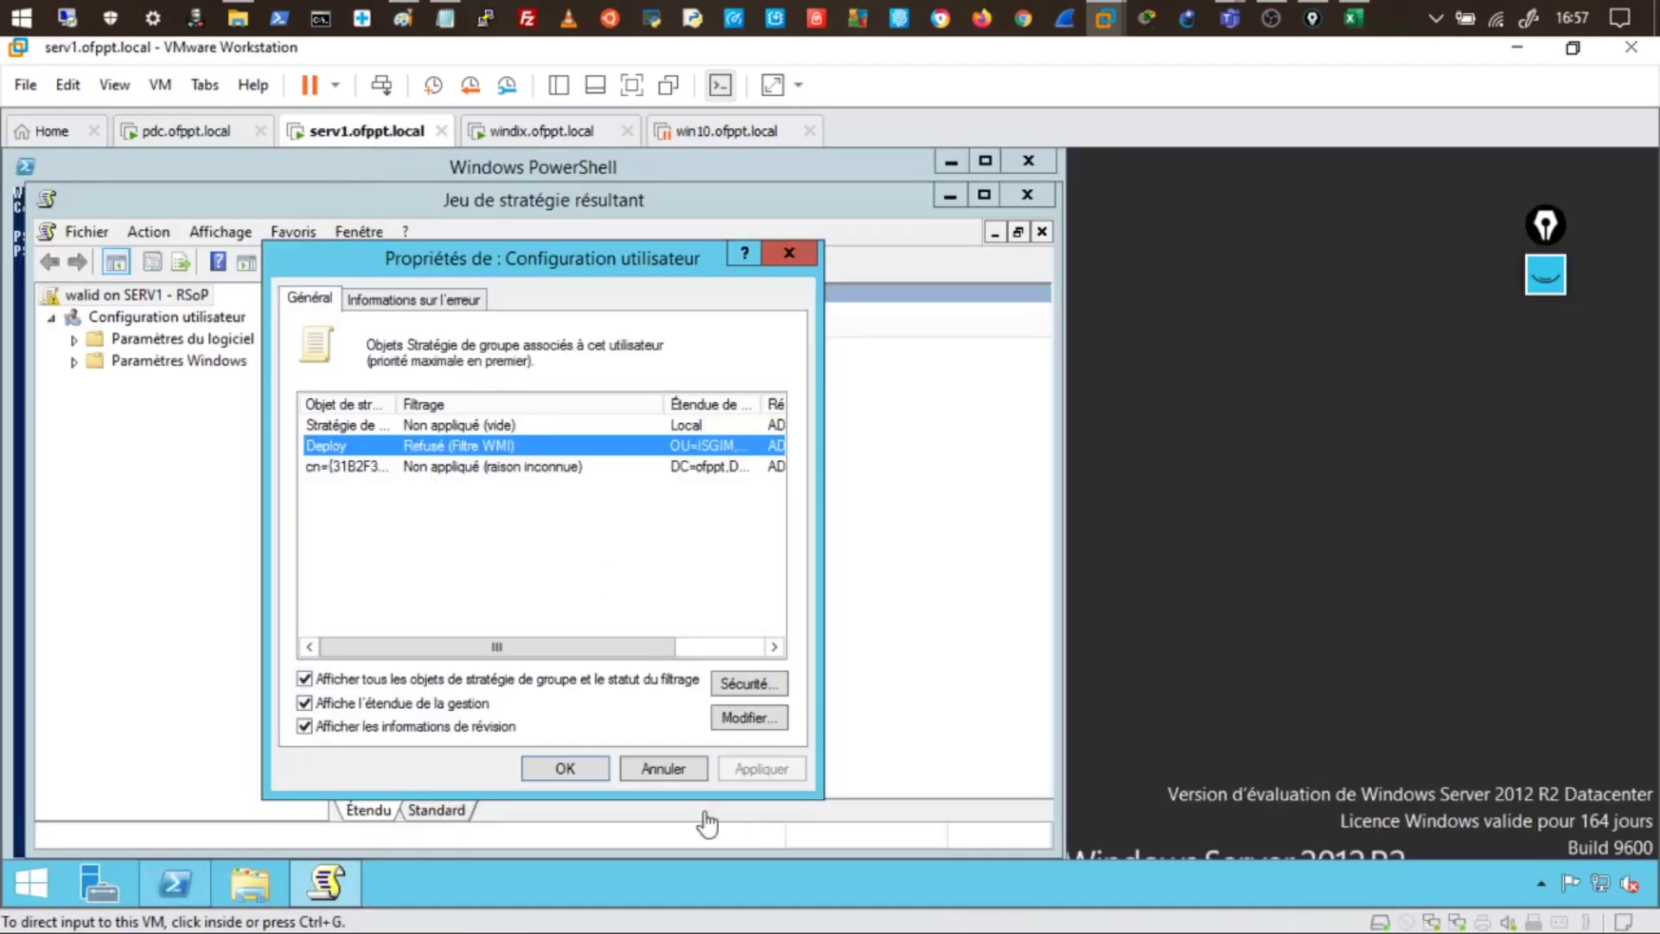
- Close the RSoP properties and console on serv1 without saving settings
click(663, 769)
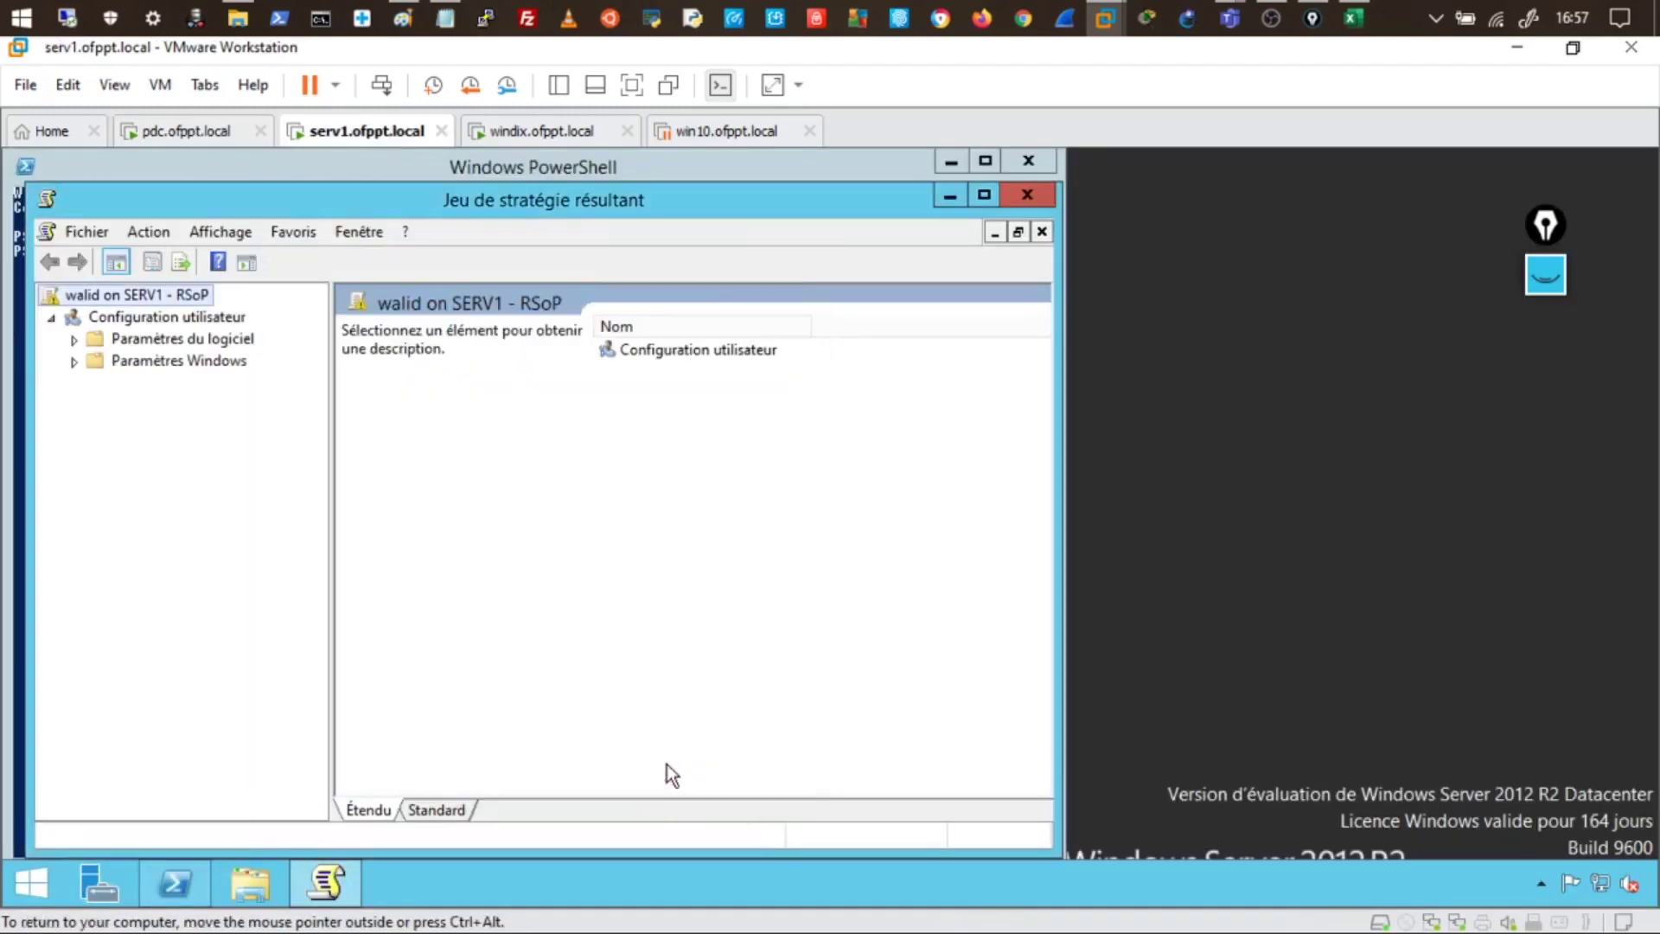
click(1028, 194)
click(578, 586)
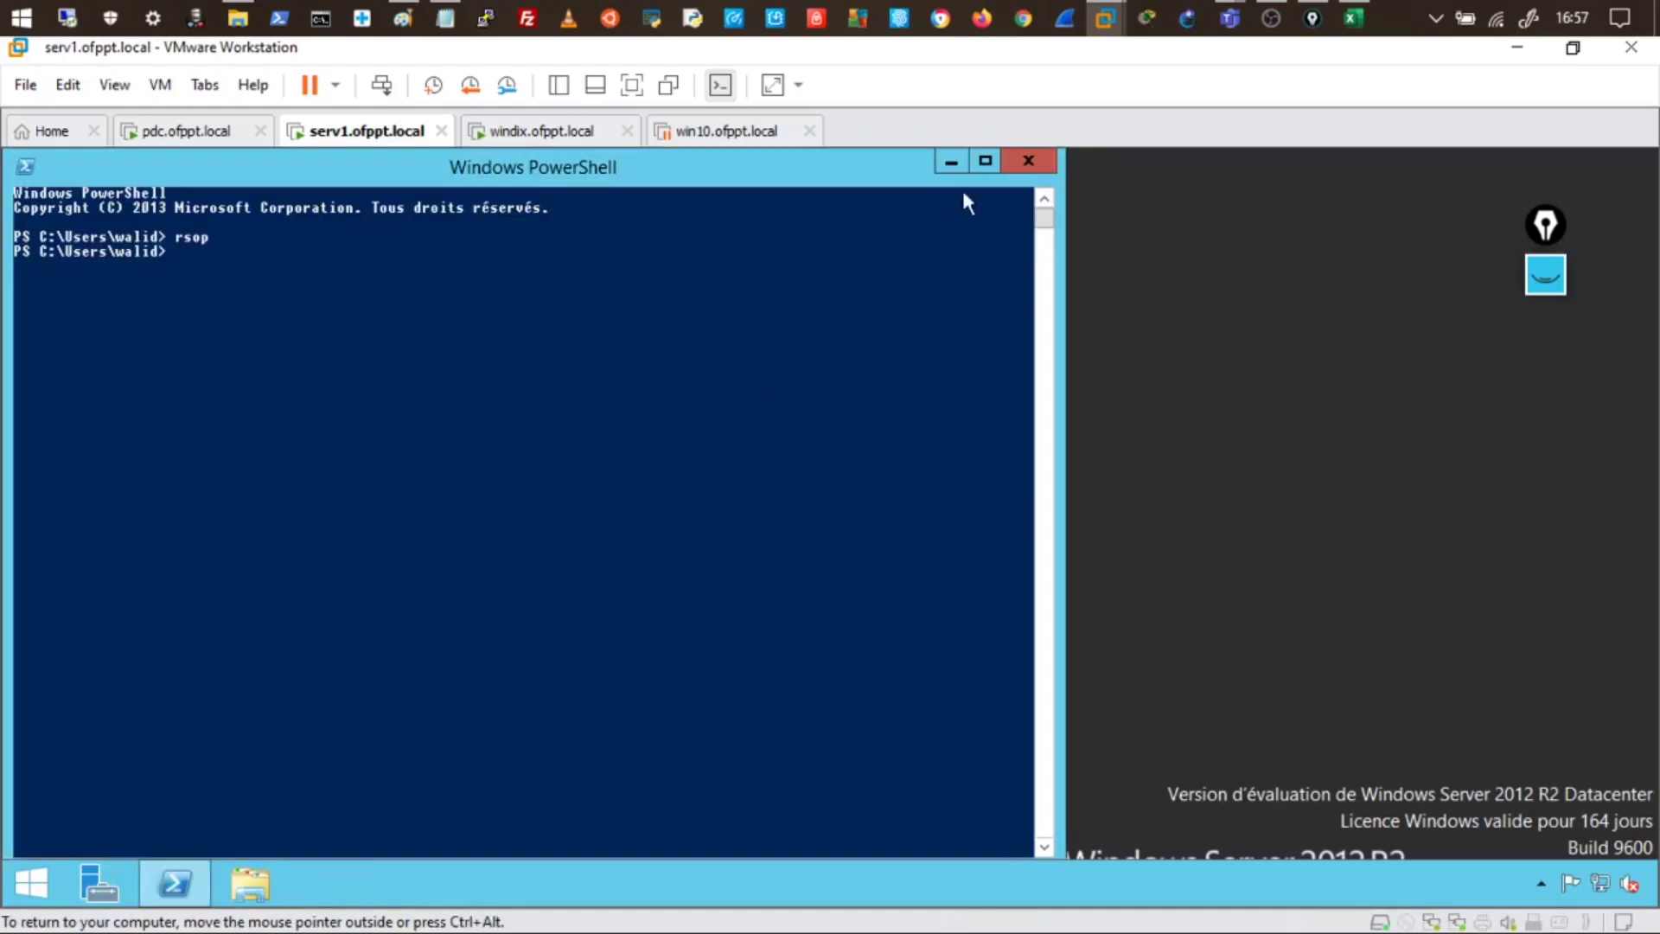
- Run gpupdate in serv1's PowerShell, then switch to the windix desktop
click(689, 298)
text(rsop)
key(BackSpace)
key(BackSpace)
key(BackSpace)
key(BackSpace)
text(gpupdate)
key(Return)
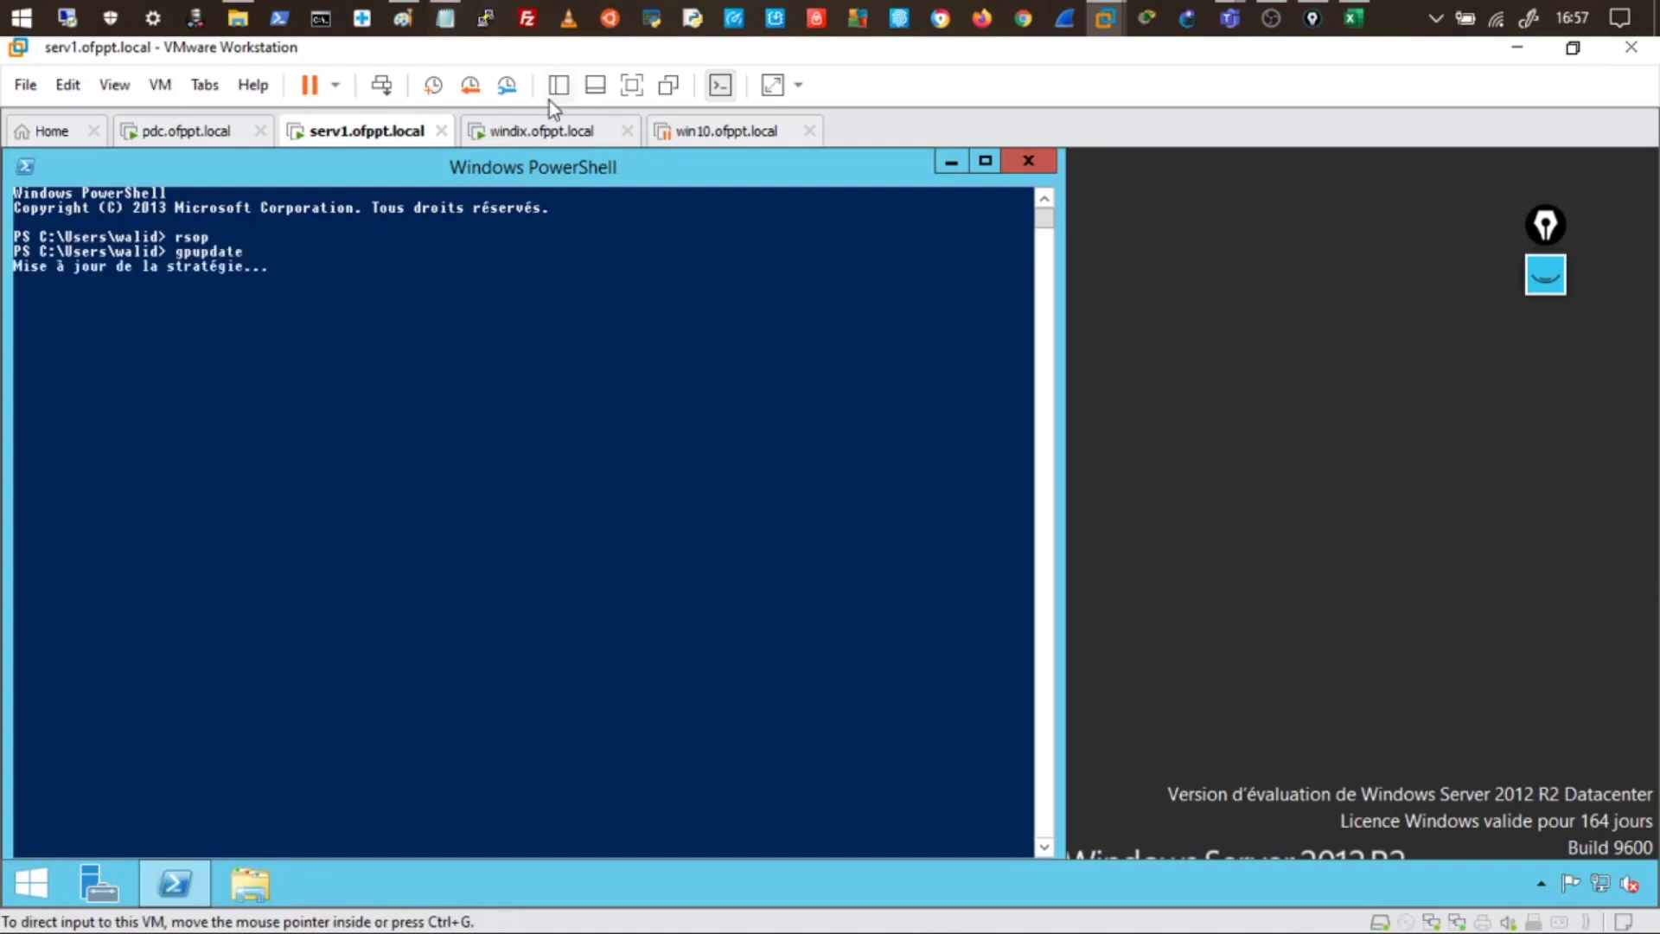
click(542, 132)
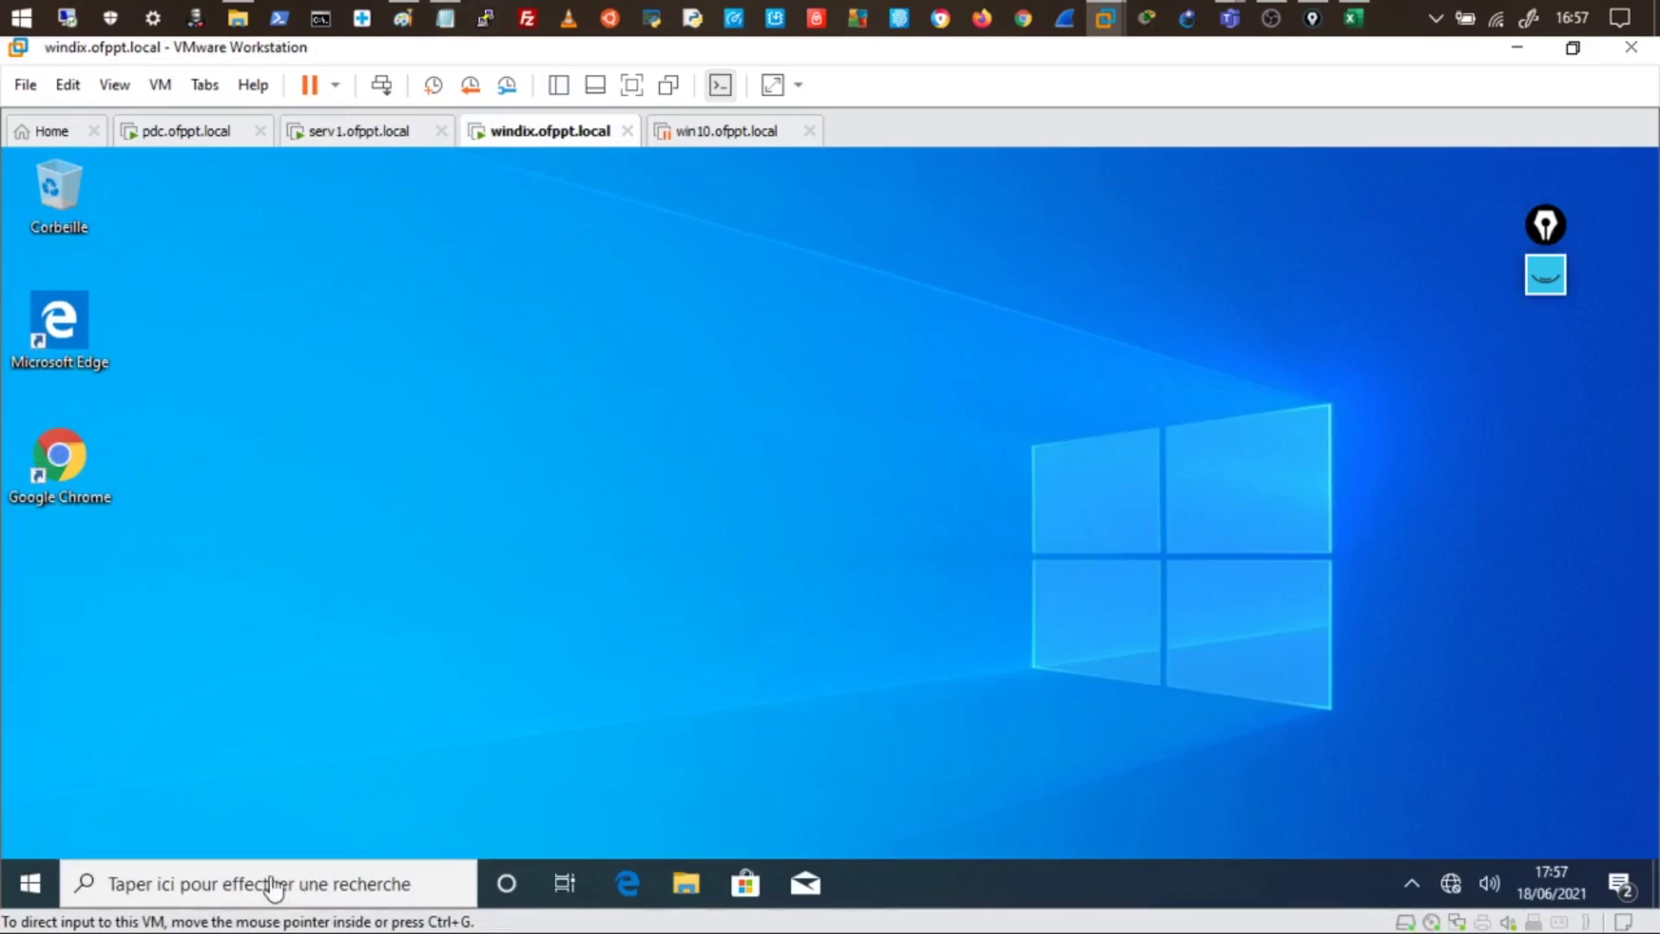
- Launch SuperPuTTY from the Start menu and view its GUI options
click(28, 889)
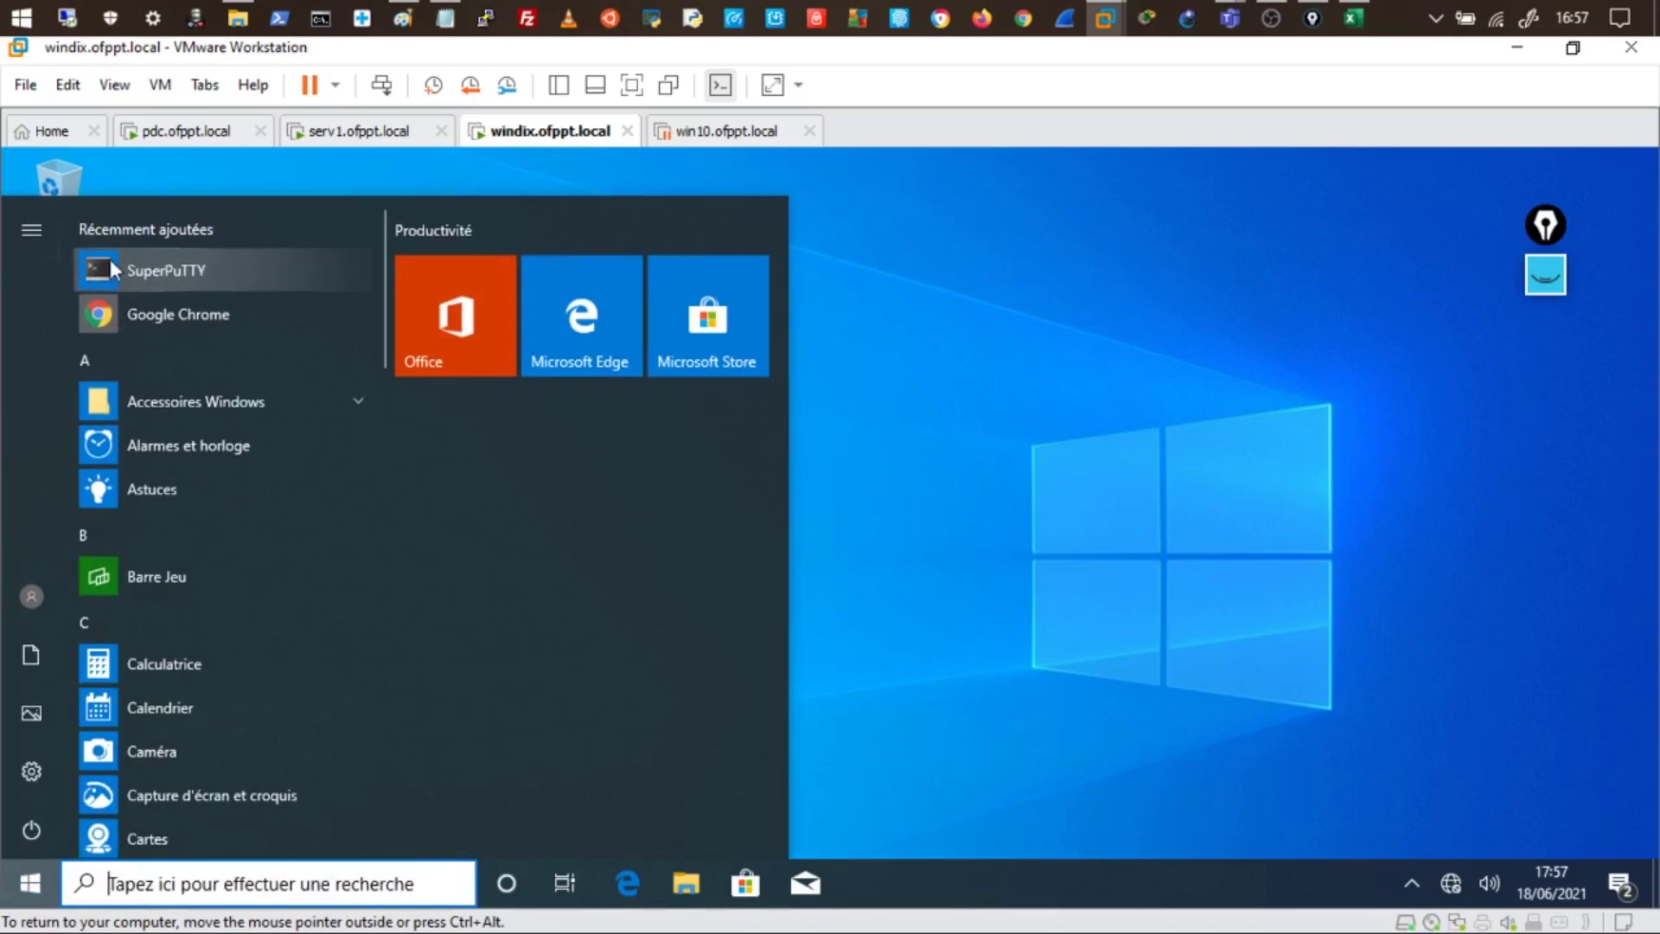
click(176, 275)
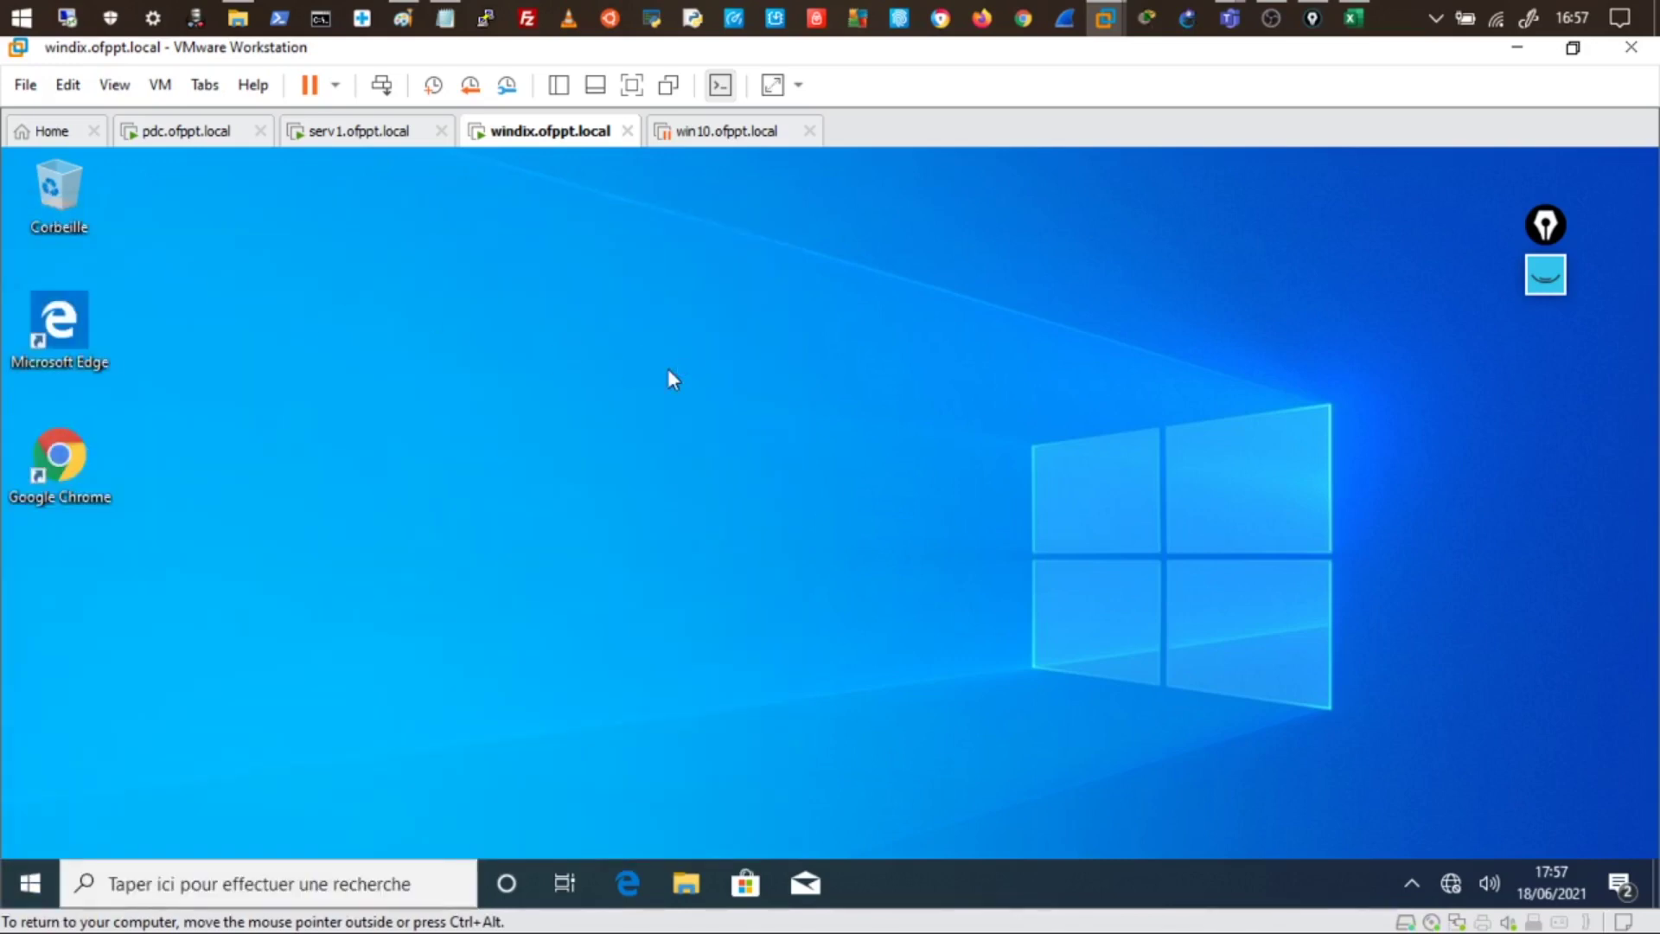
click(548, 276)
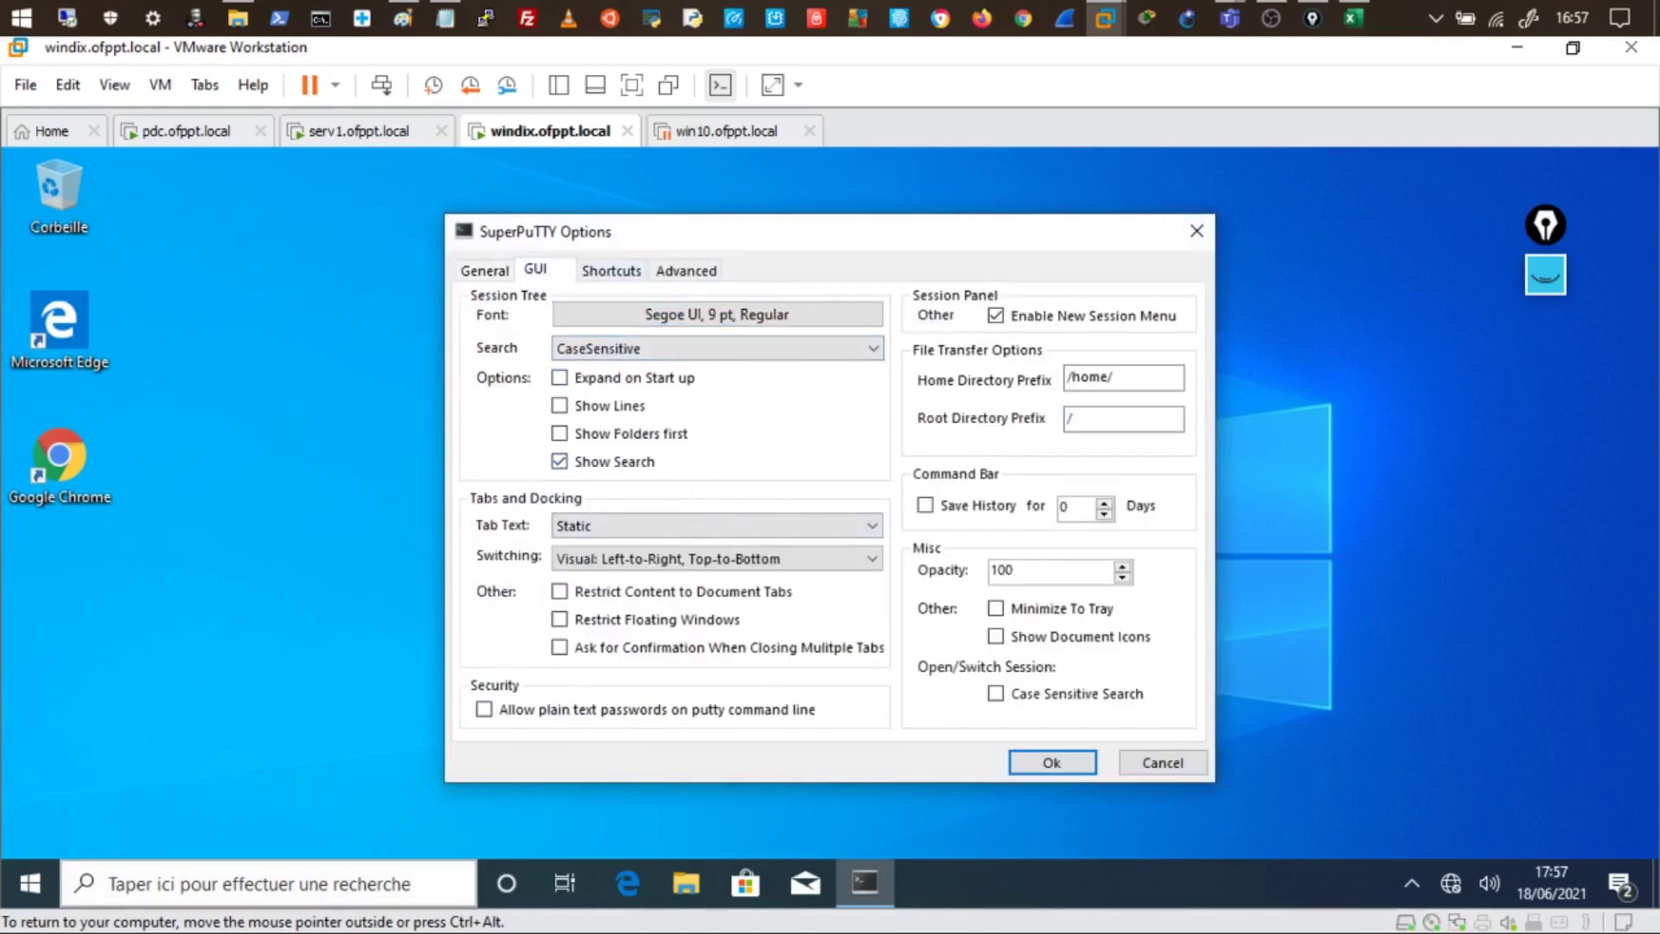
- Search 'pann' to open Control Panel's installed programs, listing SuperPuTTY 1.4.0.9
right_click(30, 882)
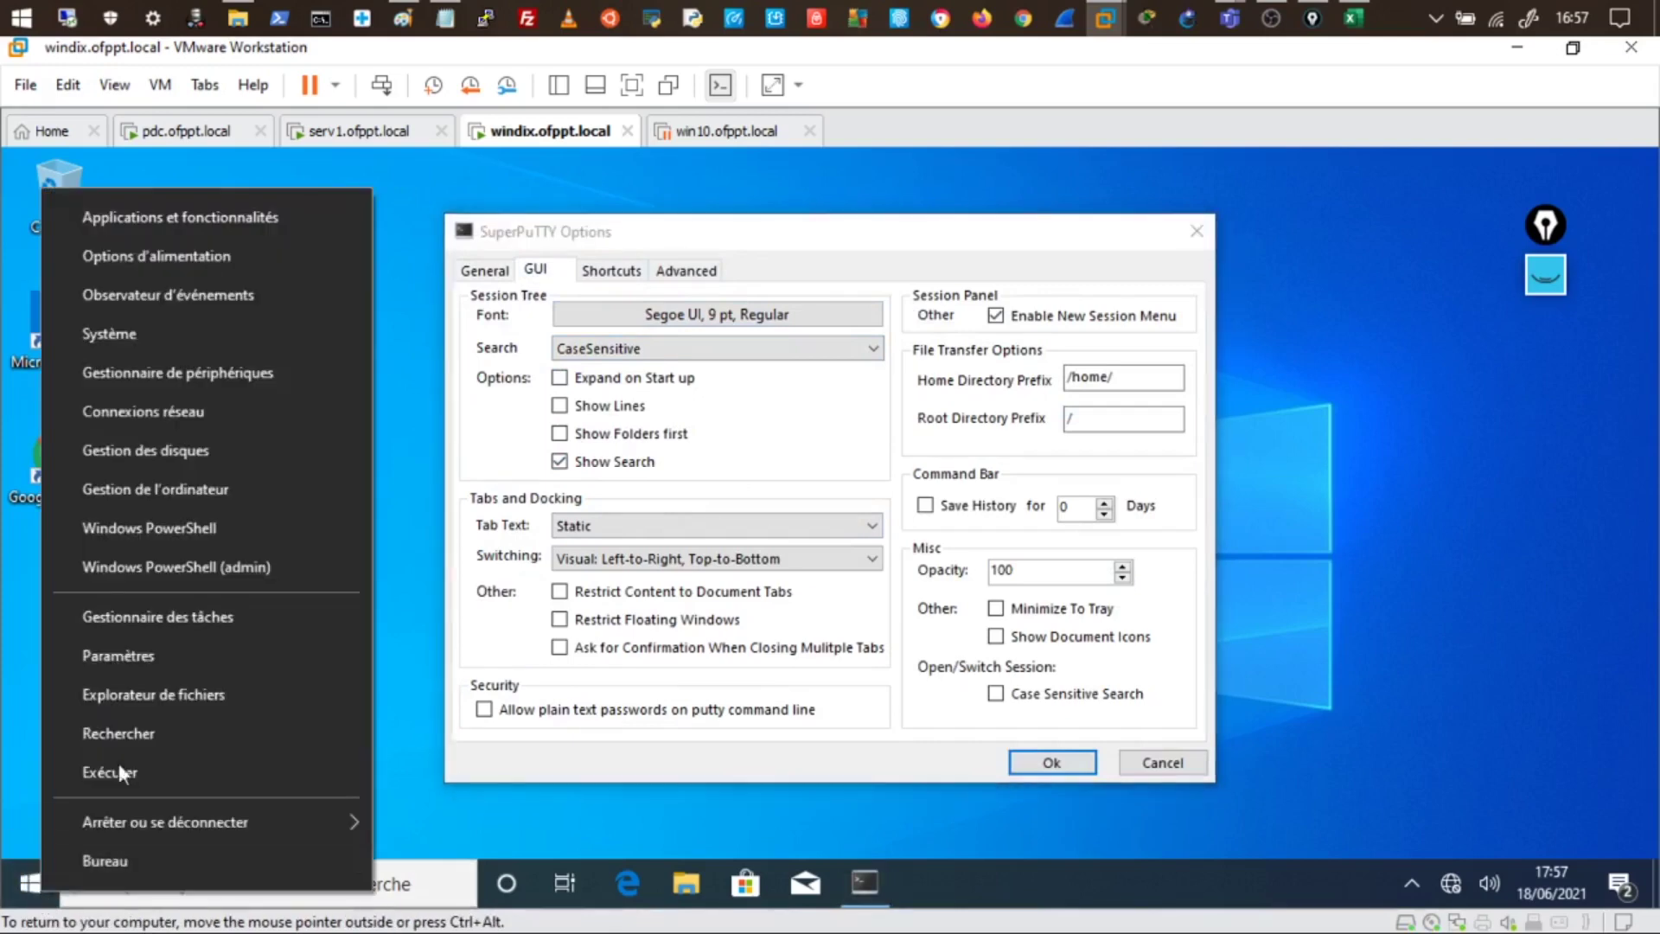
click(390, 747)
click(391, 890)
text(pa)
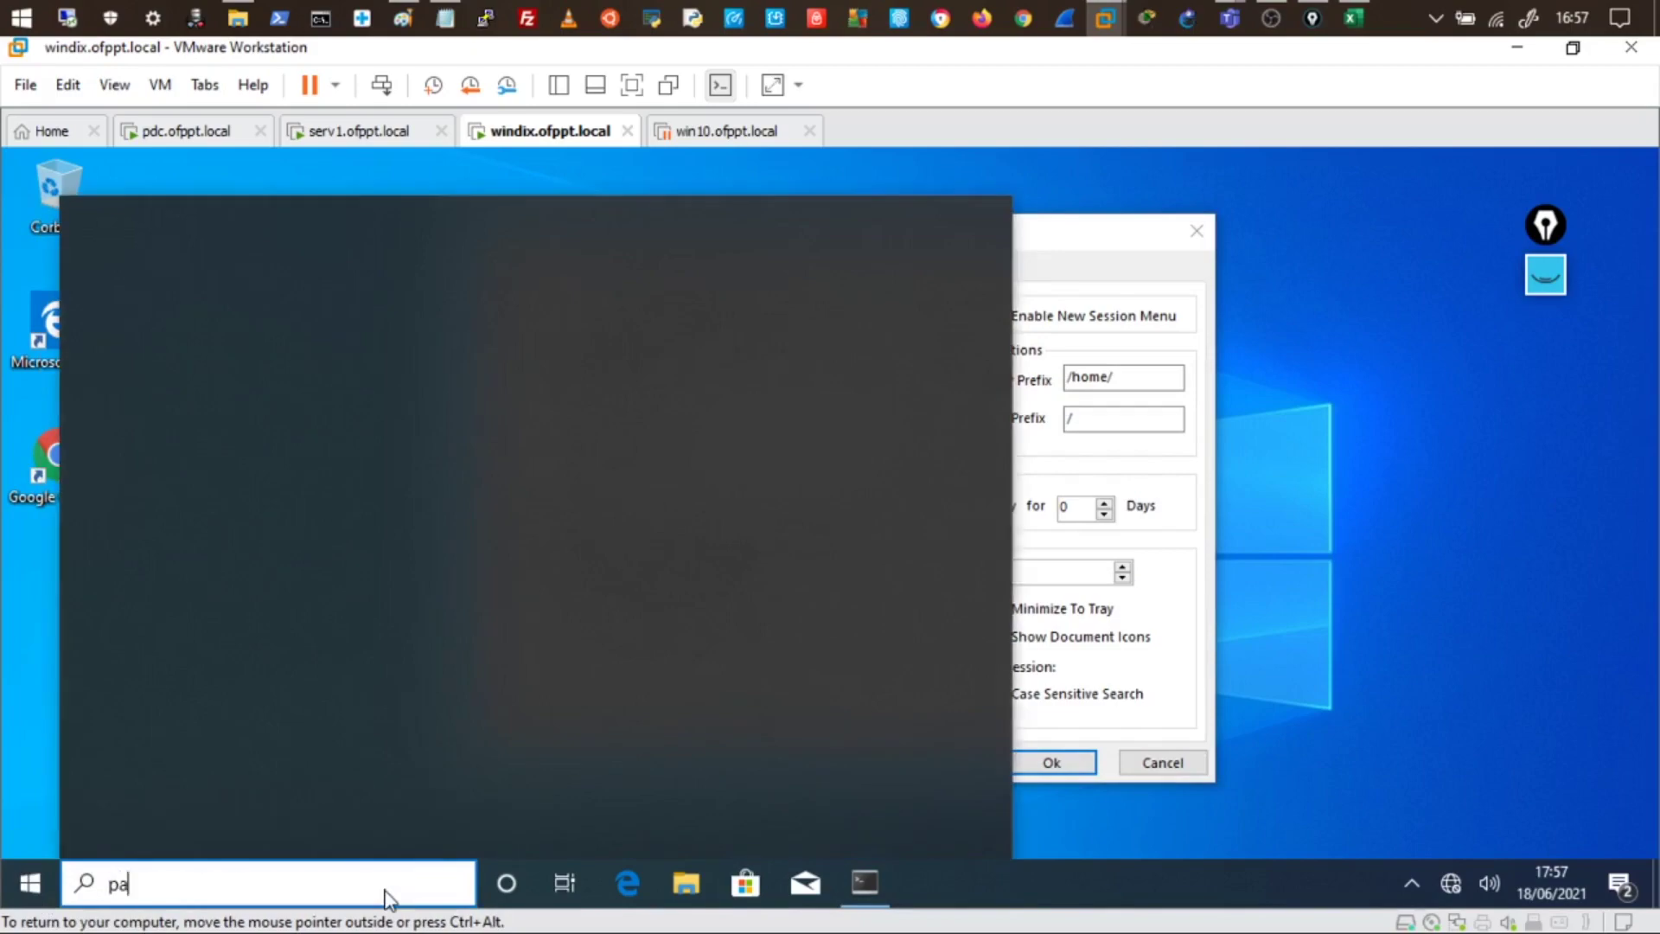
text(nn)
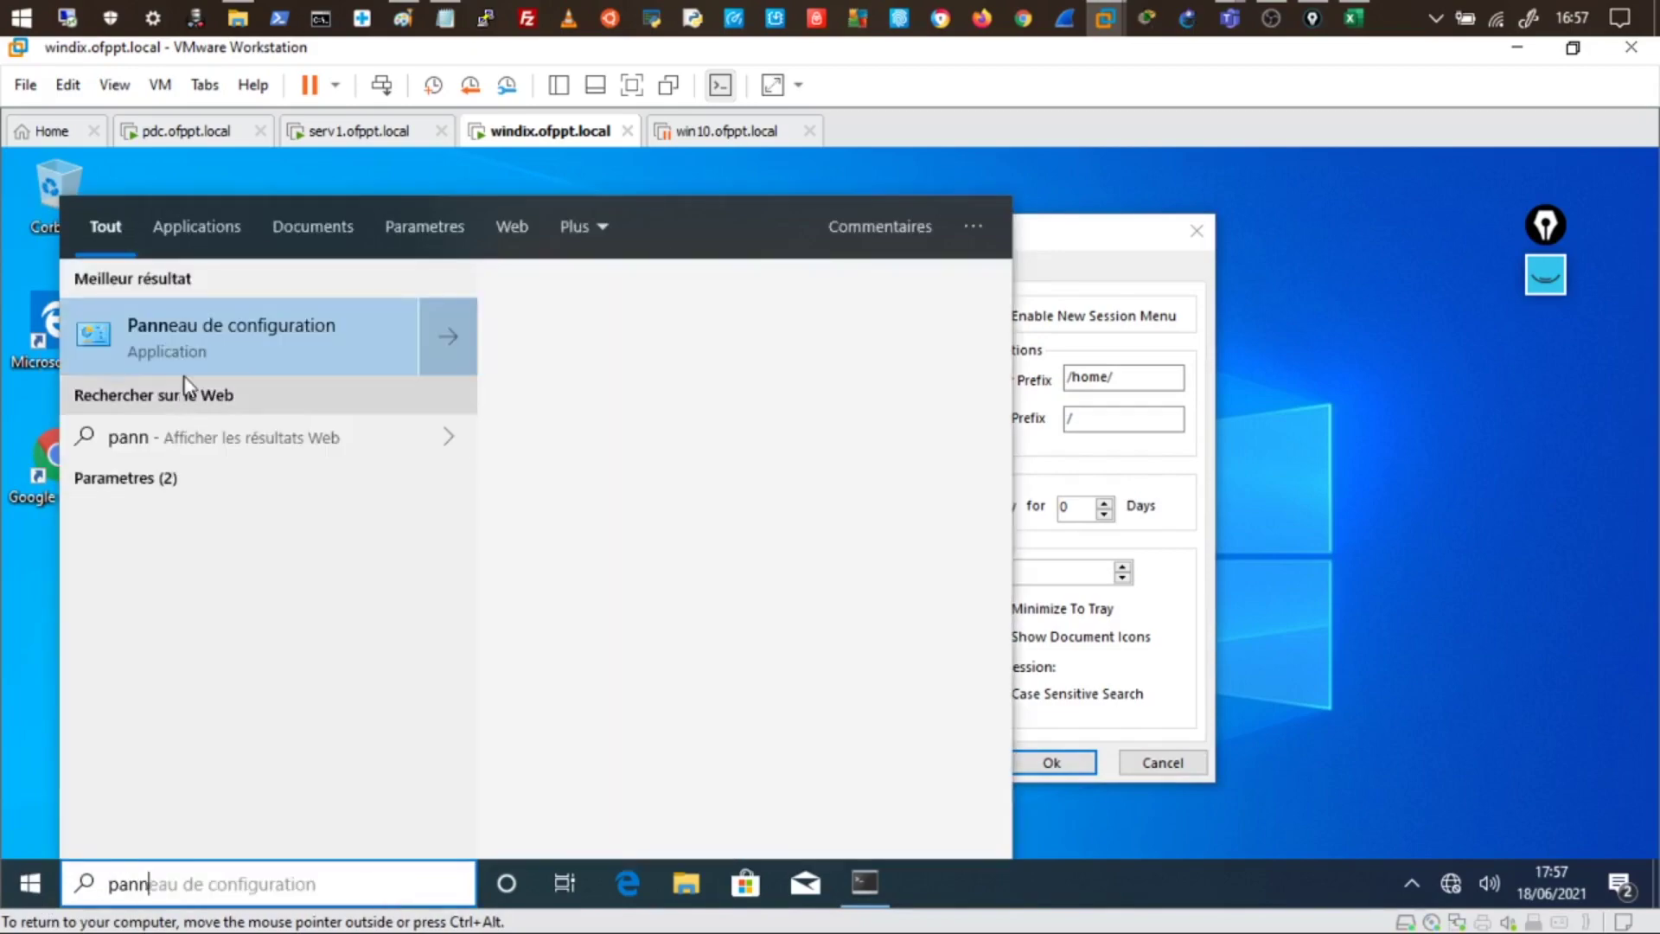
click(191, 320)
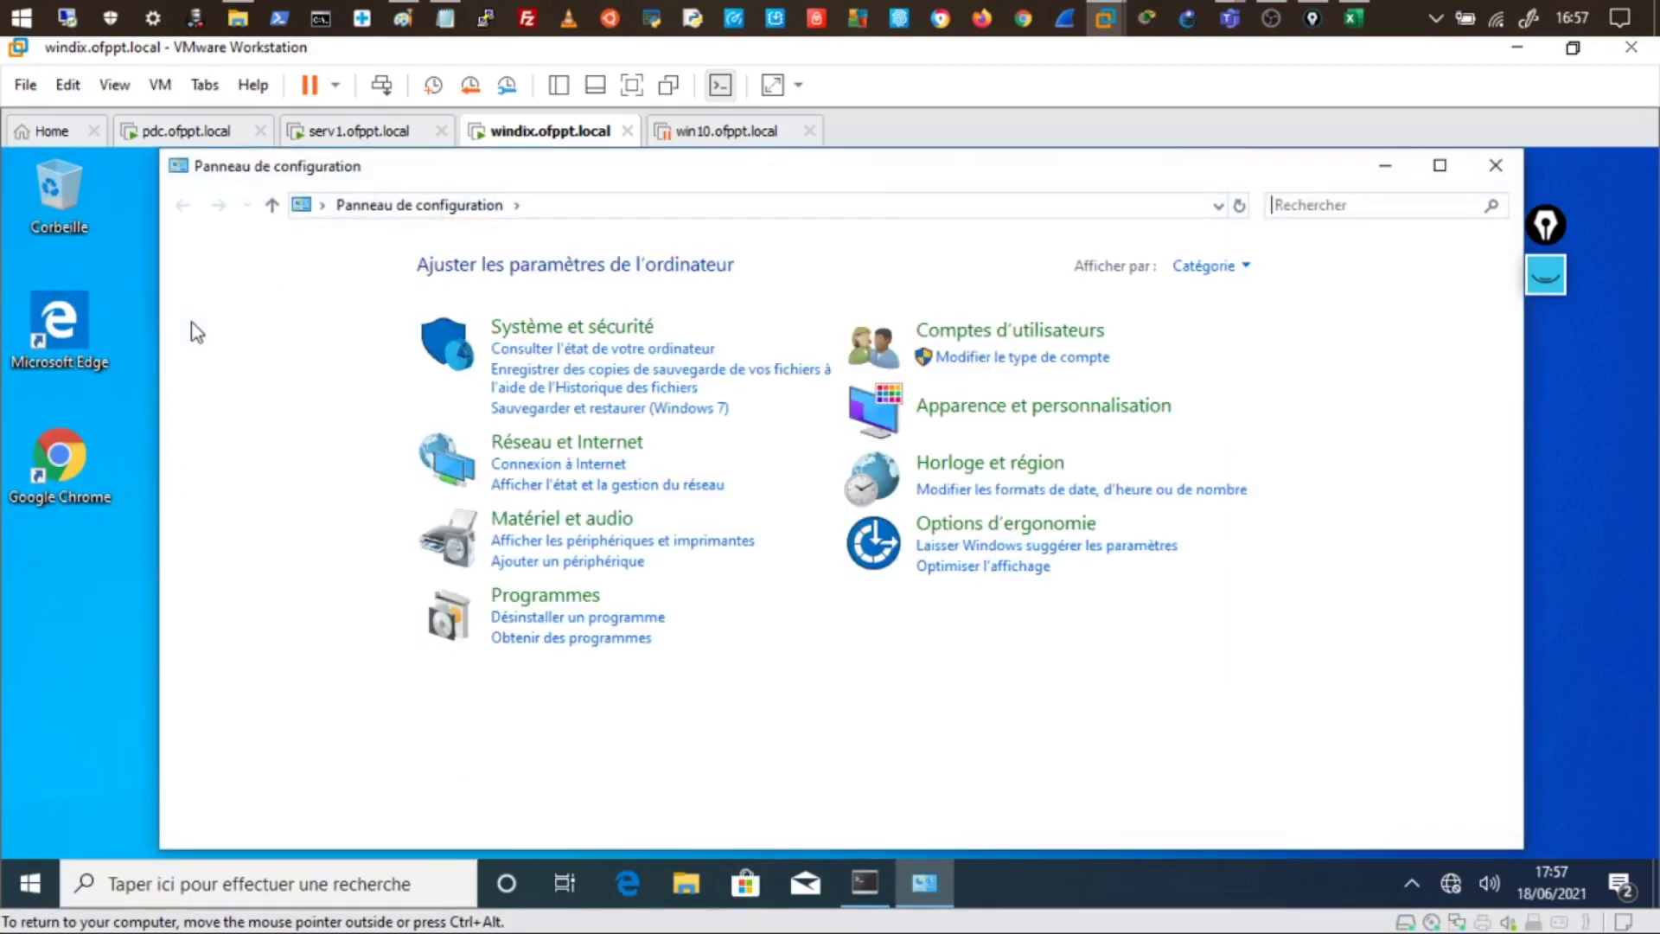
click(551, 620)
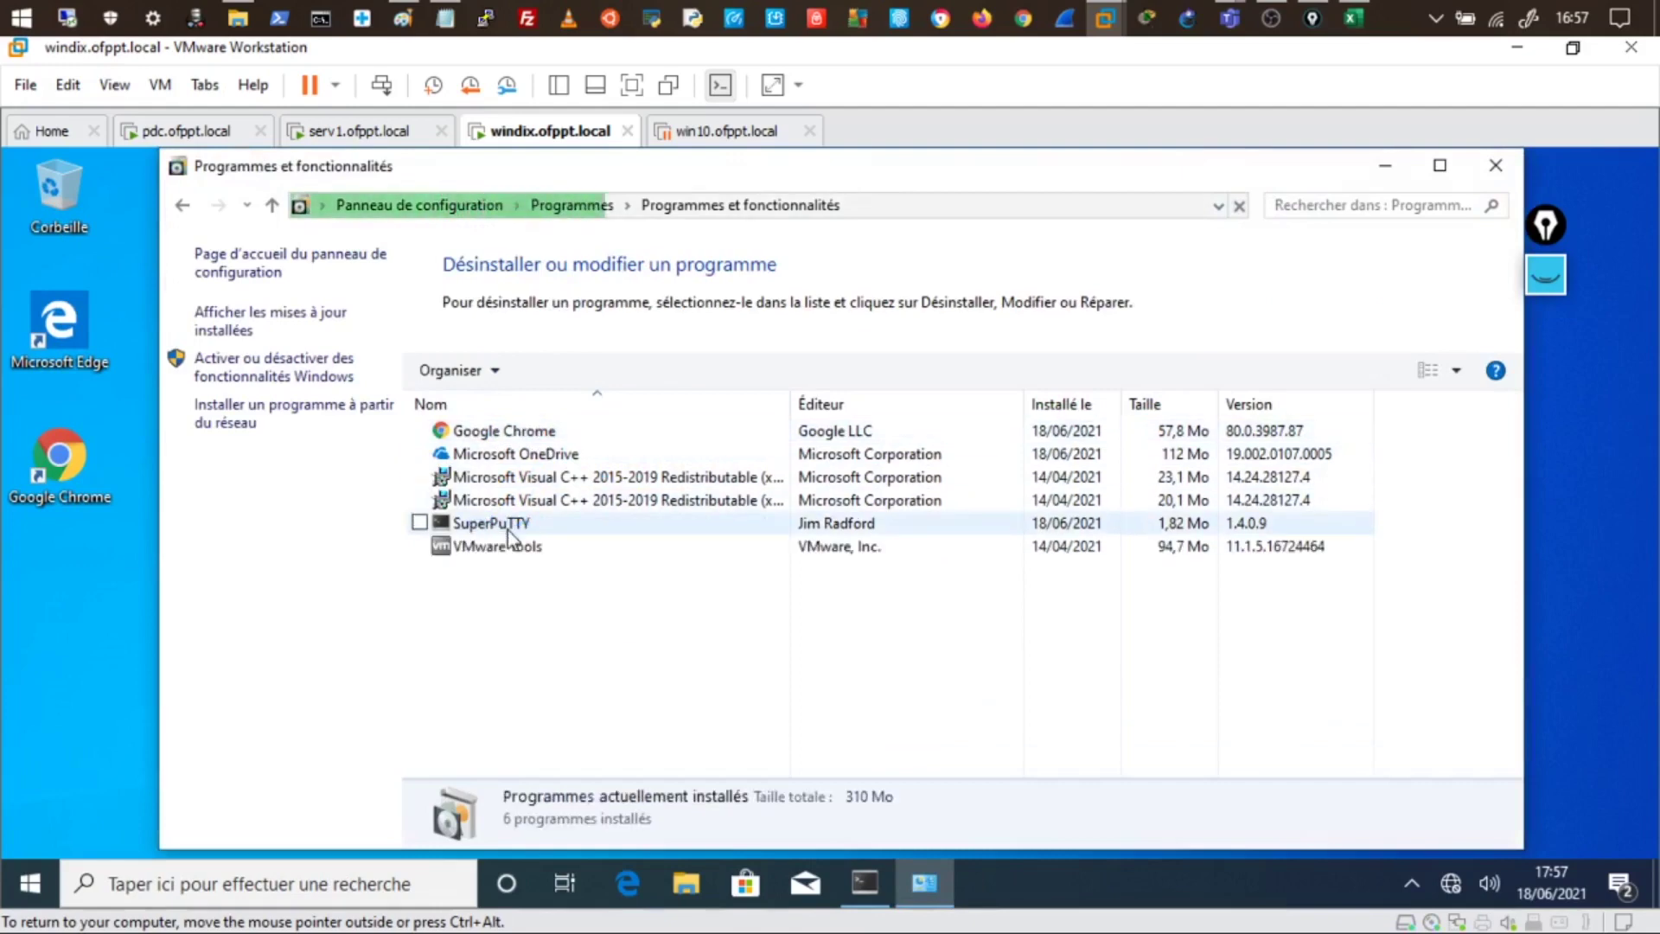
- Sign out of serv1 with the logoff command in PowerShell
click(355, 131)
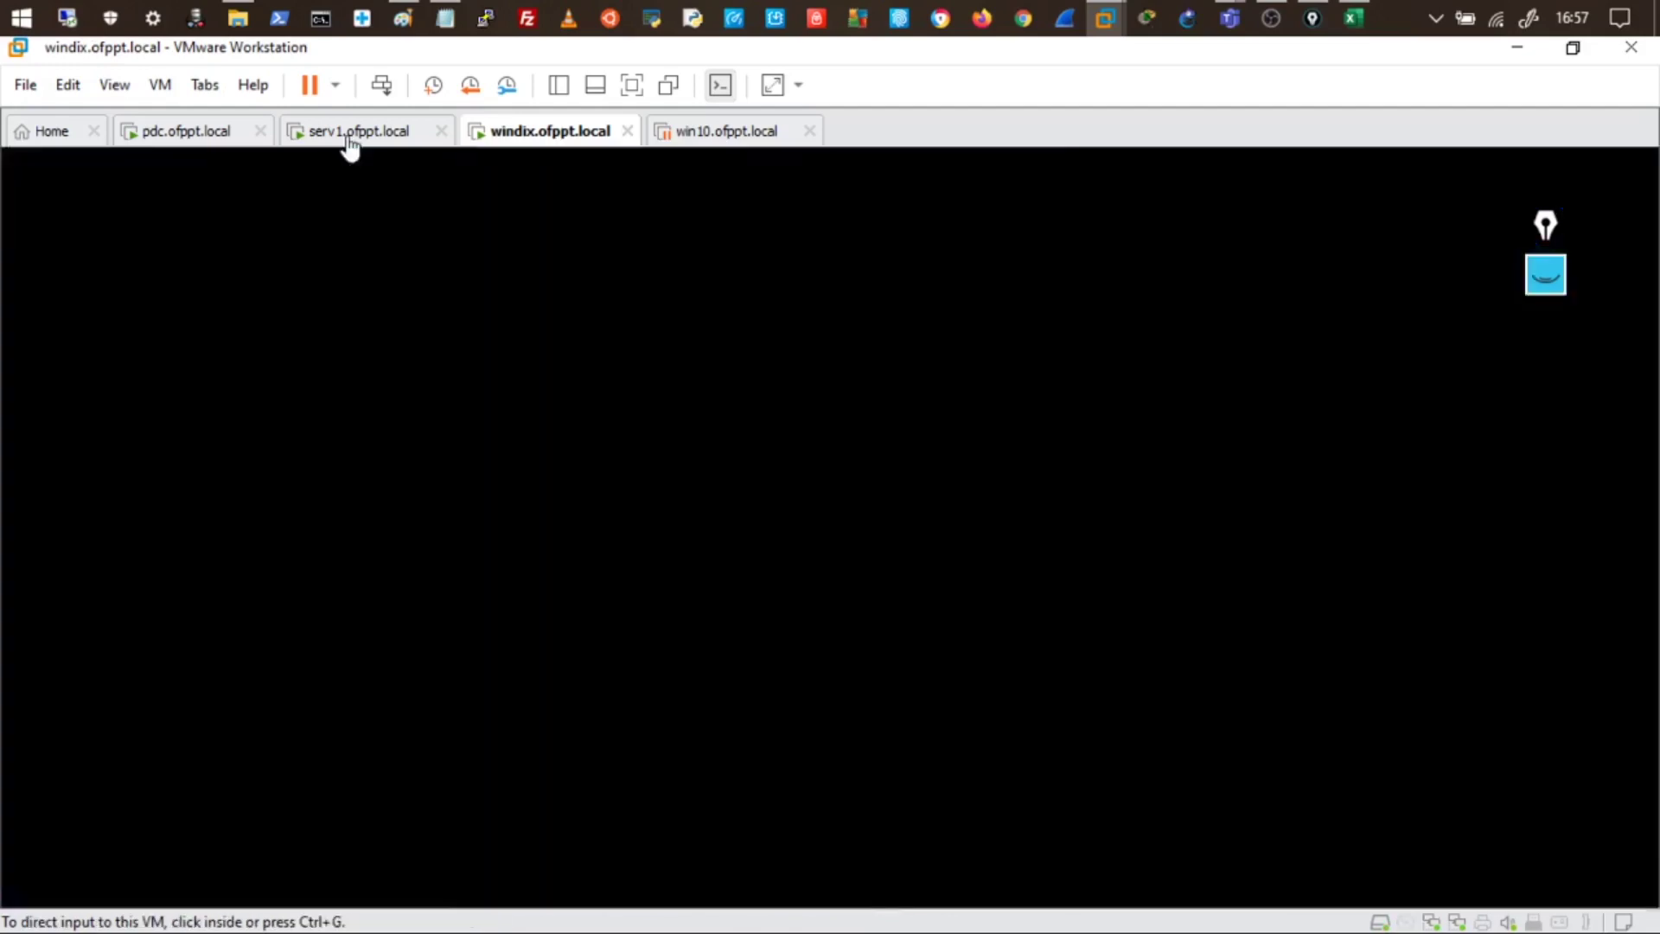
click(379, 409)
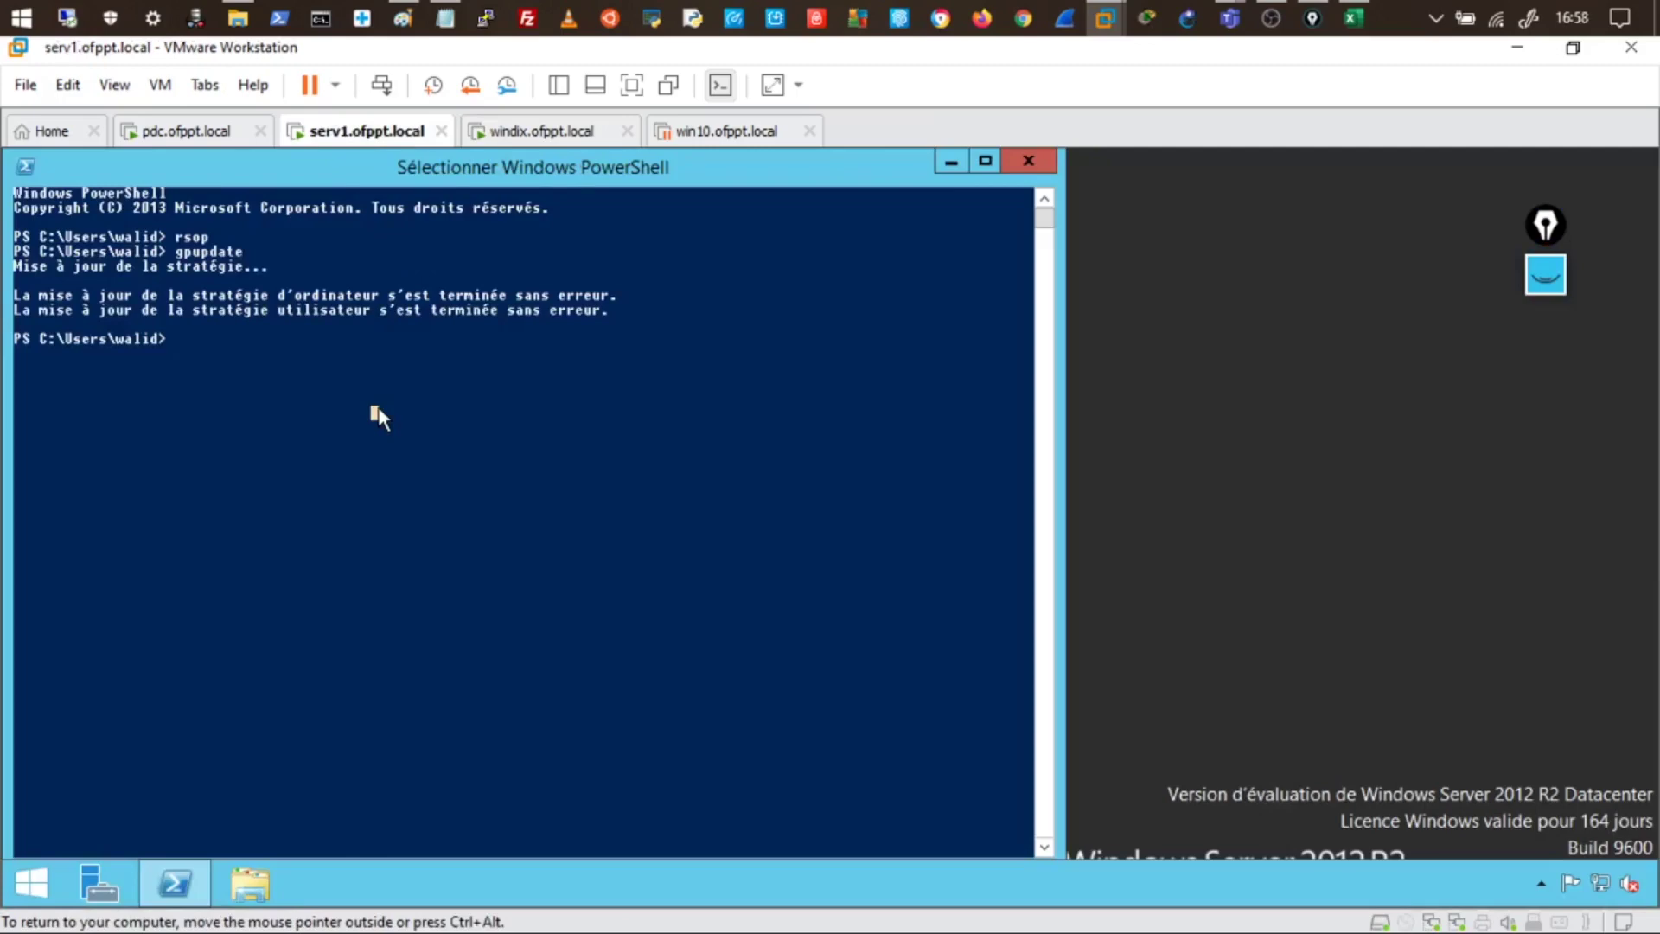
text(logoff)
key(Return)
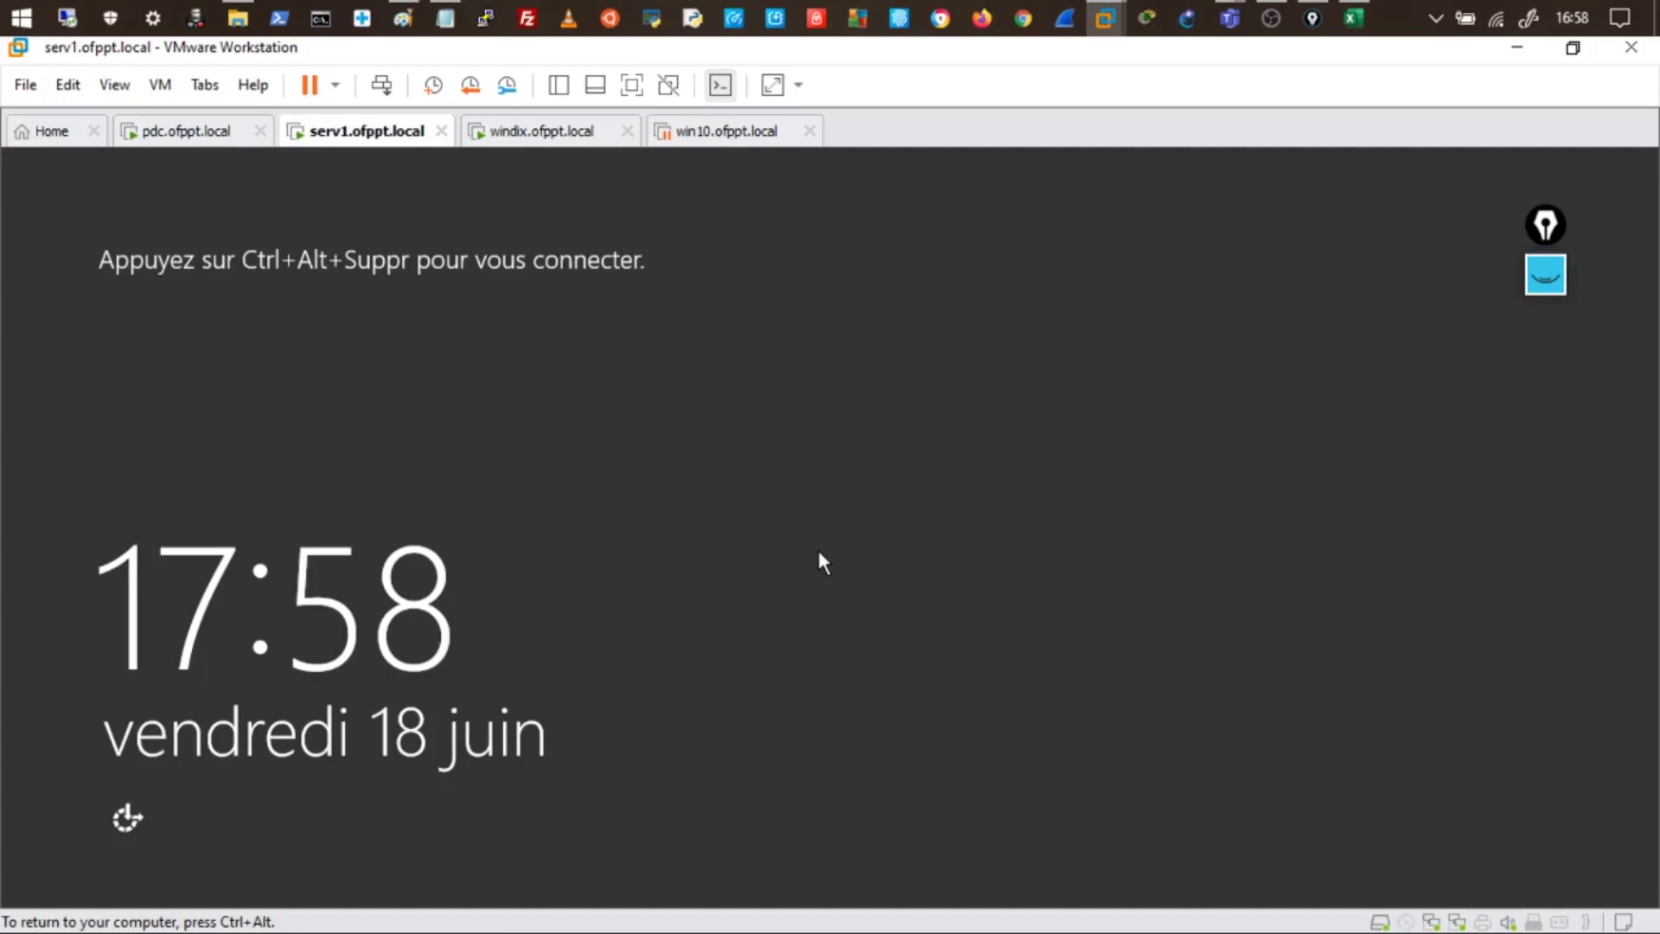
- Sign the domain user back in to serv1 with the account password
key(ctrl+alt+Insert)
click(761, 490)
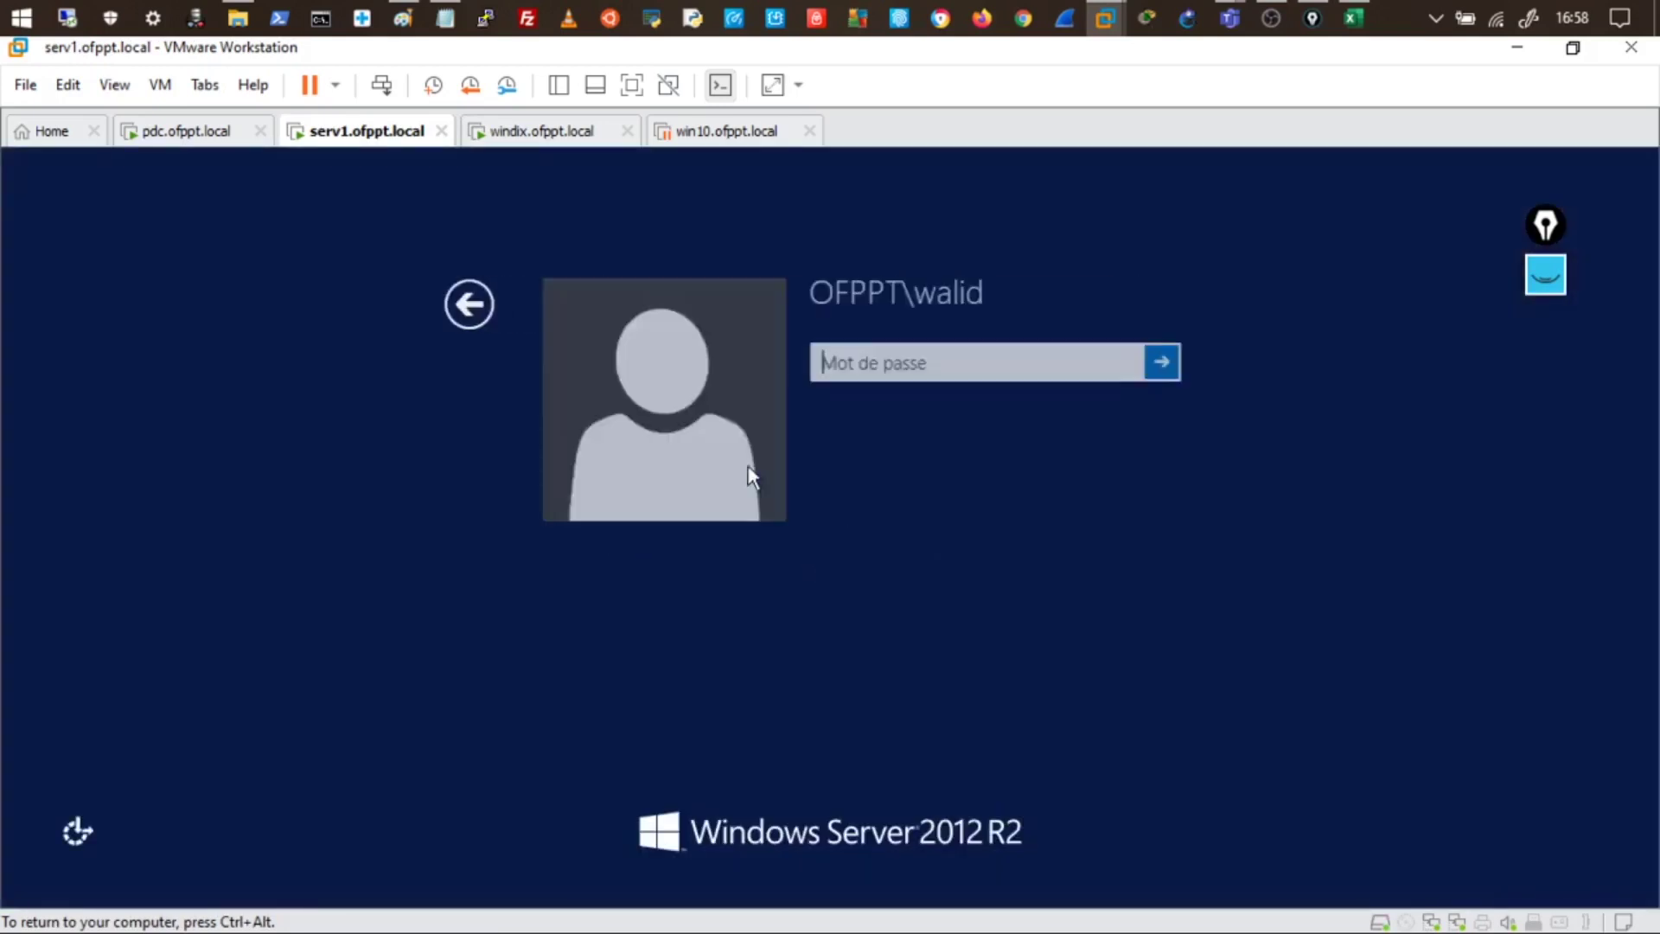
text(••••••)
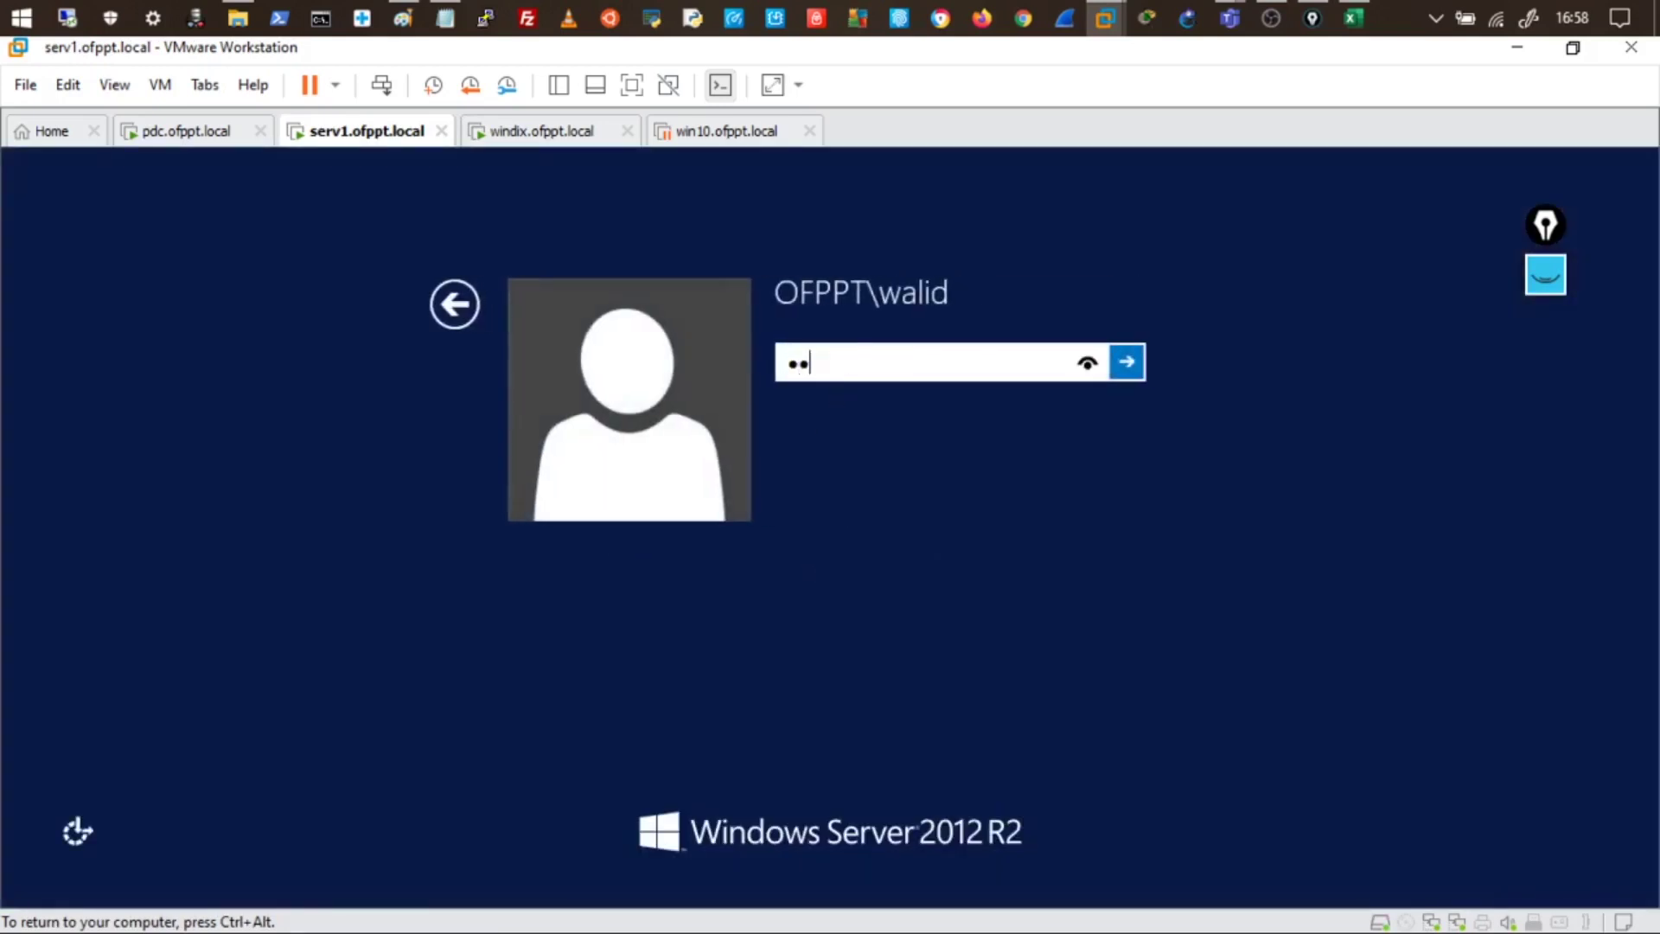
text(•••)
key(Return)
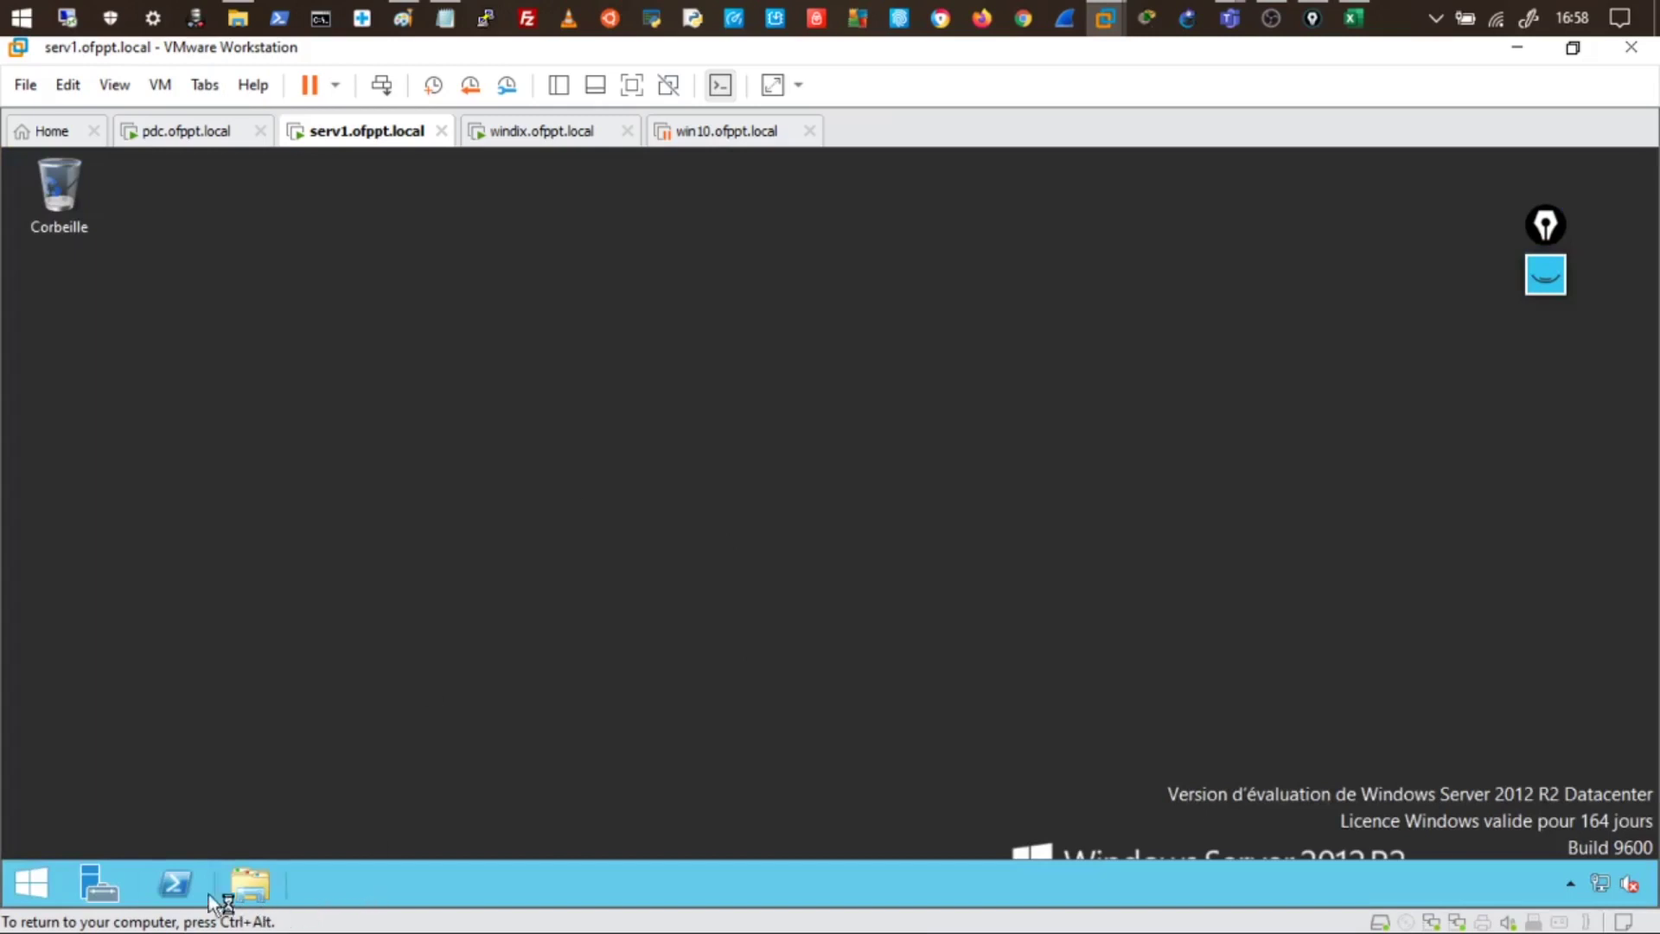
- Confirm Control Panel's Obtenir les programmes offers no network programs, then bring PowerShell forward
right_click(33, 882)
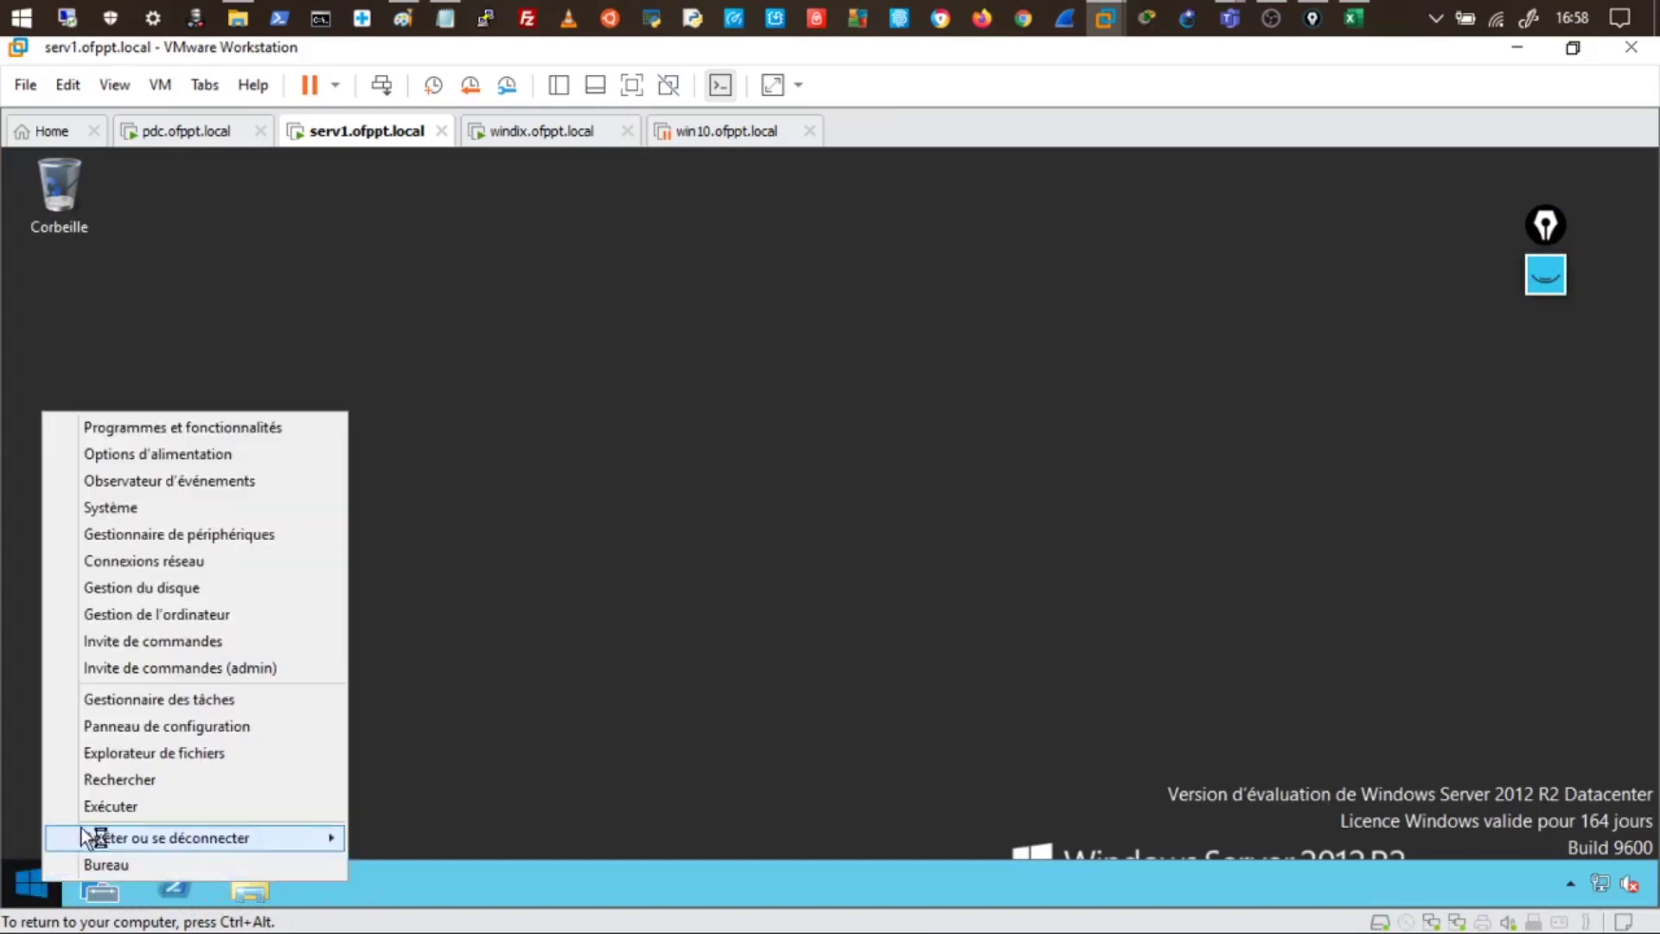
click(170, 725)
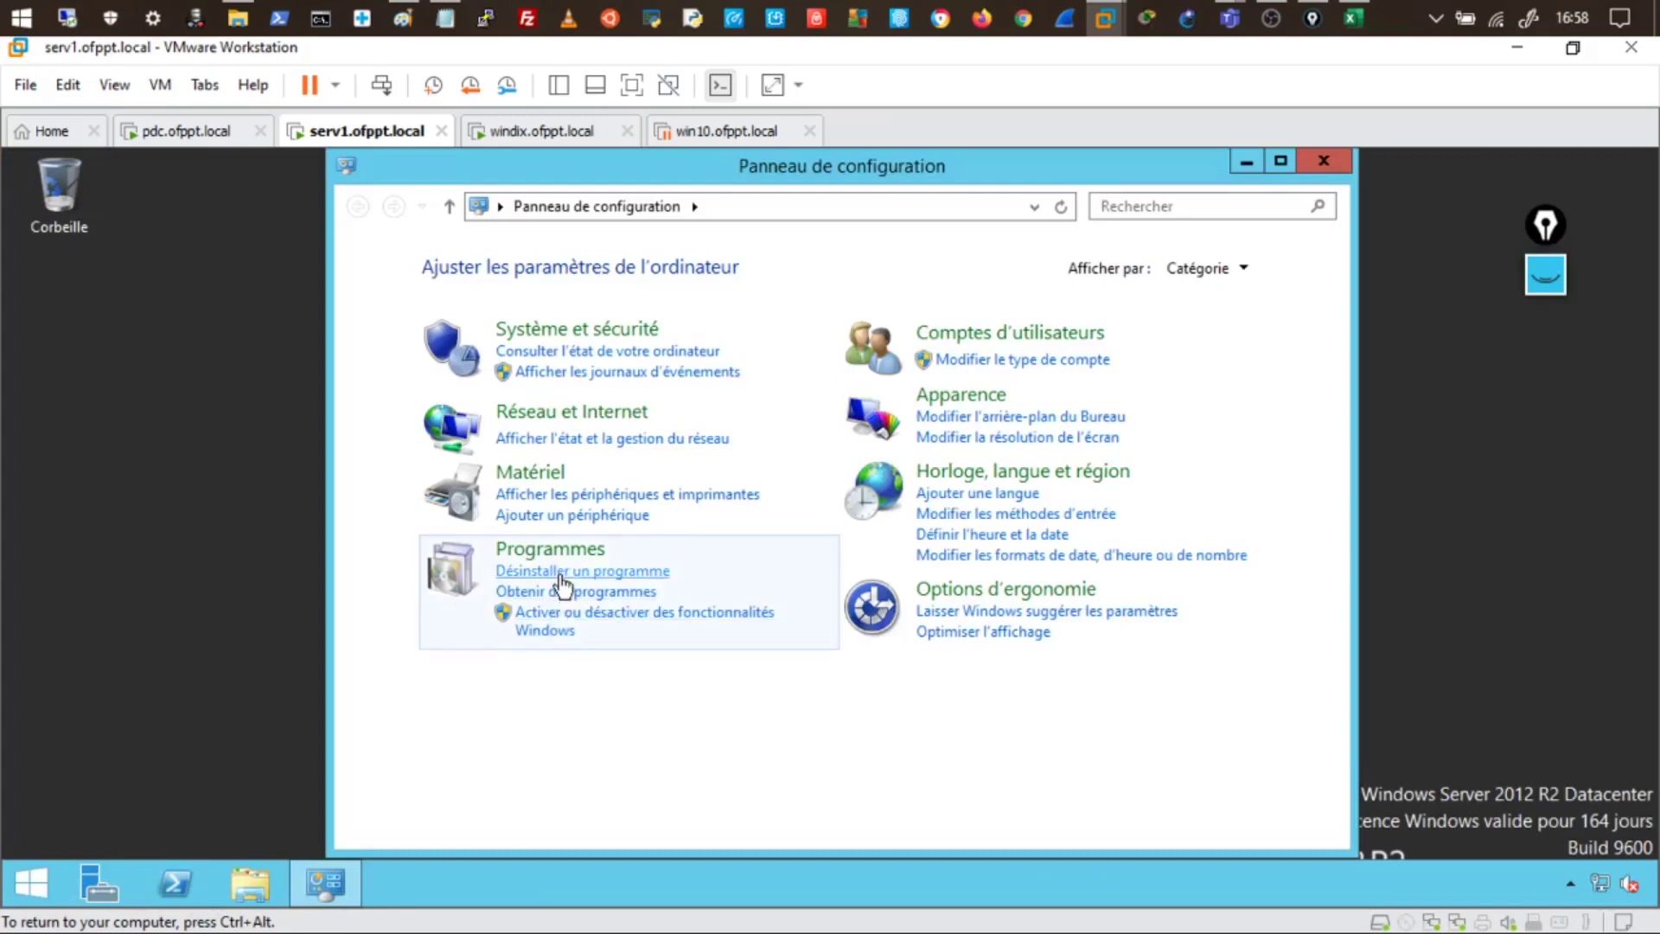
click(553, 591)
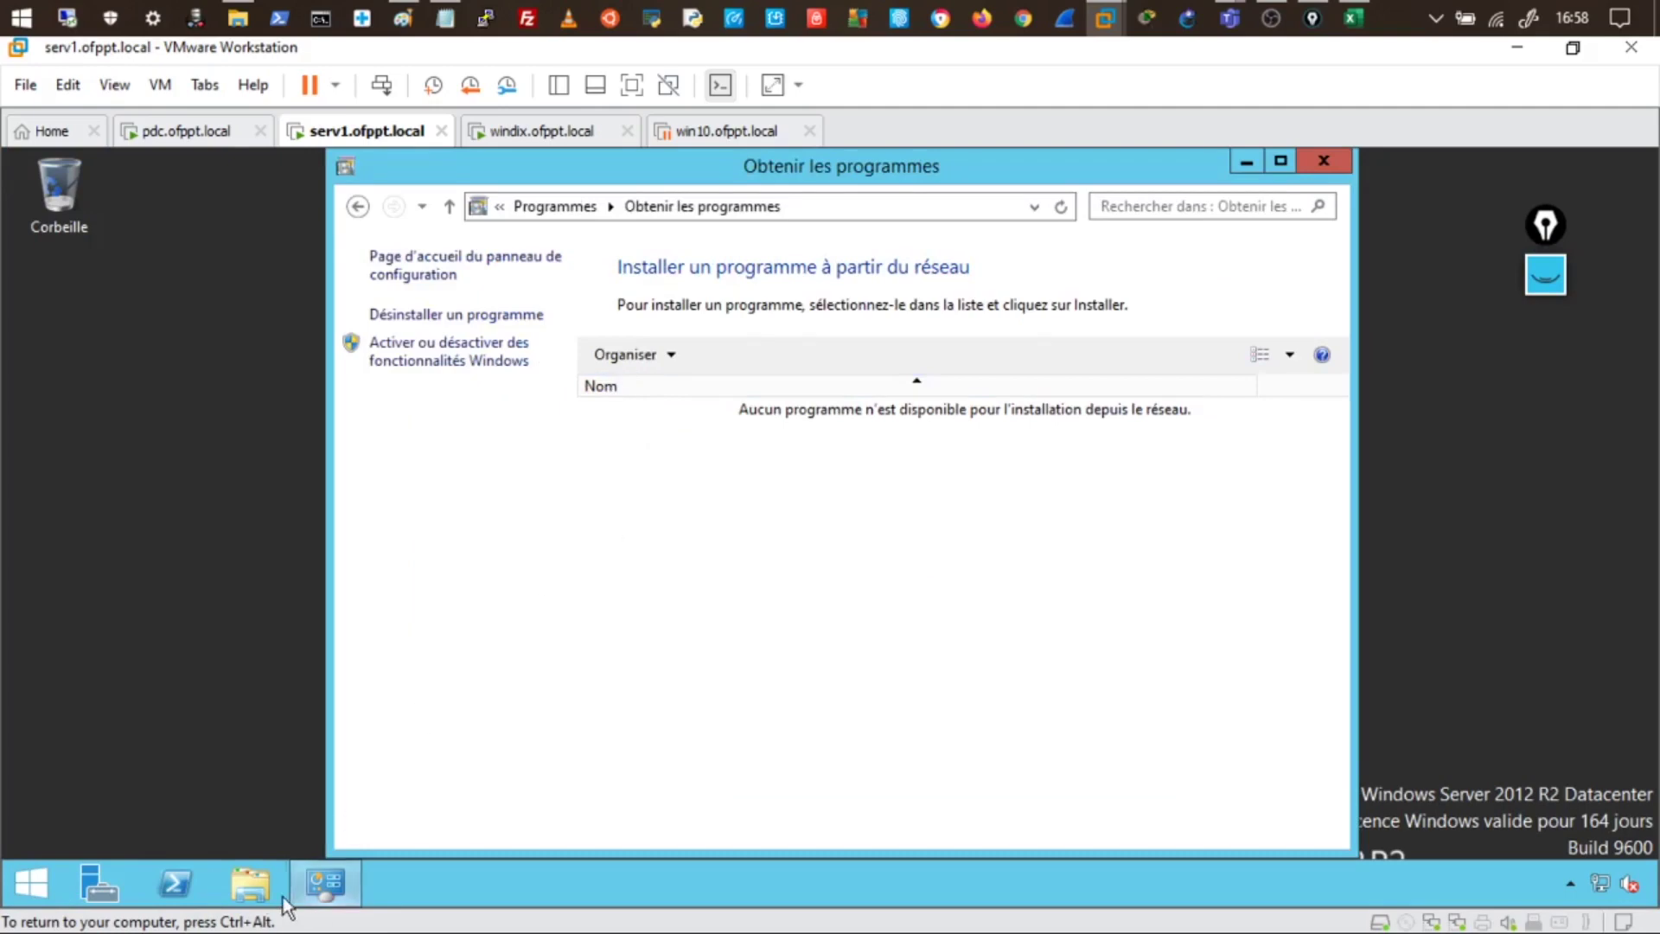
click(175, 883)
- Run rsop from the PowerShell console on serv1 and dismiss the insufficient-permissions error
click(448, 486)
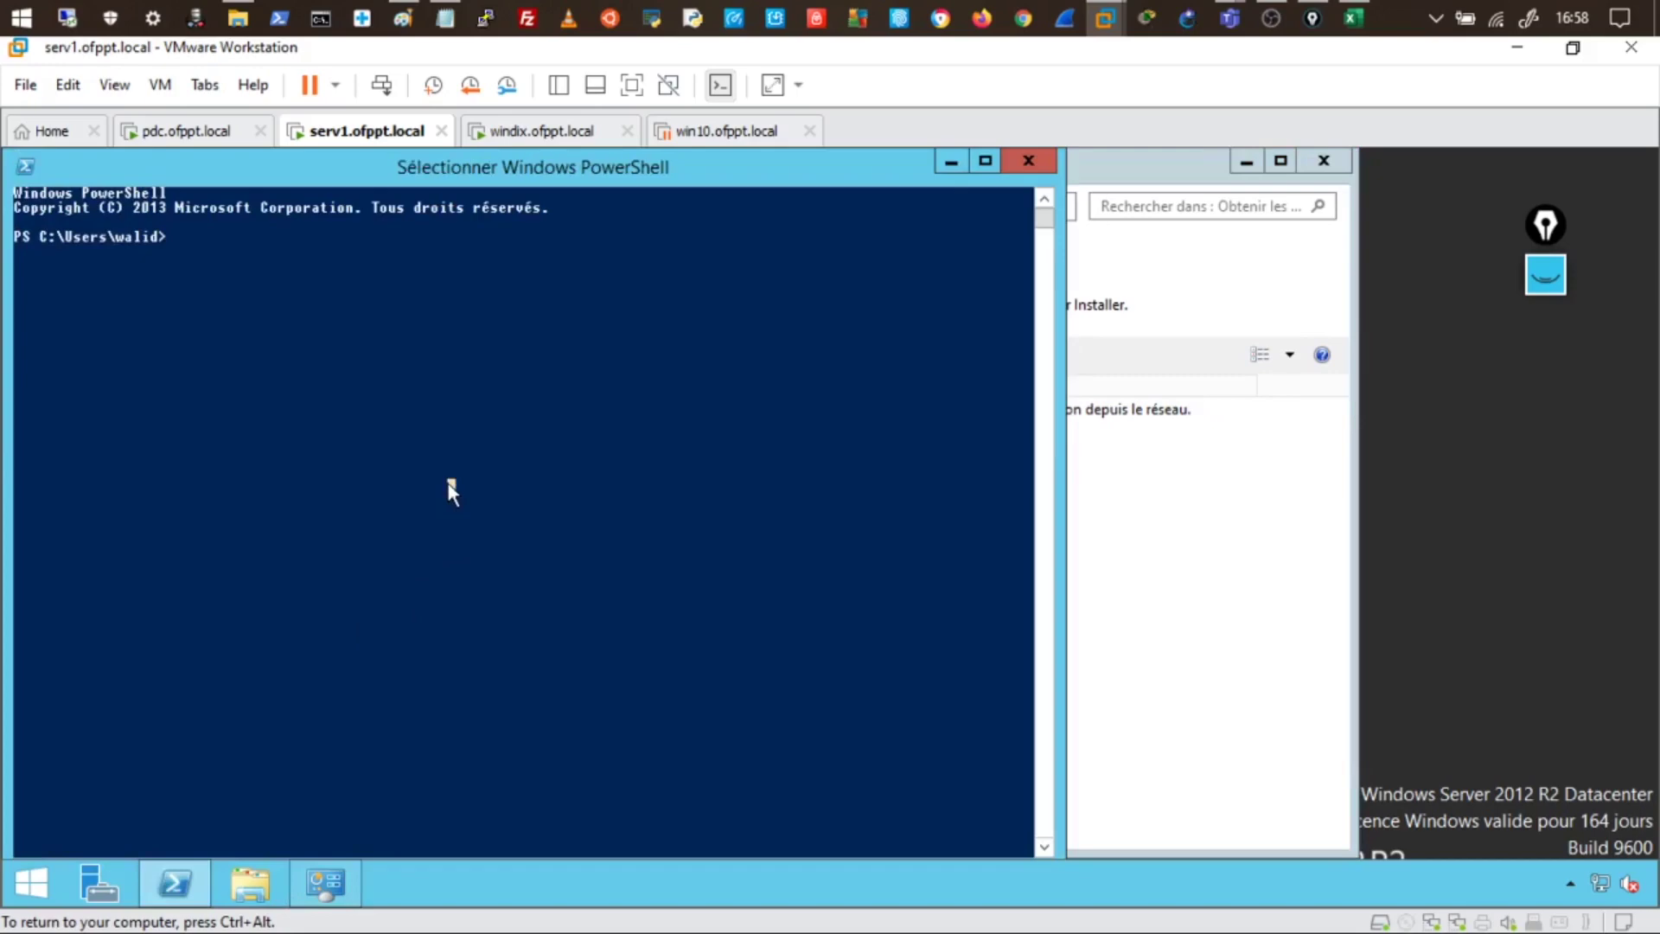
text(rsop)
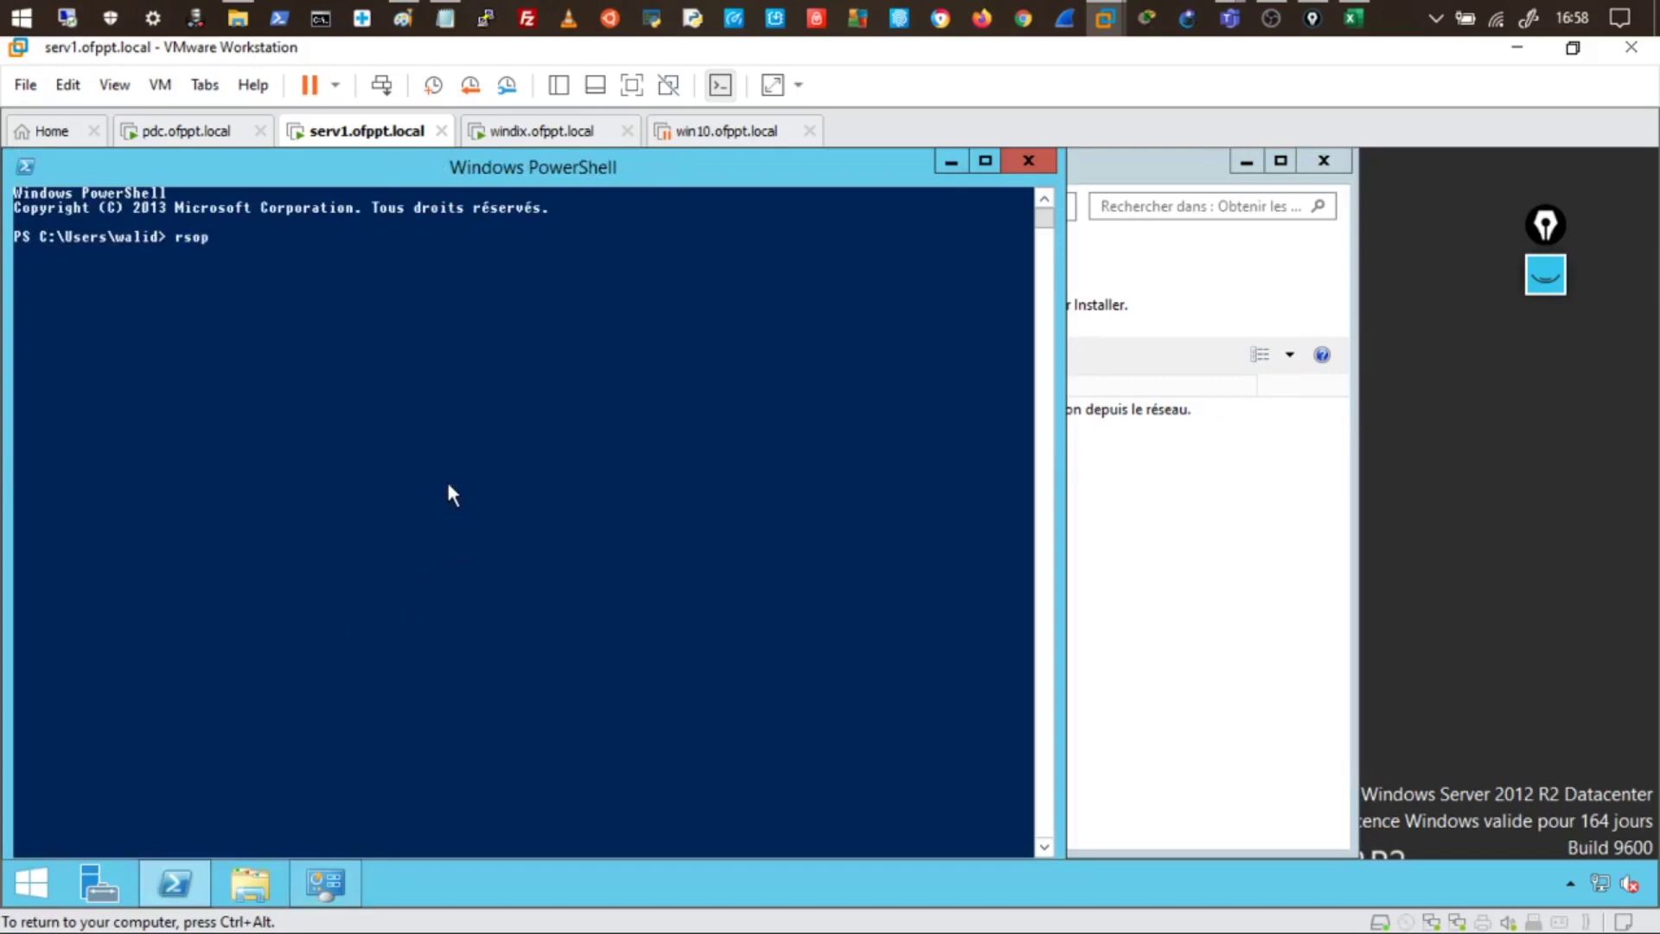
key(Return)
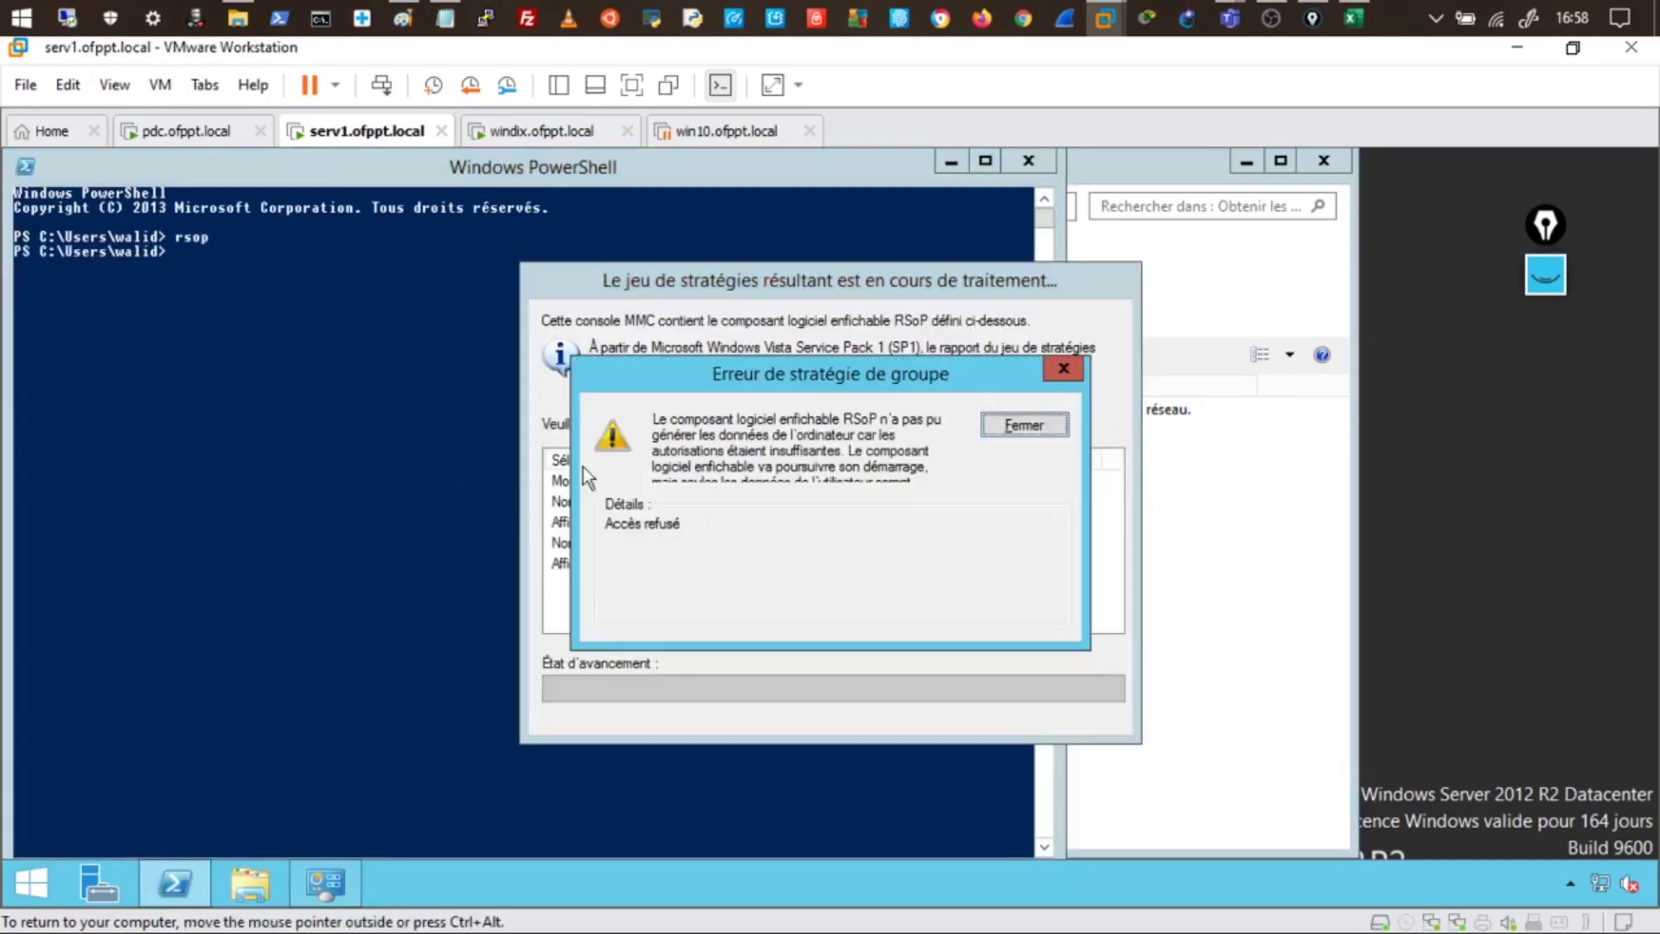
click(1020, 425)
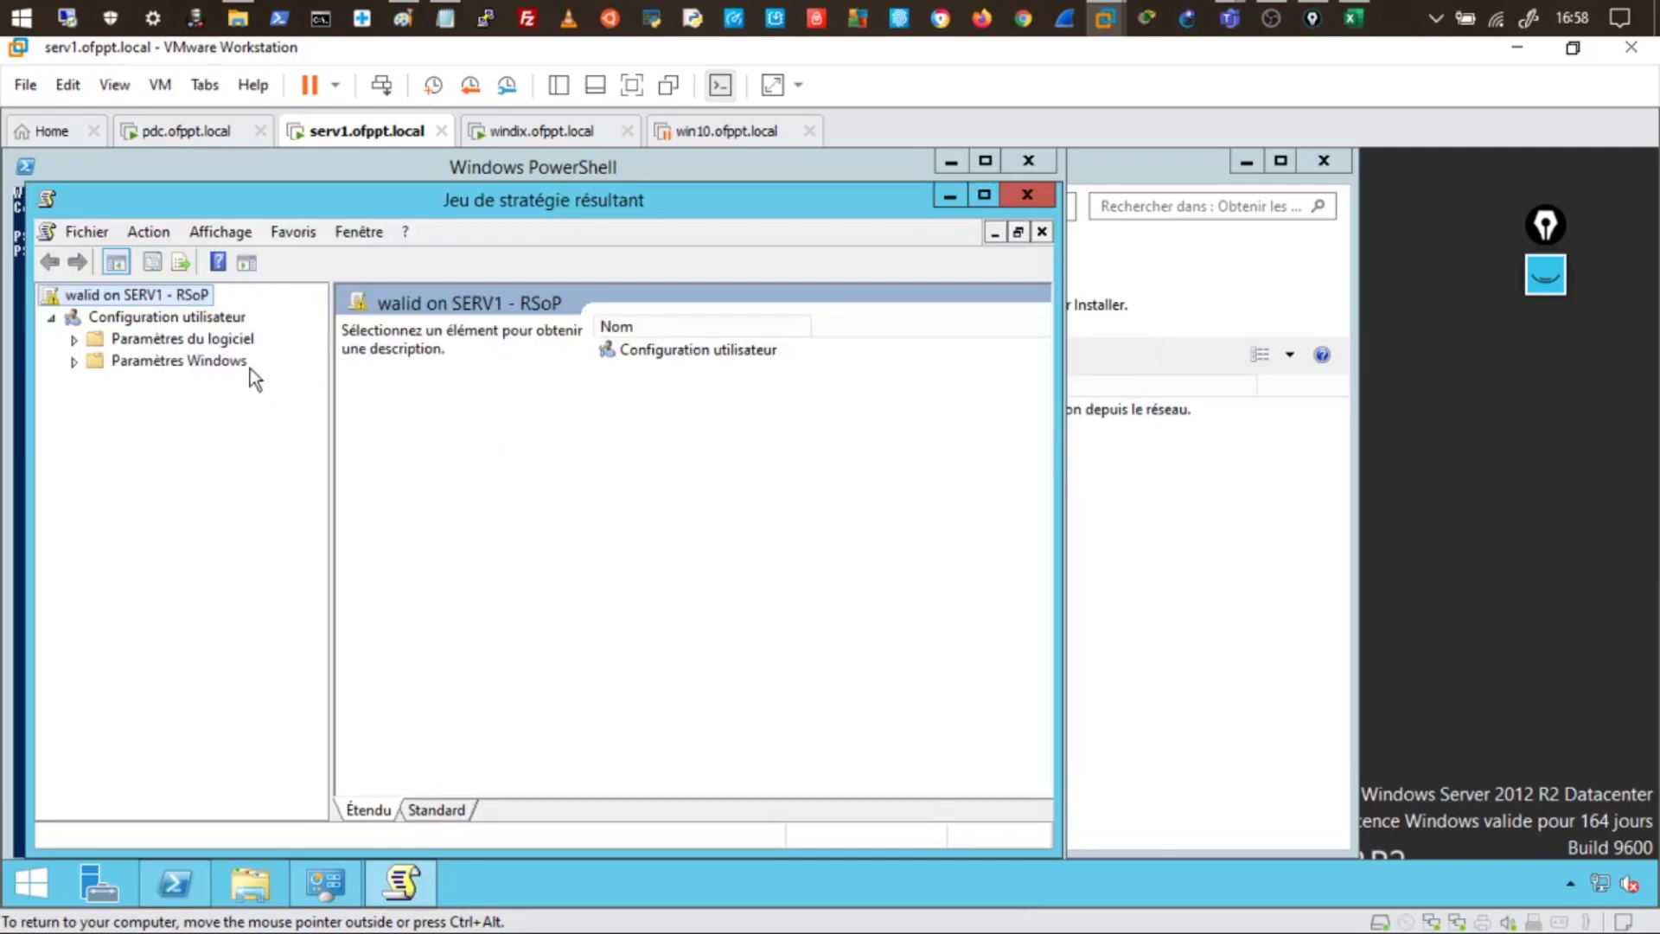
- In Configuration utilisateur properties, show all GPOs with filtering status and scope, then select Deploy
right_click(145, 317)
click(178, 366)
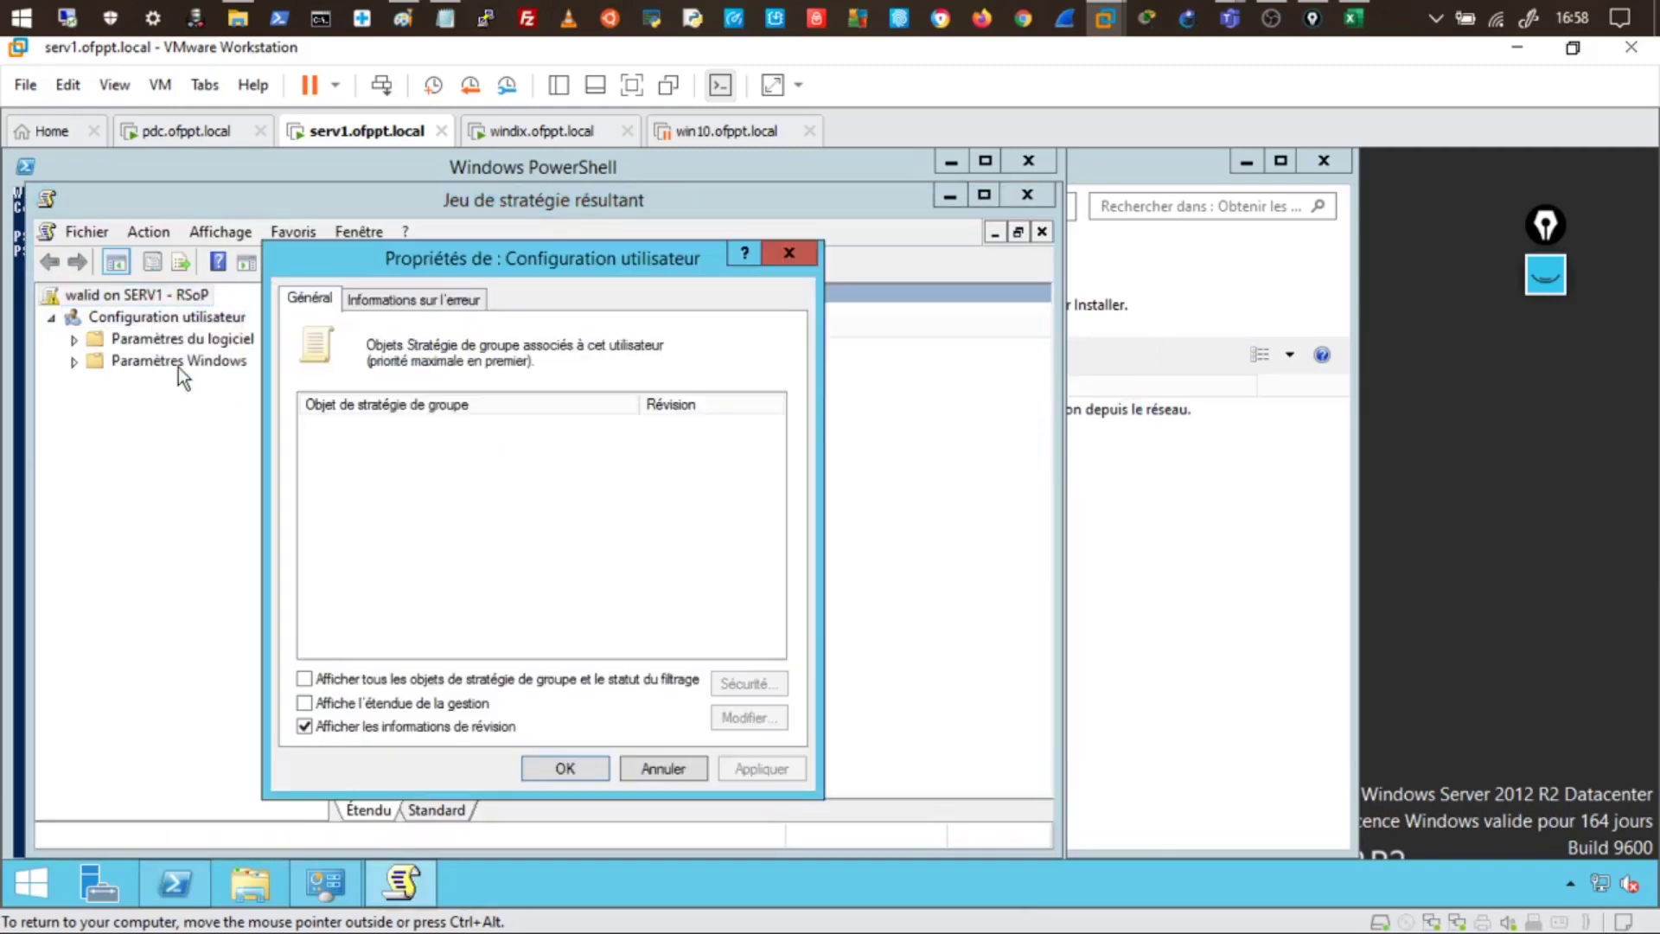
click(351, 679)
click(345, 702)
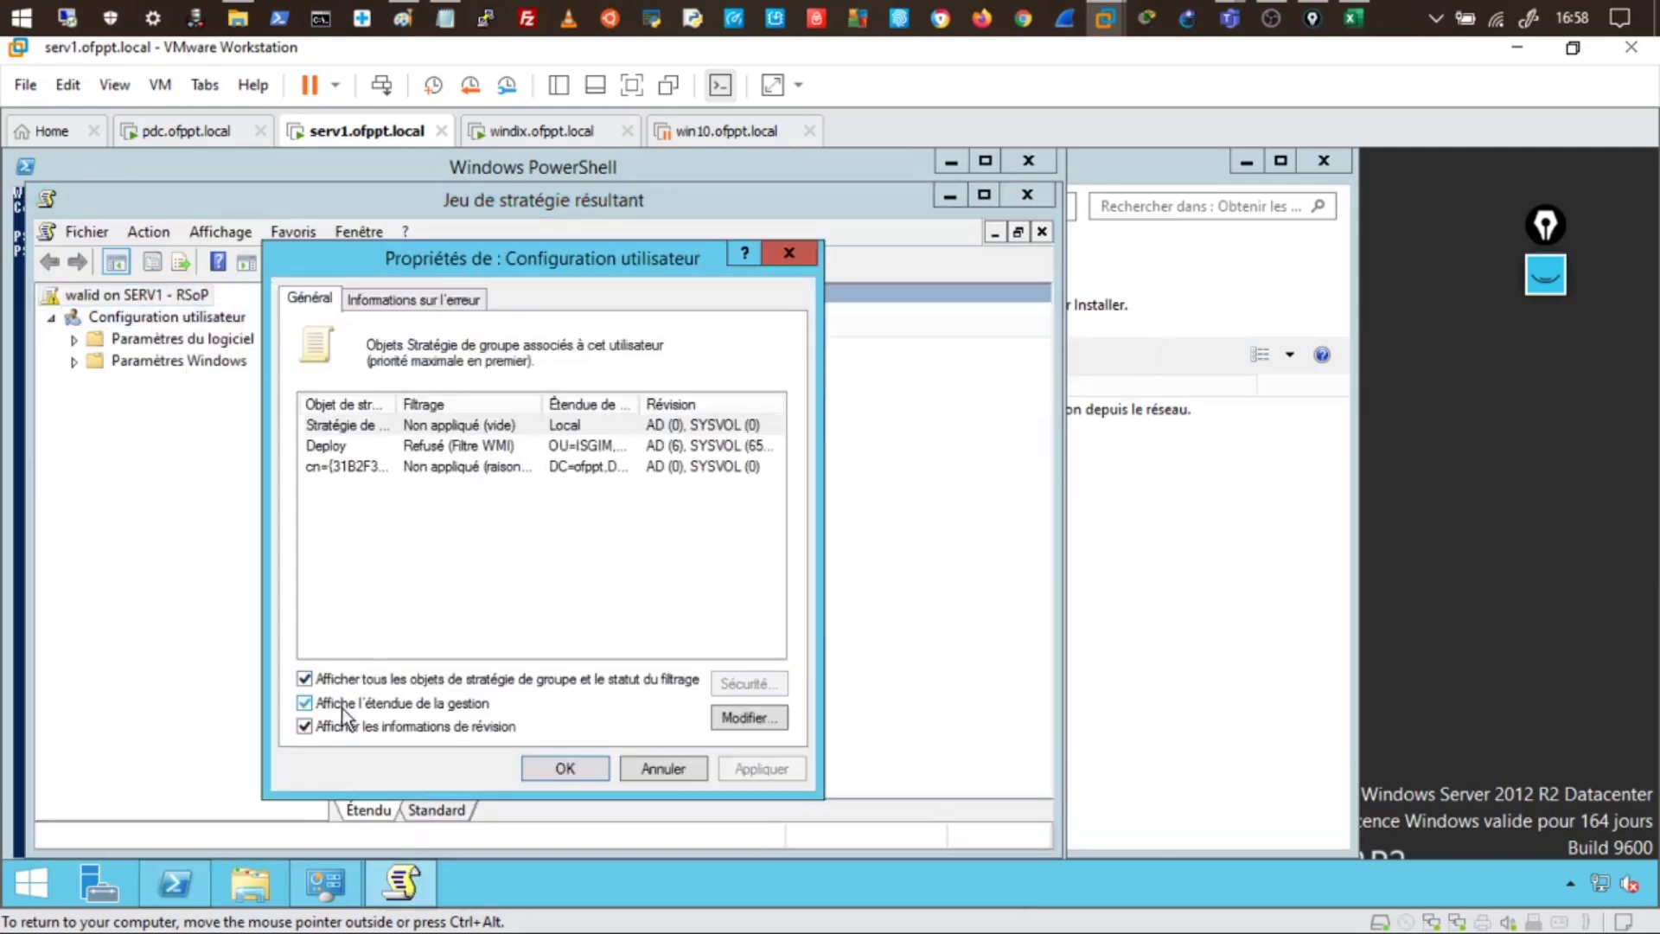
click(336, 447)
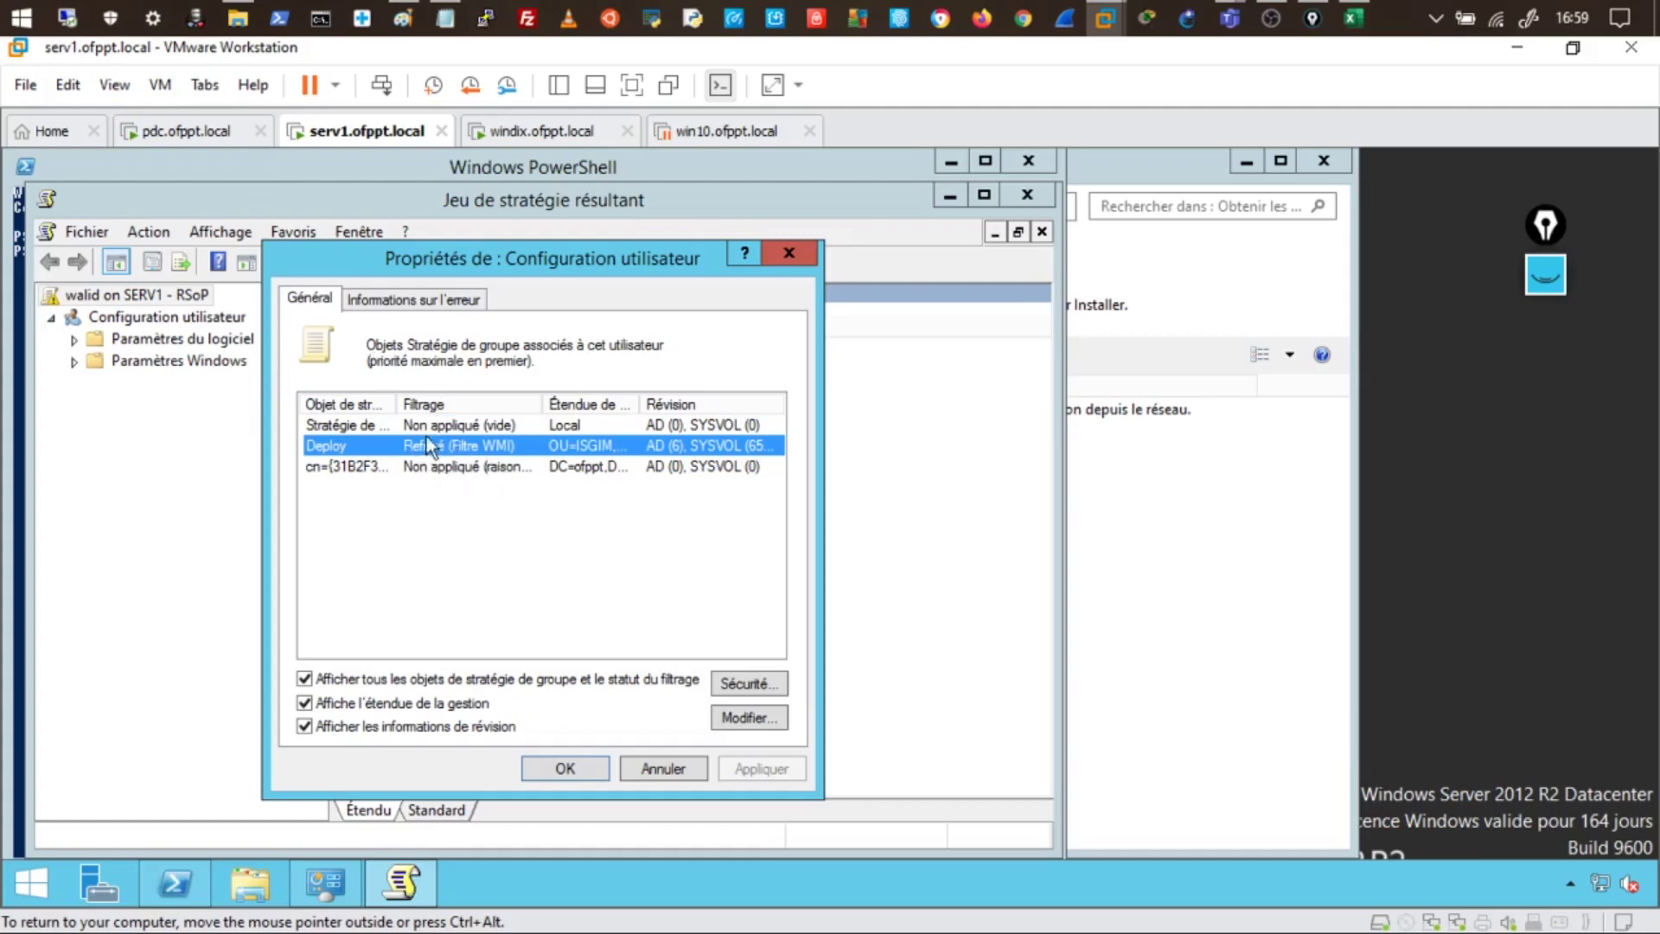
- On the windix VM, run rsop in PowerShell and dismiss the insufficient-permissions error
click(529, 131)
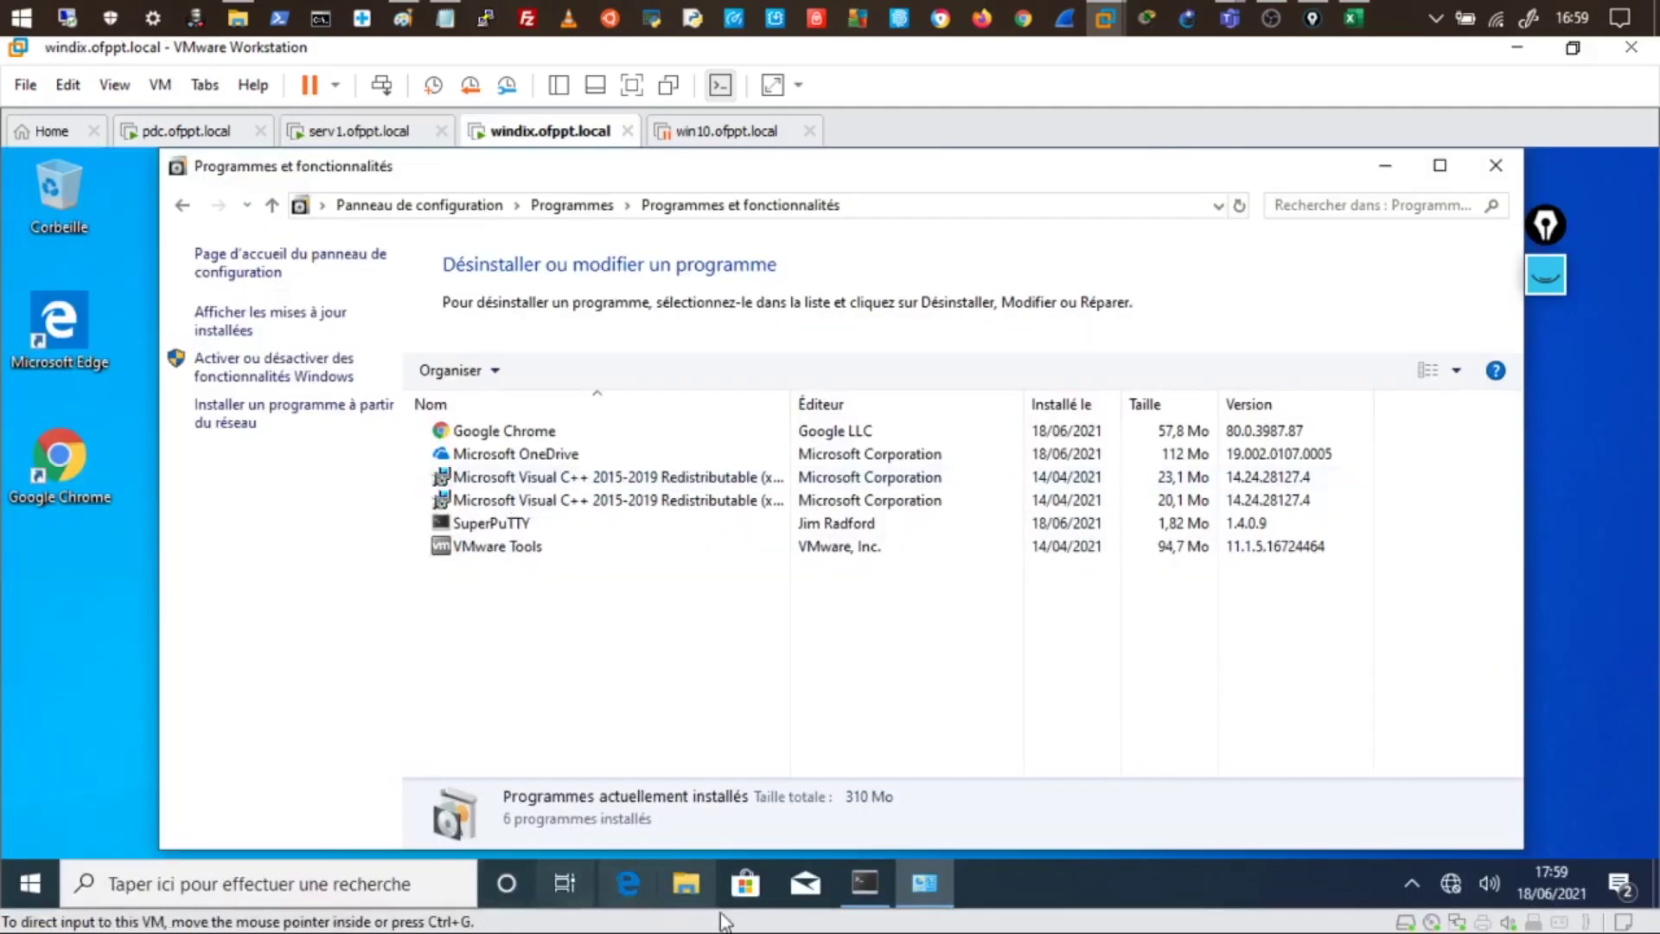
click(343, 890)
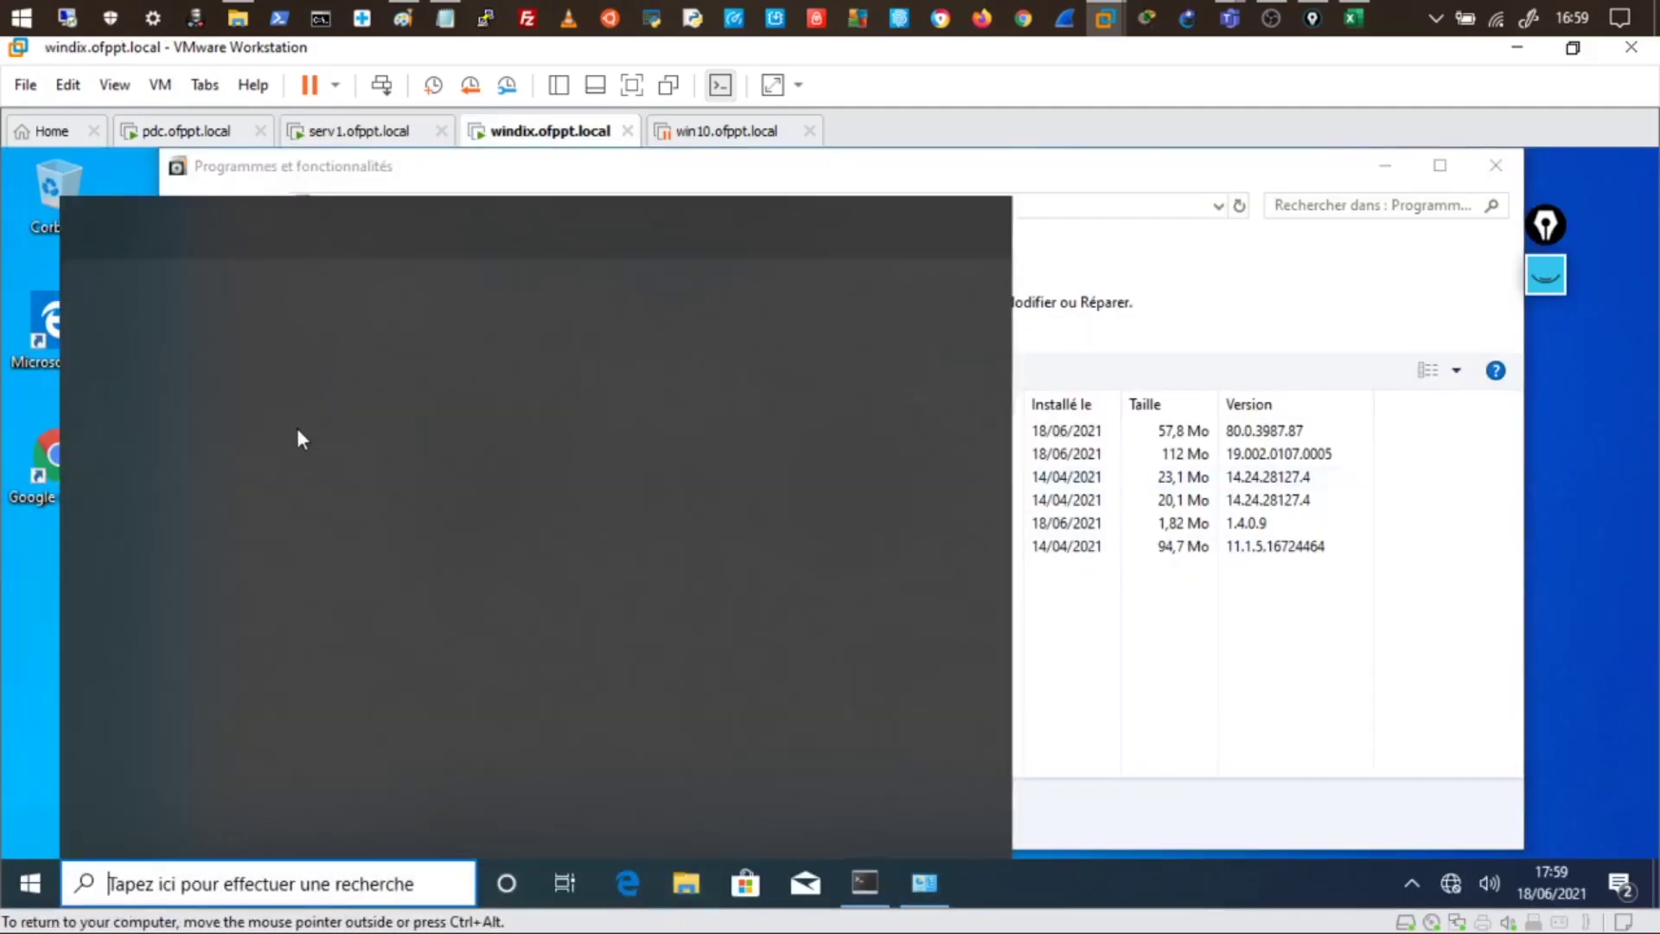
key(Escape)
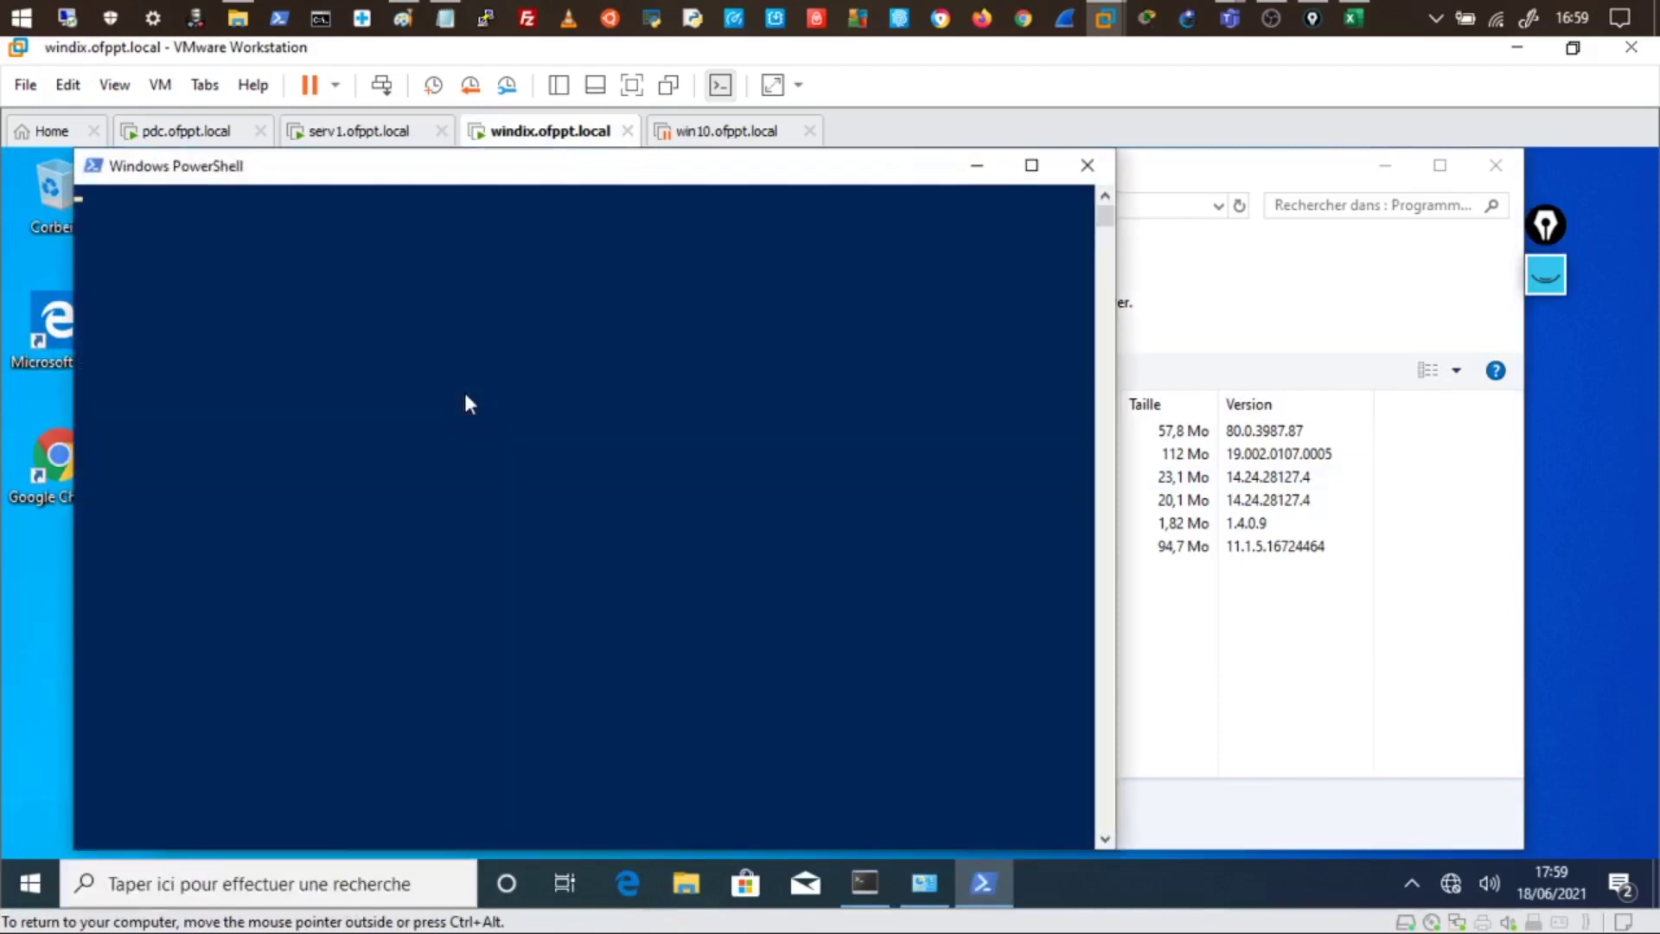
key(Return)
key(Return)
key(Return)
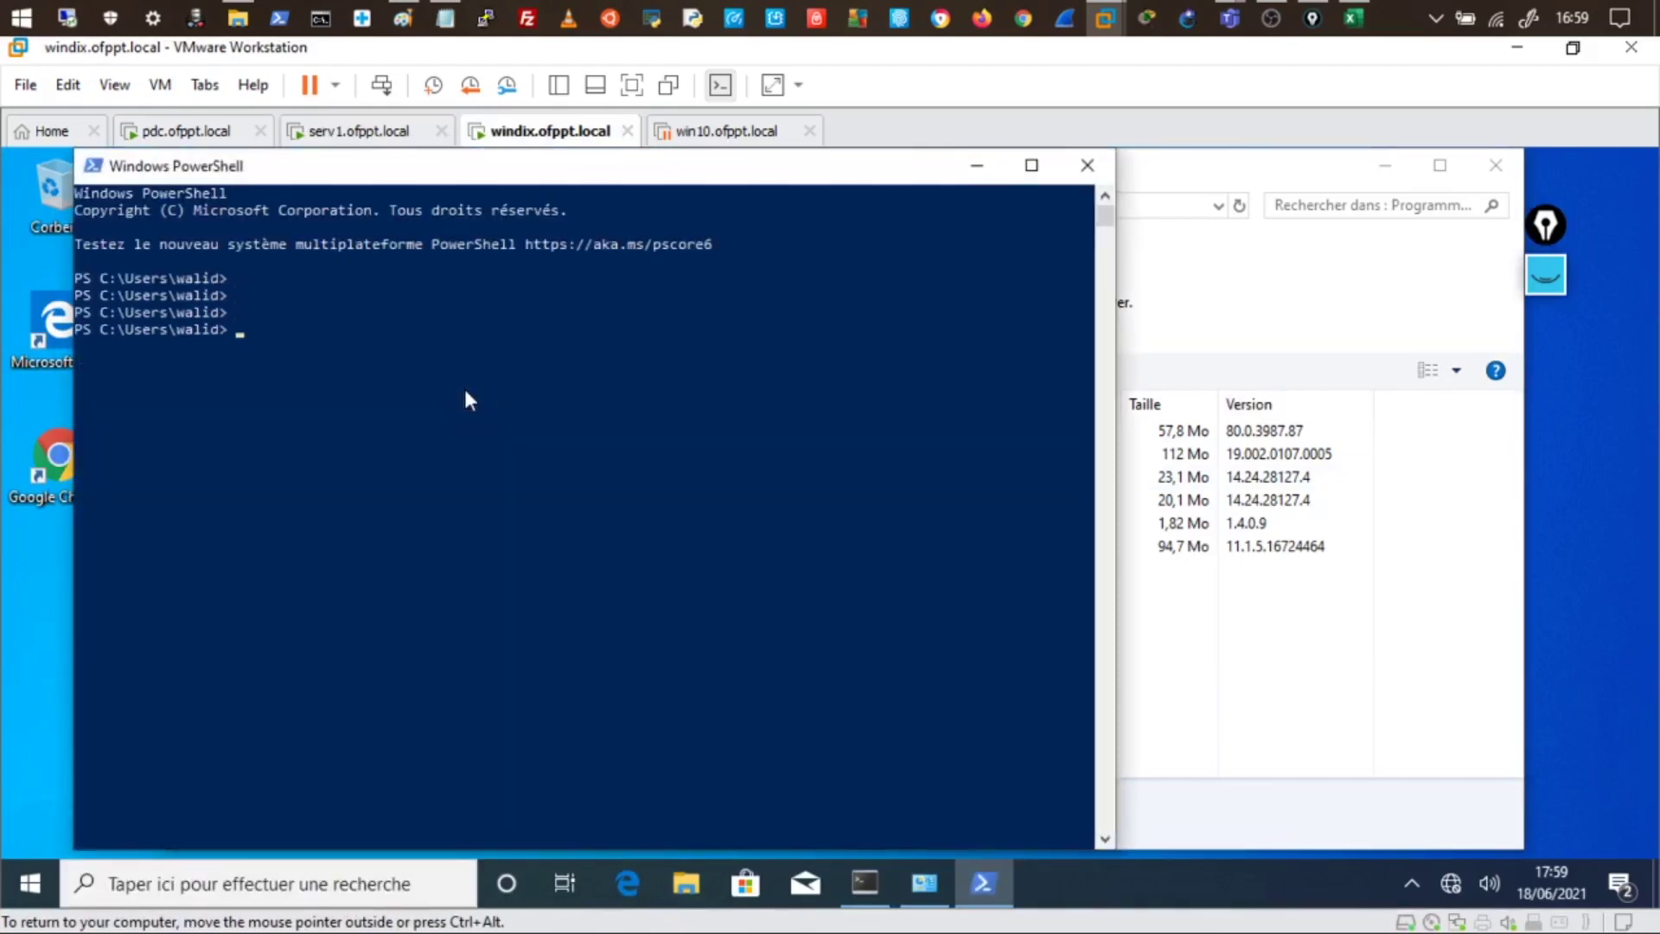
text(rsop)
key(Return)
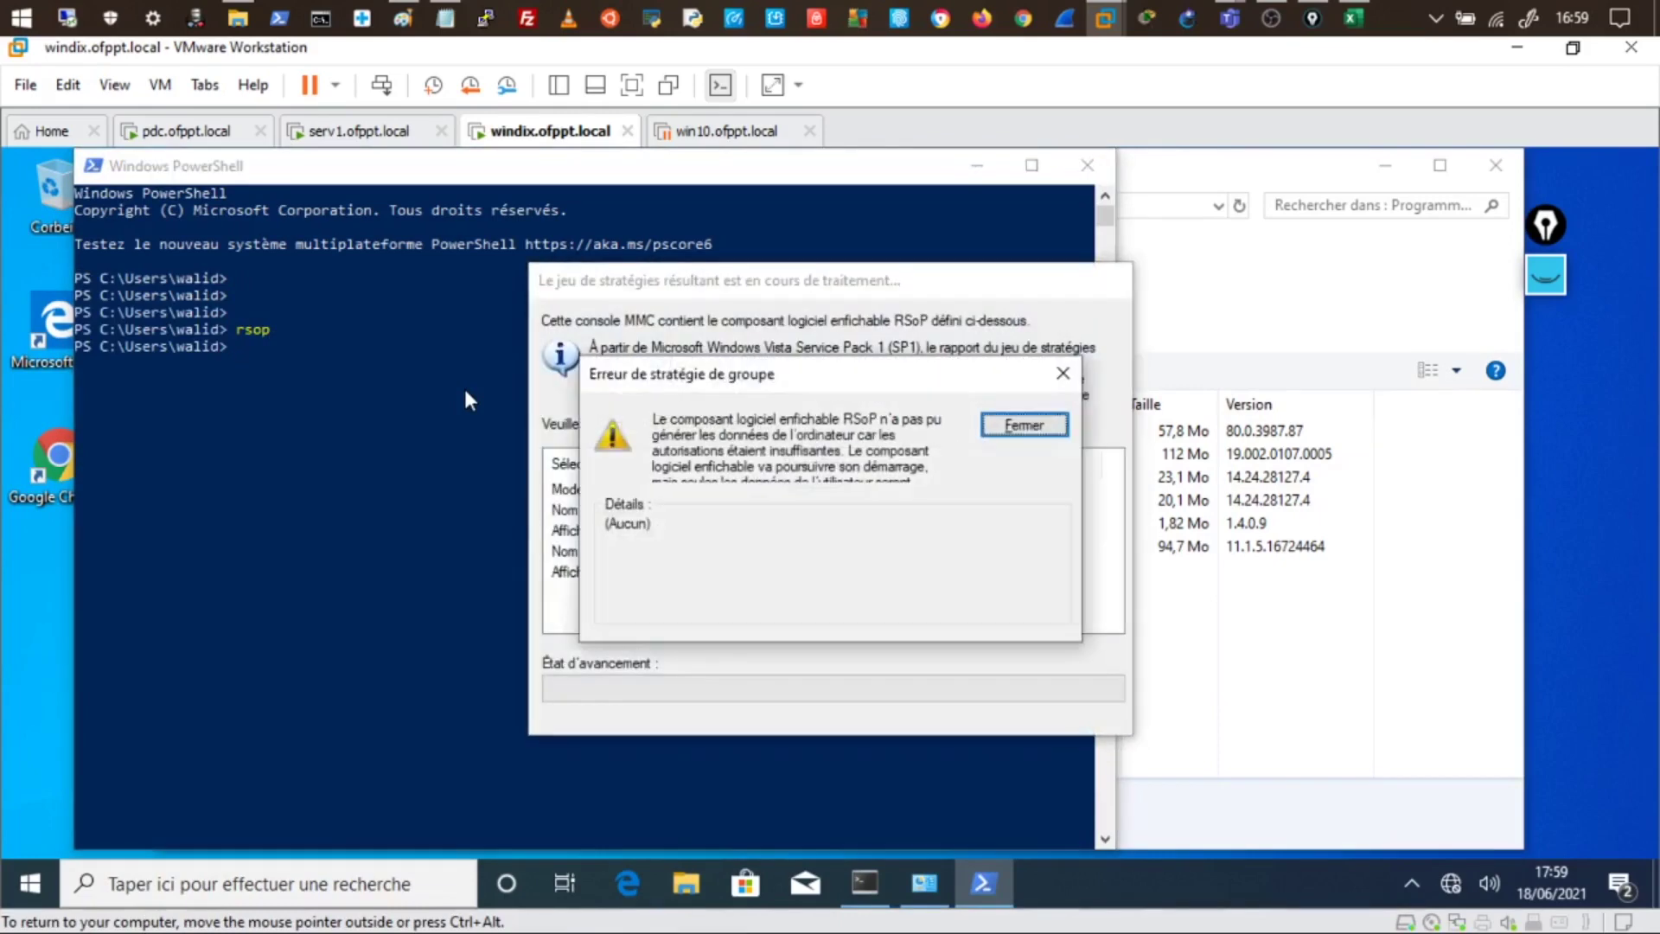
click(1024, 427)
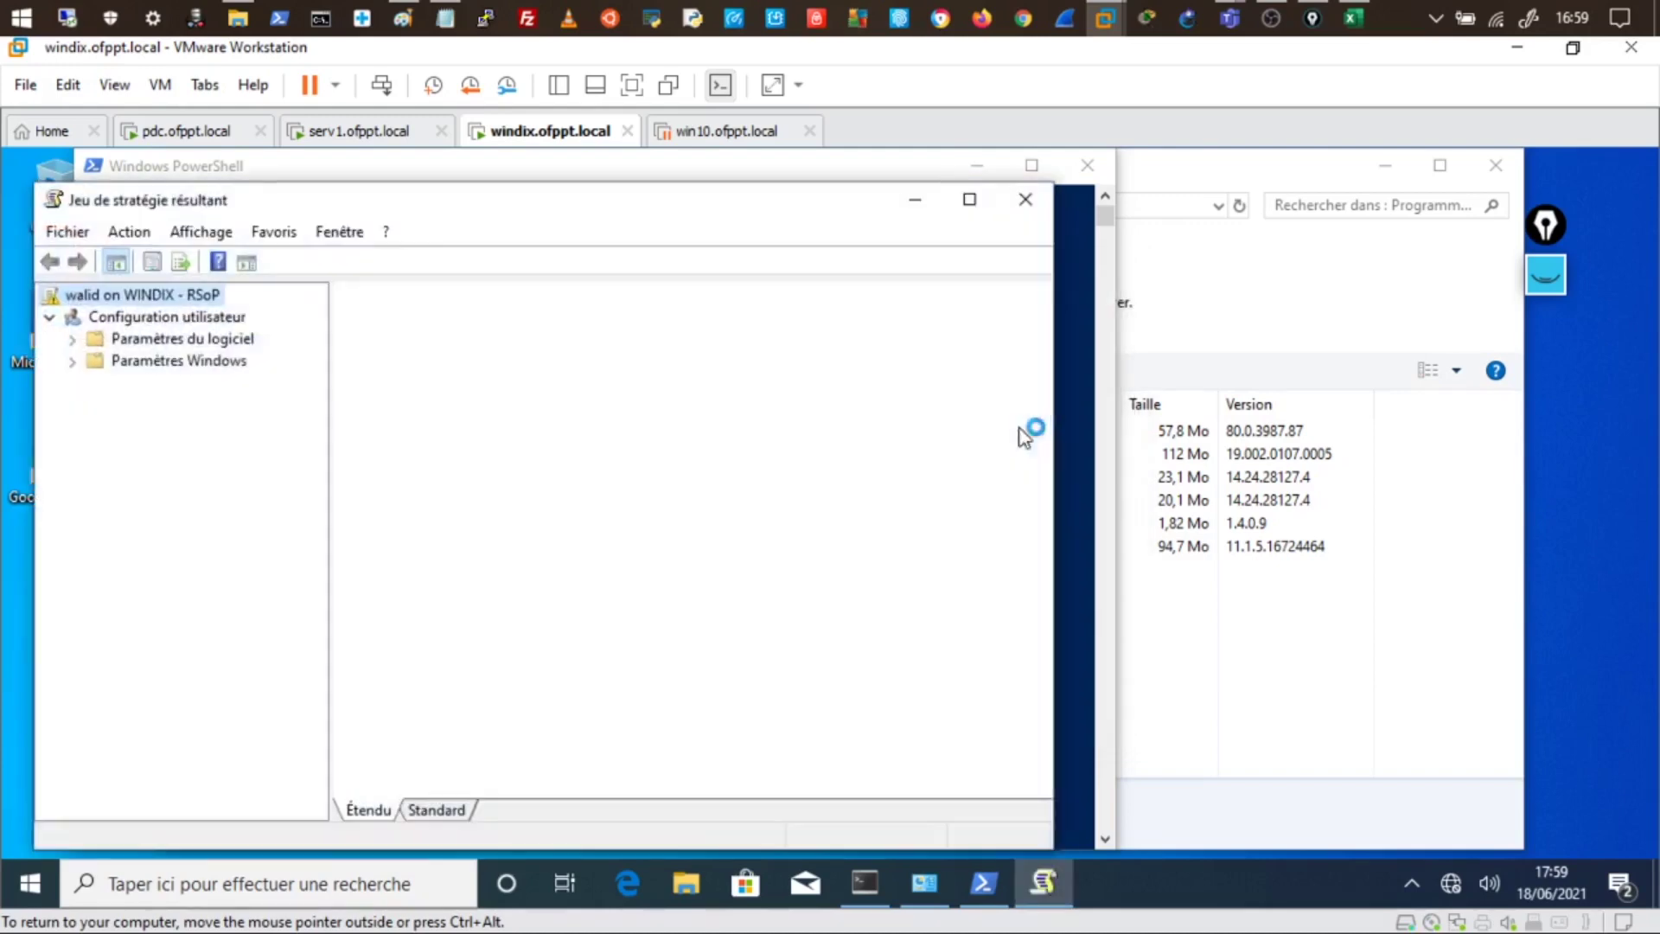
- Tick filtering status, scope of management and revision information in Configuration utilisateur properties
right_click(185, 325)
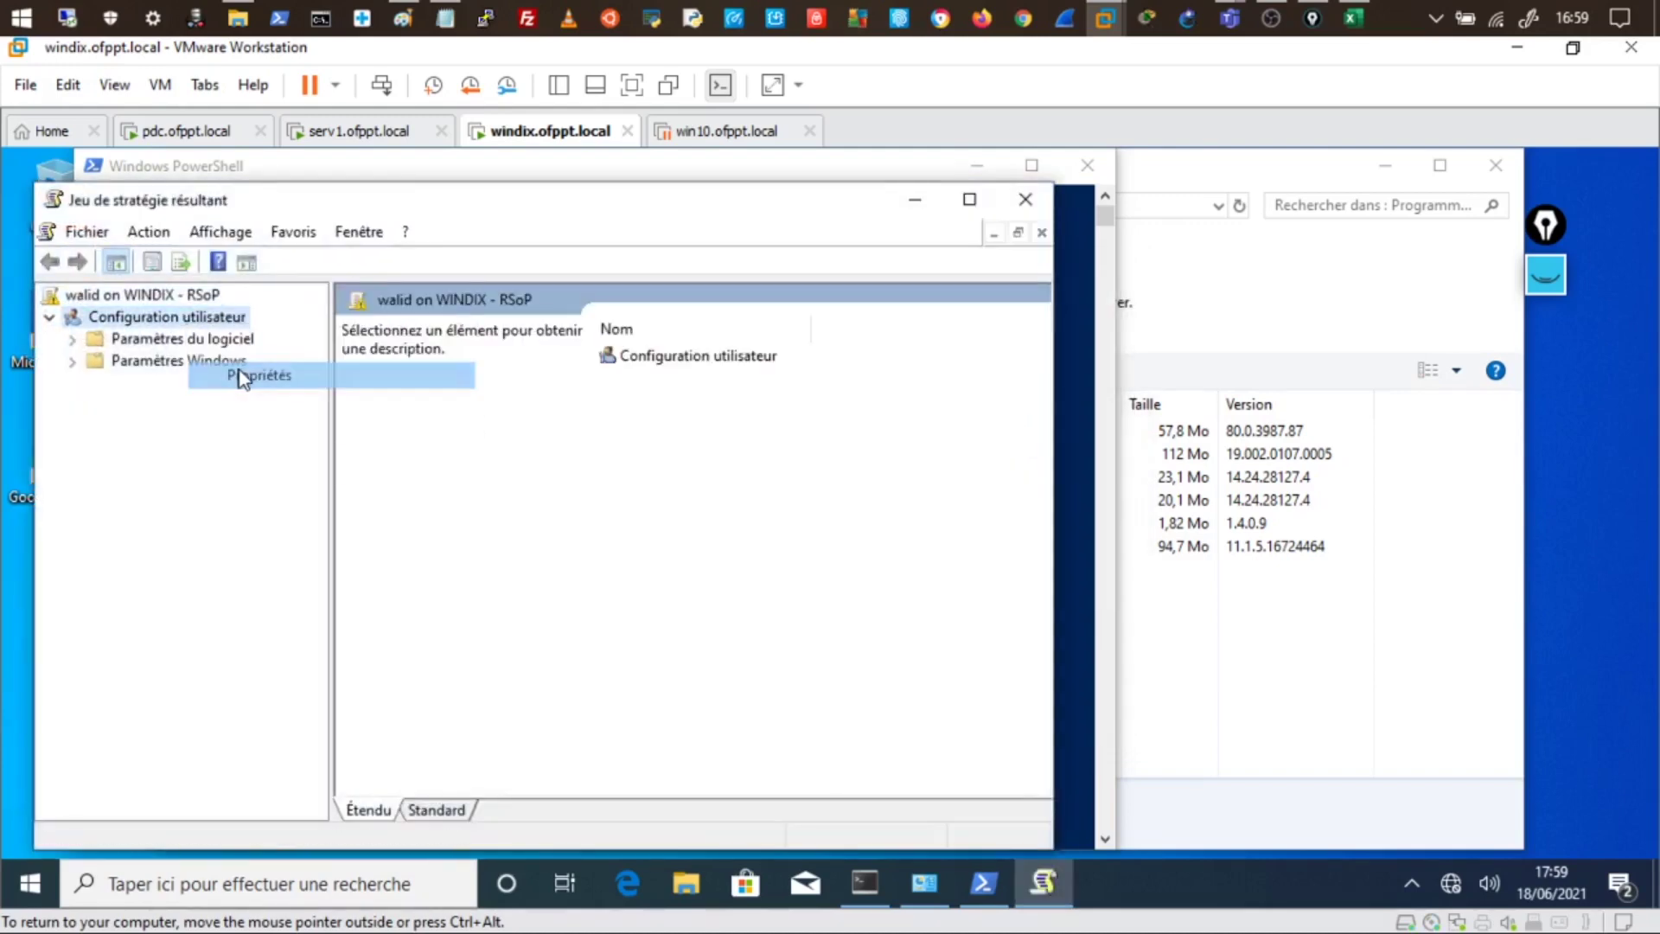
click(239, 372)
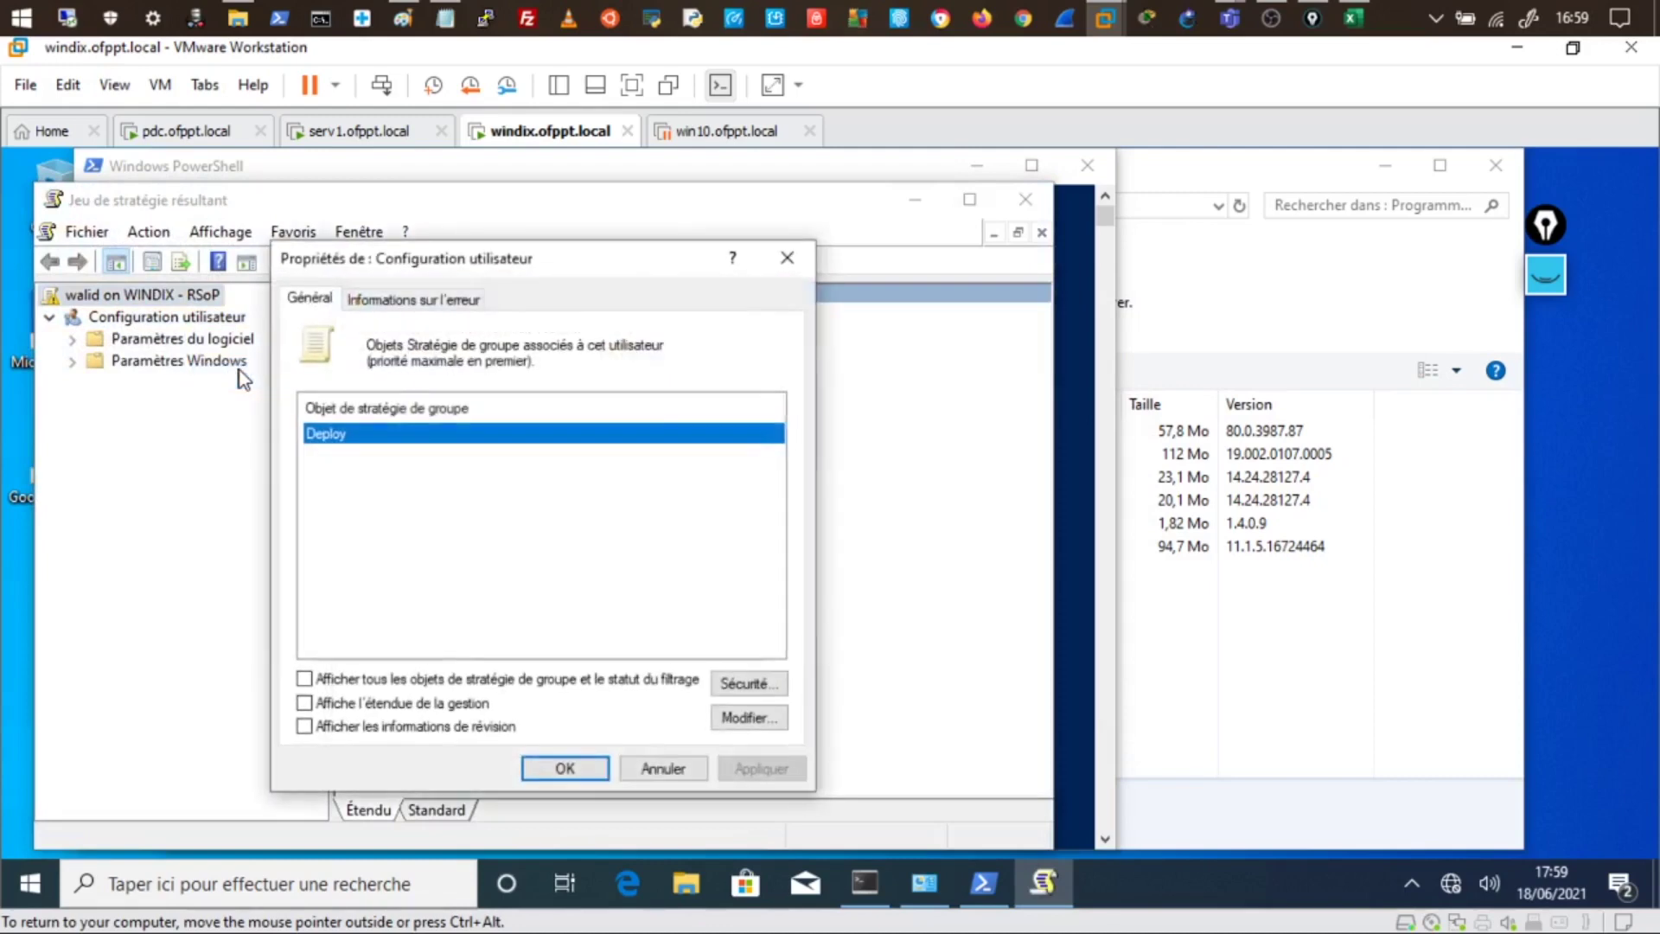
click(340, 679)
click(339, 703)
click(336, 726)
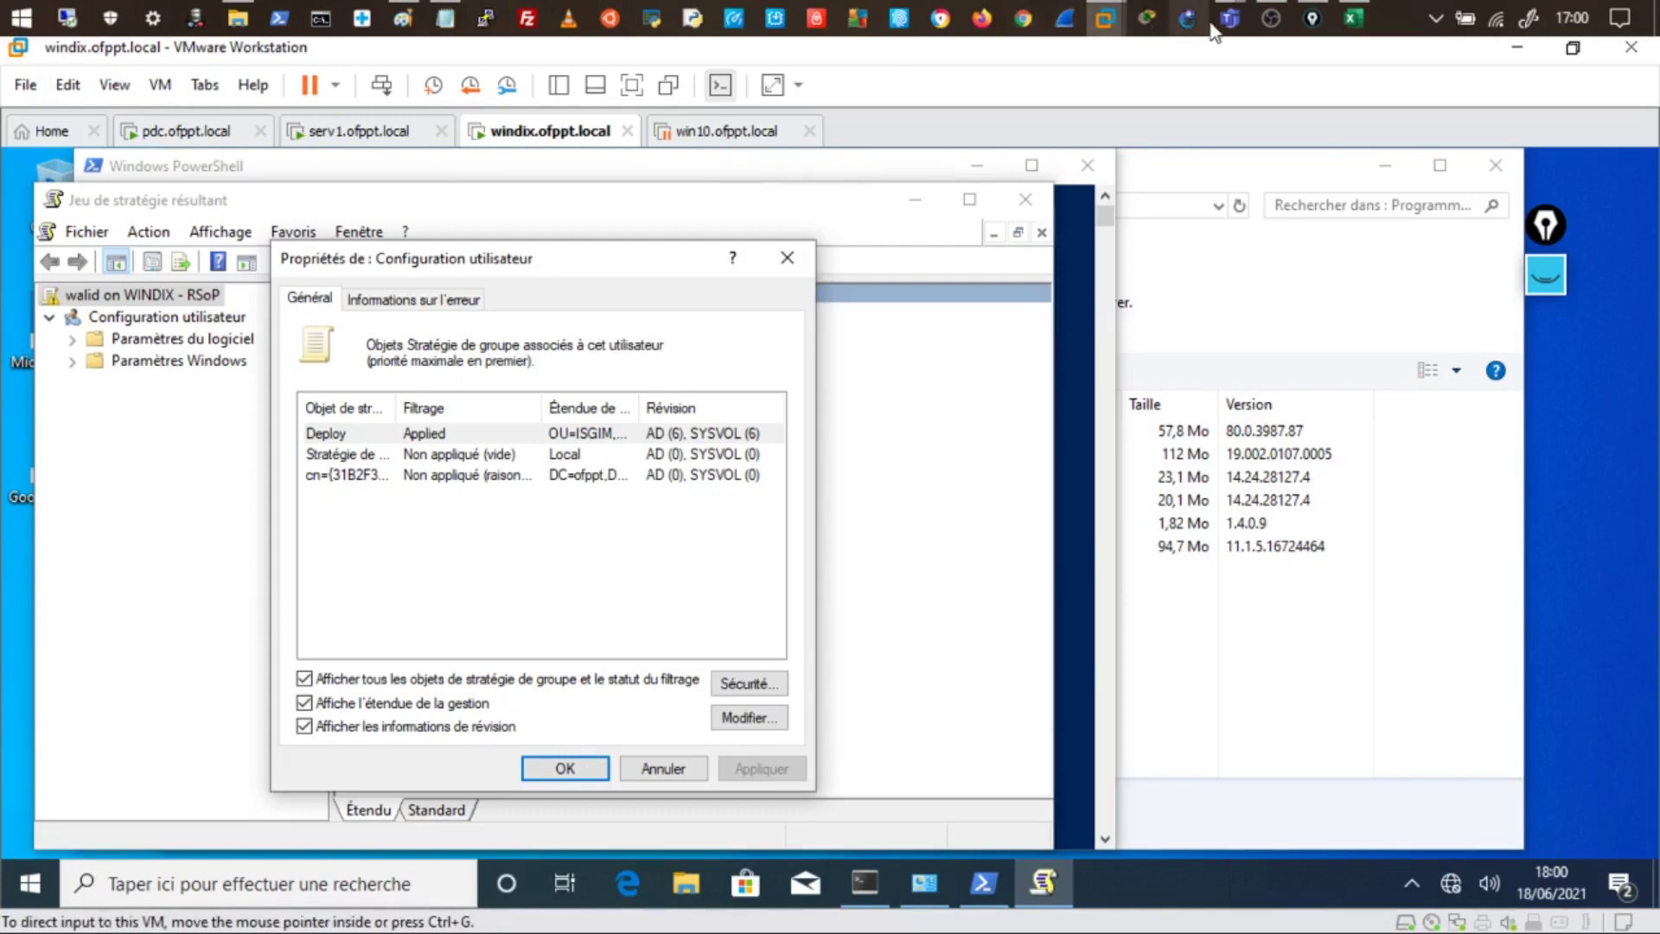
- Bring the Teams class meeting forward from the taskbar and show its chat conversation
mouse_move(1231, 20)
click(1310, 140)
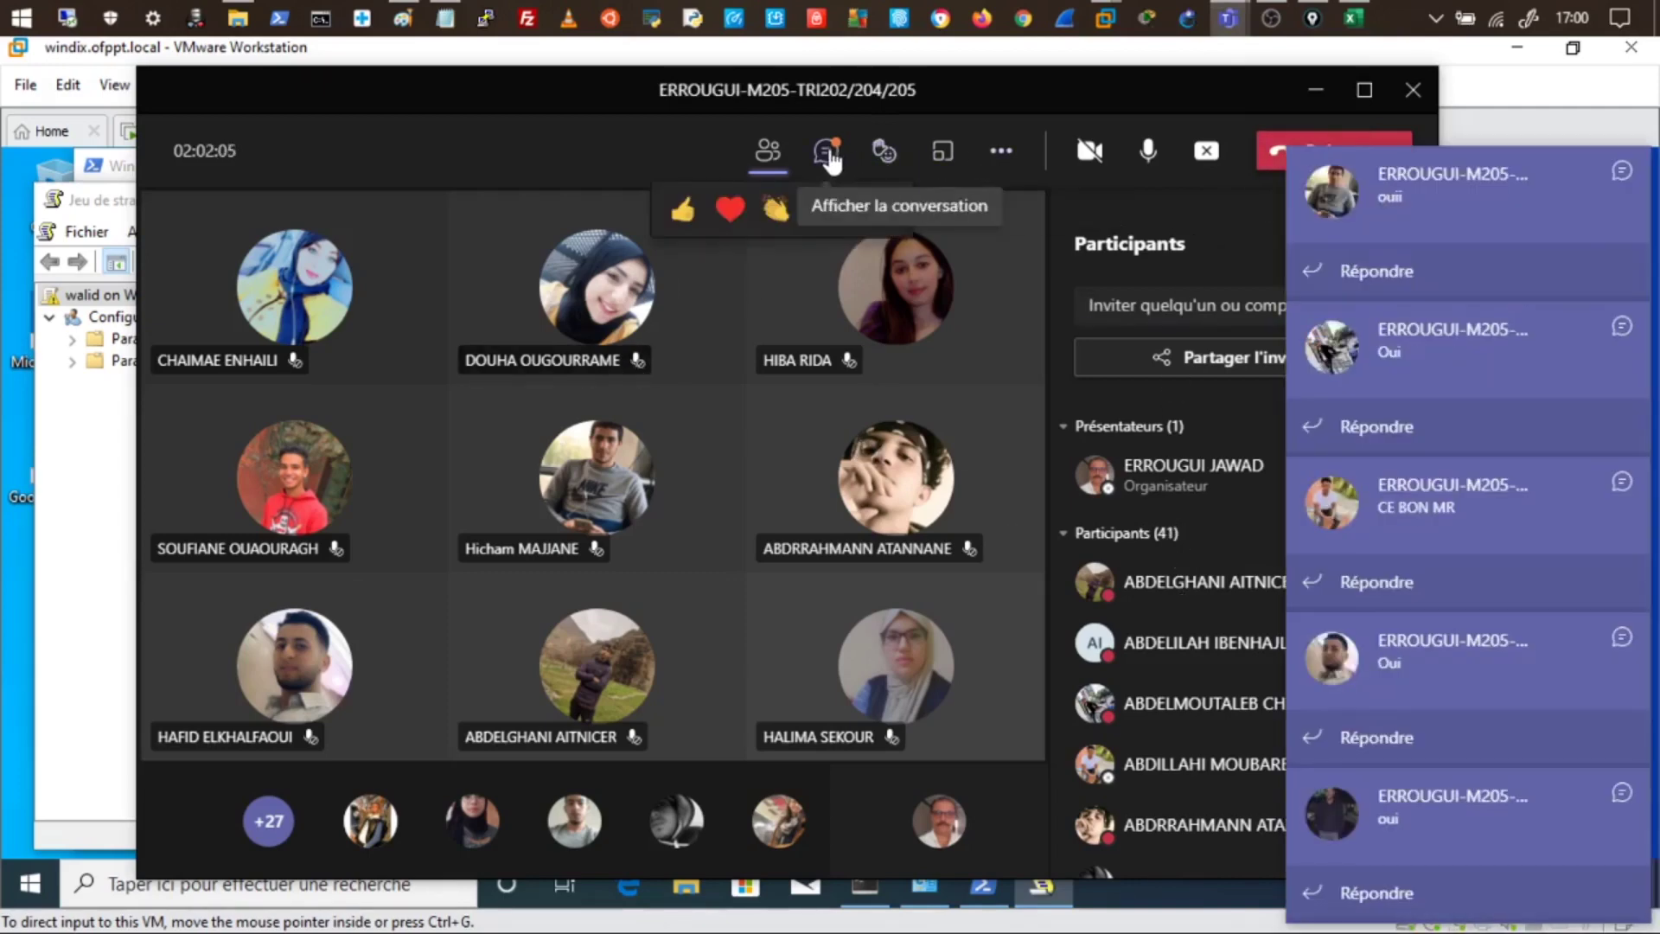
click(828, 156)
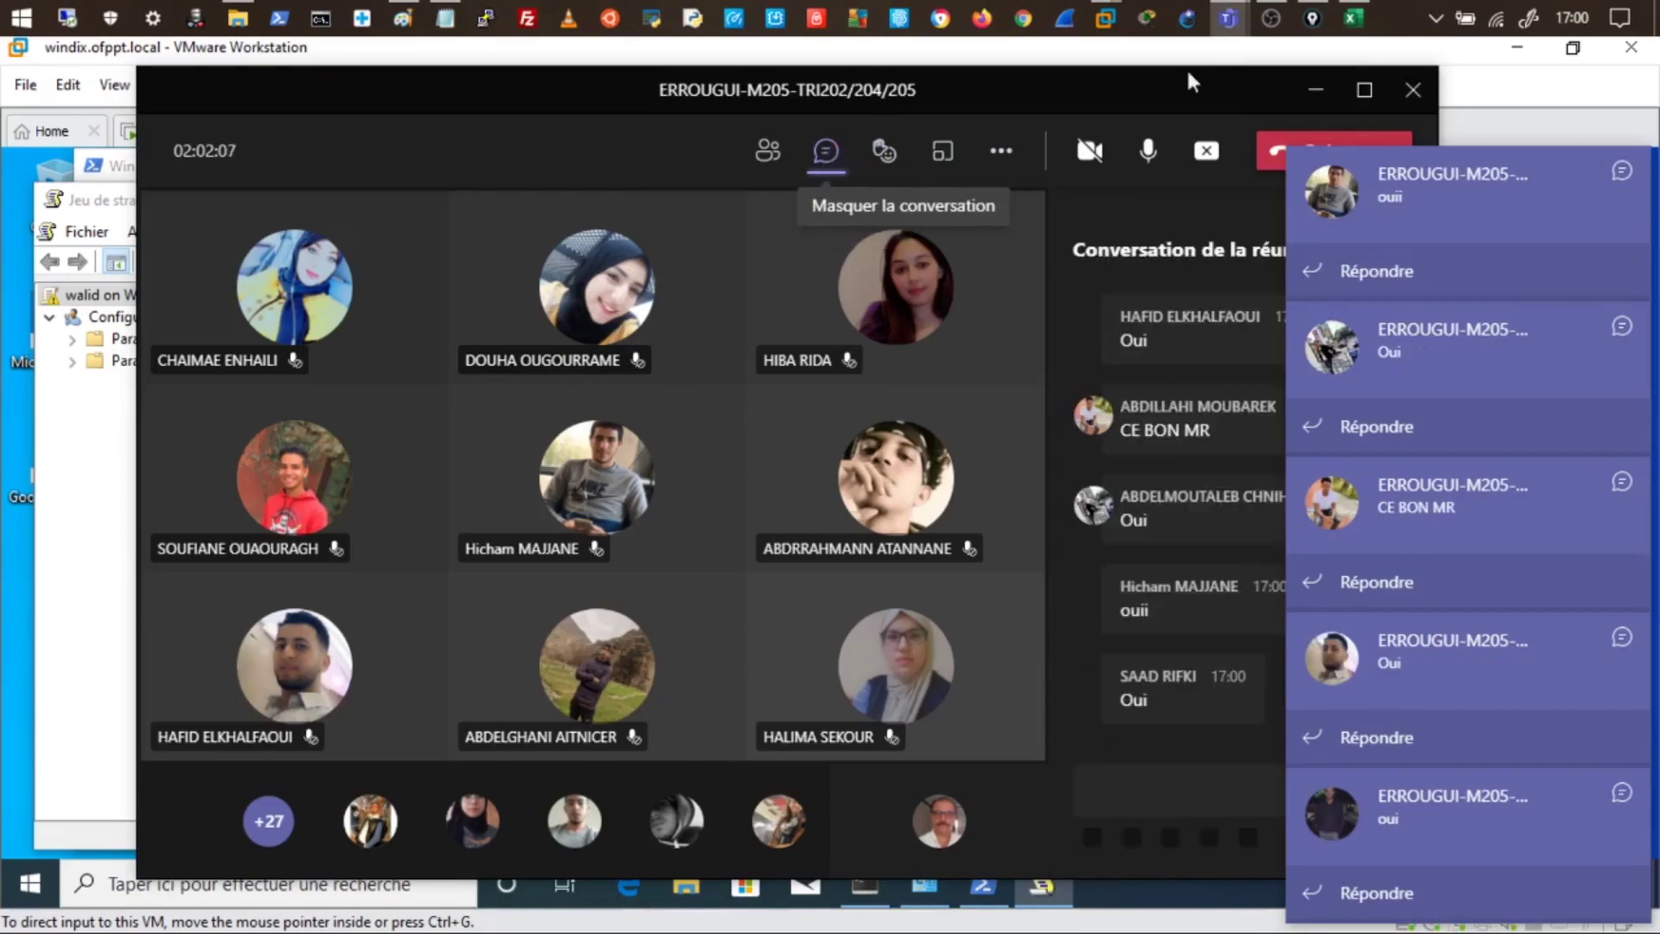